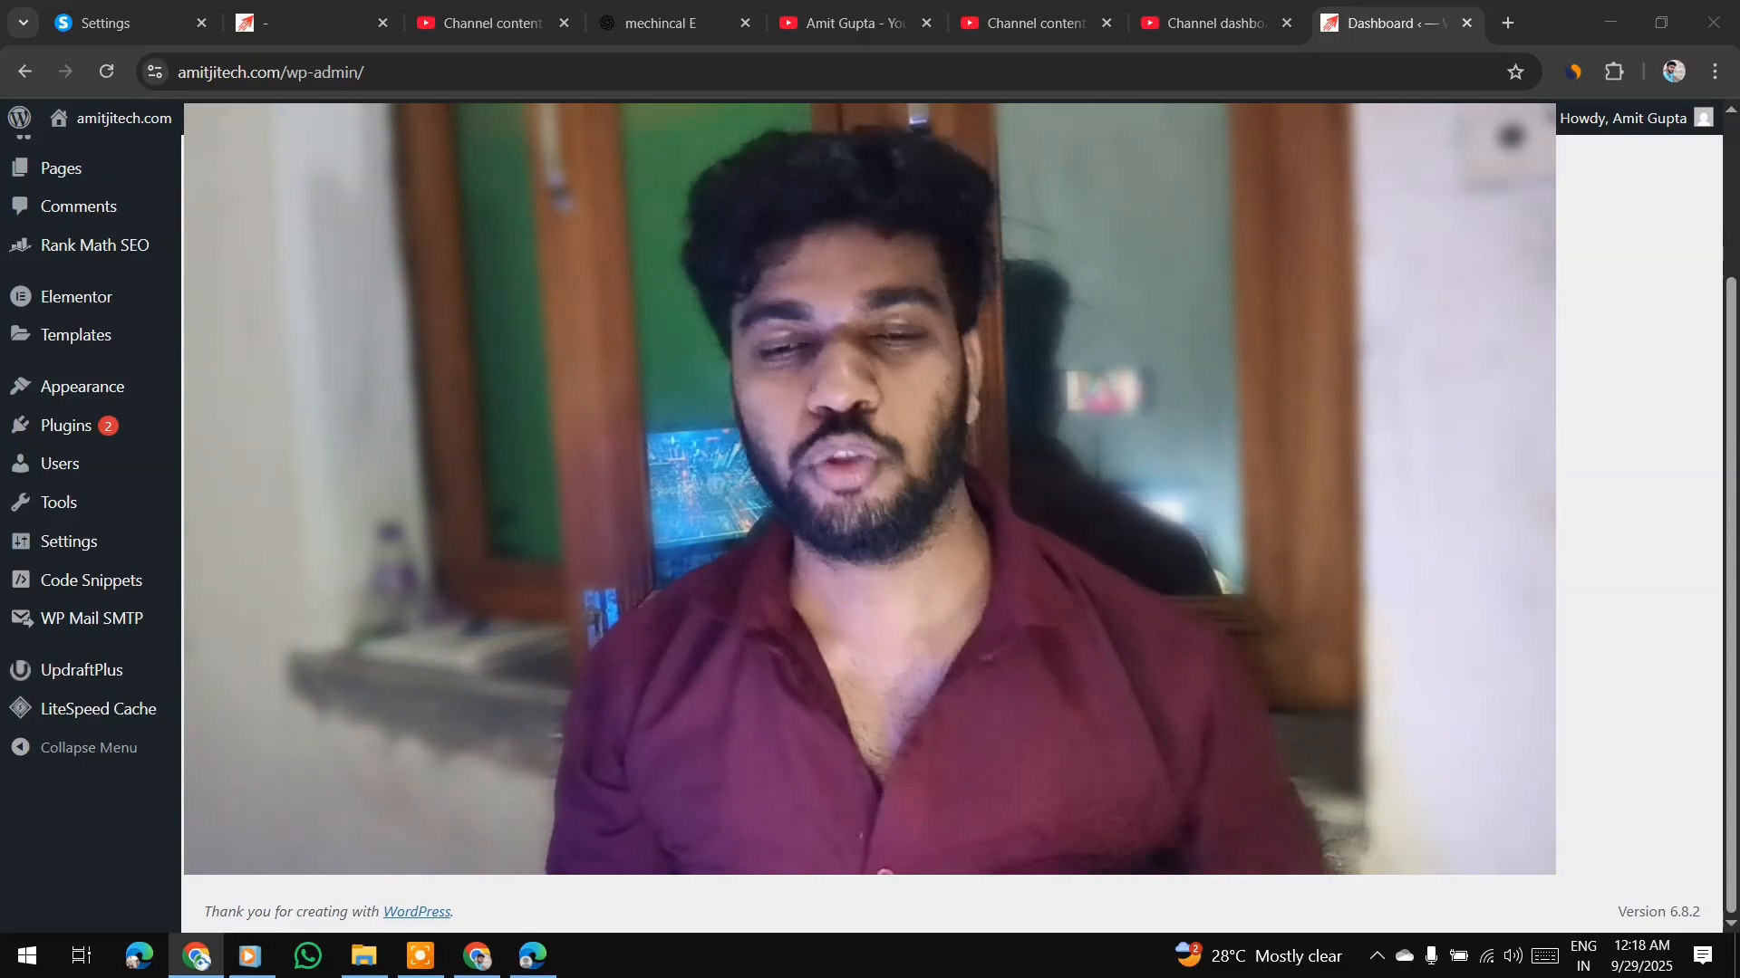
- Visit the amitjitech.com site from its admin dashboard and look at its Blog and About Us pages
{"action": "left_click", "coordinate": [126, 118]}
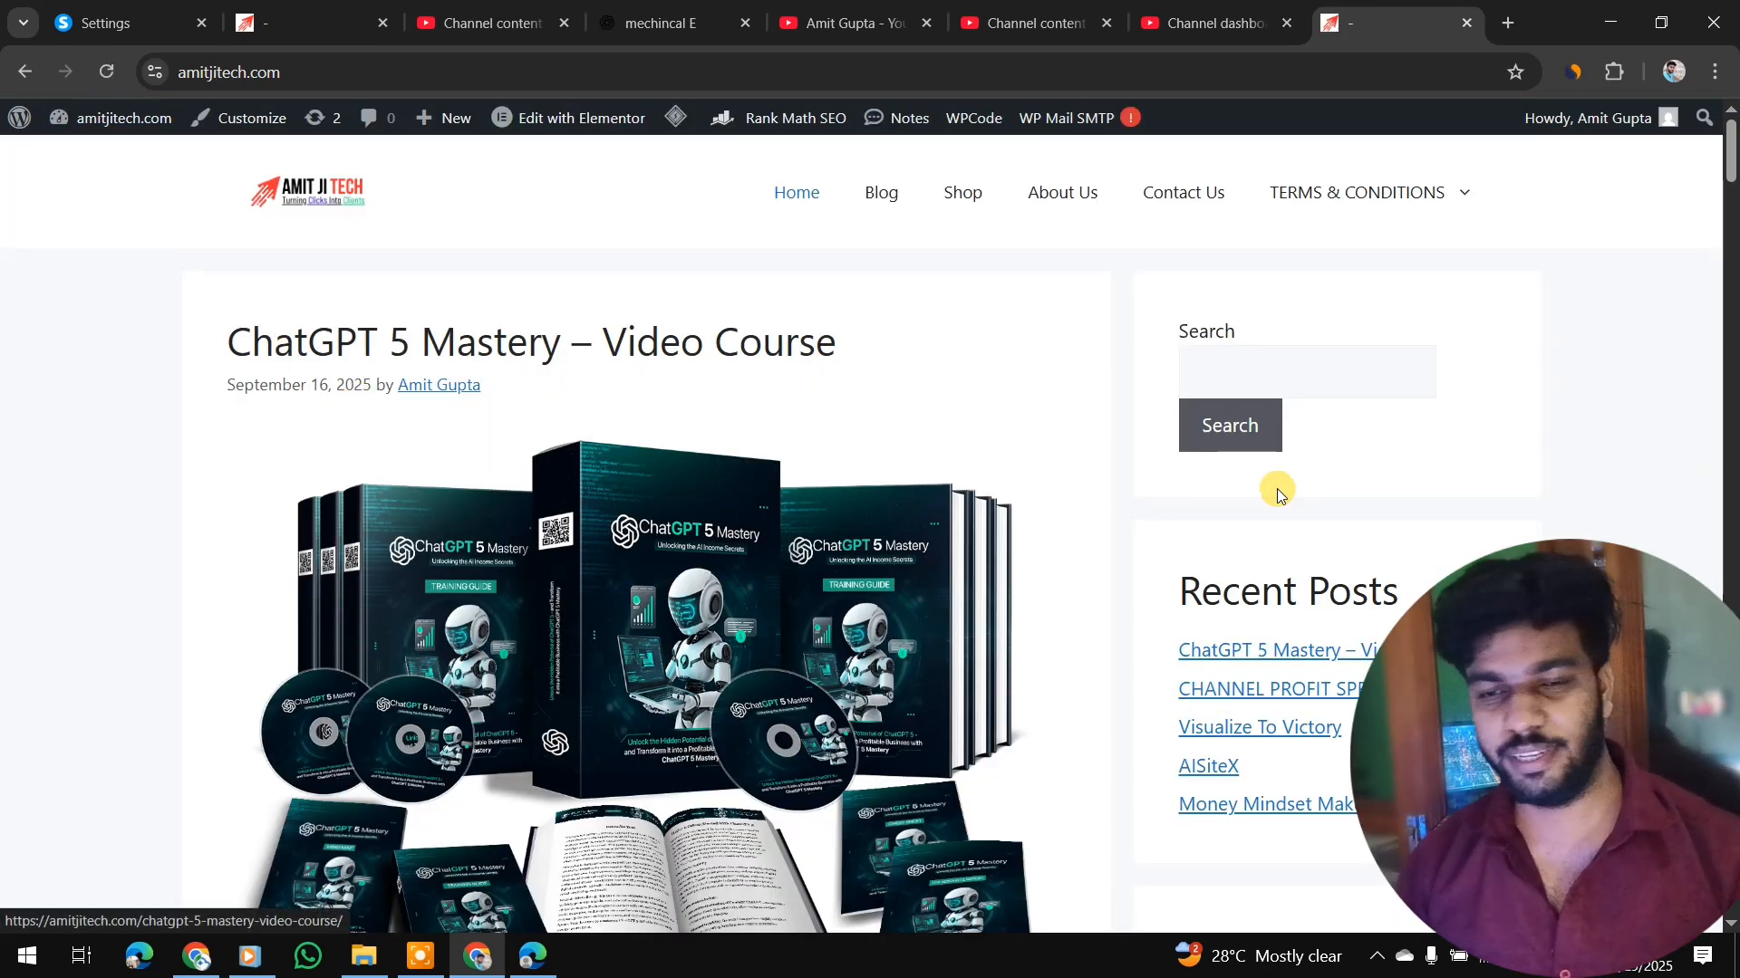
{"action": "left_click", "coordinate": [875, 216]}
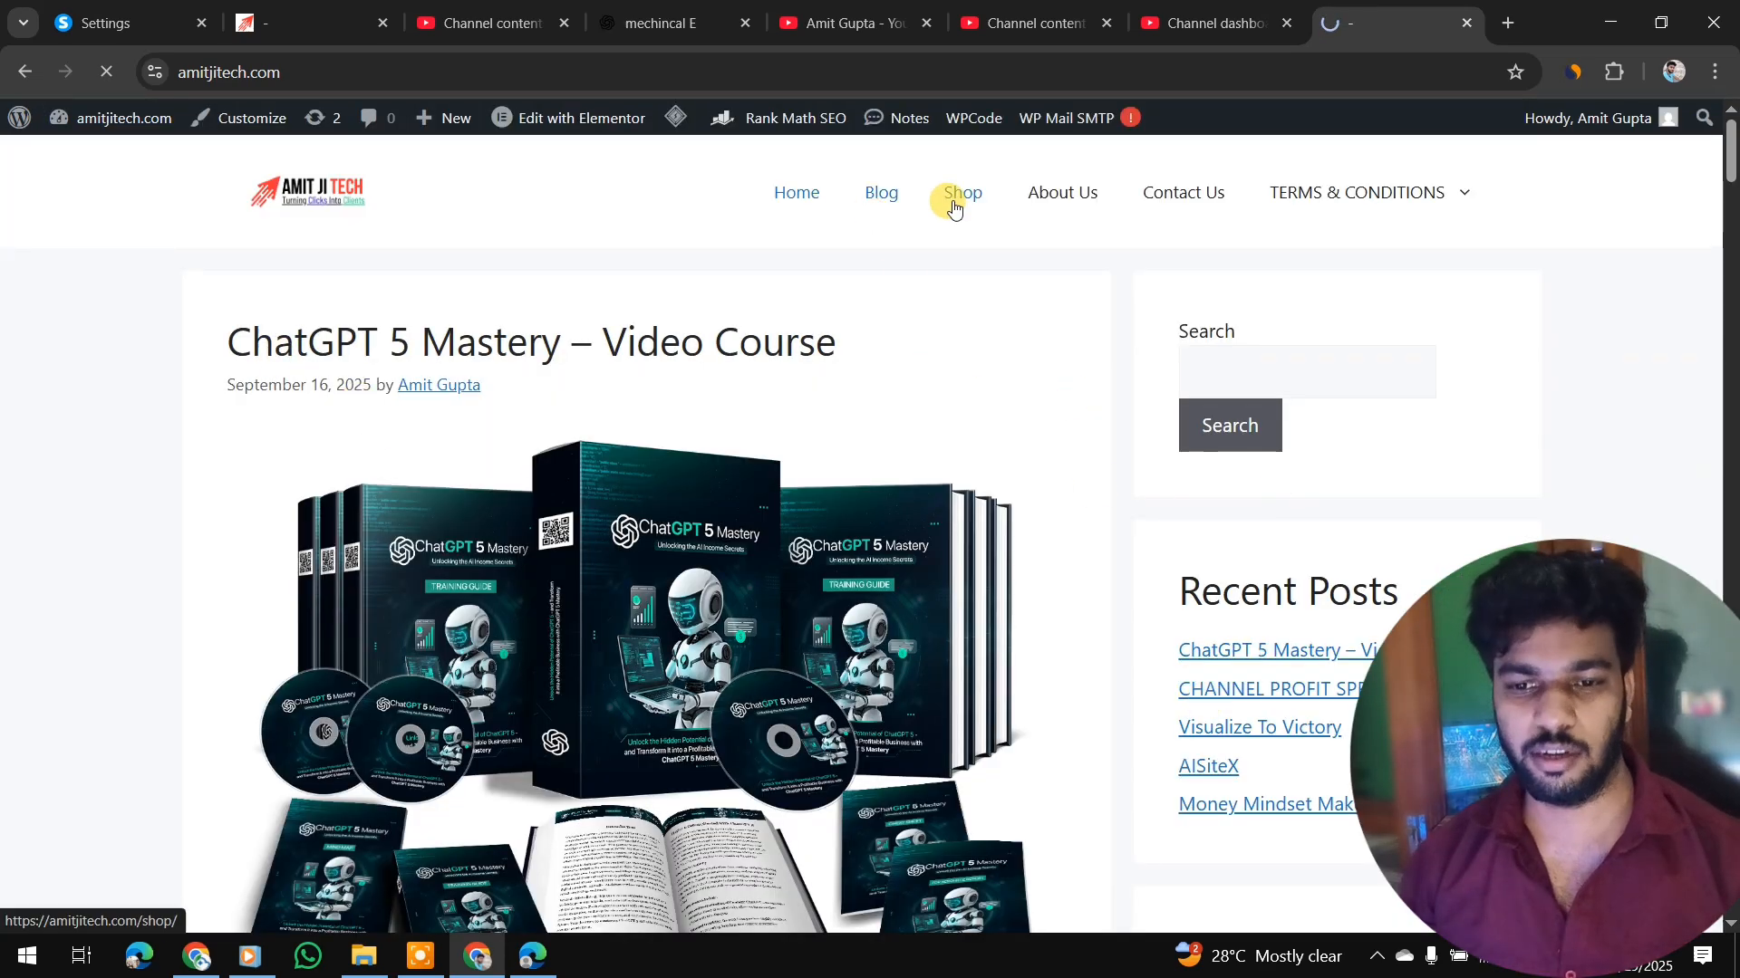
{"action": "left_click", "coordinate": [1054, 200]}
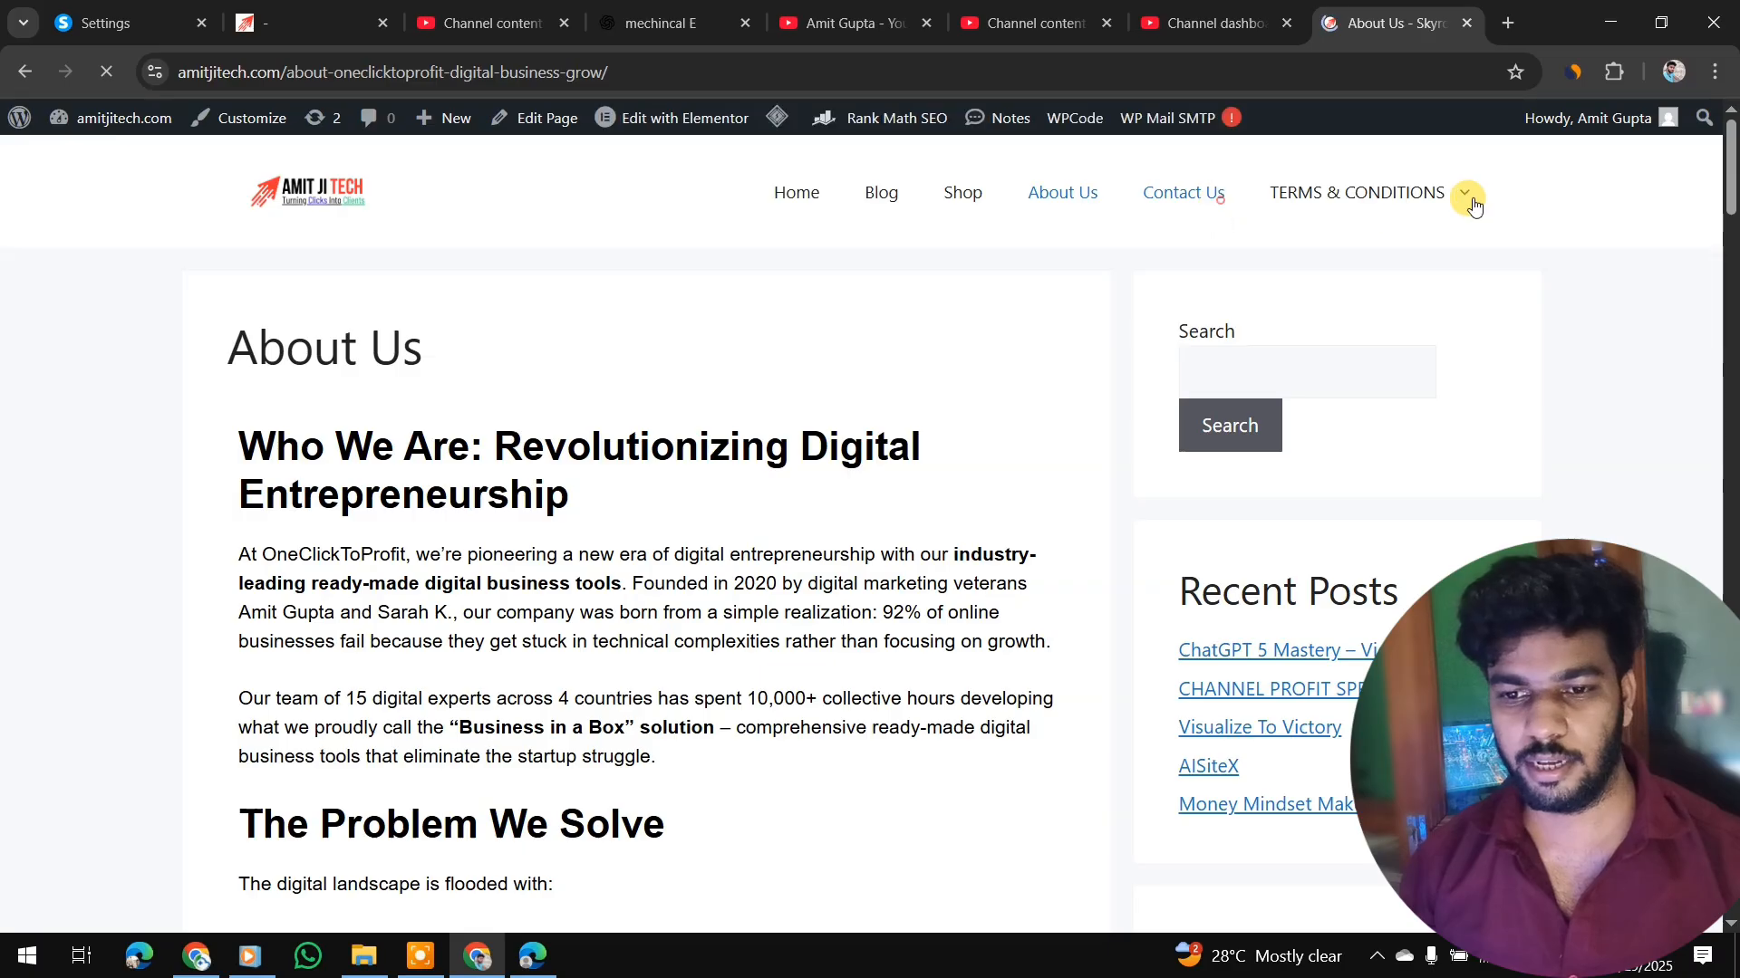
- Open vidyaplanet.org in a new browser tab and look through its home page articles, courses and e-books
{"action": "left_click", "coordinate": [1508, 22]}
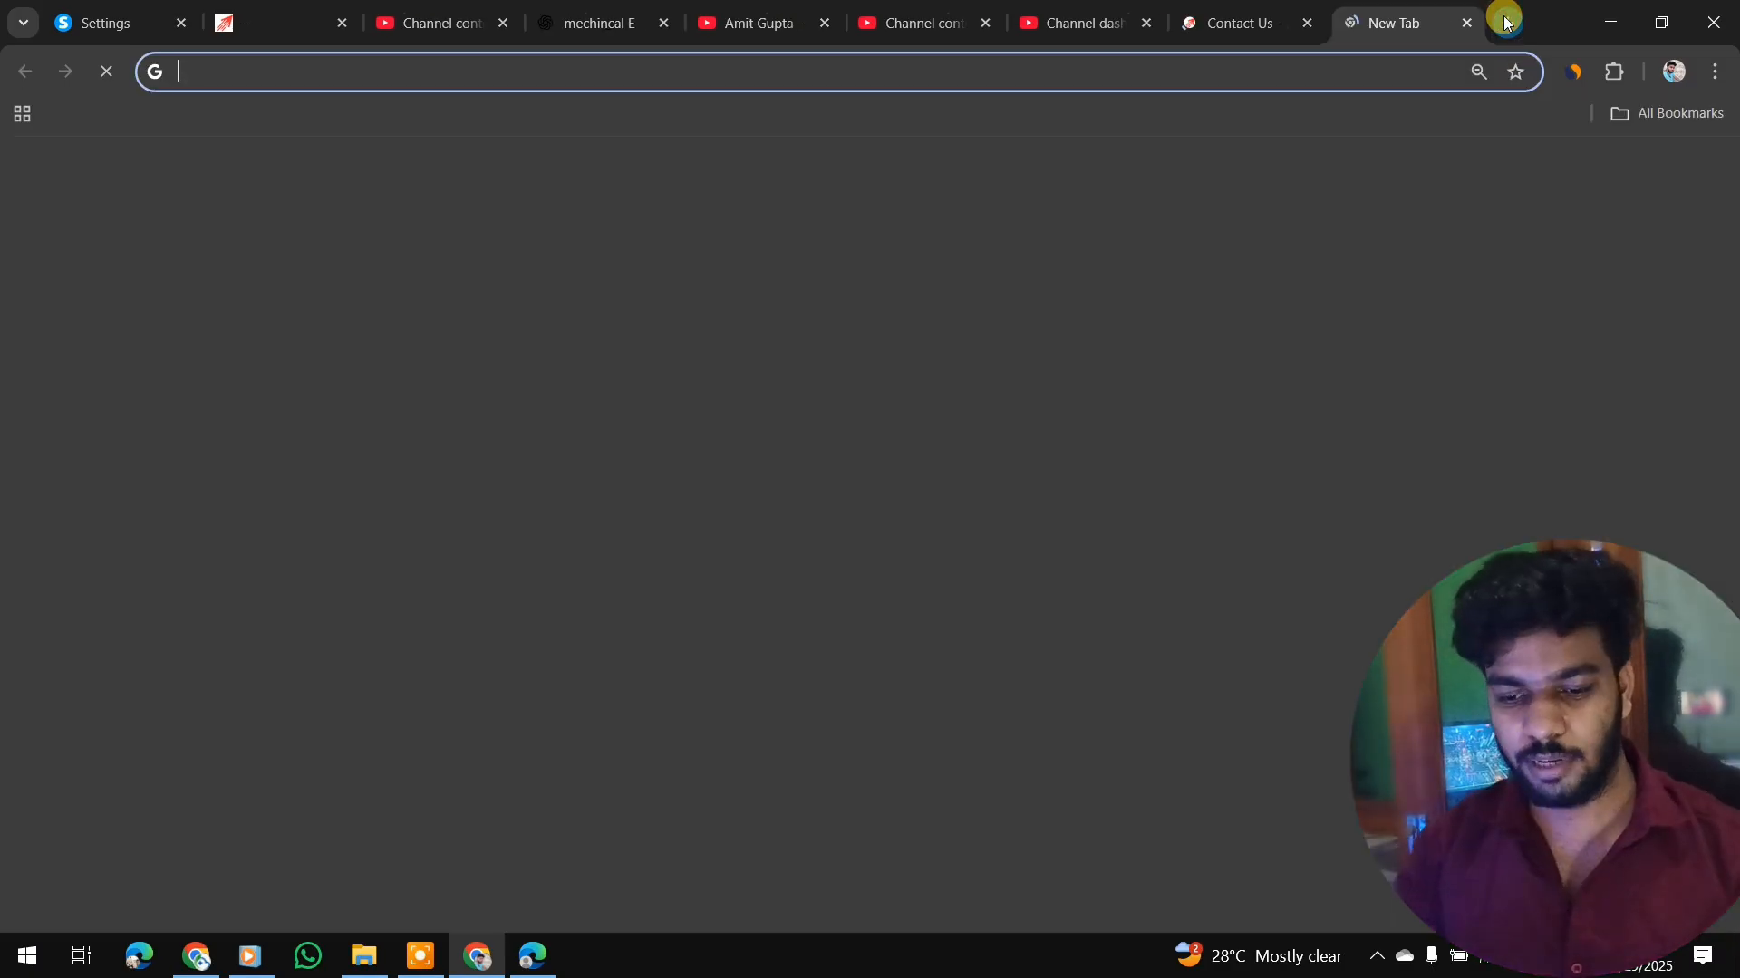
{"action": "type", "text": "wp"}
{"action": "key", "text": "BackSpace"}
{"action": "key", "text": "BackSpace"}
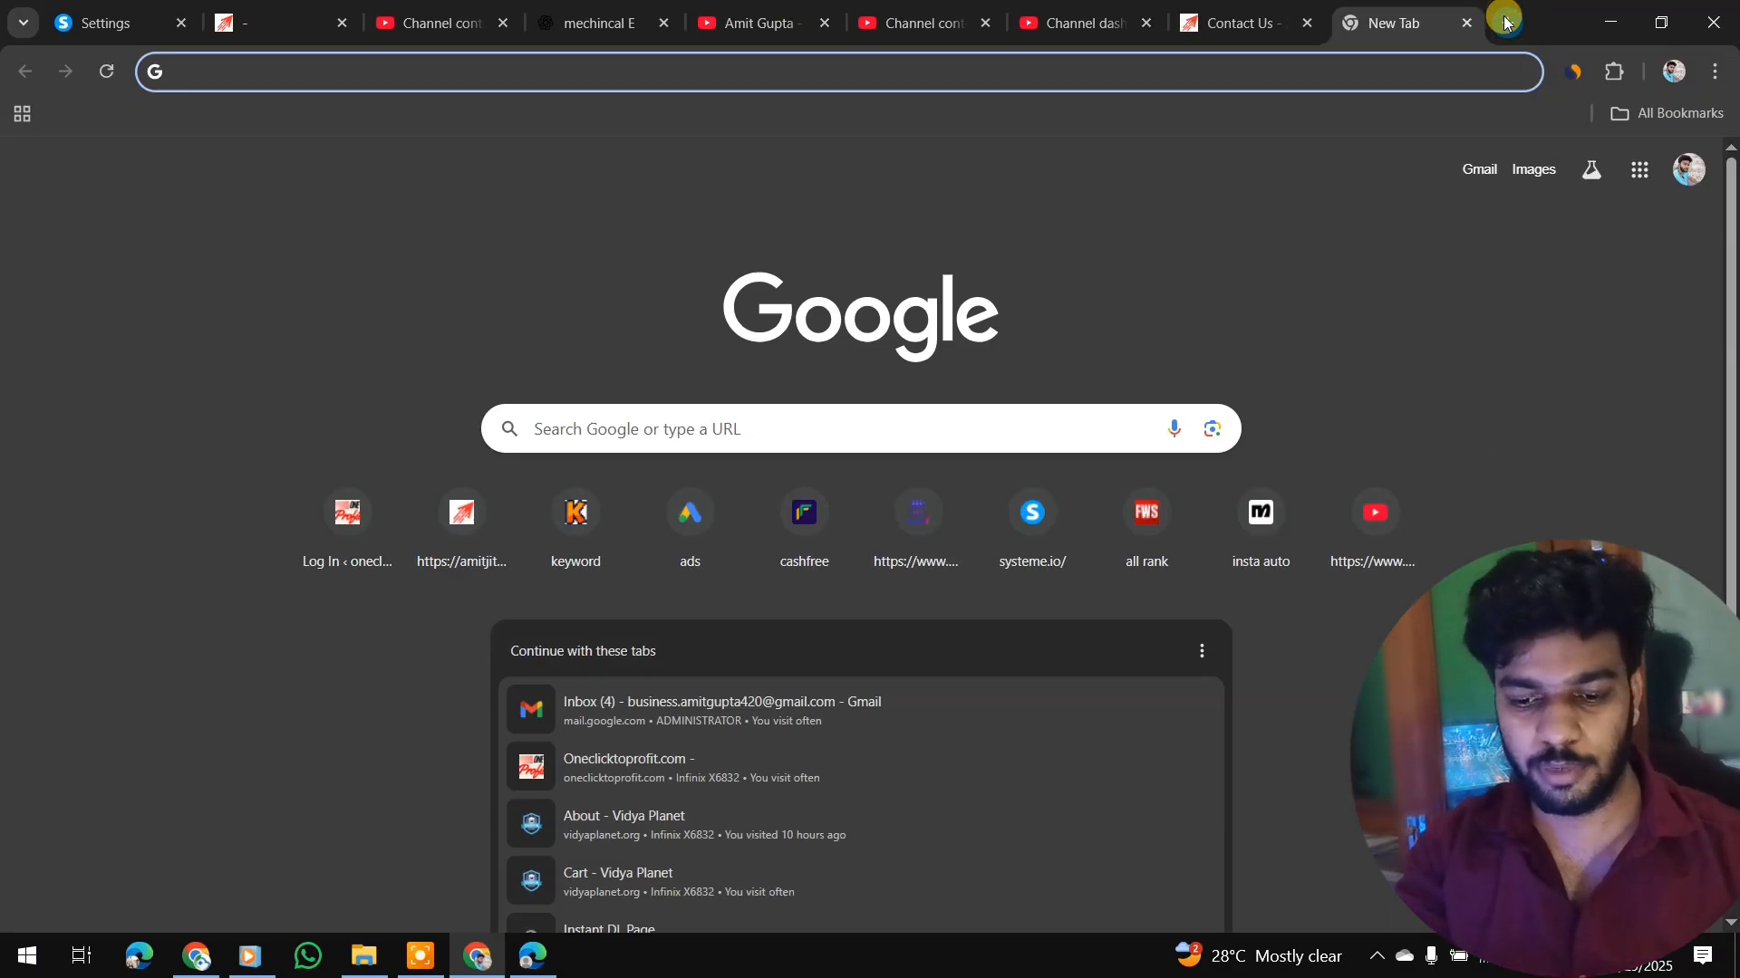
{"action": "type", "text": "vi"}
{"action": "key", "text": "Return"}
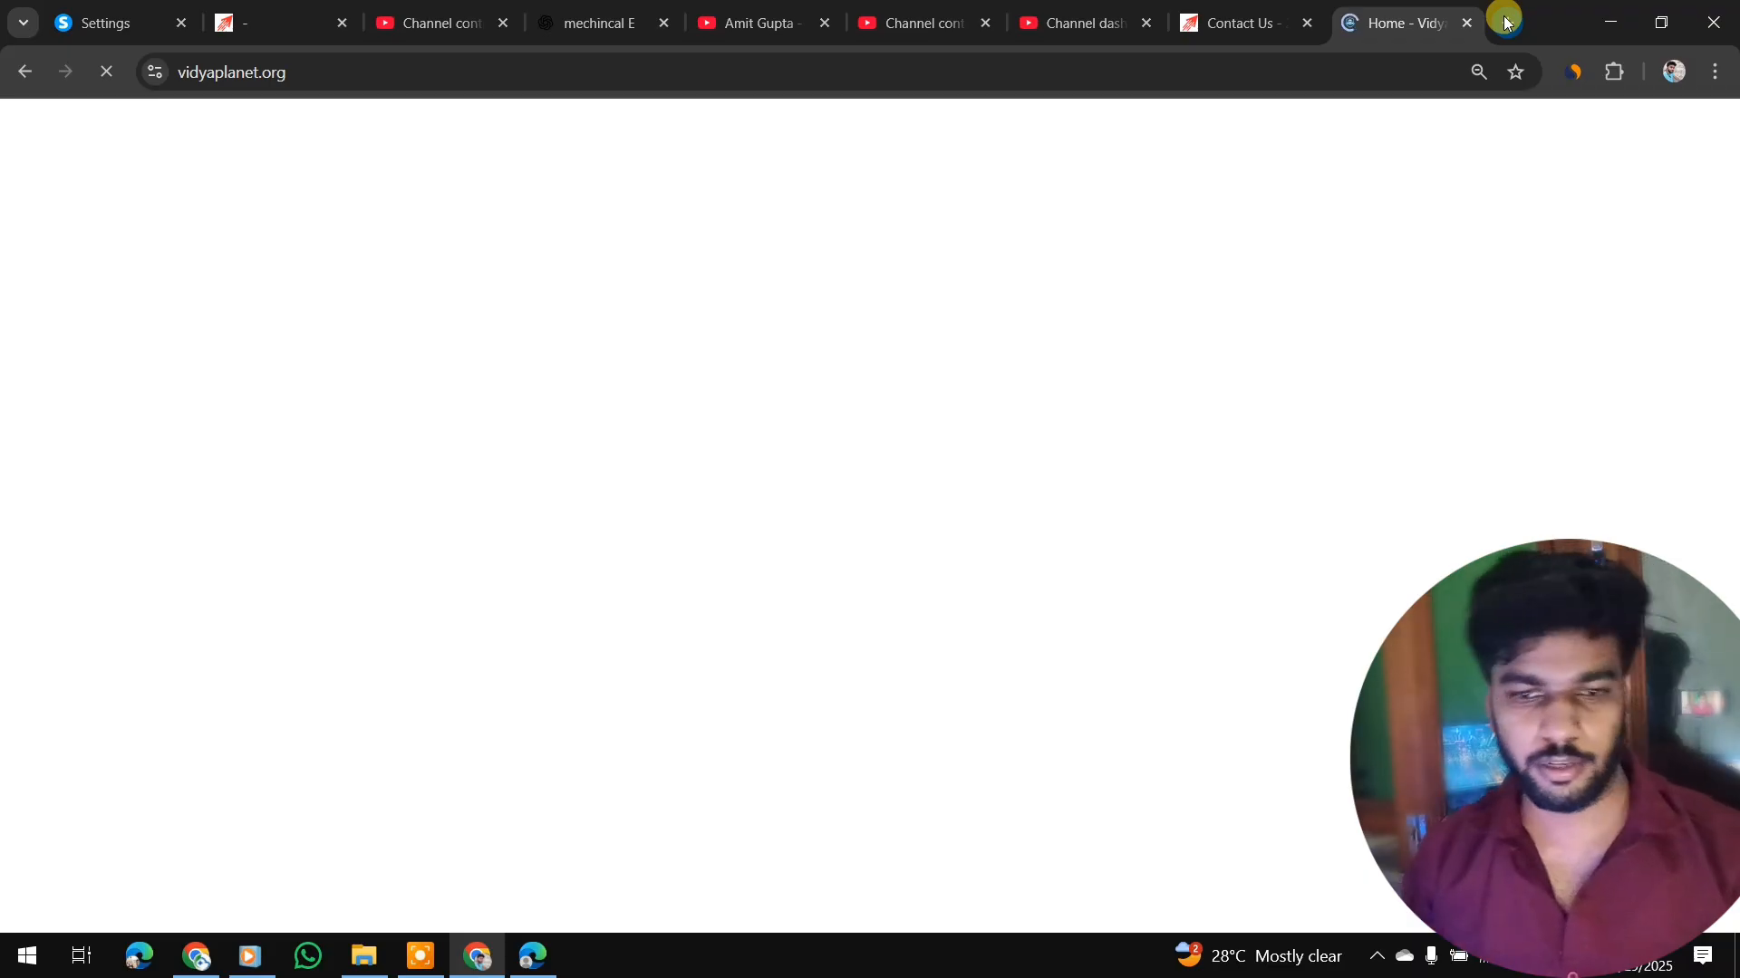
{"action": "scroll", "coordinate": [939, 466], "scroll_direction": "down", "scroll_amount": 7}
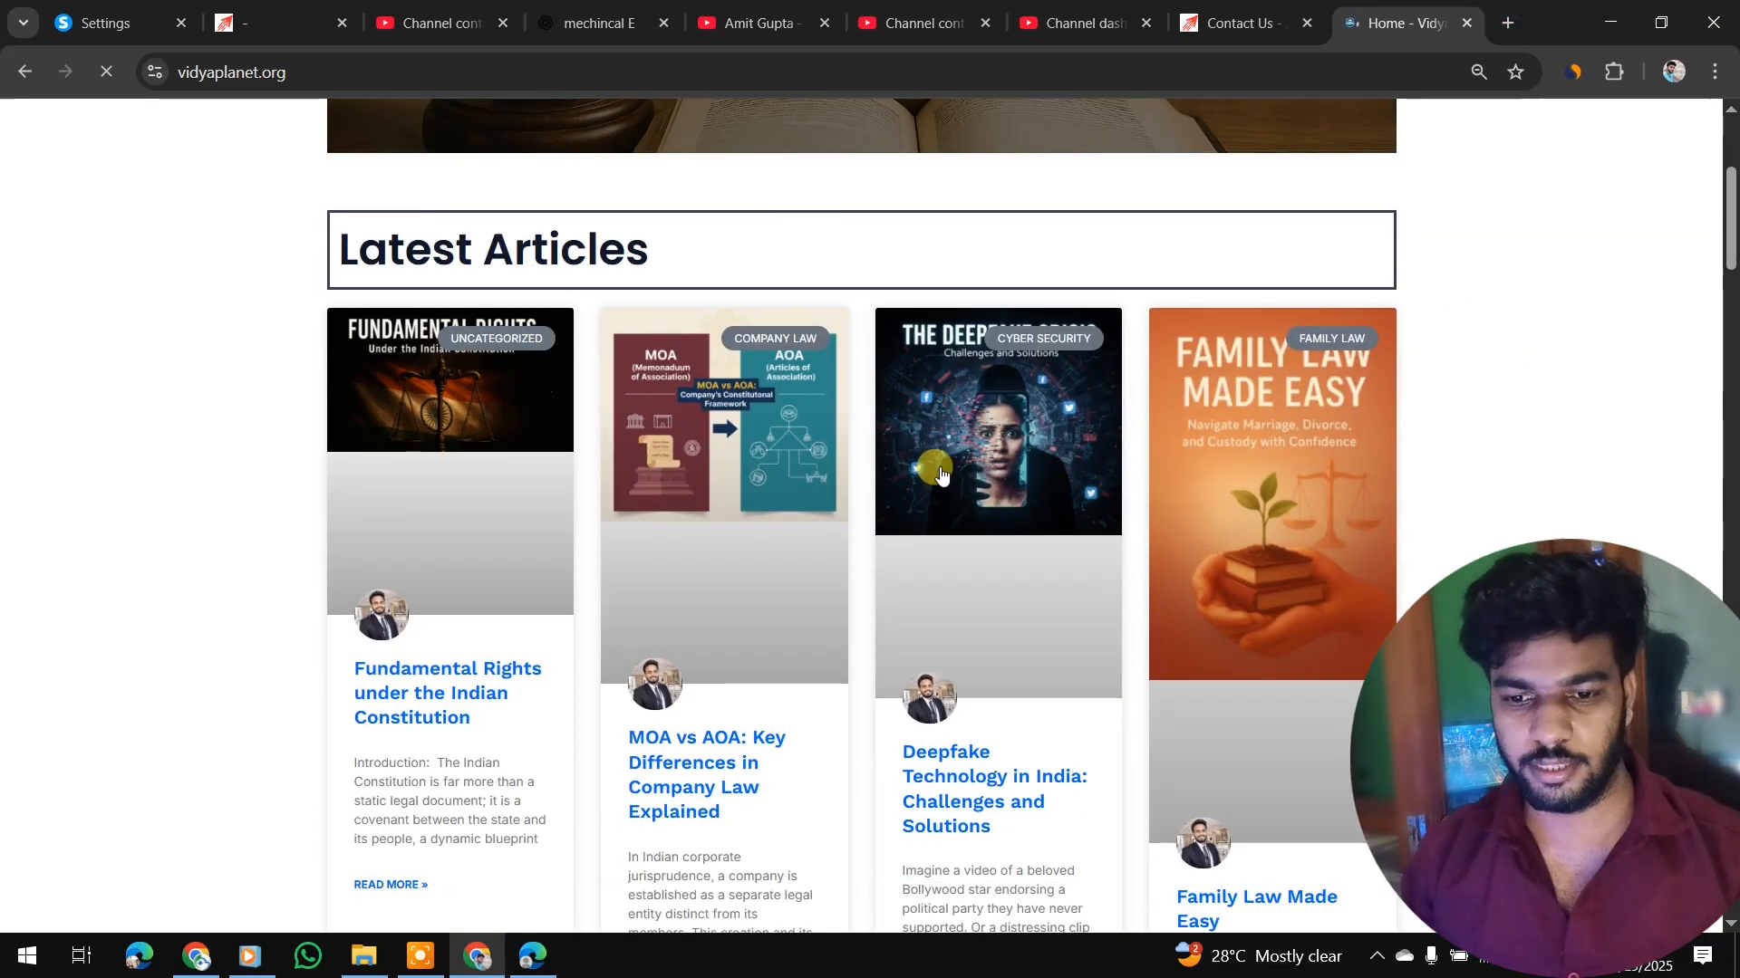
{"action": "scroll", "coordinate": [938, 466], "scroll_direction": "up", "scroll_amount": 10}
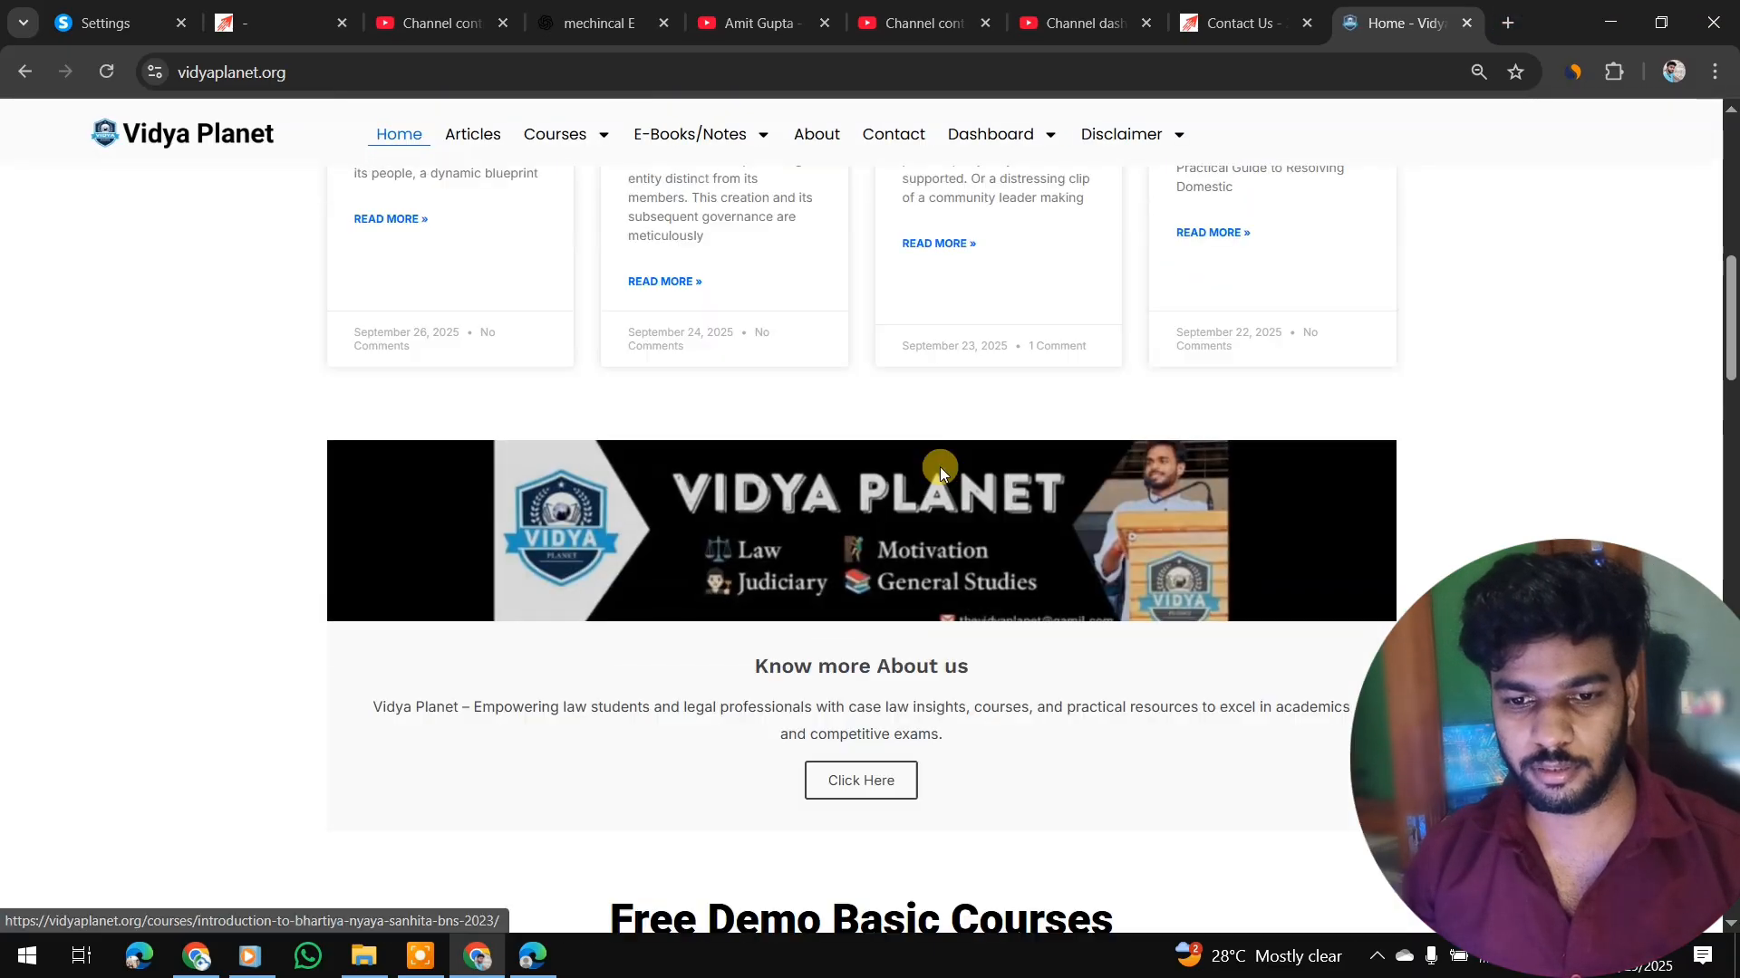
{"action": "scroll", "coordinate": [938, 466], "scroll_direction": "down", "scroll_amount": 15}
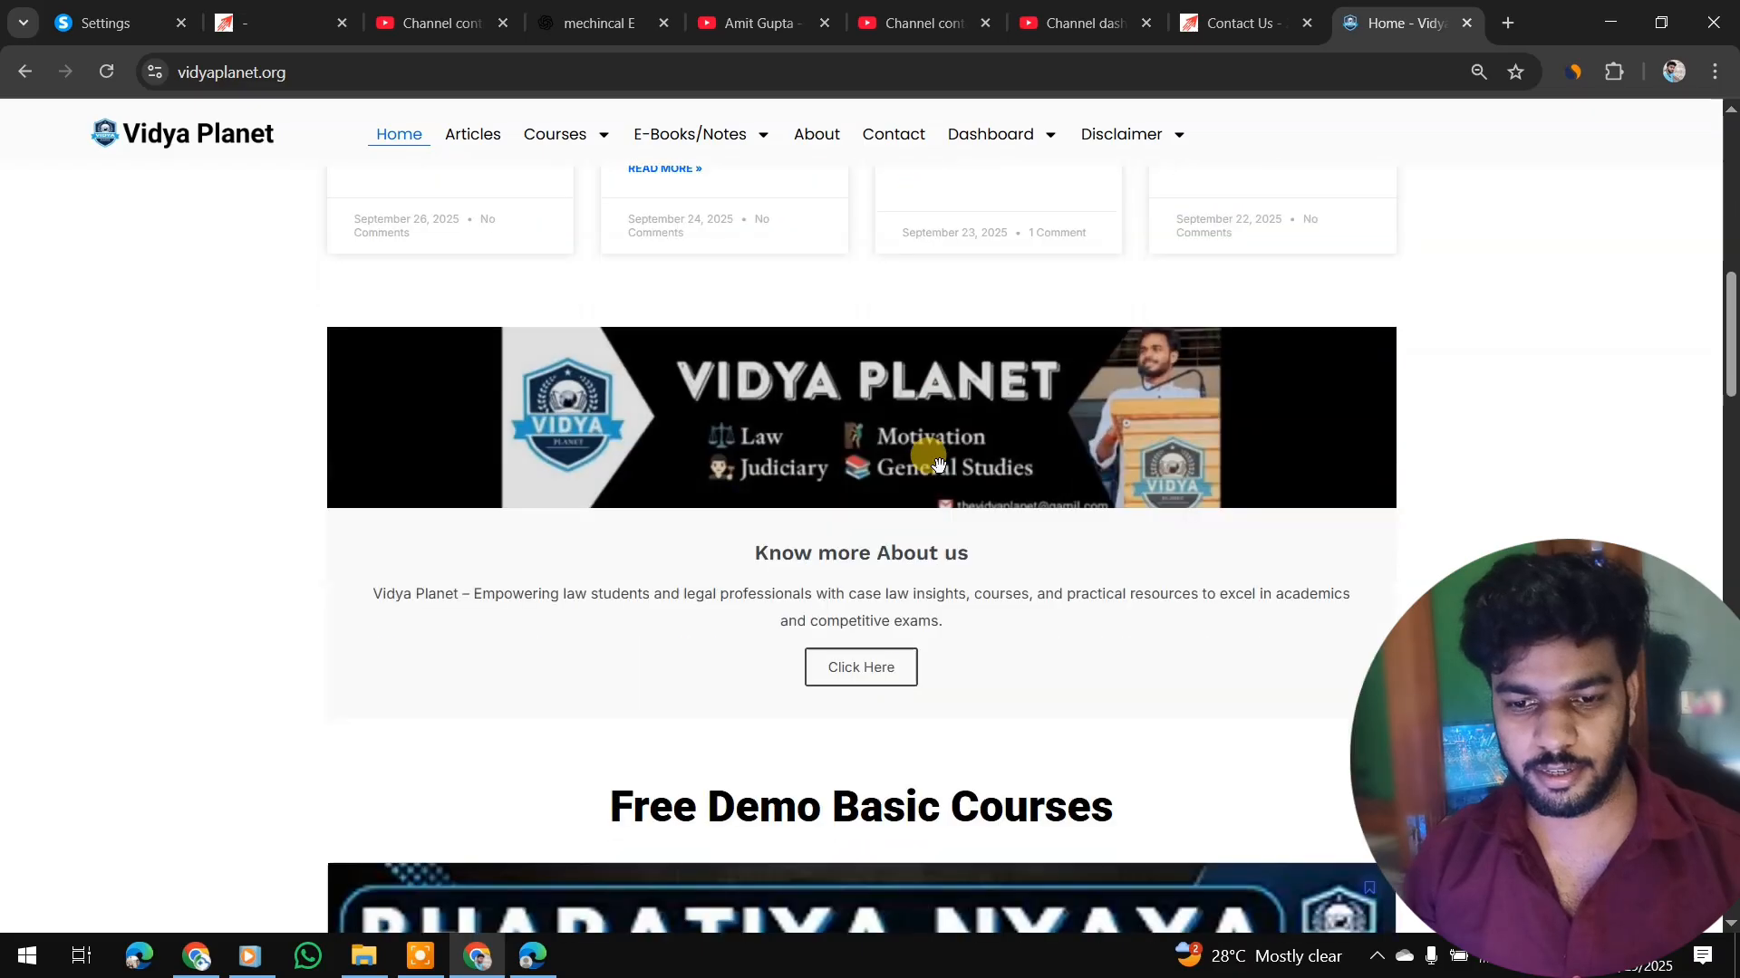
{"action": "scroll", "coordinate": [938, 466], "scroll_direction": "down", "scroll_amount": 20}
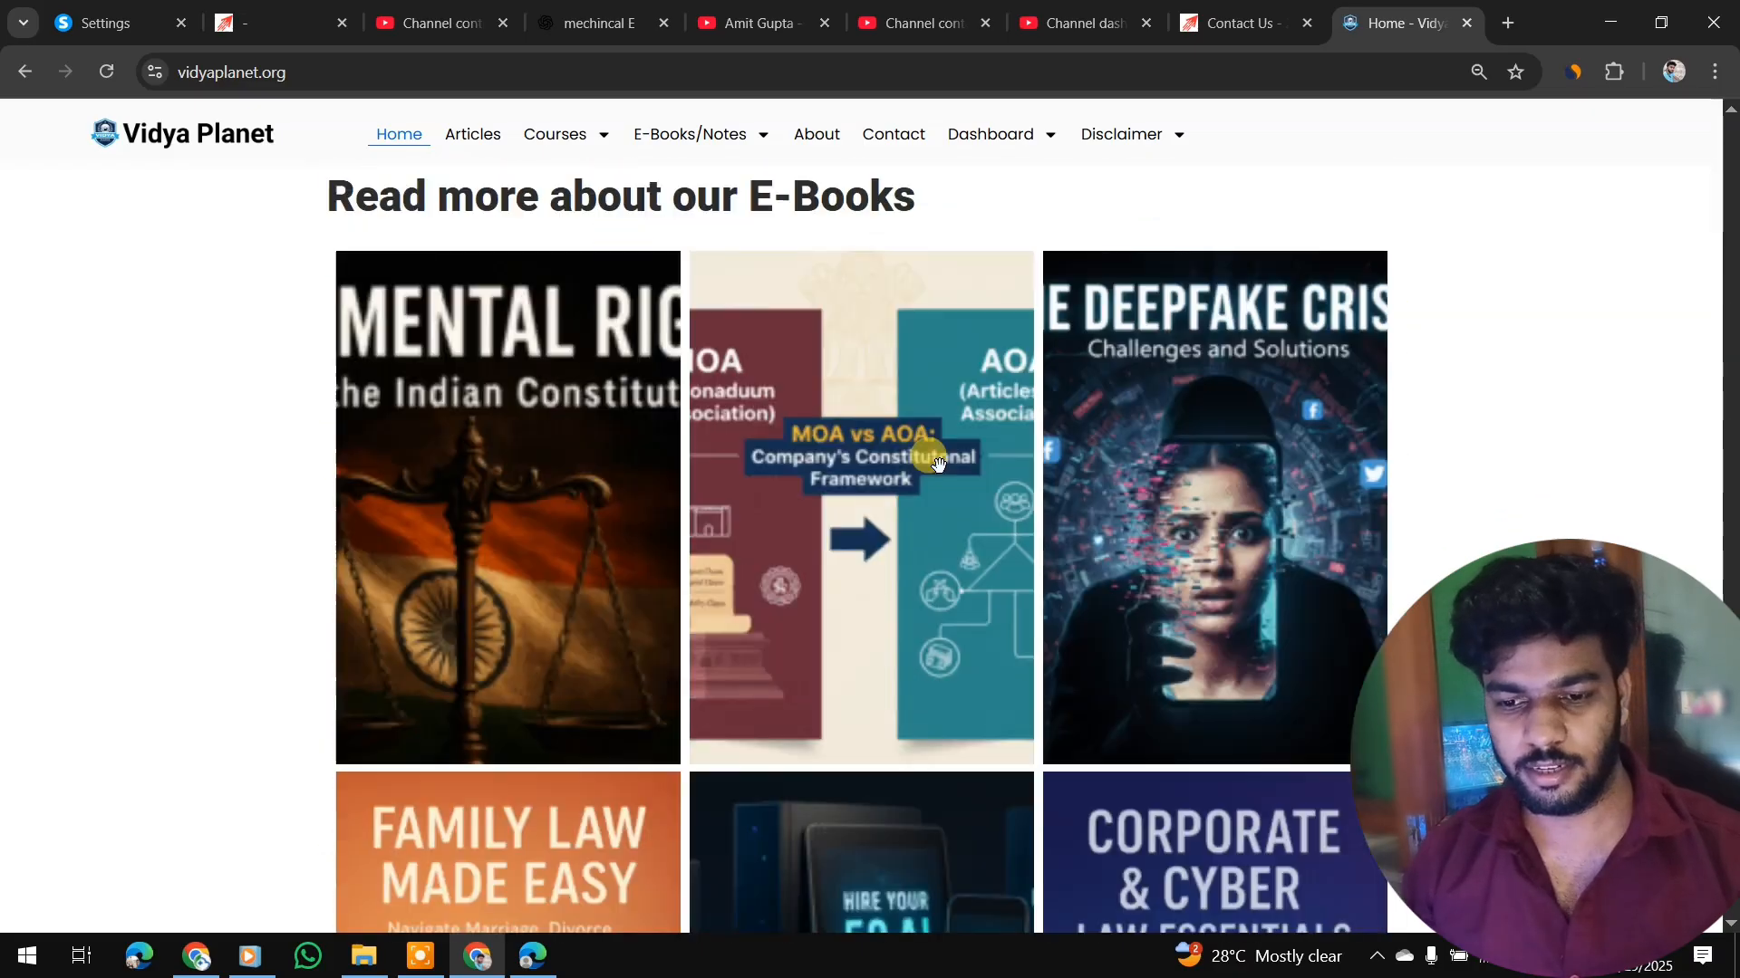
{"action": "scroll", "coordinate": [938, 465], "scroll_direction": "up", "scroll_amount": 8}
{"action": "scroll", "coordinate": [939, 466], "scroll_direction": "up", "scroll_amount": 15}
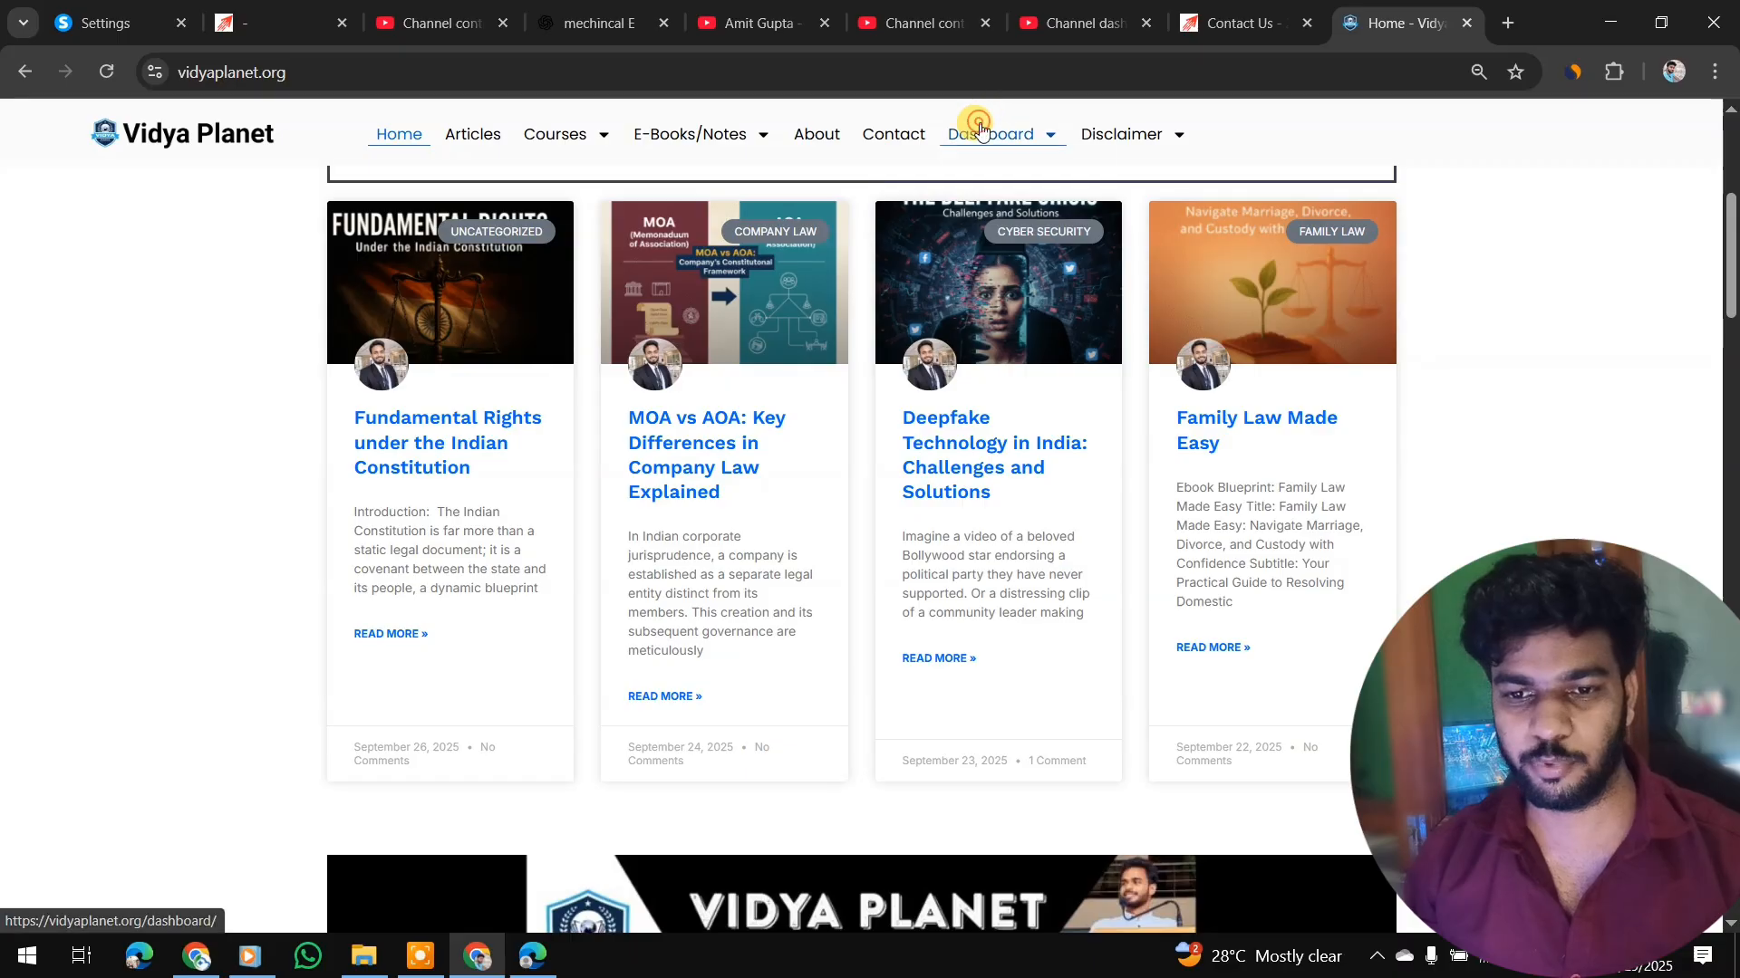
- Open the Vidya Planet student registration page, followed by the Dashboard sign-in page
{"action": "mouse_move", "coordinate": [981, 125]}
{"action": "left_click", "coordinate": [992, 156]}
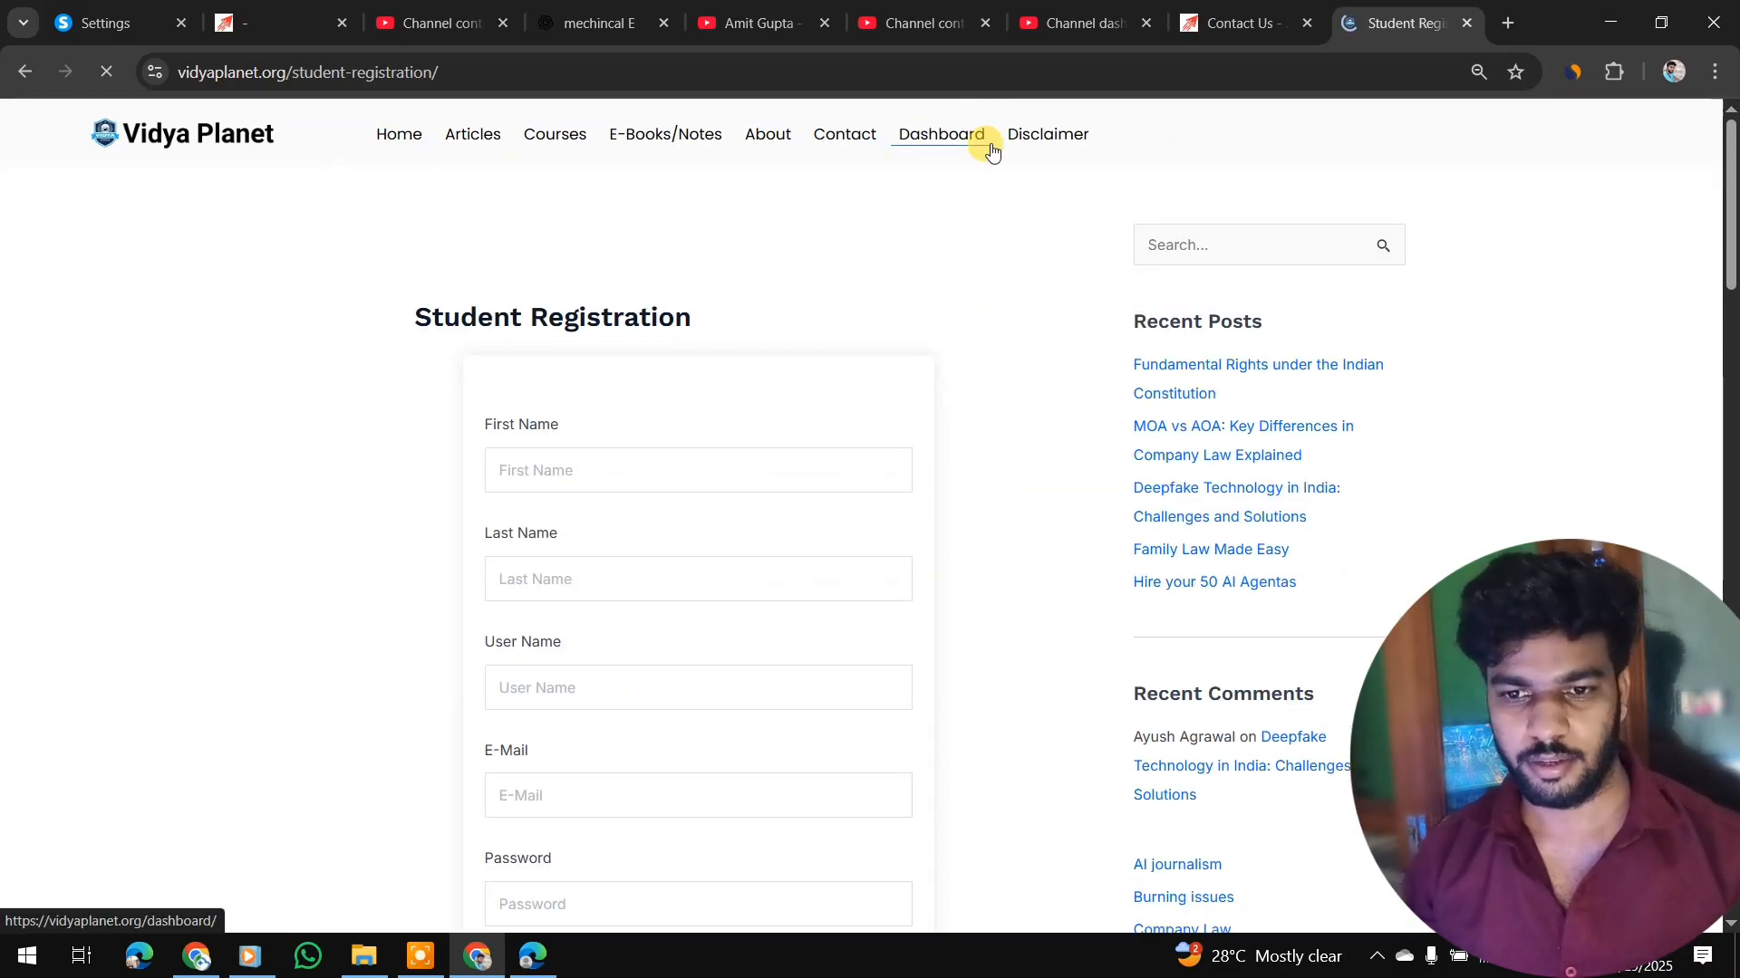
{"action": "left_click", "coordinate": [992, 145]}
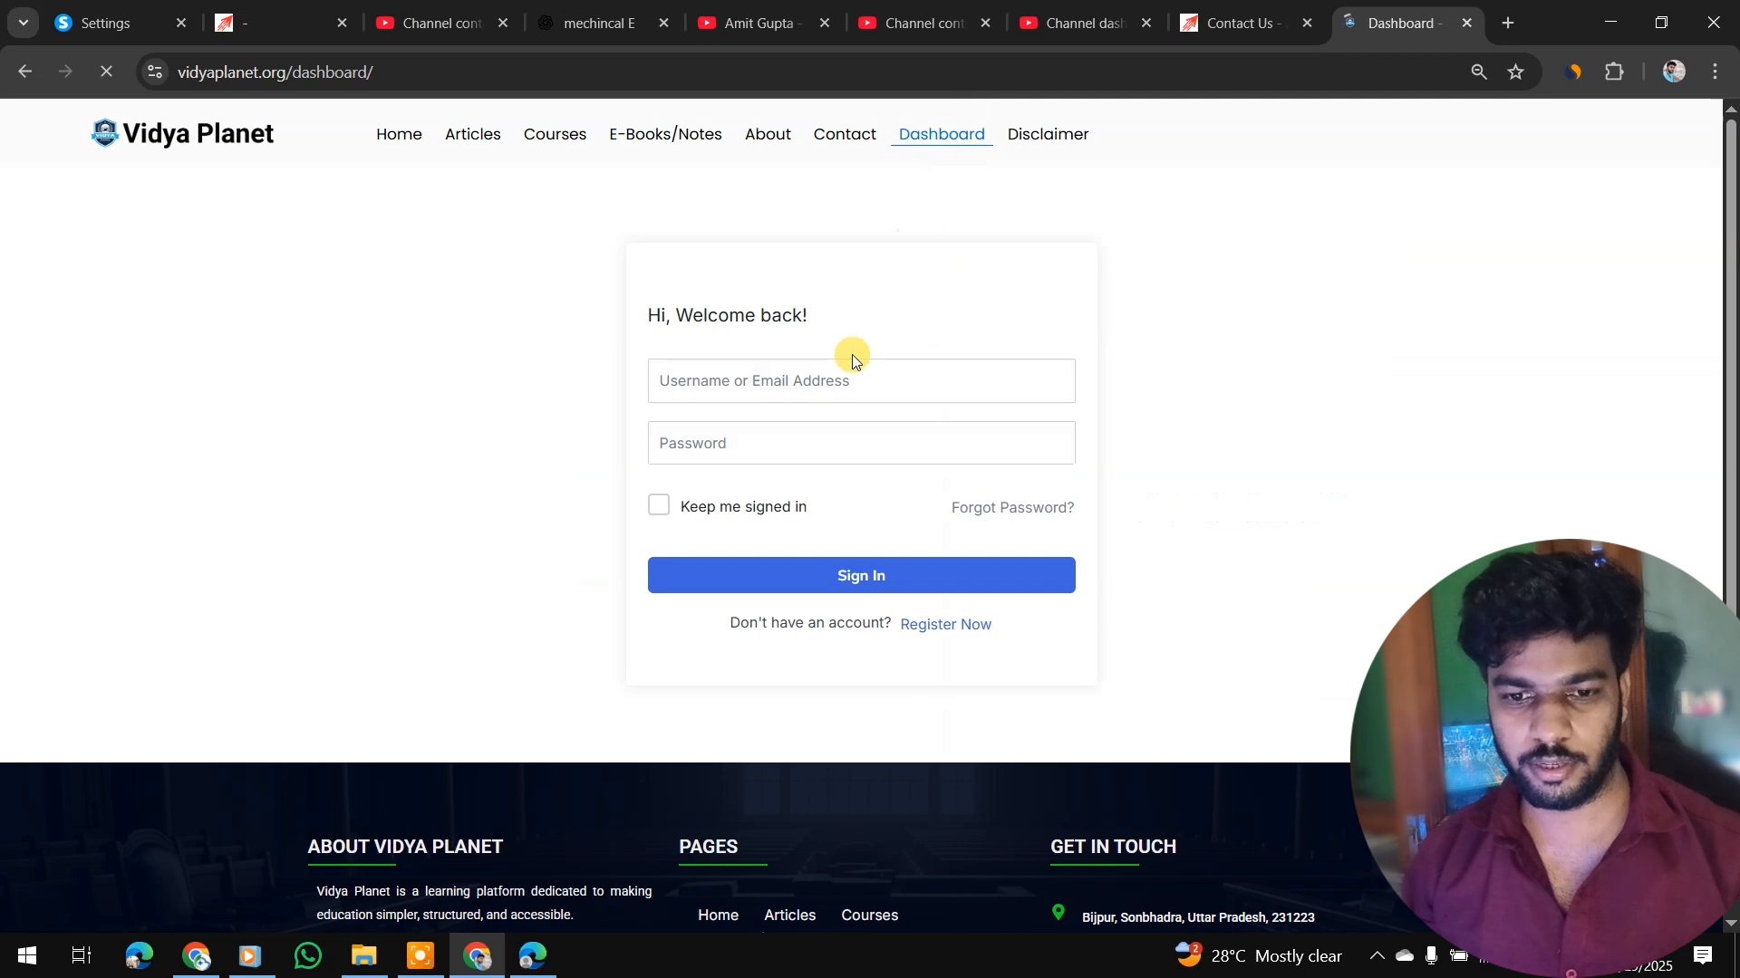
- Try to sign in to the Vidya Planet dashboard with the saved username and password
{"action": "left_click", "coordinate": [842, 380]}
{"action": "left_click", "coordinate": [865, 419]}
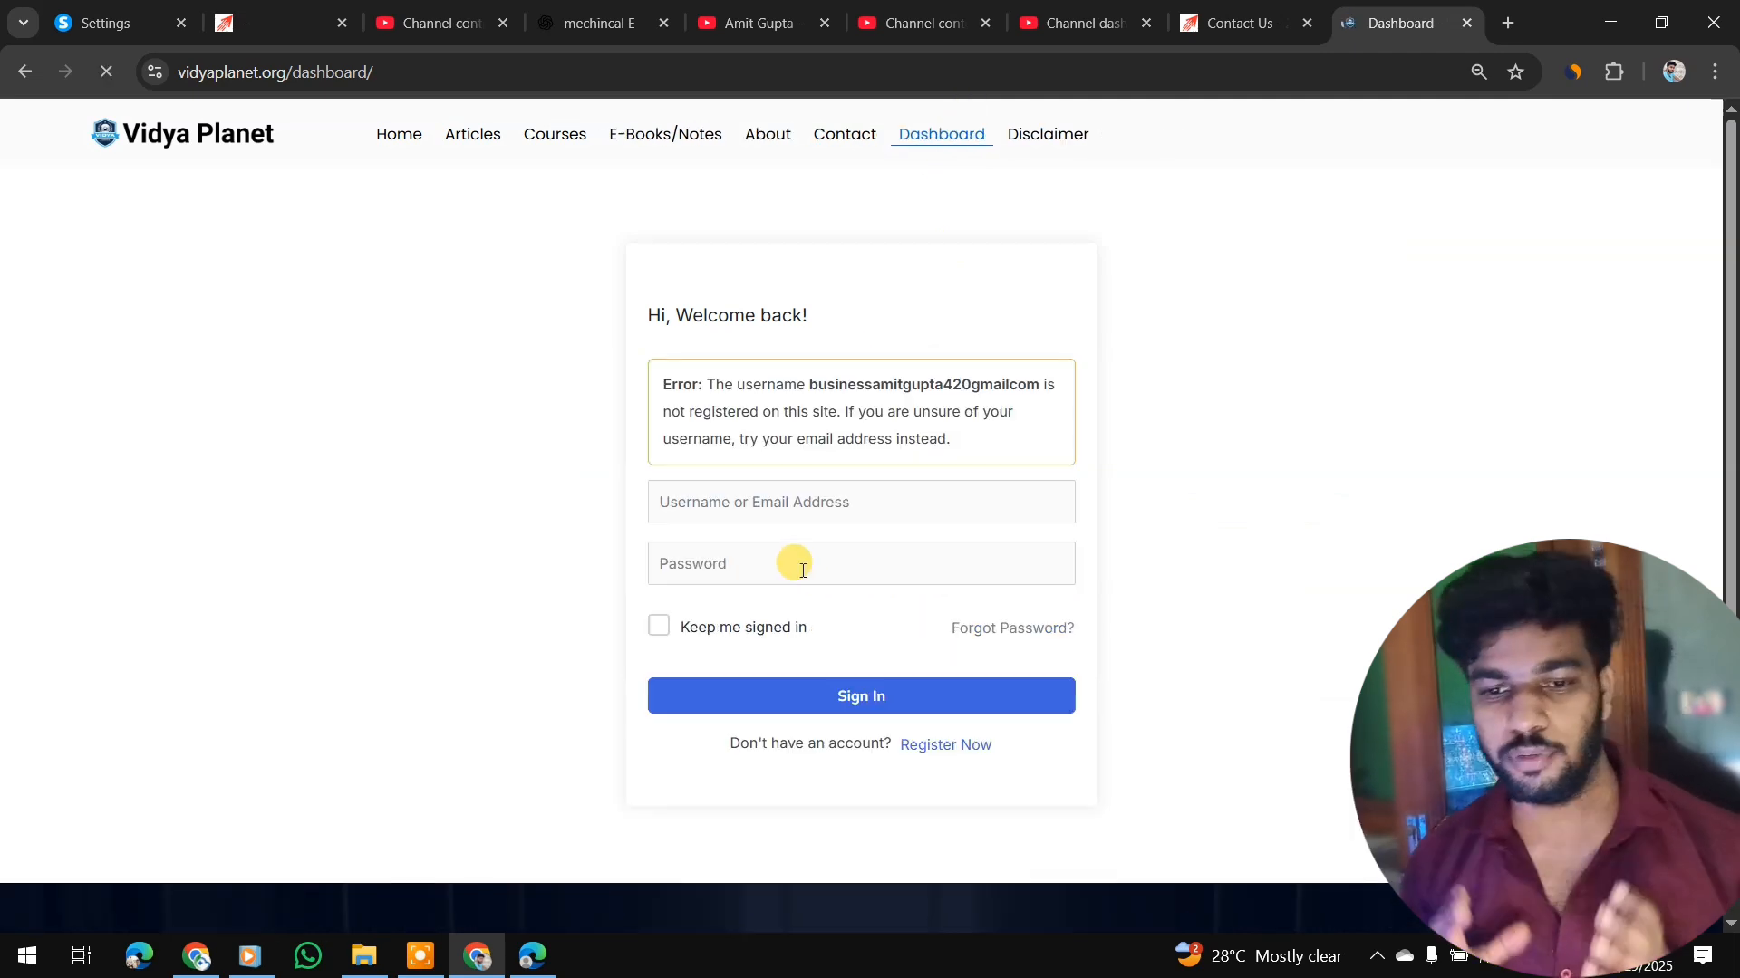
{"action": "left_click", "coordinate": [795, 691]}
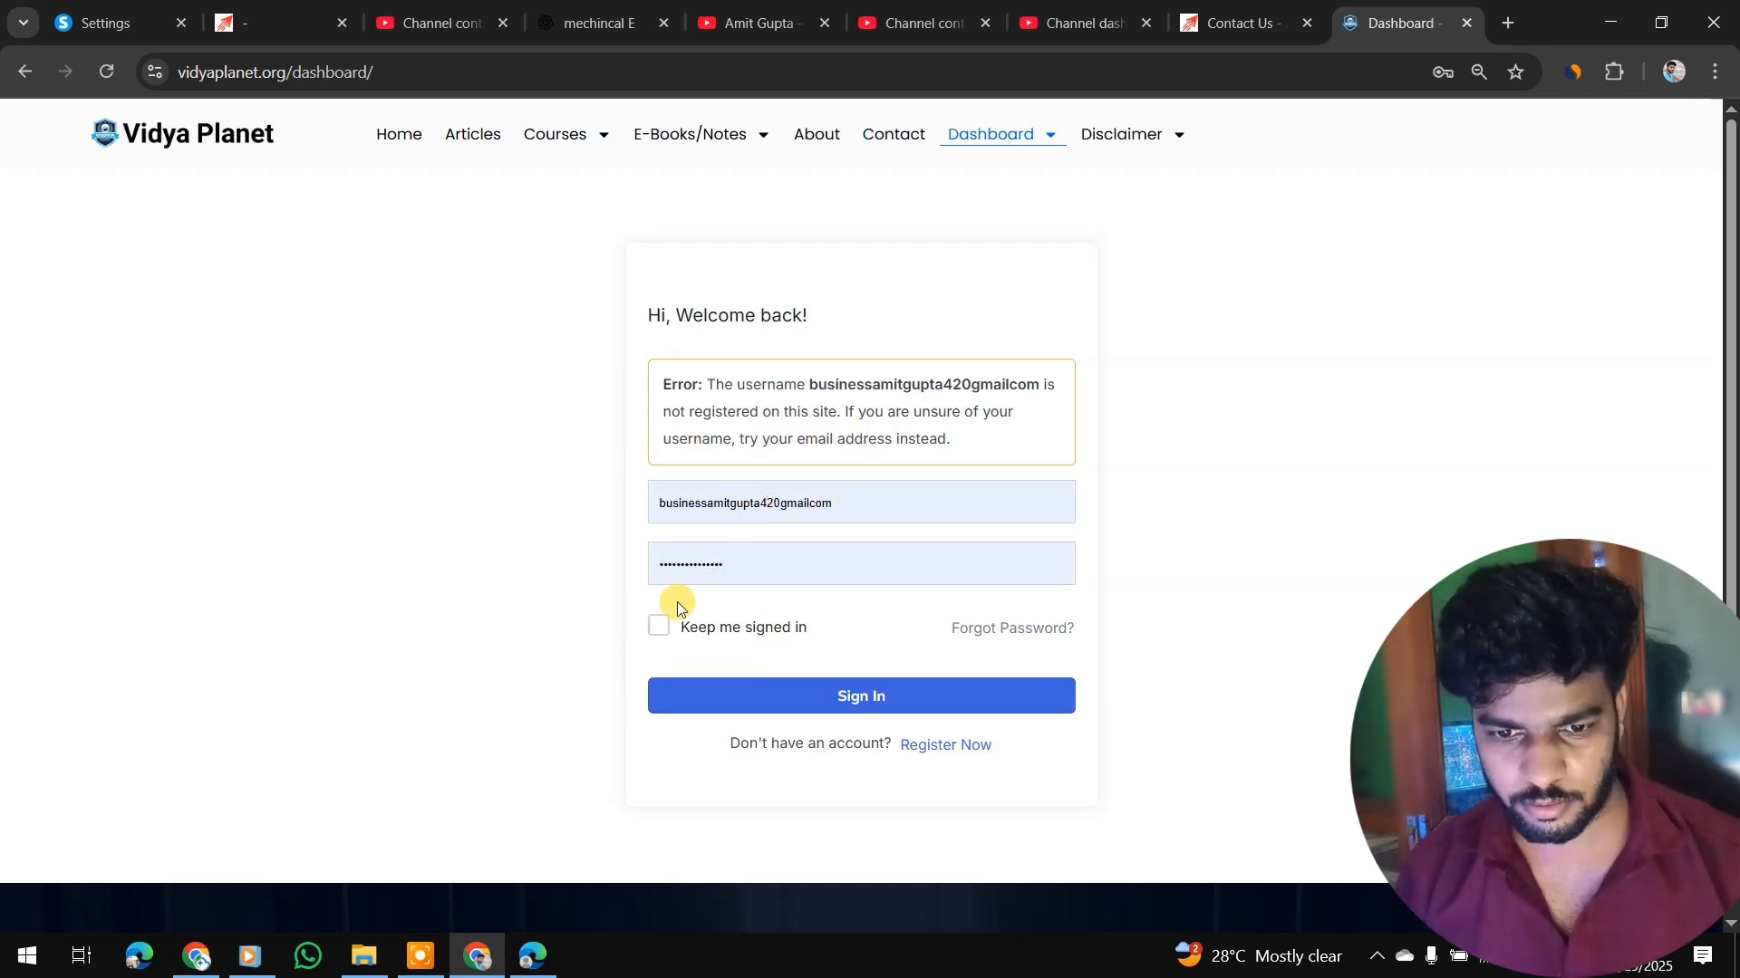
{"action": "left_click", "coordinate": [668, 629]}
{"action": "left_click", "coordinate": [863, 699]}
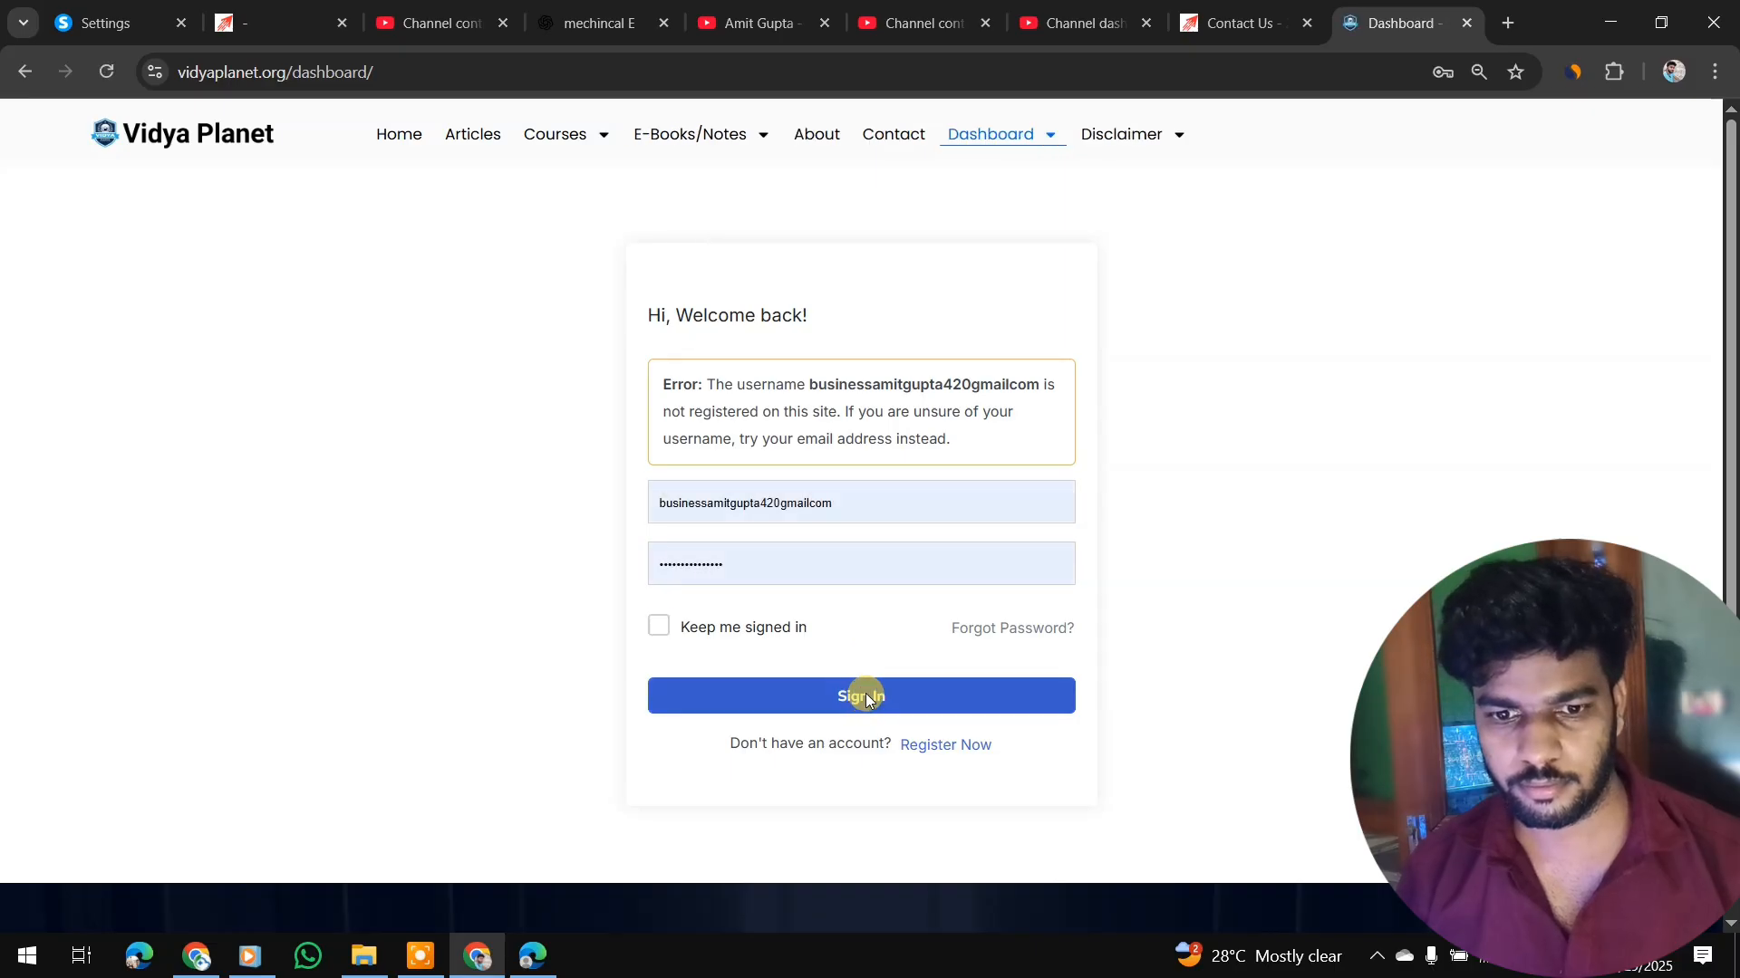
- Open the forgotten-password form and request a password reset for the saved username
{"action": "left_click", "coordinate": [1001, 637]}
{"action": "left_click", "coordinate": [750, 337]}
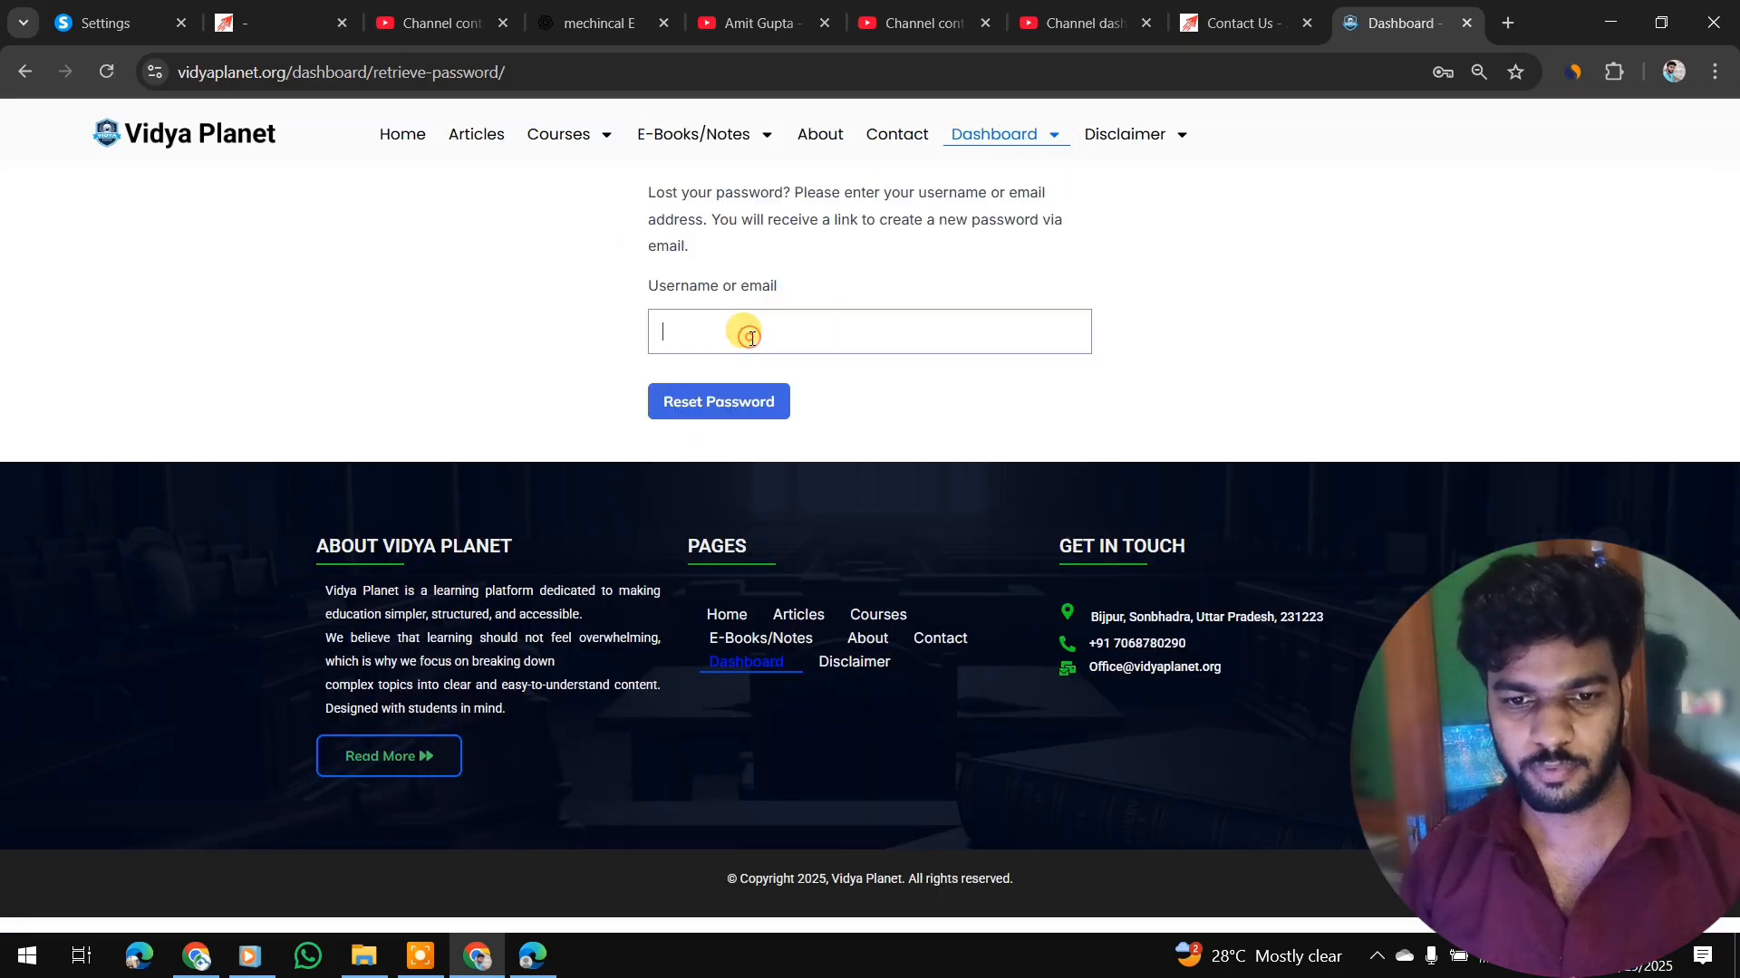
{"action": "left_click", "coordinate": [808, 378]}
{"action": "left_click", "coordinate": [764, 401]}
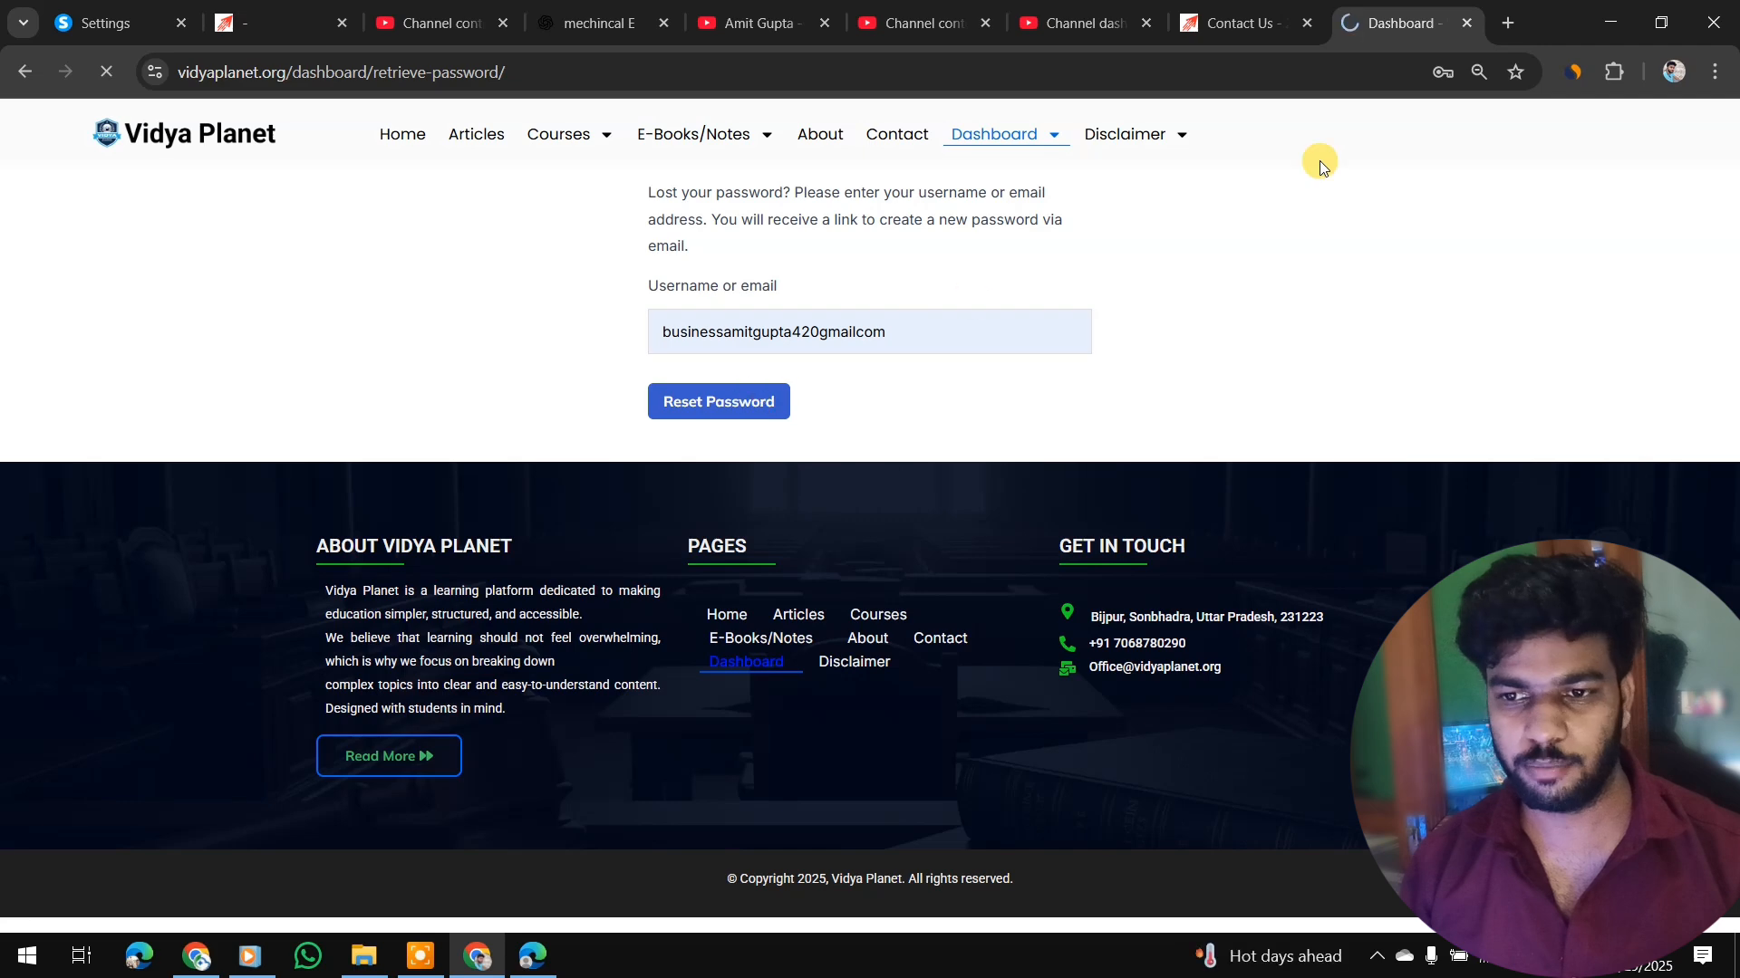
- Open Gmail in a new browser tab and check the Snoozed and Inbox folders for the password reset e-mail
{"action": "left_click", "coordinate": [1508, 23]}
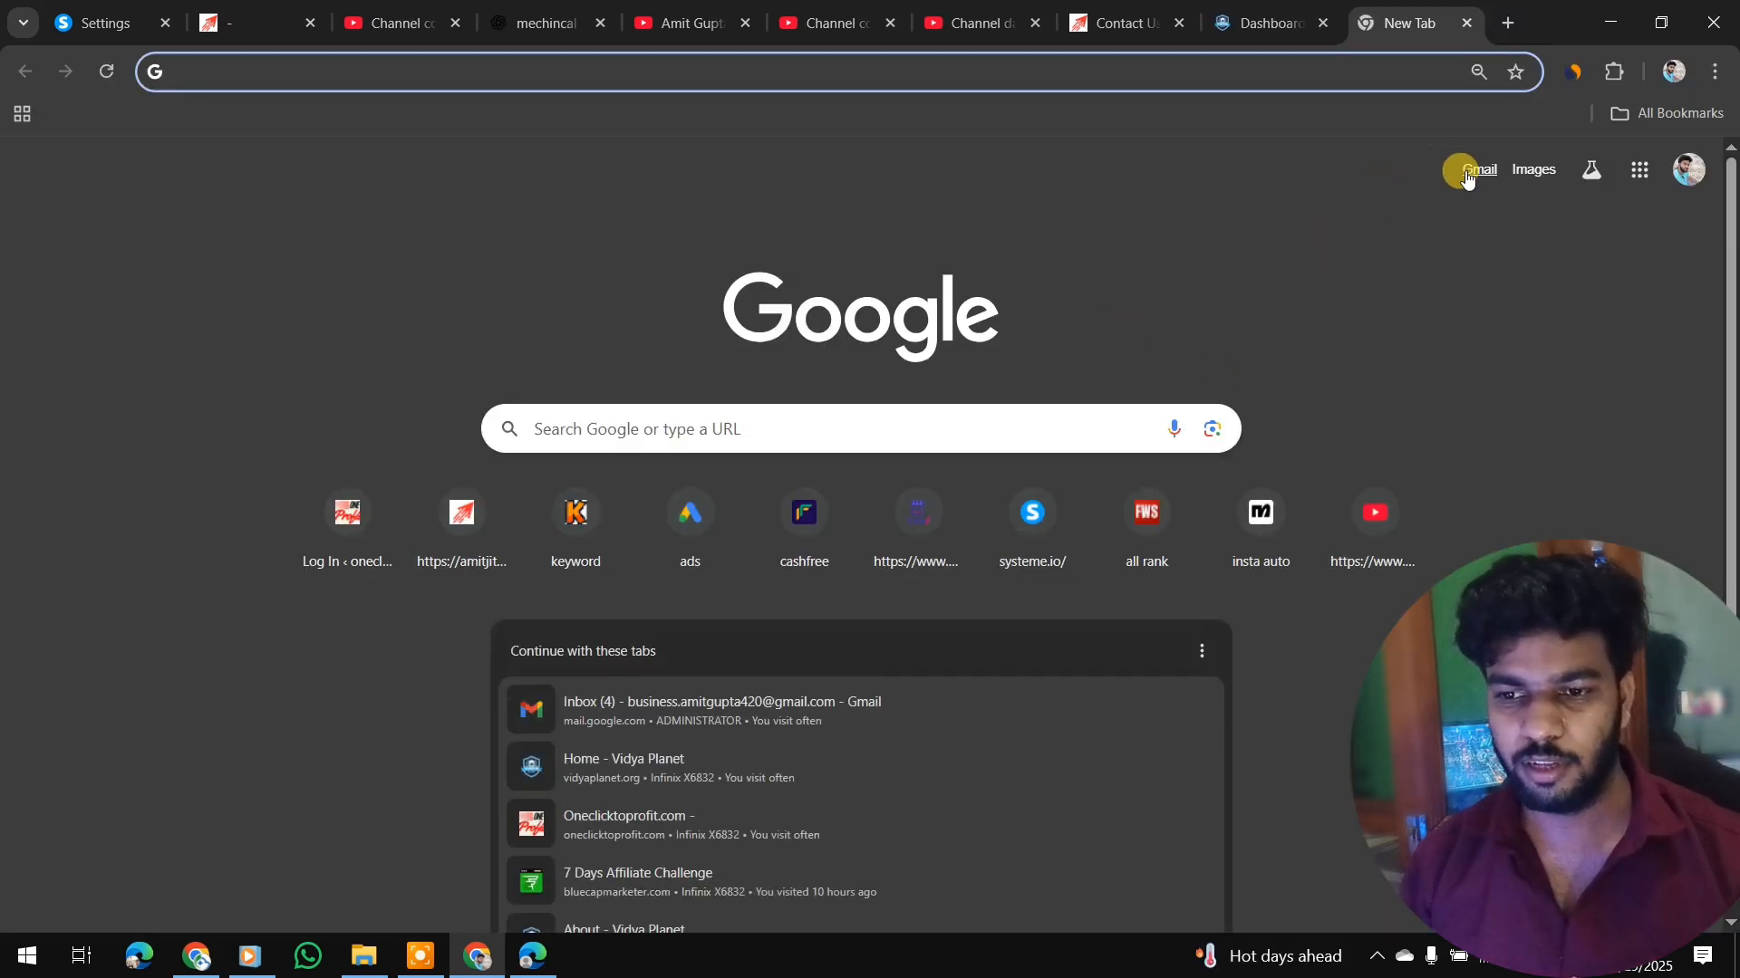
{"action": "left_click", "coordinate": [1468, 172]}
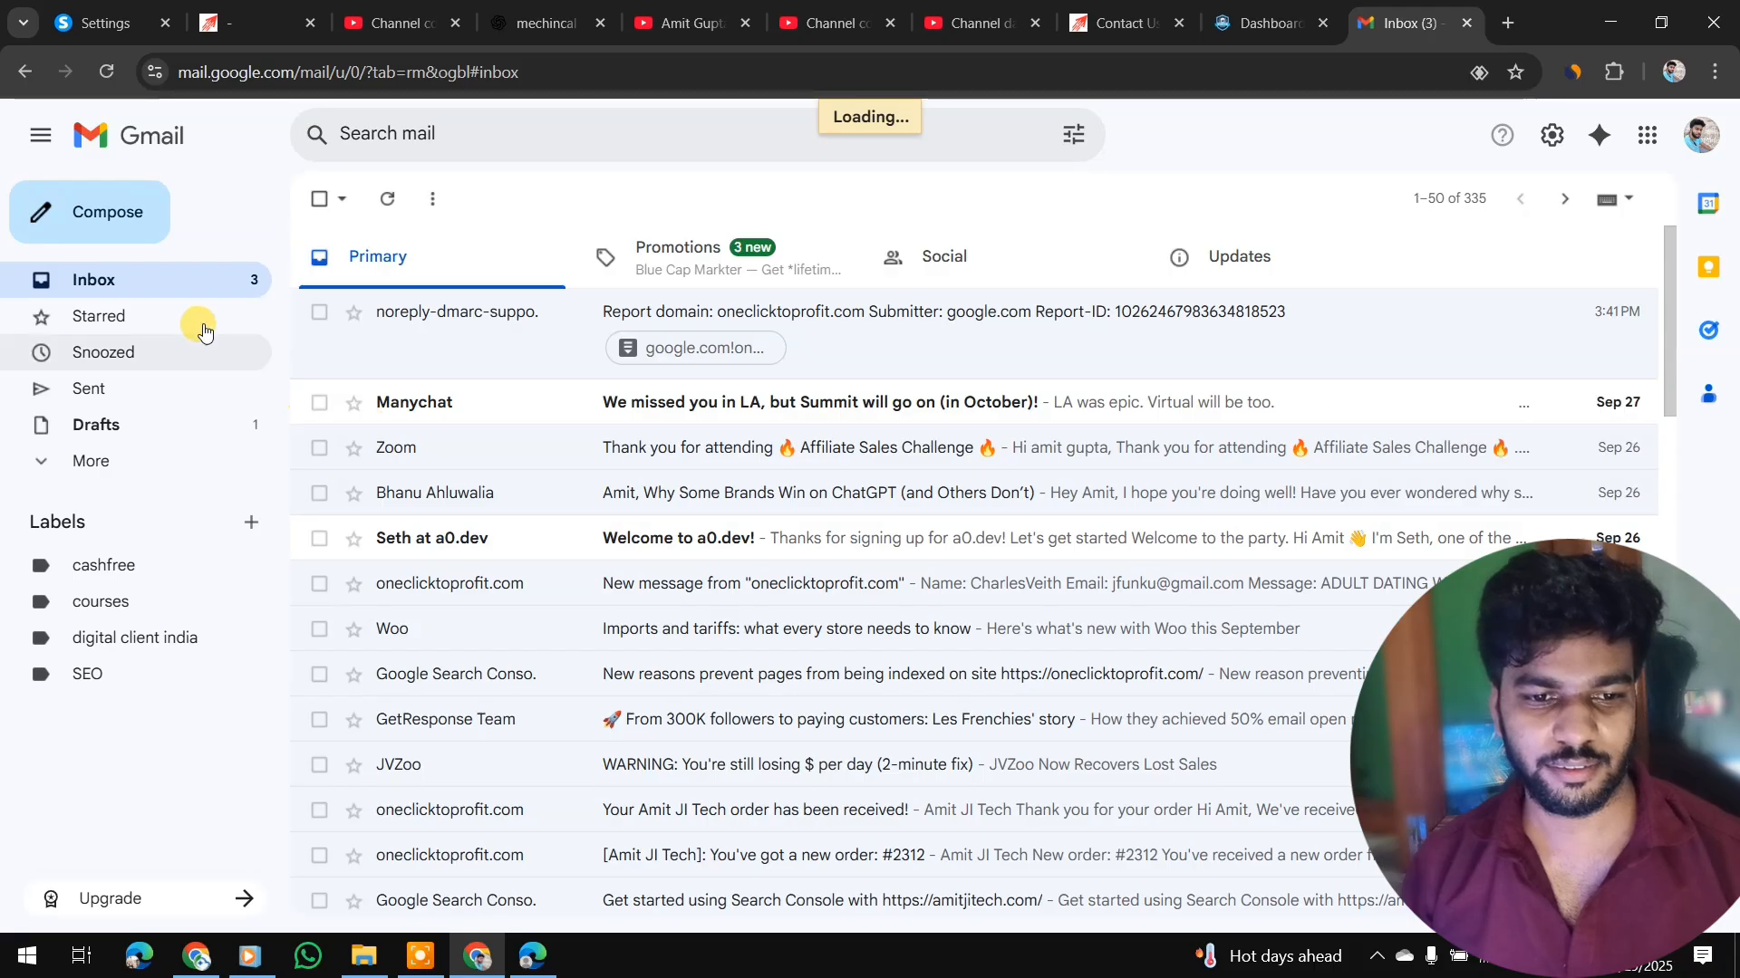
{"action": "left_click", "coordinate": [159, 365]}
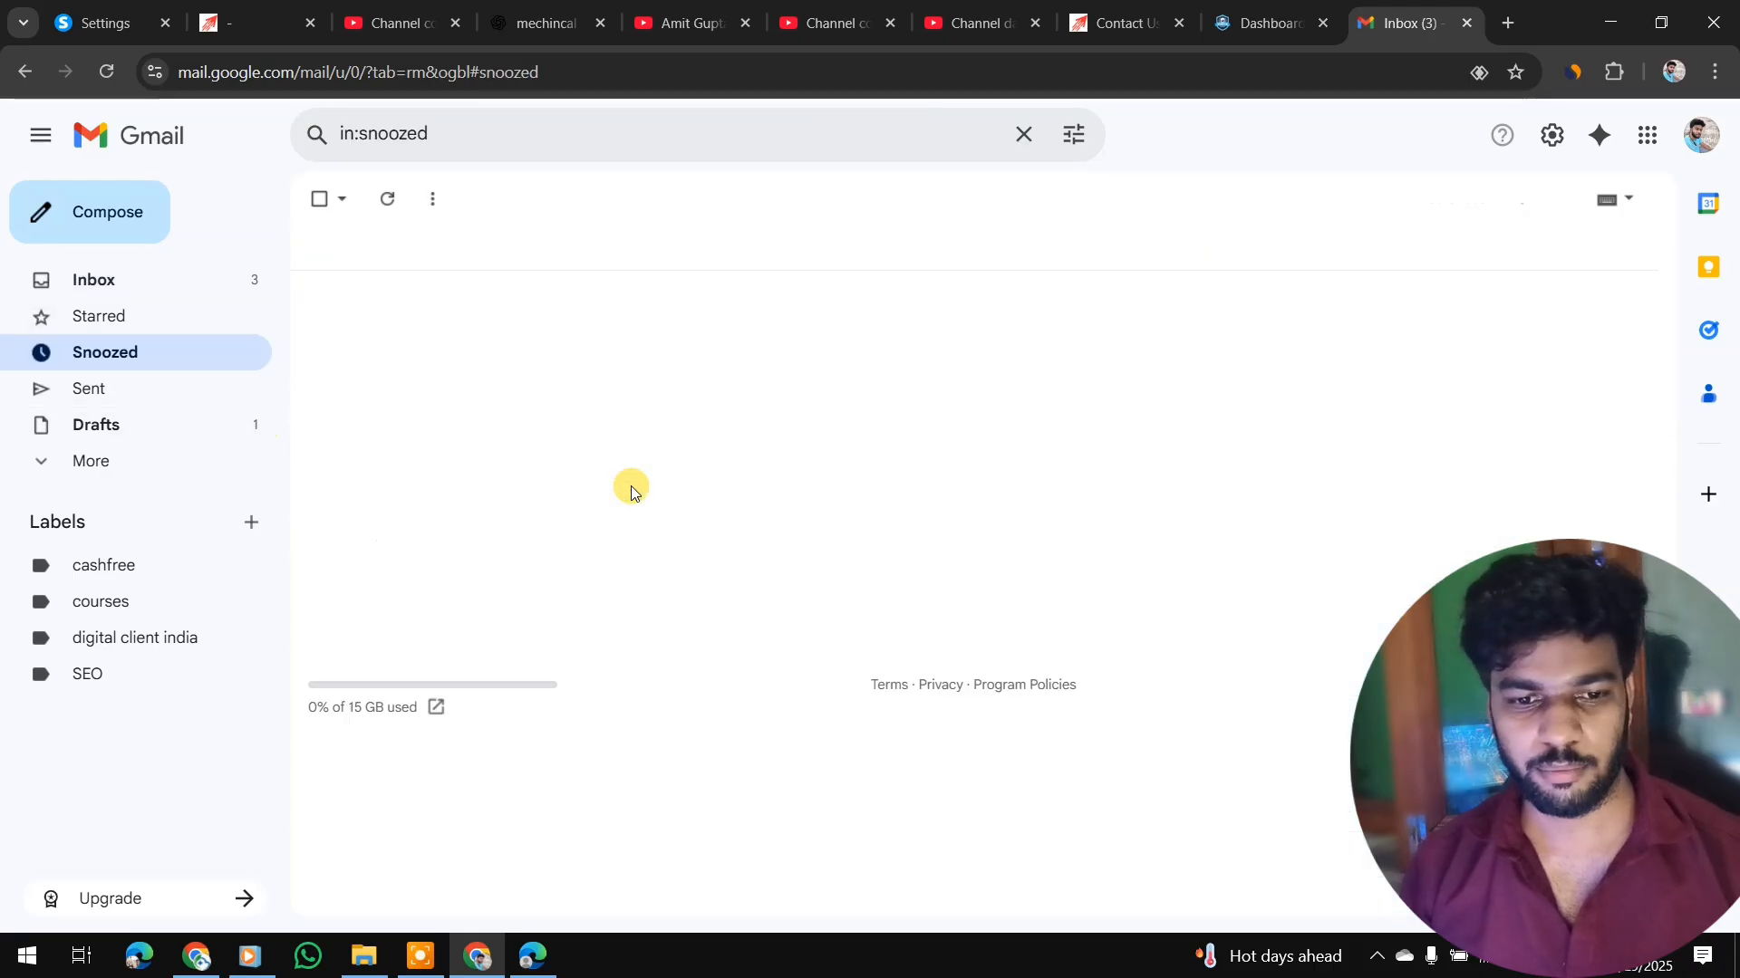
{"action": "left_click", "coordinate": [215, 282]}
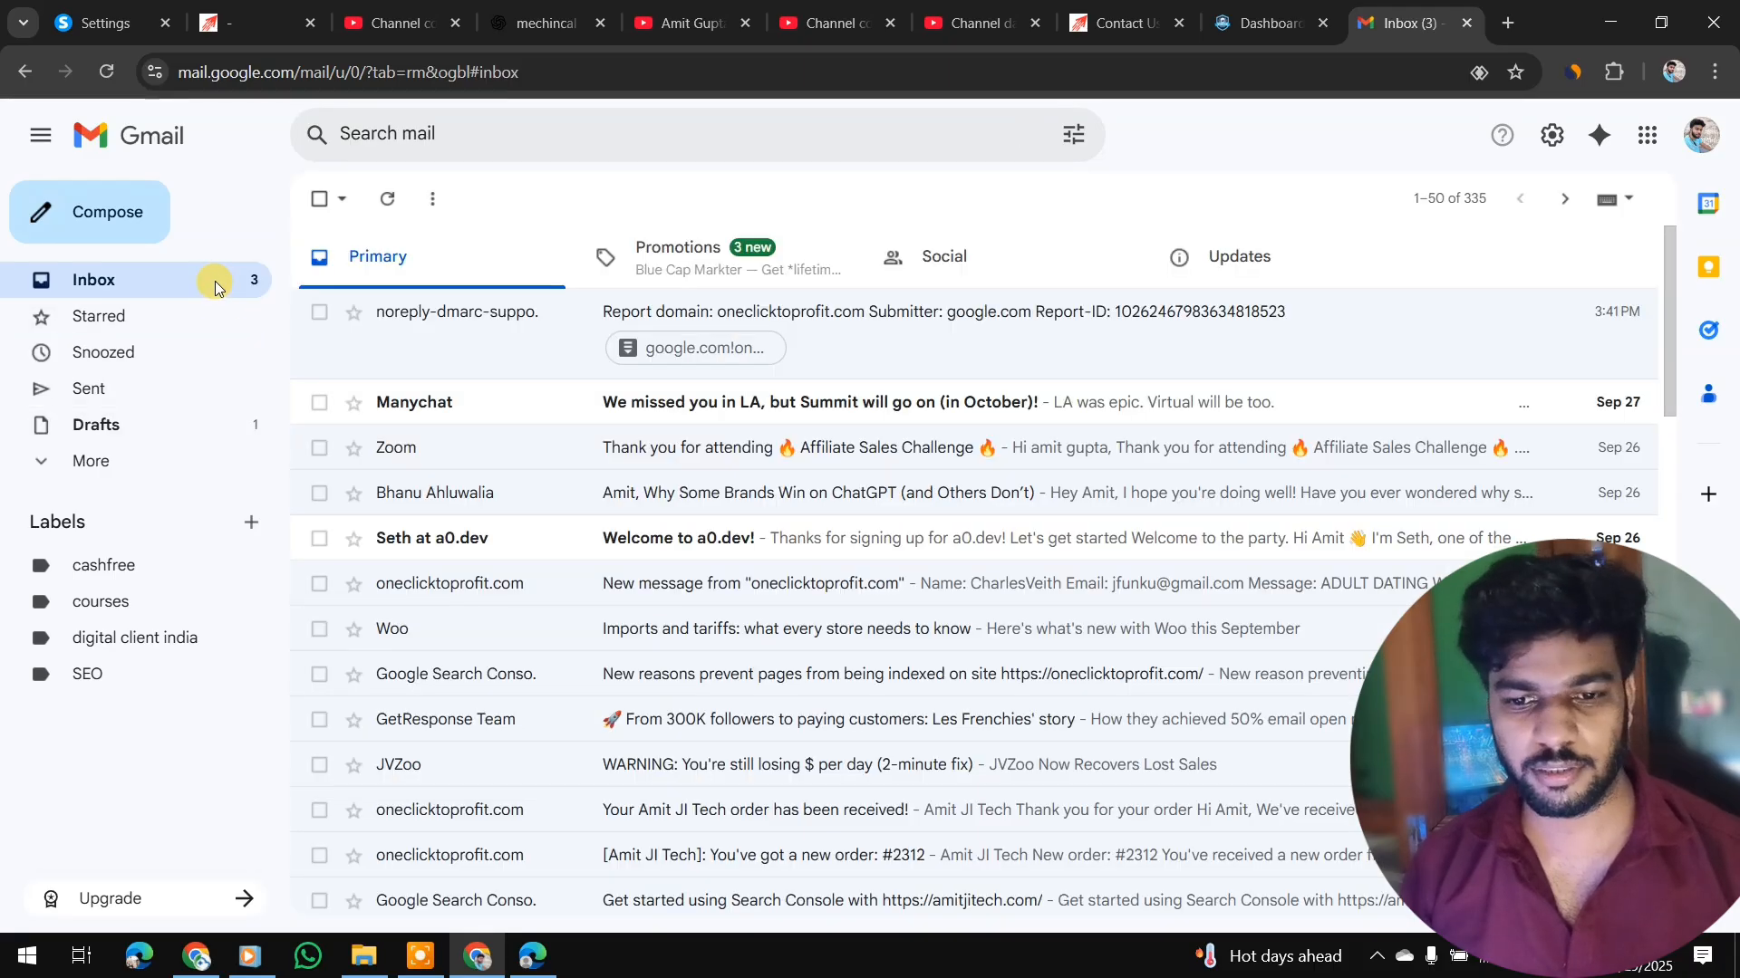
- Return to the Vidya Planet password reset form and fill in the saved username again
{"action": "left_click", "coordinate": [1264, 23]}
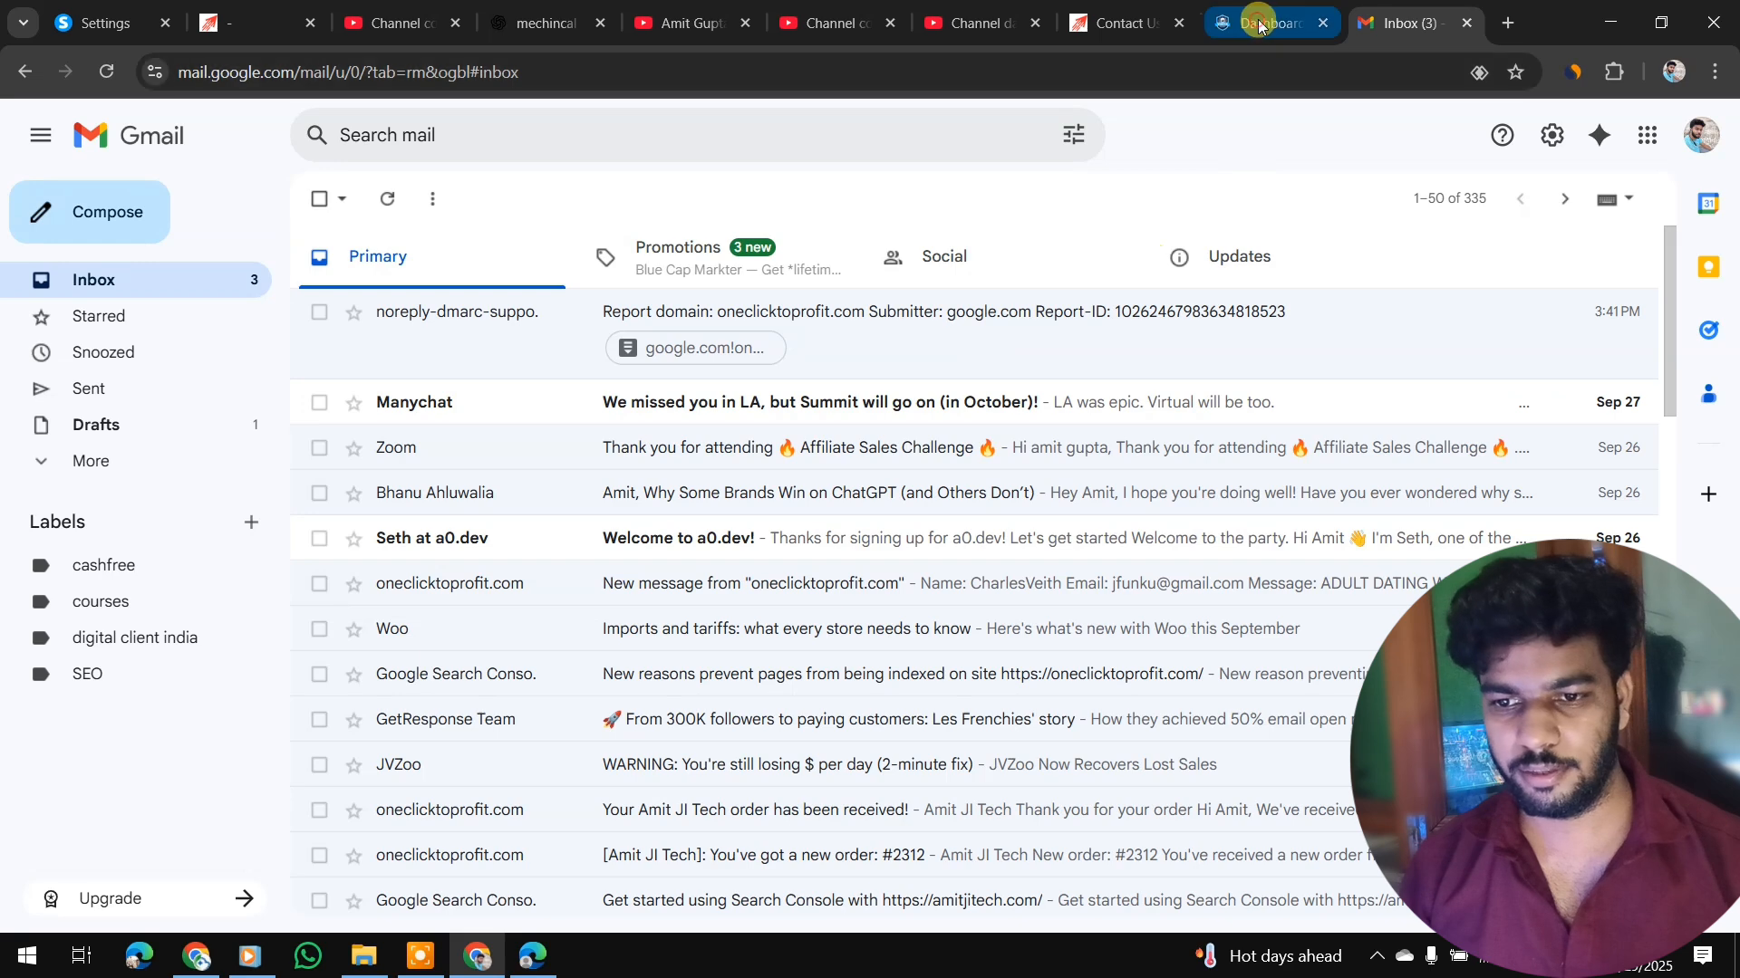
{"action": "left_click", "coordinate": [836, 395]}
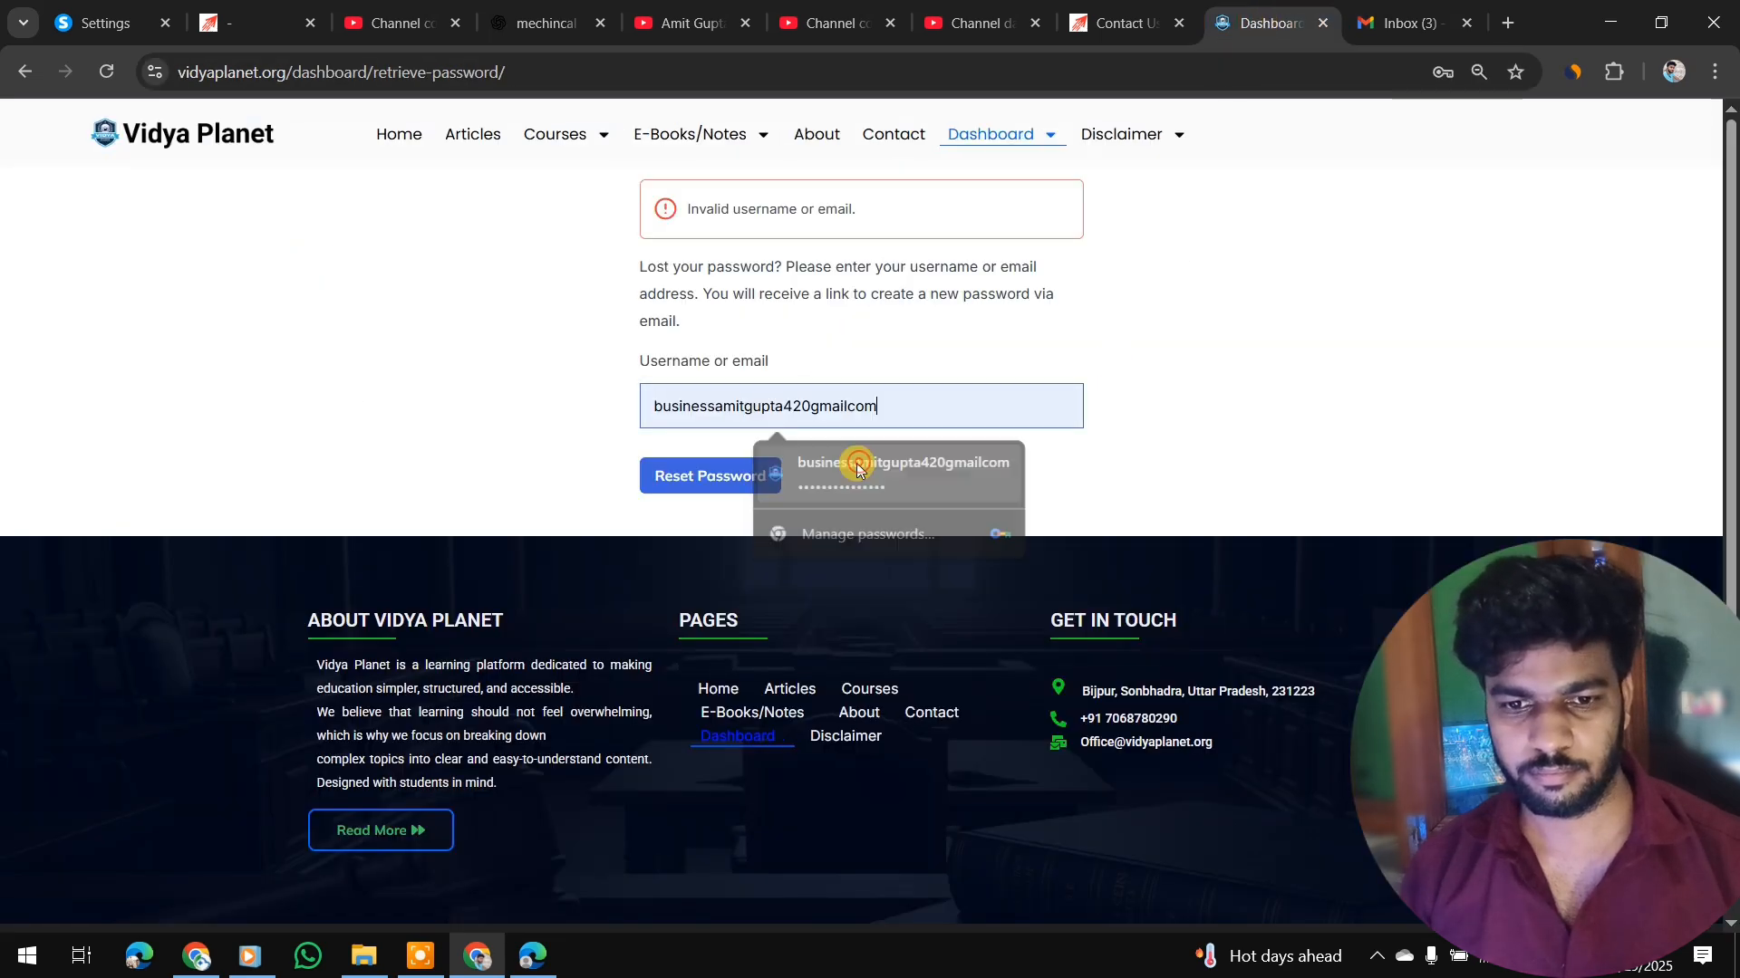
{"action": "left_click", "coordinate": [850, 458]}
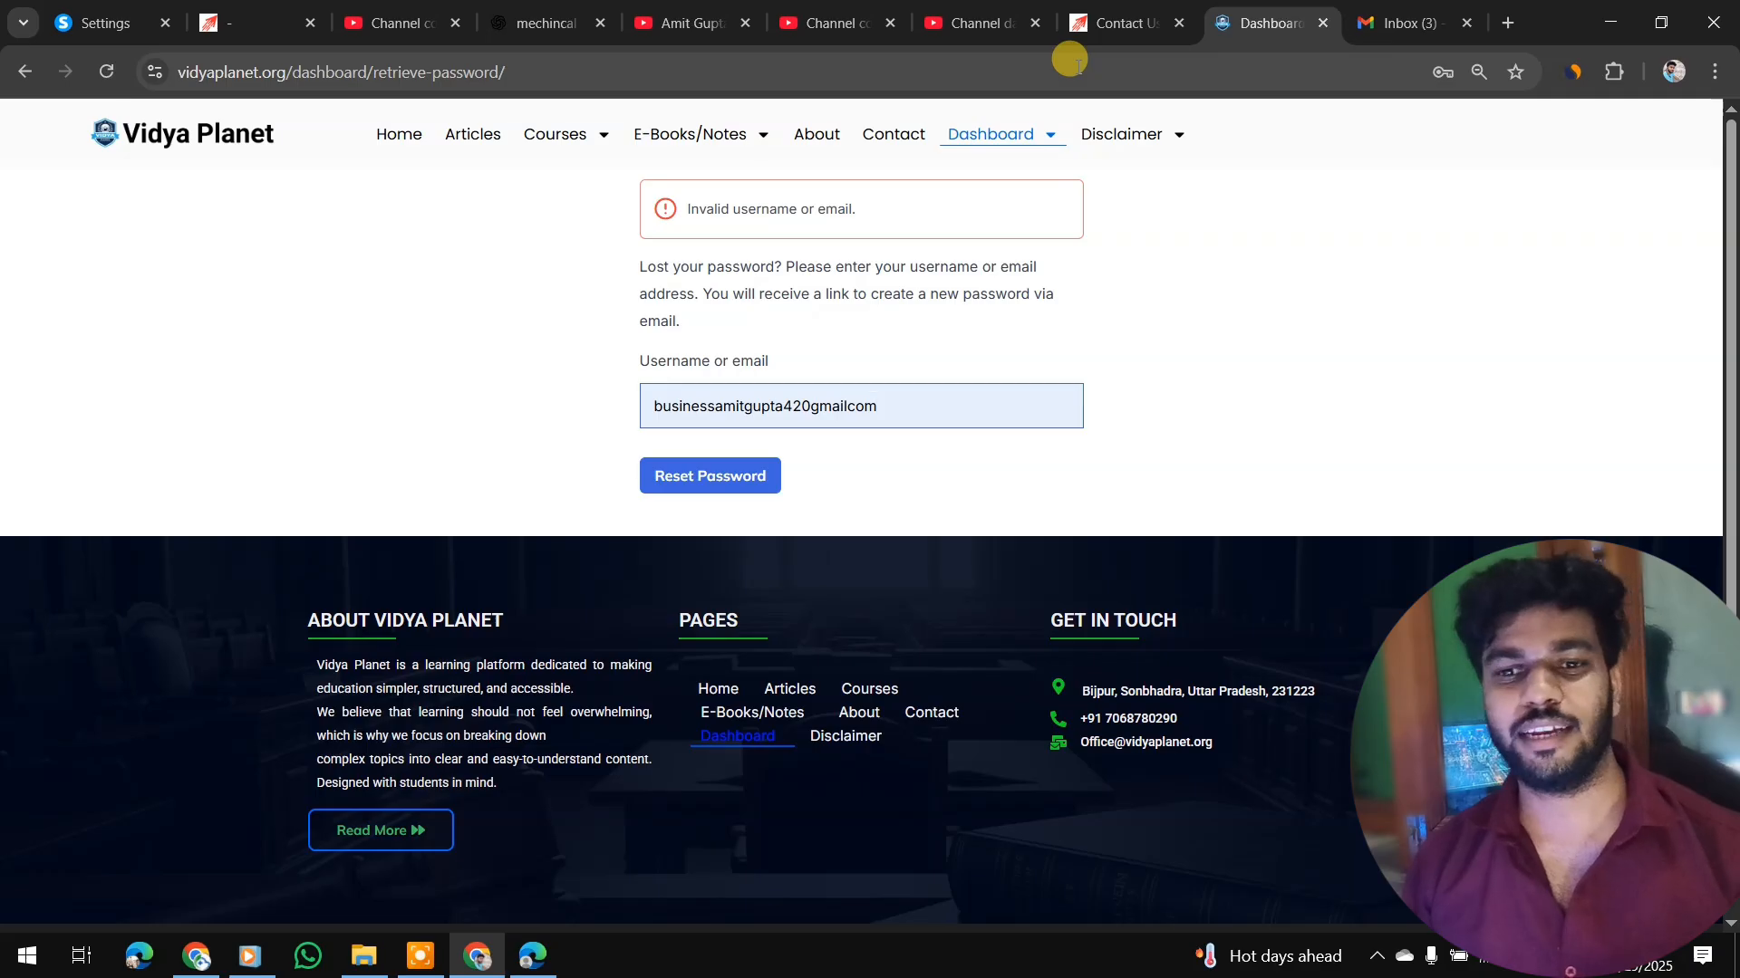
- Return to the amitjitech.com site and open the installed plugins list in its WordPress admin
{"action": "left_click", "coordinate": [832, 22]}
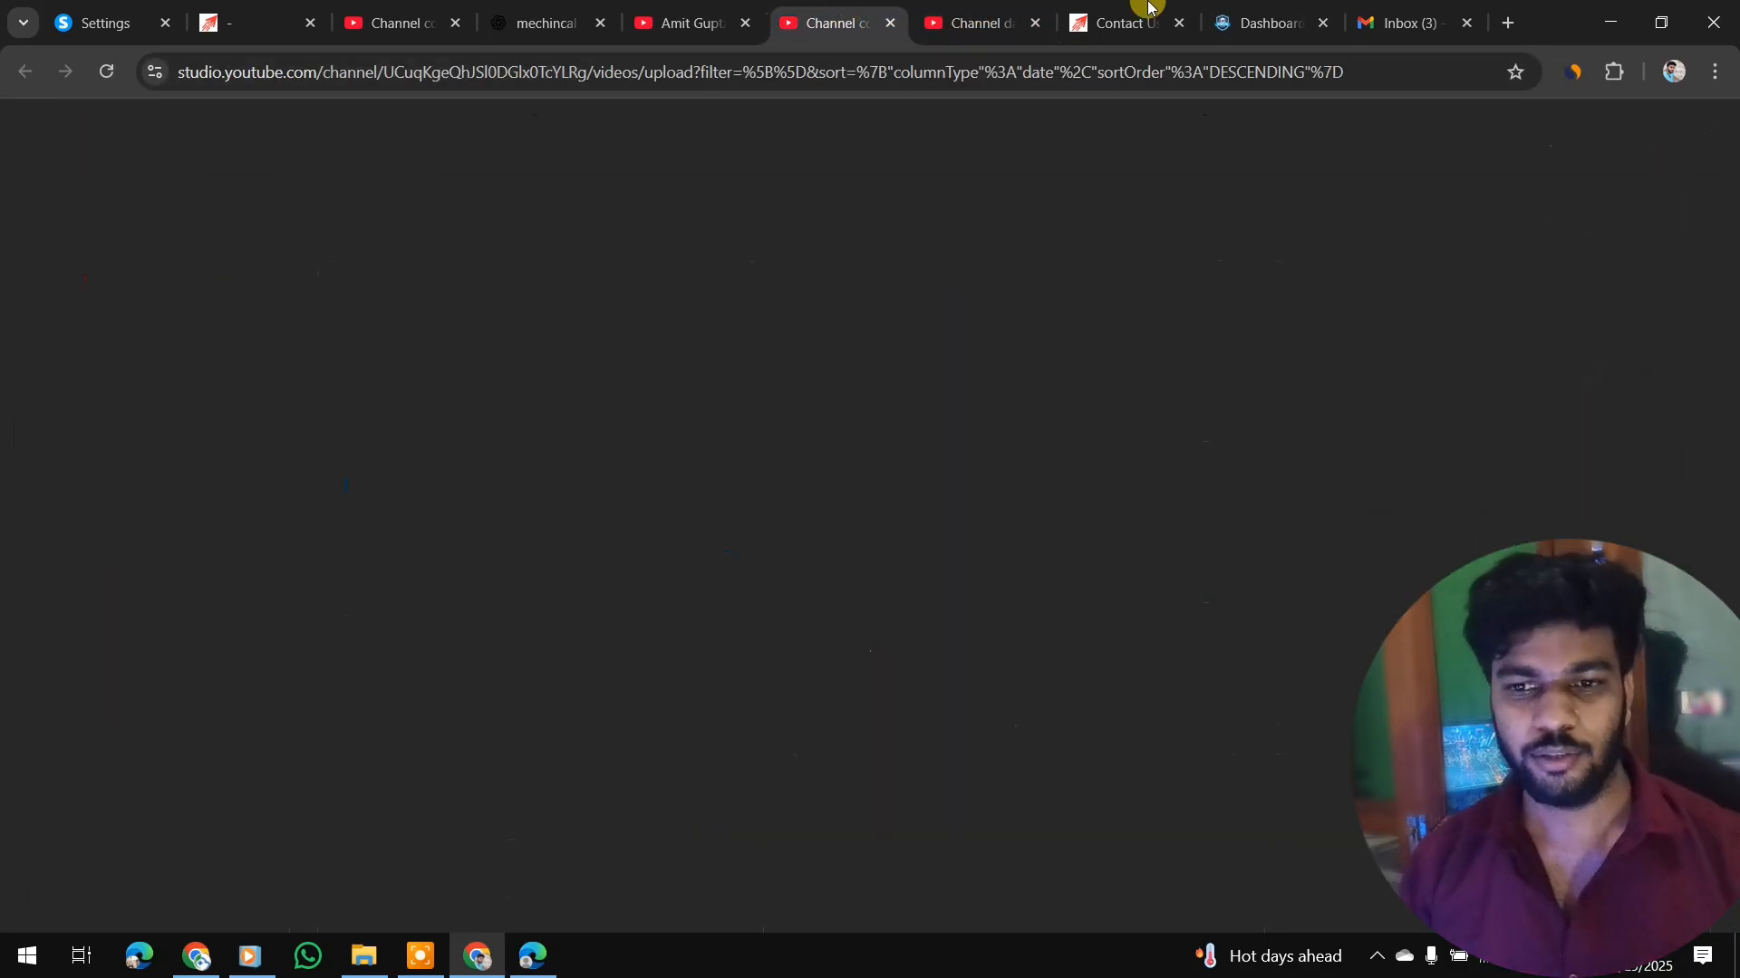
{"action": "left_click", "coordinate": [1131, 20]}
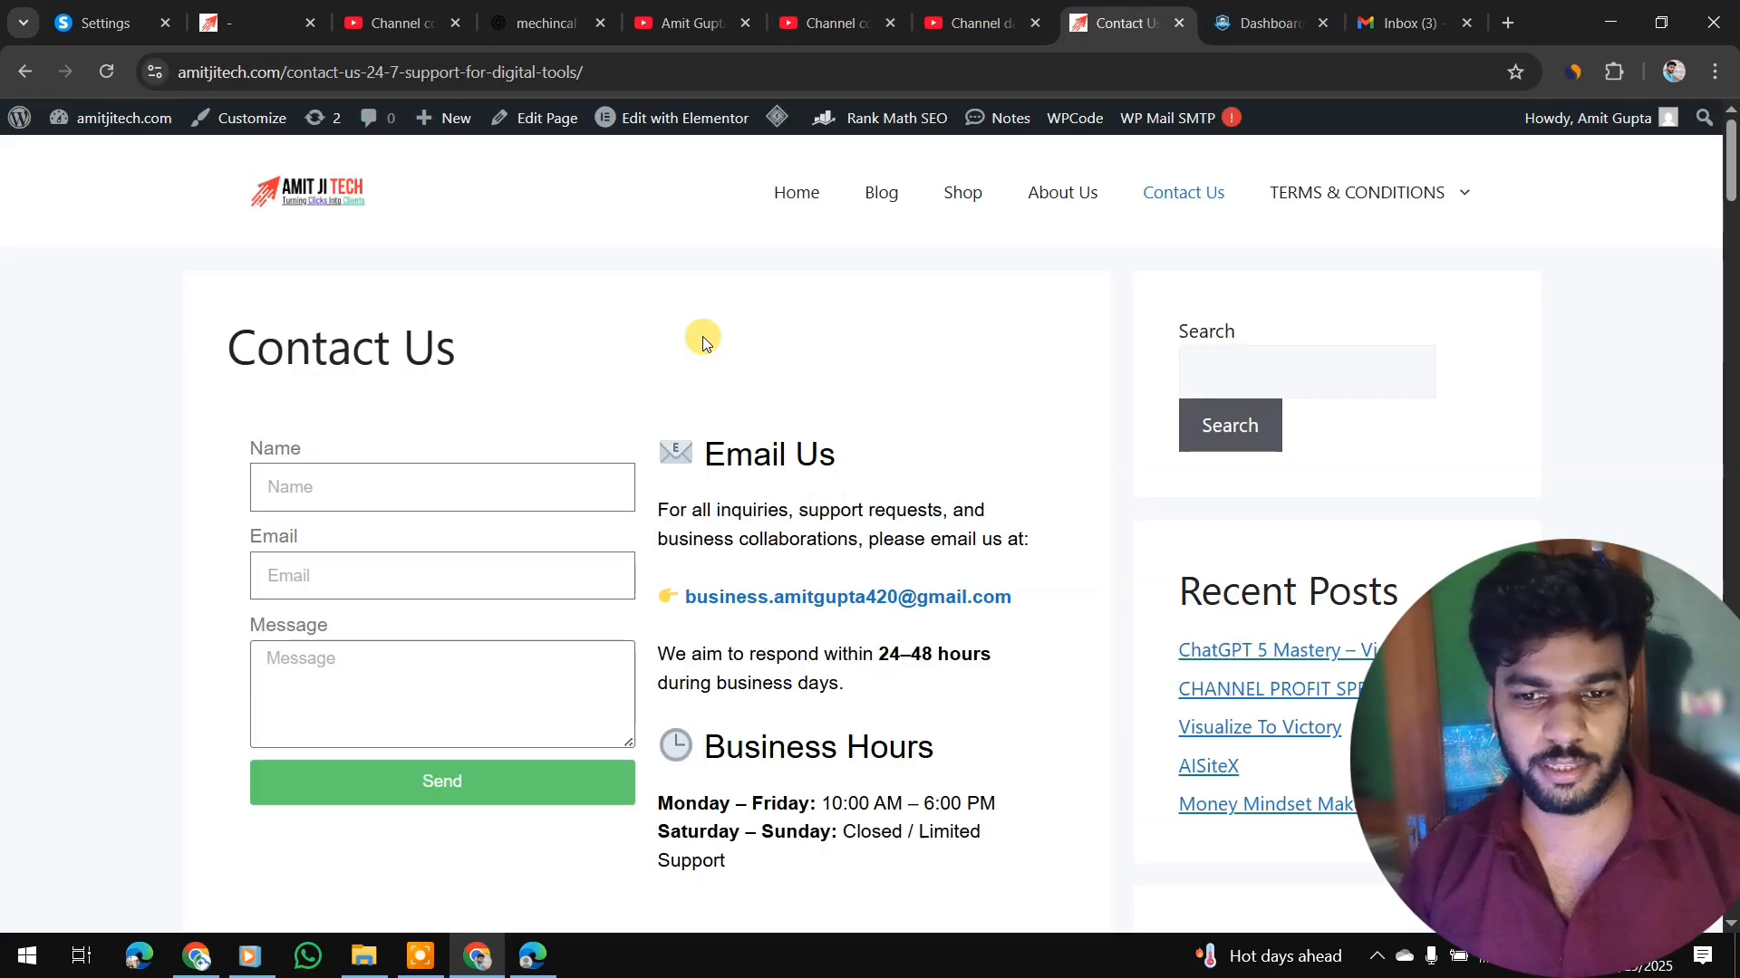
{"action": "left_click", "coordinate": [797, 192]}
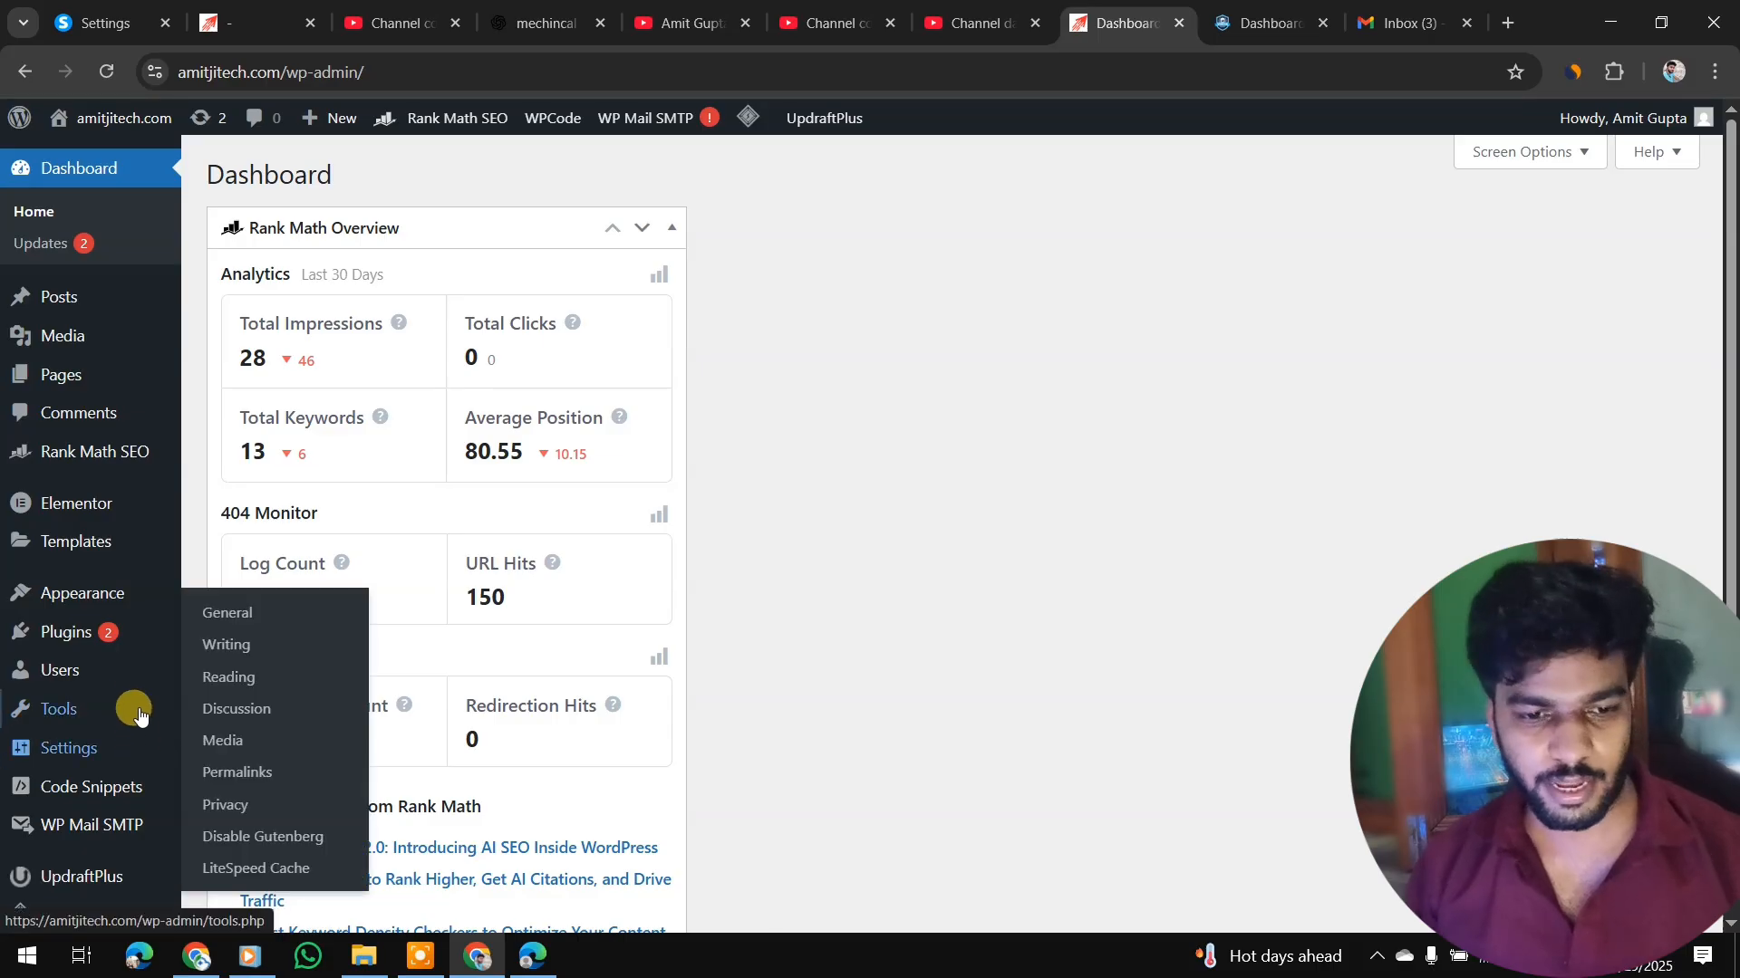
{"action": "left_click", "coordinate": [91, 632]}
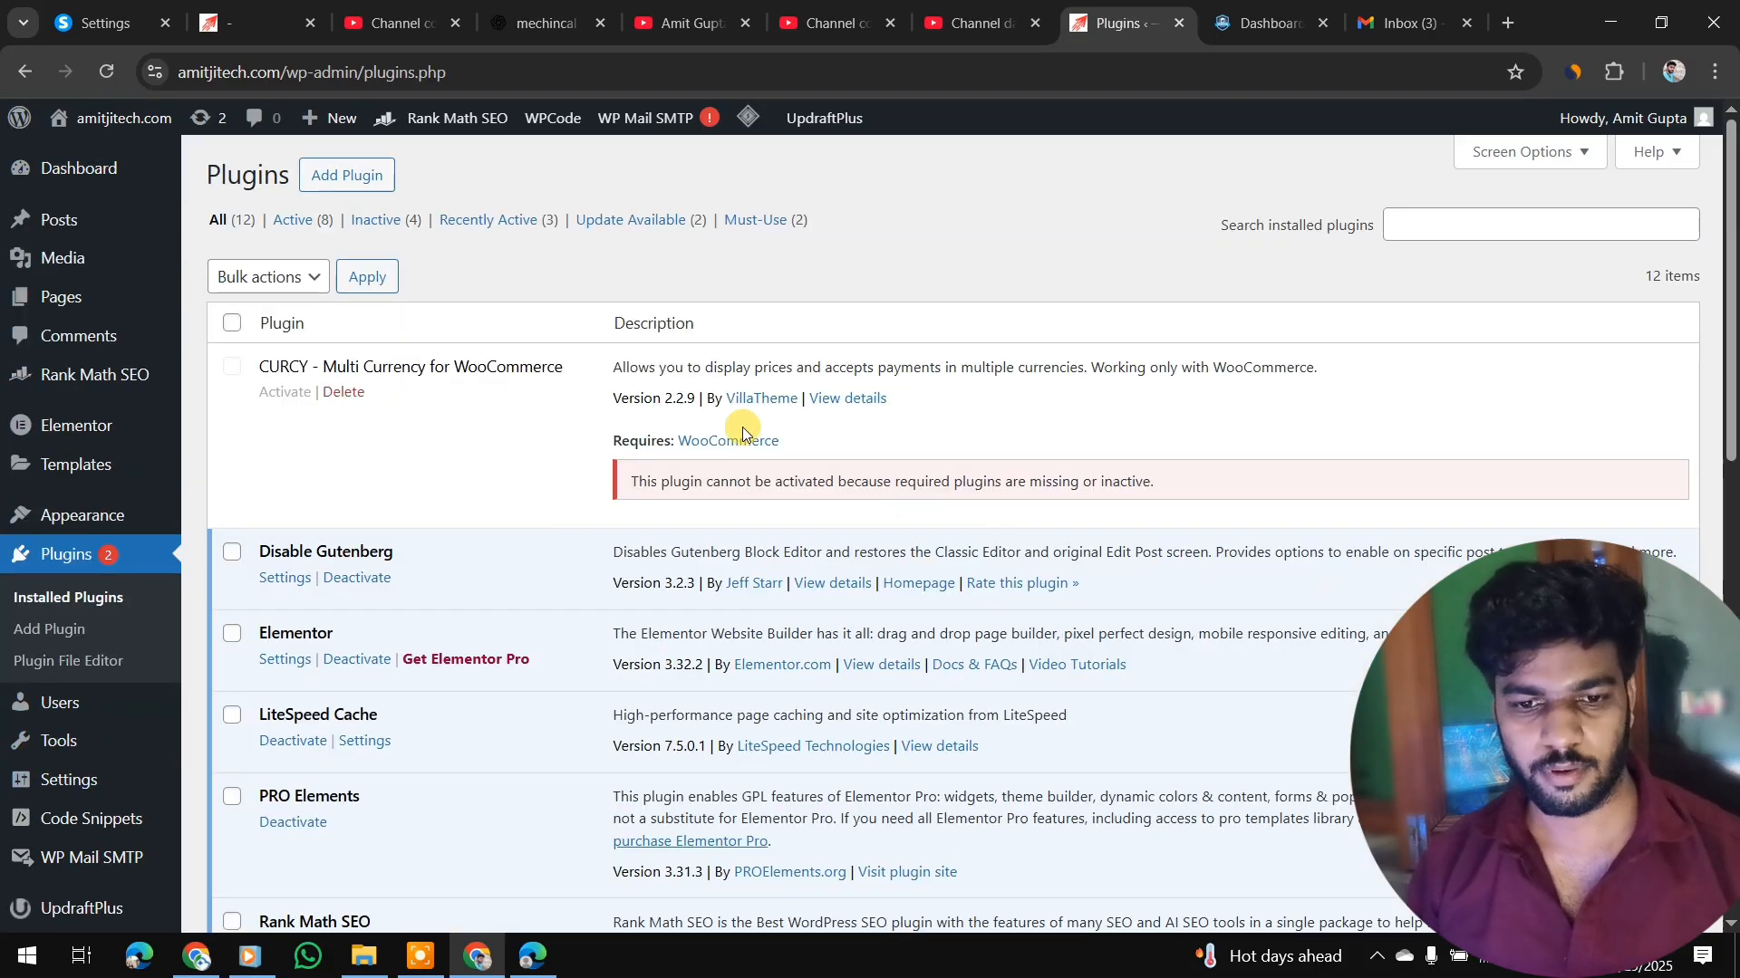
- Update the Rank Math SEO plugin to version 1.0.254
{"action": "scroll", "coordinate": [740, 605], "scroll_direction": "down", "scroll_amount": 10}
{"action": "scroll", "coordinate": [740, 605], "scroll_direction": "down", "scroll_amount": 1}
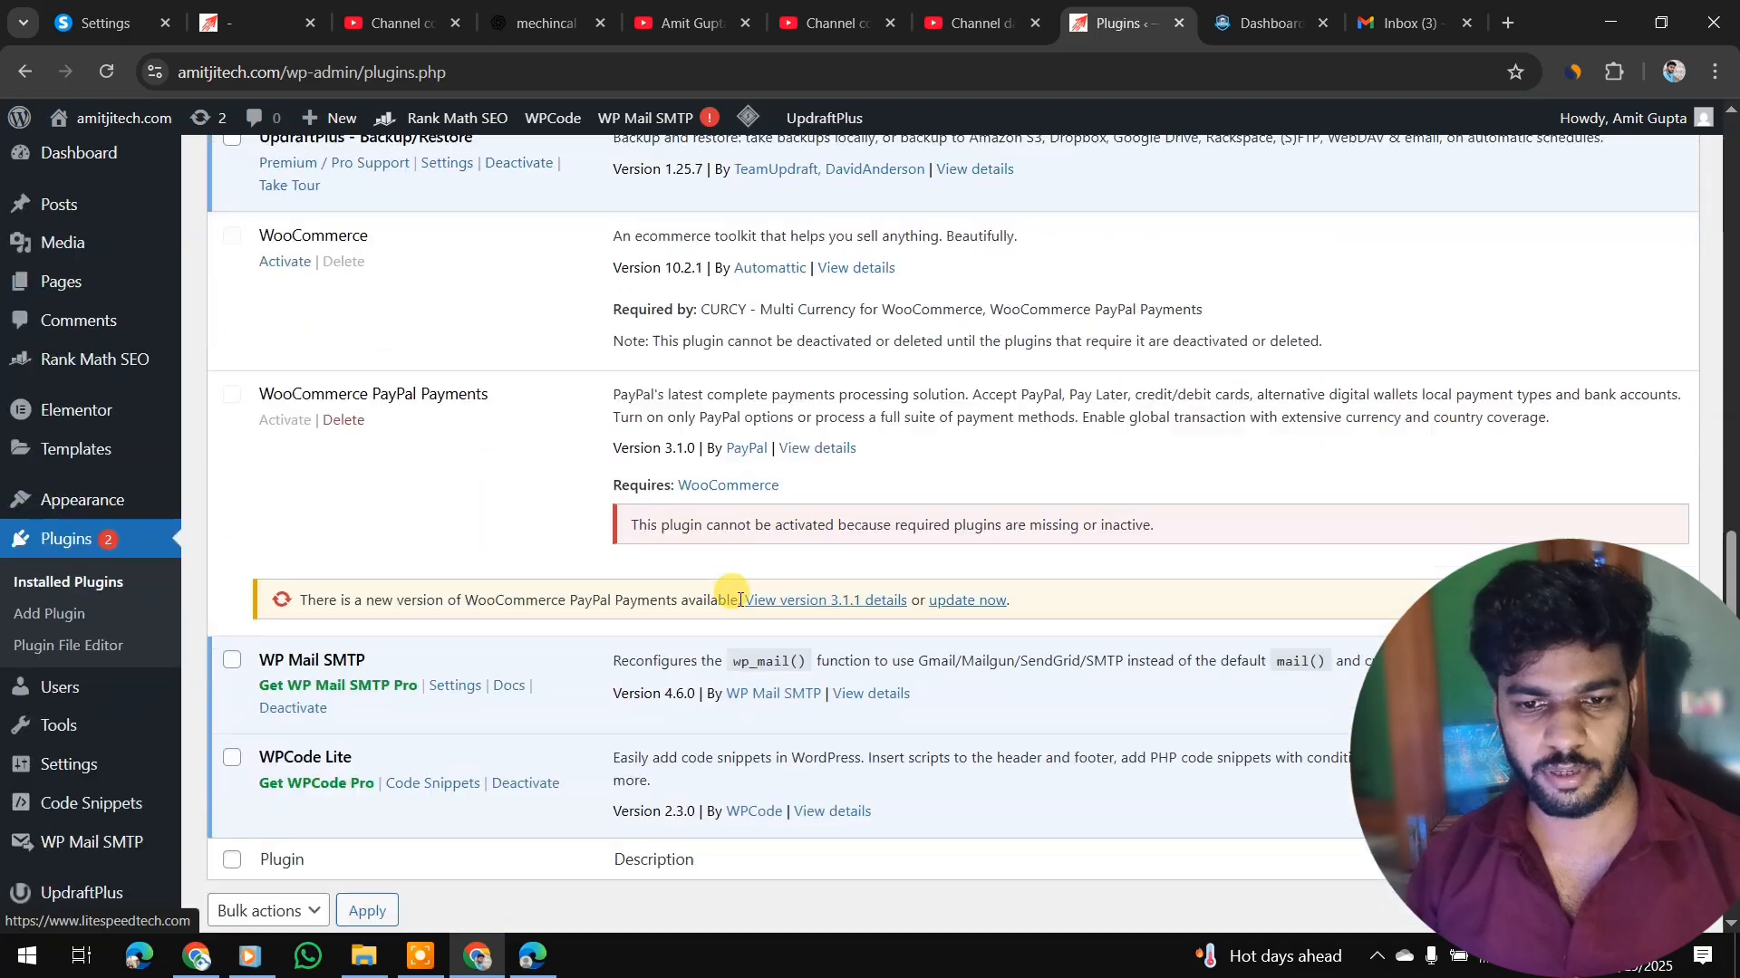
{"action": "scroll", "coordinate": [740, 606], "scroll_direction": "up", "scroll_amount": 3}
{"action": "scroll", "coordinate": [596, 477], "scroll_direction": "up", "scroll_amount": 2}
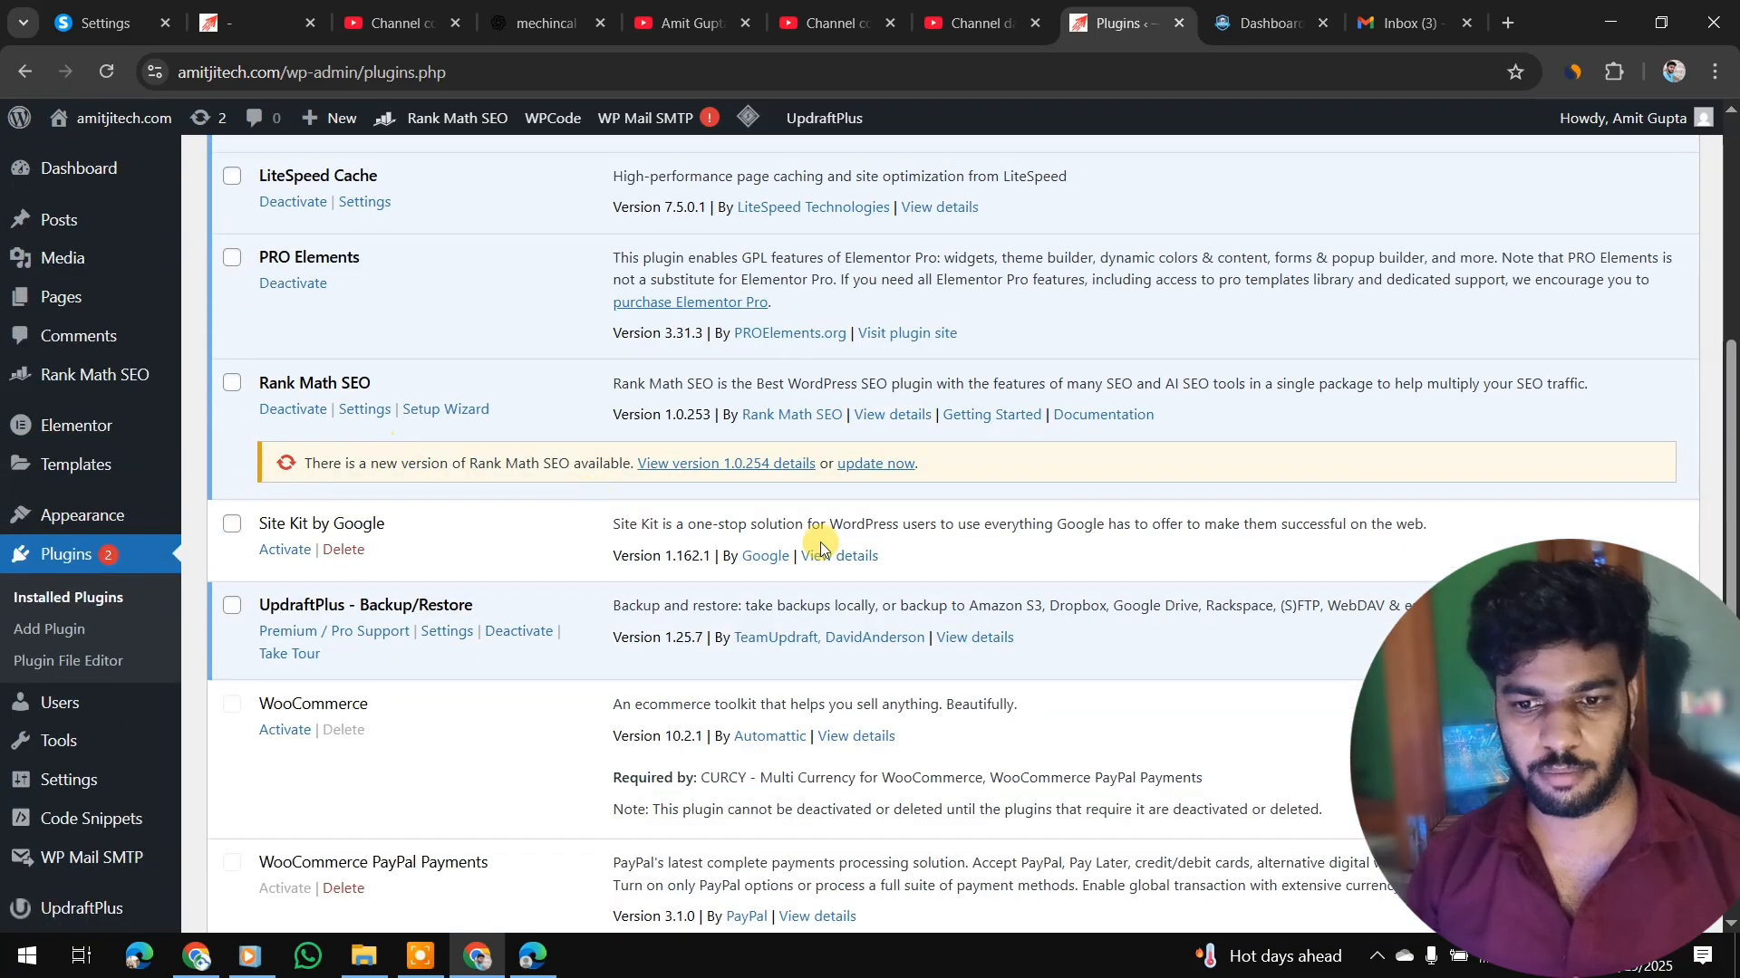
{"action": "left_click", "coordinate": [915, 469]}
- Update the WooCommerce PayPal Payments plugin to version 3.1.1 and check the update status of both plugins
{"action": "scroll", "coordinate": [957, 715], "scroll_direction": "down", "scroll_amount": 5}
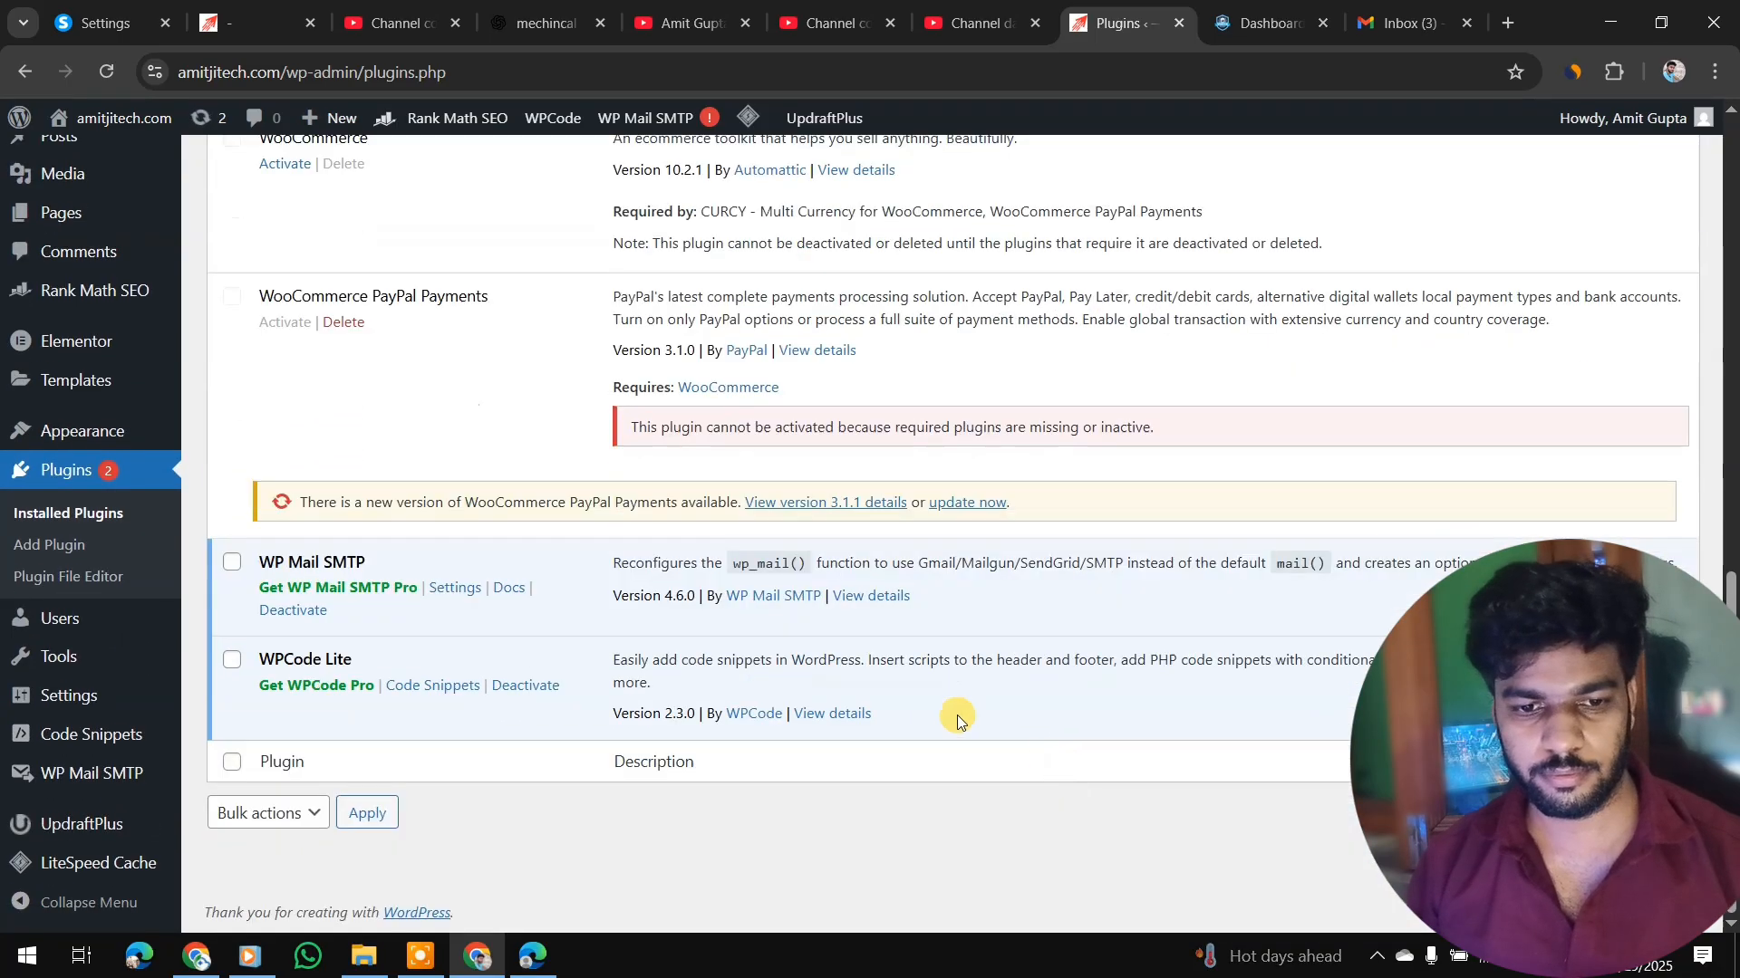
{"action": "left_click", "coordinate": [955, 509]}
{"action": "scroll", "coordinate": [942, 543], "scroll_direction": "up", "scroll_amount": 8}
{"action": "scroll", "coordinate": [919, 584], "scroll_direction": "down", "scroll_amount": 2}
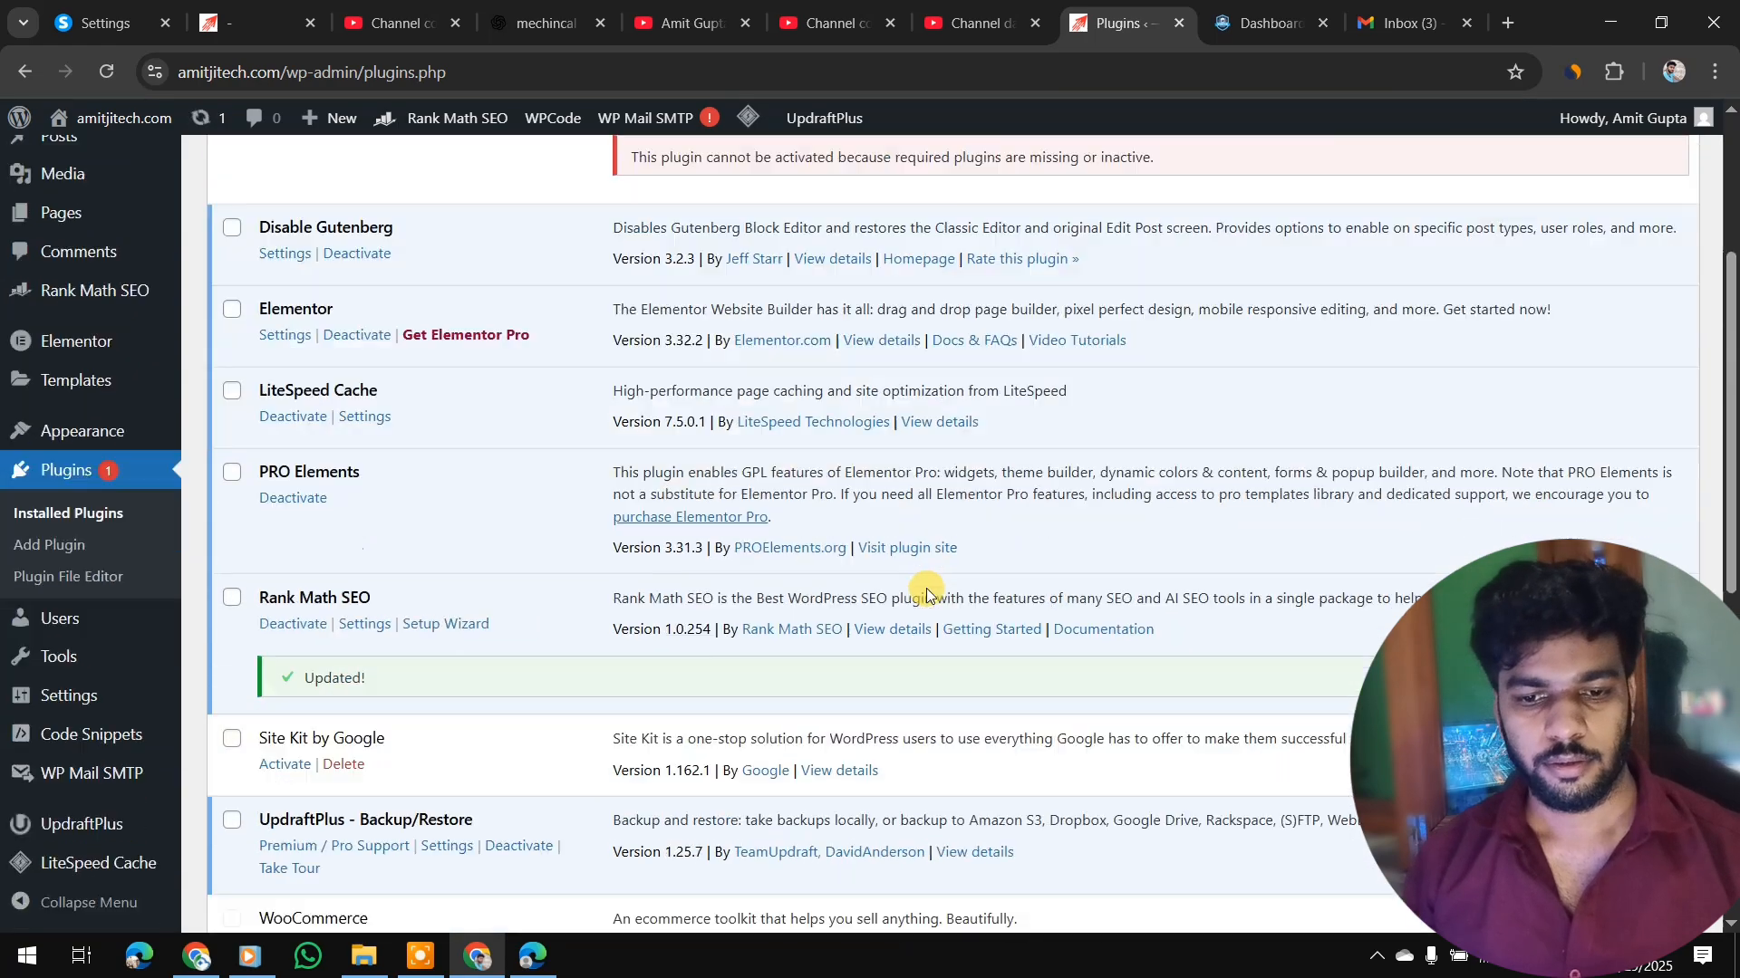
{"action": "scroll", "coordinate": [926, 594], "scroll_direction": "down", "scroll_amount": 6}
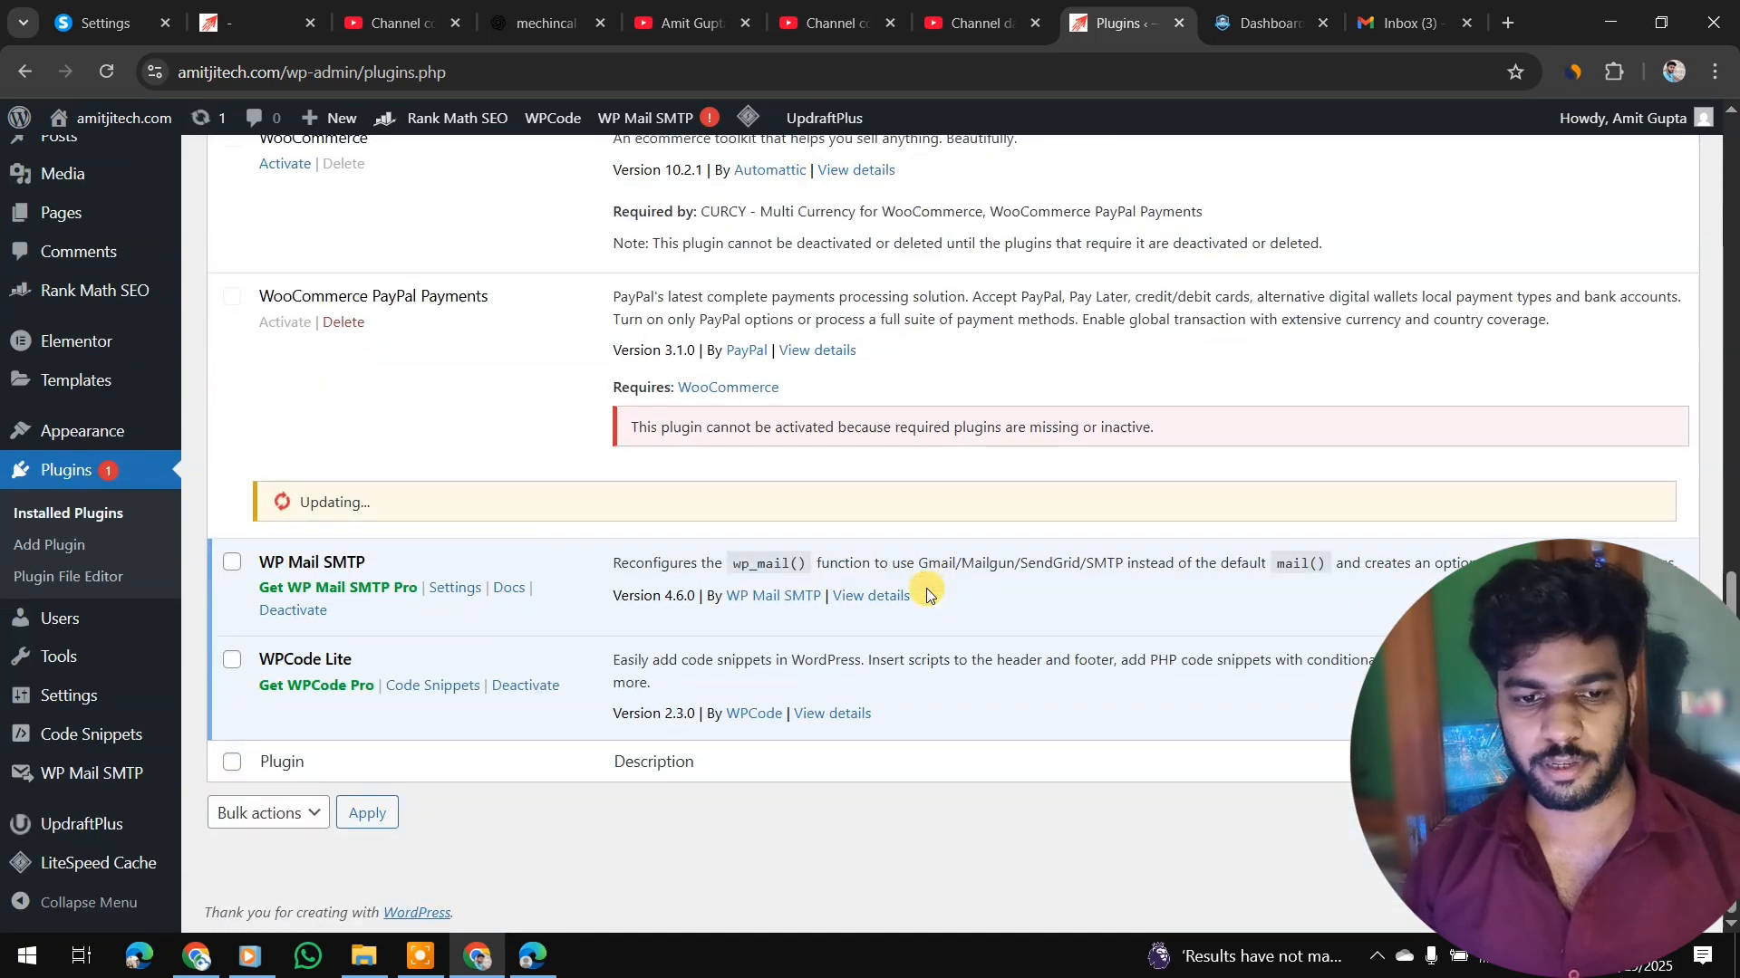
{"action": "scroll", "coordinate": [919, 589], "scroll_direction": "up", "scroll_amount": 8}
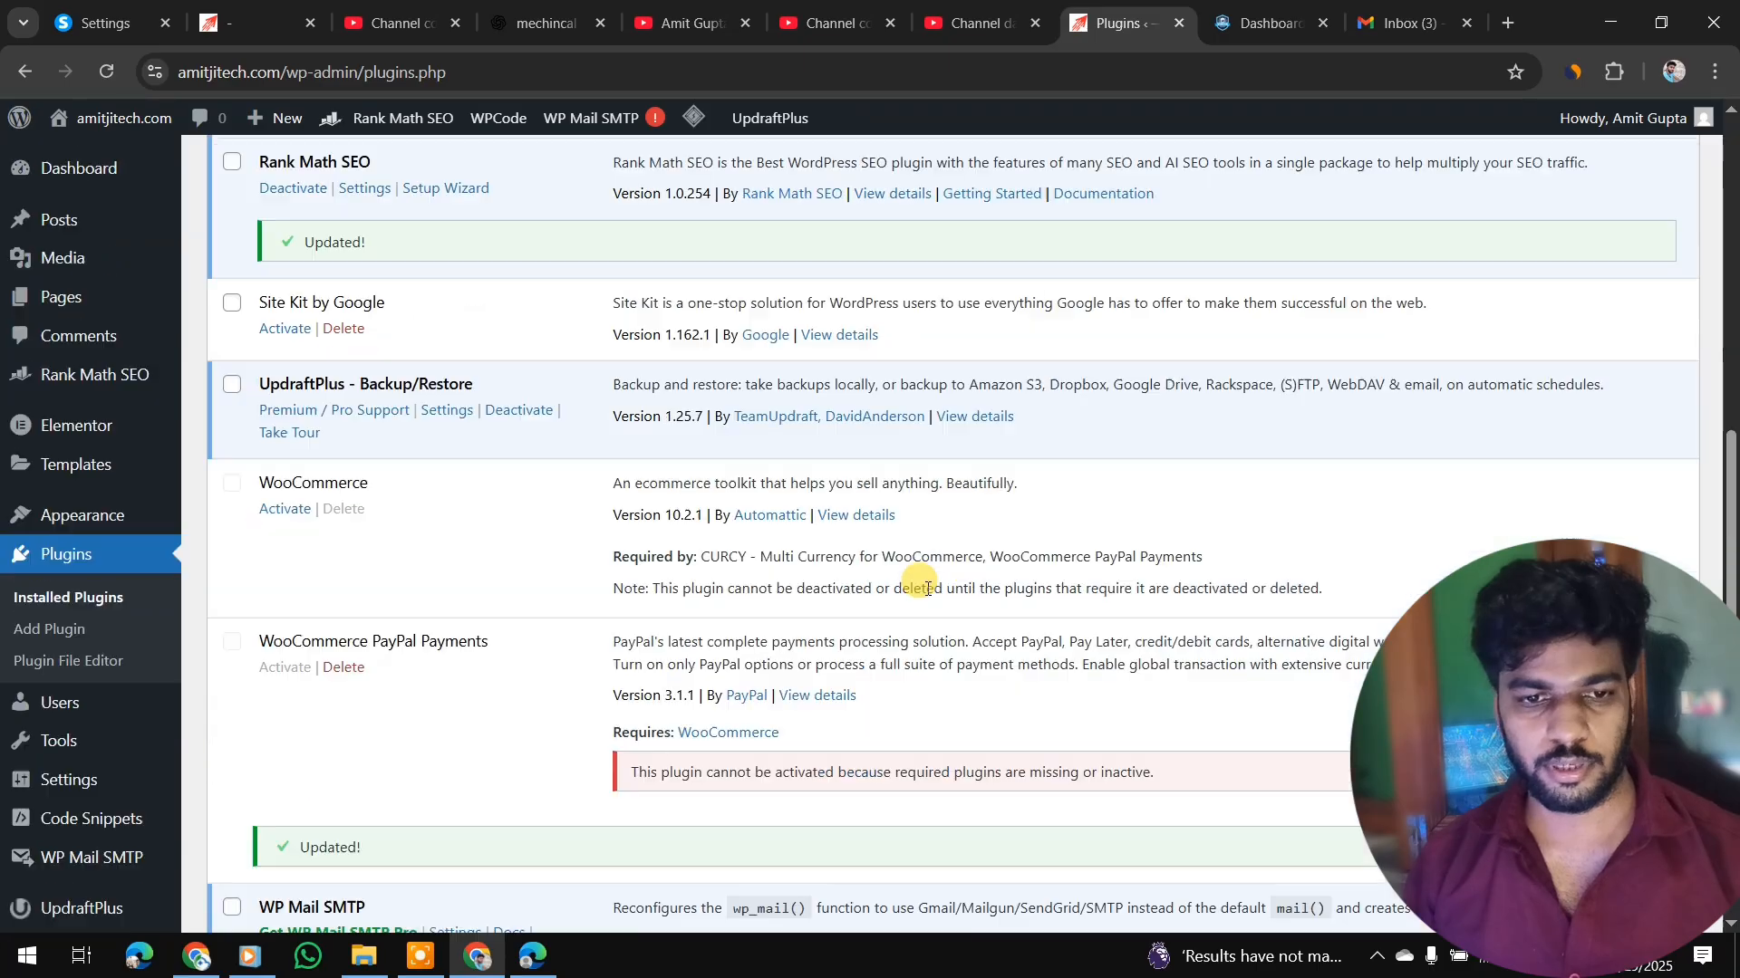
- Open the page for adding plugins and search the plugin directory for "tutor"
{"action": "left_click", "coordinate": [349, 175]}
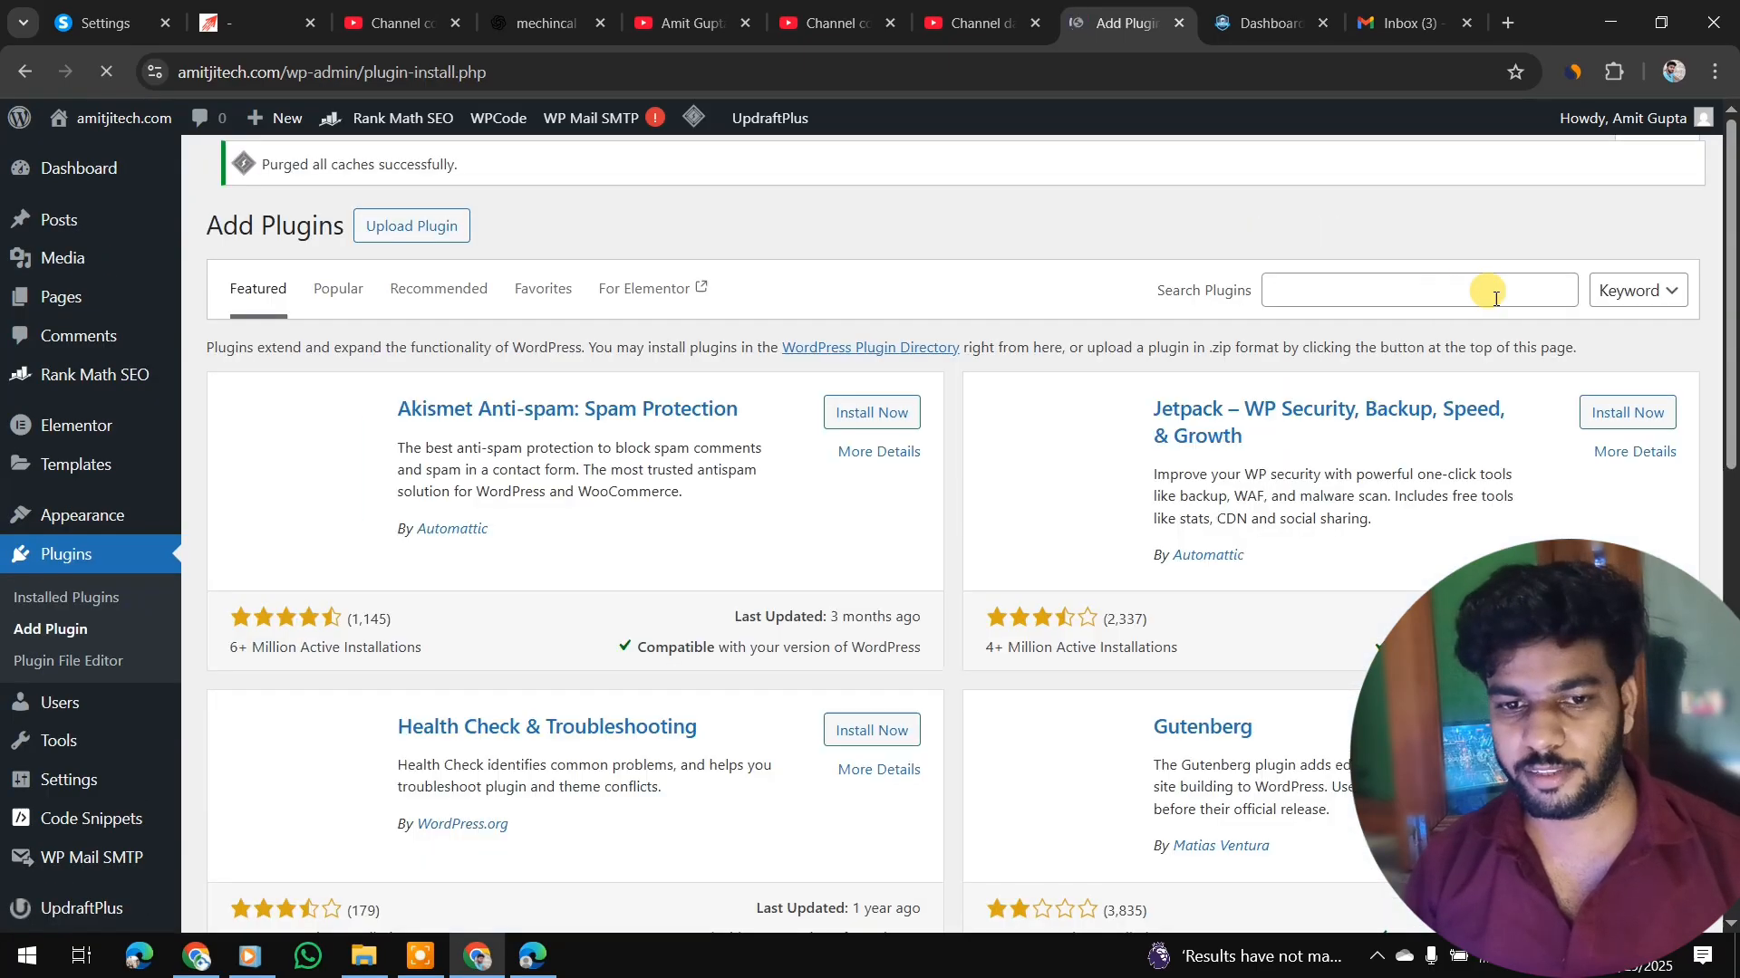
{"action": "left_click", "coordinate": [1440, 296]}
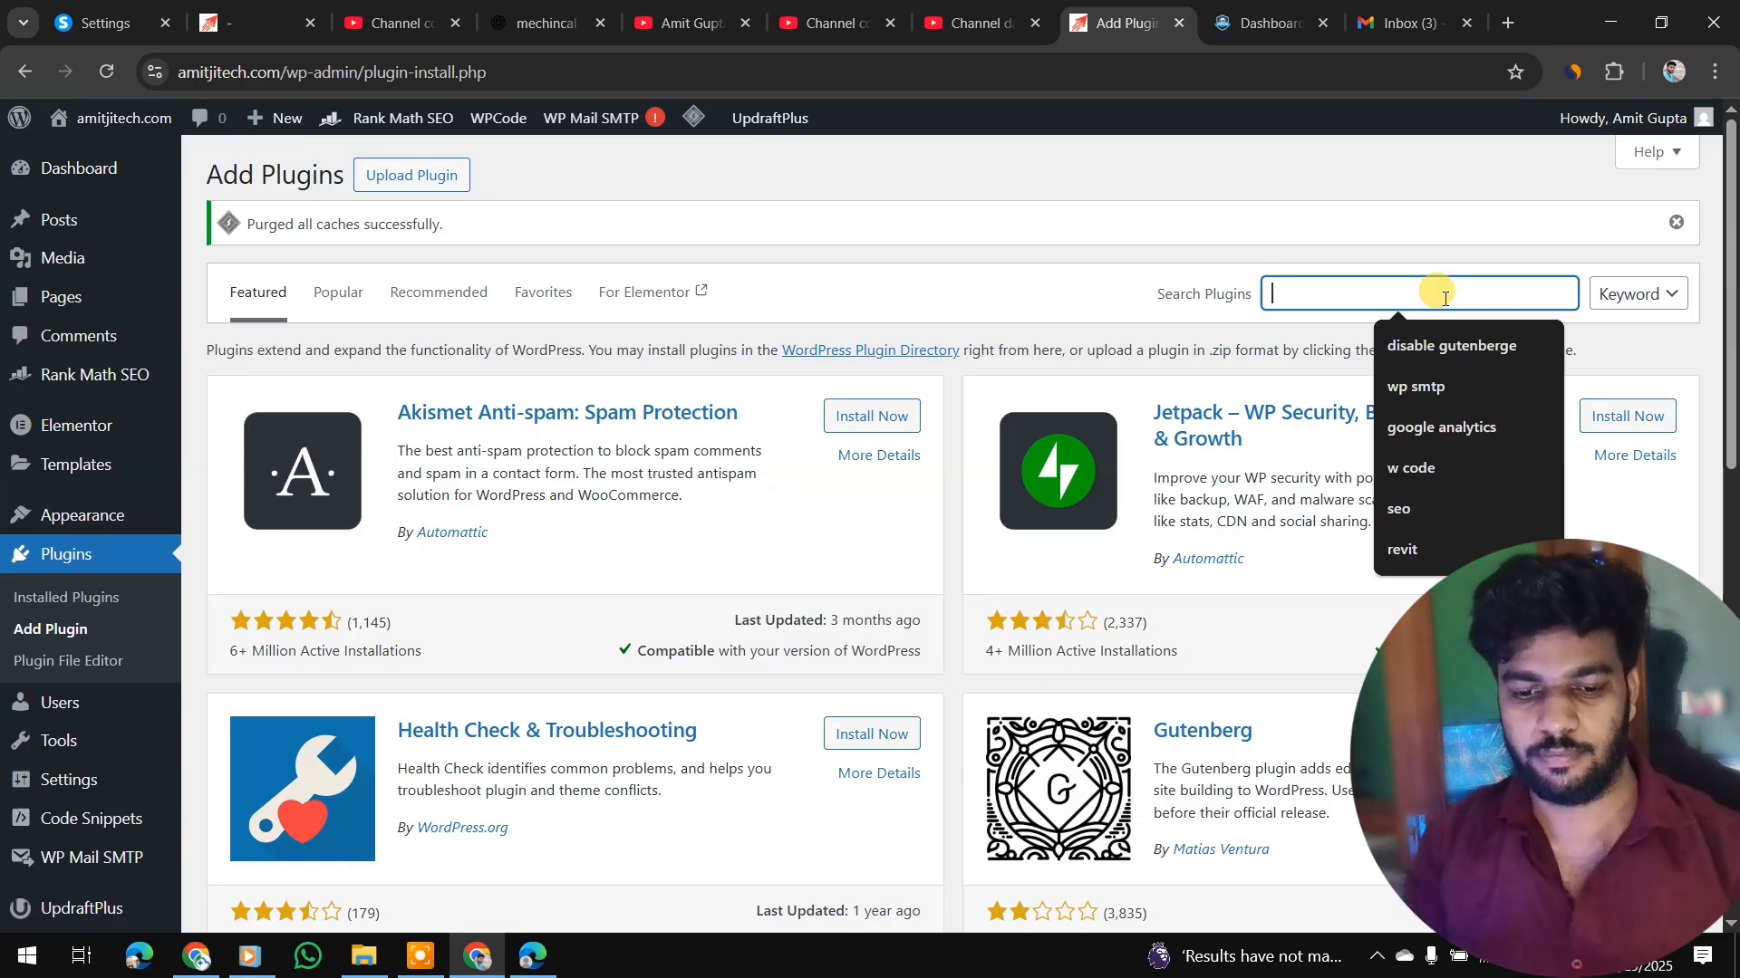
{"action": "type", "text": "tour"}
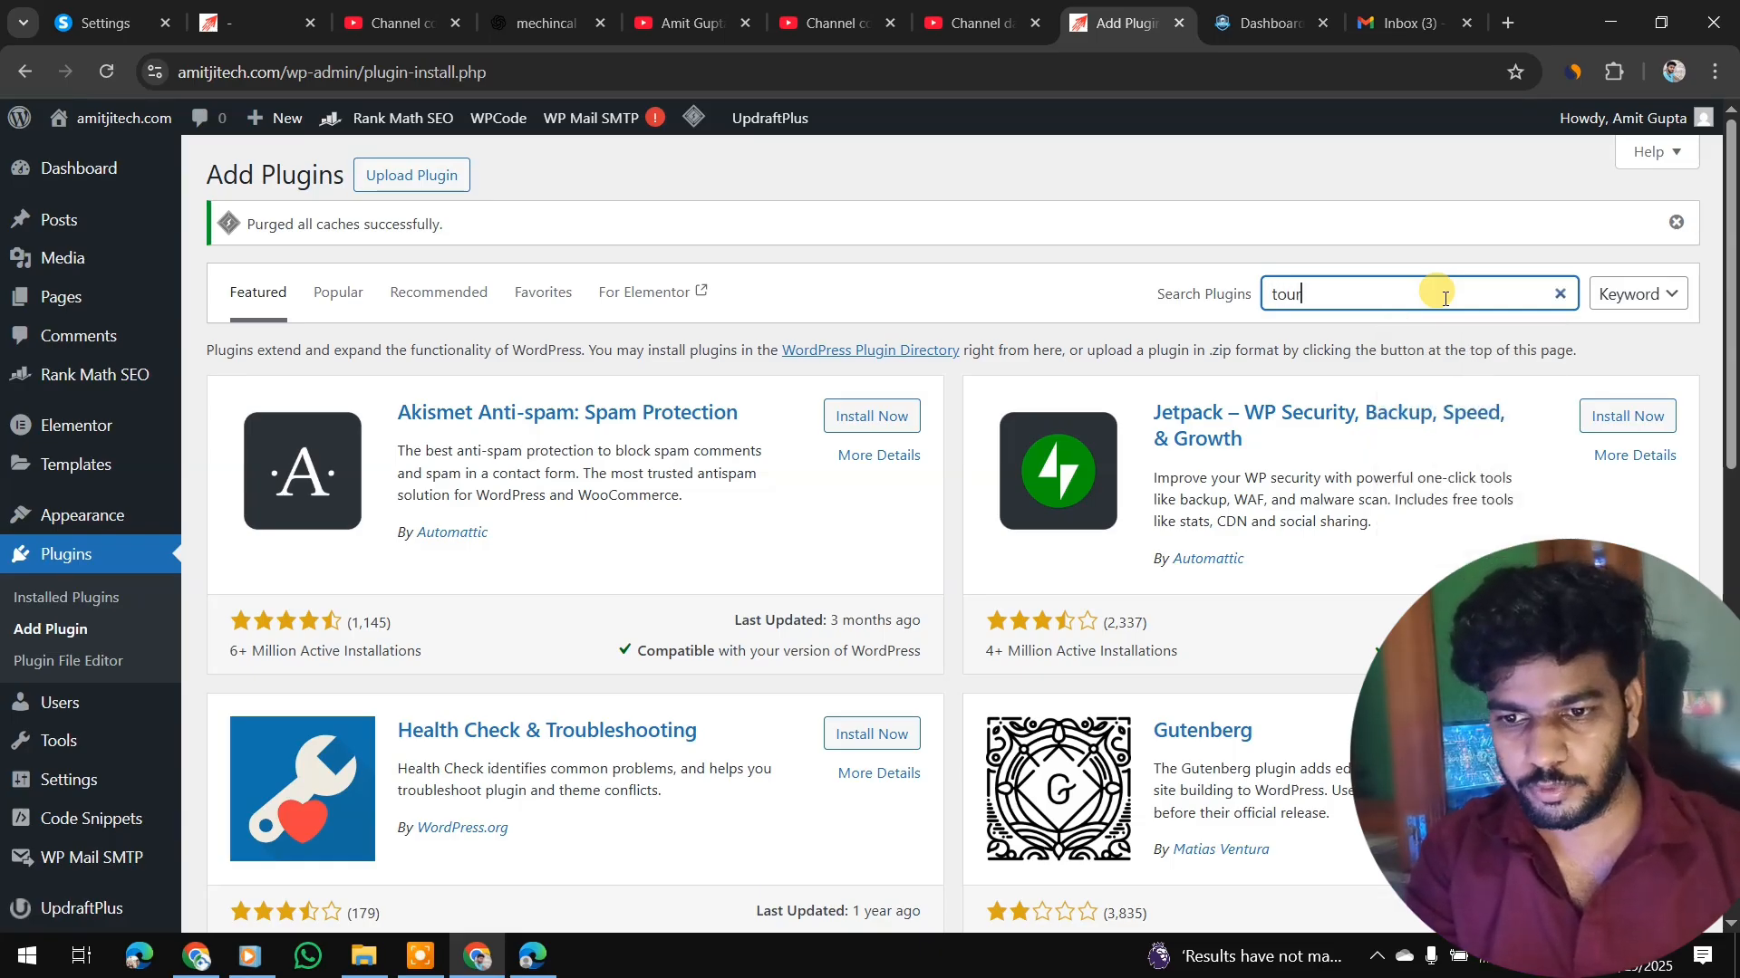
{"action": "key", "text": "BackSpace"}
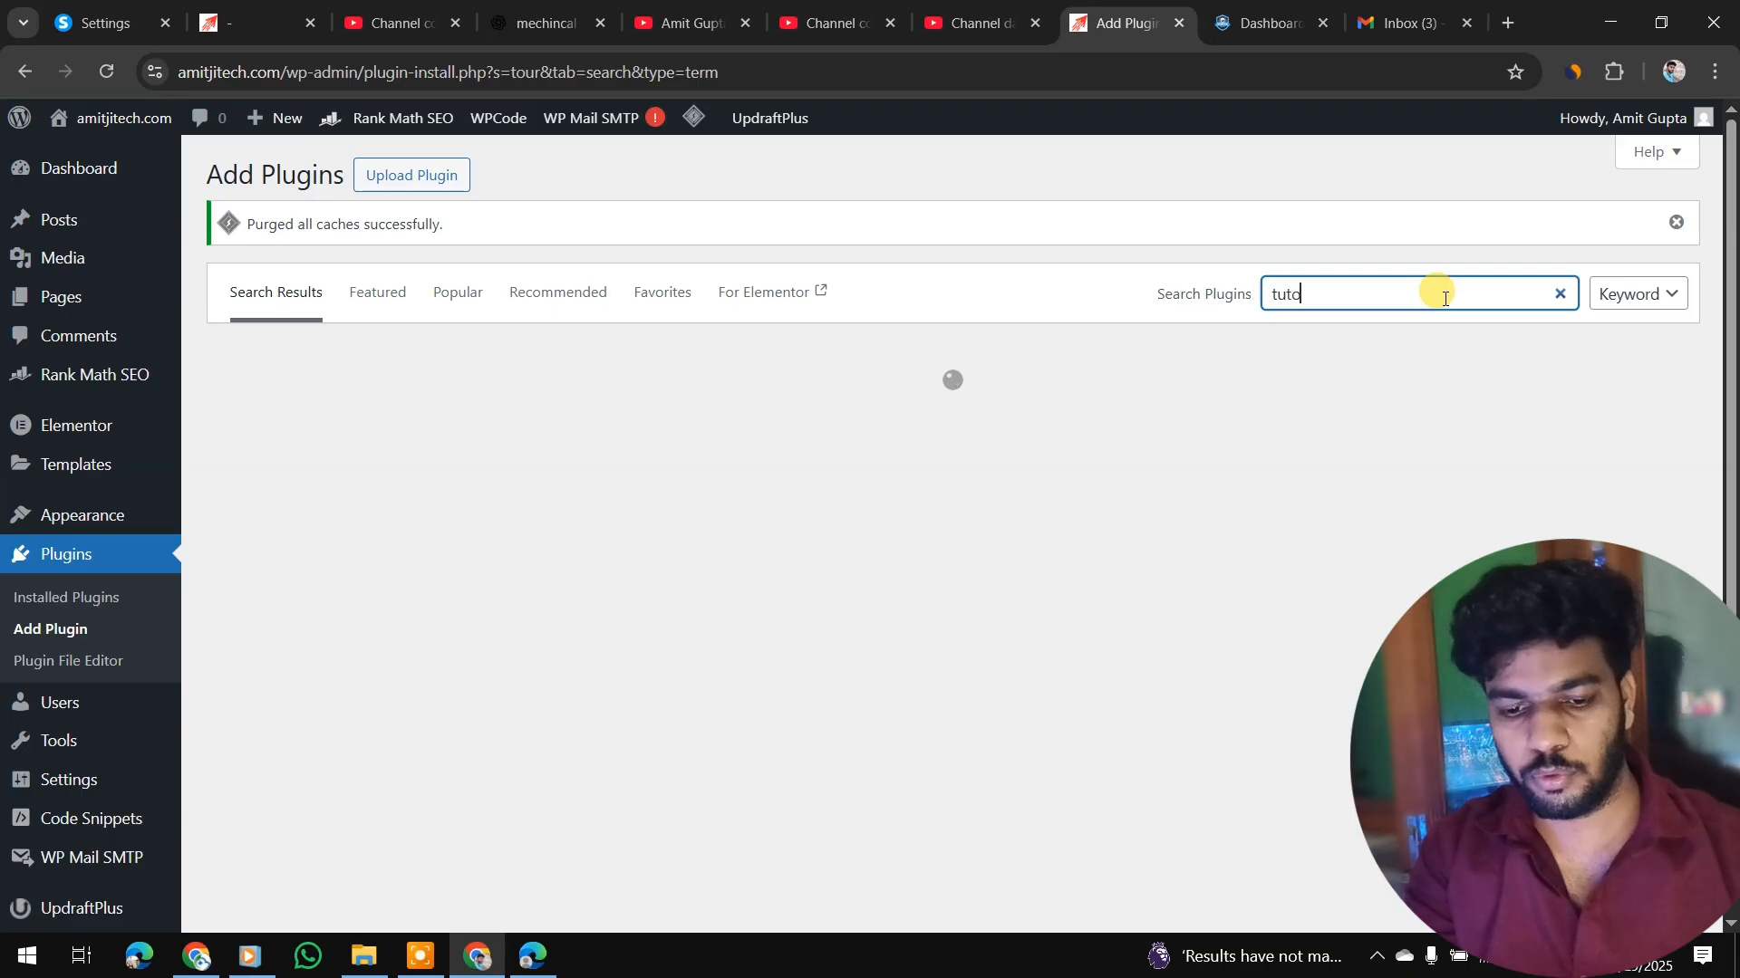
{"action": "type", "text": "ms"}
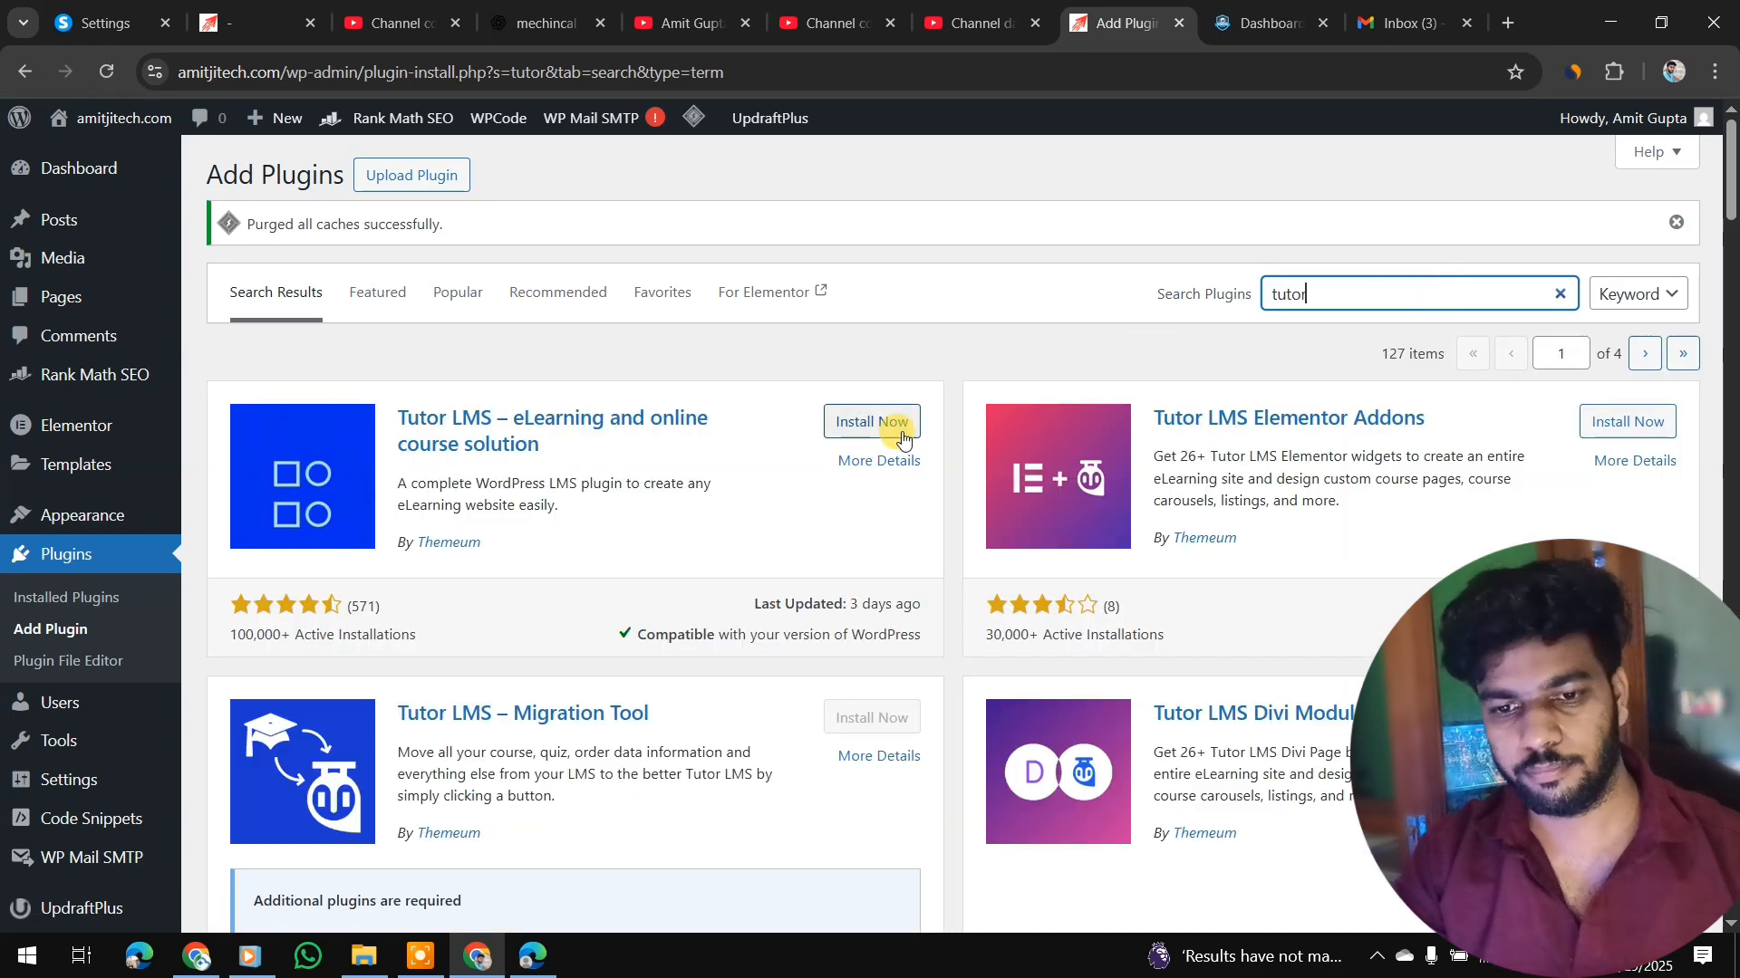
- Install and activate the Tutor LMS – eLearning and online course solution plugin
{"action": "left_click", "coordinate": [901, 434]}
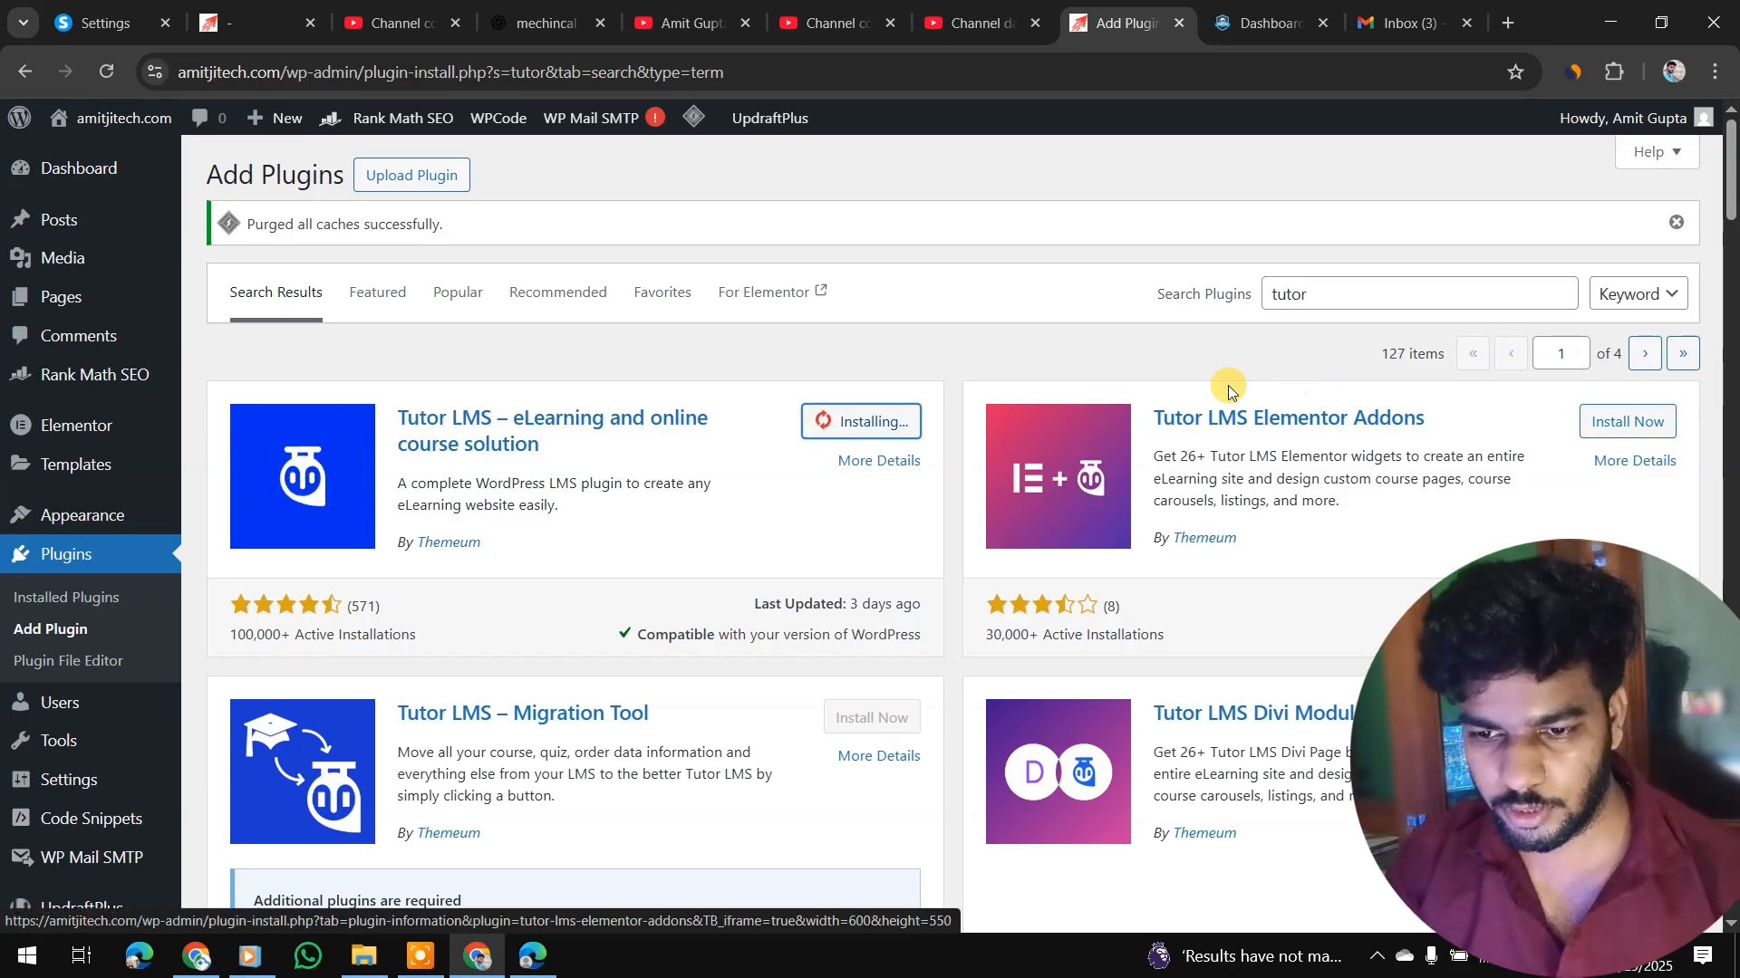
{"action": "scroll", "coordinate": [1261, 595], "scroll_direction": "down", "scroll_amount": 5}
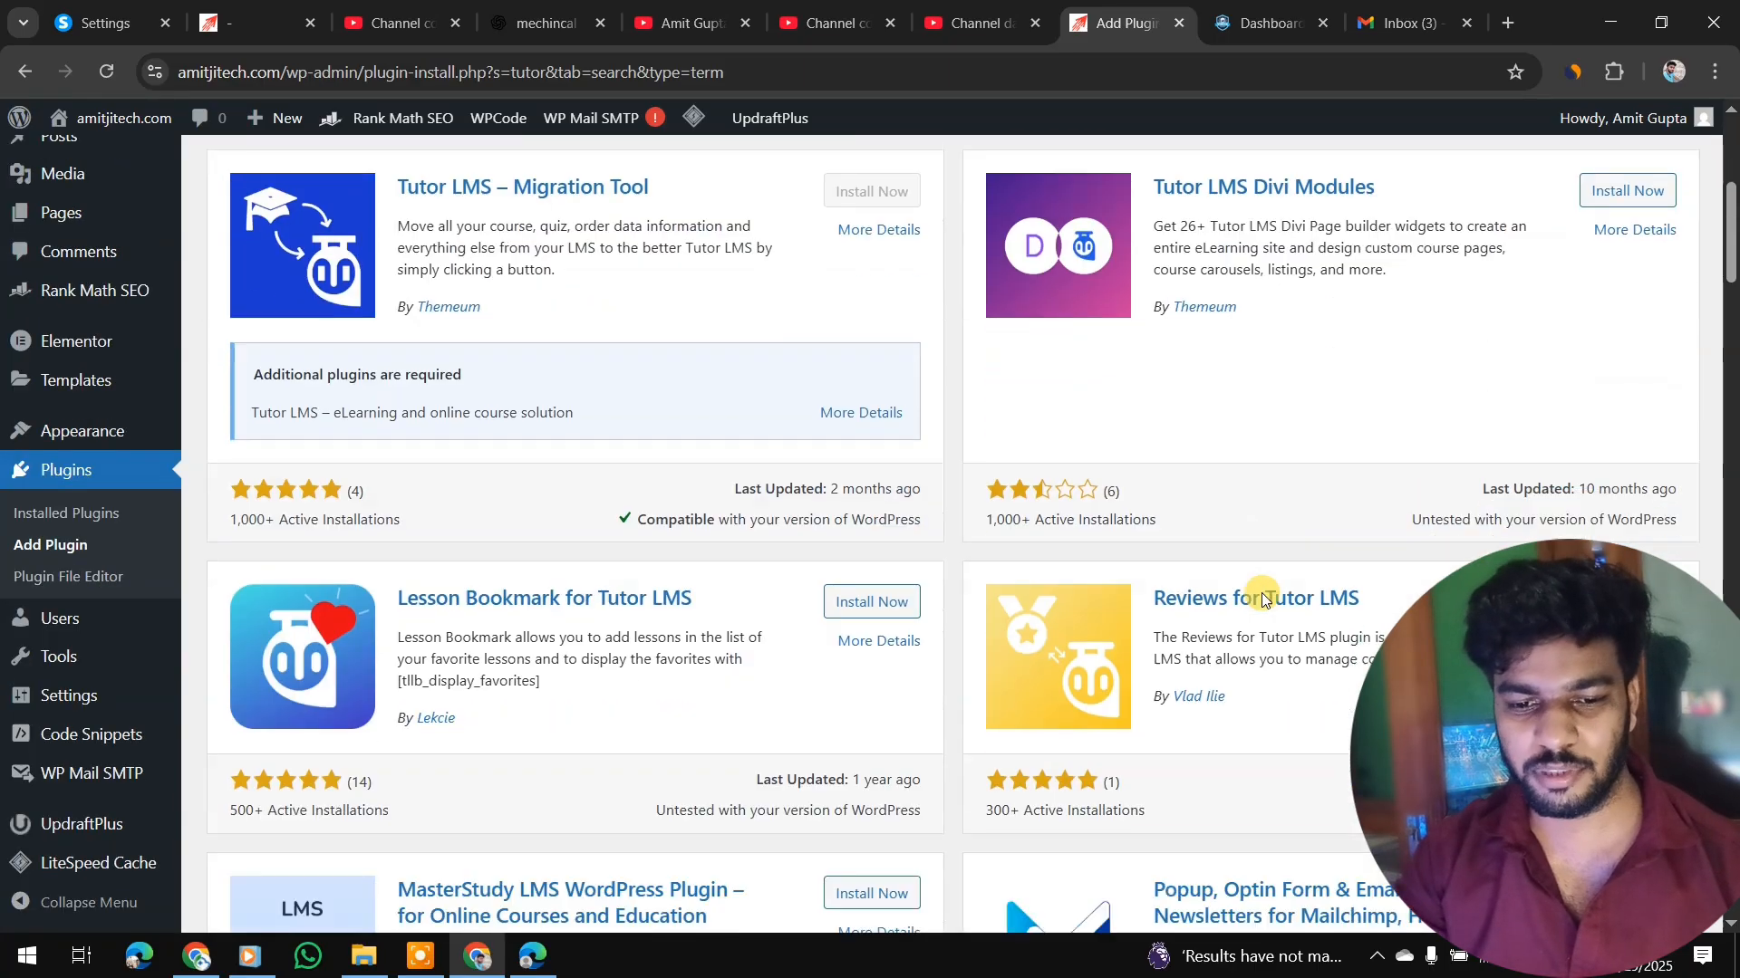
{"action": "scroll", "coordinate": [1261, 598], "scroll_direction": "up", "scroll_amount": 2}
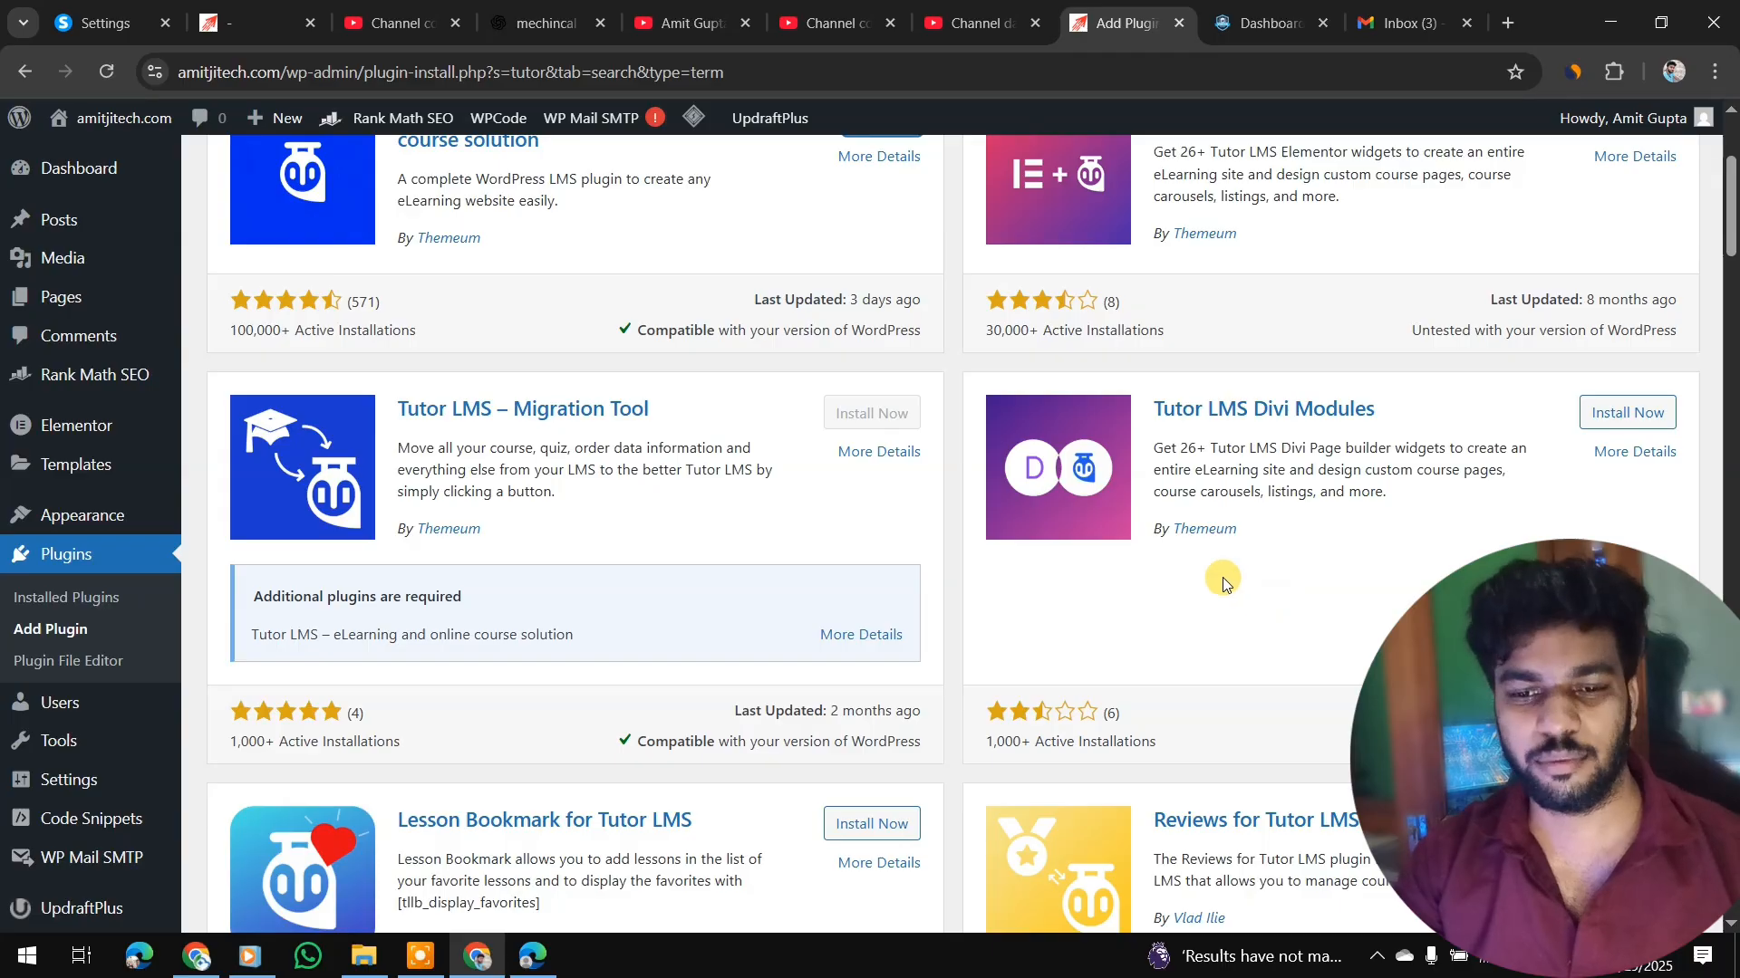
{"action": "scroll", "coordinate": [843, 426], "scroll_direction": "up", "scroll_amount": 3}
{"action": "left_click", "coordinate": [884, 402]}
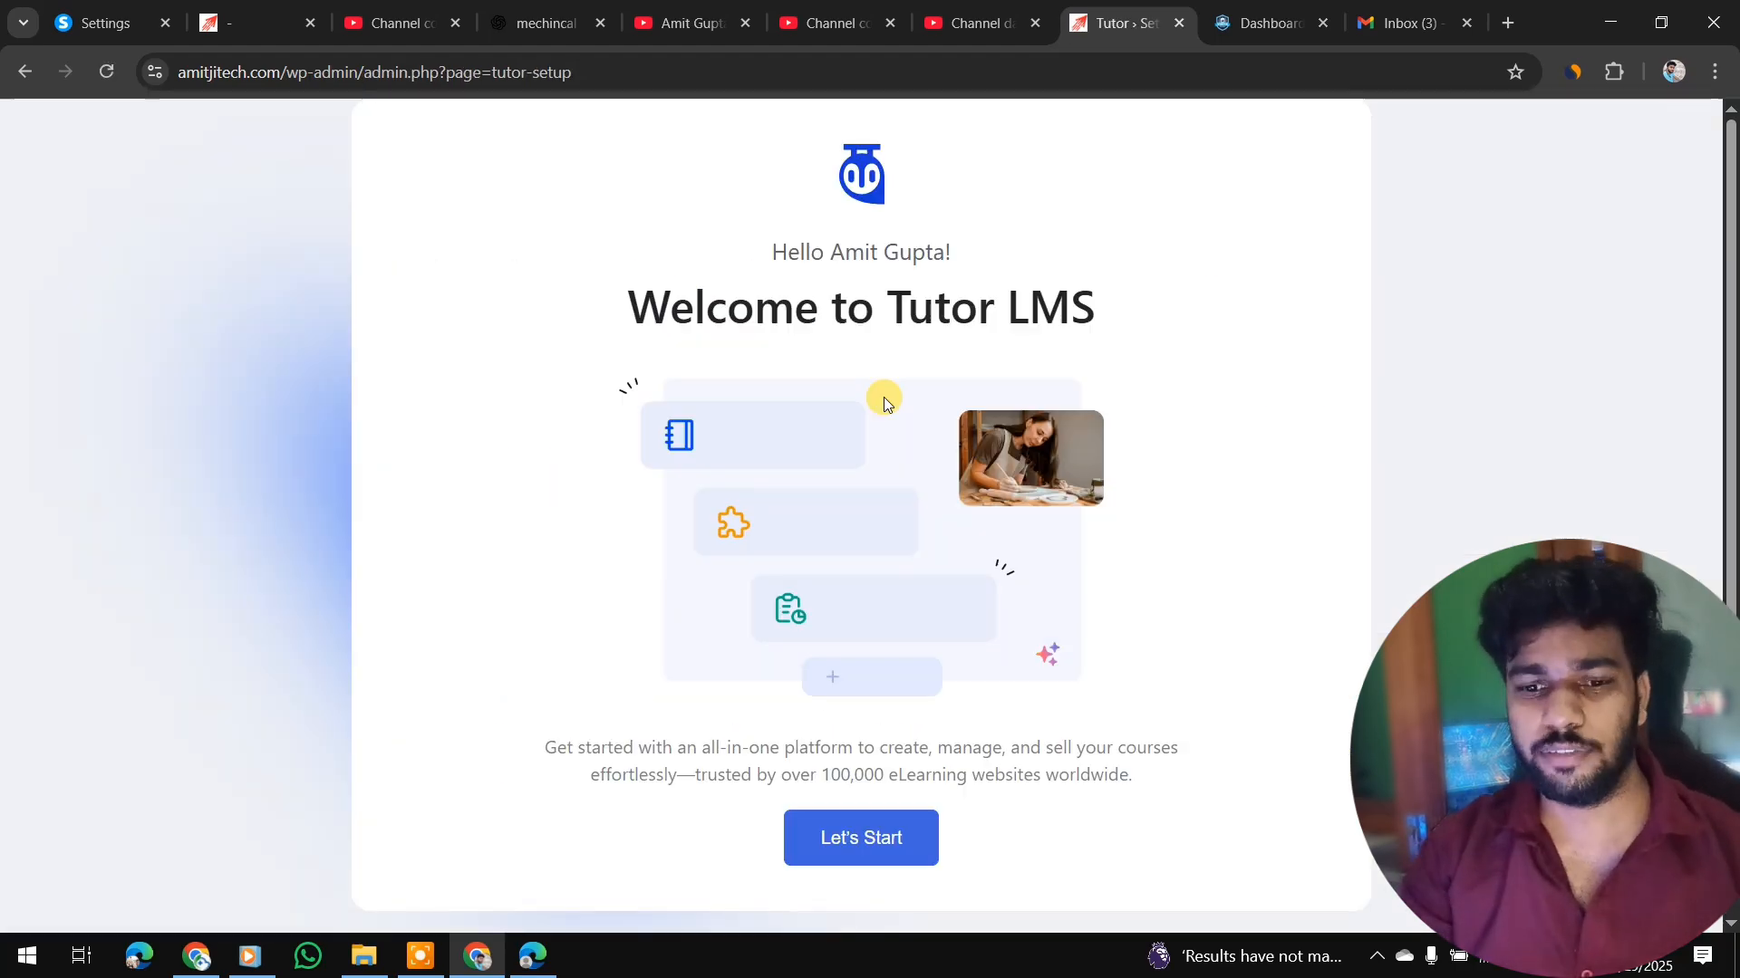
- Start the Tutor LMS setup as Individual and set the course layout to four courses per row
{"action": "left_click", "coordinate": [833, 825]}
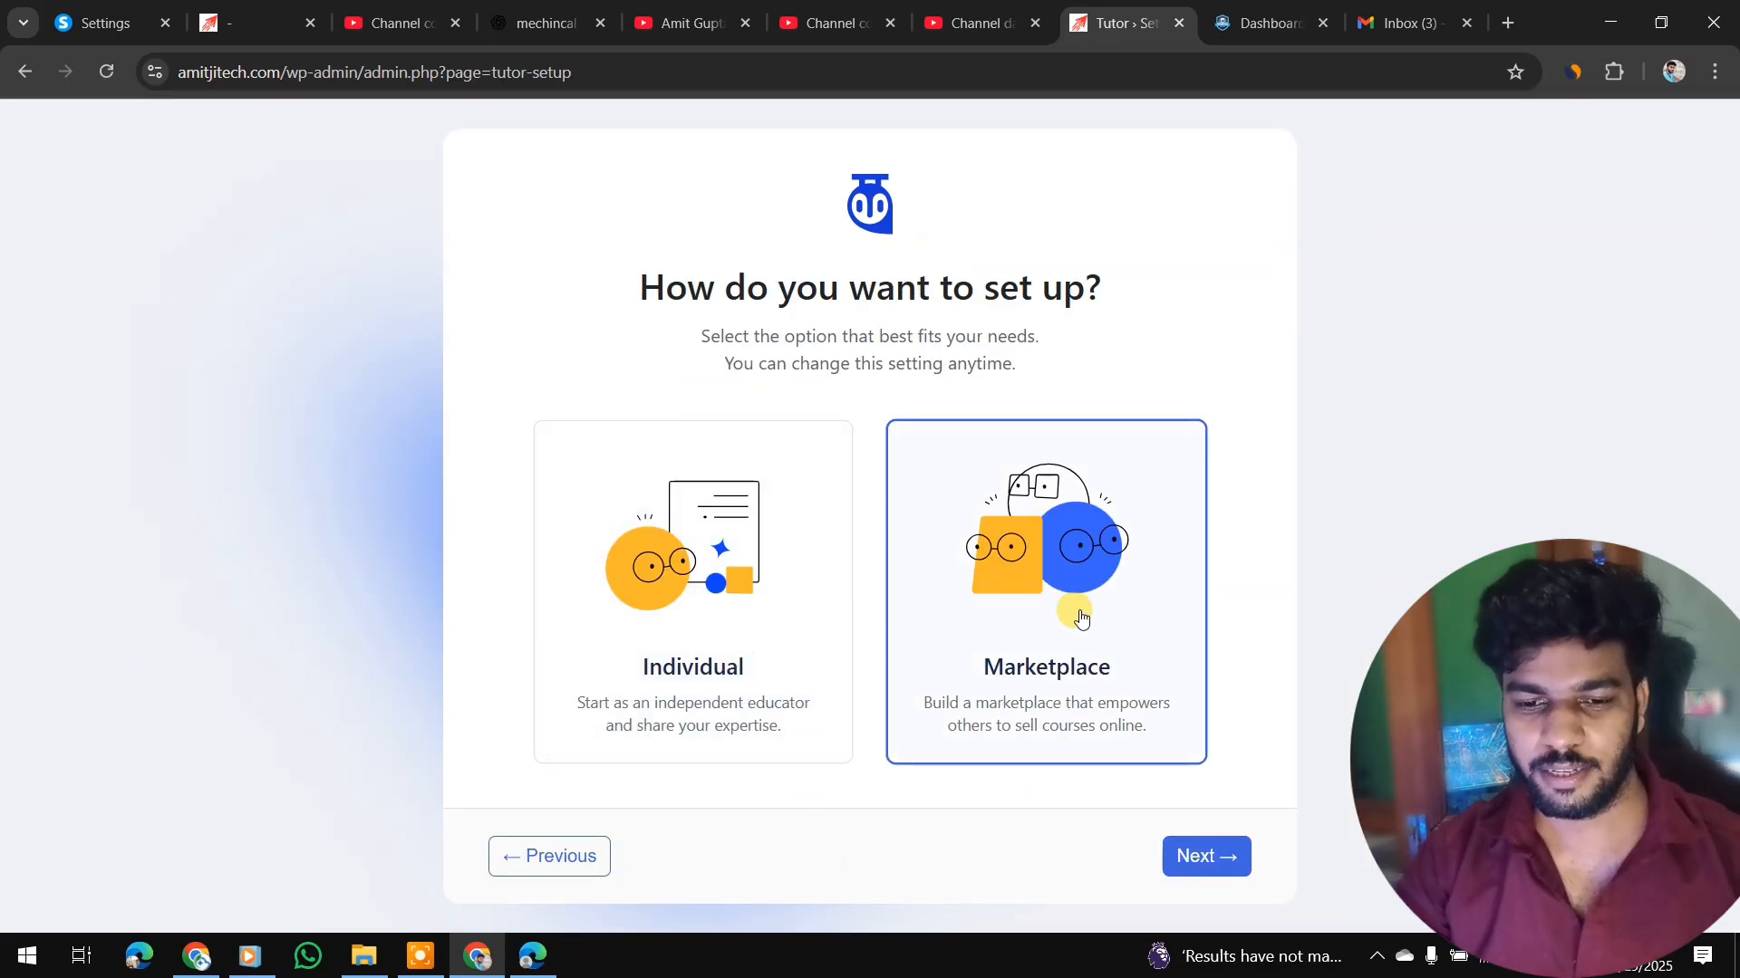
{"action": "left_click", "coordinate": [729, 584]}
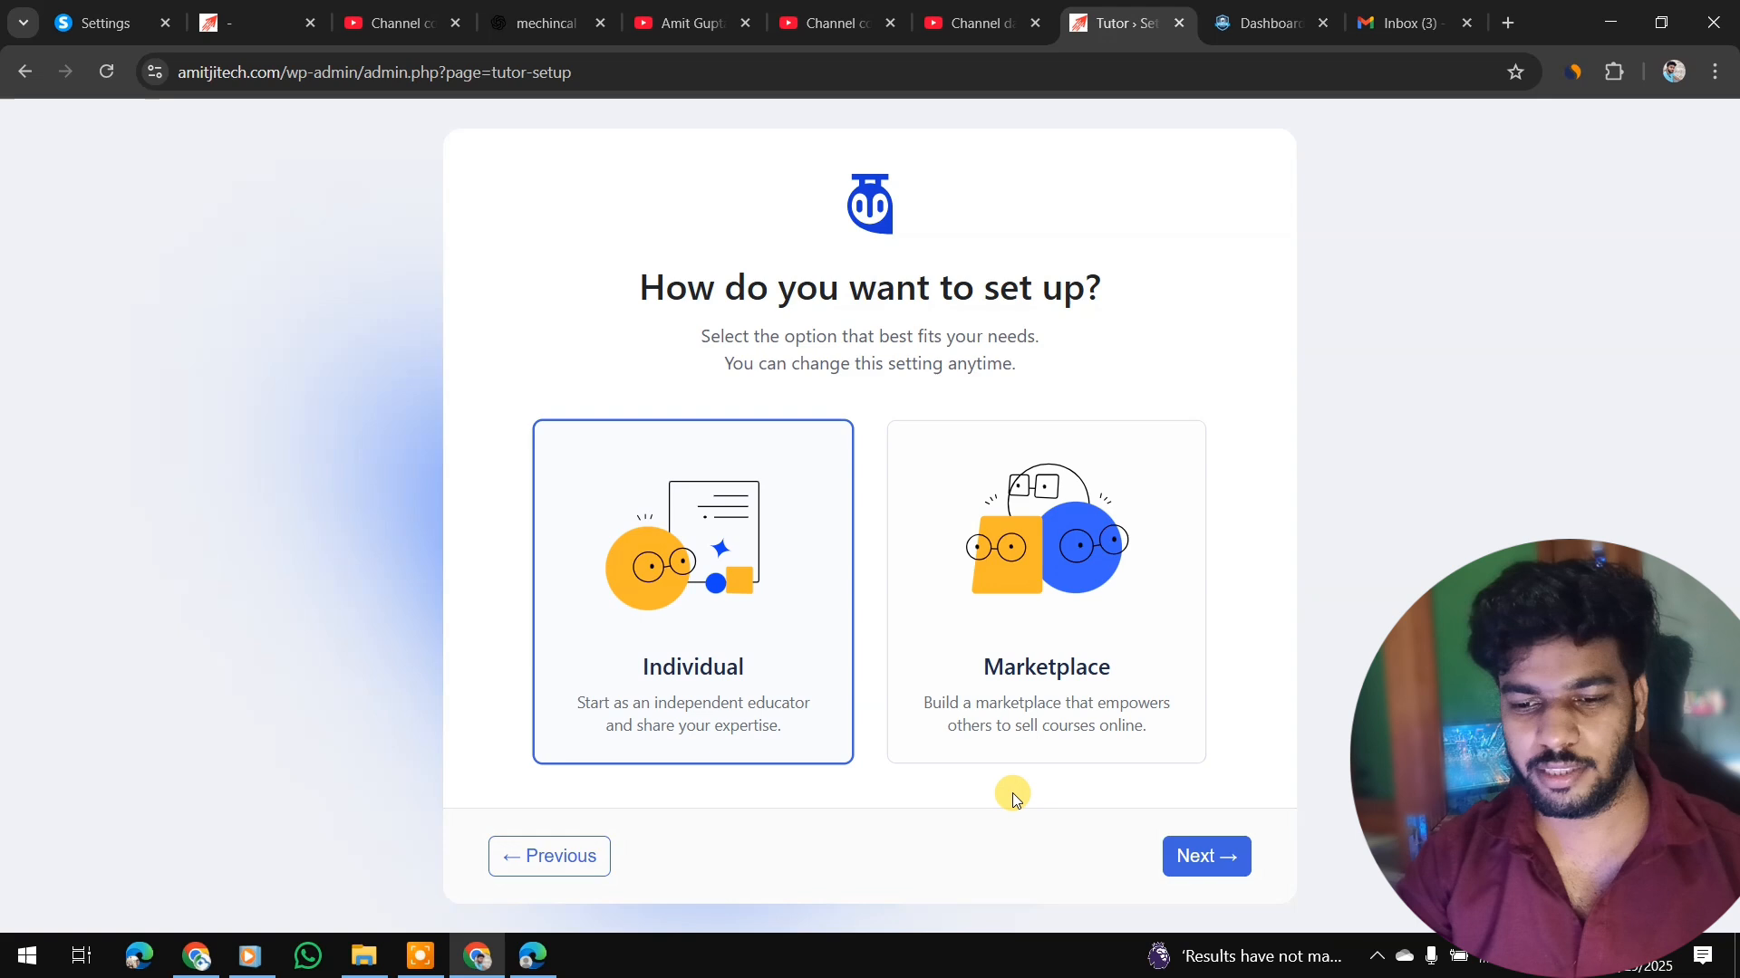
{"action": "left_click", "coordinate": [1184, 857]}
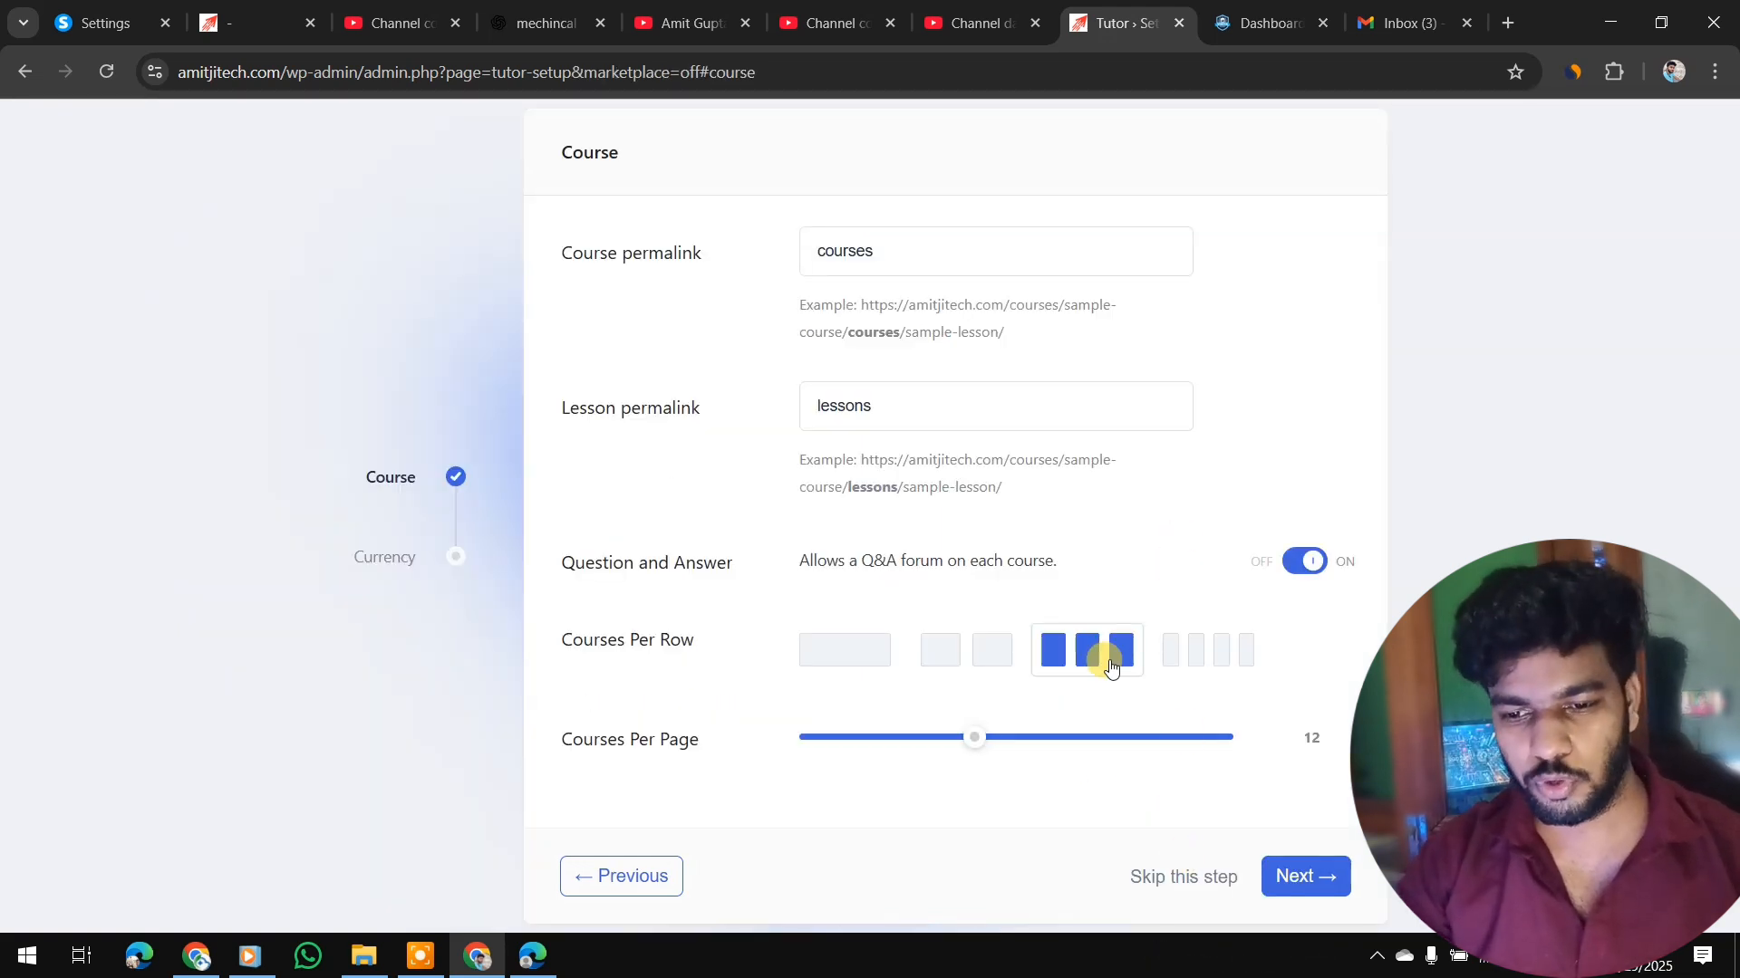
{"action": "left_click", "coordinate": [1204, 653]}
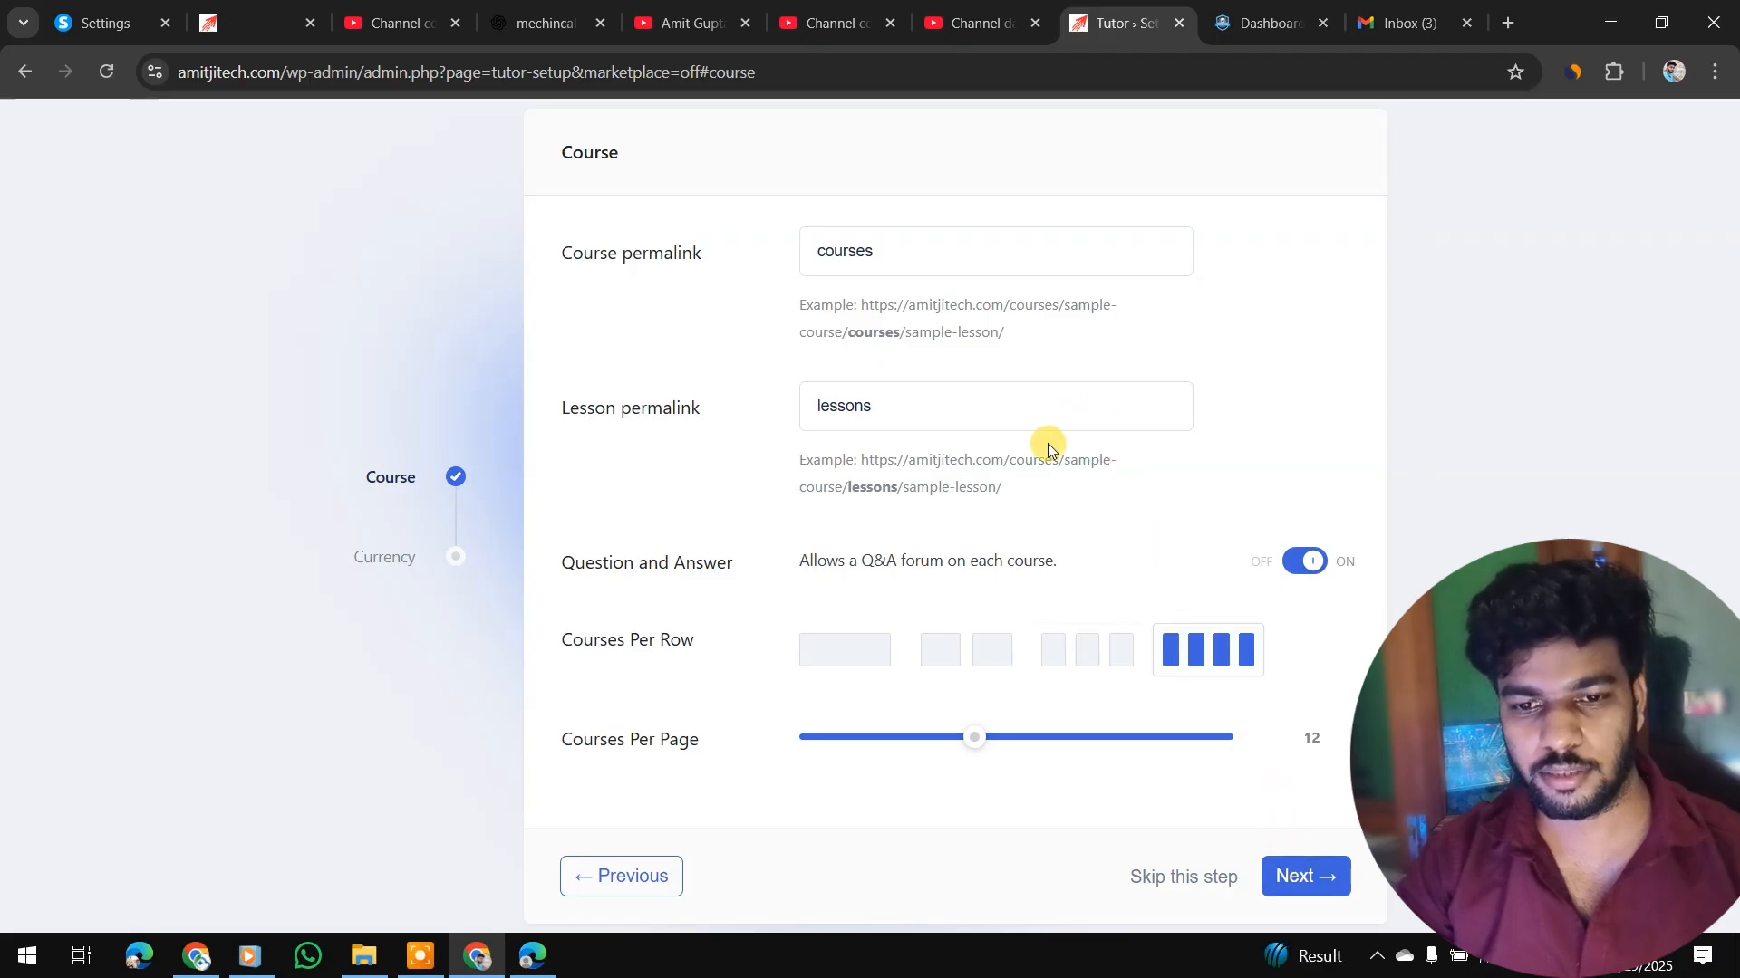
{"action": "left_click", "coordinate": [1308, 877]}
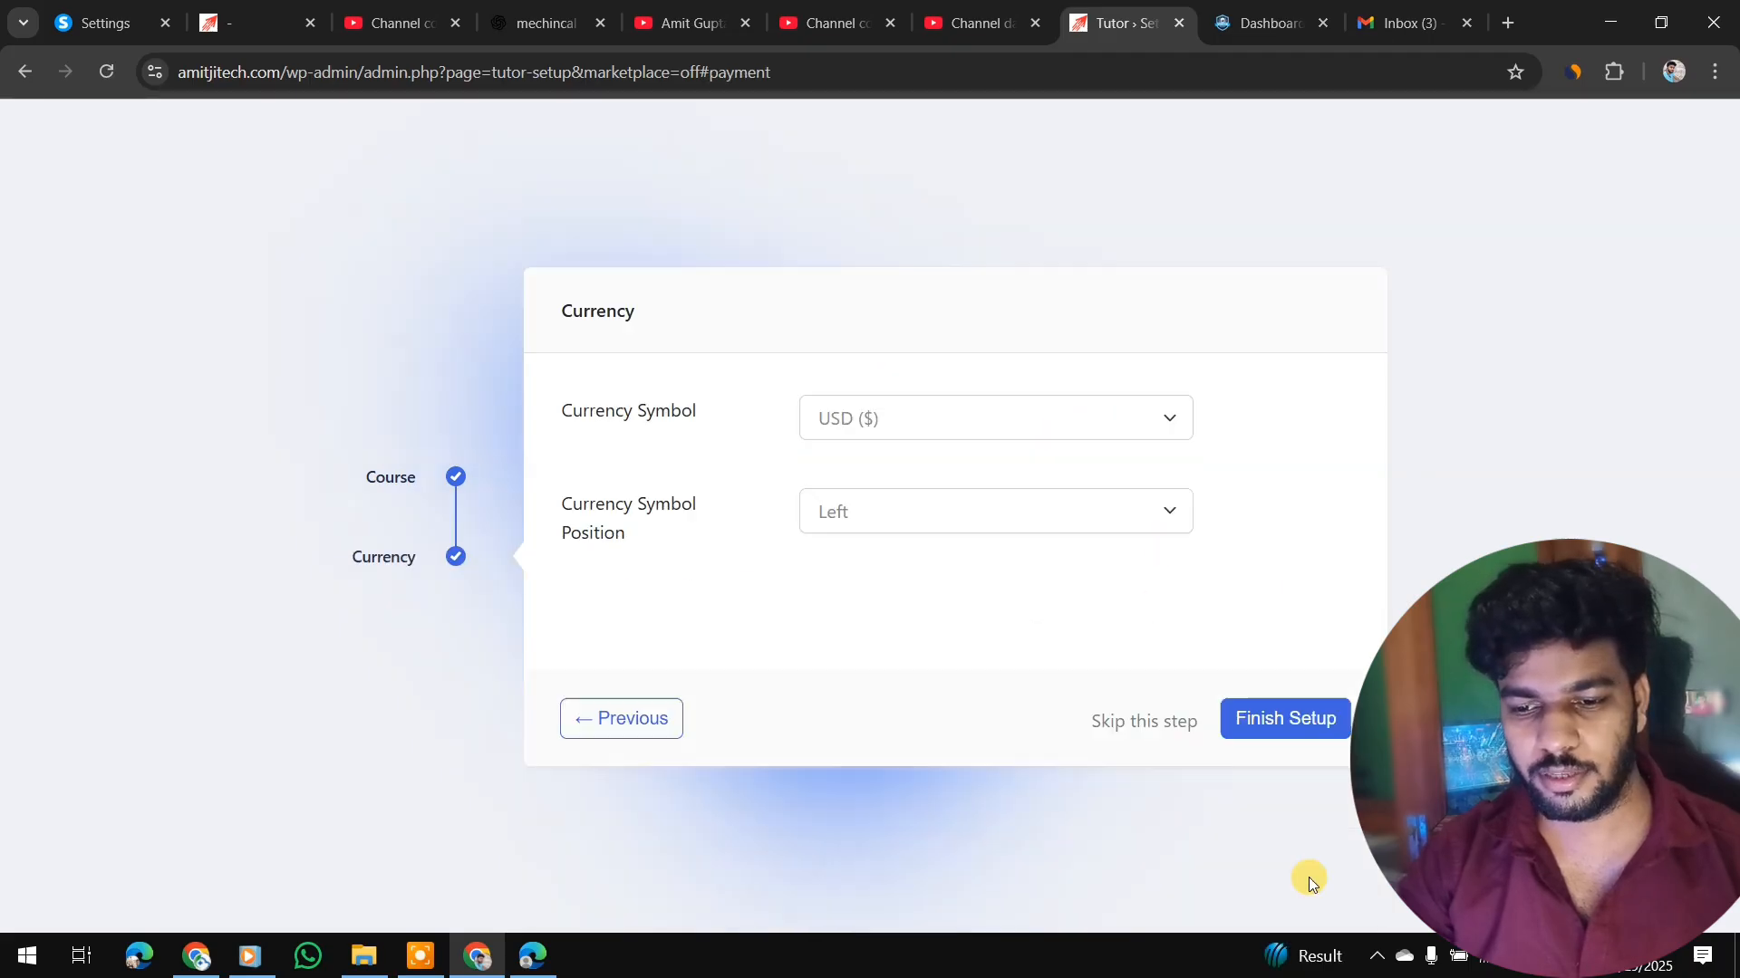
- Set the Tutor LMS currency symbol to INR (₹)
{"action": "left_click", "coordinate": [929, 421]}
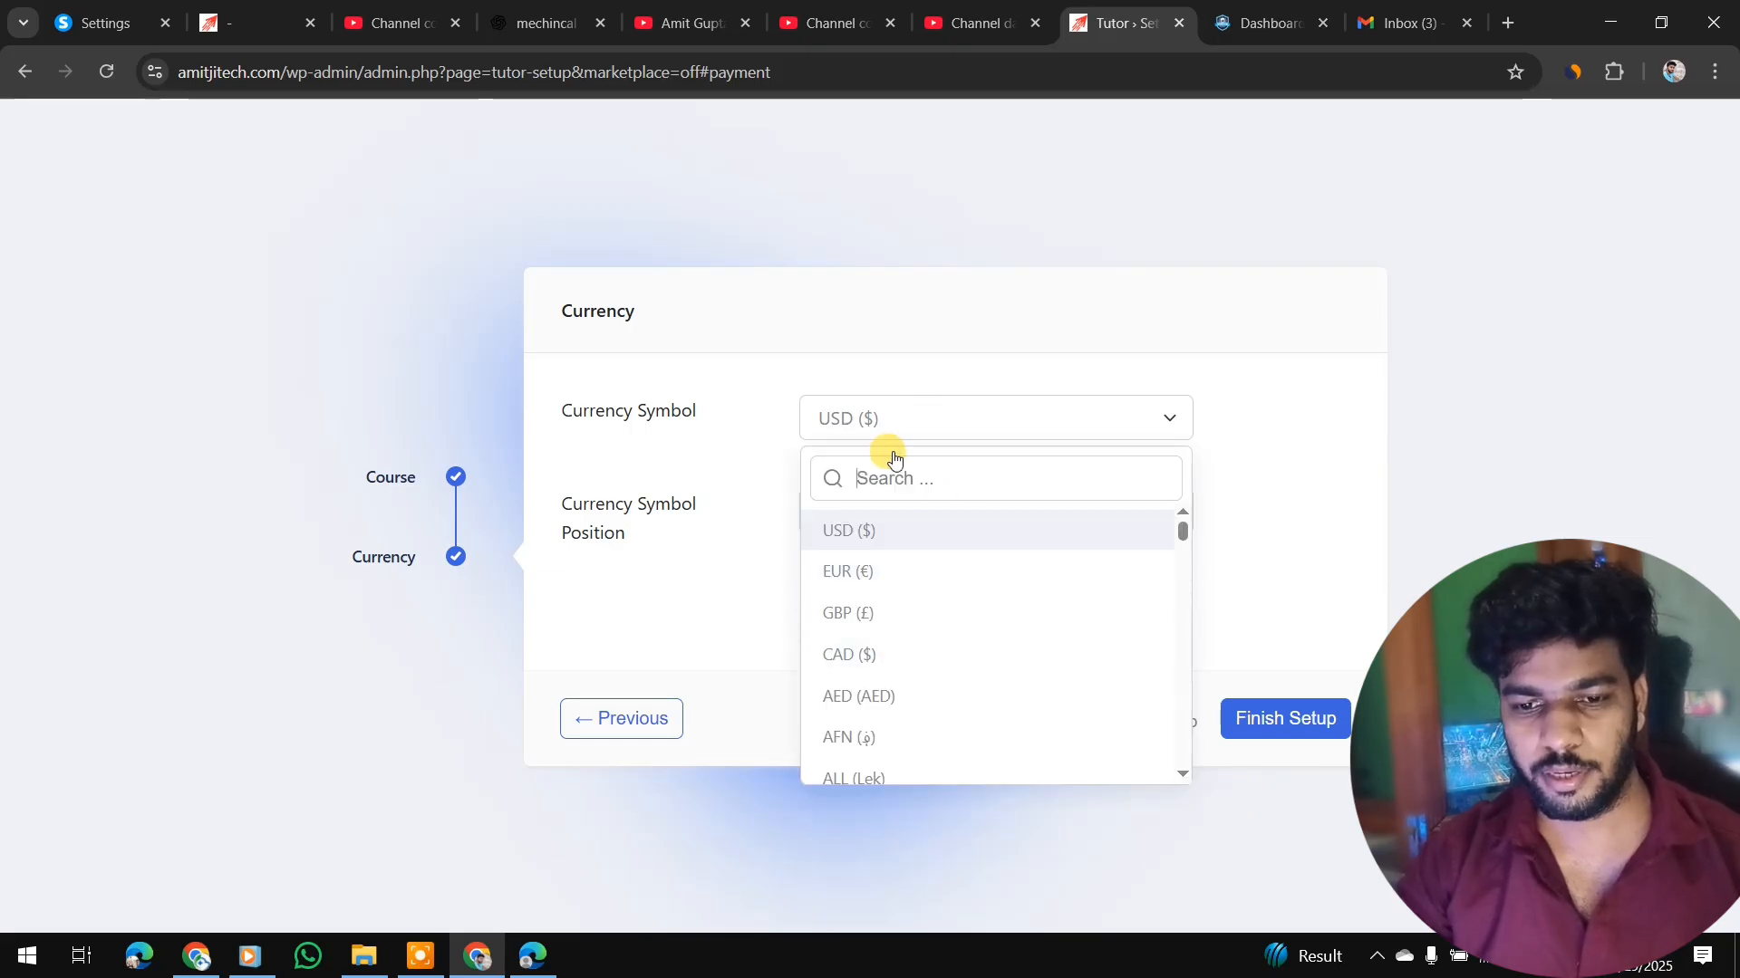
{"action": "type", "text": "indian"}
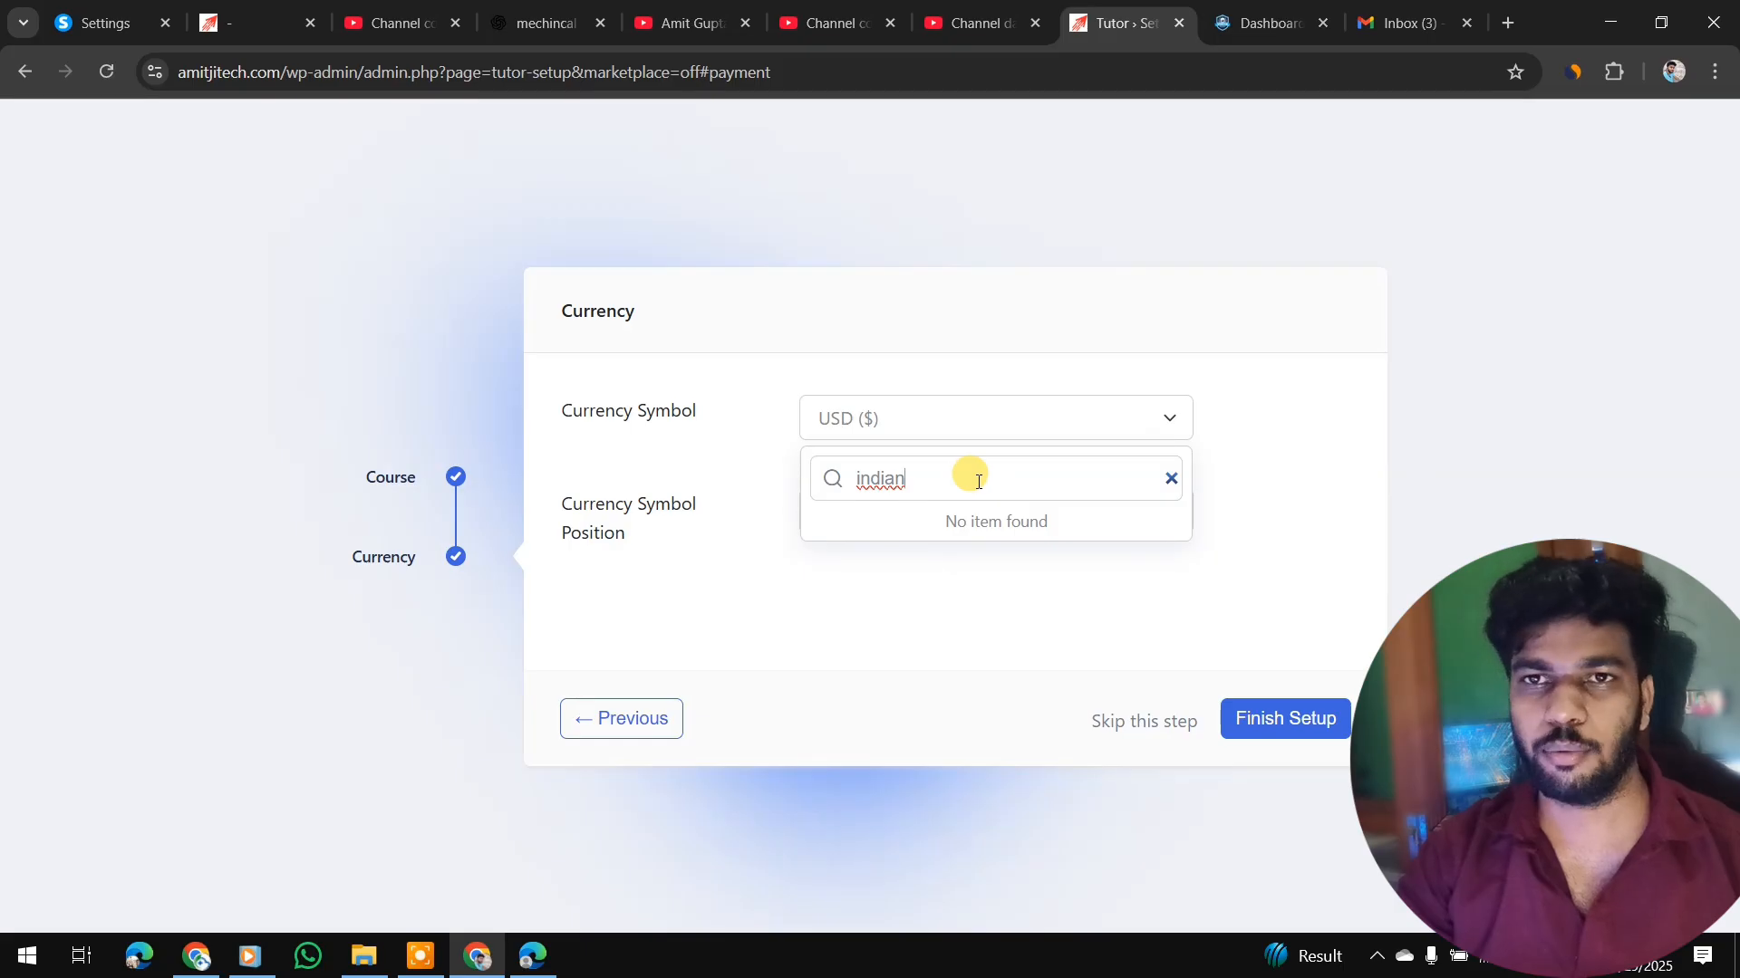
{"action": "key", "text": "BackSpace"}
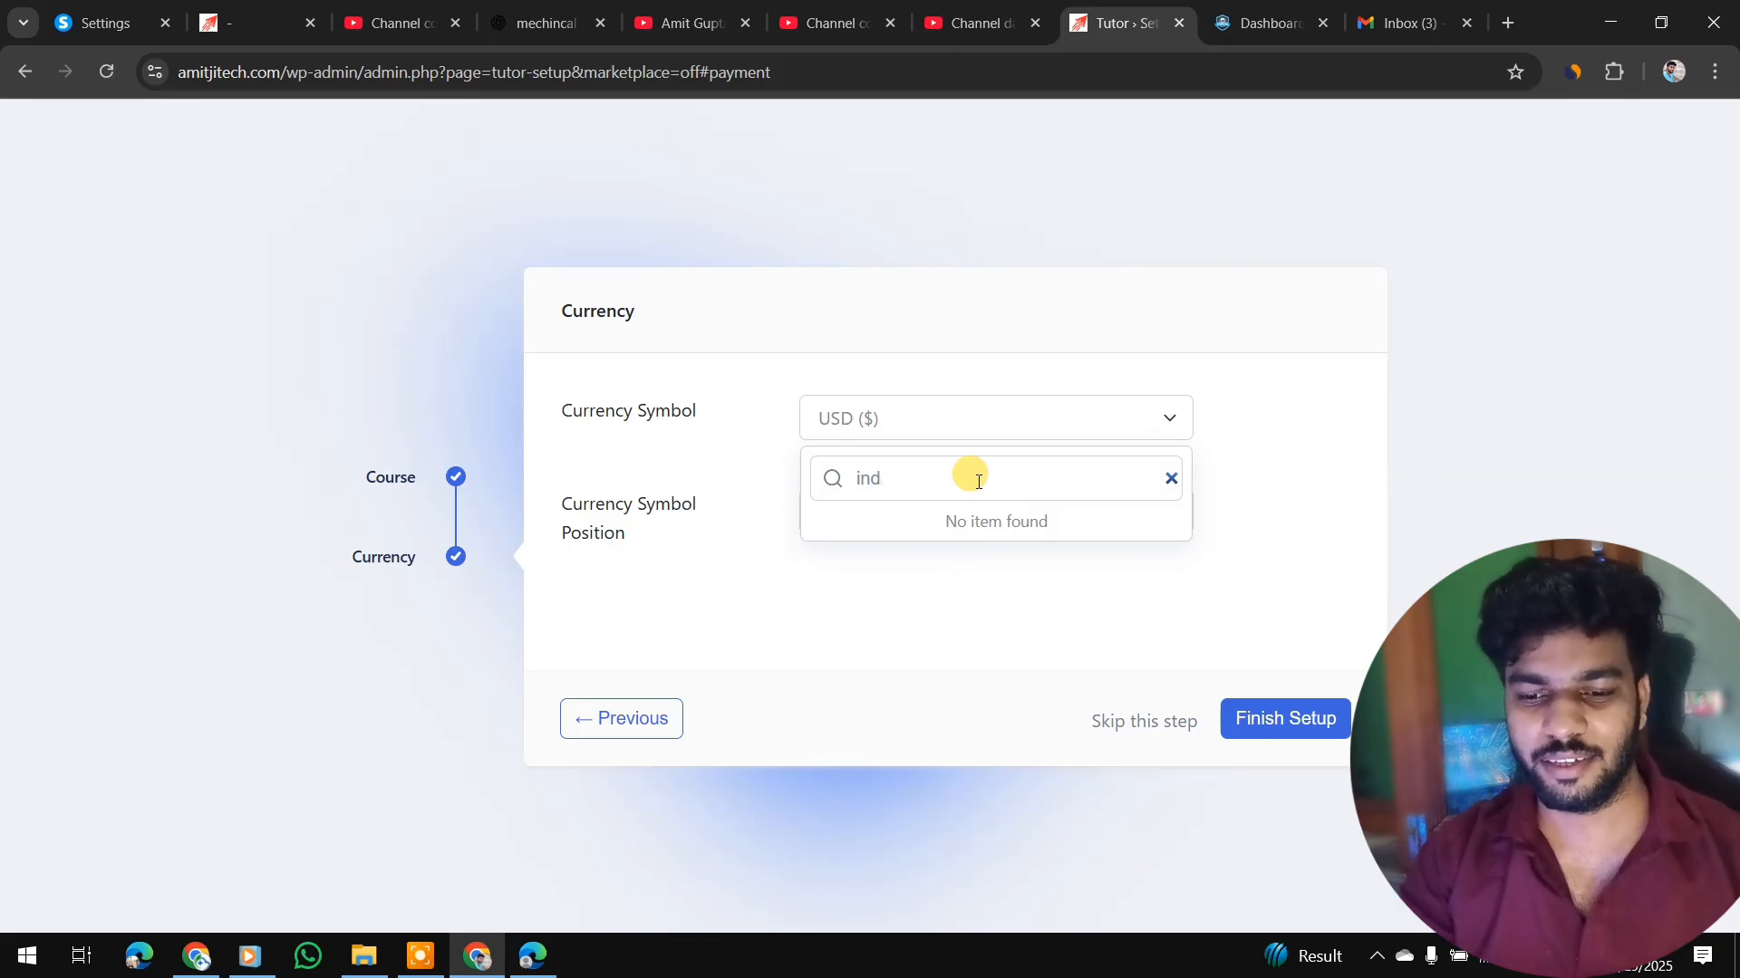
{"action": "key", "text": "BackSpace"}
{"action": "key", "text": "BackSpace"}
{"action": "type", "text": "nr"}
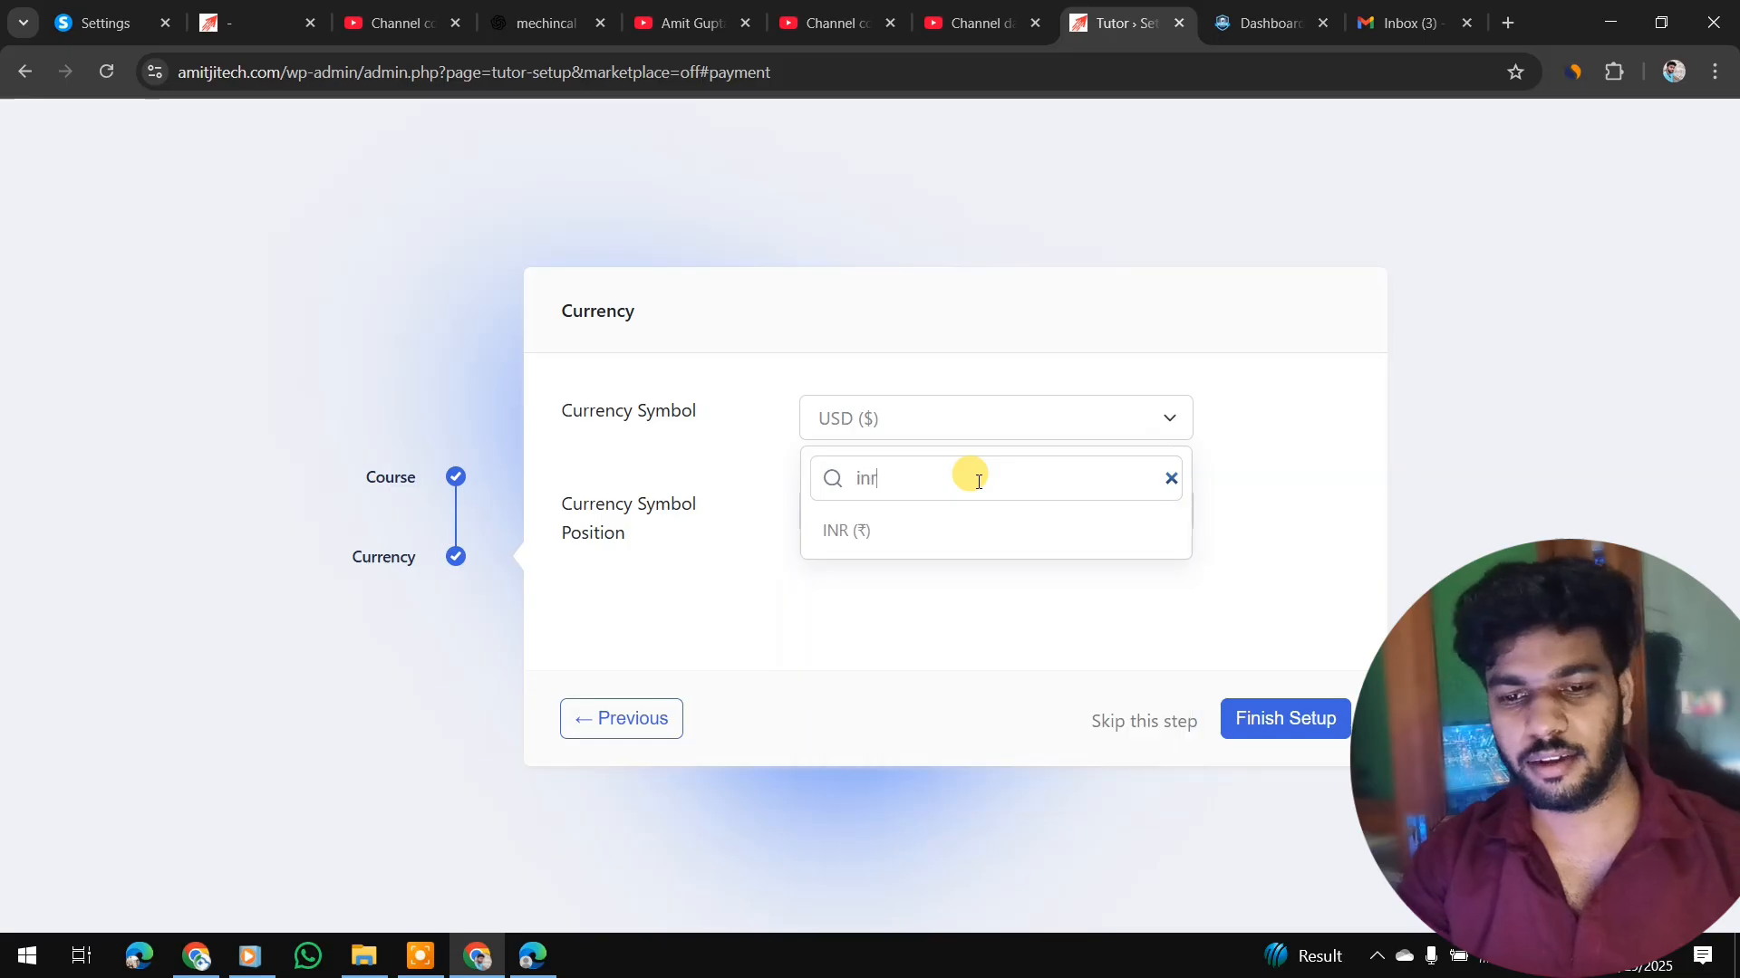
{"action": "left_click", "coordinate": [940, 532]}
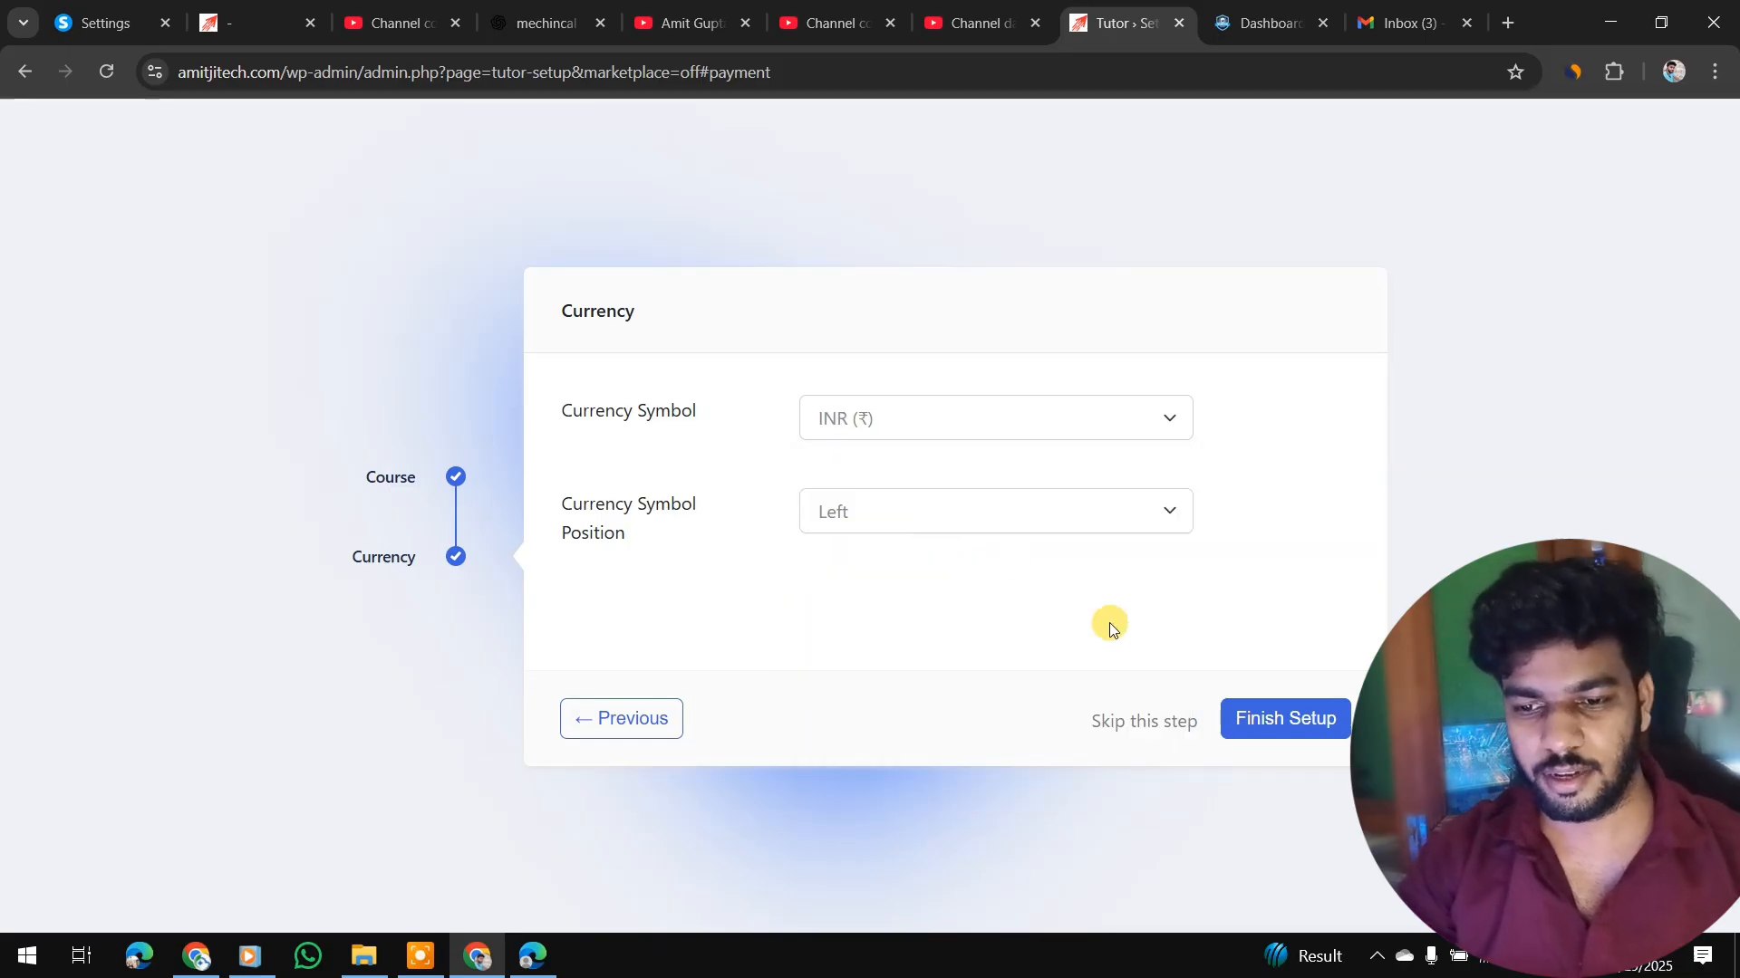
- Finish the Tutor LMS setup and dismiss its welcome page so that it is not shown again
{"action": "left_click", "coordinate": [1256, 719]}
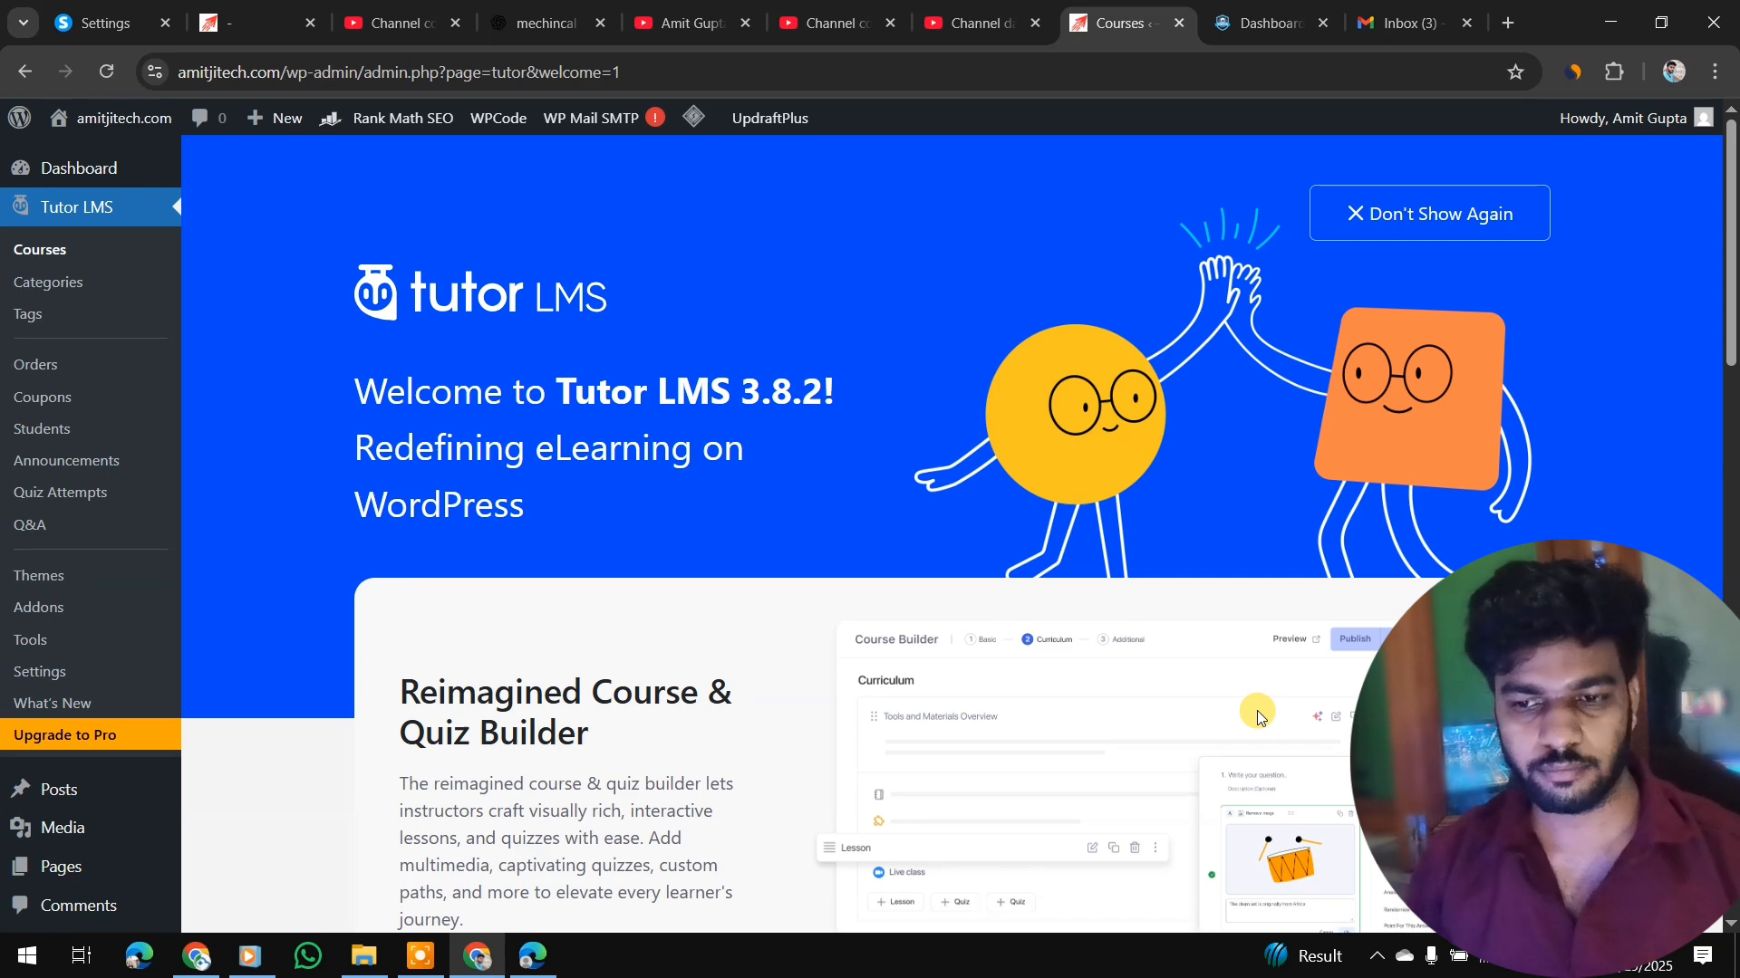
{"action": "left_click", "coordinate": [1444, 209]}
{"action": "scroll", "coordinate": [769, 426], "scroll_direction": "down", "scroll_amount": 1}
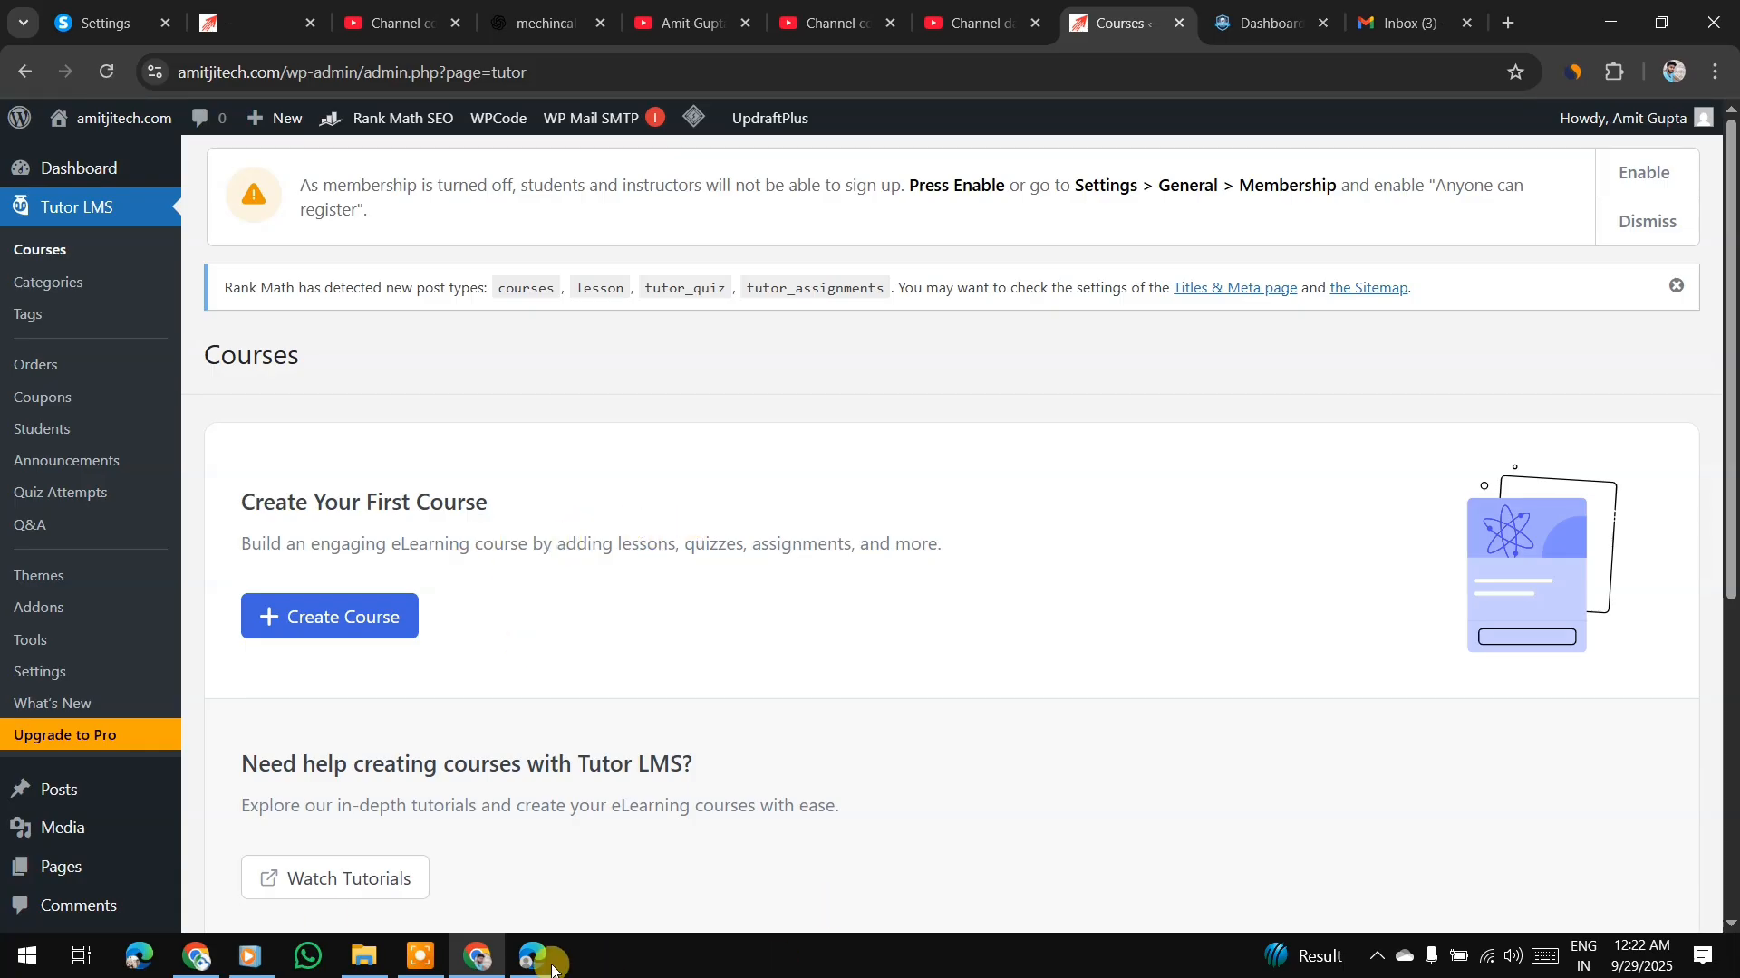
{"action": "left_click", "coordinate": [411, 962]}
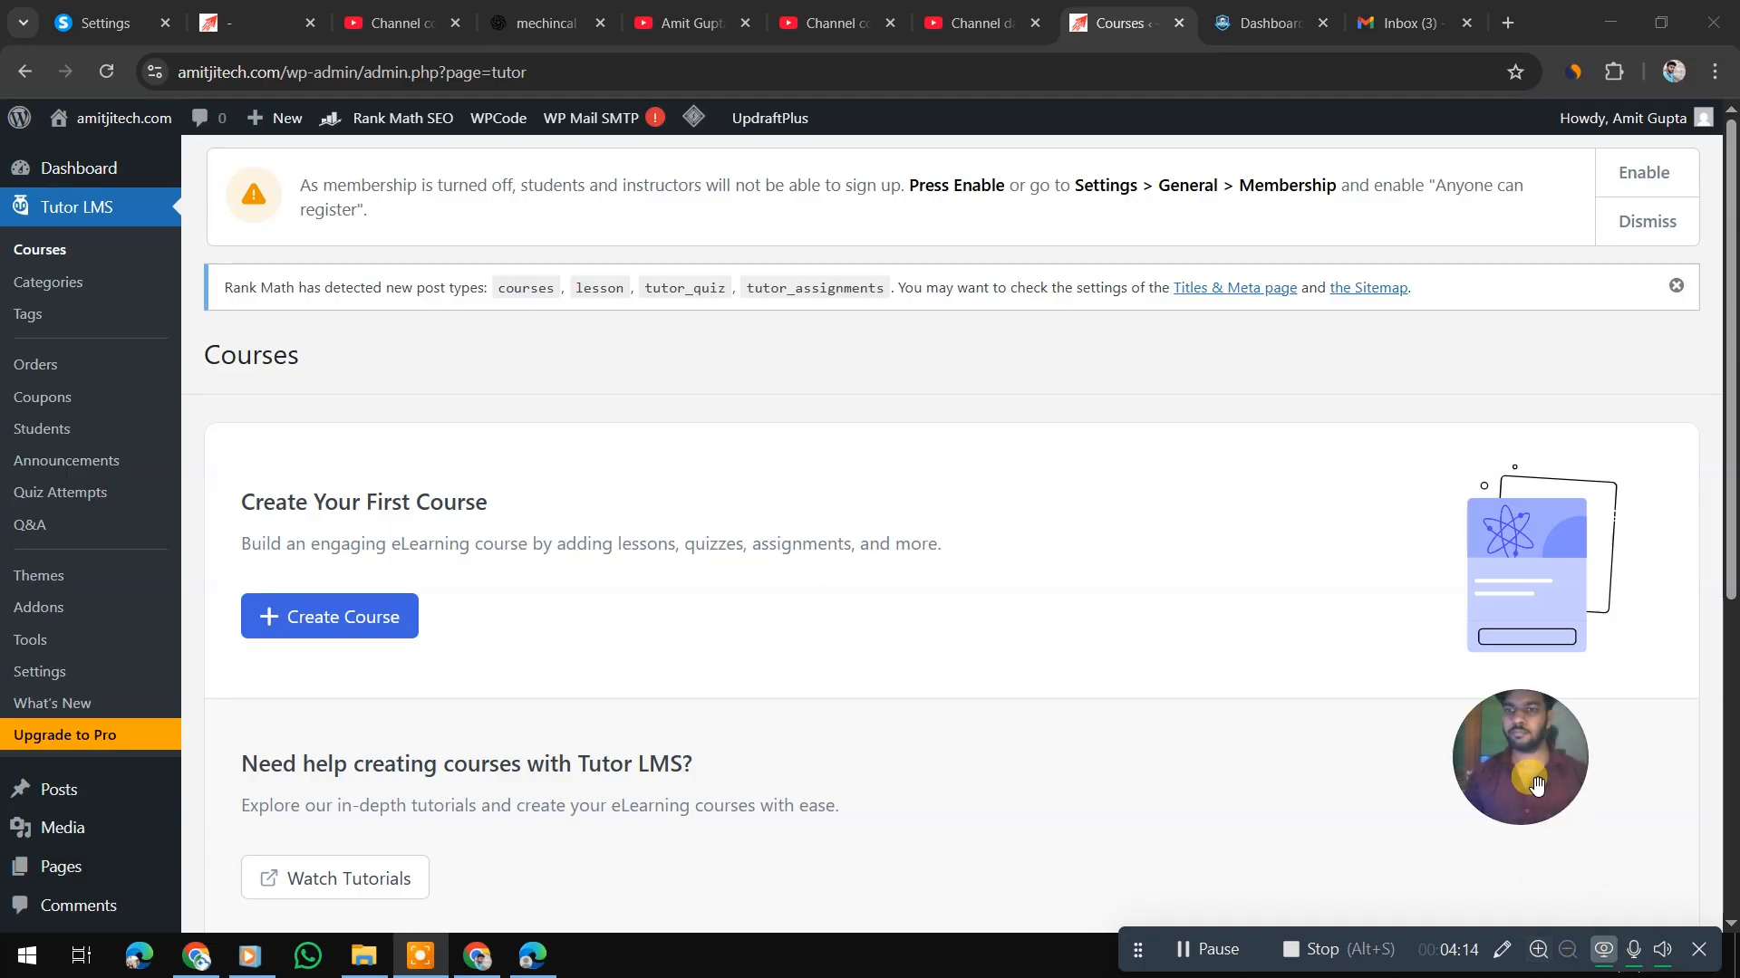
{"action": "left_click_drag", "start_coordinate": [1477, 756], "coordinate": [1620, 847]}
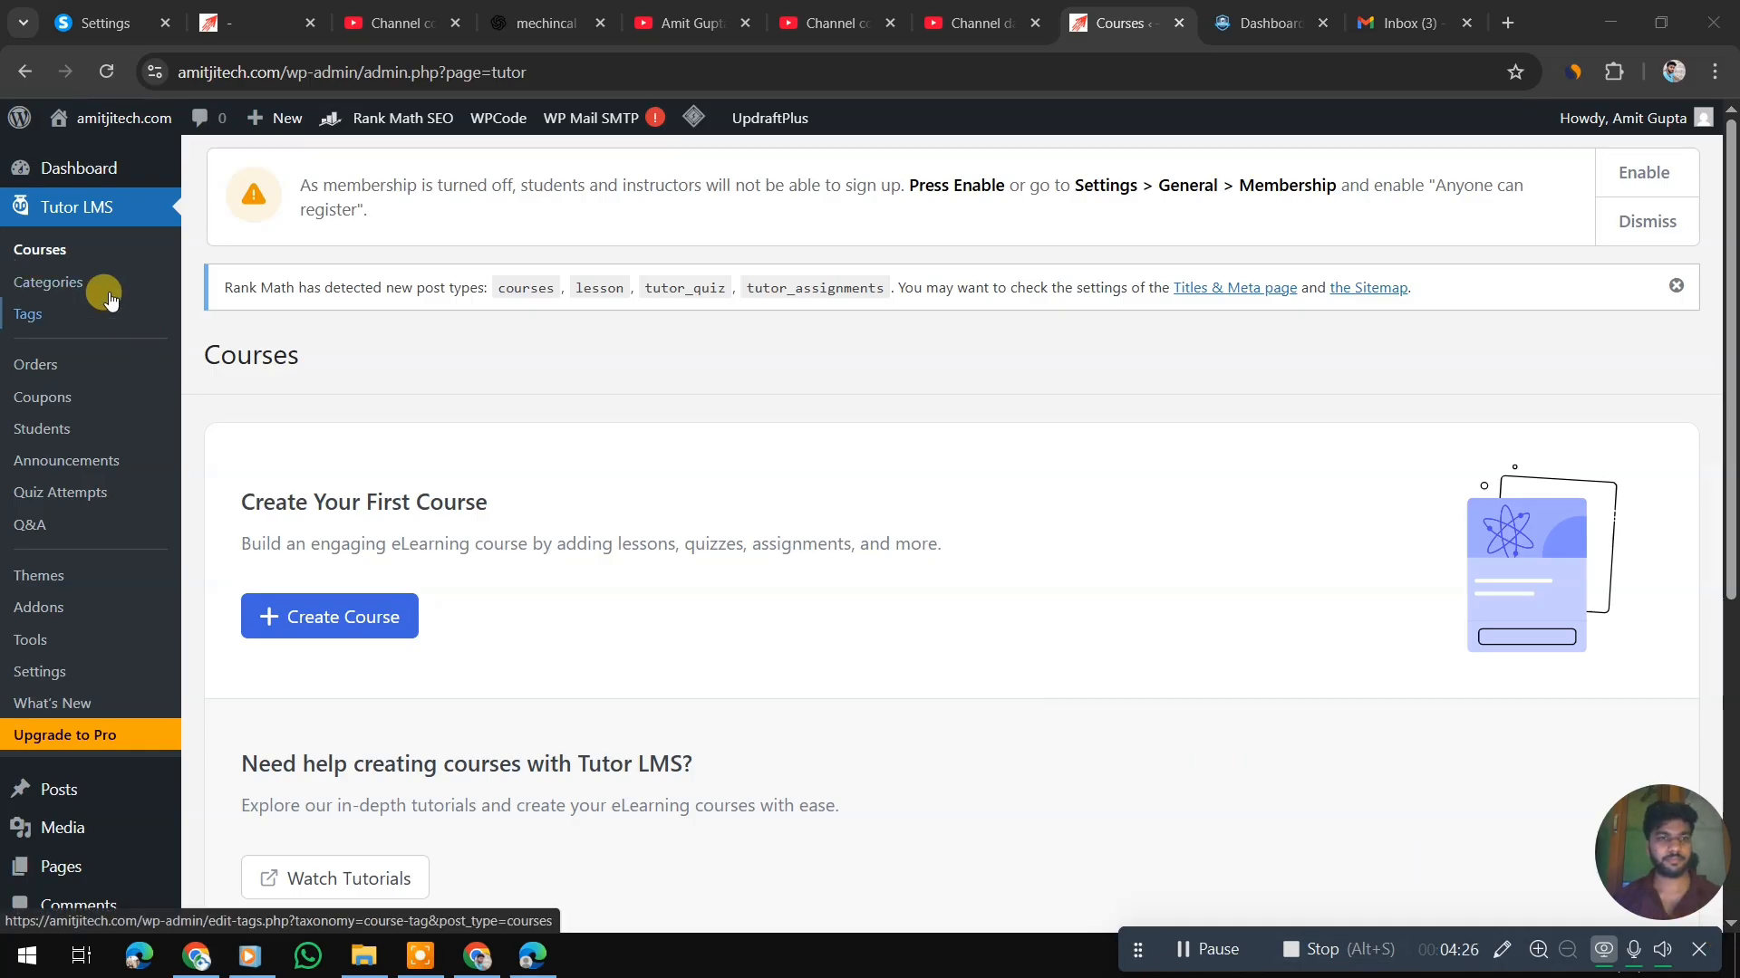
- Create a new course from the Tutor LMS course list and enable membership registration on the site
{"action": "left_click", "coordinate": [56, 246]}
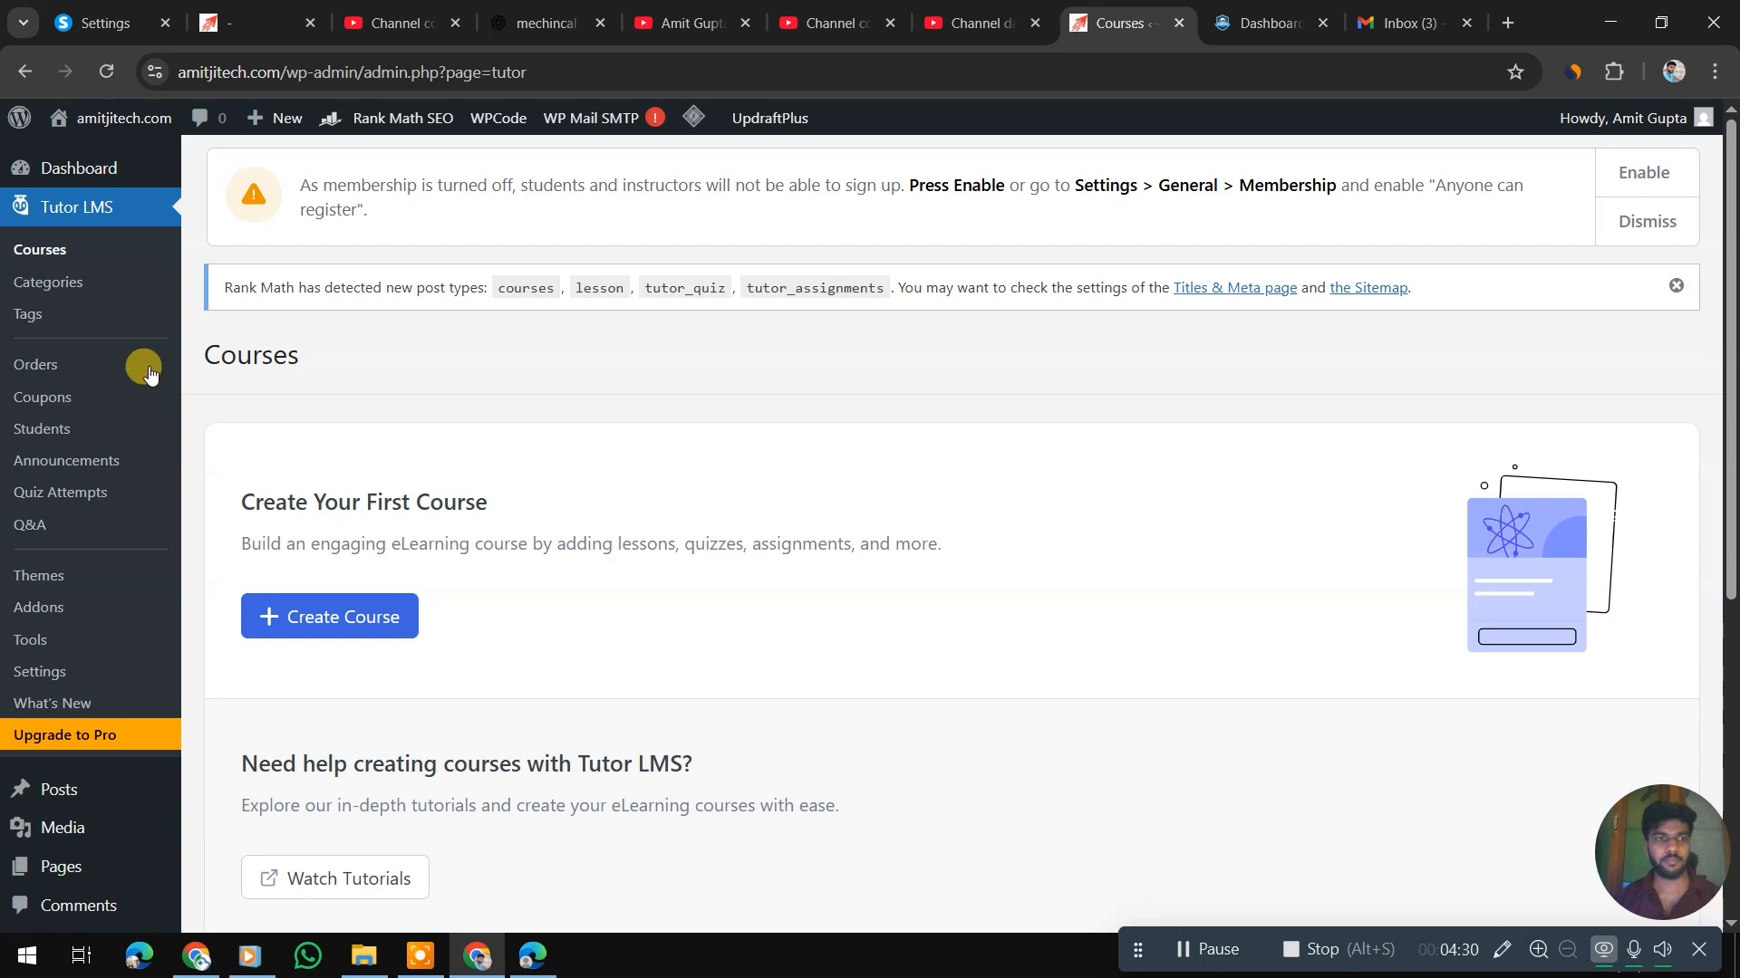
{"action": "left_click", "coordinate": [367, 618]}
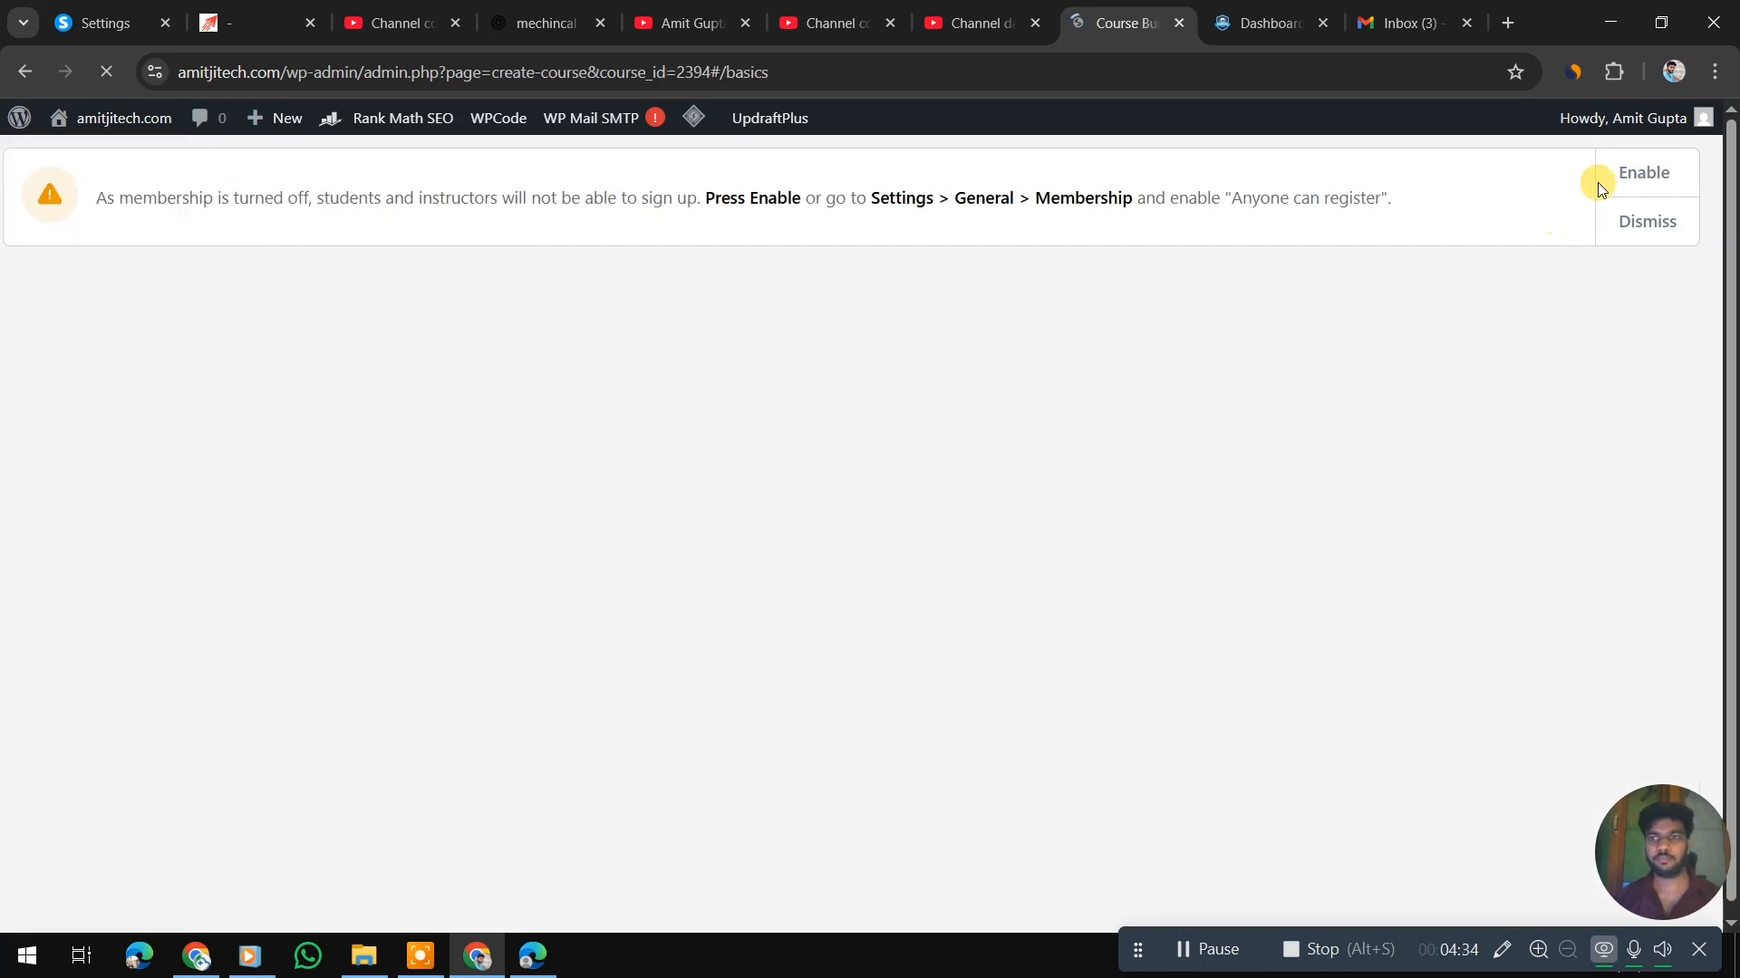
{"action": "left_click", "coordinate": [1661, 171]}
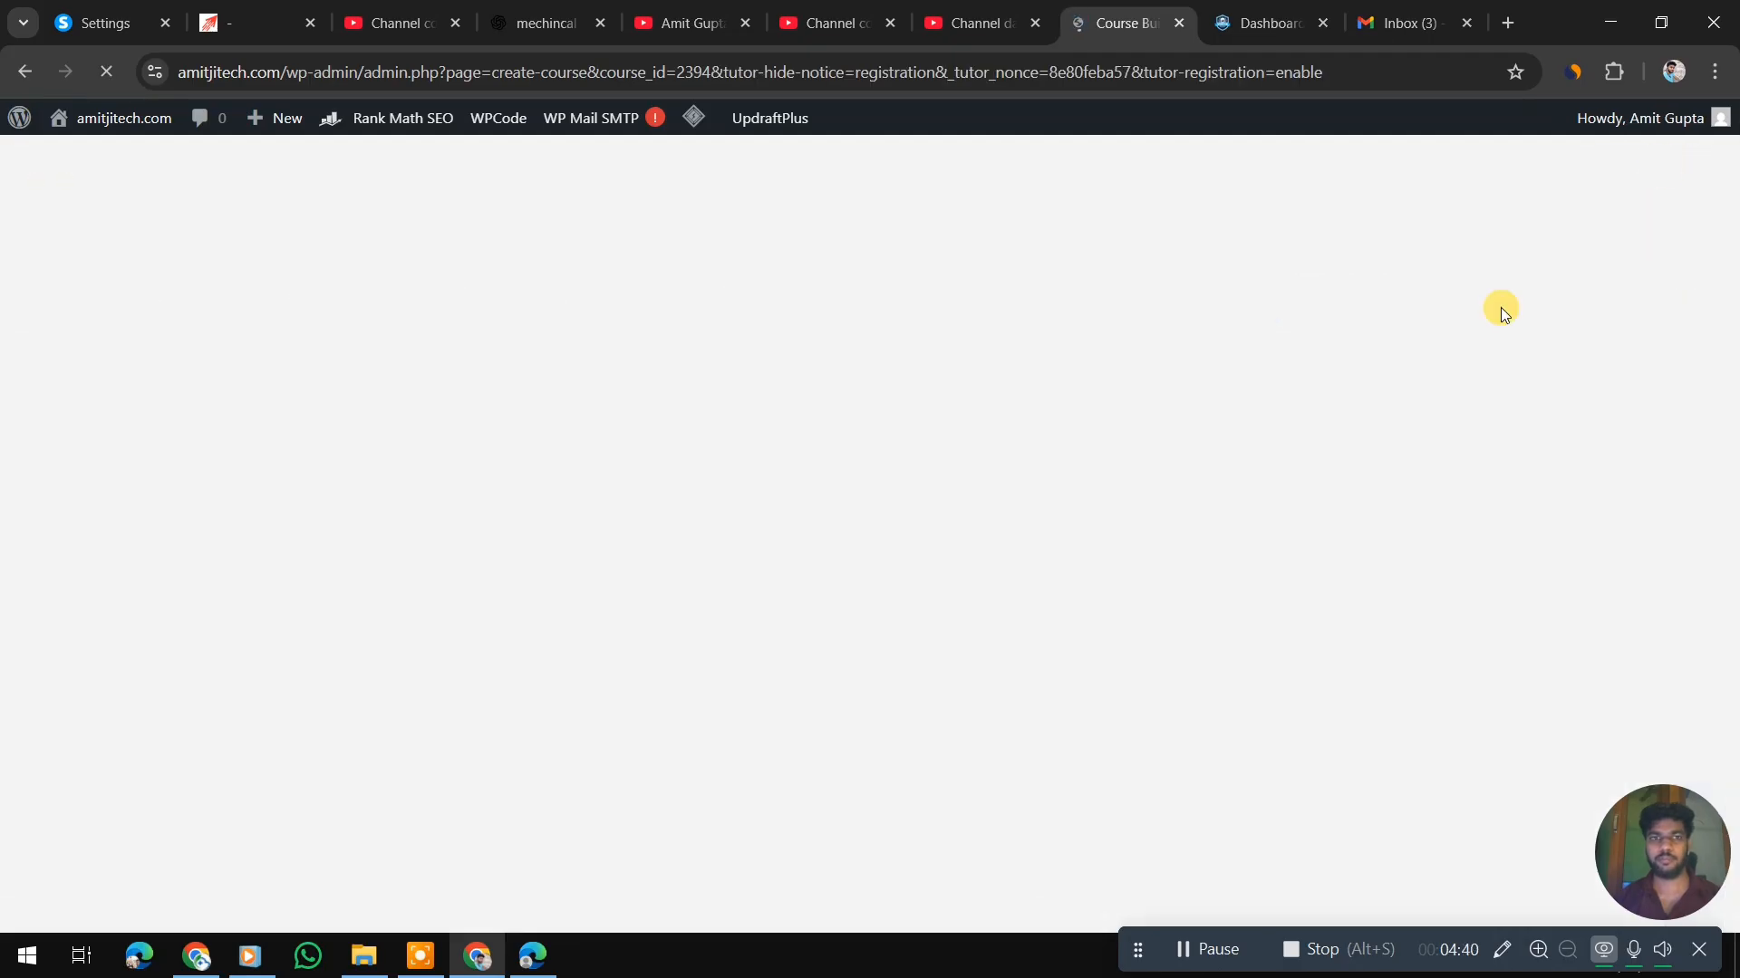
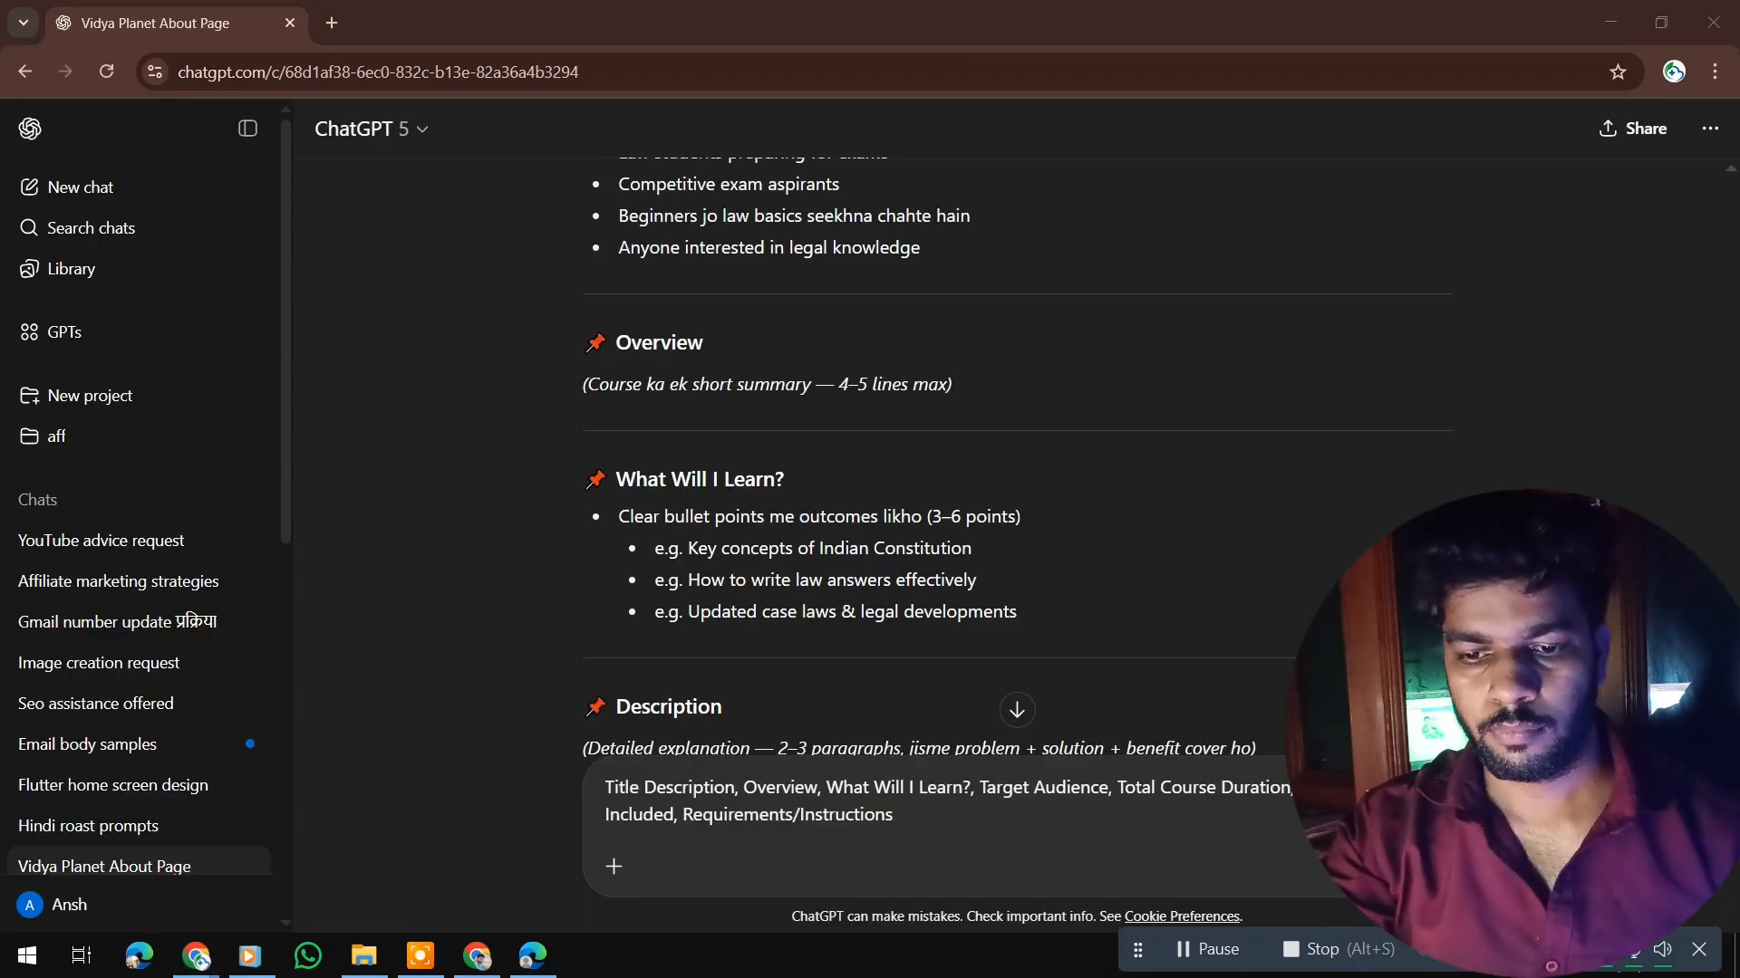
- In the ChatGPT chat, request course content covering title description, overview, What Will I Learn?, target audience, total duration, materials and requirements, and review the reply
{"action": "scroll", "coordinate": [1629, 467], "scroll_direction": "down", "scroll_amount": 5}
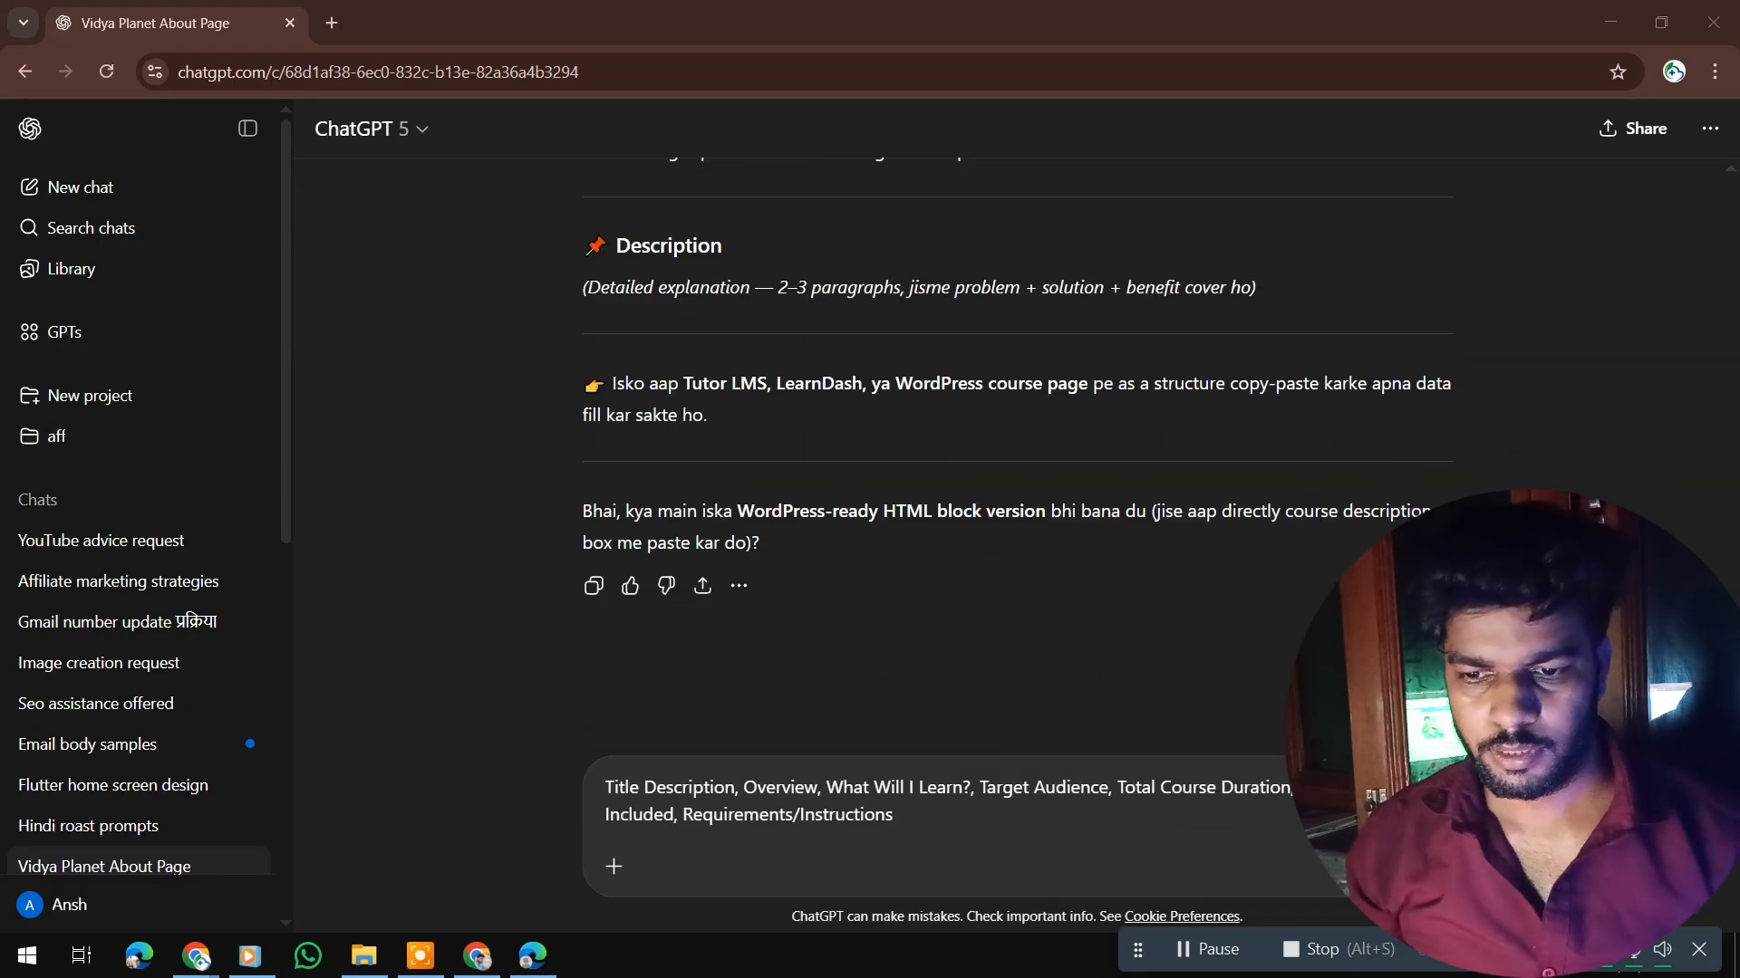
{"action": "left_click", "coordinate": [1341, 813]}
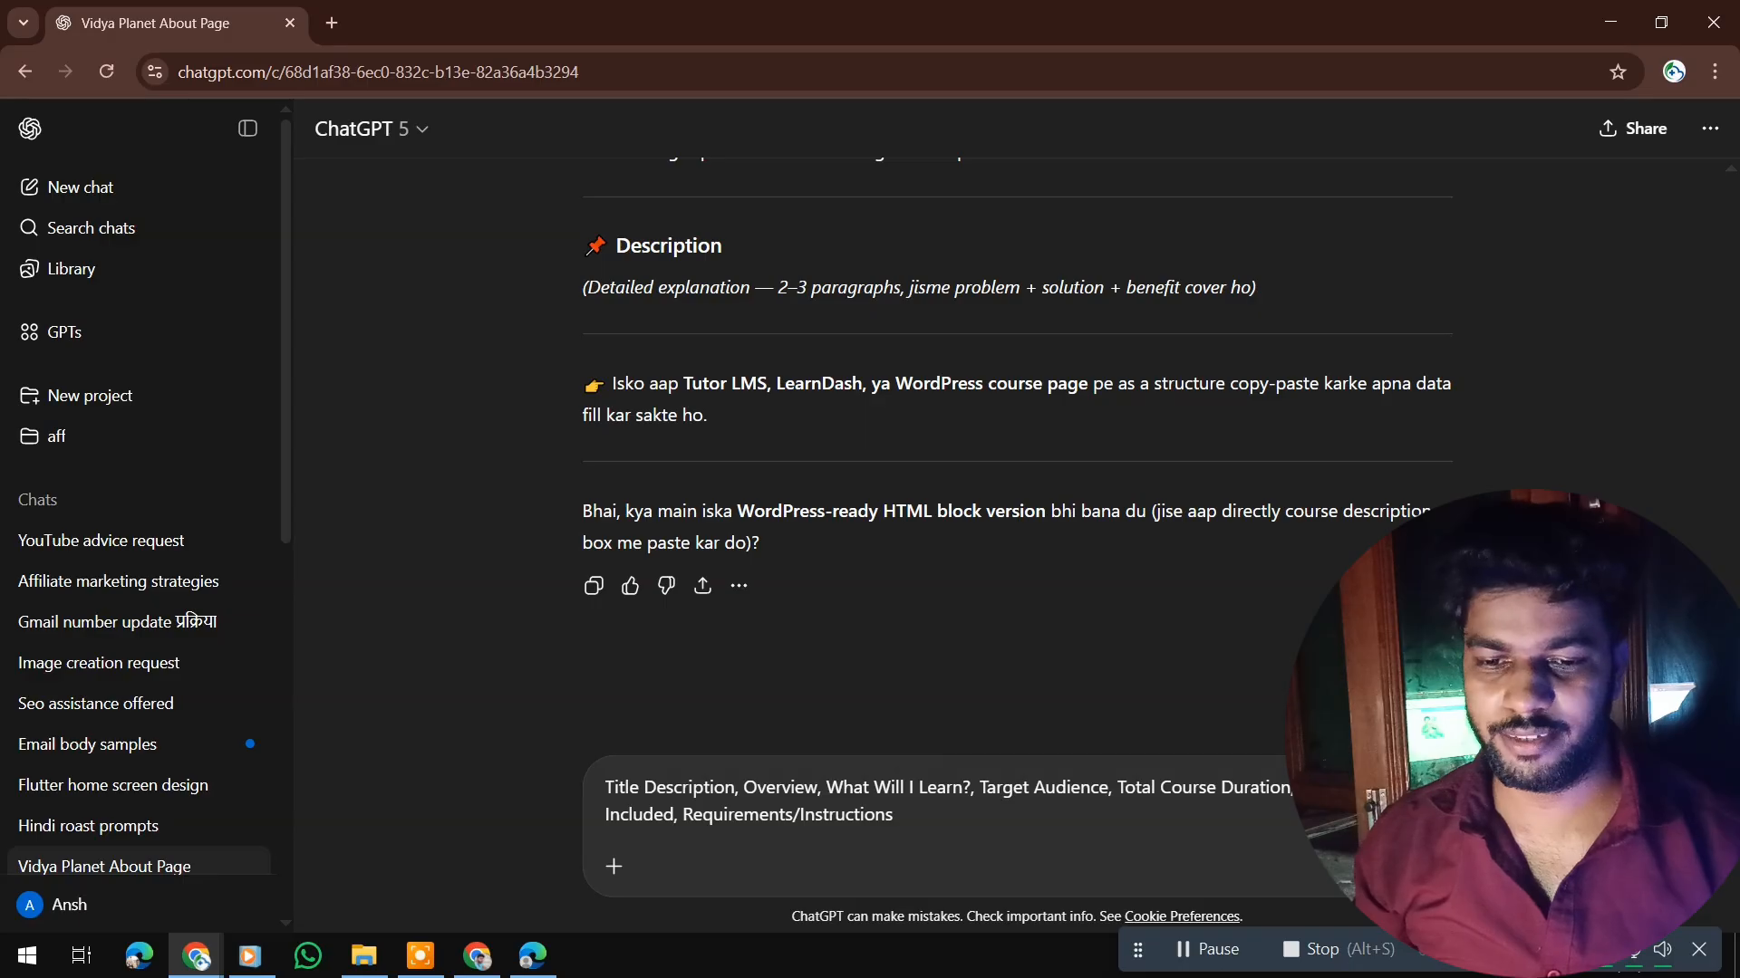
{"action": "key", "text": "Return"}
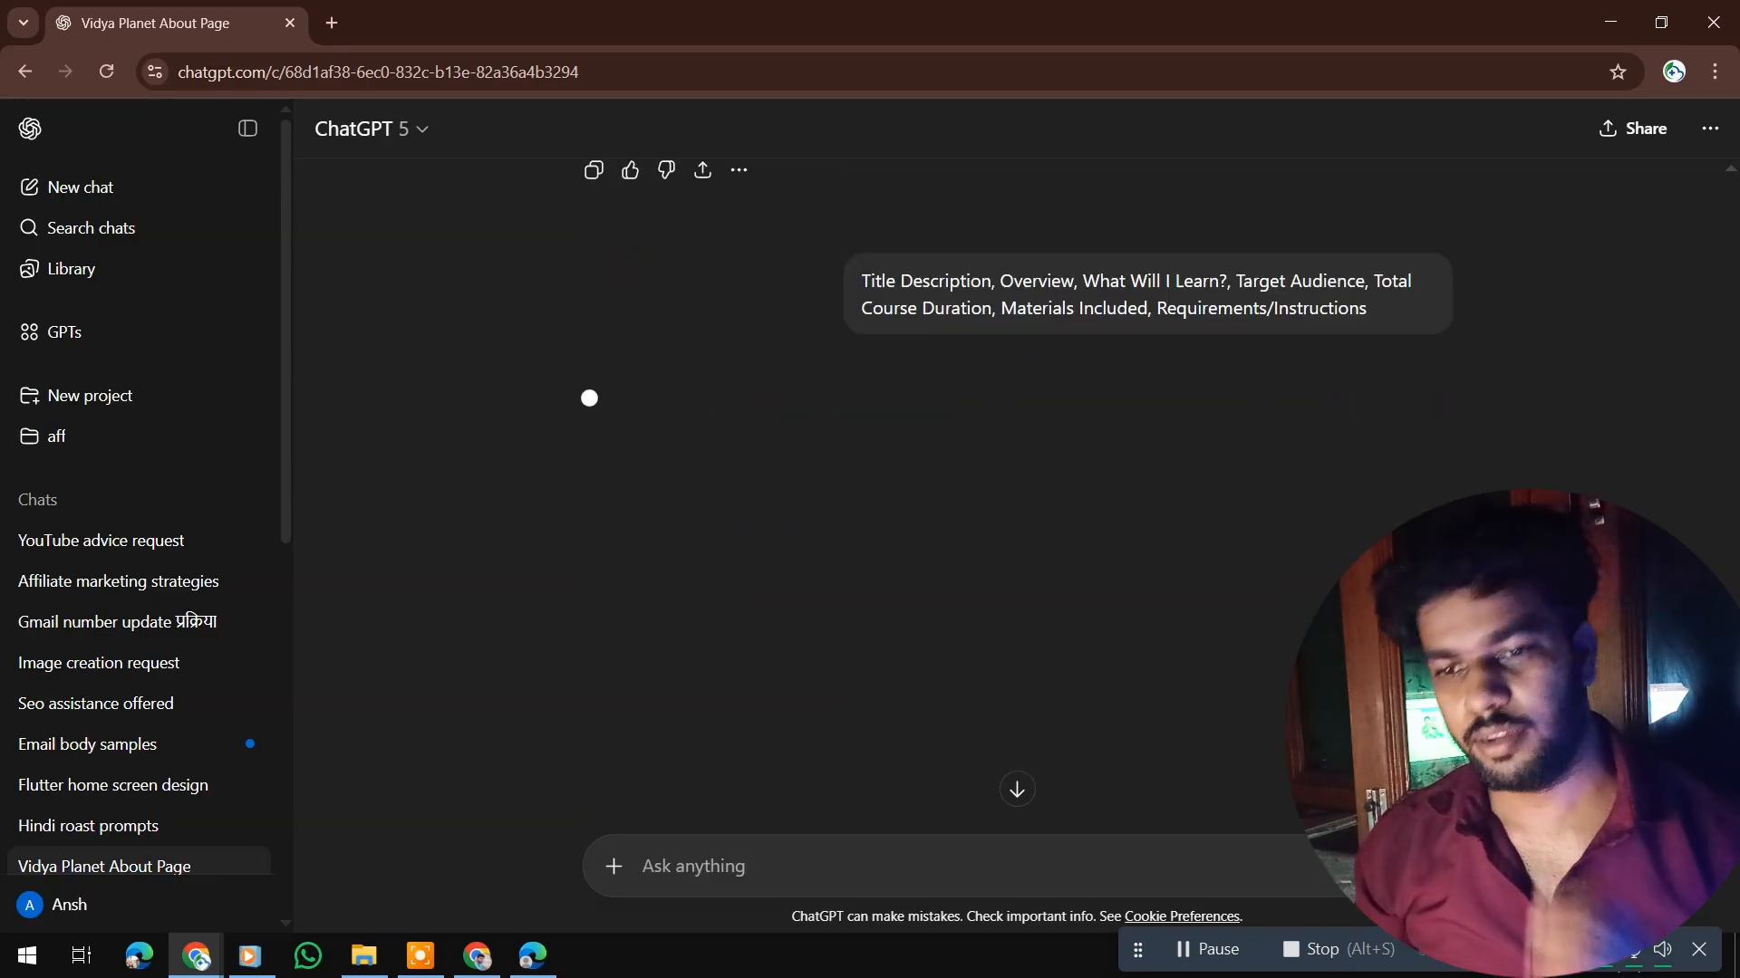
{"action": "scroll", "coordinate": [1291, 648], "scroll_direction": "down", "scroll_amount": 6}
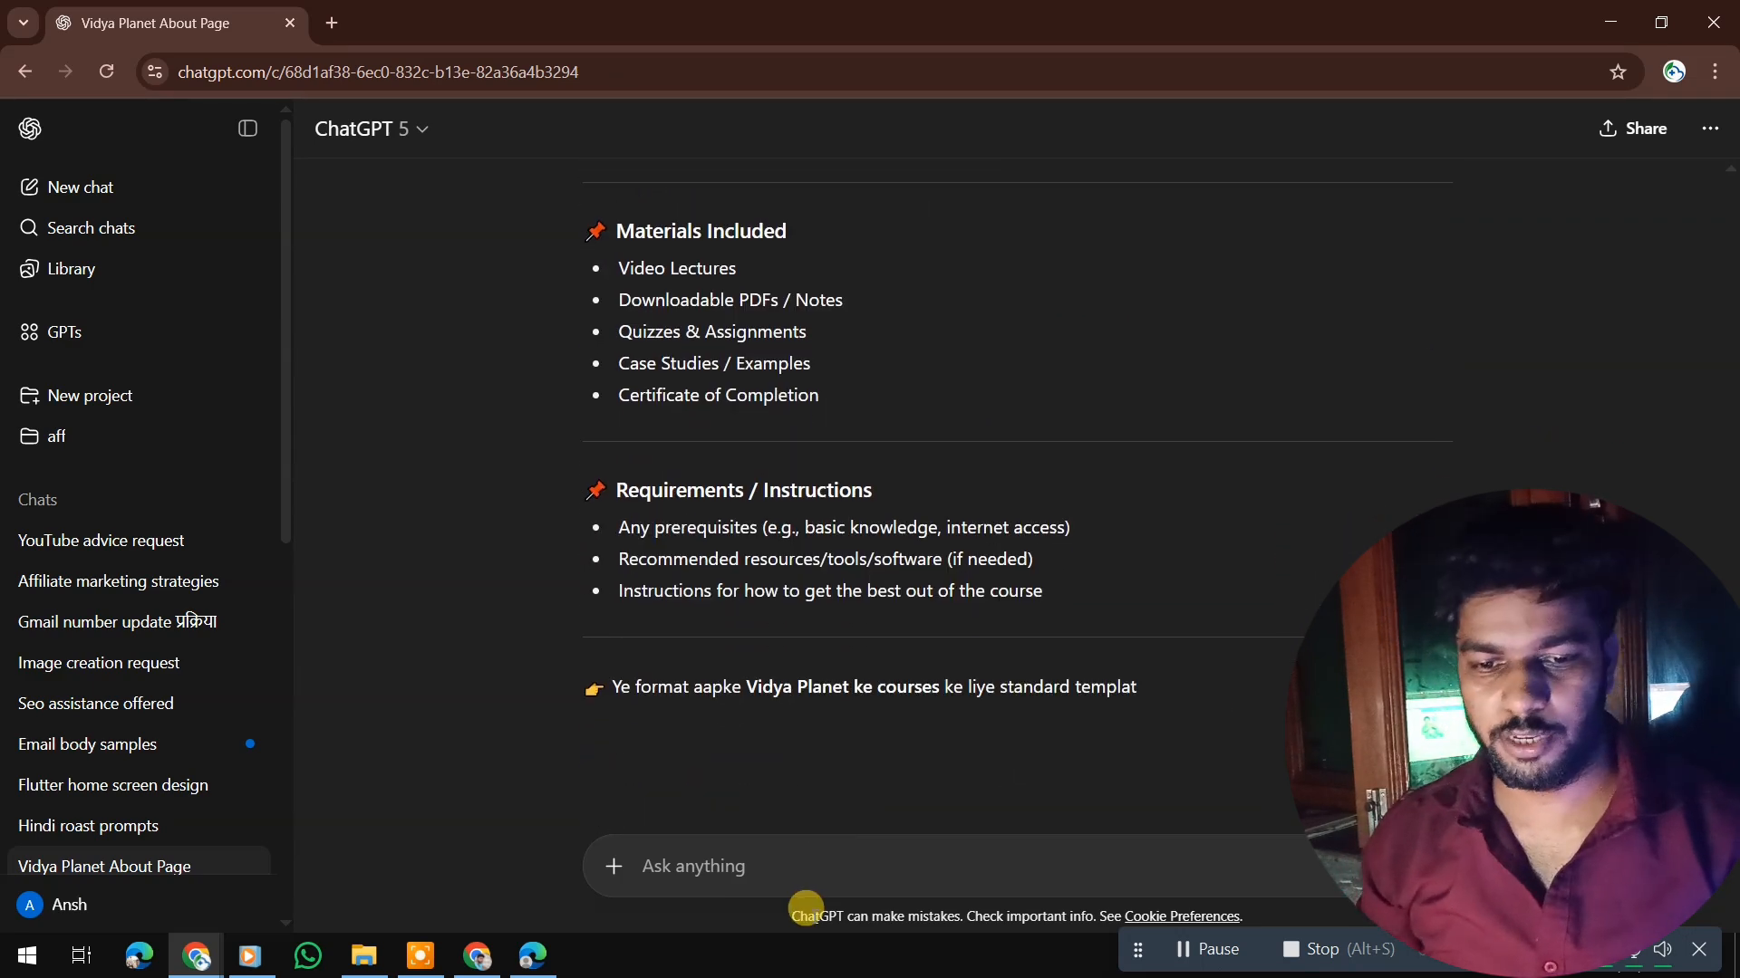
- Ask ChatGPT for a full WordPress course listing with 10 videos
{"action": "left_click", "coordinate": [807, 868]}
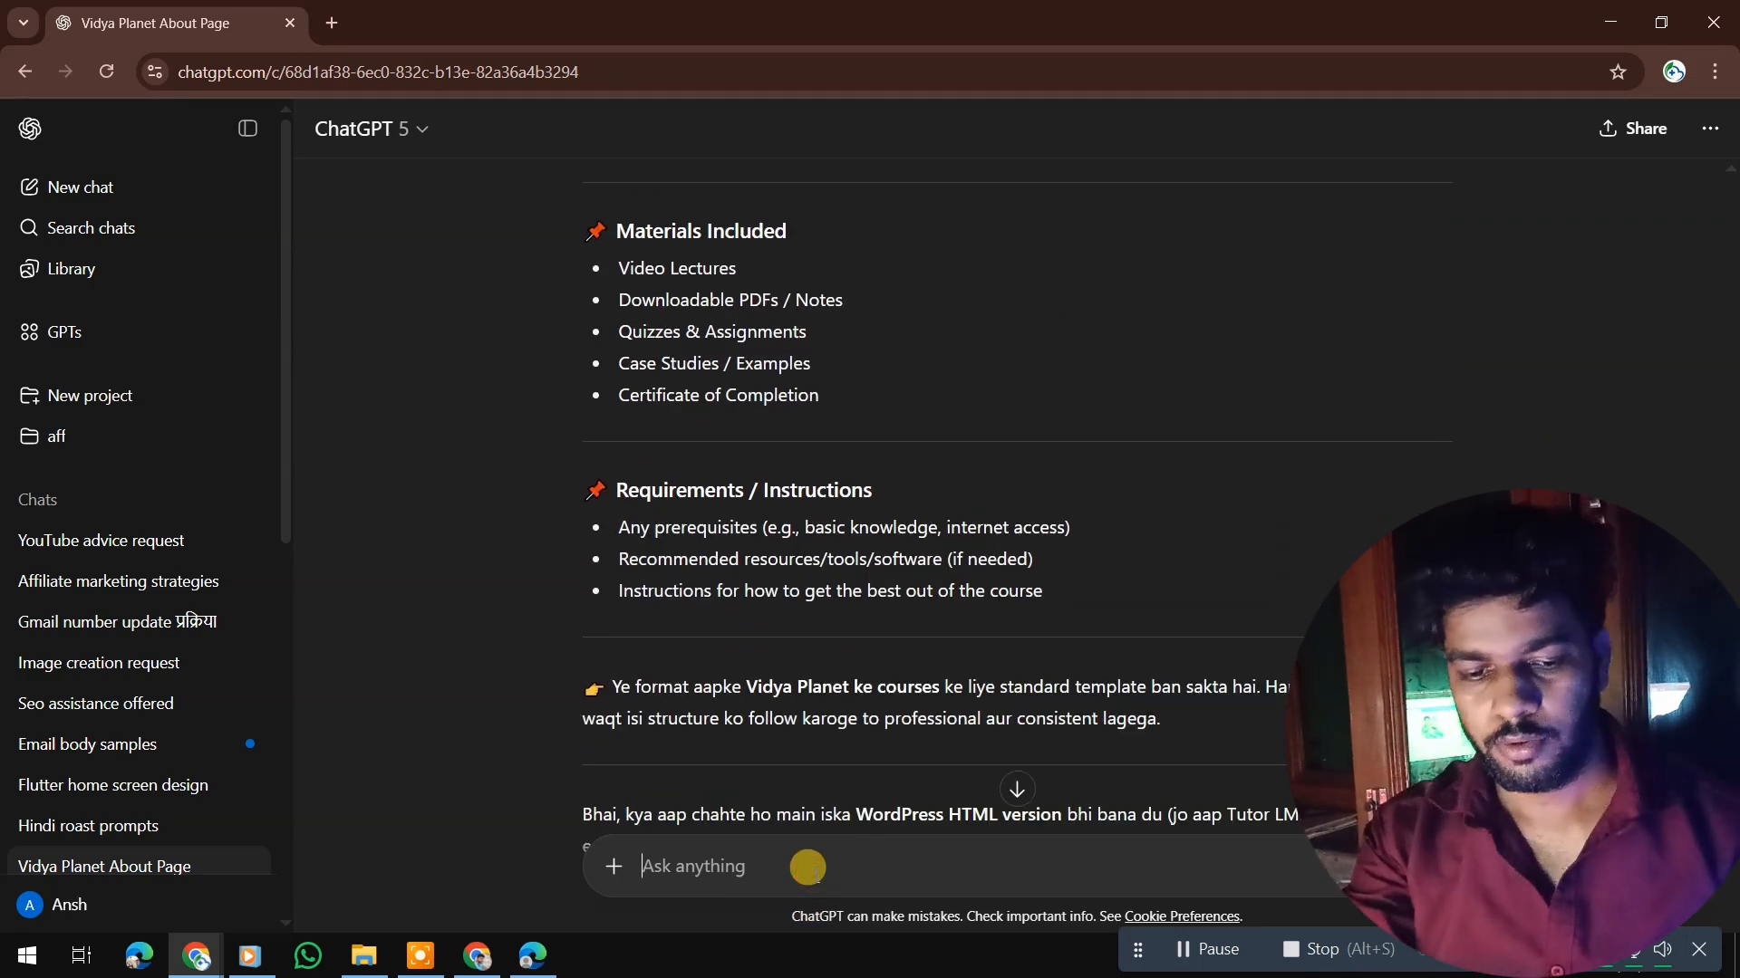
{"action": "type", "text": "foe"}
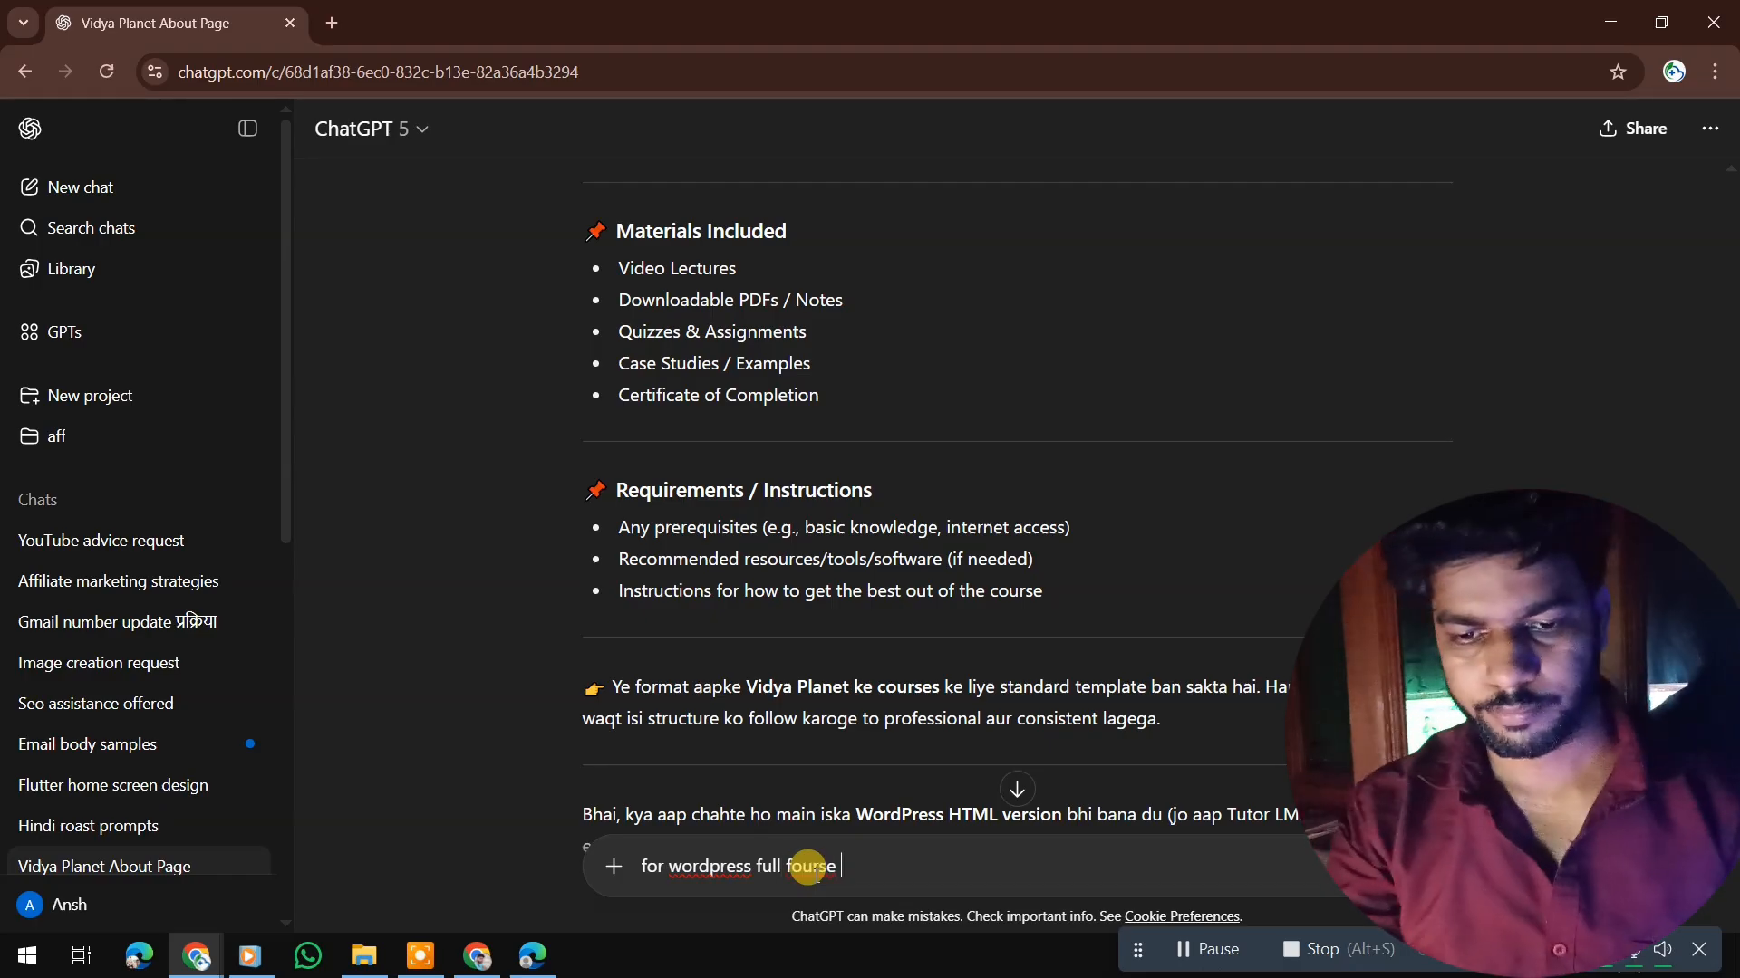
{"action": "type", "text": "l"}
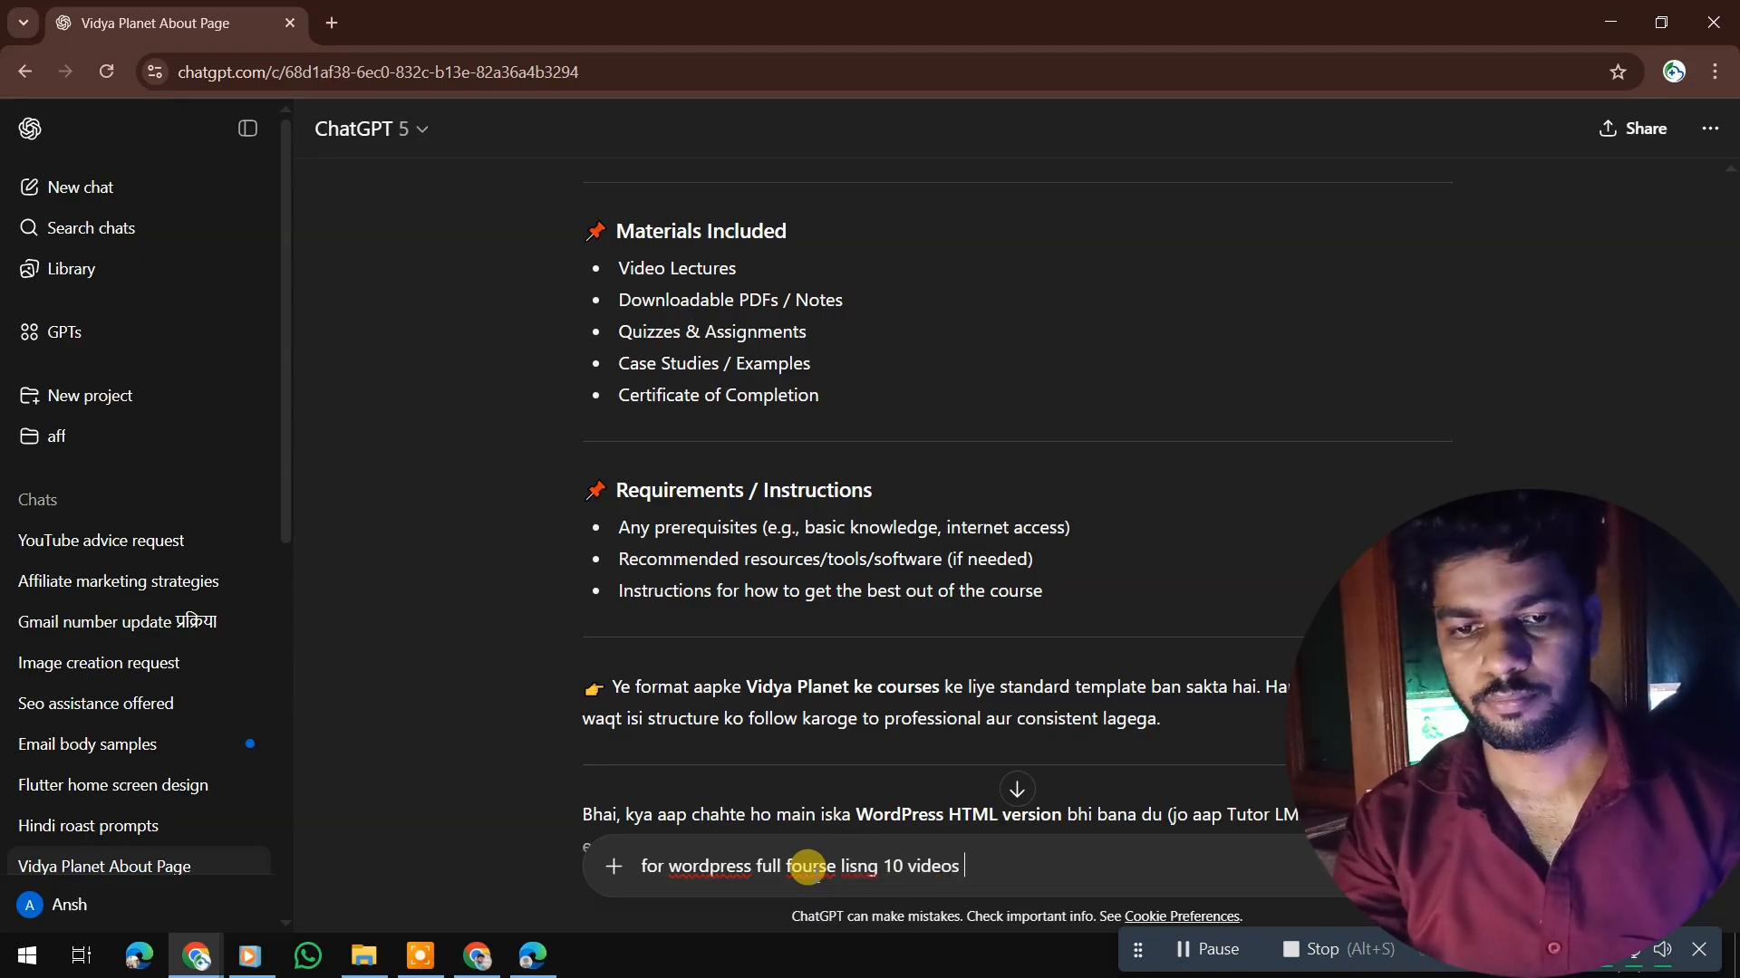
{"action": "key", "text": "Return"}
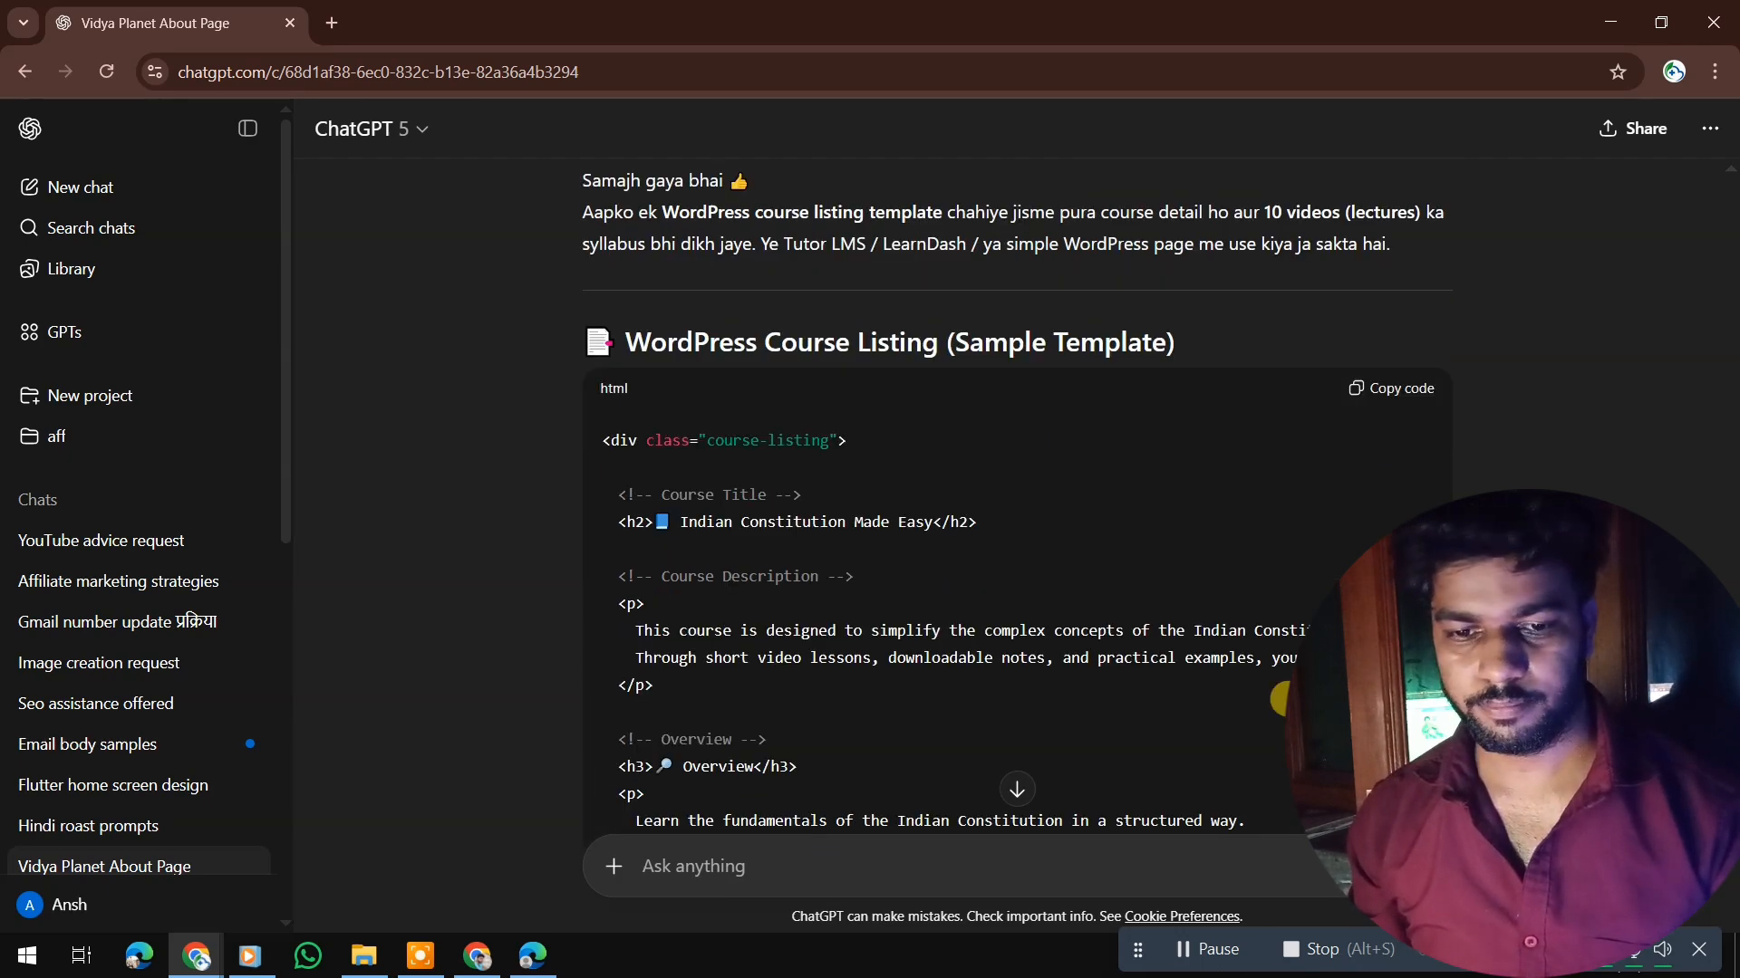
- Ask ChatGPT to give the course listing as simple chat text without notations, and review the reply
{"action": "scroll", "coordinate": [1280, 698], "scroll_direction": "down", "scroll_amount": 8}
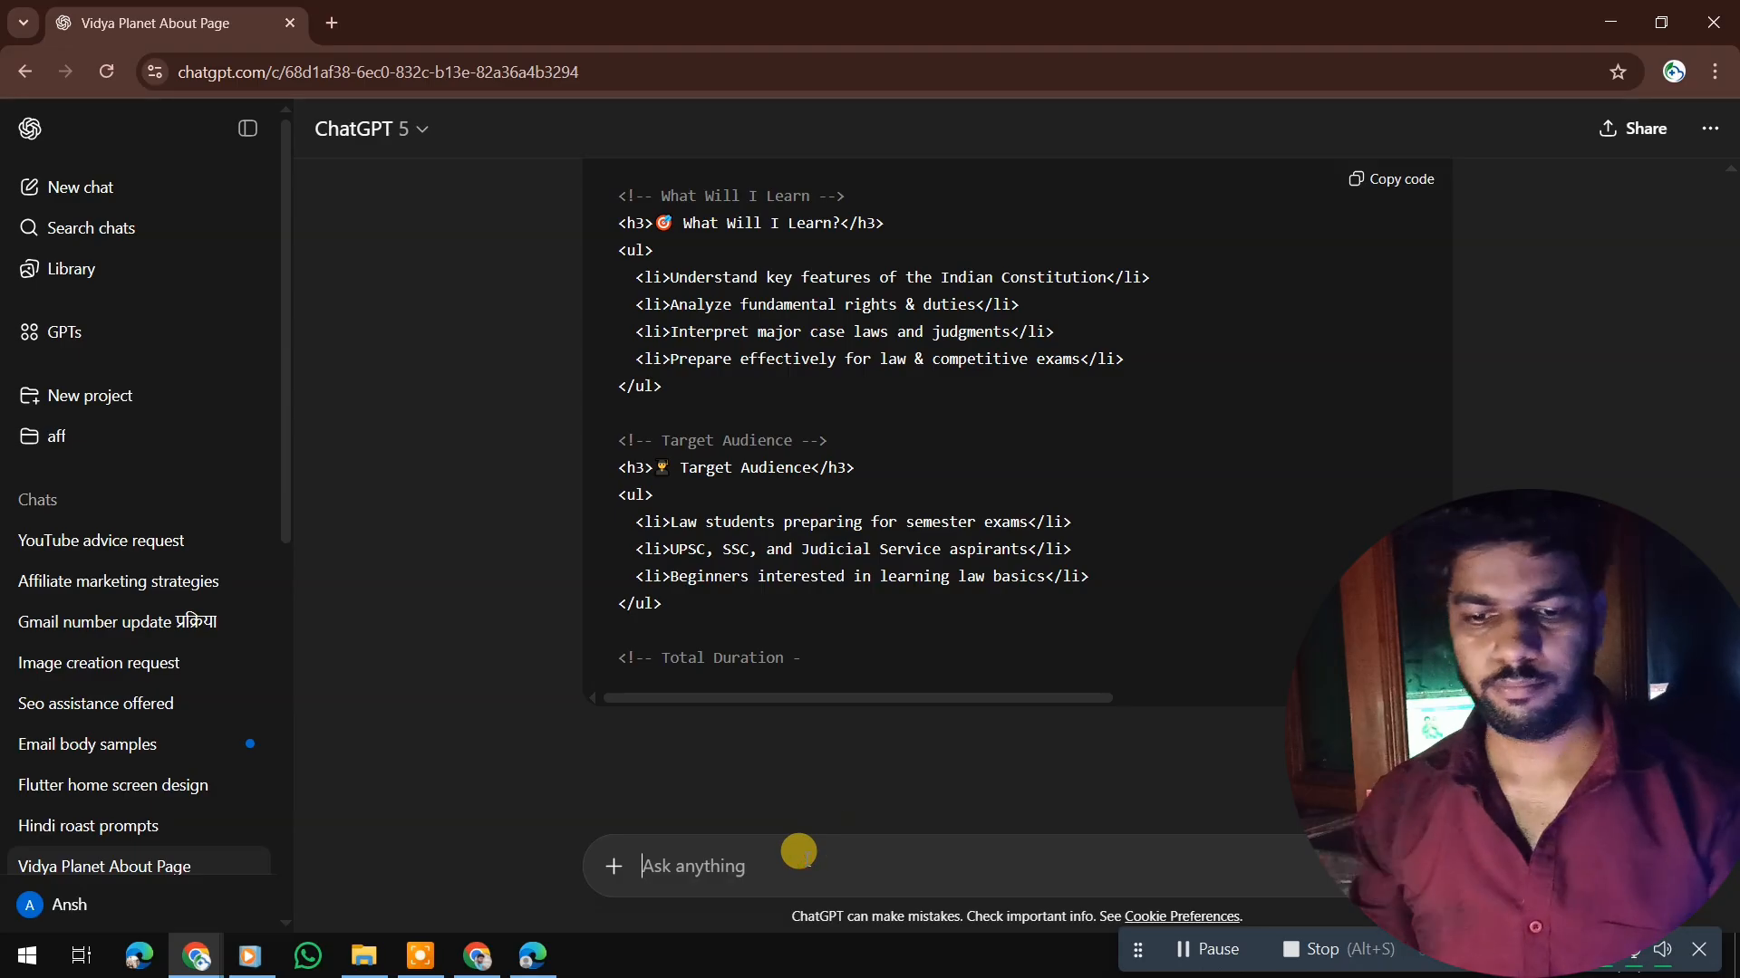
{"action": "type", "text": "in chat simplete me witou"}
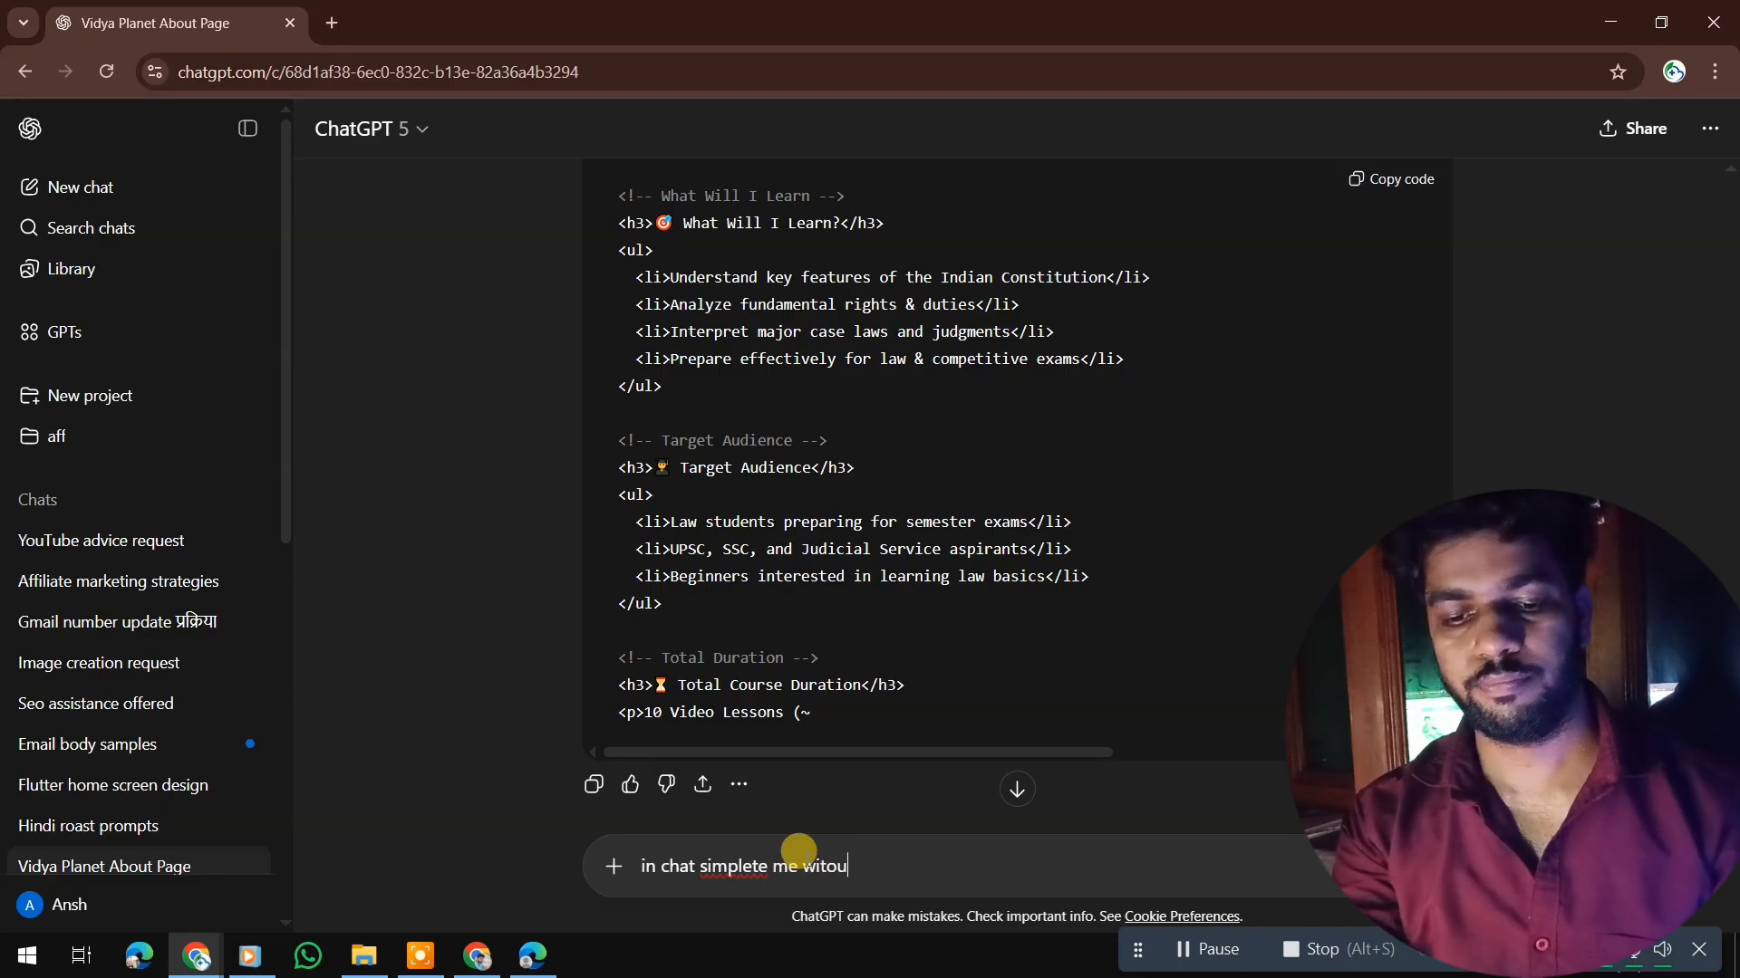
{"action": "type", "text": "note"}
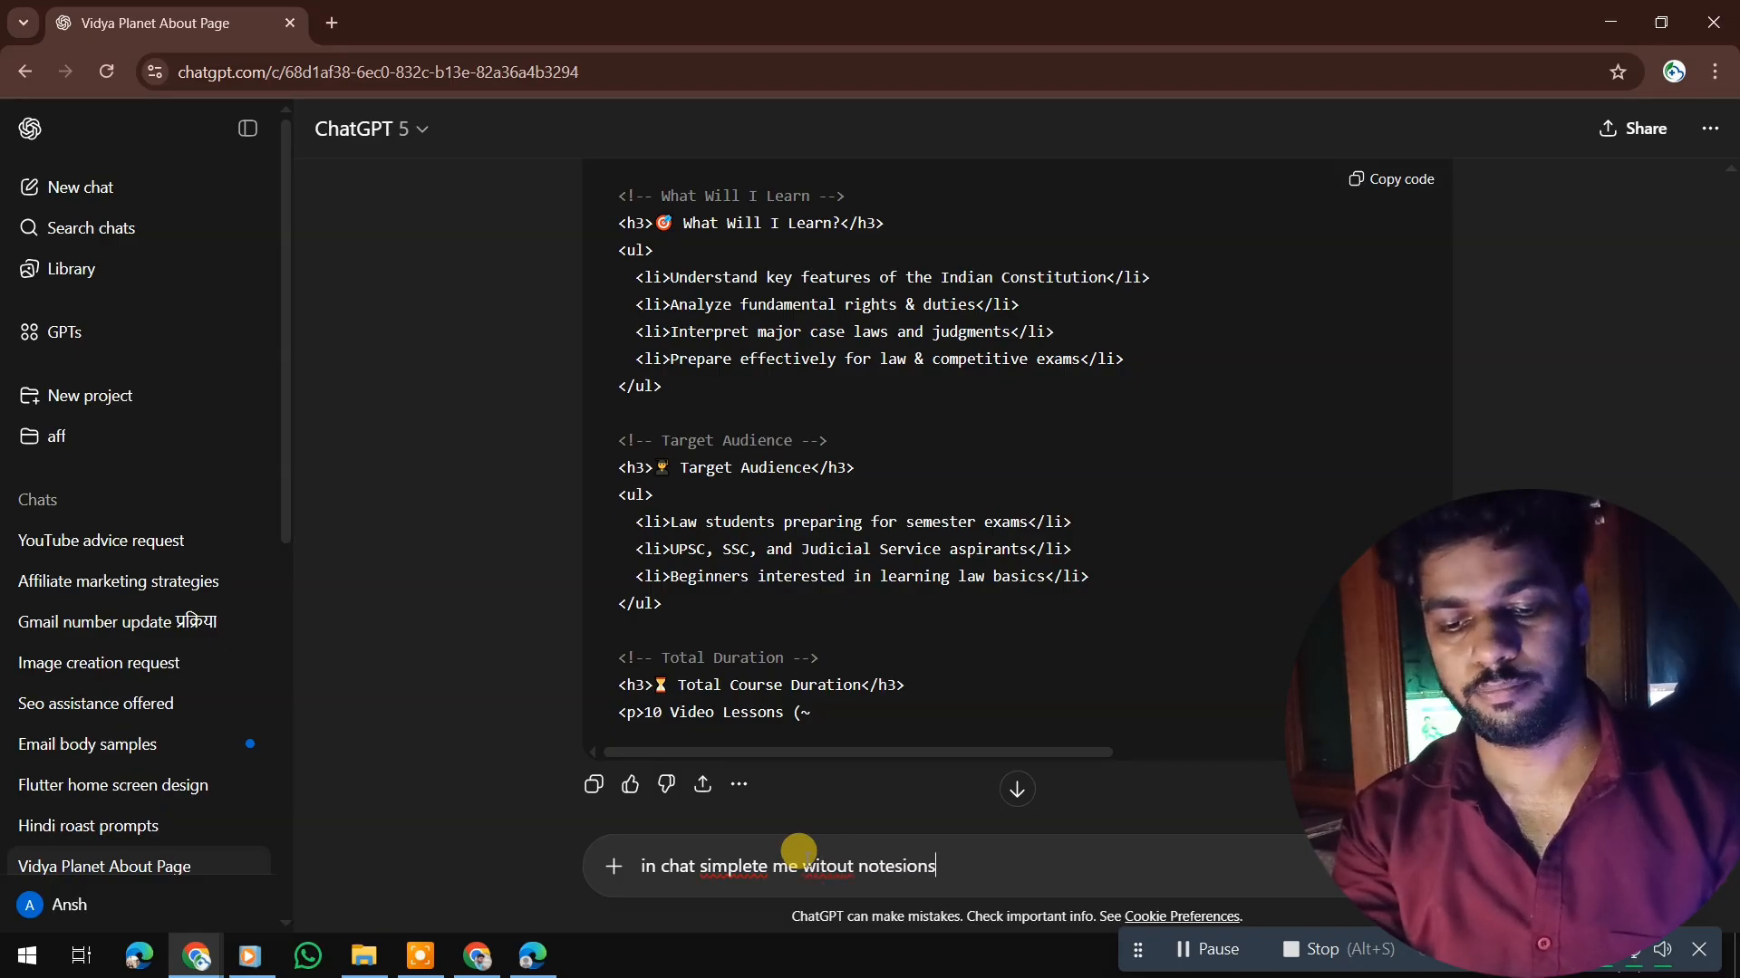
{"action": "type", "text": "sions"}
{"action": "key", "text": "Return"}
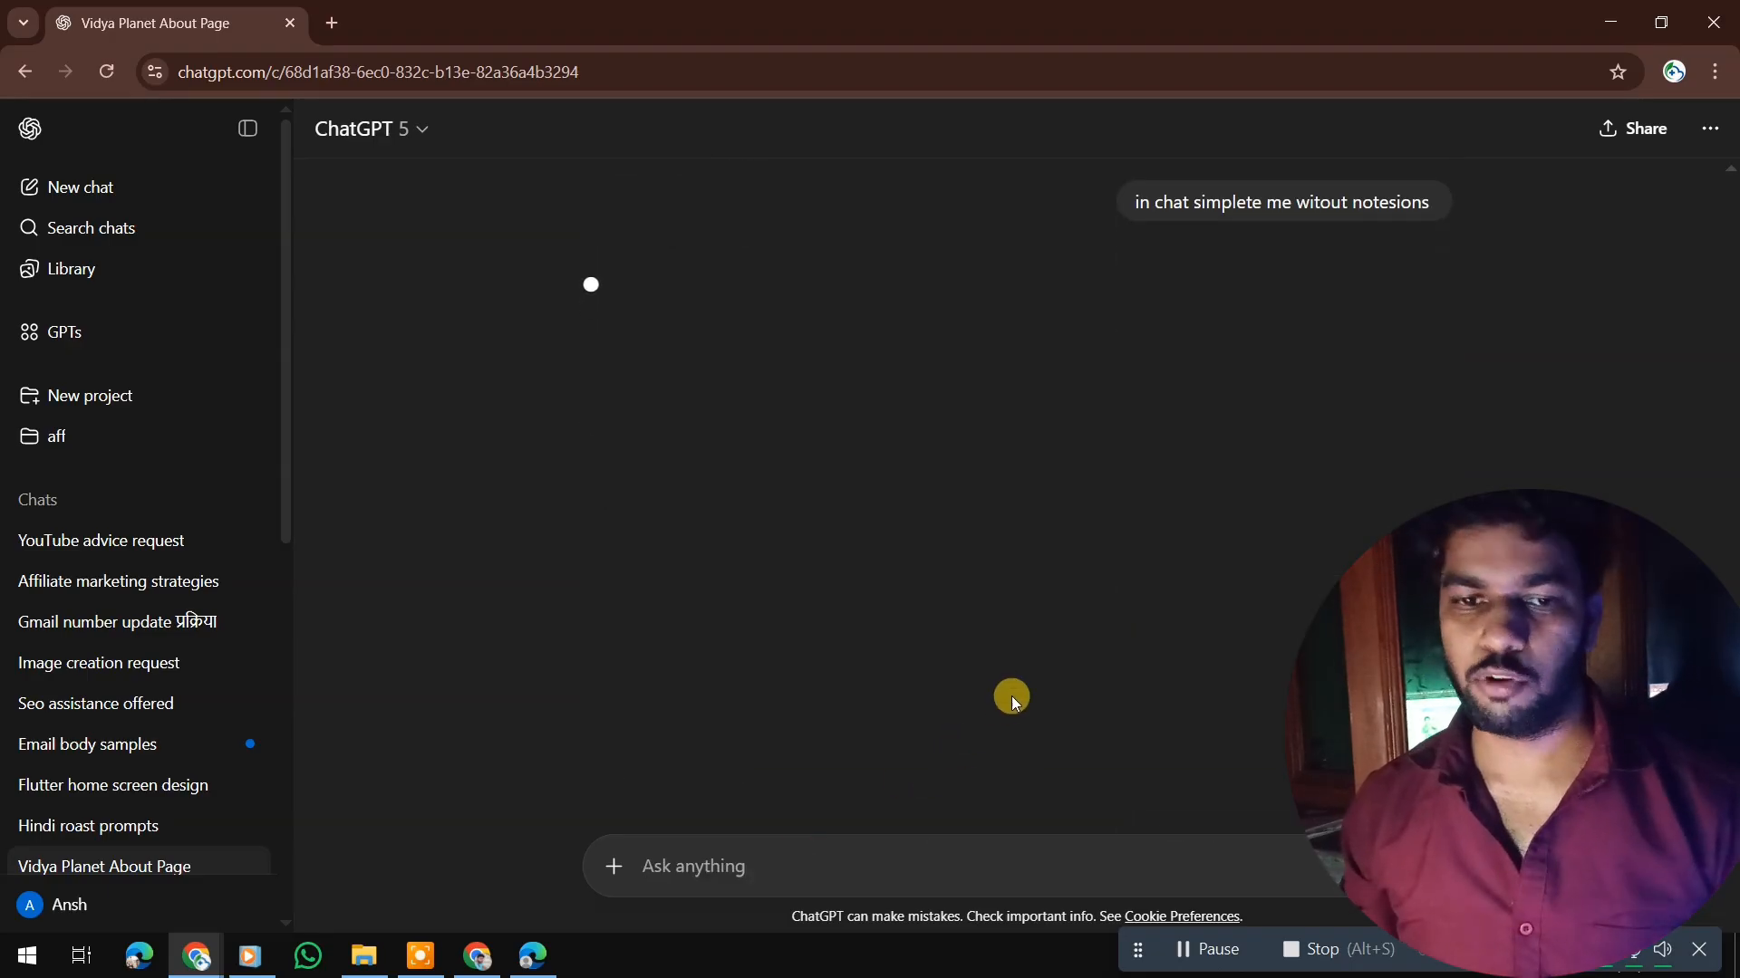
{"action": "scroll", "coordinate": [1047, 573], "scroll_direction": "down", "scroll_amount": 2}
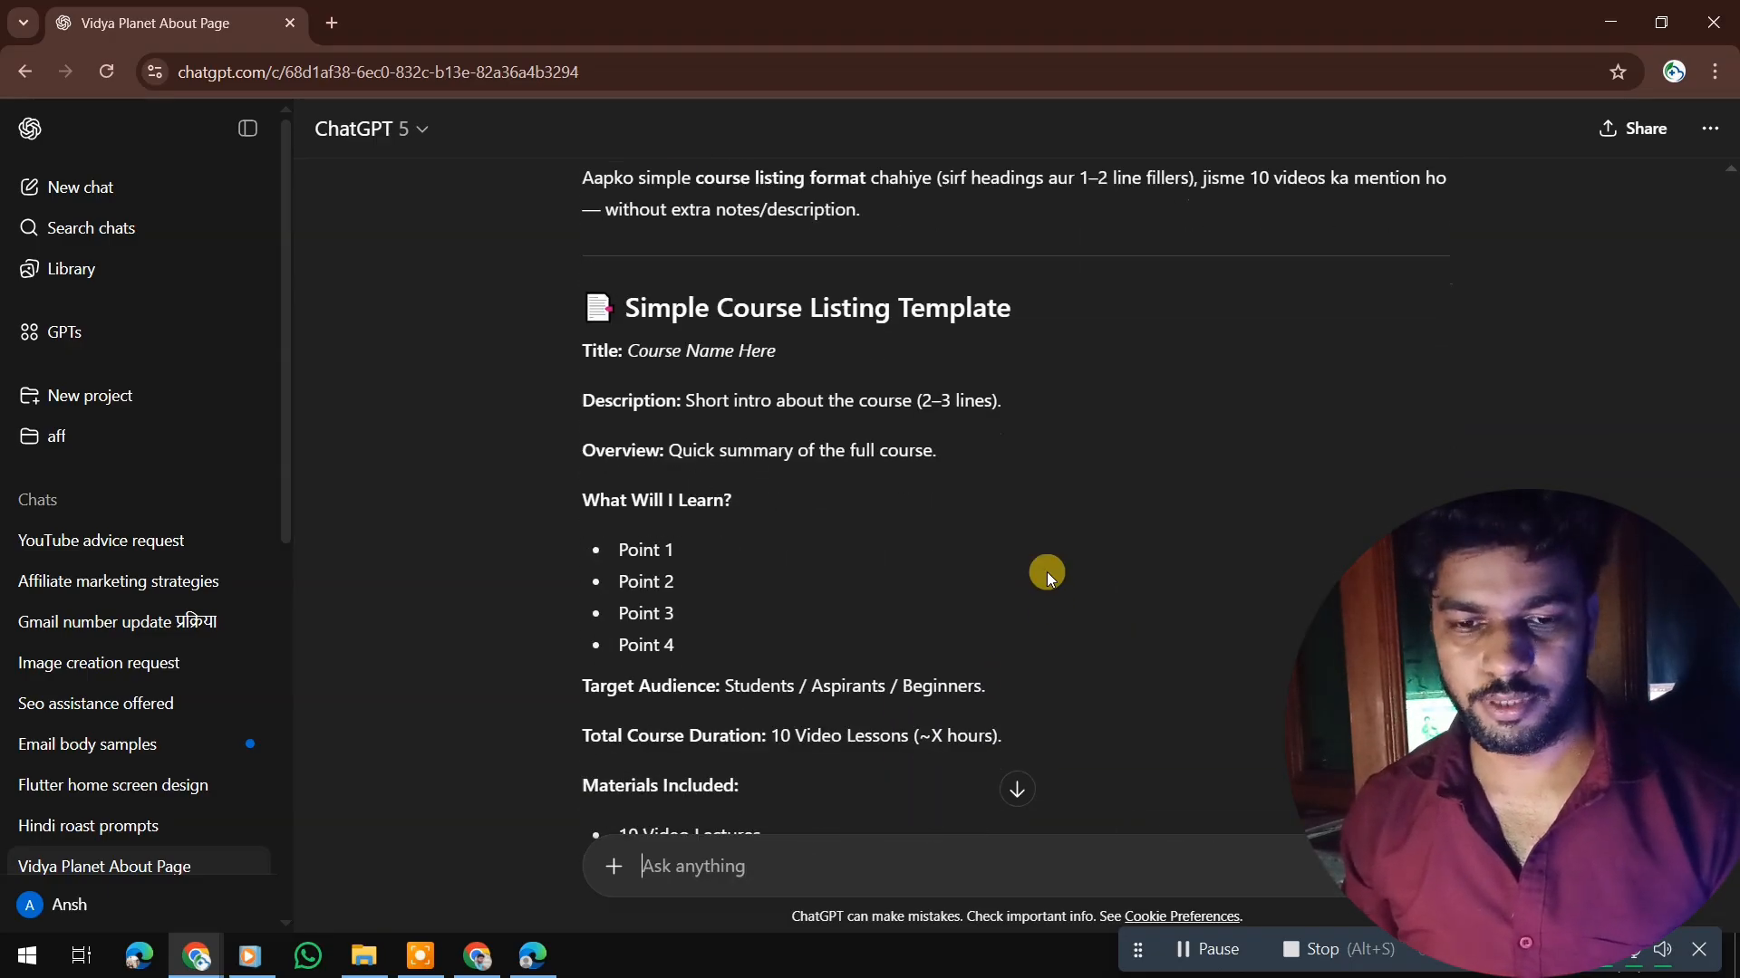
{"action": "scroll", "coordinate": [1047, 572], "scroll_direction": "down", "scroll_amount": 5}
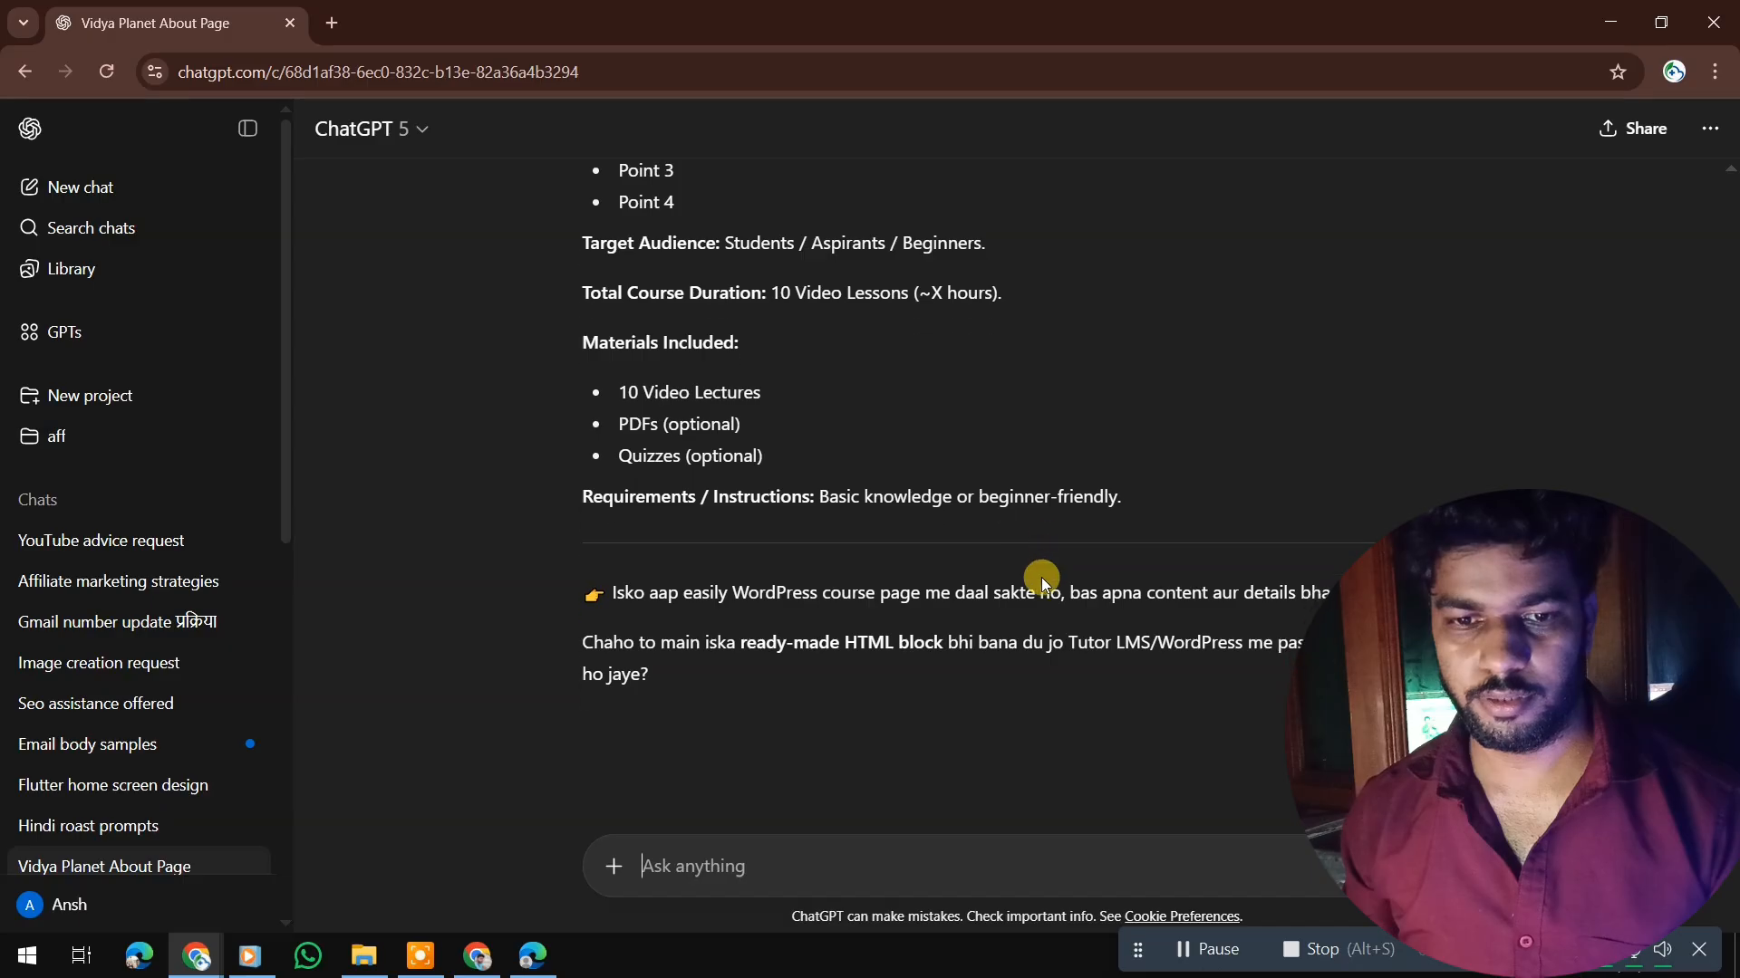
{"action": "scroll", "coordinate": [997, 534], "scroll_direction": "up", "scroll_amount": 10}
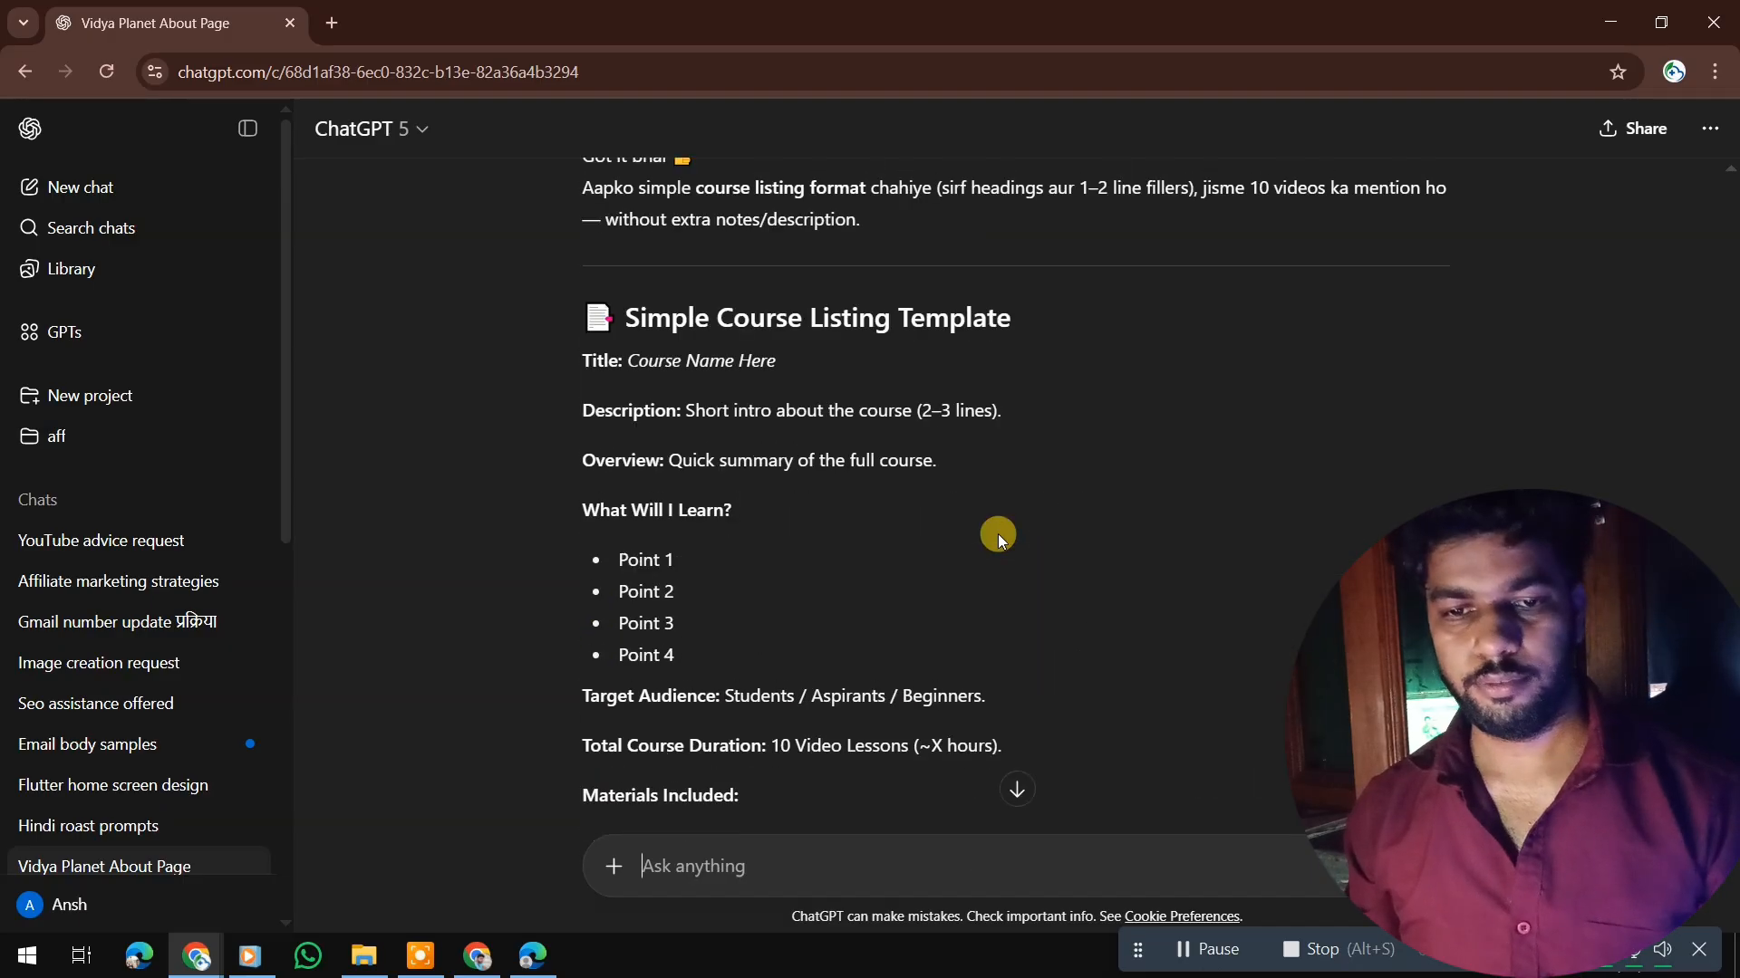
{"action": "scroll", "coordinate": [997, 535], "scroll_direction": "down", "scroll_amount": 10}
{"action": "scroll", "coordinate": [998, 535], "scroll_direction": "up", "scroll_amount": 8}
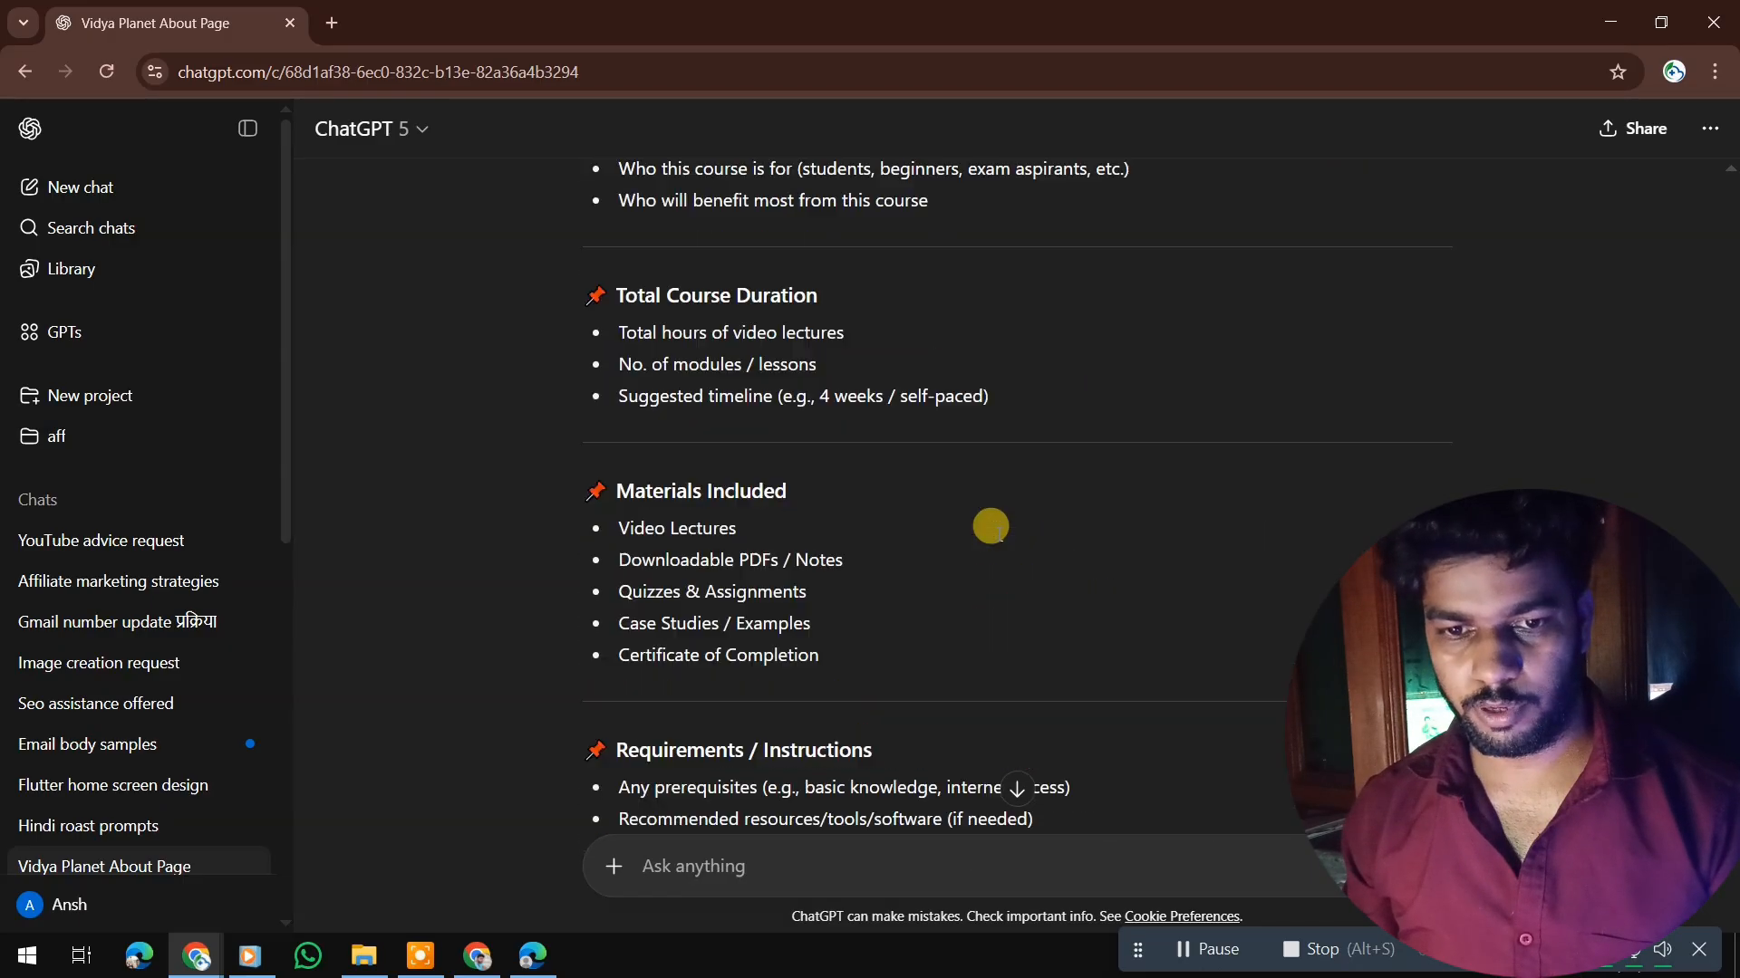
- Edit the earlier course-headings prompt by adding "make for wordpress website building" and resend it
{"action": "scroll", "coordinate": [998, 535], "scroll_direction": "up", "scroll_amount": 4}
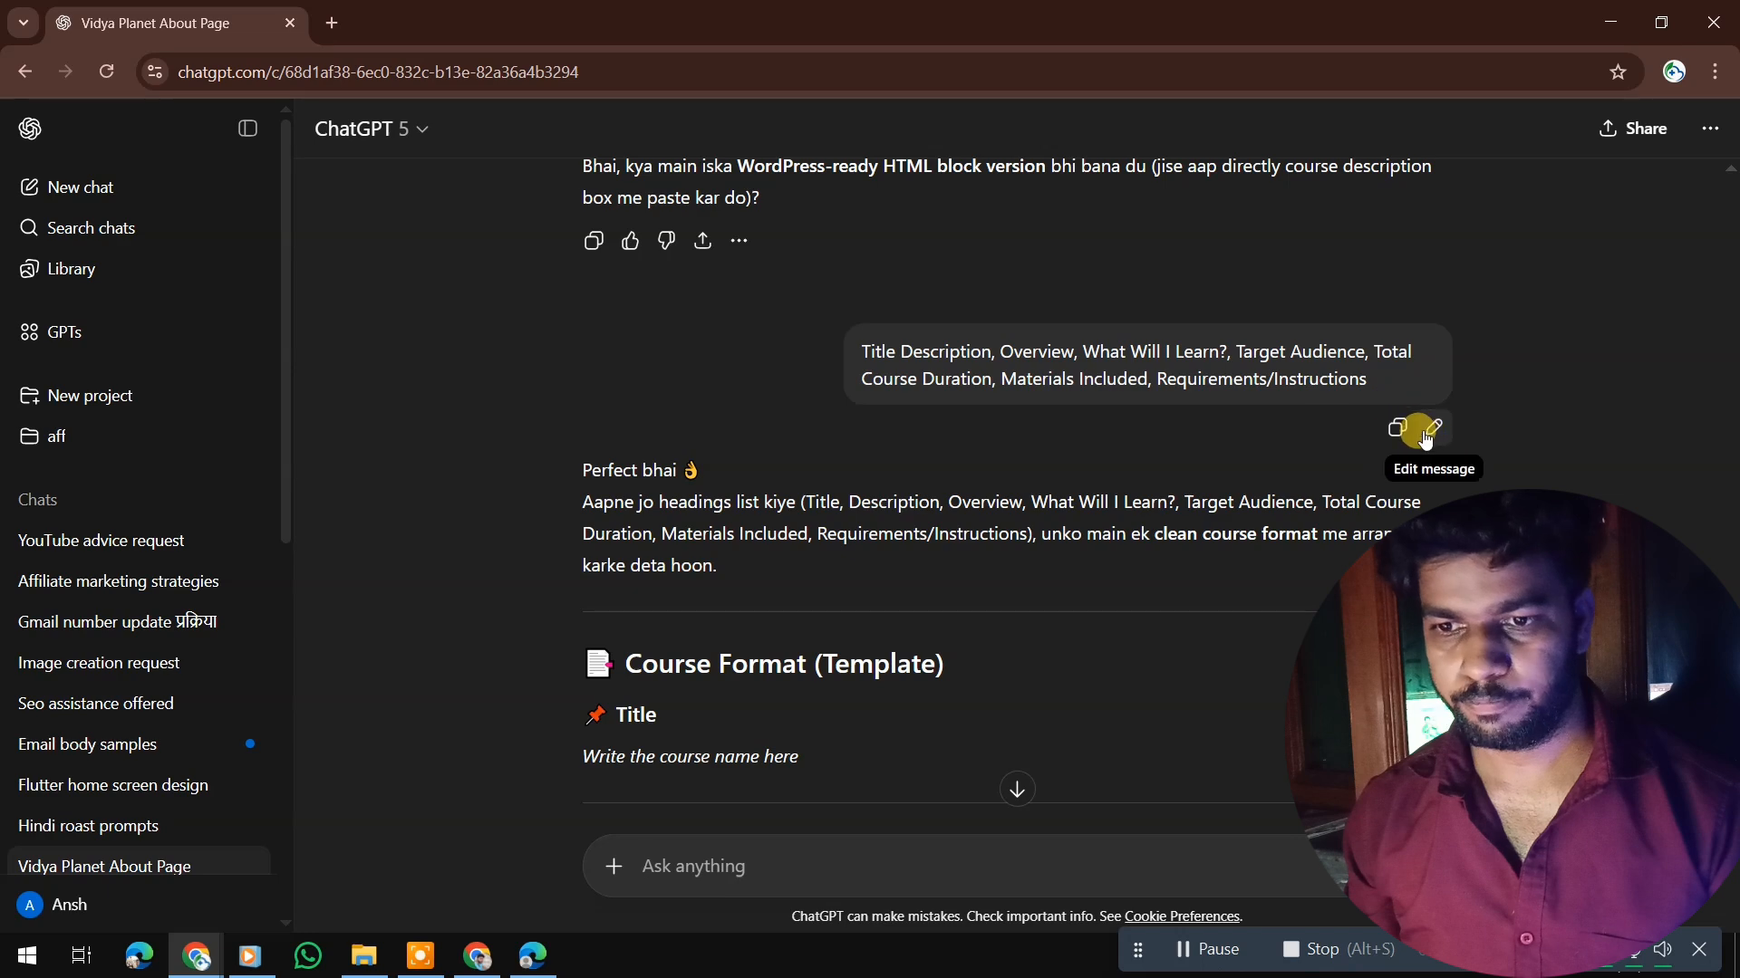
{"action": "left_click", "coordinate": [1397, 427]}
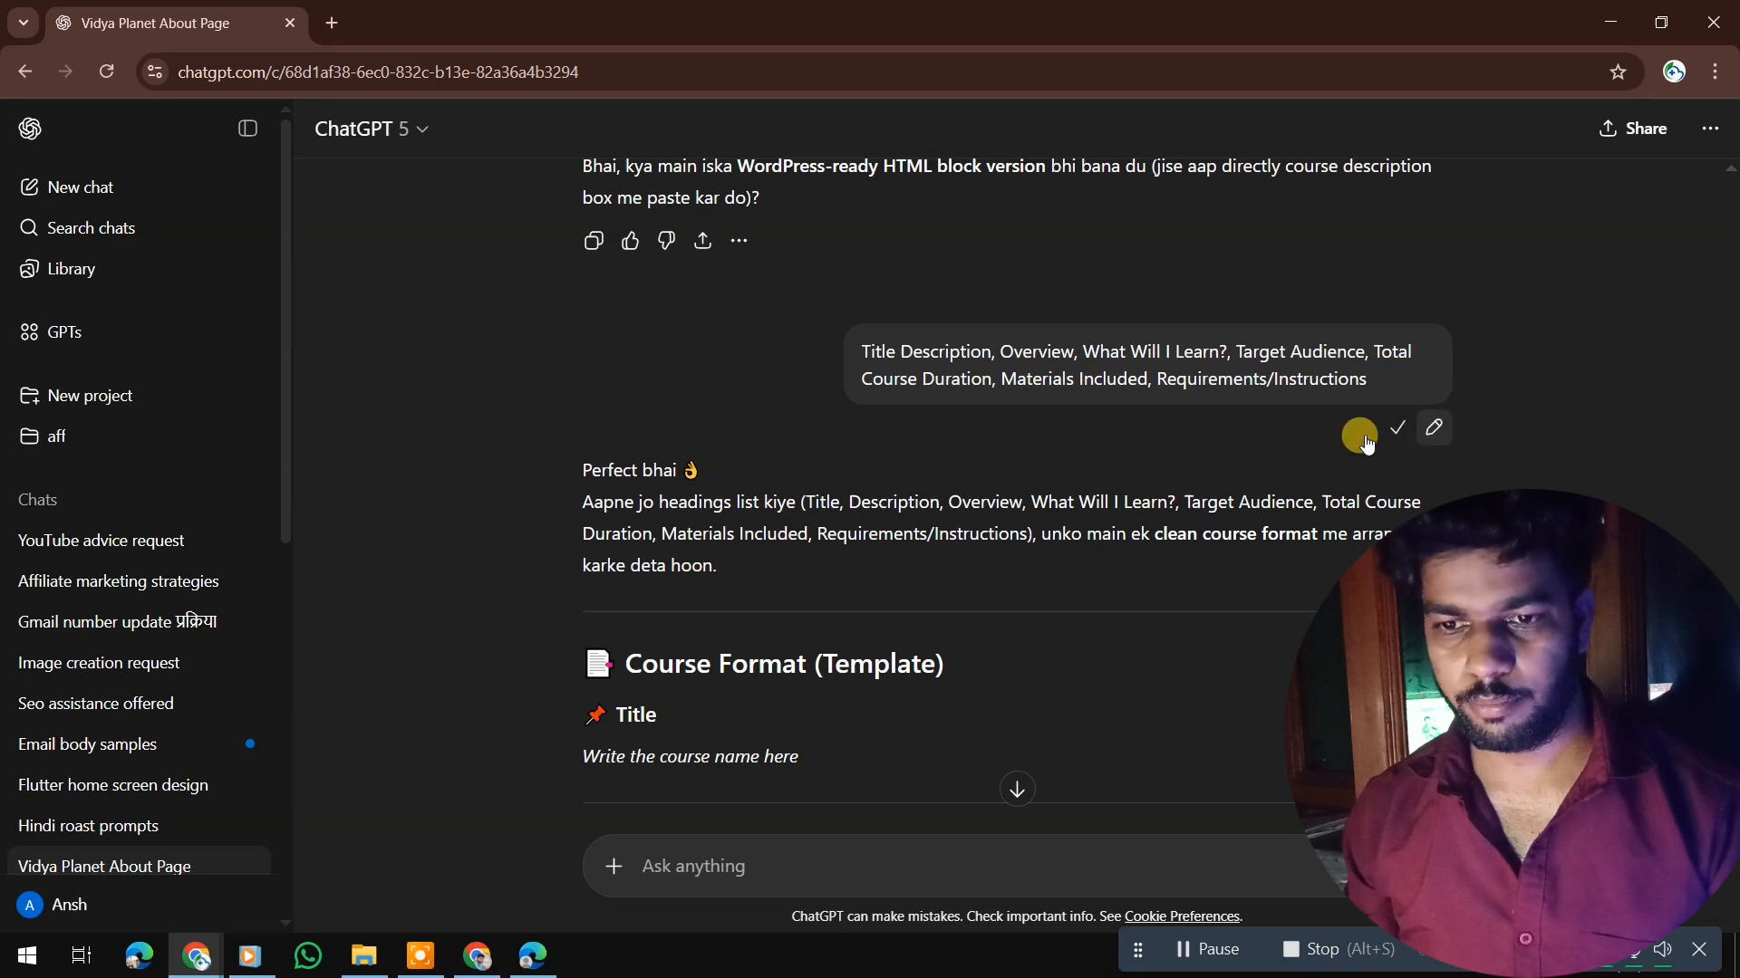
{"action": "left_click", "coordinate": [1432, 428]}
{"action": "type", "text": "make for"}
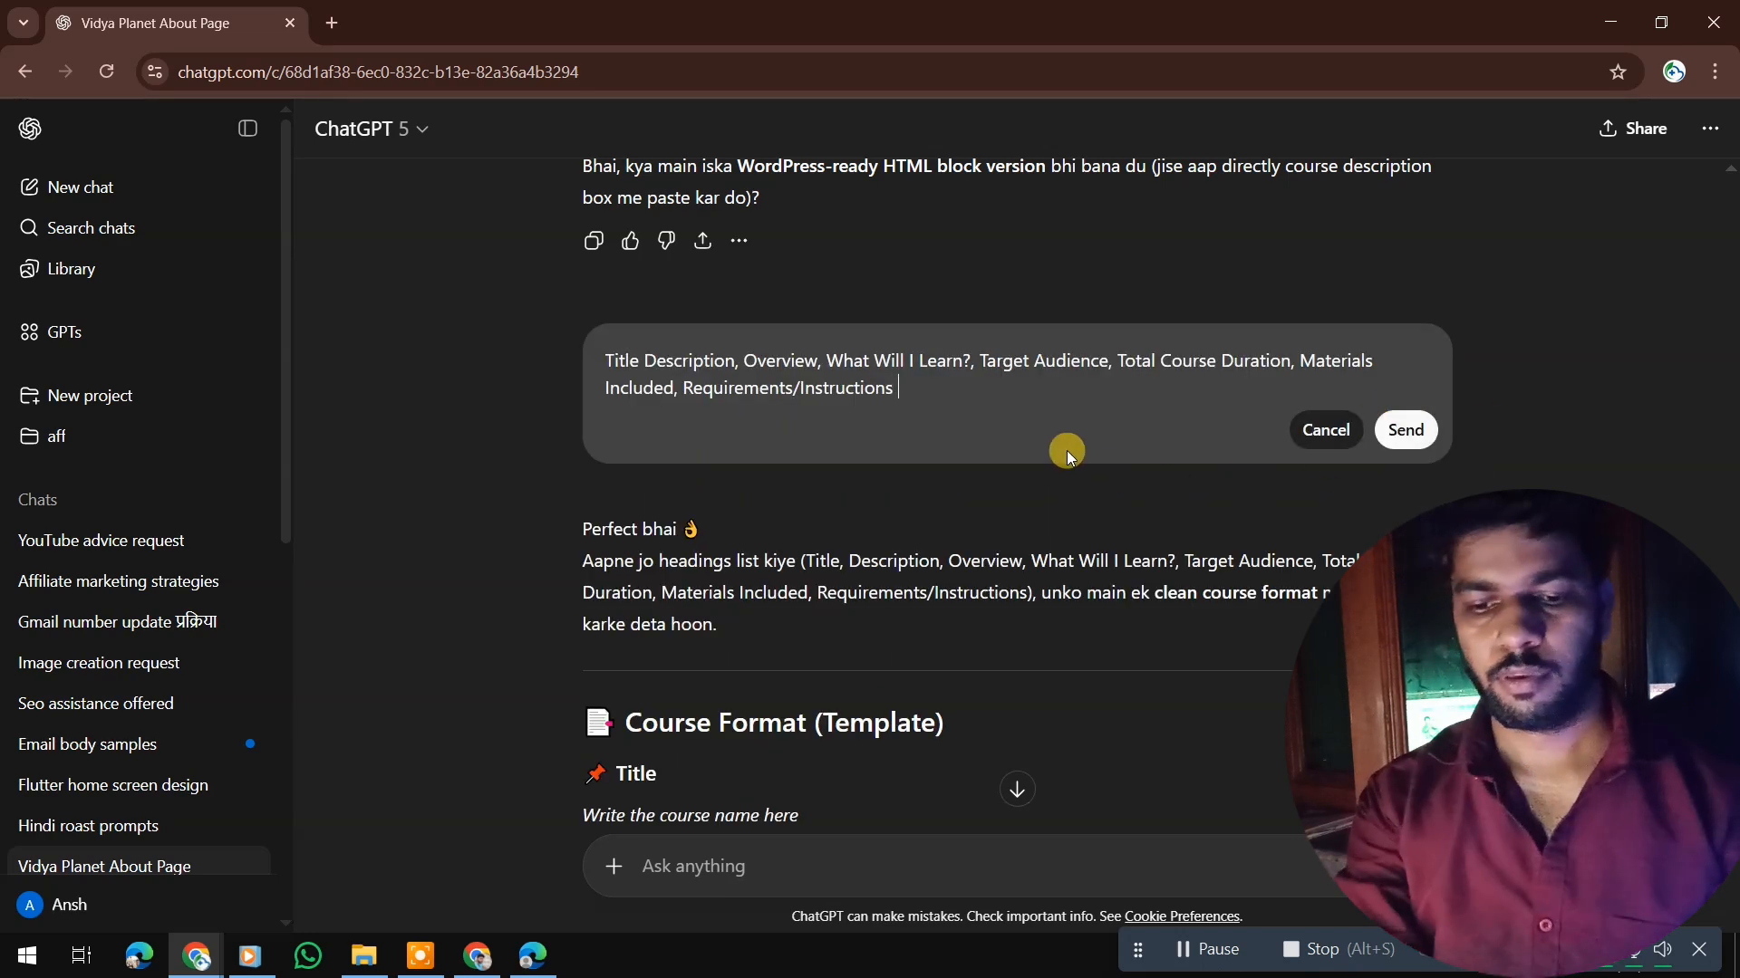
{"action": "type", "text": " wordp"}
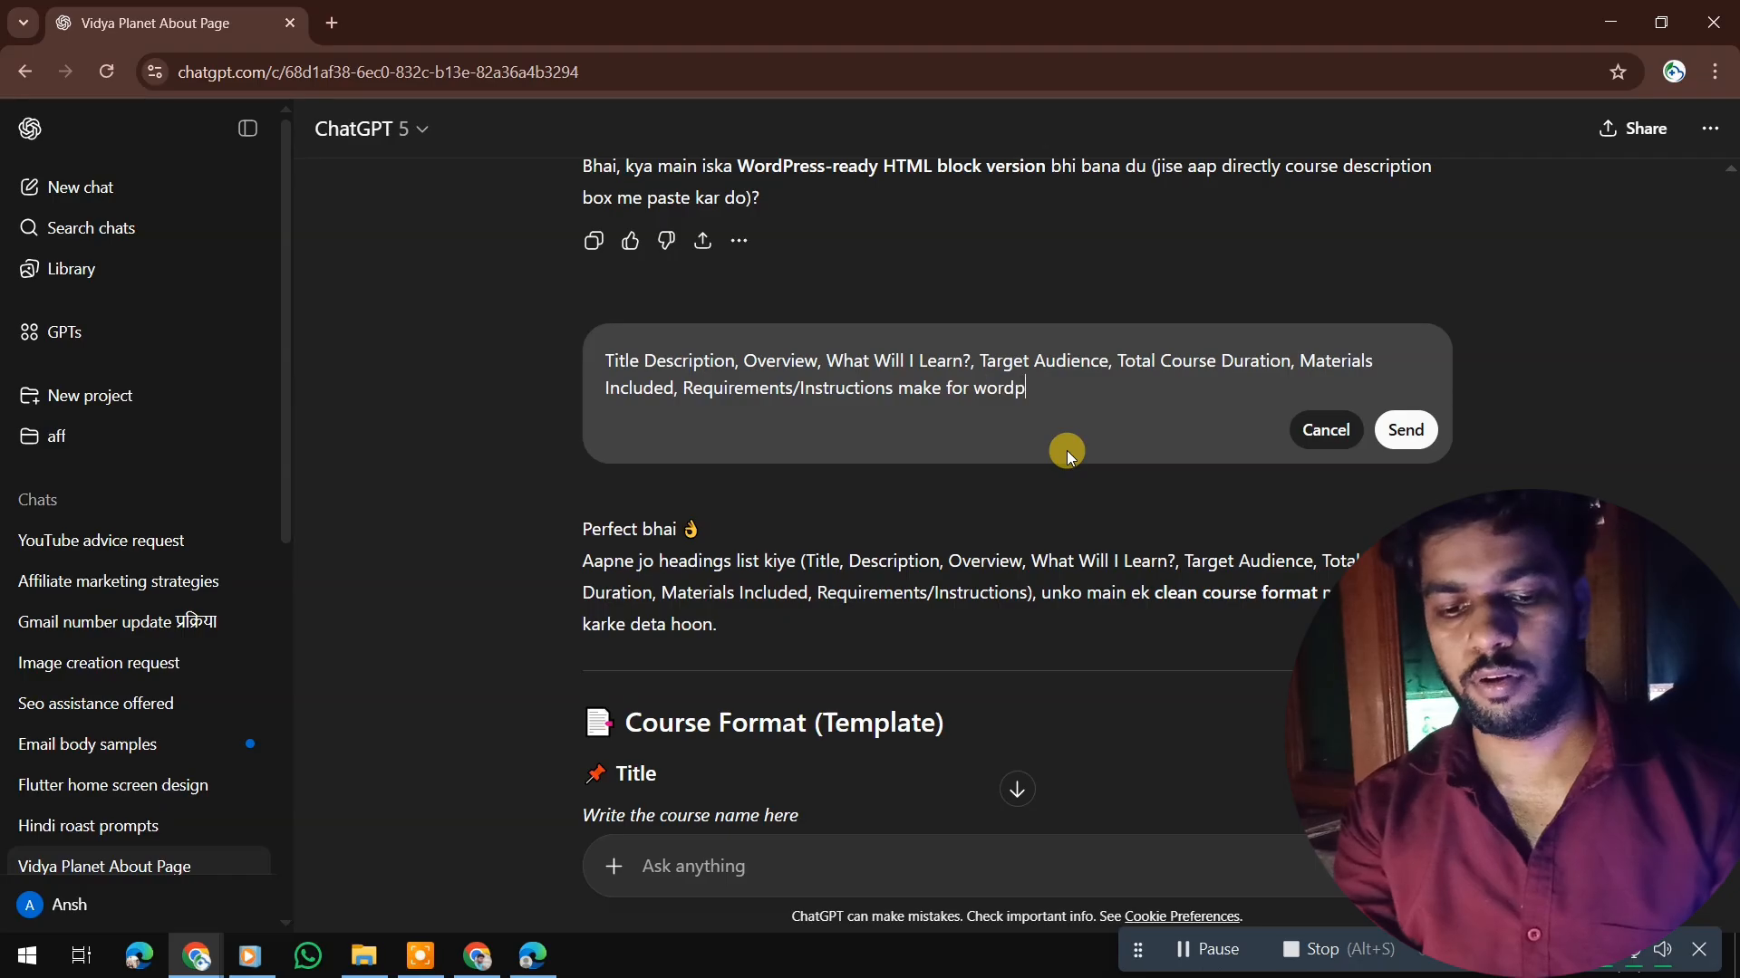
{"action": "type", "text": "ress "}
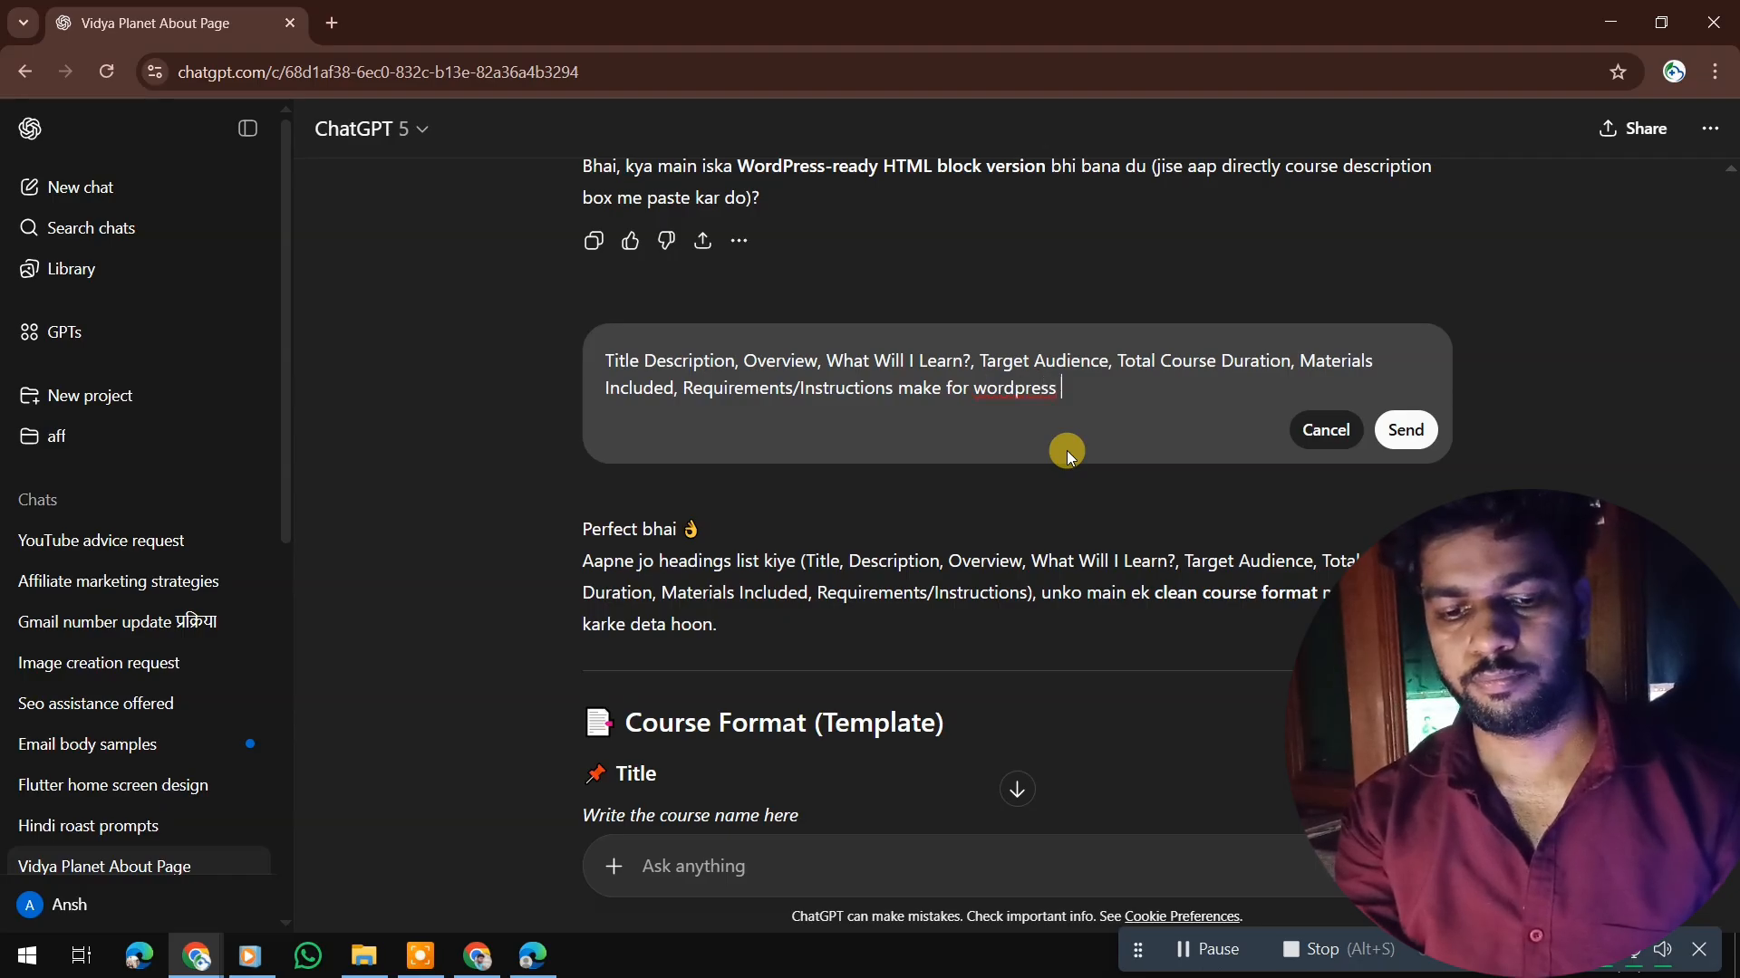
{"action": "type", "text": "website"}
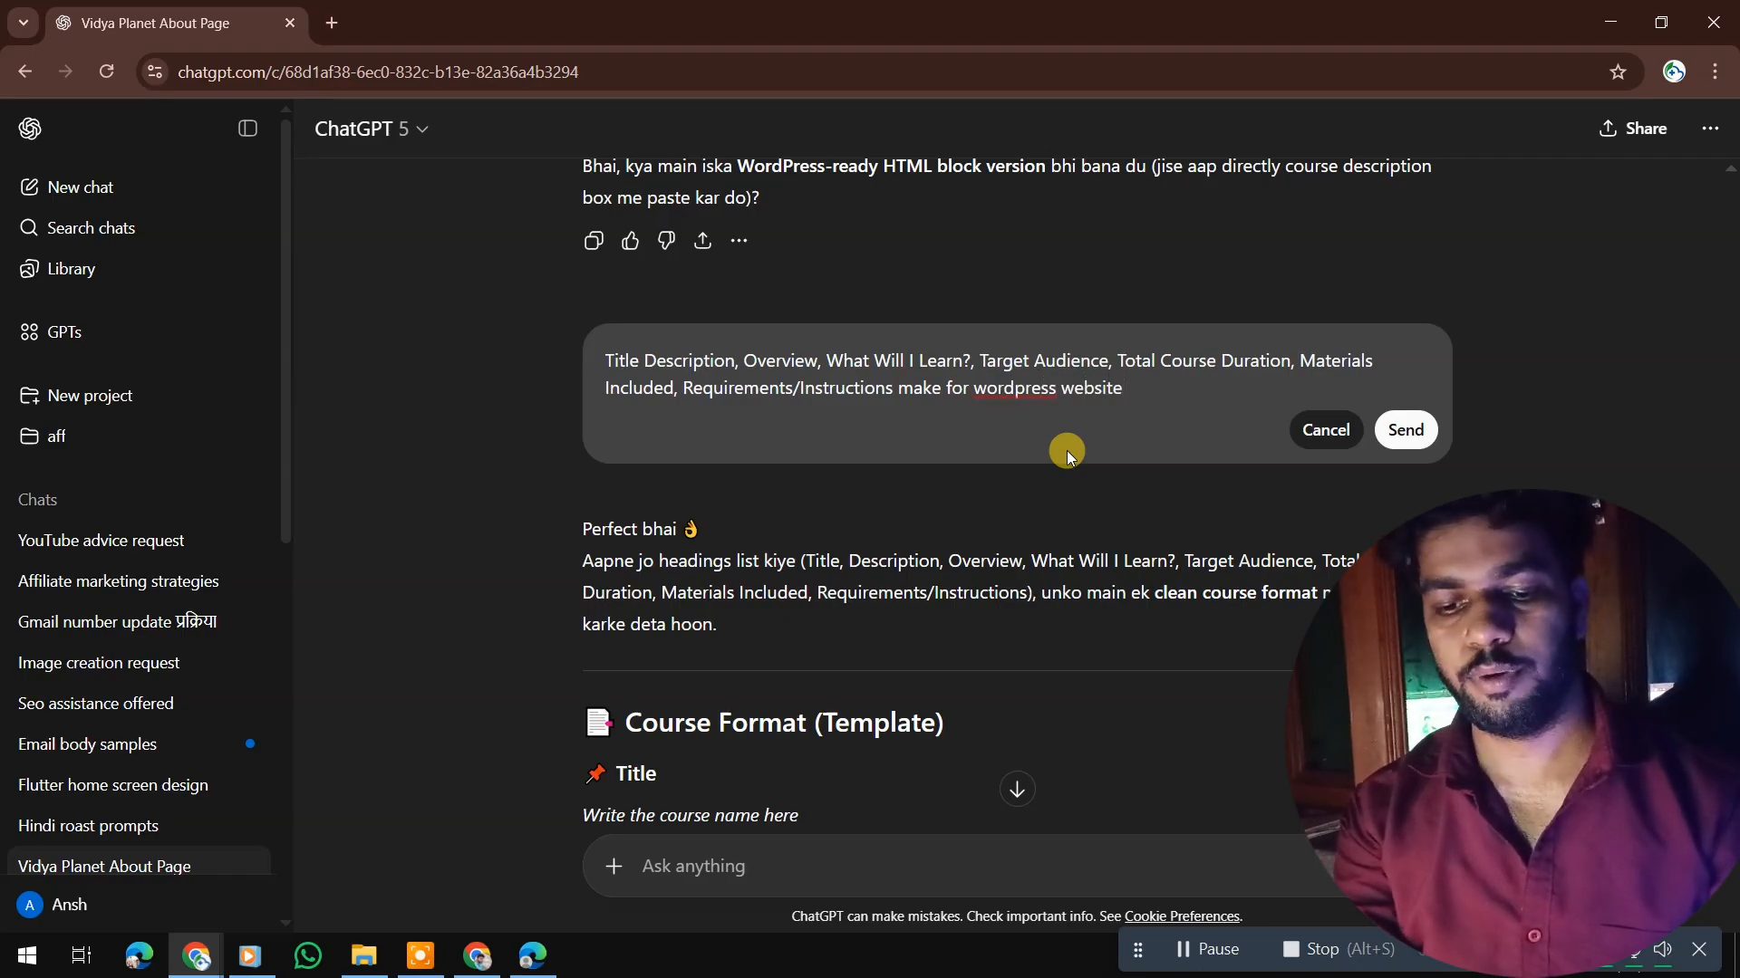
{"action": "type", "text": " building"}
{"action": "key", "text": "shift+Return"}
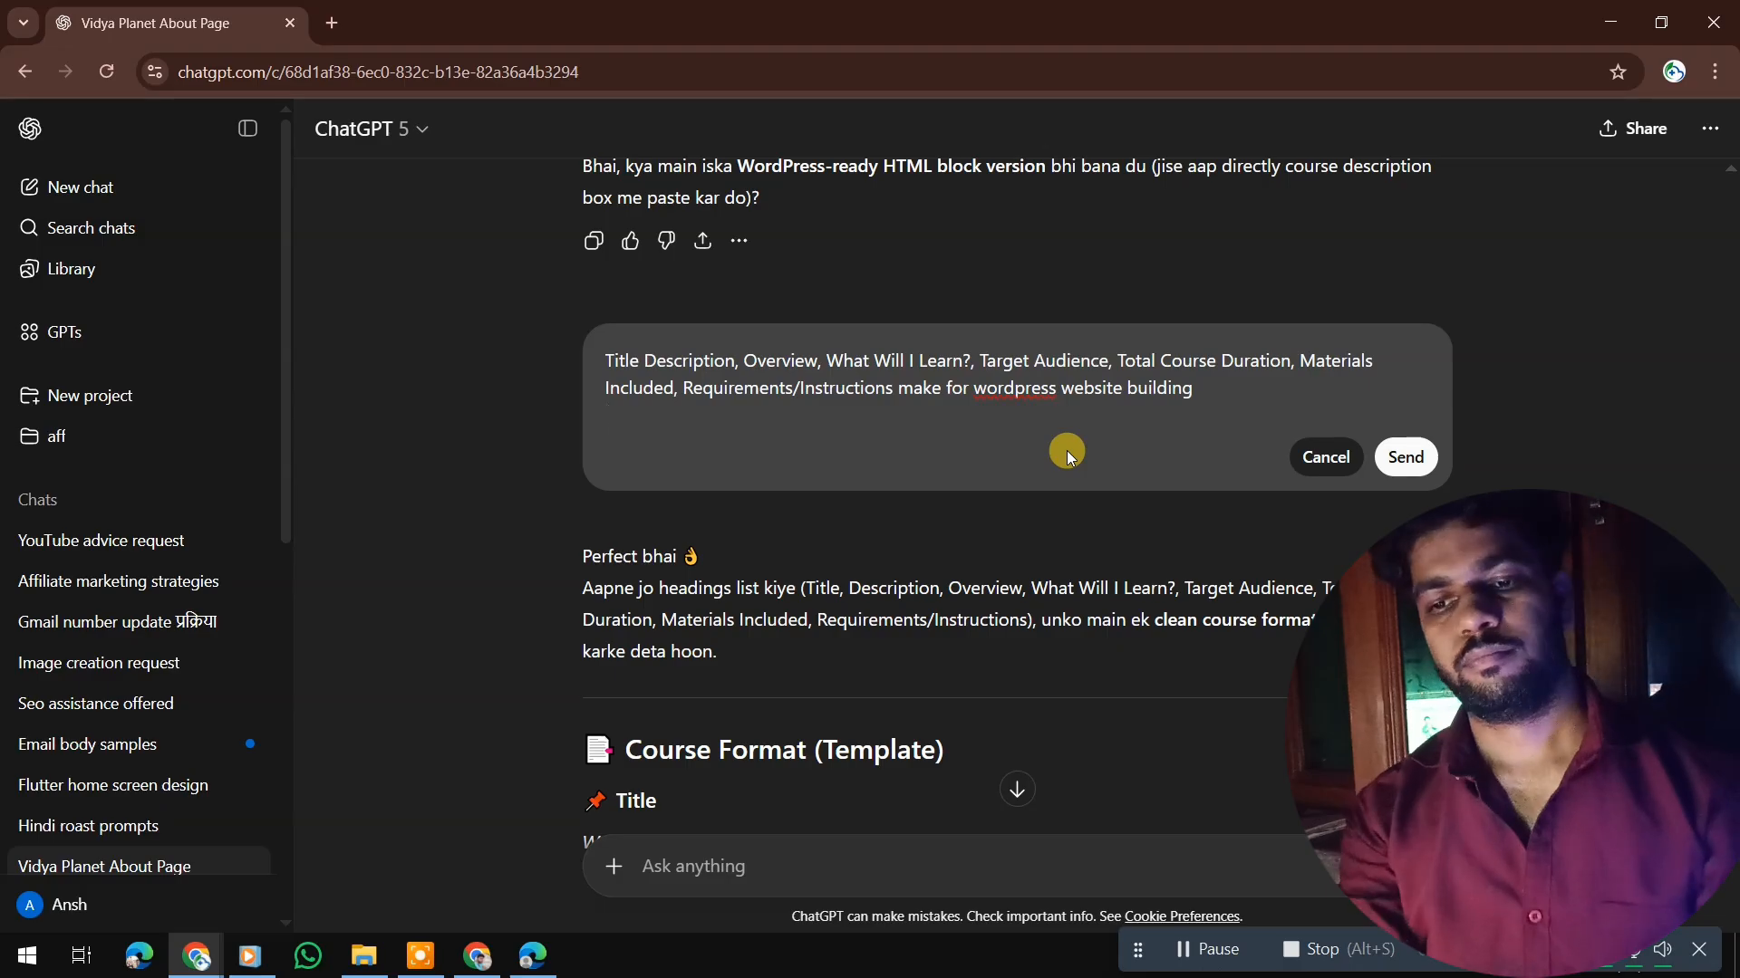
{"action": "left_click", "coordinate": [1403, 459]}
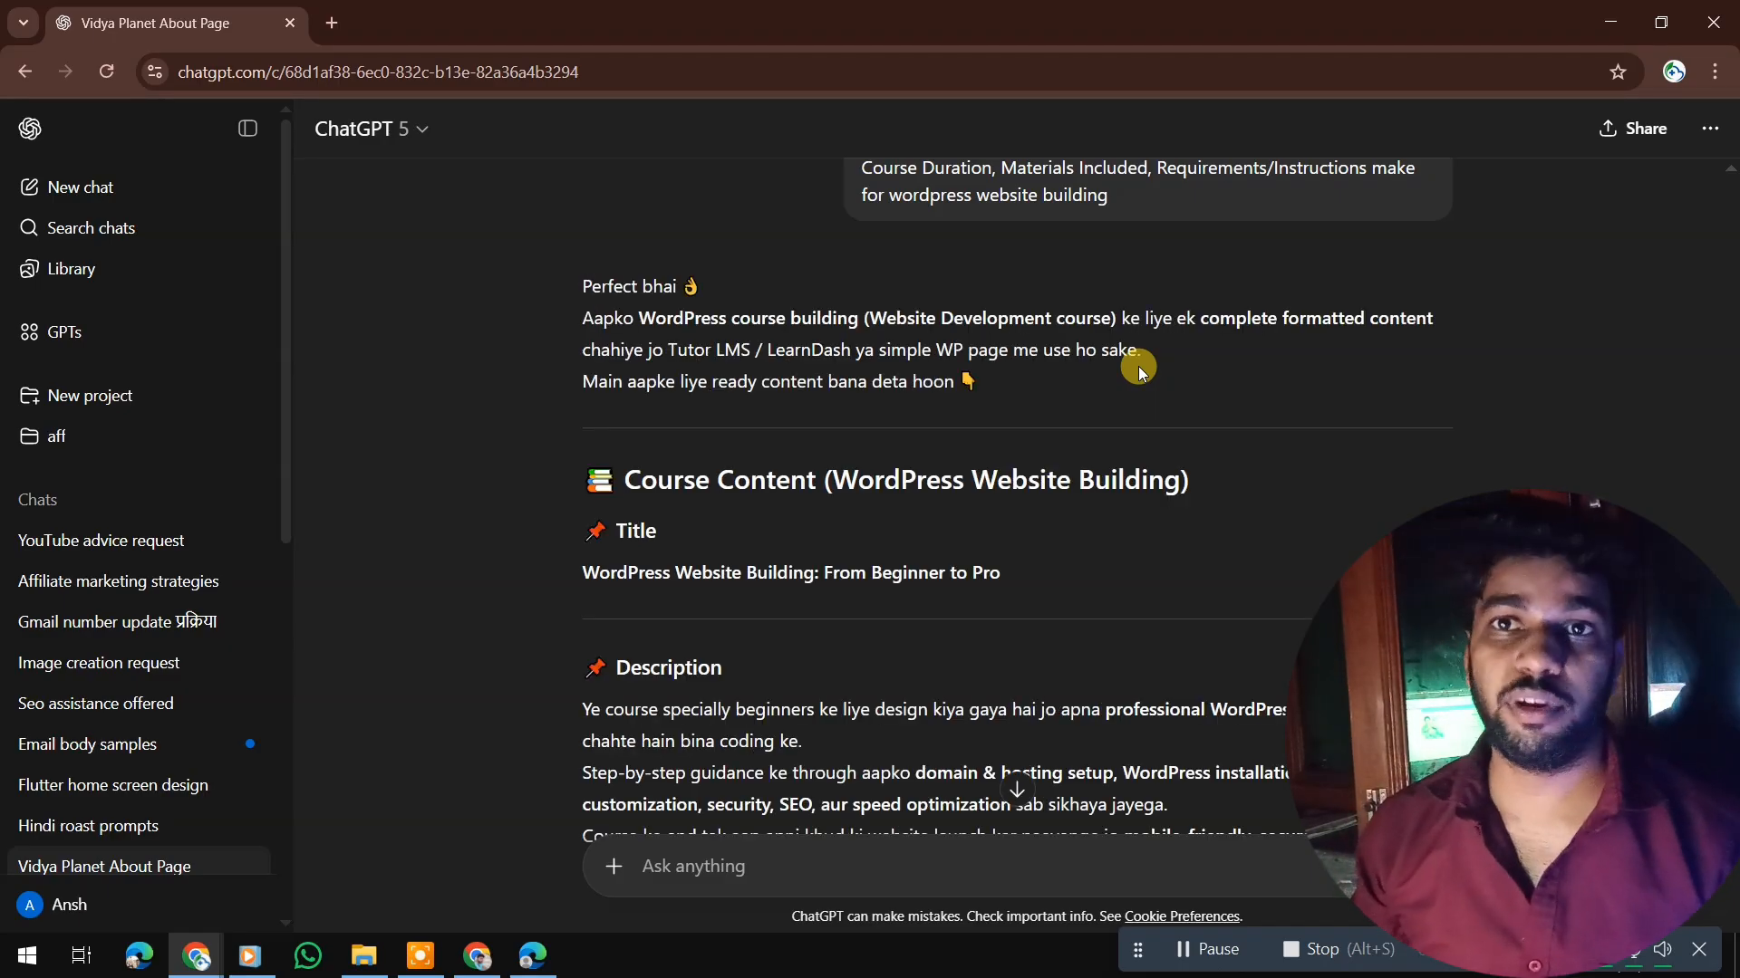
- Copy "WordPress Website Building: From Beginner to Pro" from the reply and use it to replace the course title in the Tutor LMS Course Builder
{"action": "scroll", "coordinate": [1197, 238], "scroll_direction": "down", "scroll_amount": 2}
{"action": "scroll", "coordinate": [1197, 237], "scroll_direction": "down", "scroll_amount": 1}
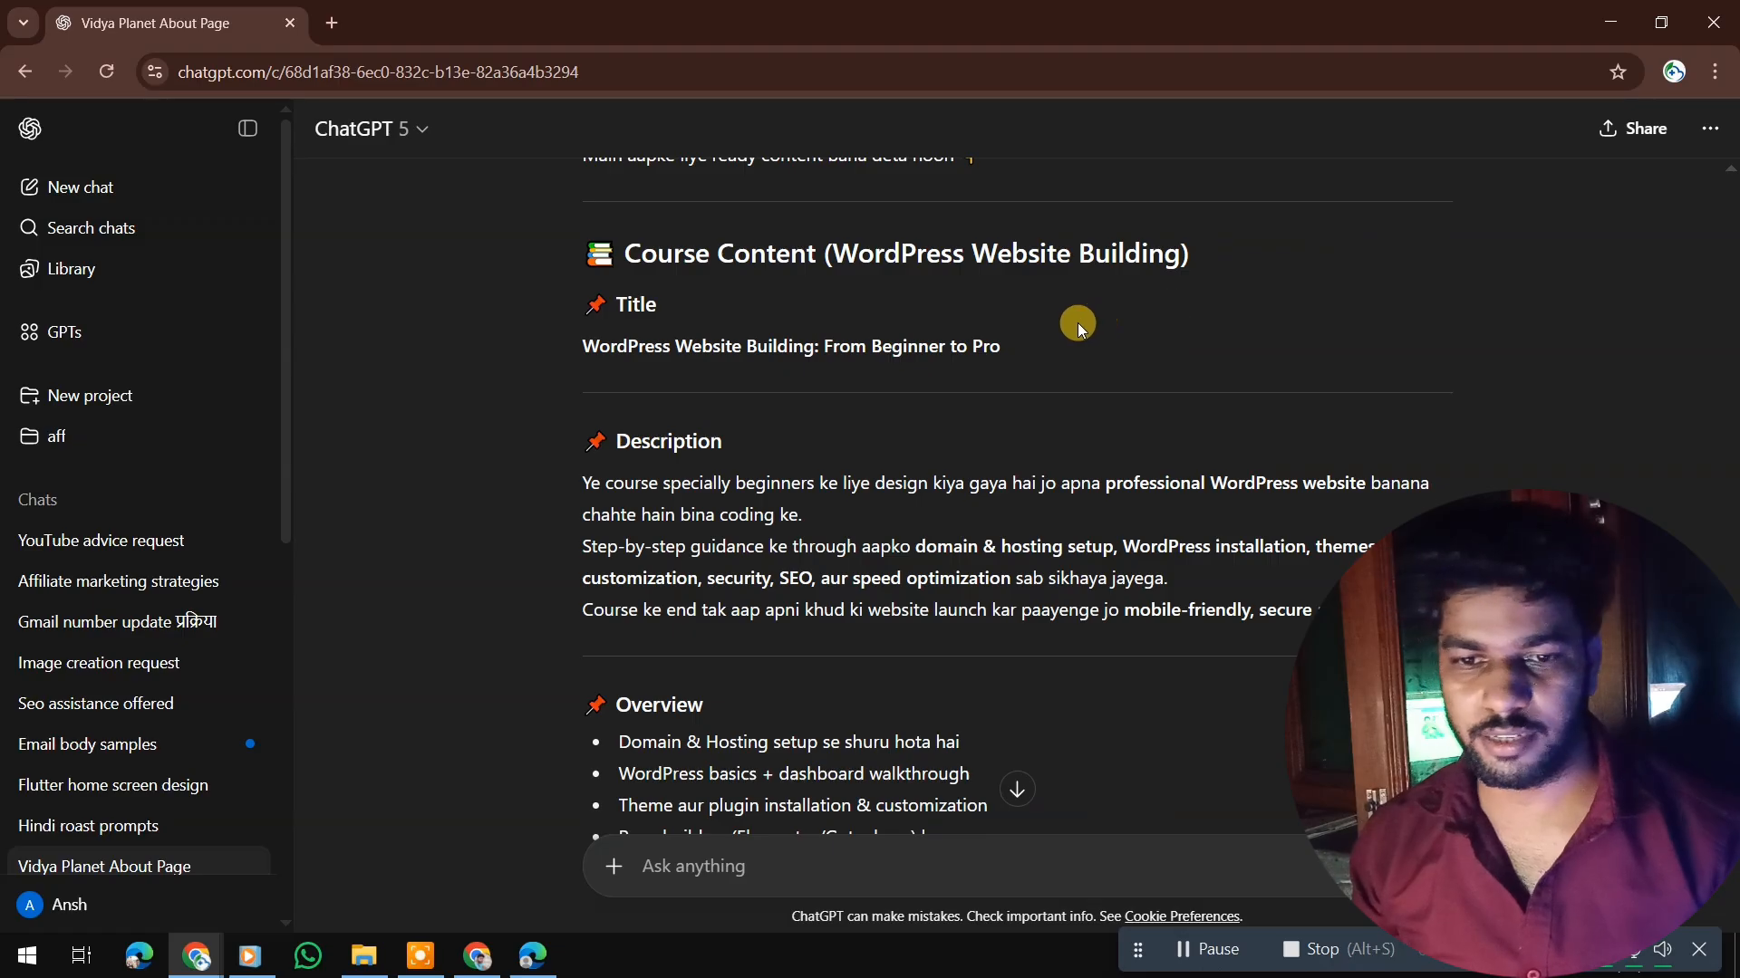
{"action": "triple_click", "coordinate": [512, 352]}
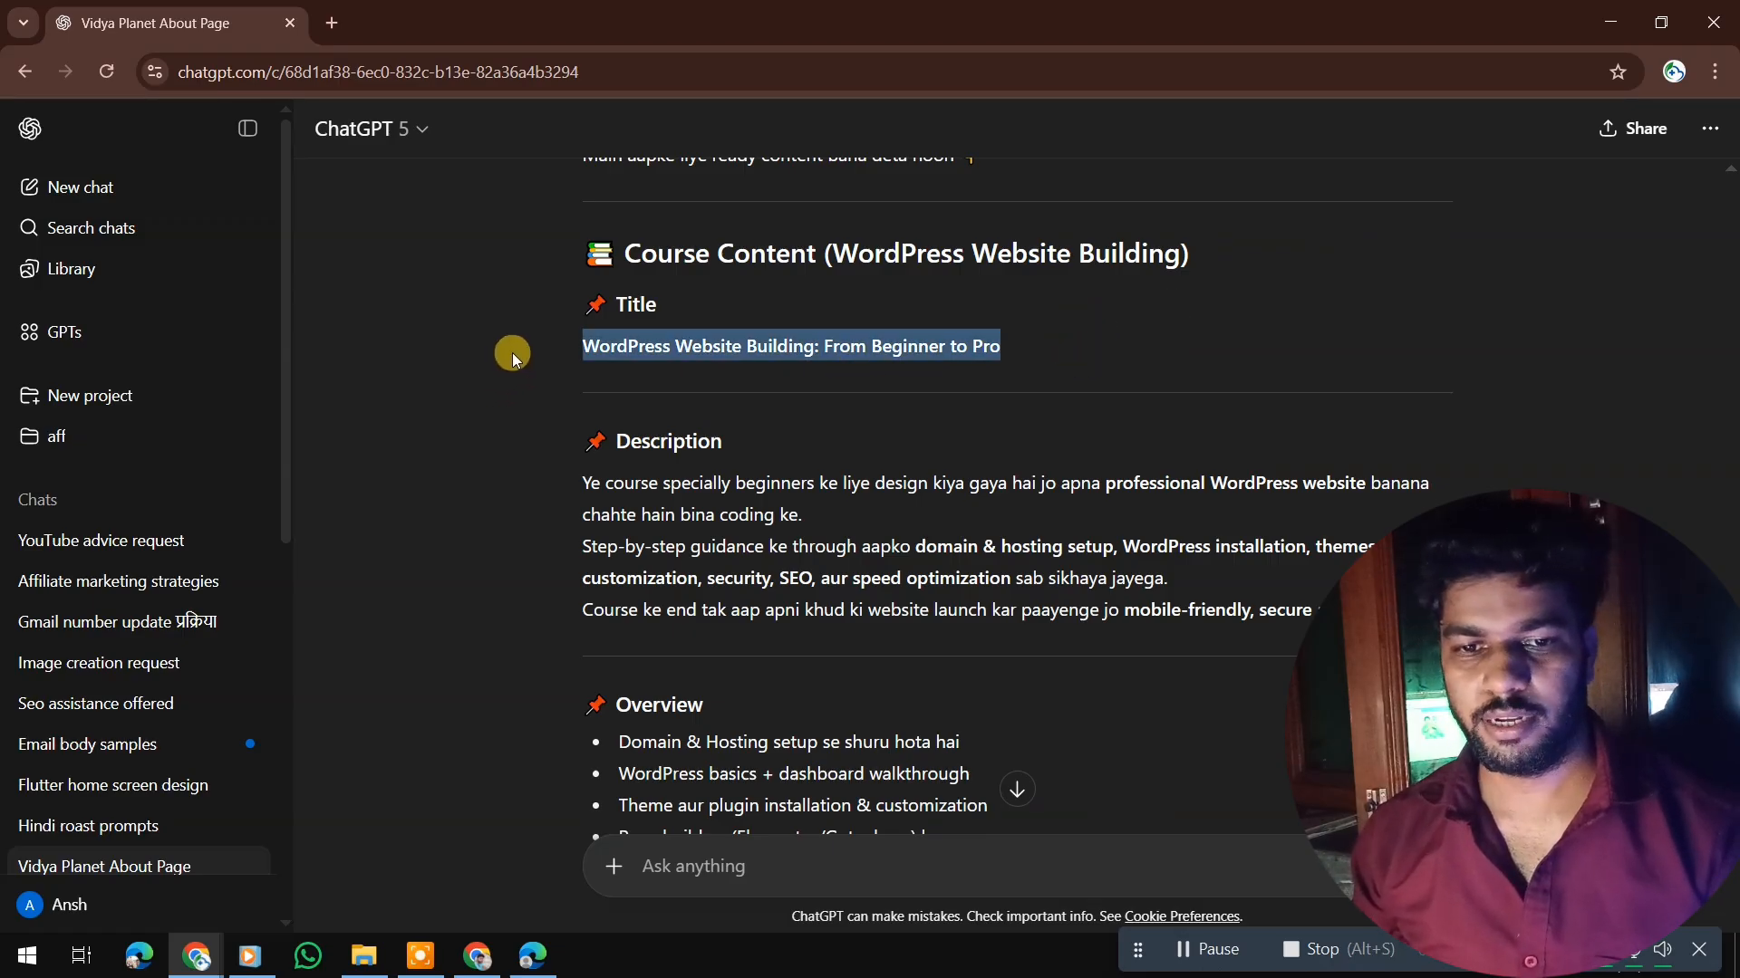
{"action": "scroll", "coordinate": [1009, 730], "scroll_direction": "down", "scroll_amount": 2}
{"action": "scroll", "coordinate": [1008, 730], "scroll_direction": "down", "scroll_amount": 3}
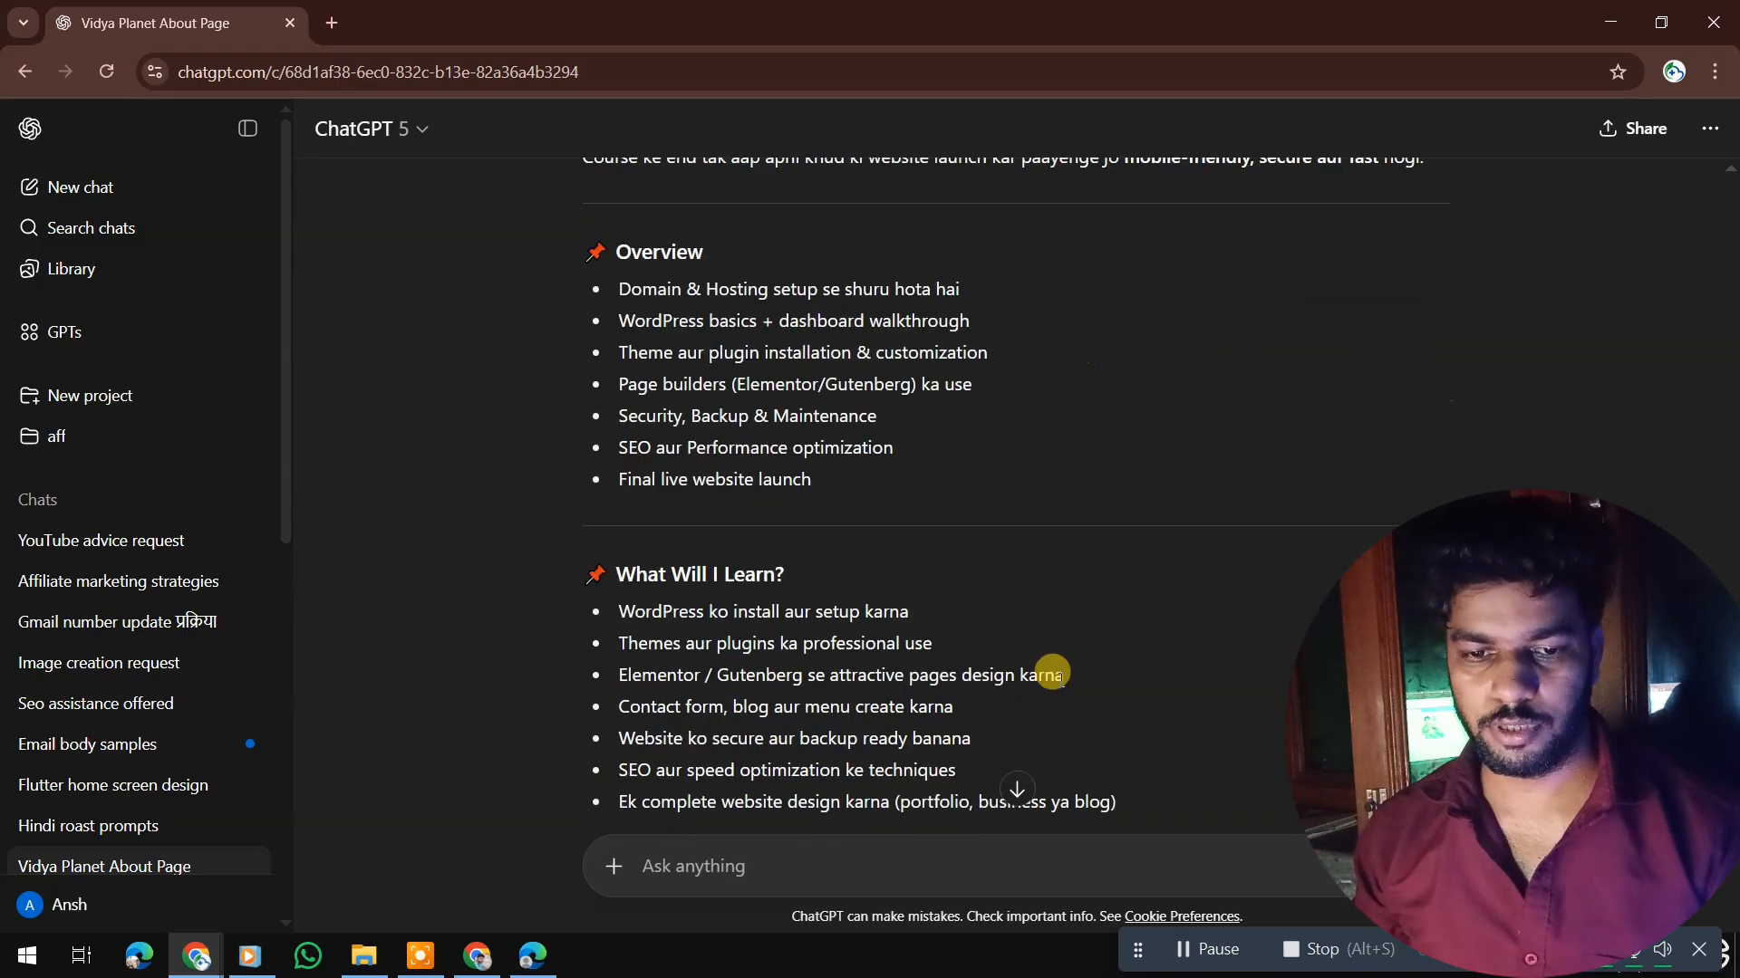
{"action": "scroll", "coordinate": [1047, 675], "scroll_direction": "up", "scroll_amount": 4}
{"action": "left_click", "coordinate": [1599, 35]}
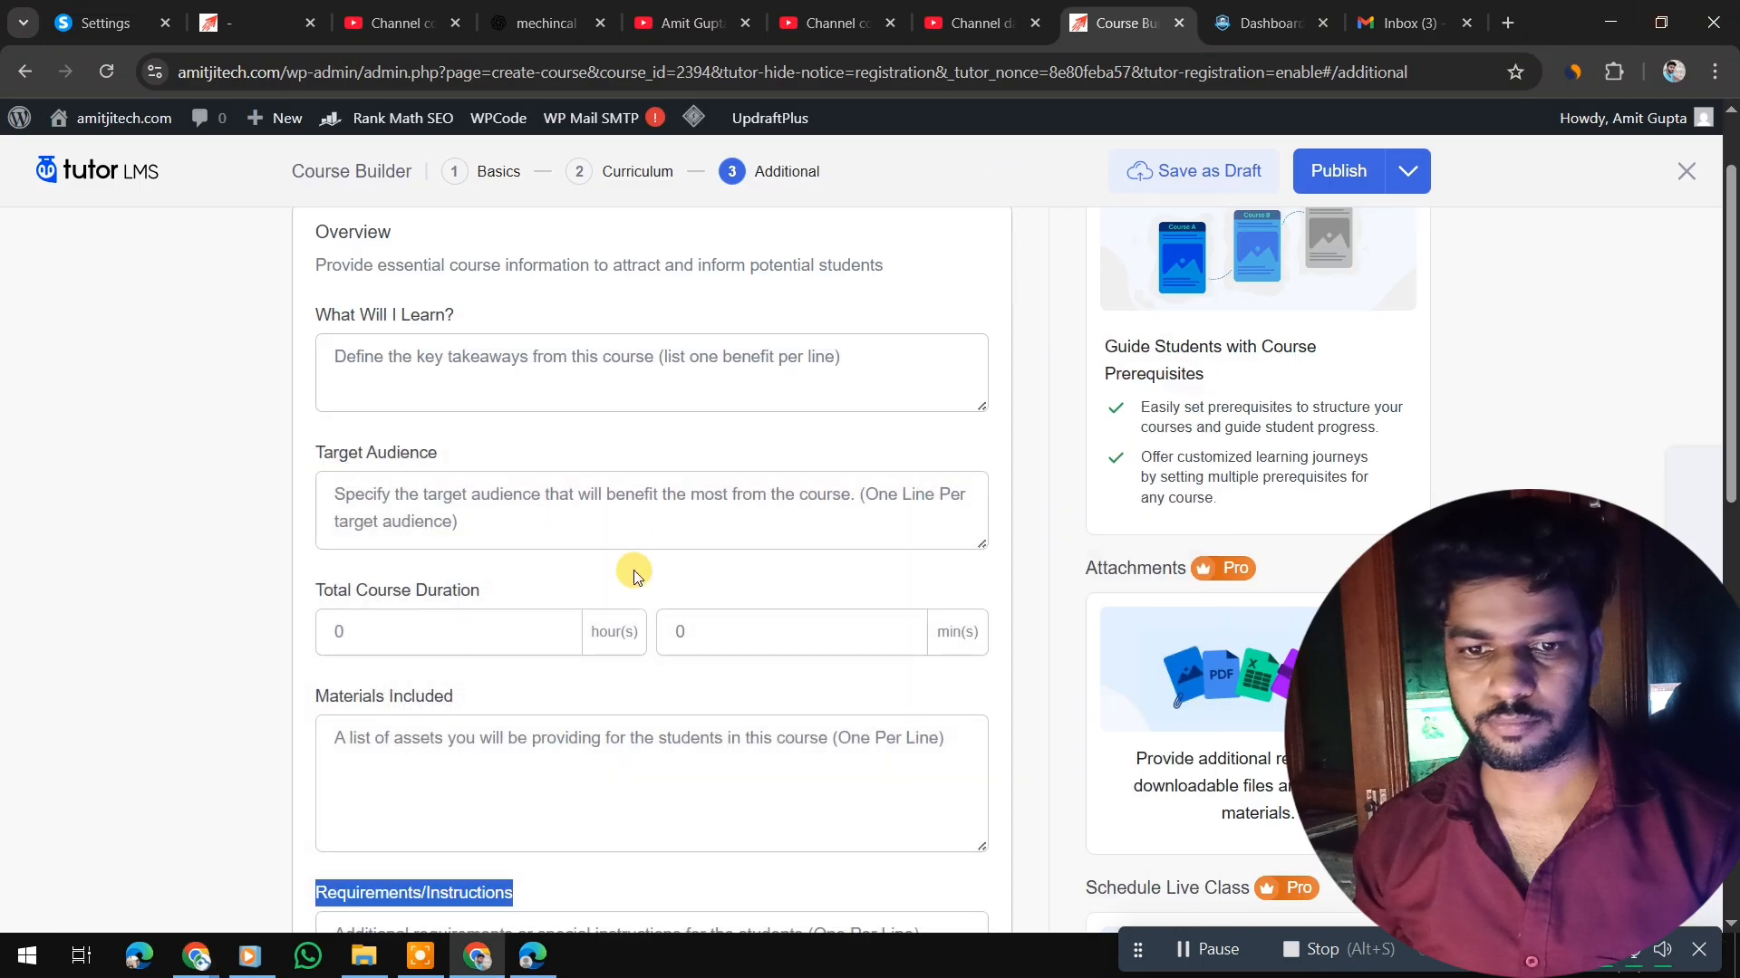
{"action": "scroll", "coordinate": [673, 354], "scroll_direction": "up", "scroll_amount": 1}
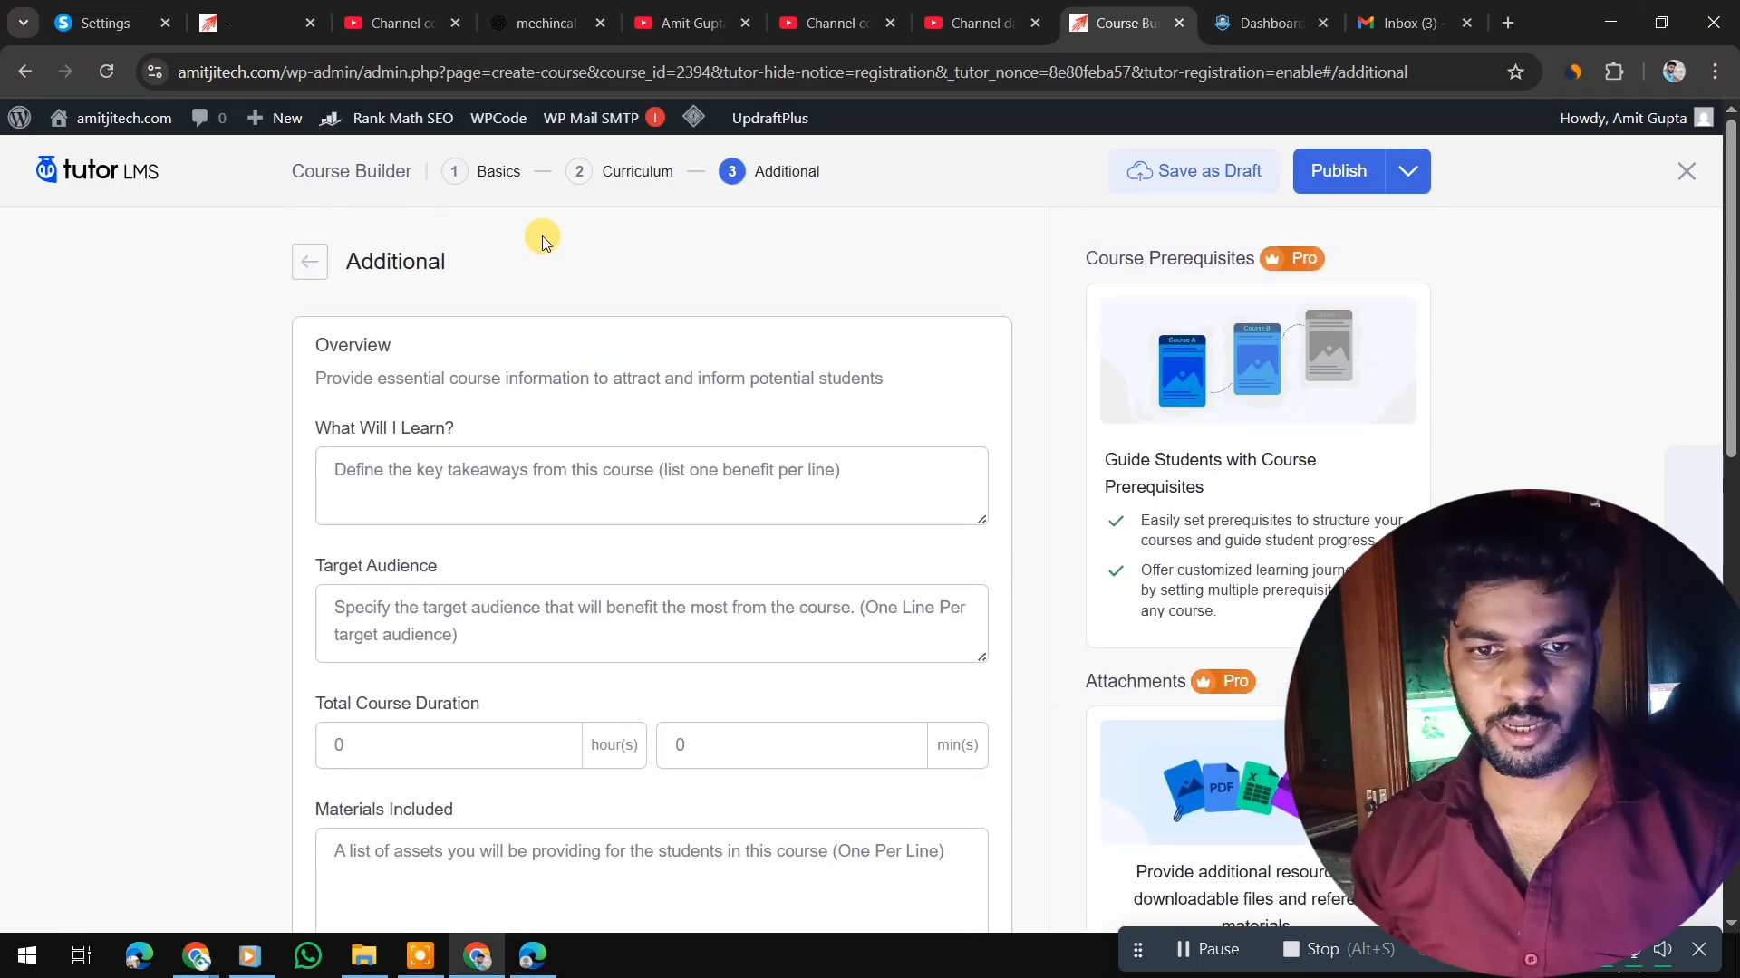
{"action": "left_click", "coordinate": [490, 166]}
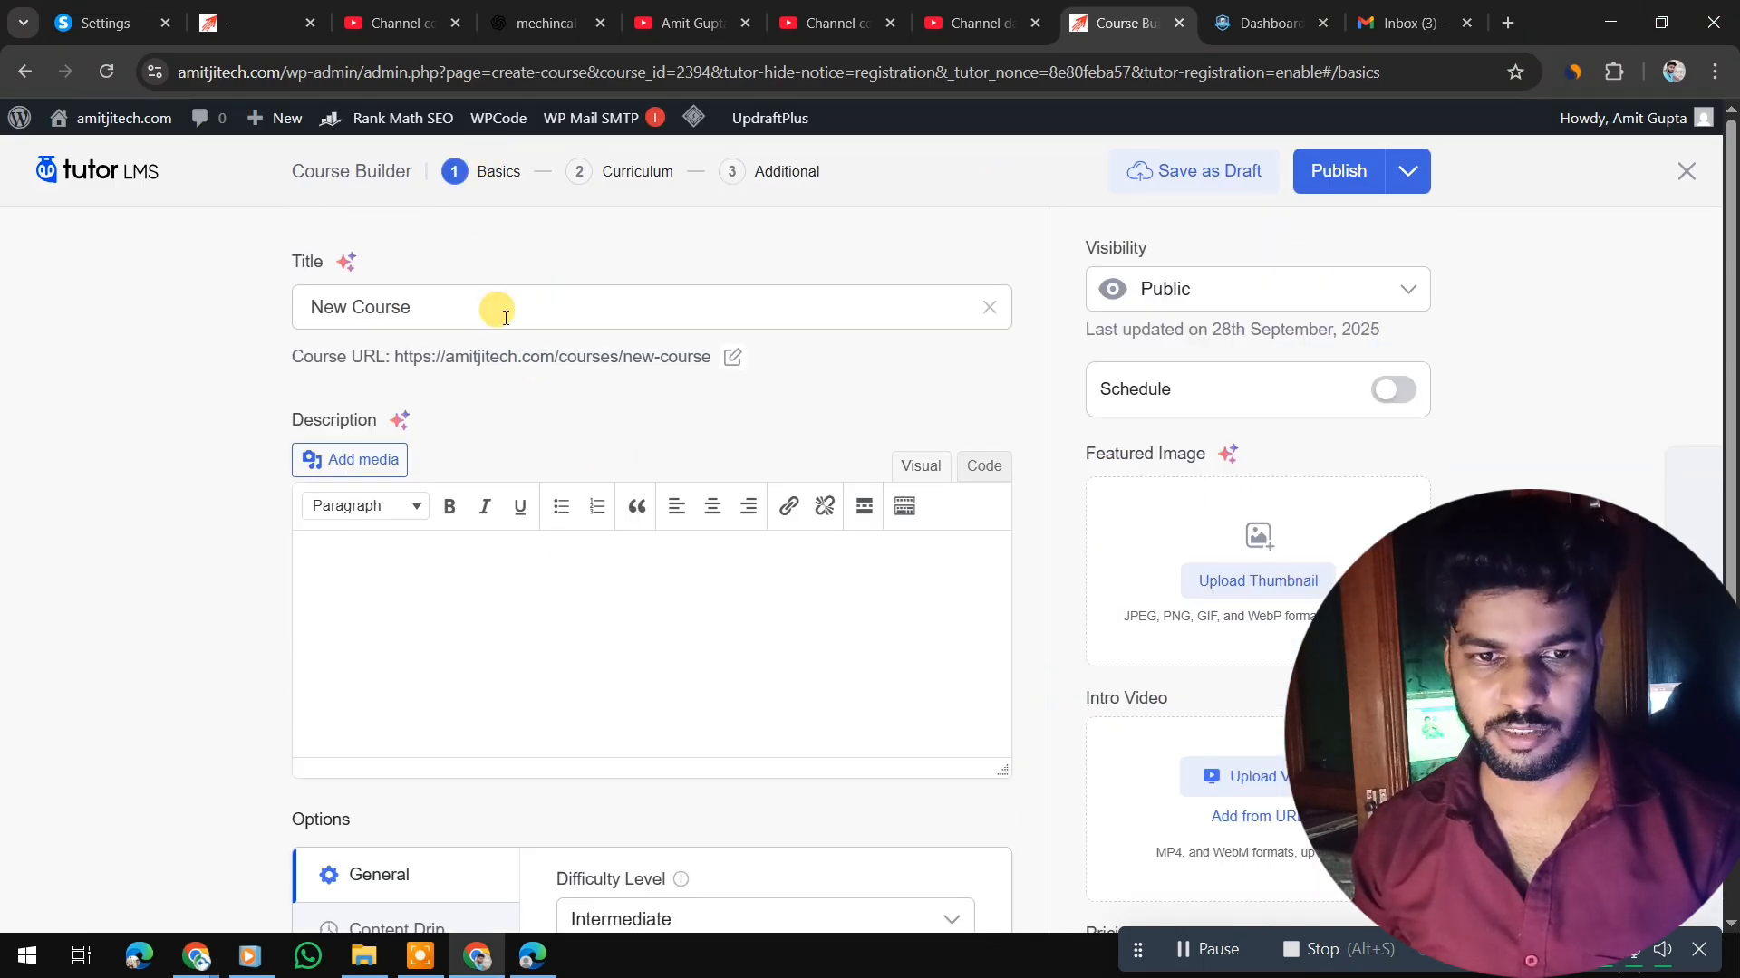
{"action": "left_click_drag", "start_coordinate": [498, 307], "coordinate": [106, 302]}
{"action": "key", "text": "ctrl+v"}
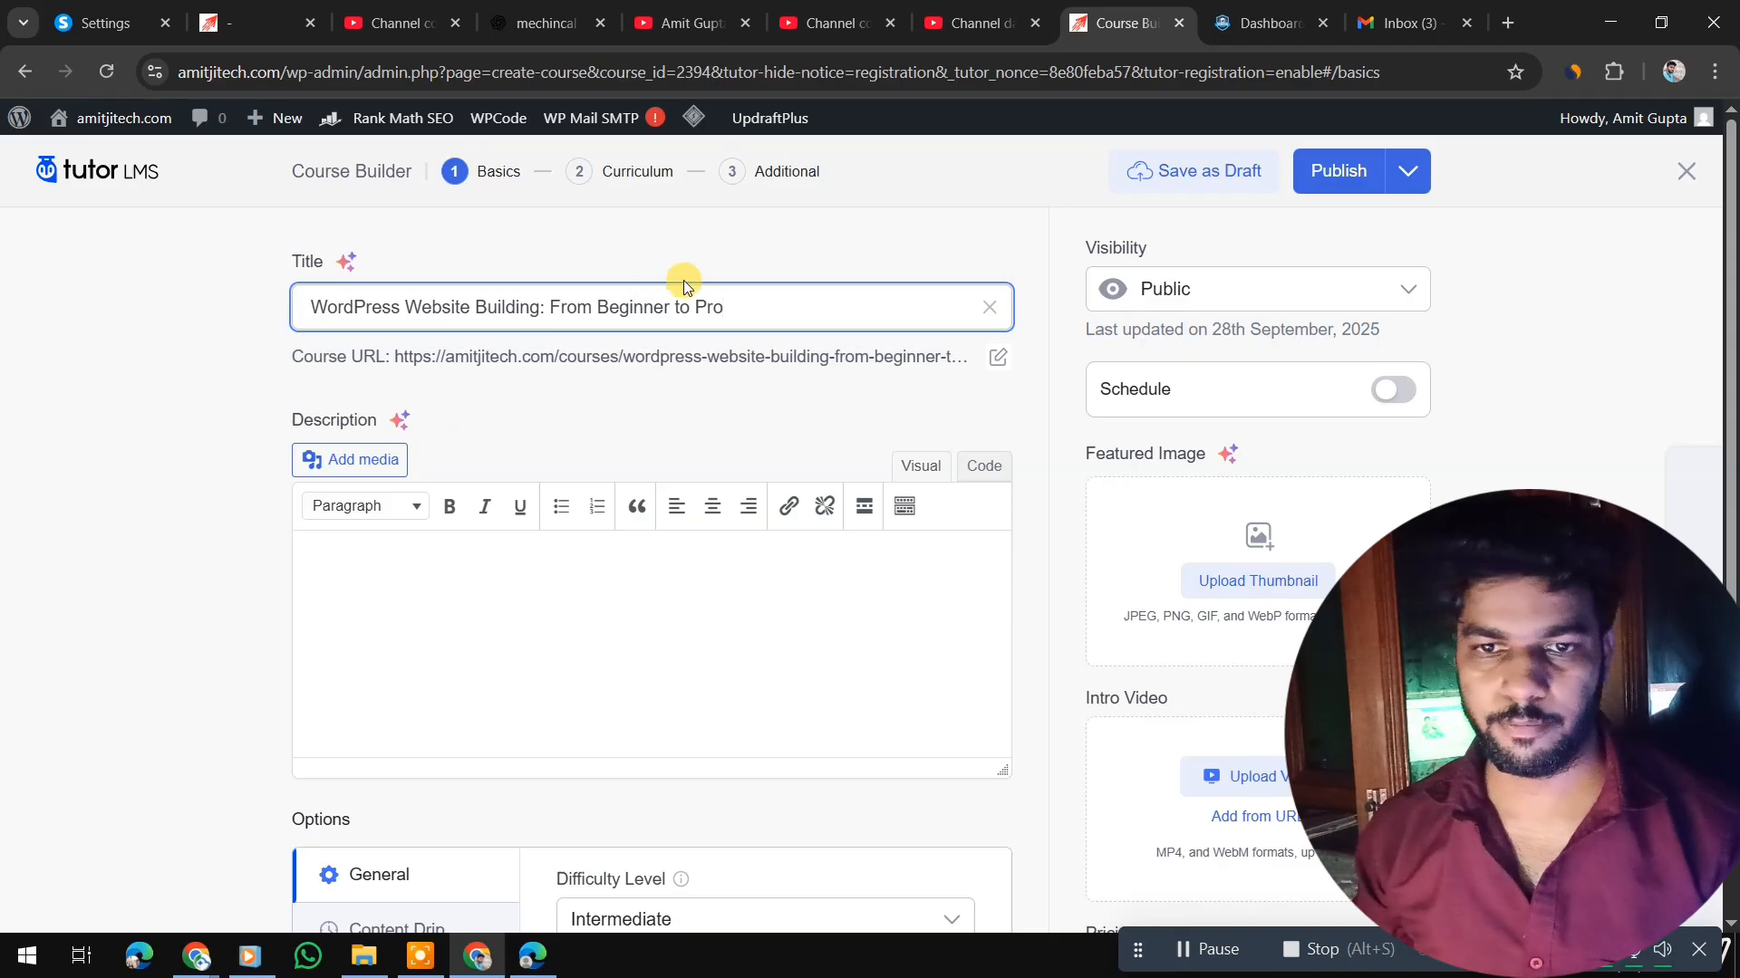
- Switch back to the ChatGPT chat and ask for the course content in English
{"action": "left_click", "coordinate": [197, 956]}
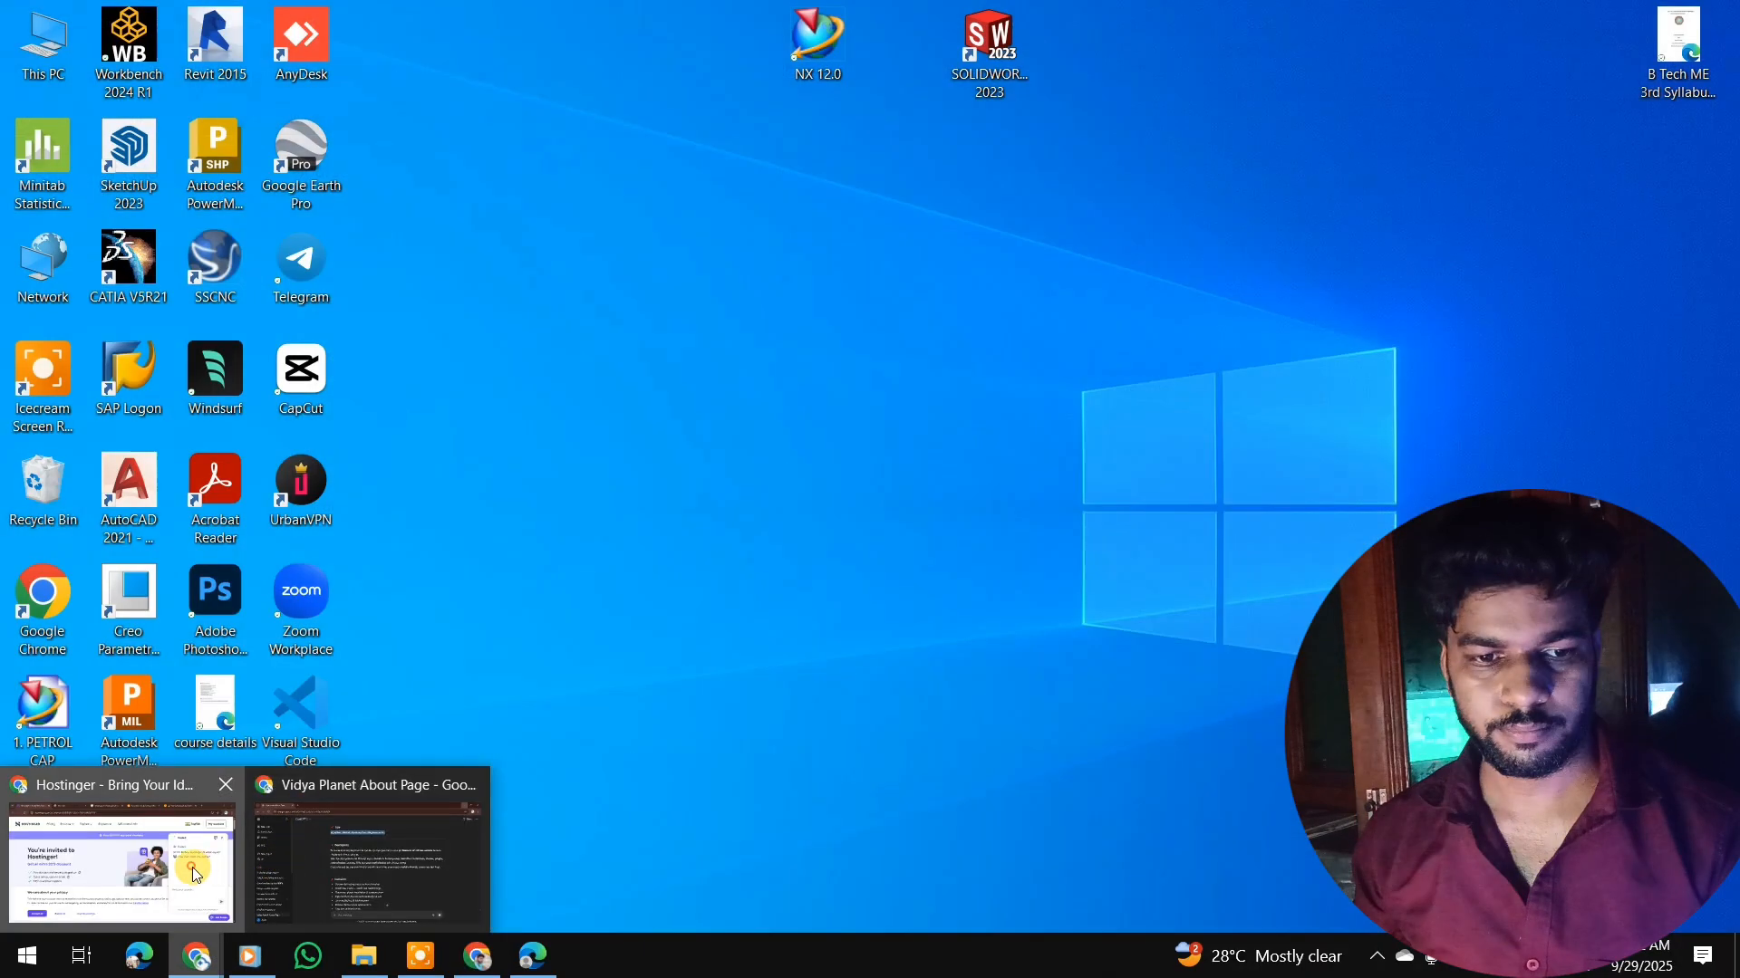
{"action": "left_click", "coordinate": [190, 865]}
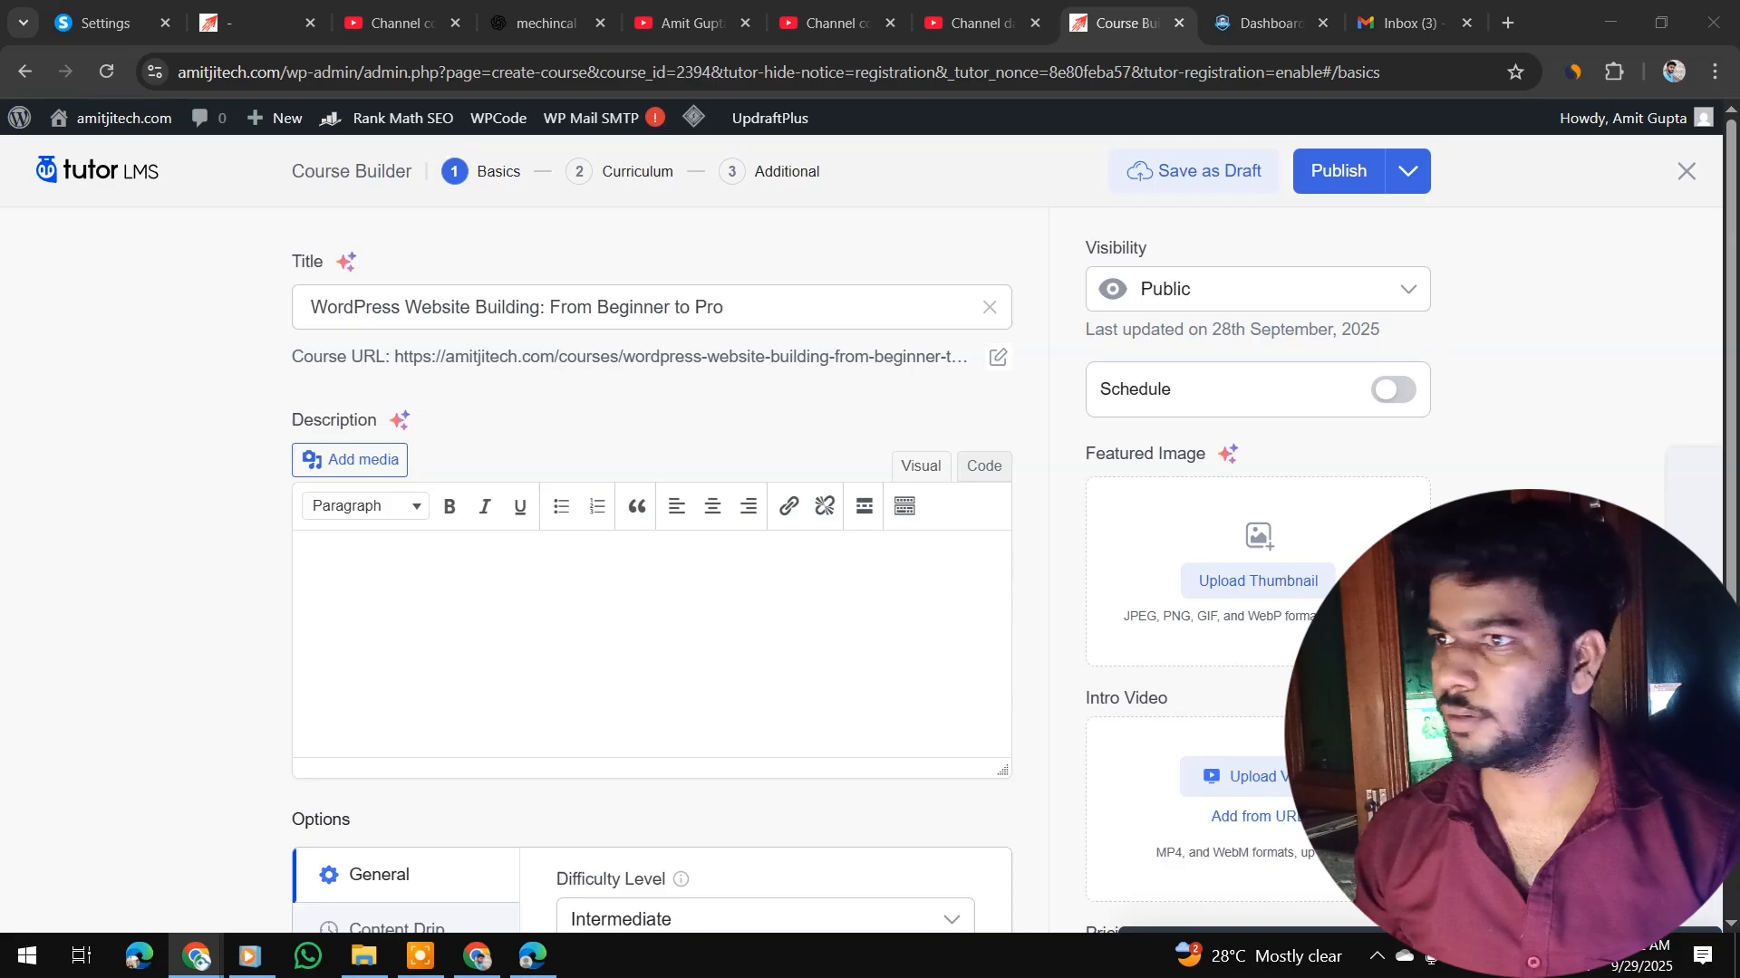
{"action": "left_click", "coordinate": [191, 958]}
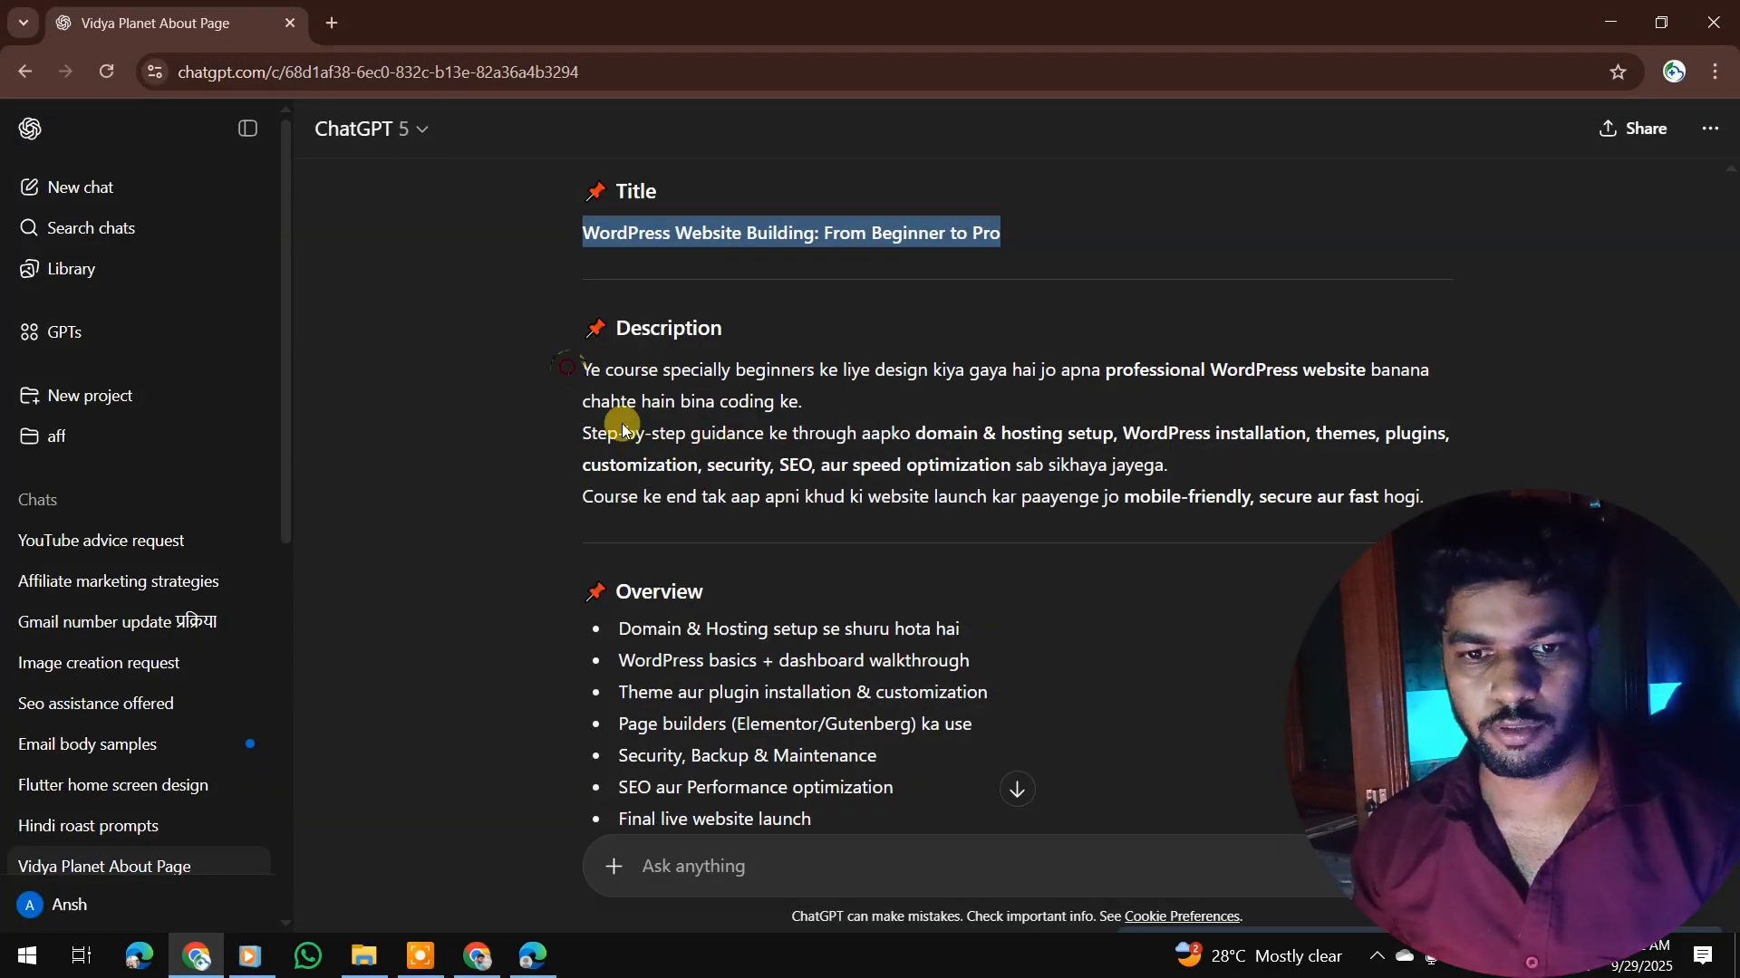
{"action": "triple_click", "coordinate": [1236, 513]}
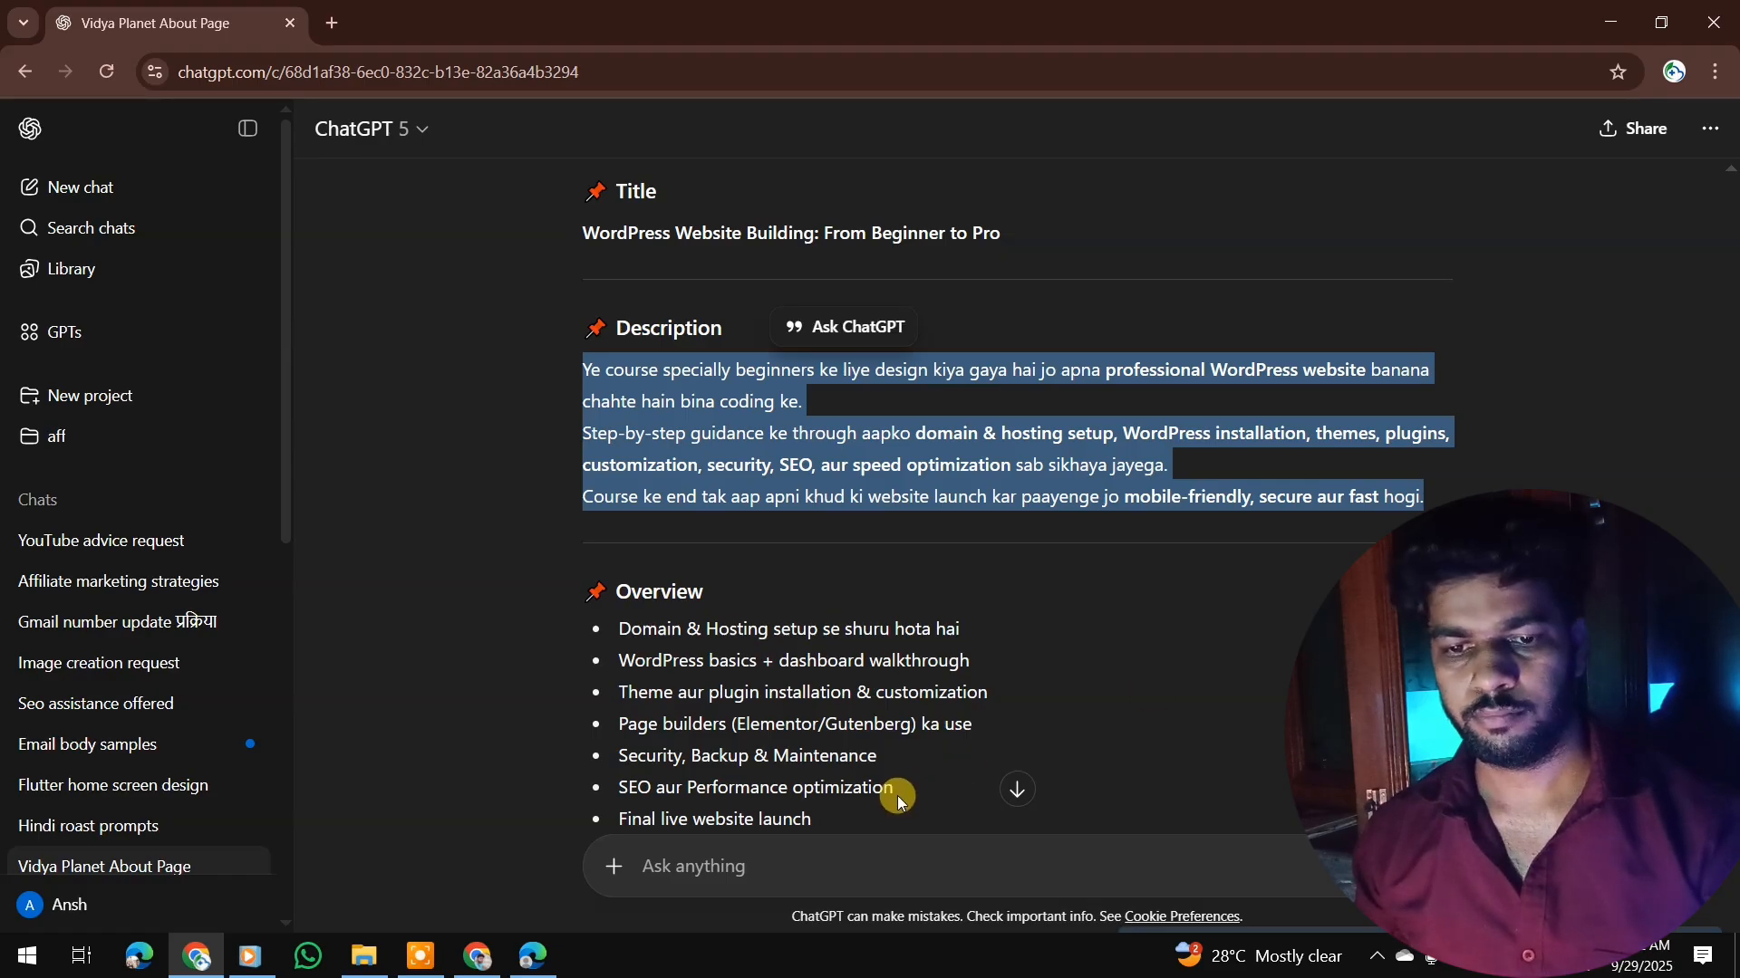
{"action": "left_click", "coordinate": [885, 853]}
{"action": "type", "text": "inenglish"}
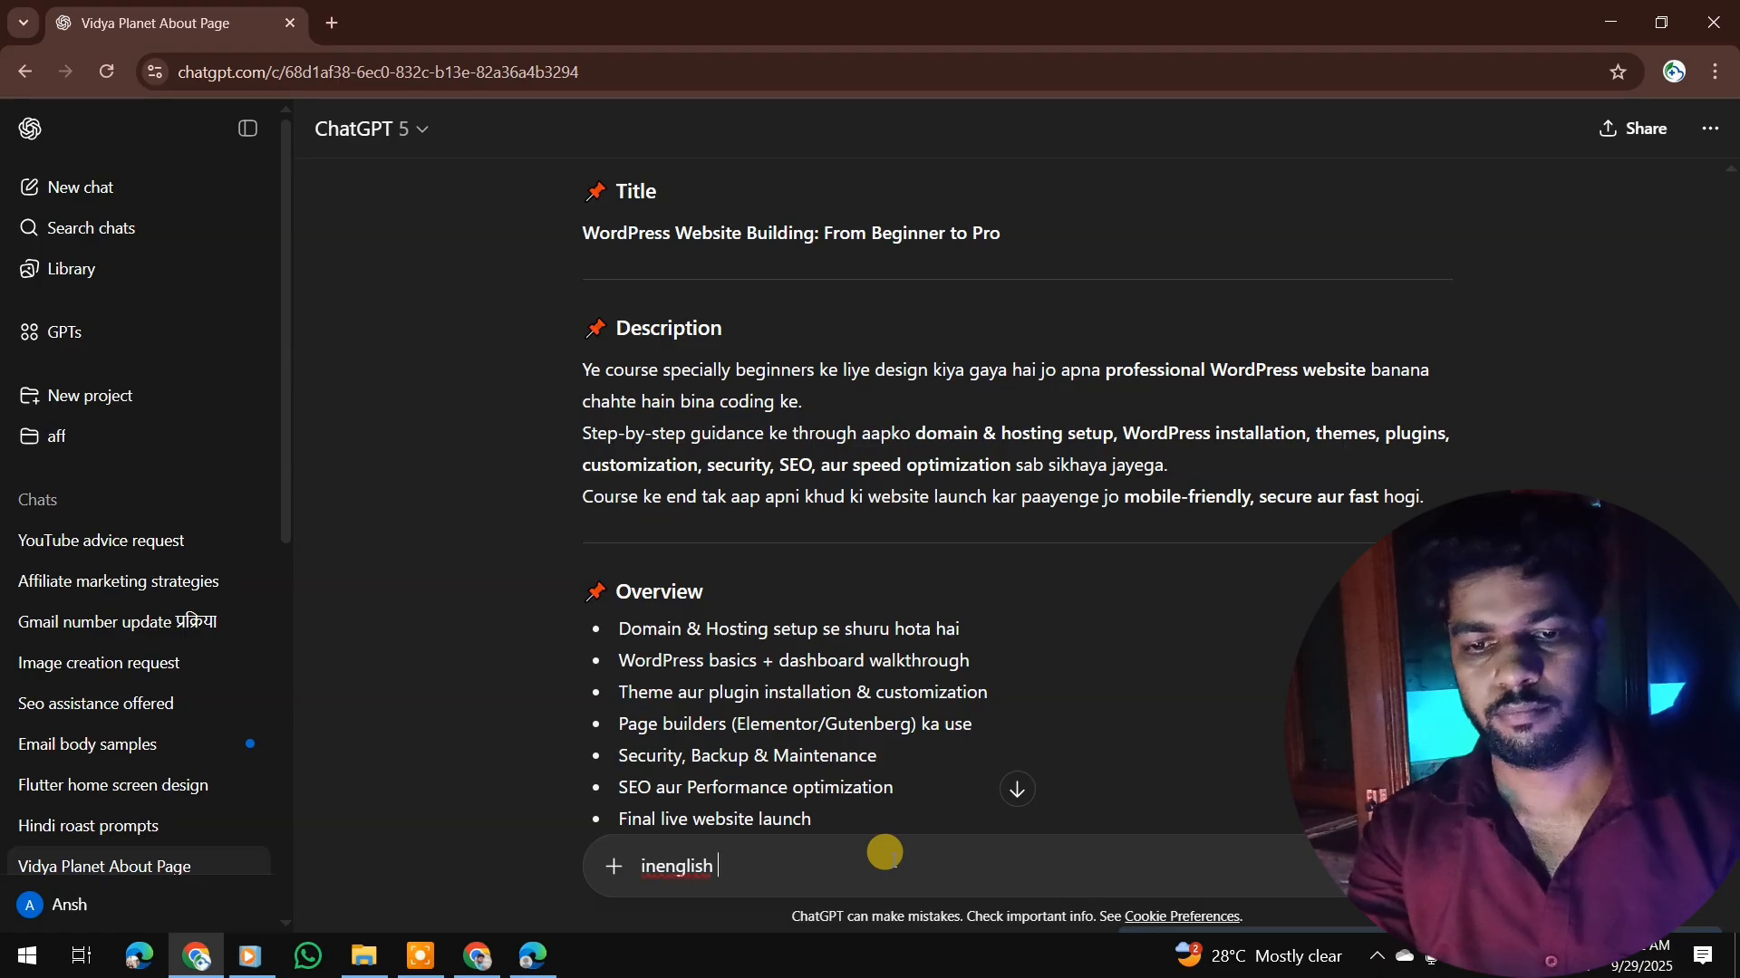
{"action": "key", "text": "Return"}
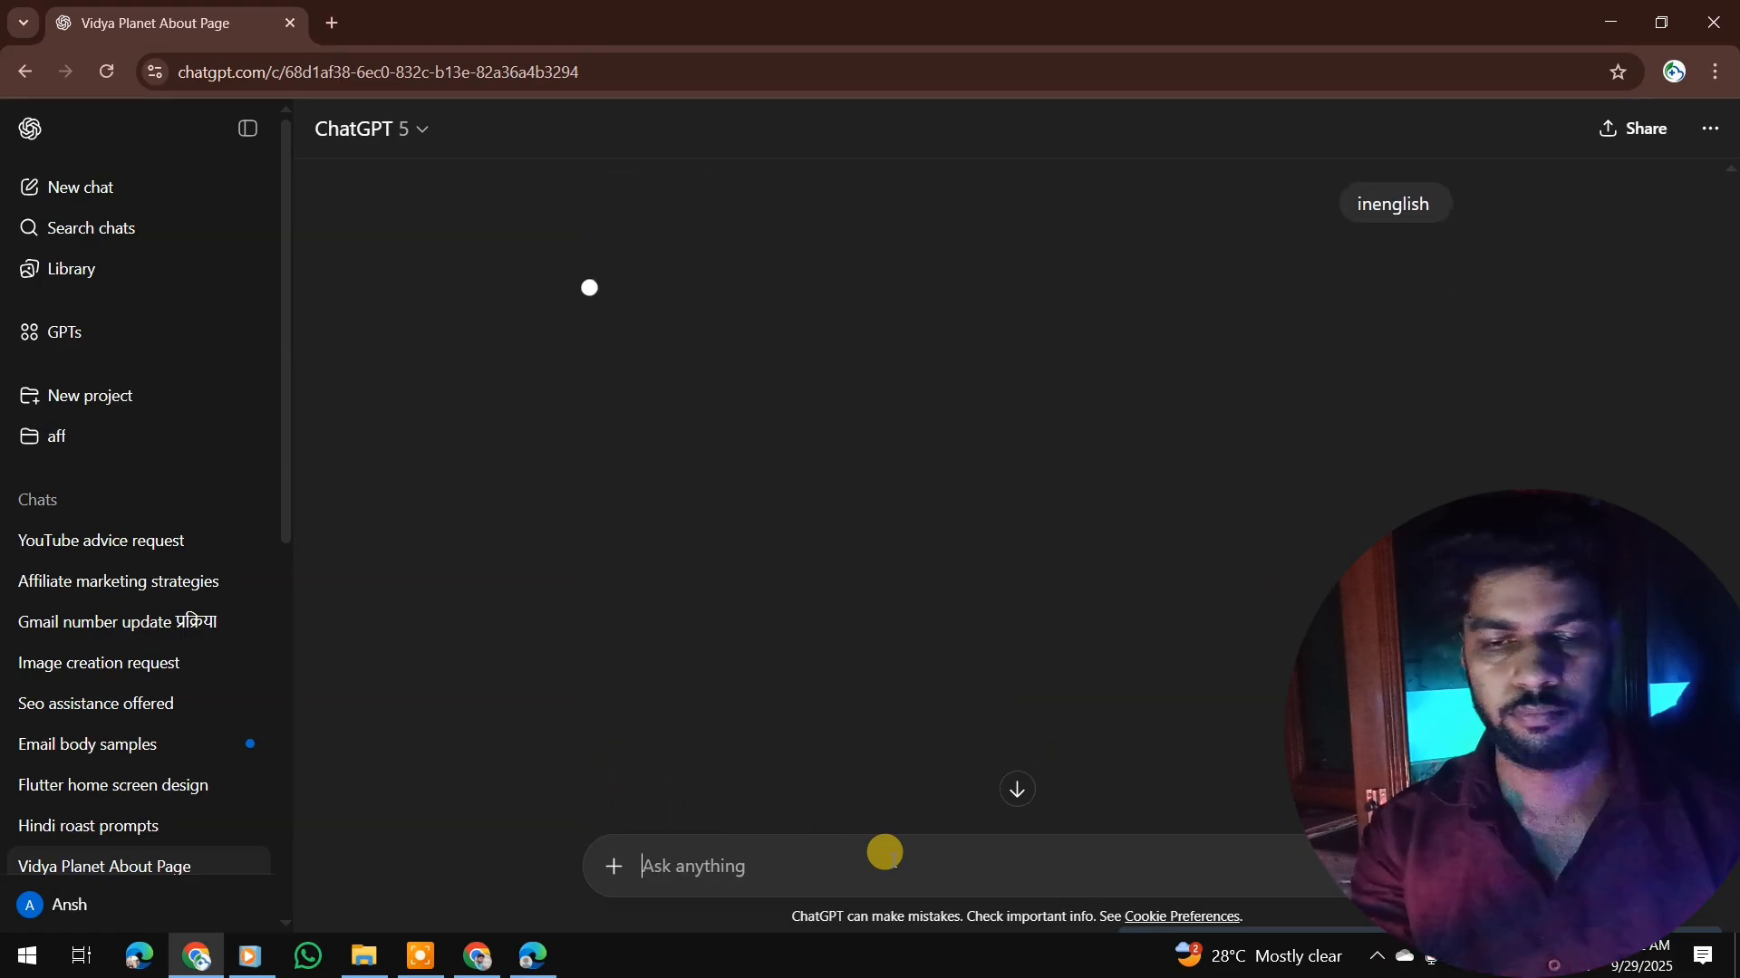
- Copy the English description text from the reply and paste it into the course's Description in Tutor LMS
{"action": "scroll", "coordinate": [1051, 620], "scroll_direction": "down", "scroll_amount": 1}
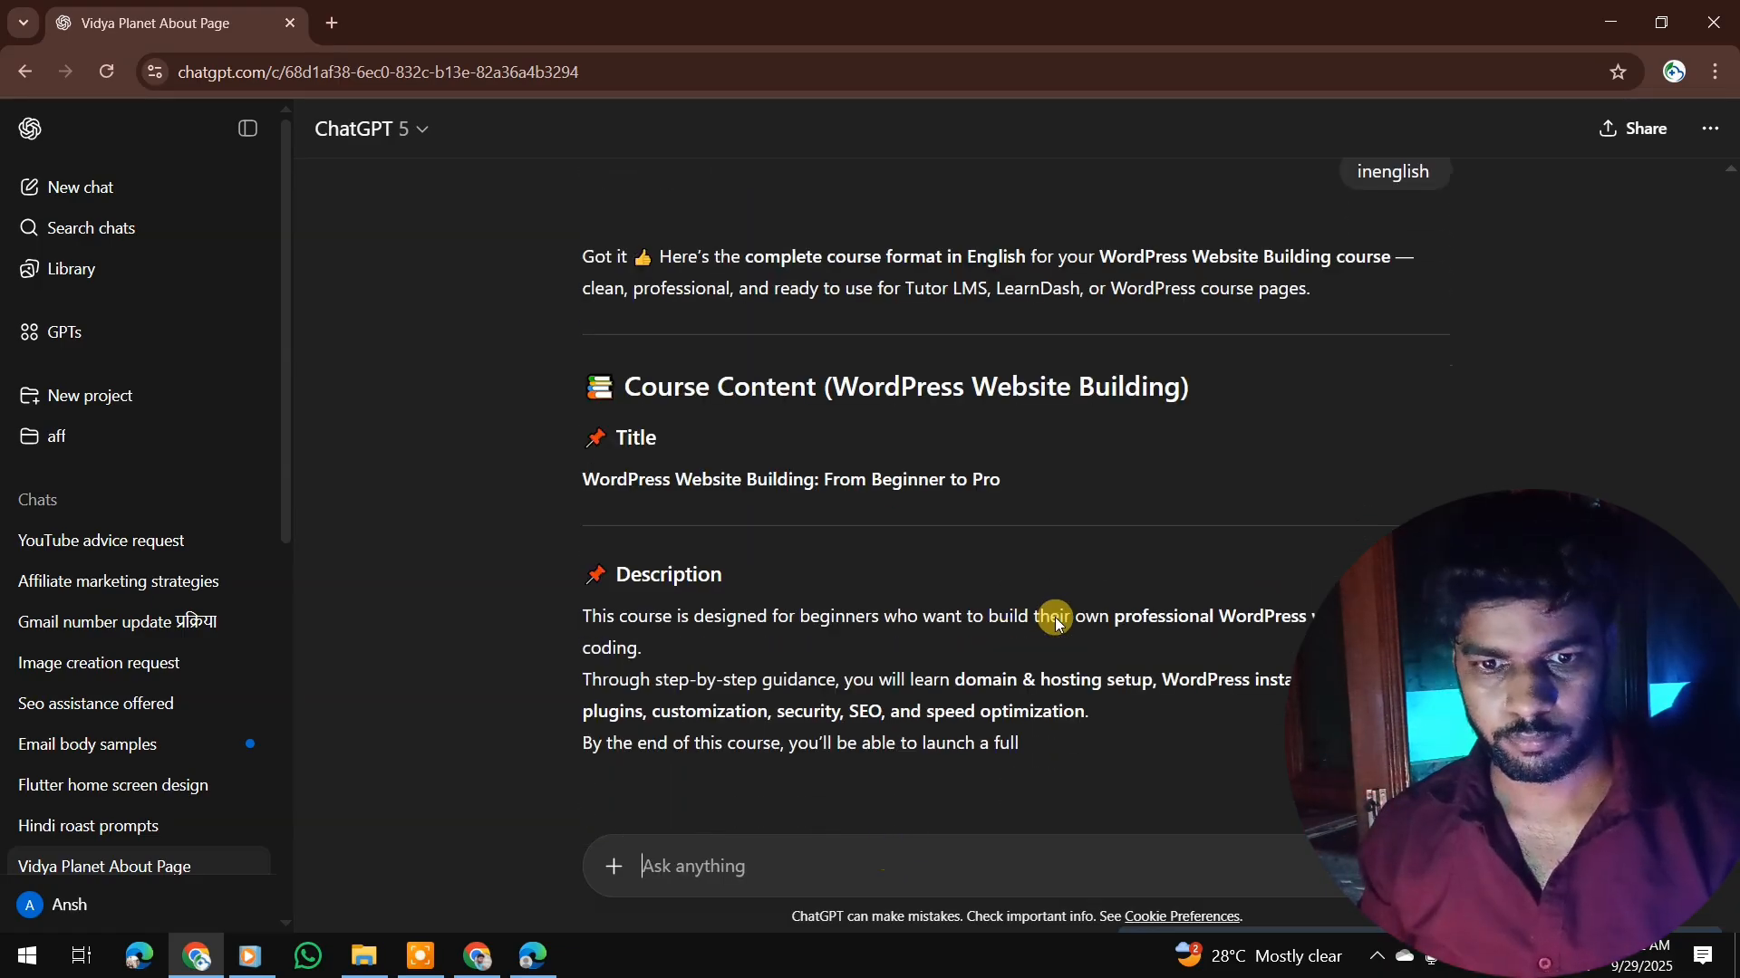
{"action": "left_click_drag", "start_coordinate": [559, 558], "coordinate": [1099, 725]}
{"action": "key", "text": "ctrl+c"}
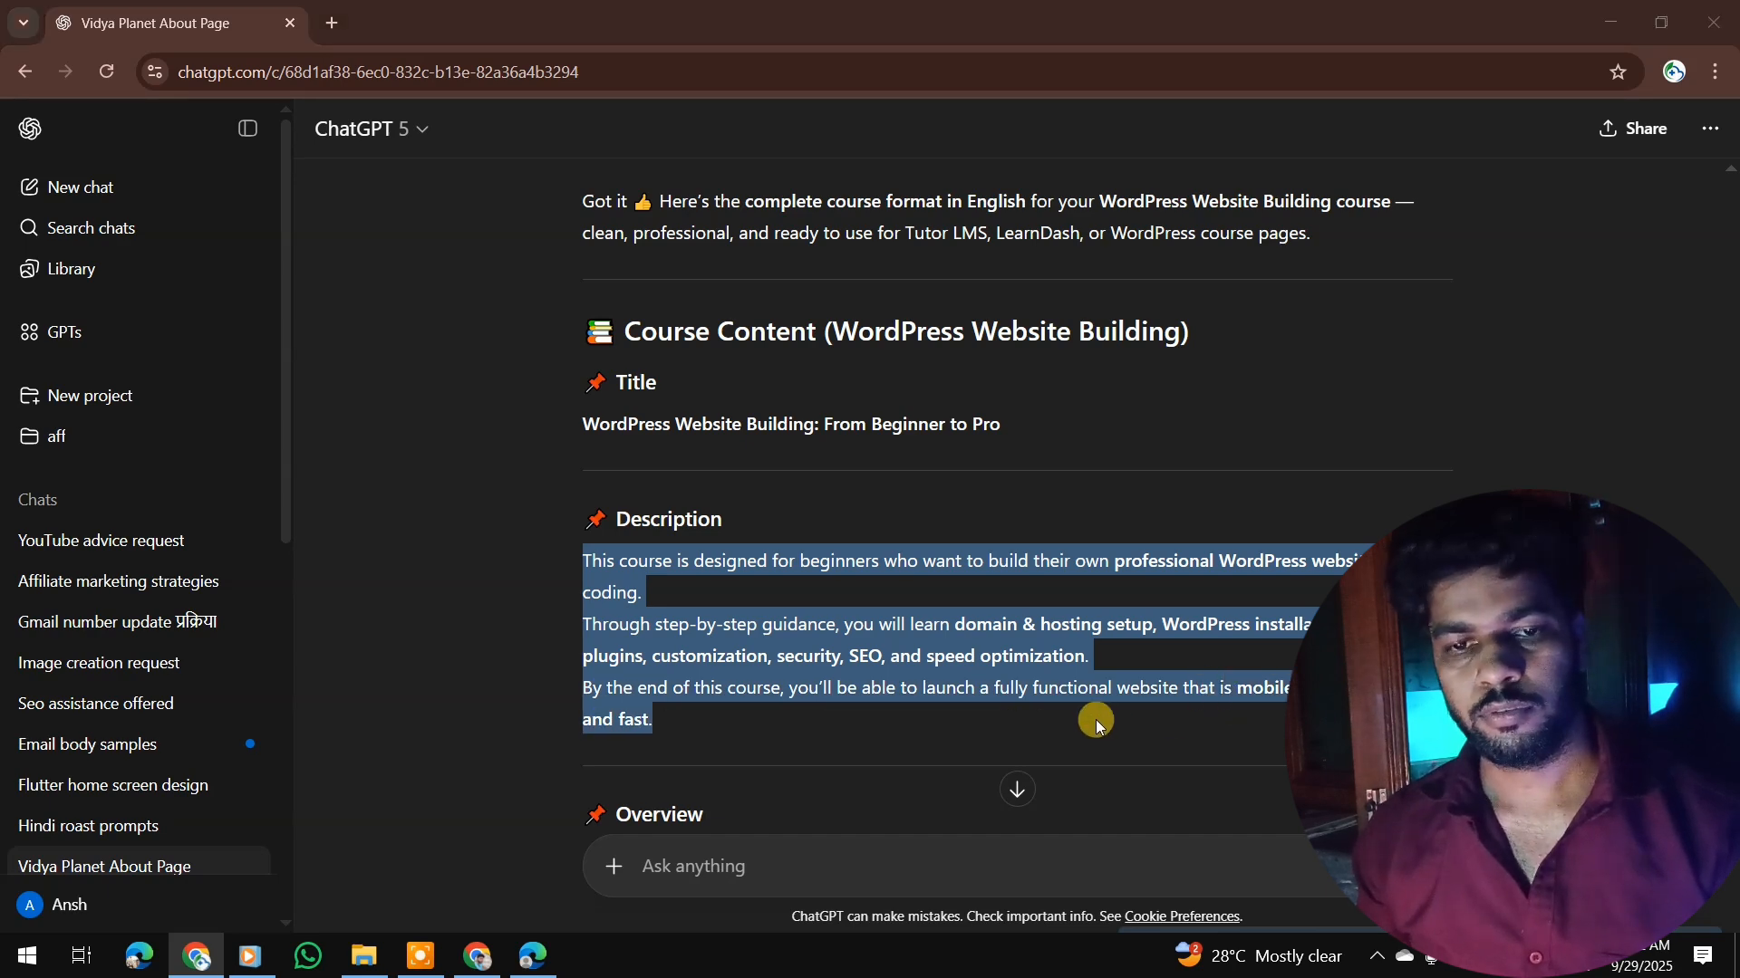
{"action": "key", "text": "alt+Tab"}
{"action": "left_click", "coordinate": [432, 604]}
{"action": "key", "text": "ctrl+v"}
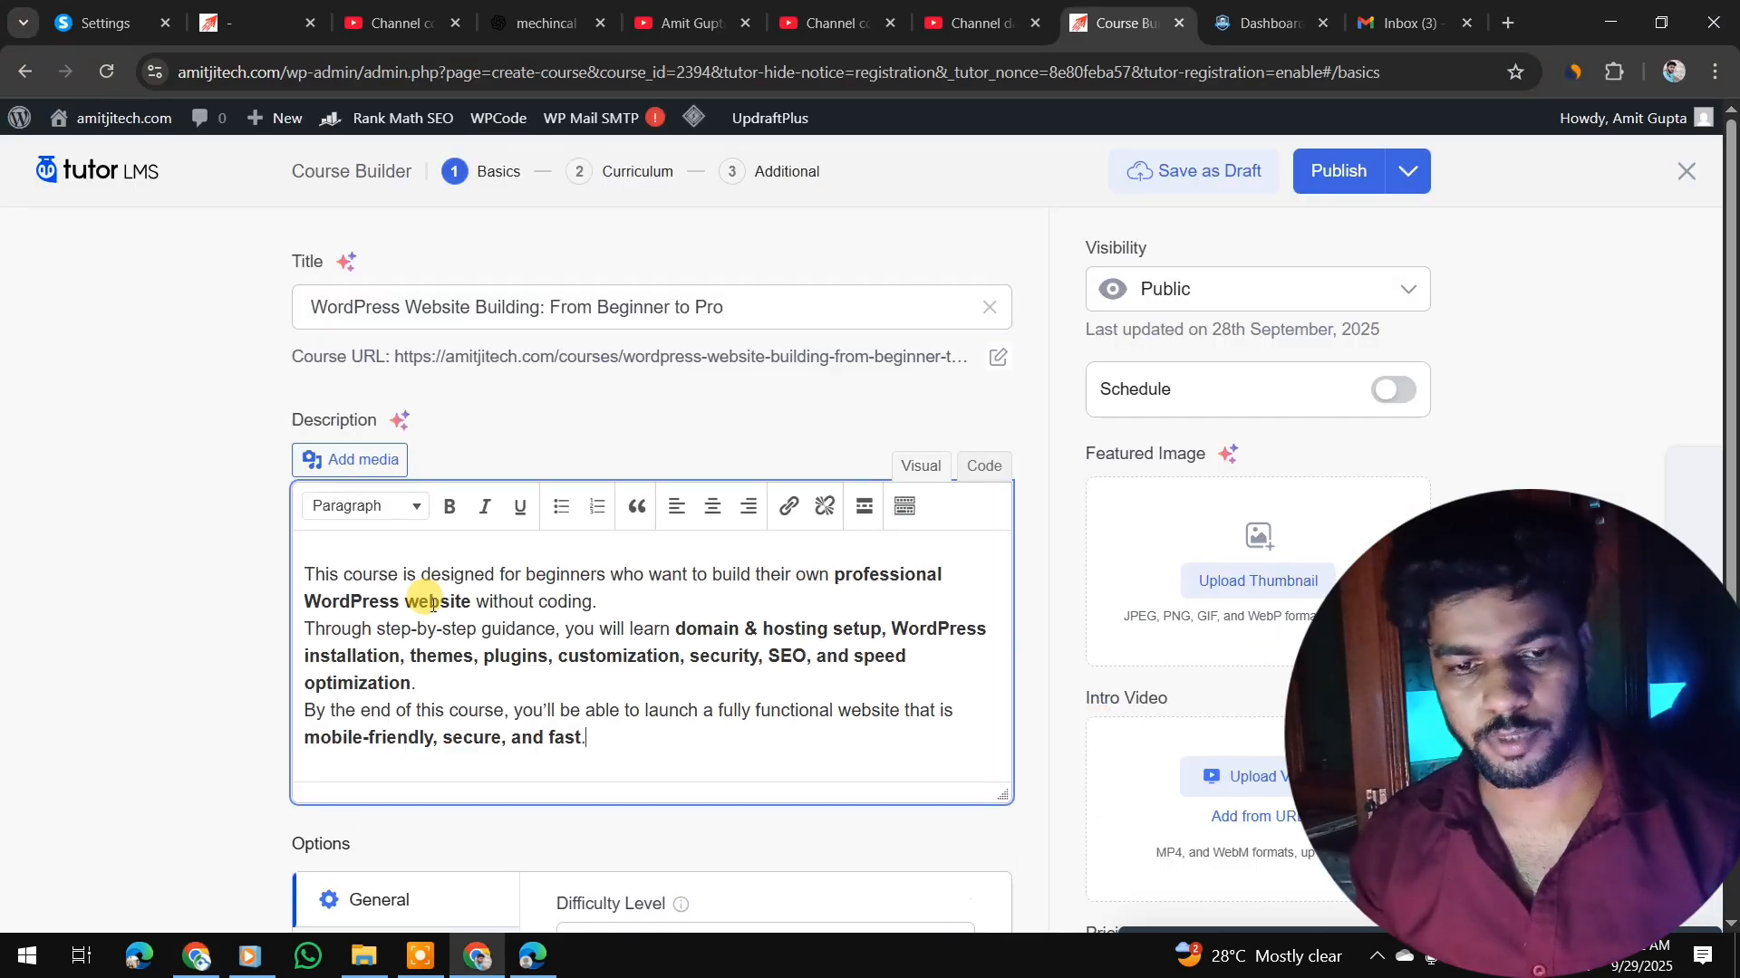
- Switch to the ChatGPT chat, review the remaining English course sections and select the Overview list
{"action": "key", "text": "alt+Tab"}
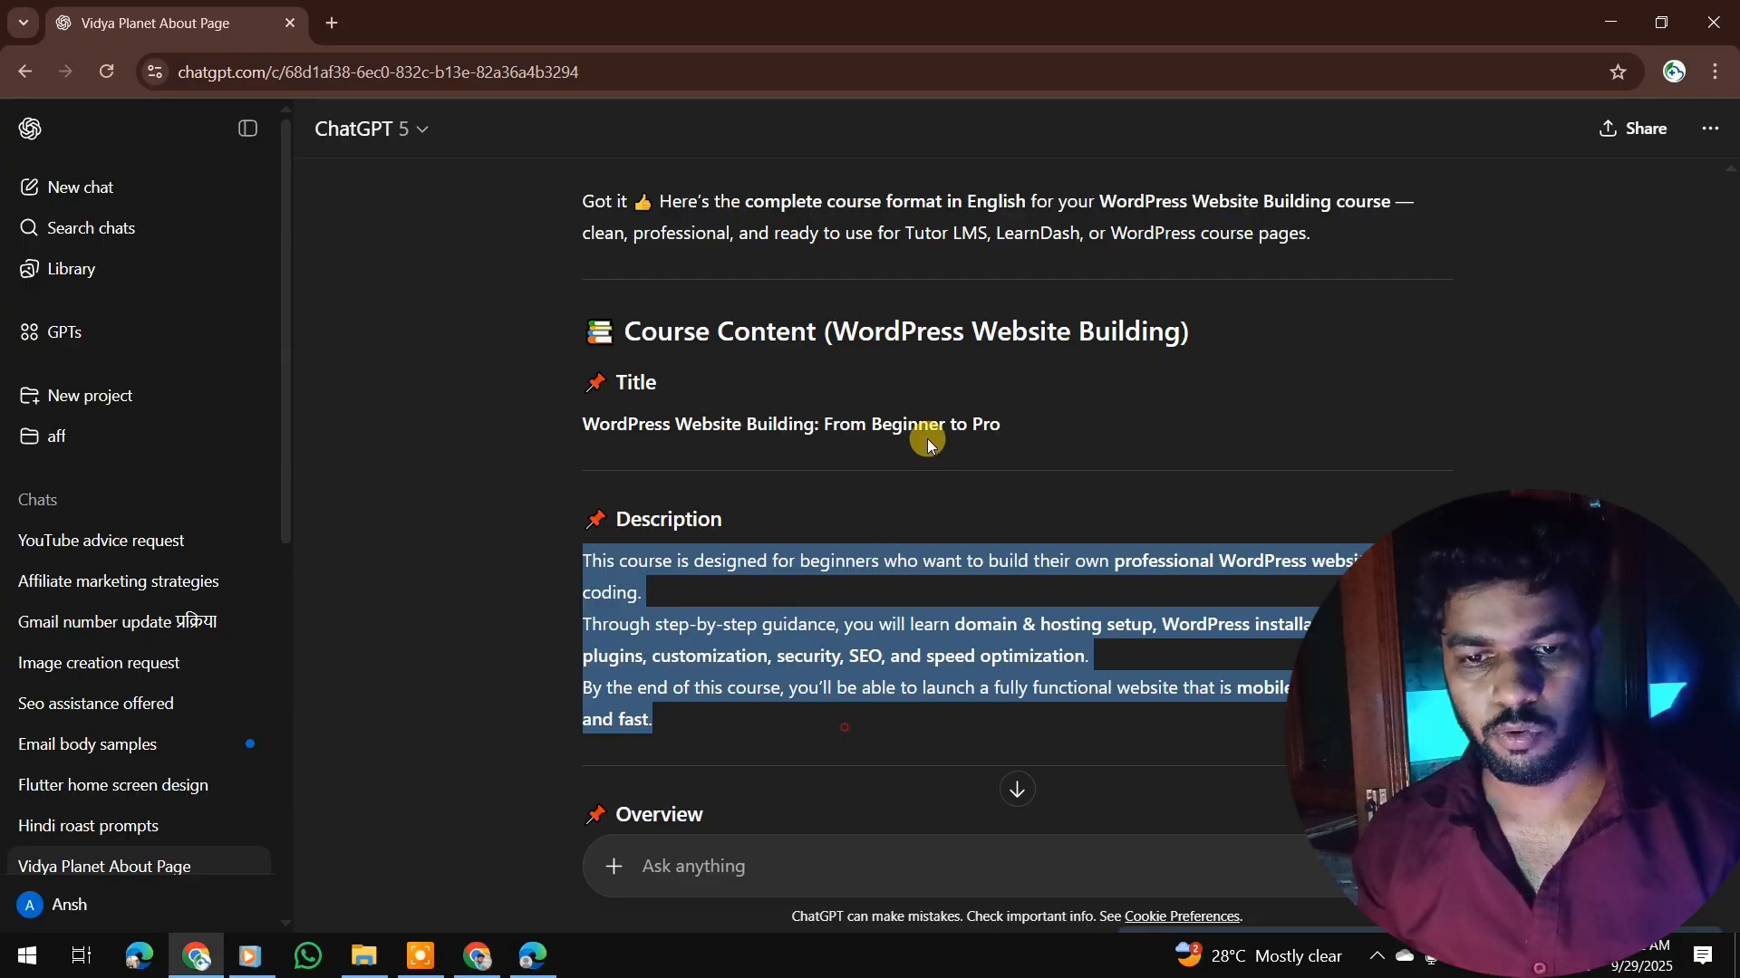
{"action": "scroll", "coordinate": [982, 479], "scroll_direction": "down", "scroll_amount": 10}
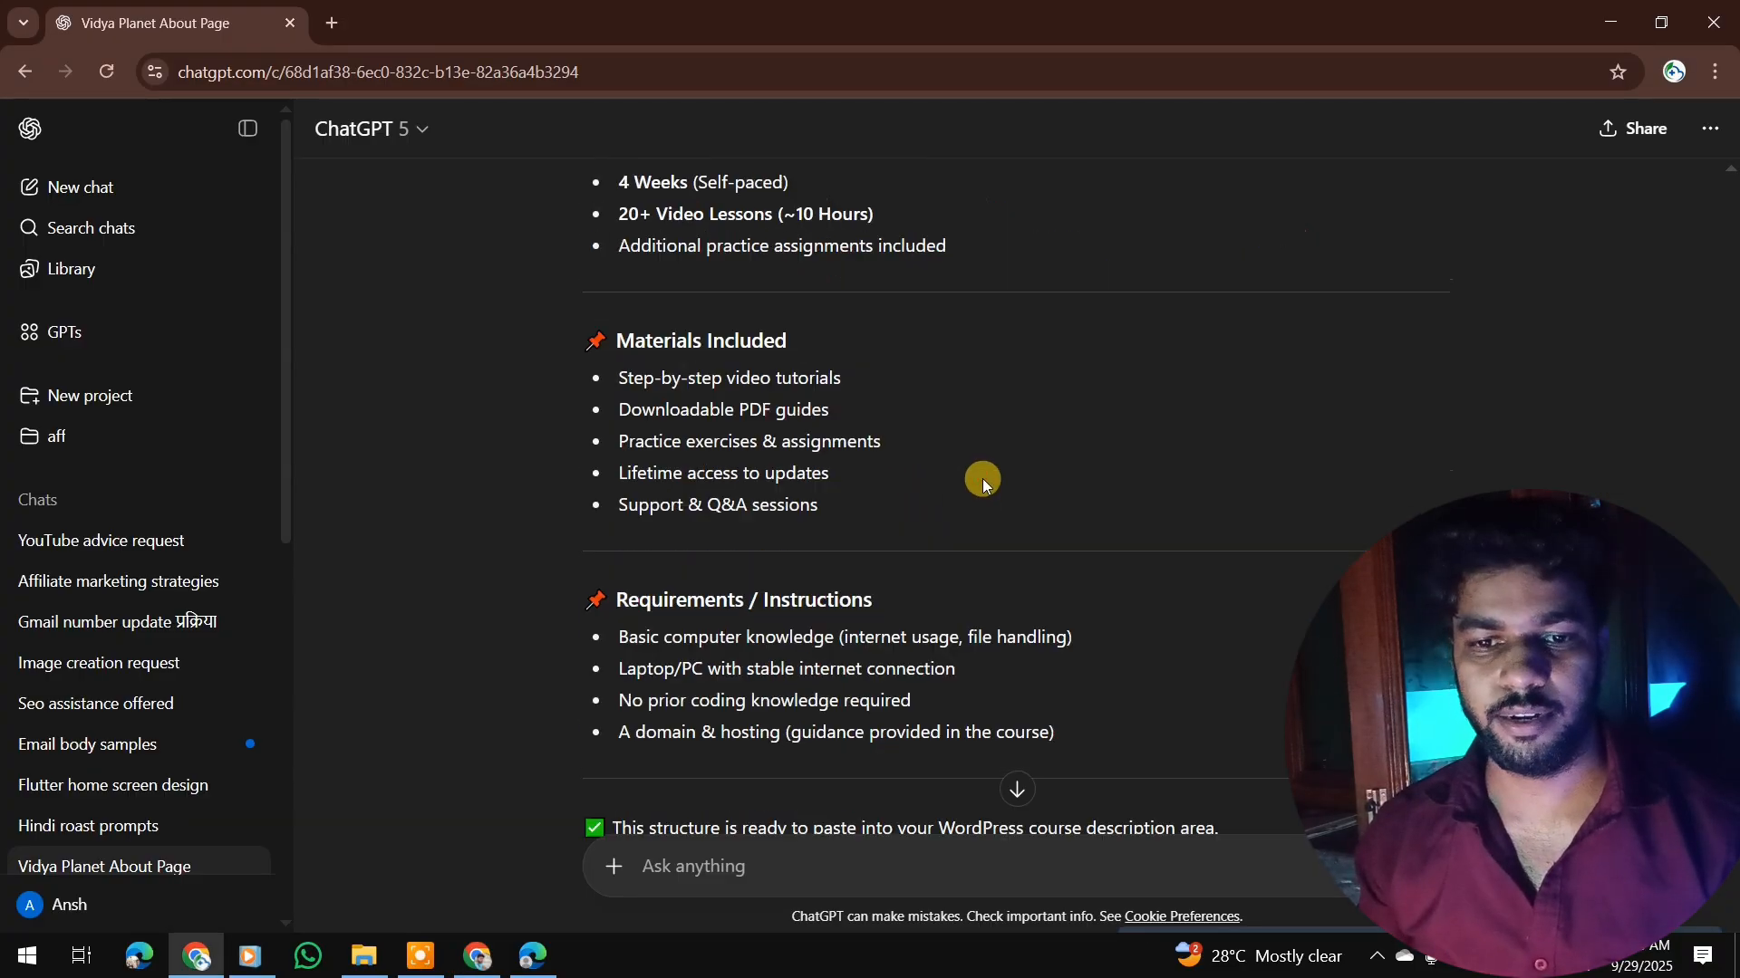
{"action": "scroll", "coordinate": [982, 478], "scroll_direction": "up", "scroll_amount": 5}
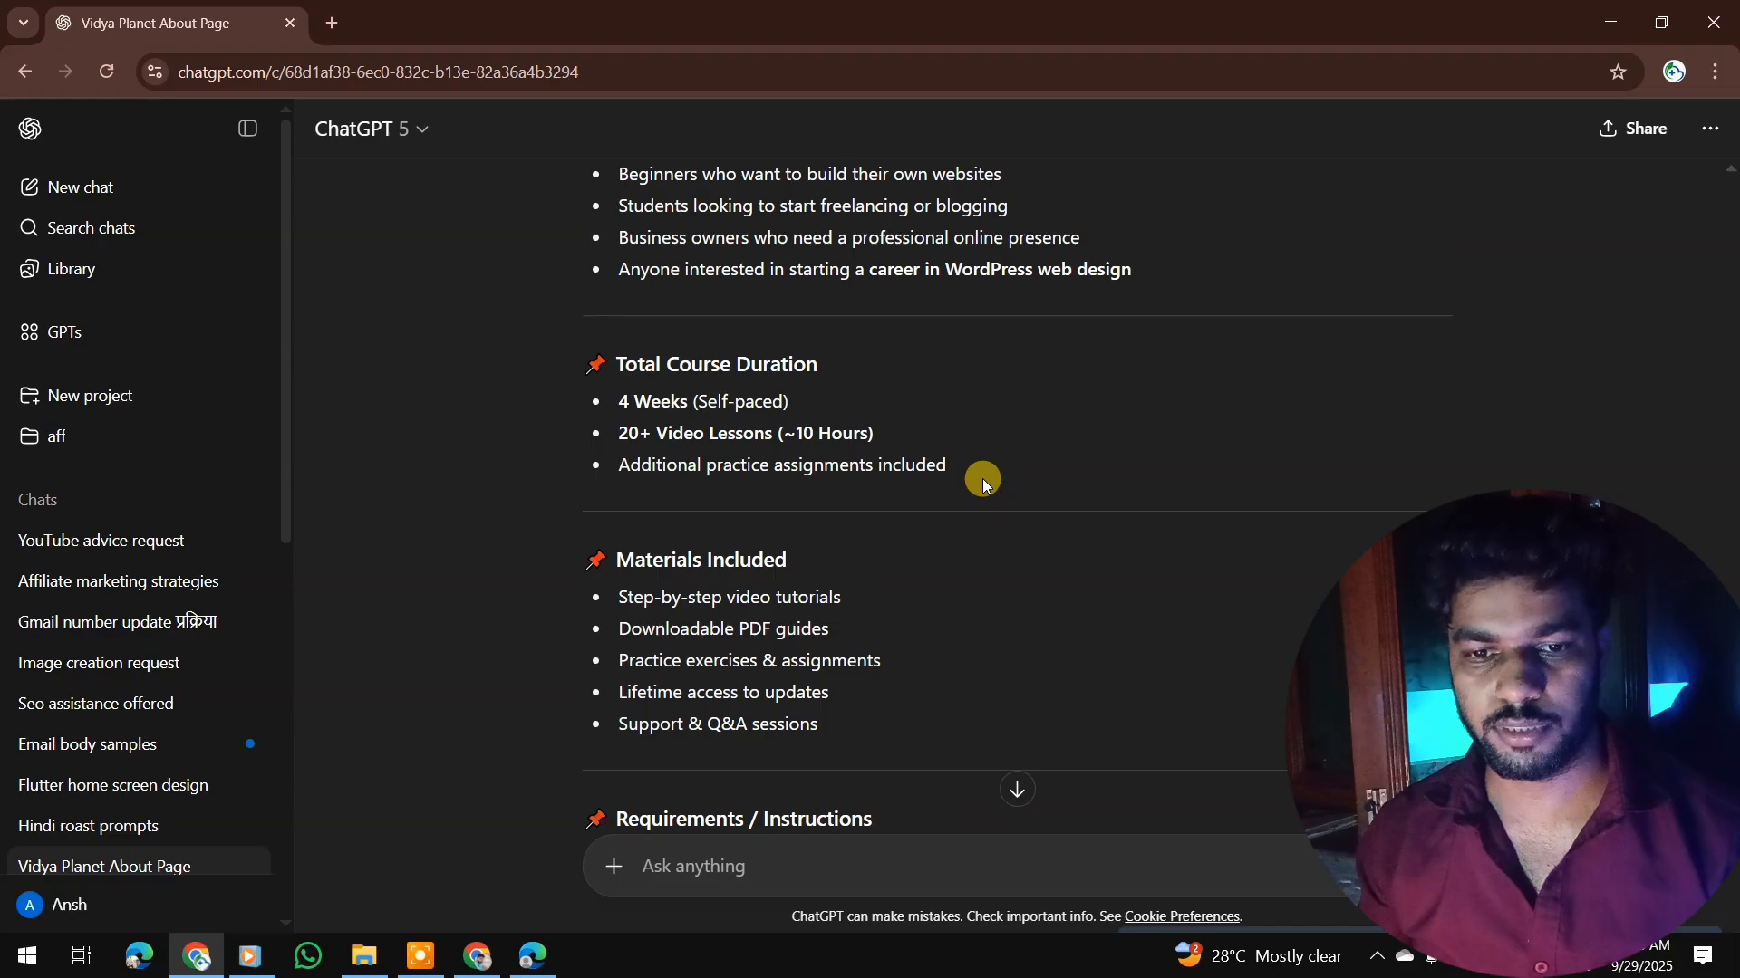
{"action": "scroll", "coordinate": [983, 478], "scroll_direction": "up", "scroll_amount": 5}
{"action": "scroll", "coordinate": [867, 432], "scroll_direction": "up", "scroll_amount": 6}
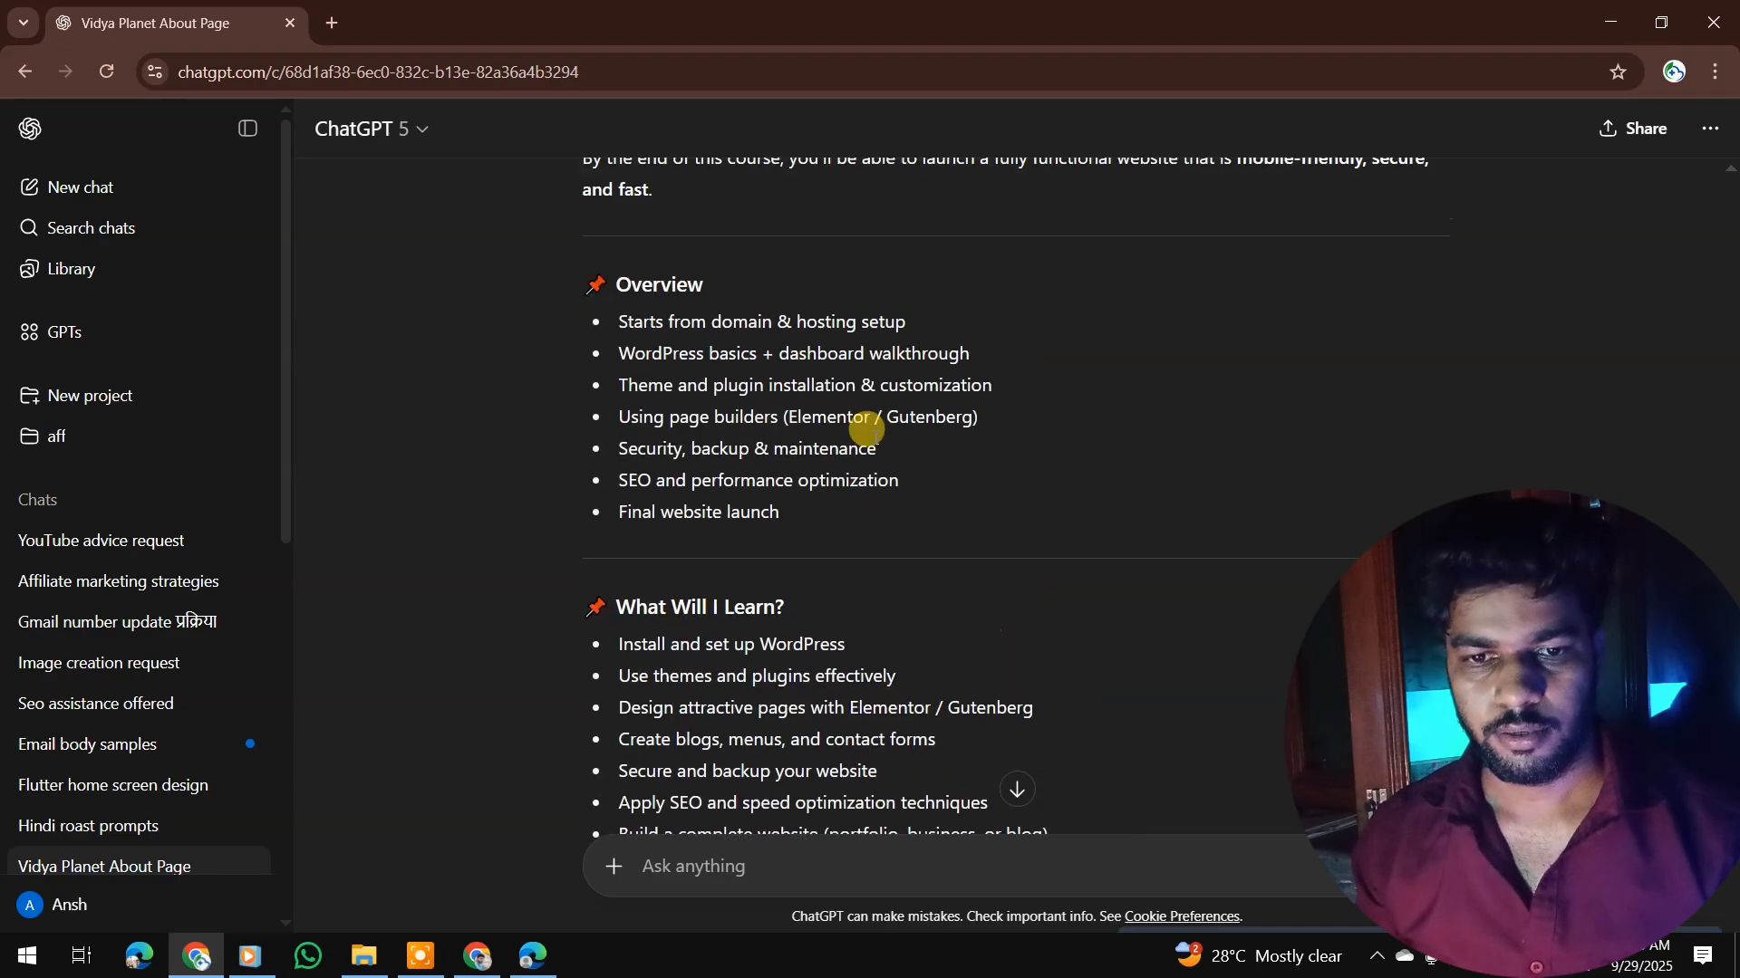
{"action": "scroll", "coordinate": [866, 435], "scroll_direction": "down", "scroll_amount": 2}
{"action": "left_click_drag", "start_coordinate": [824, 548], "coordinate": [593, 324]}
- Return to the Tutor LMS Course Builder, enable Public Course and Q&A for the course, and publish it
{"action": "key", "text": "alt+Tab"}
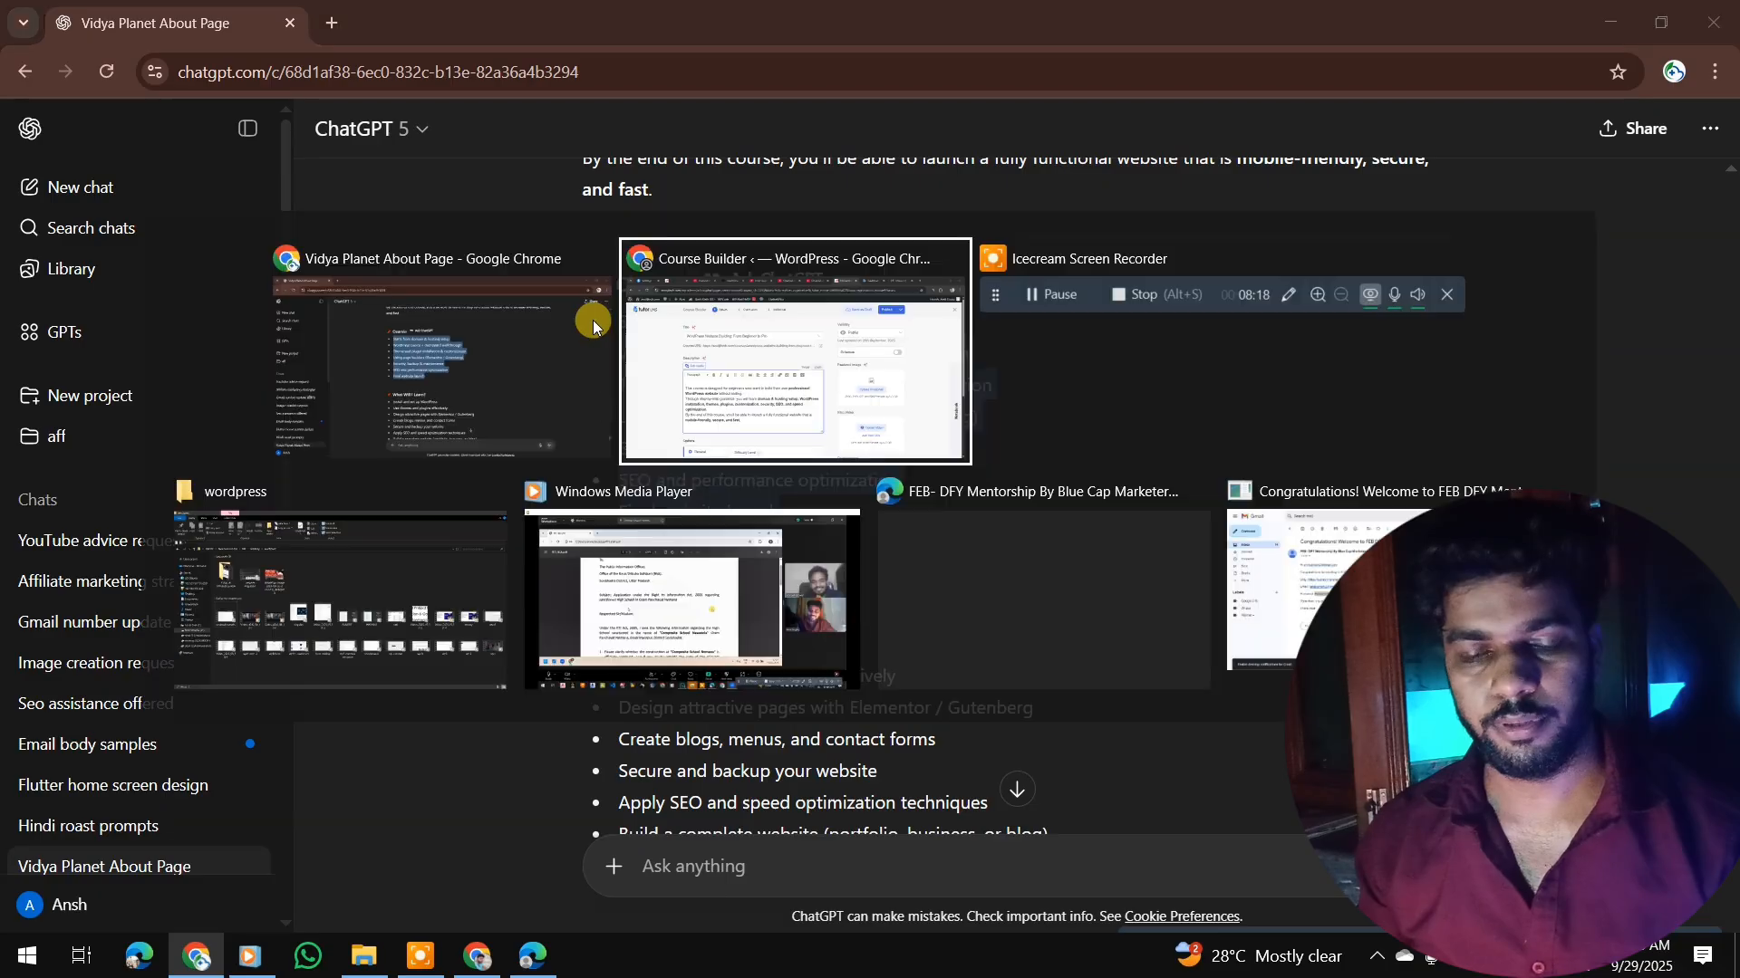
{"action": "scroll", "coordinate": [752, 545], "scroll_direction": "down", "scroll_amount": 4}
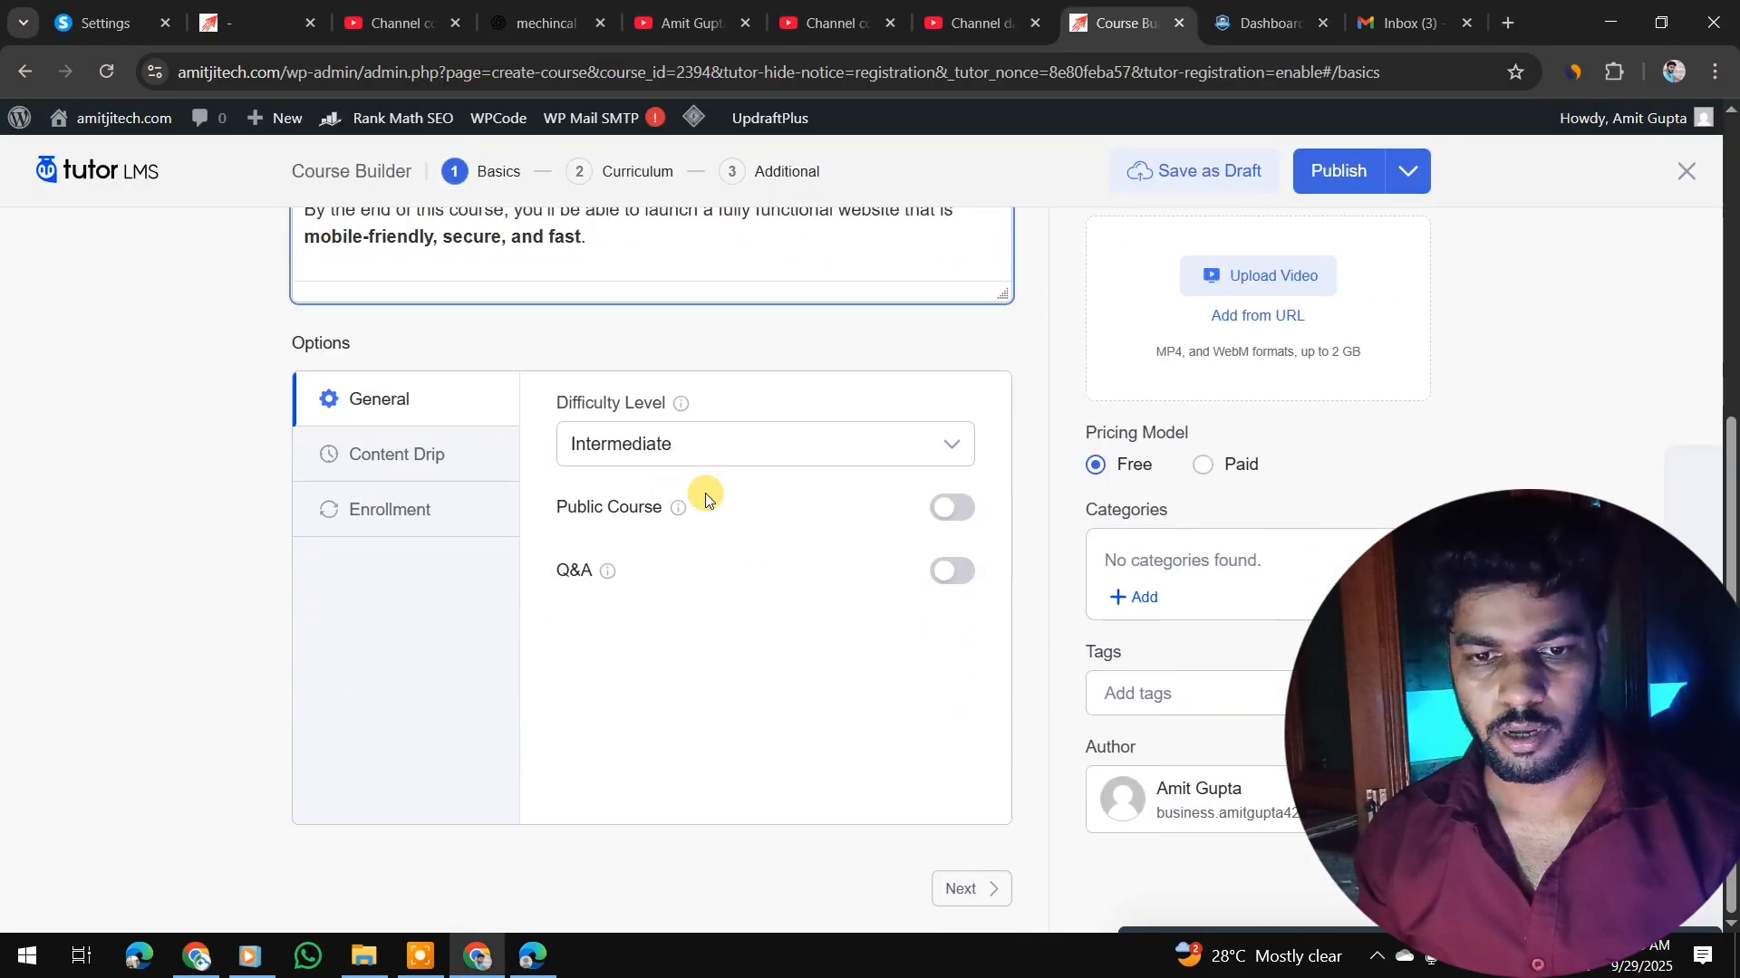
{"action": "left_click", "coordinate": [949, 508]}
{"action": "left_click", "coordinate": [949, 562]}
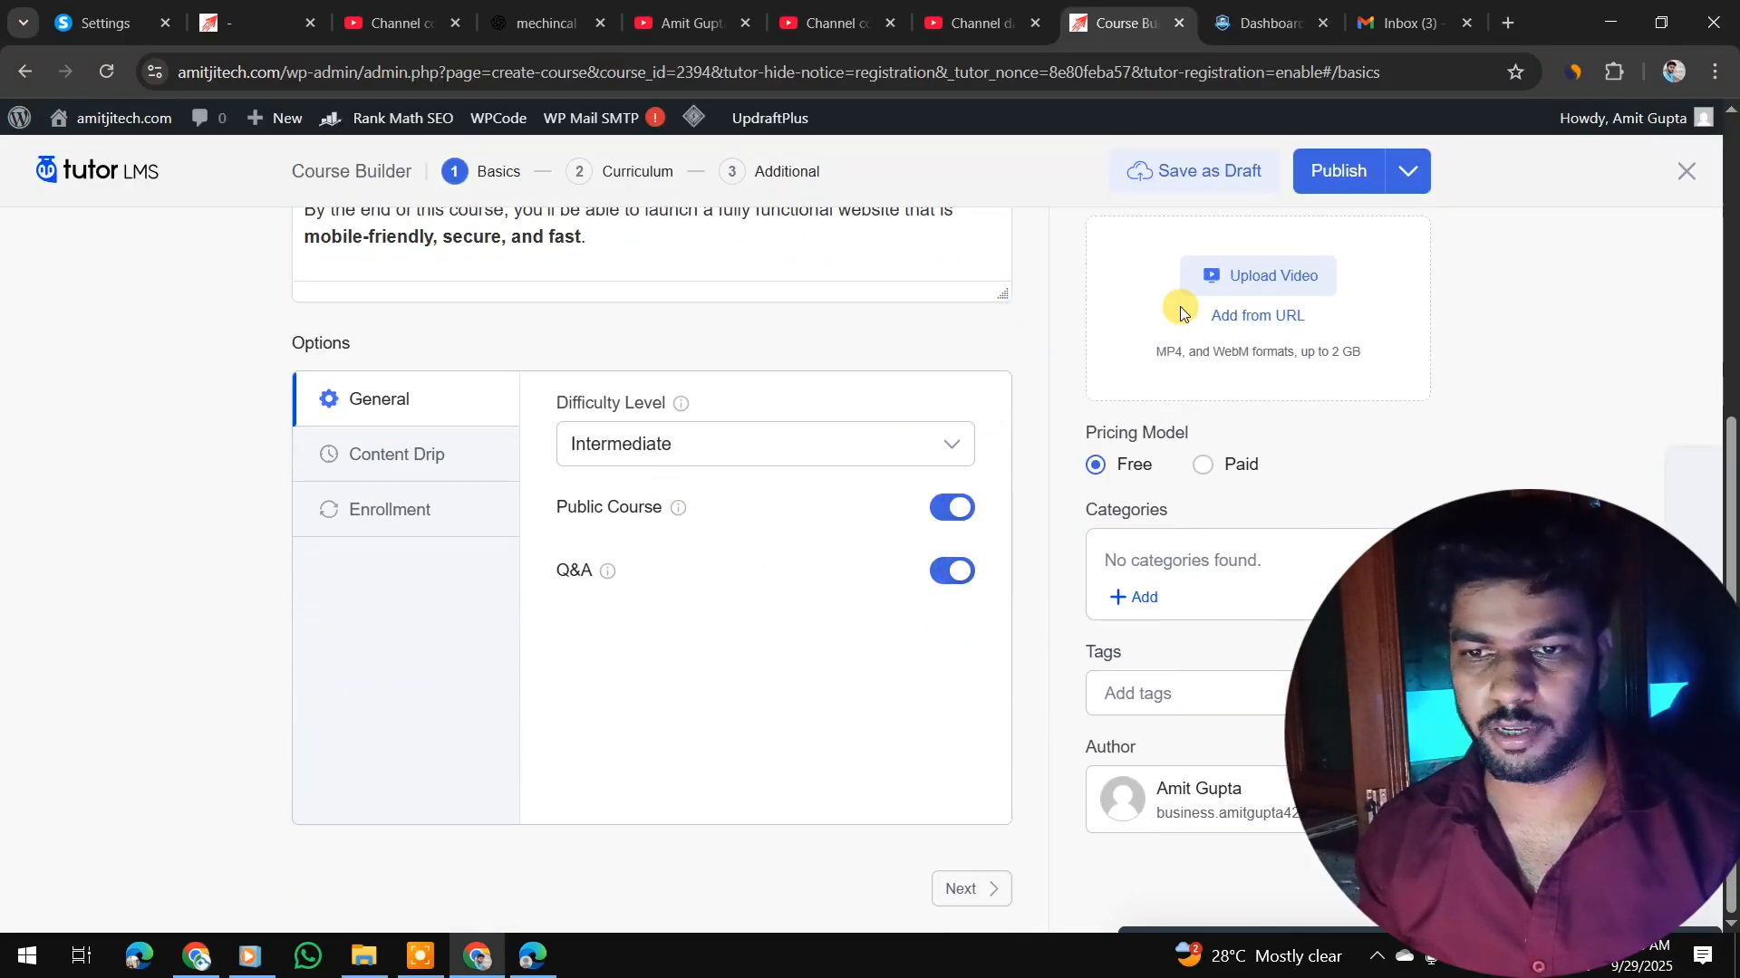
{"action": "scroll", "coordinate": [1226, 451], "scroll_direction": "up", "scroll_amount": 1}
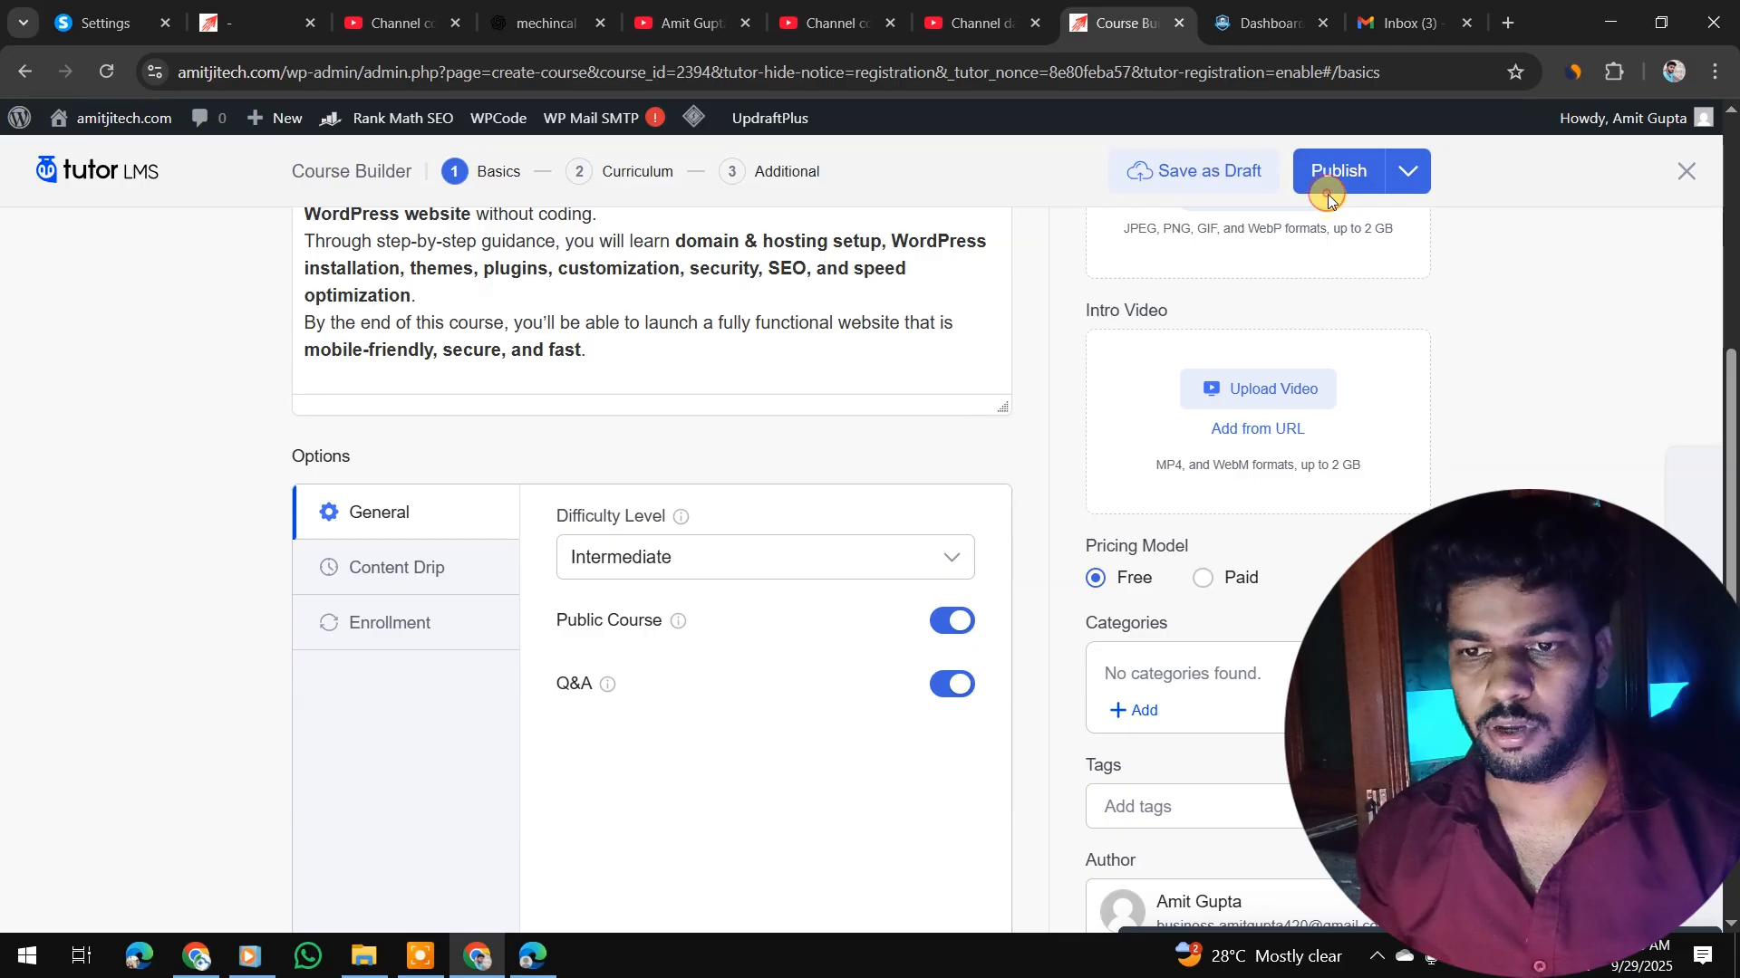
{"action": "left_click", "coordinate": [1328, 198]}
- Set o-86524-prod_image.webp from the media library as the course's featured image and update the course
{"action": "scroll", "coordinate": [1285, 435], "scroll_direction": "up", "scroll_amount": 2}
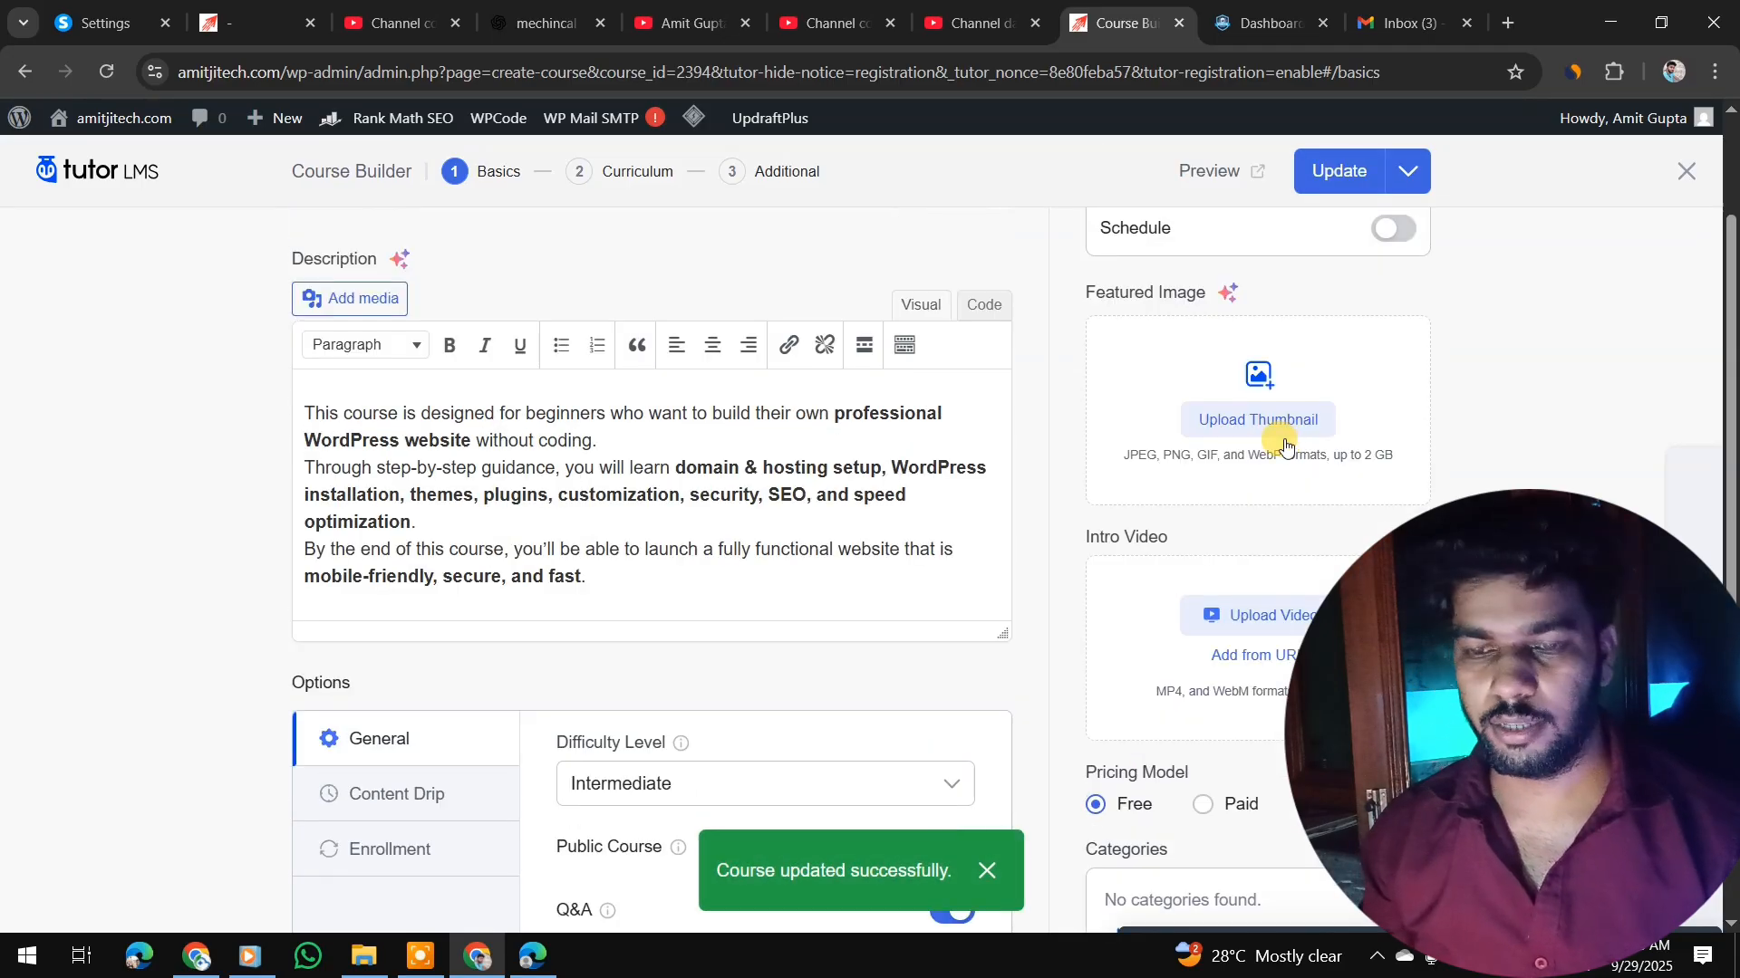
{"action": "left_click", "coordinate": [1284, 439]}
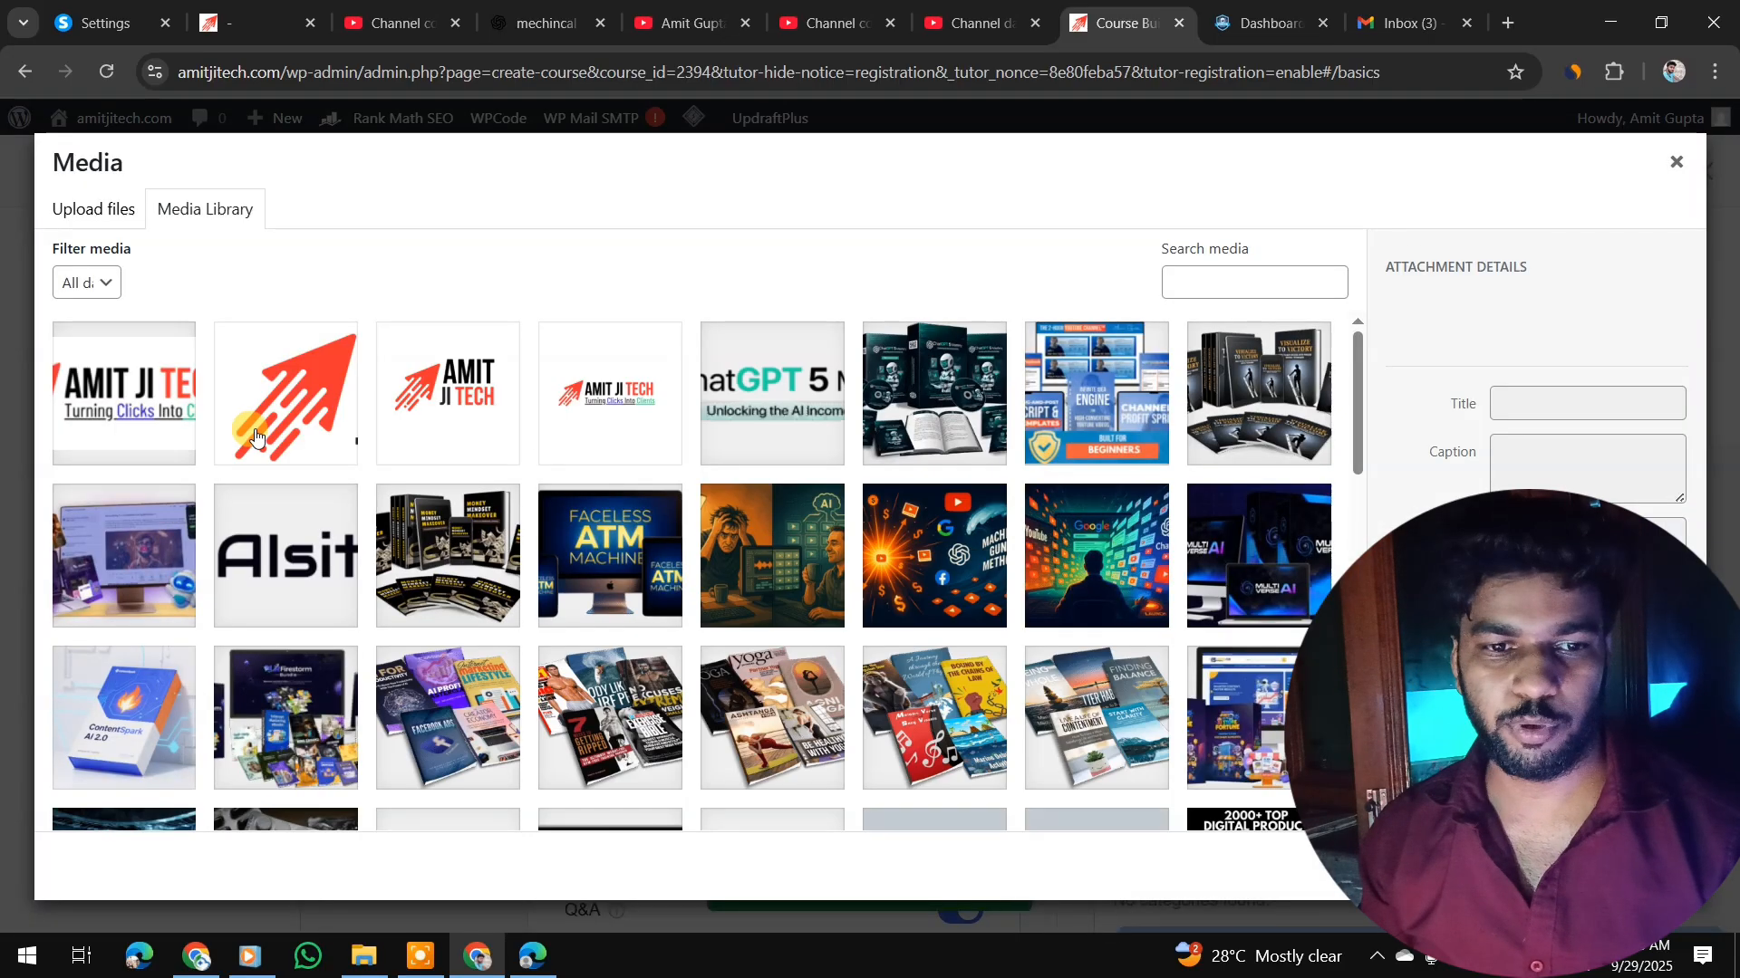
{"action": "scroll", "coordinate": [900, 613], "scroll_direction": "down", "scroll_amount": 2}
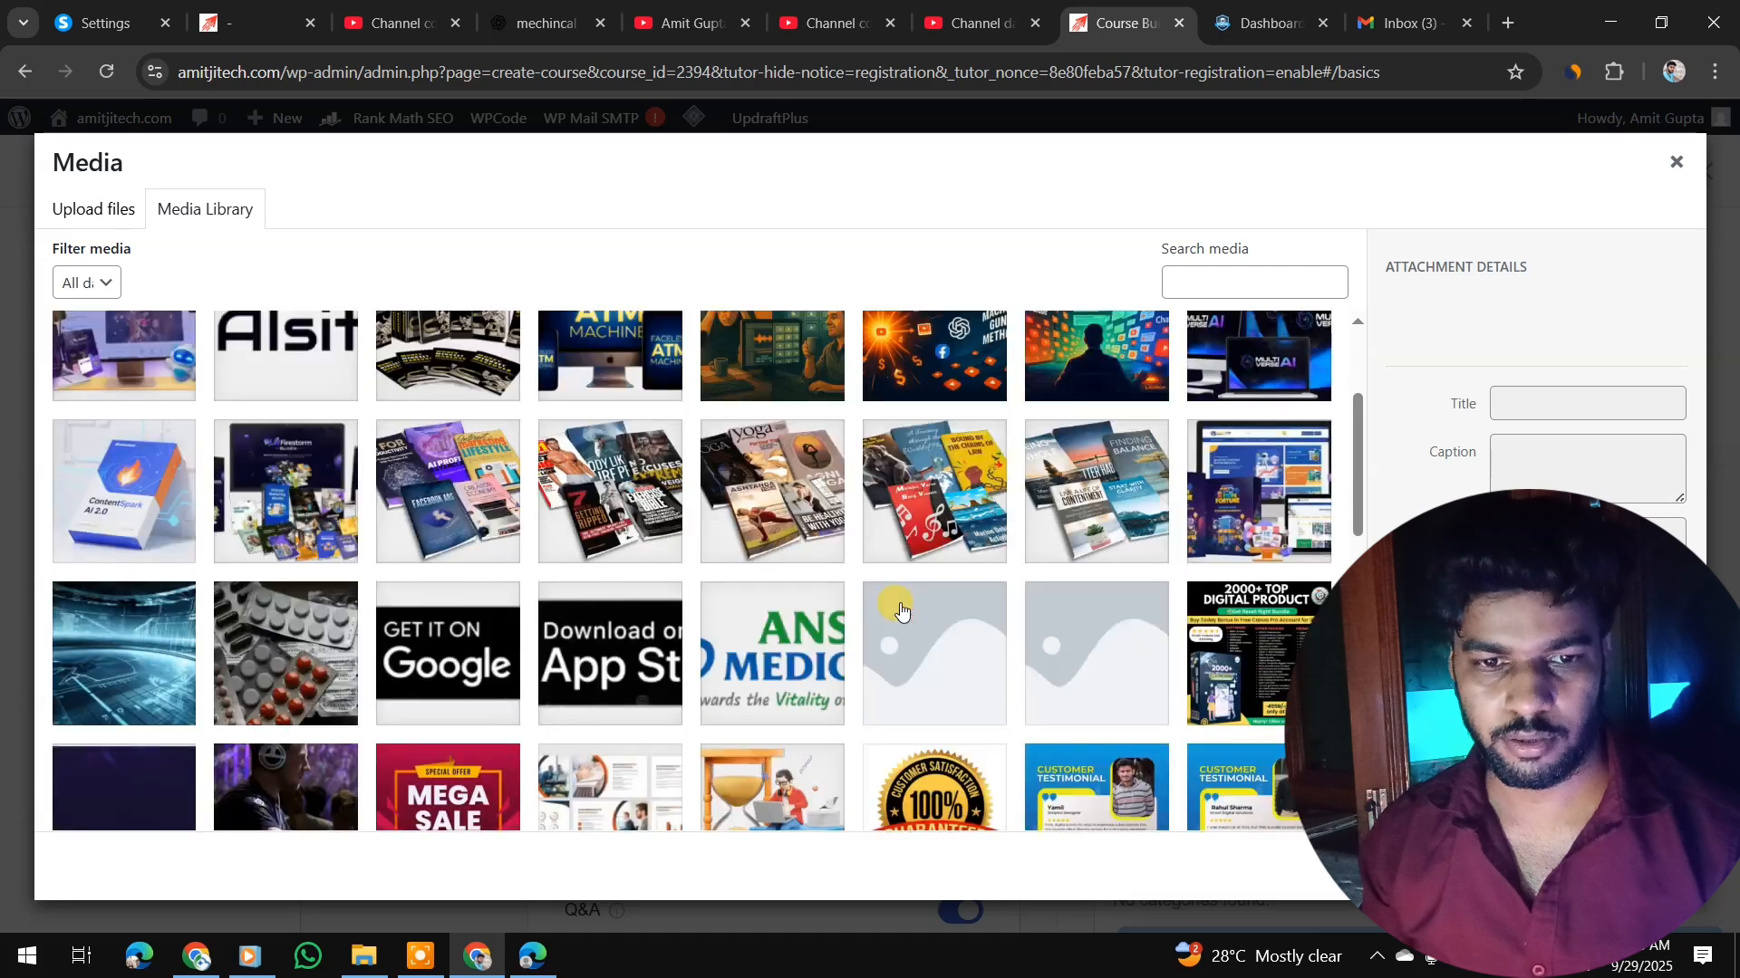
{"action": "scroll", "coordinate": [901, 613], "scroll_direction": "down", "scroll_amount": 3}
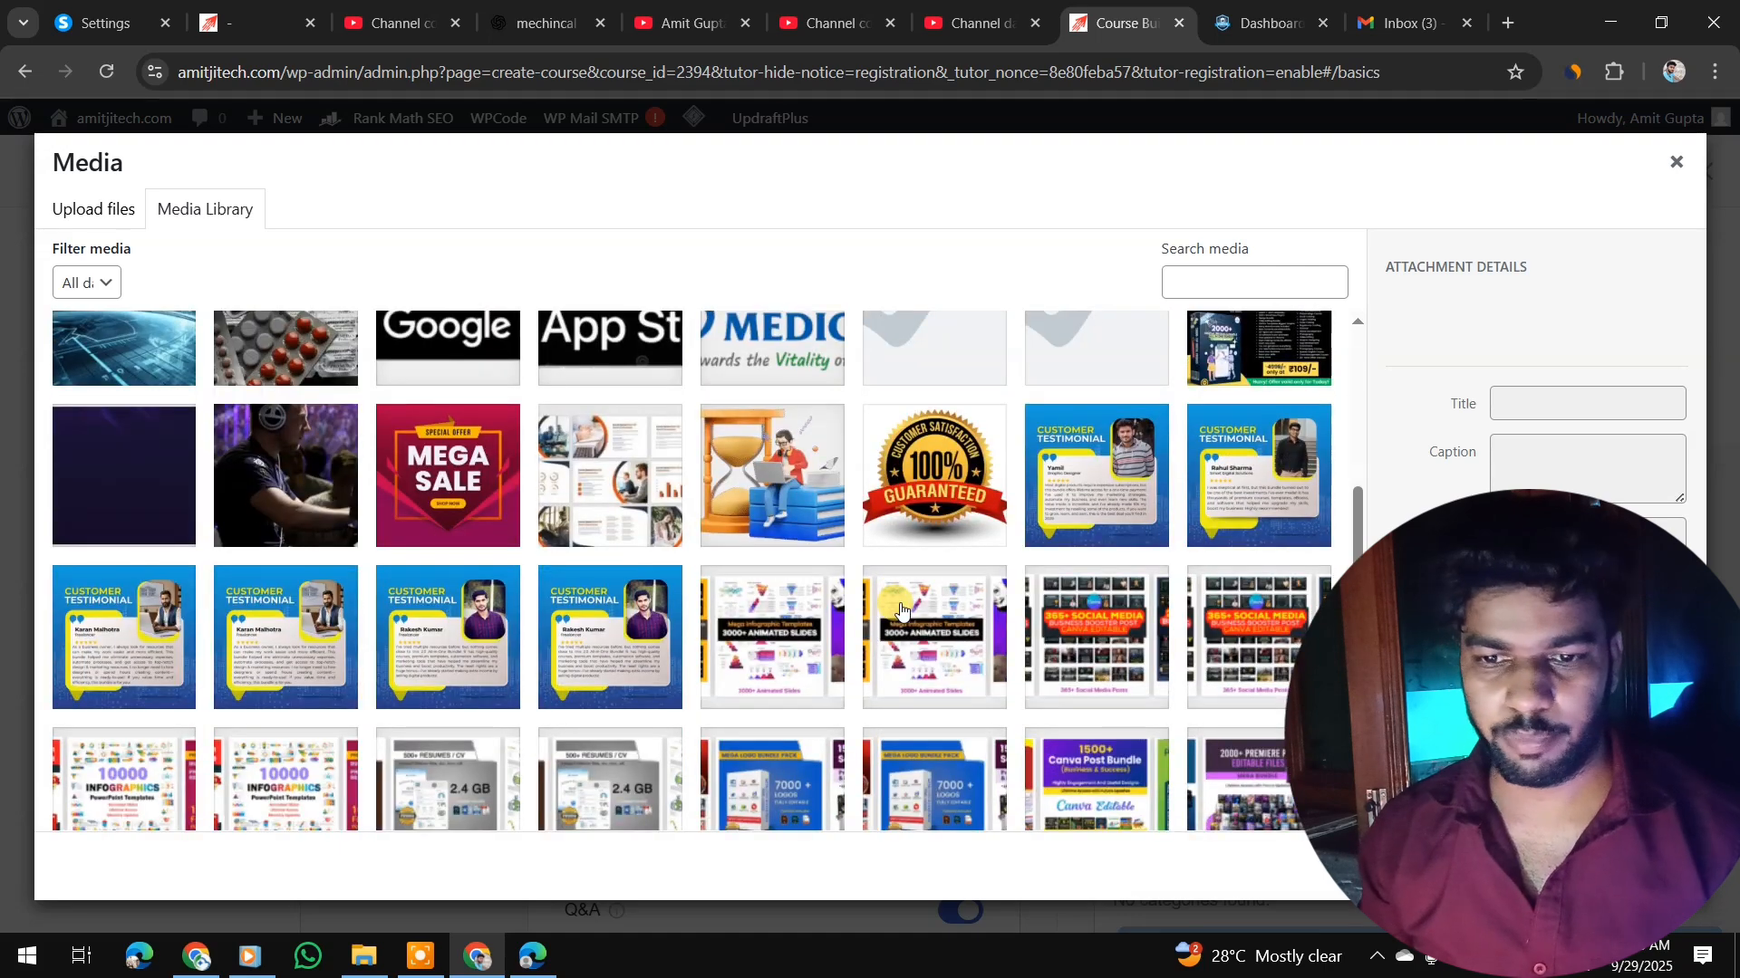
{"action": "scroll", "coordinate": [901, 612], "scroll_direction": "down", "scroll_amount": 5}
{"action": "scroll", "coordinate": [901, 613], "scroll_direction": "up", "scroll_amount": 10}
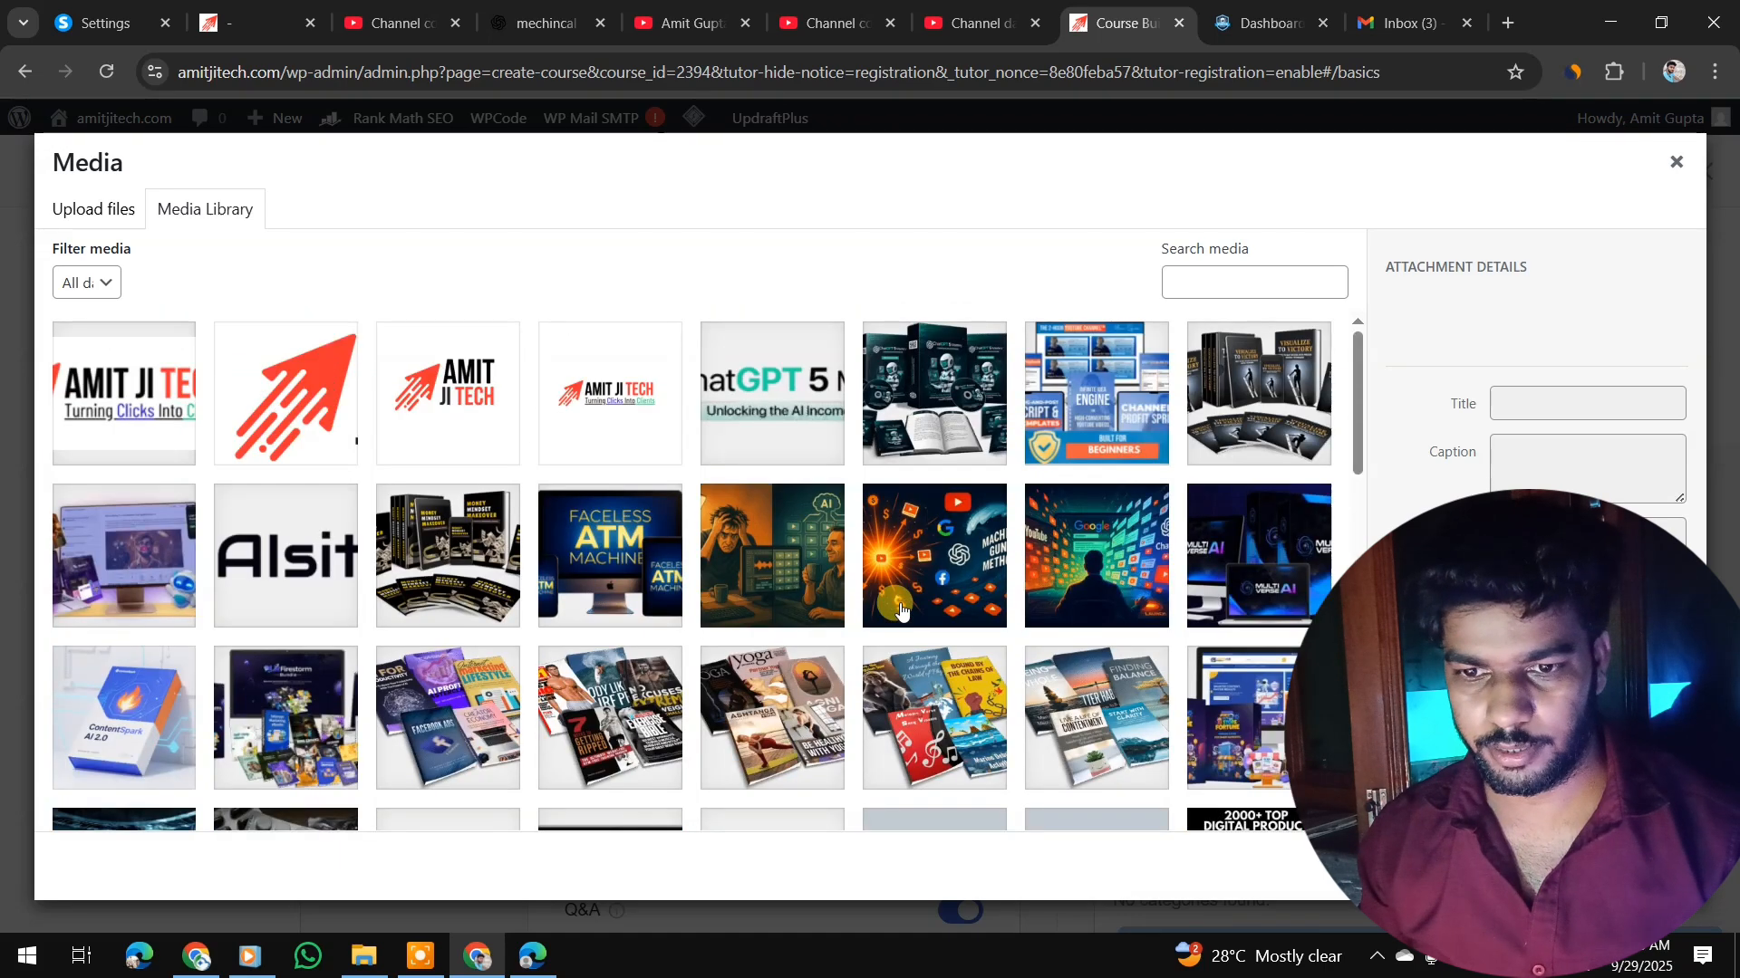
{"action": "left_click", "coordinate": [1121, 439]}
{"action": "left_click", "coordinate": [1252, 415]}
{"action": "left_click", "coordinate": [1101, 408]}
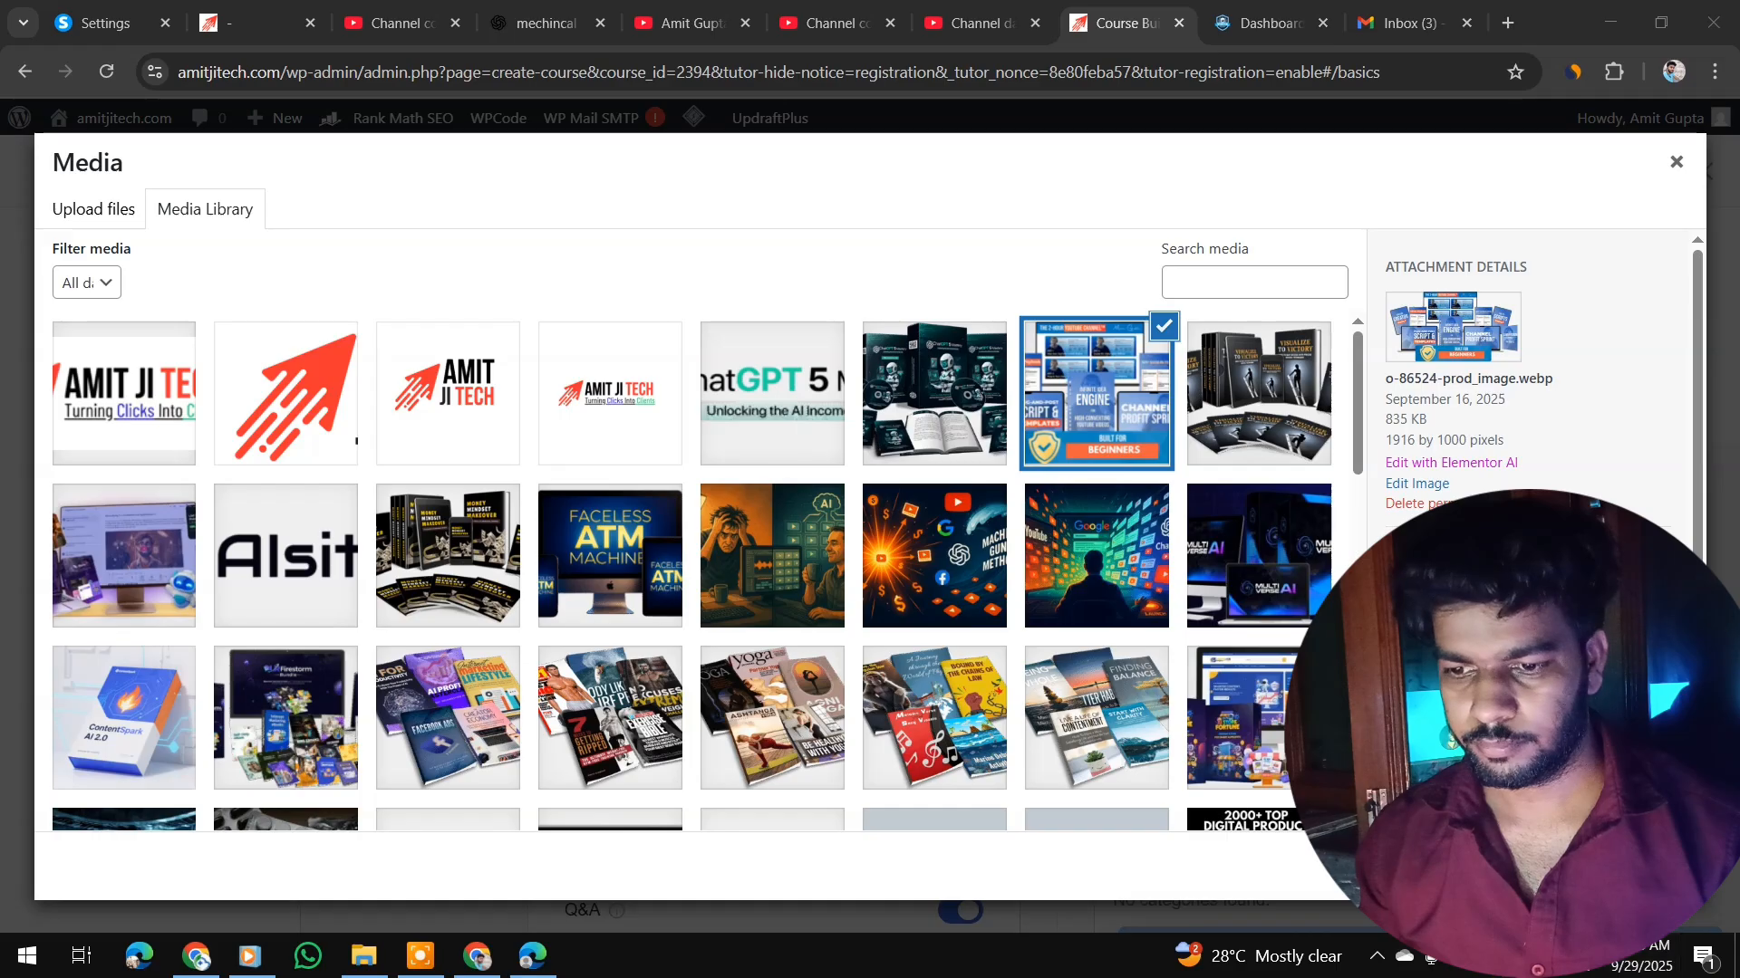
{"action": "left_click", "coordinate": [1622, 866]}
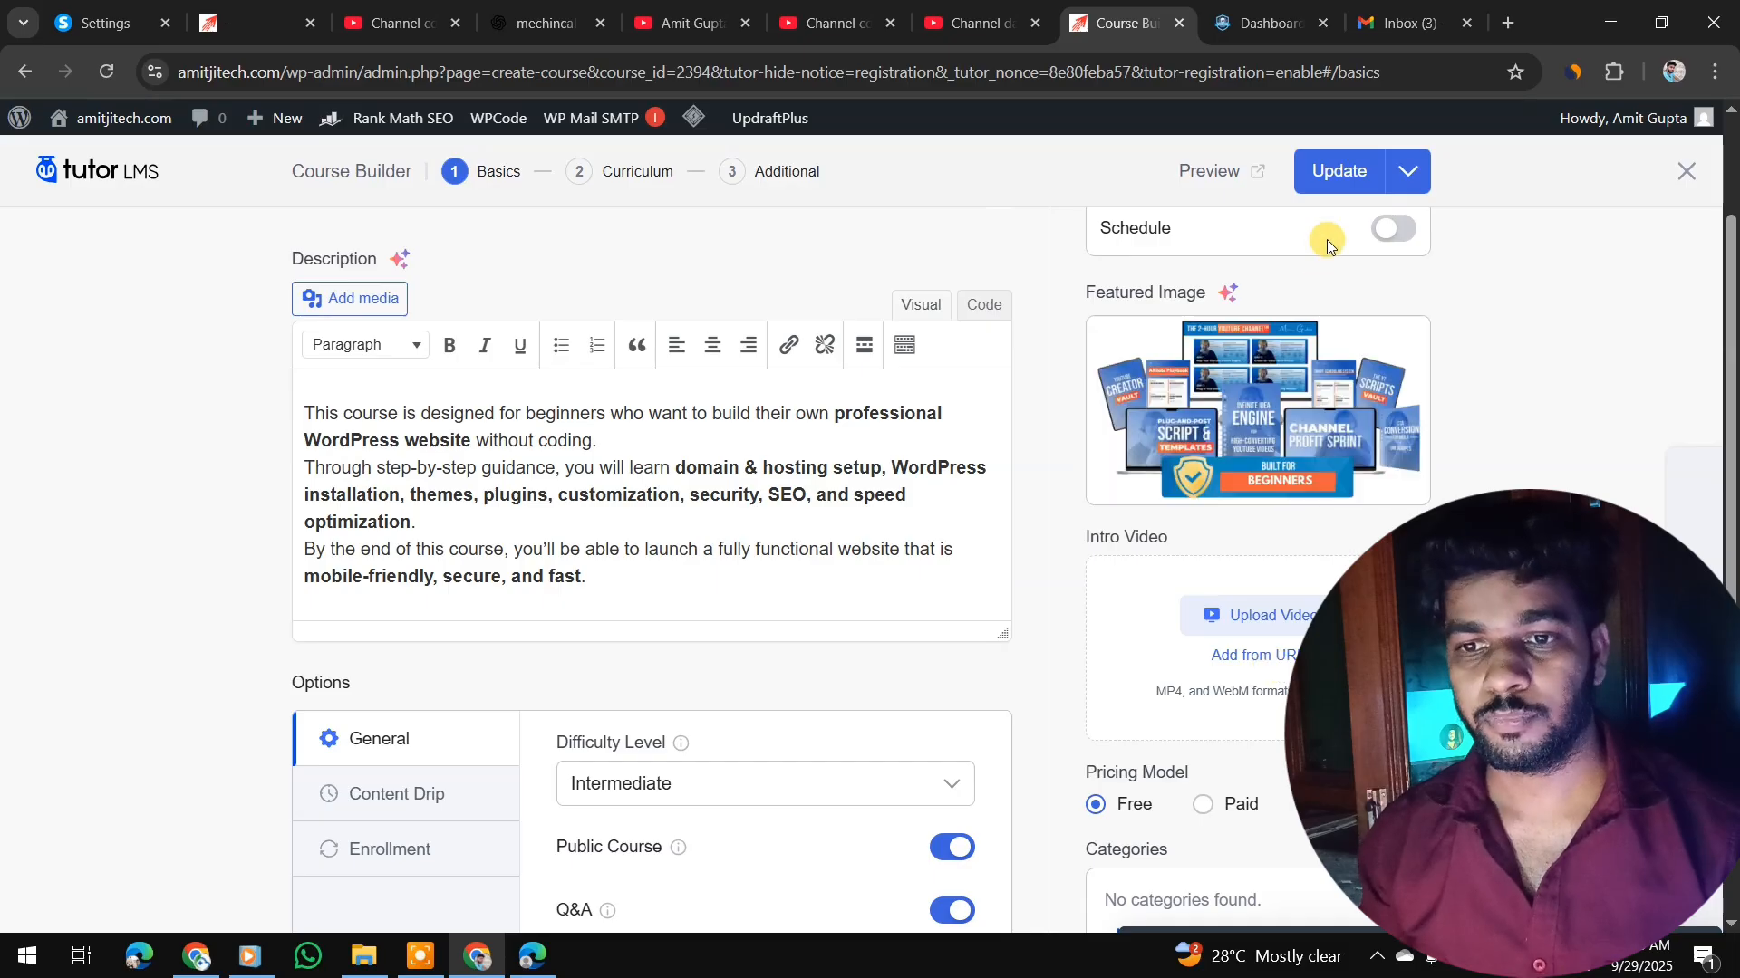
{"action": "left_click", "coordinate": [1328, 170]}
- Look at the course's Curriculum stage and go on to the What Will I Learn? field of the Additional stage
{"action": "scroll", "coordinate": [623, 280], "scroll_direction": "up", "scroll_amount": 1}
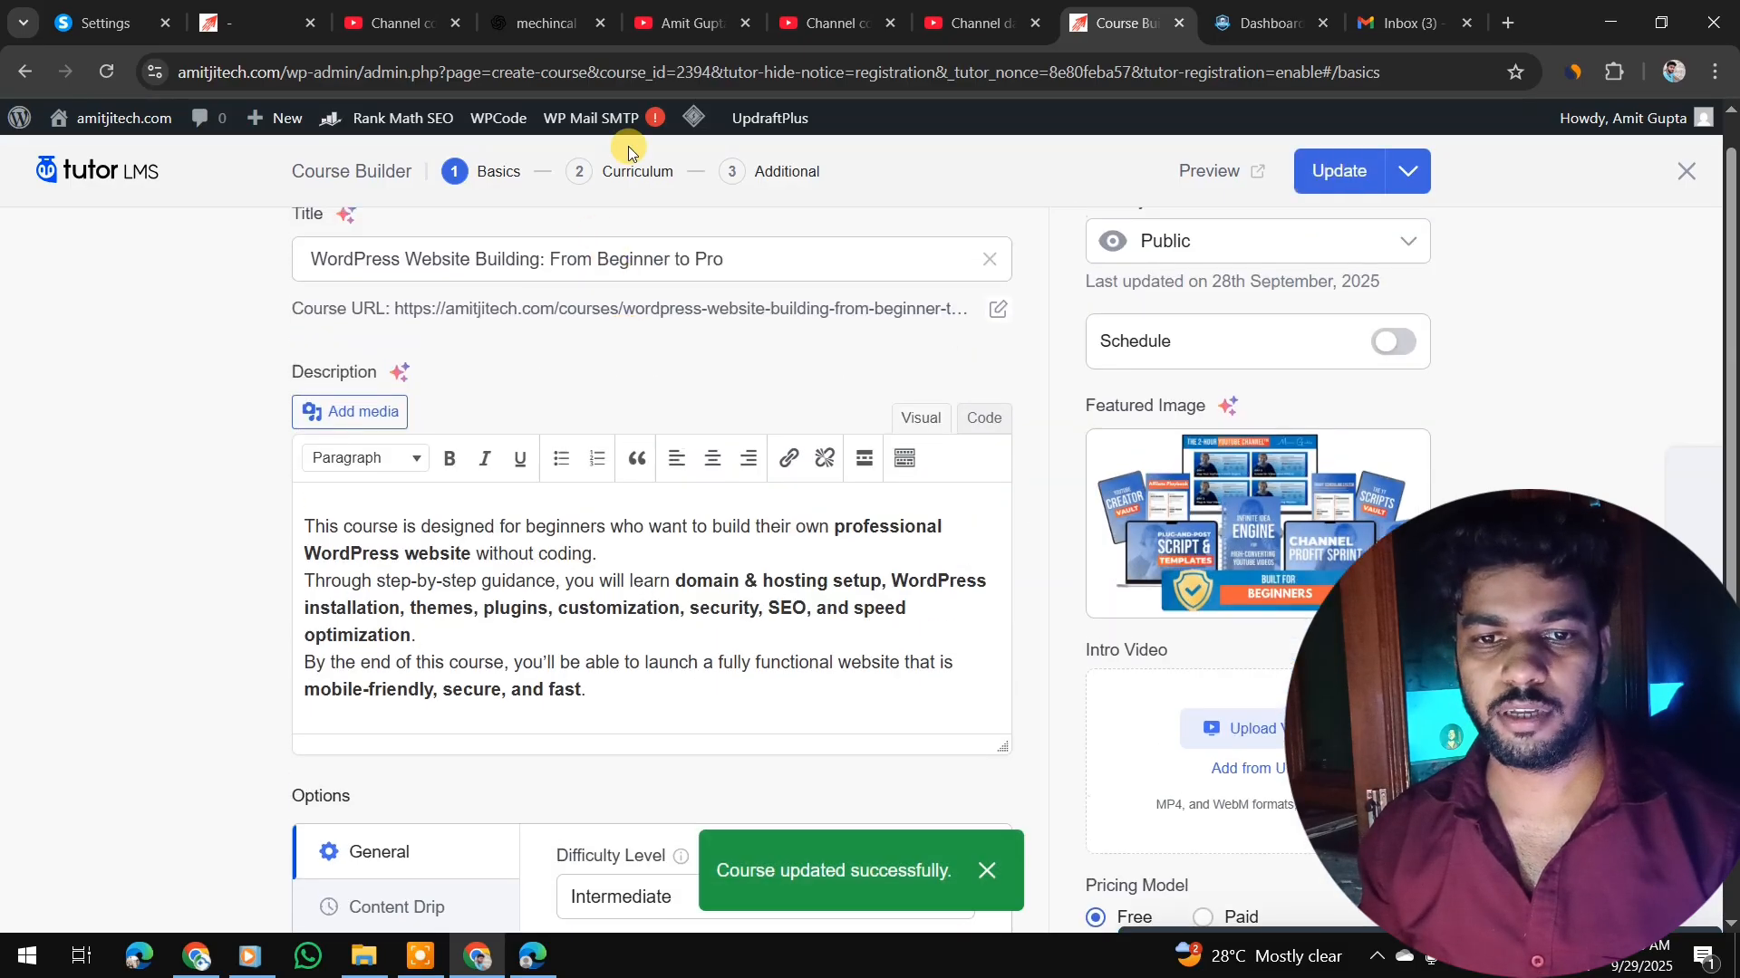
{"action": "left_click", "coordinate": [605, 172]}
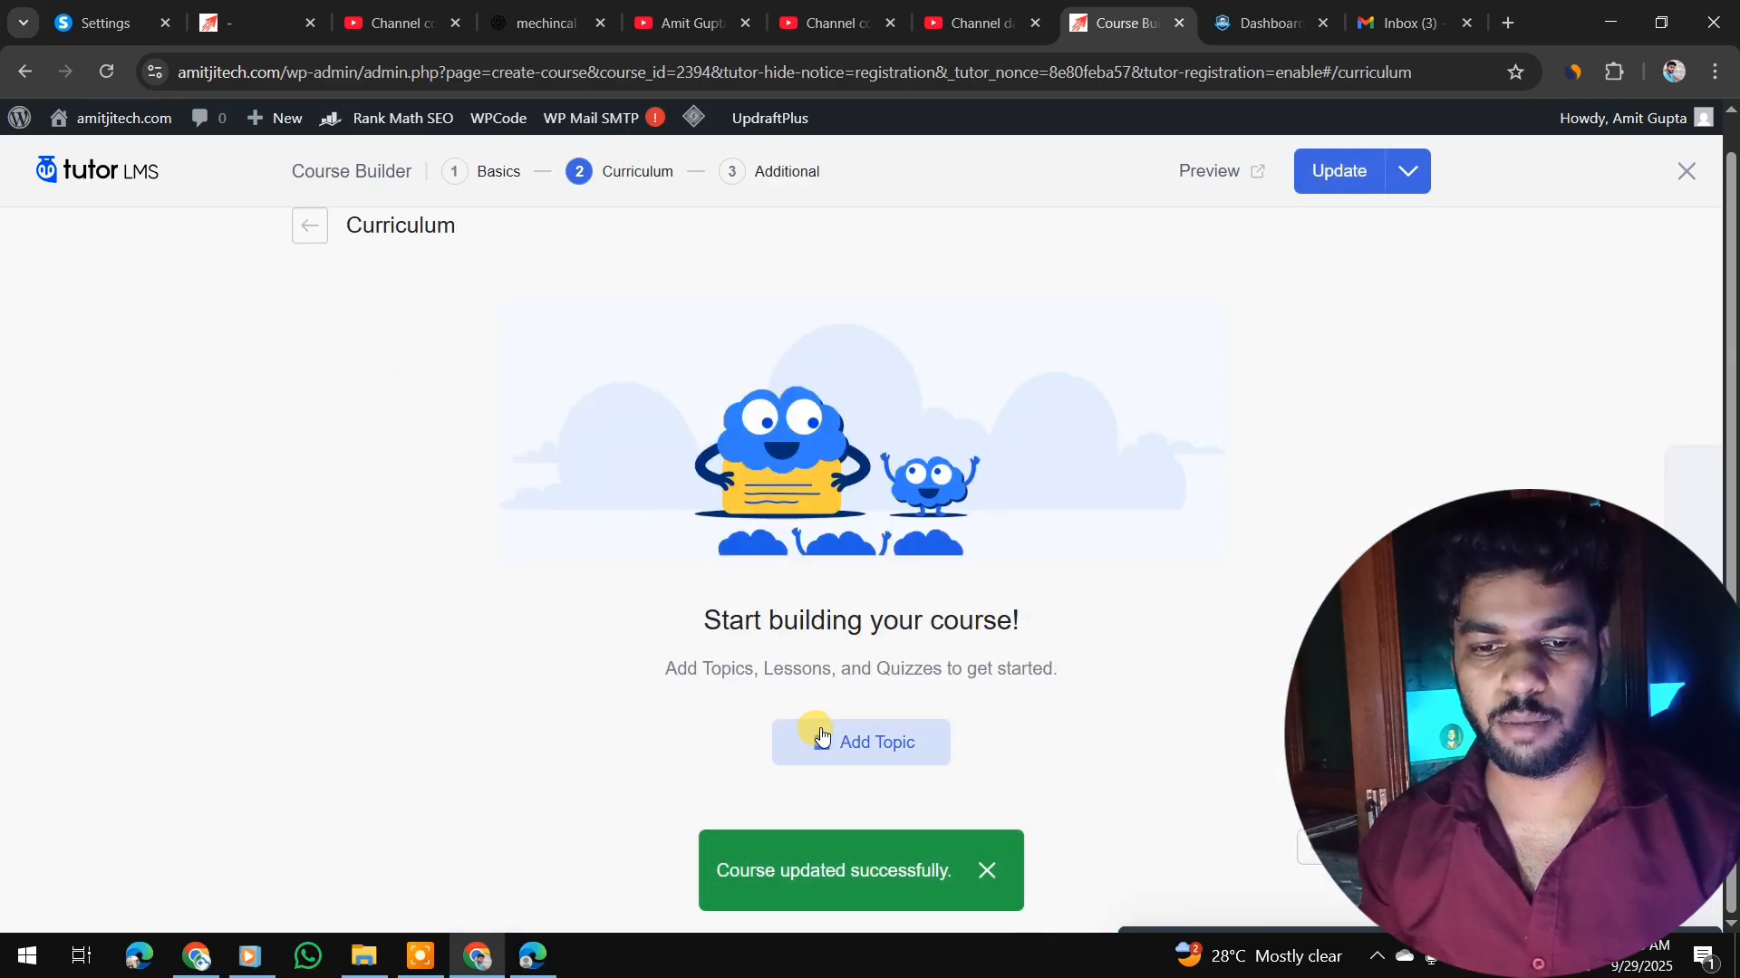
{"action": "left_click", "coordinate": [774, 171]}
{"action": "left_click", "coordinate": [550, 443]}
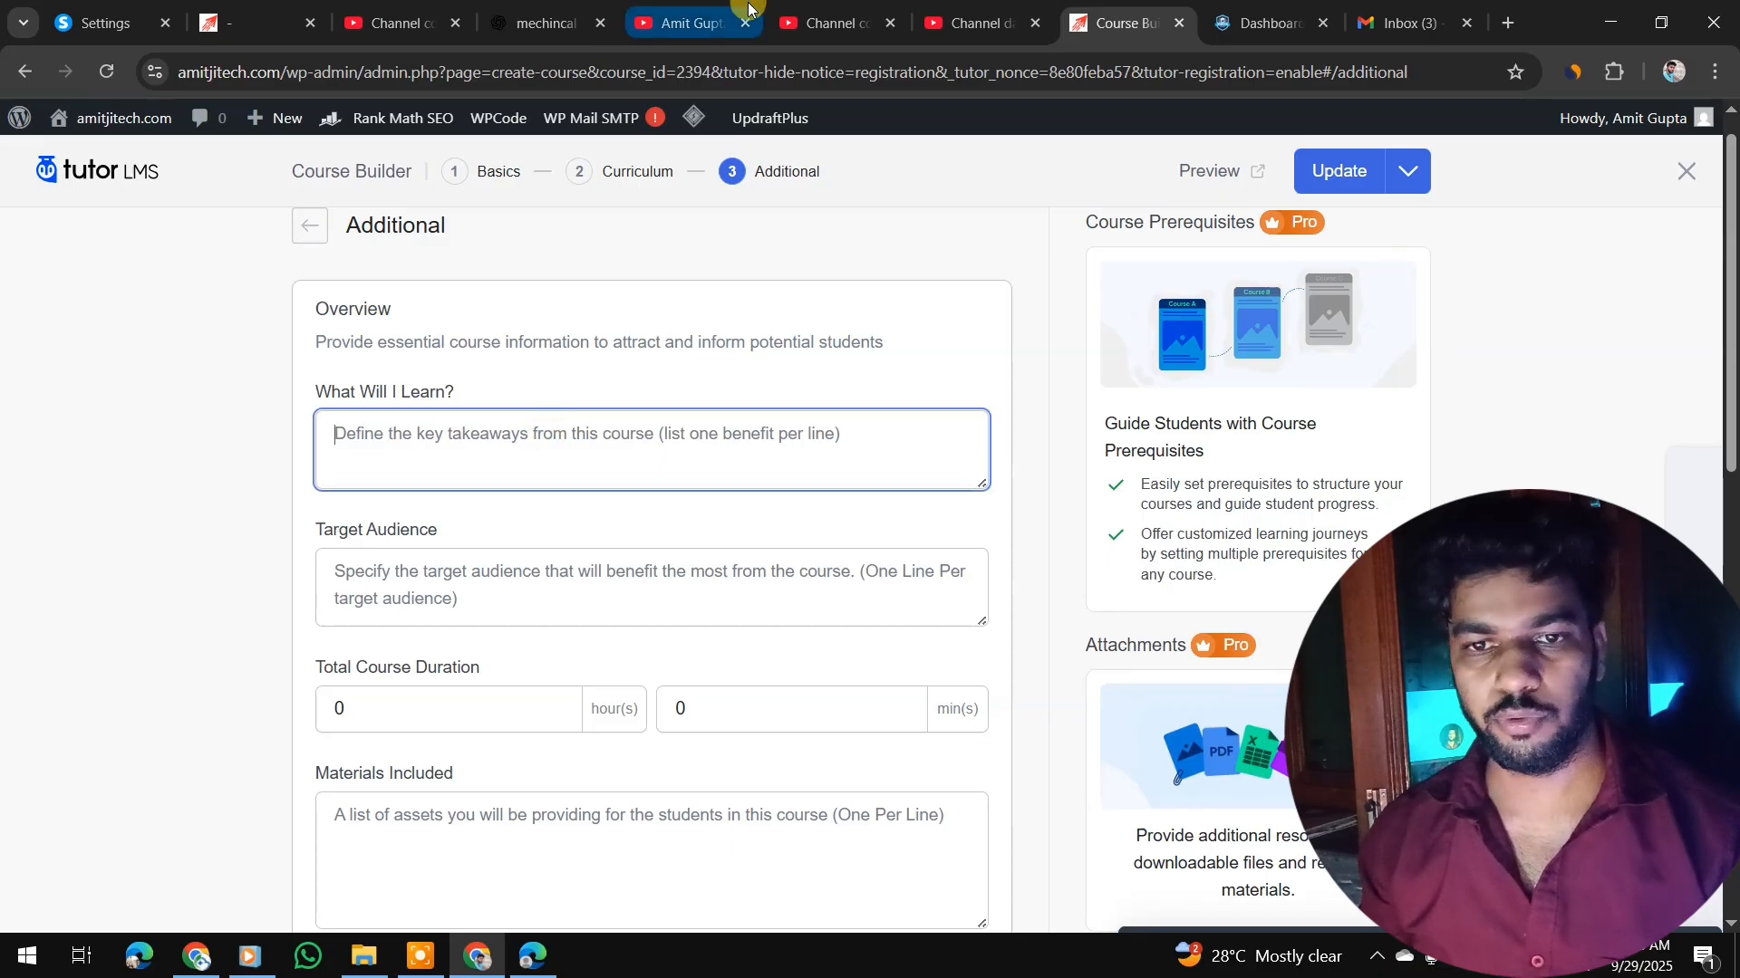
- Copy the "What Will I Learn?" list from the ChatGPT reply and paste it into the matching Tutor LMS field
{"action": "key", "text": "alt+Tab"}
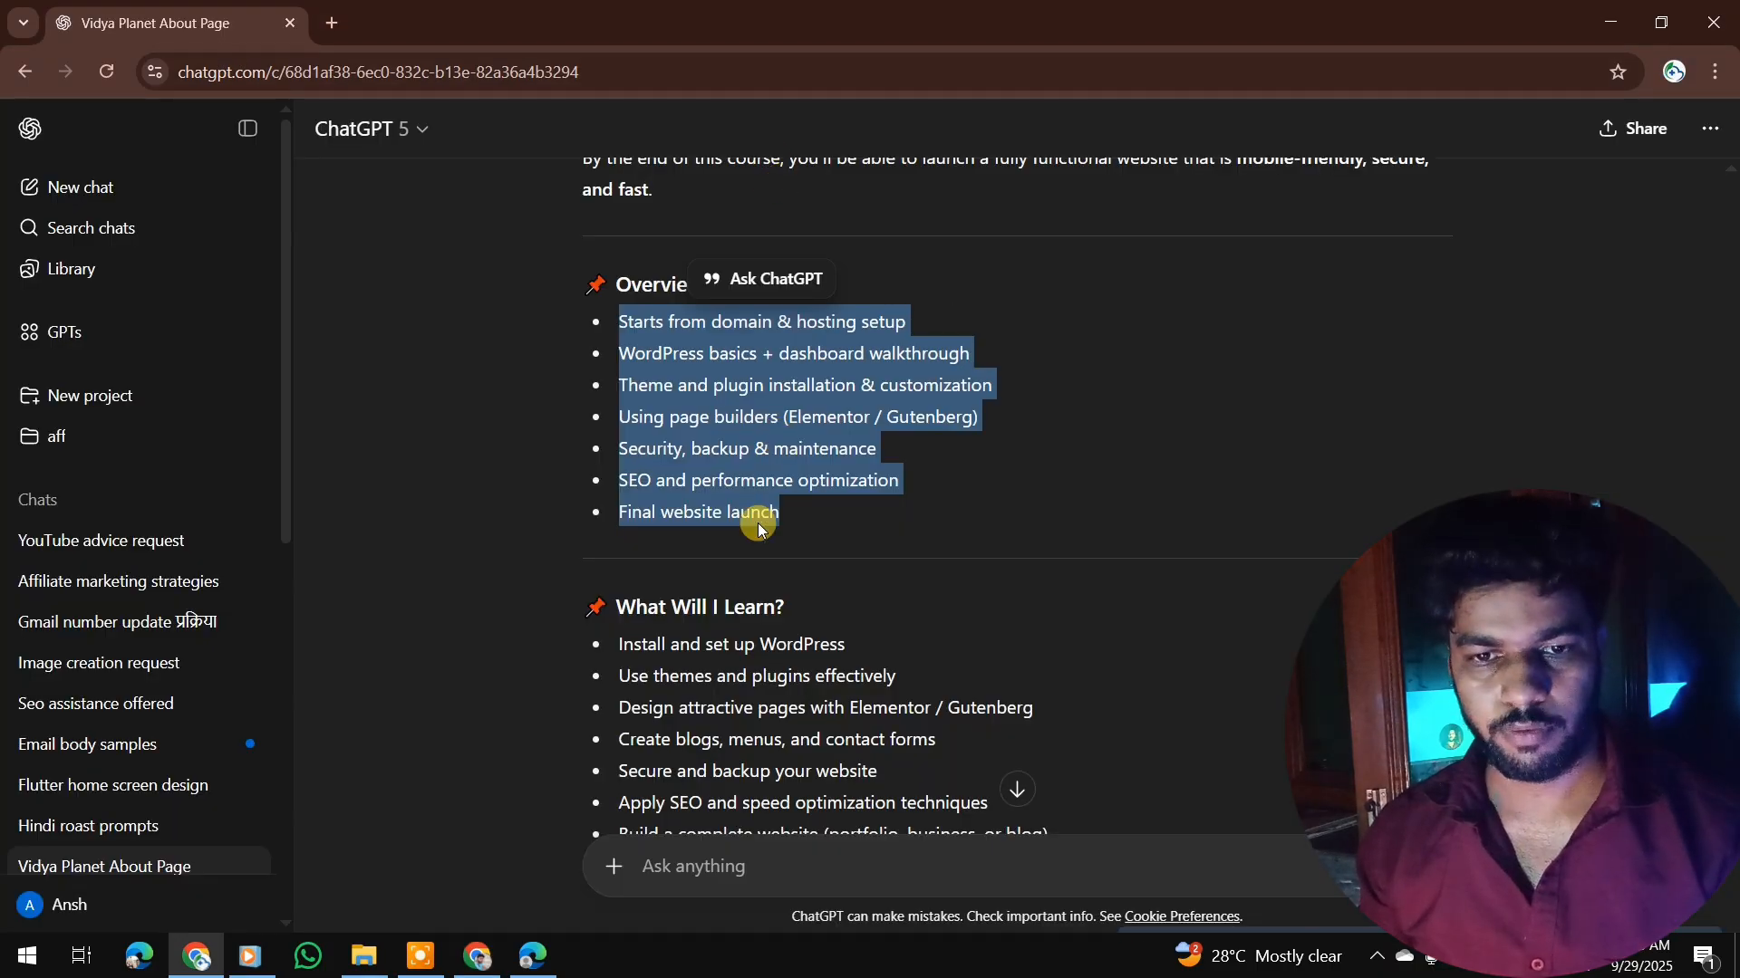
{"action": "left_click", "coordinate": [807, 627]}
{"action": "scroll", "coordinate": [807, 627], "scroll_direction": "down", "scroll_amount": 4}
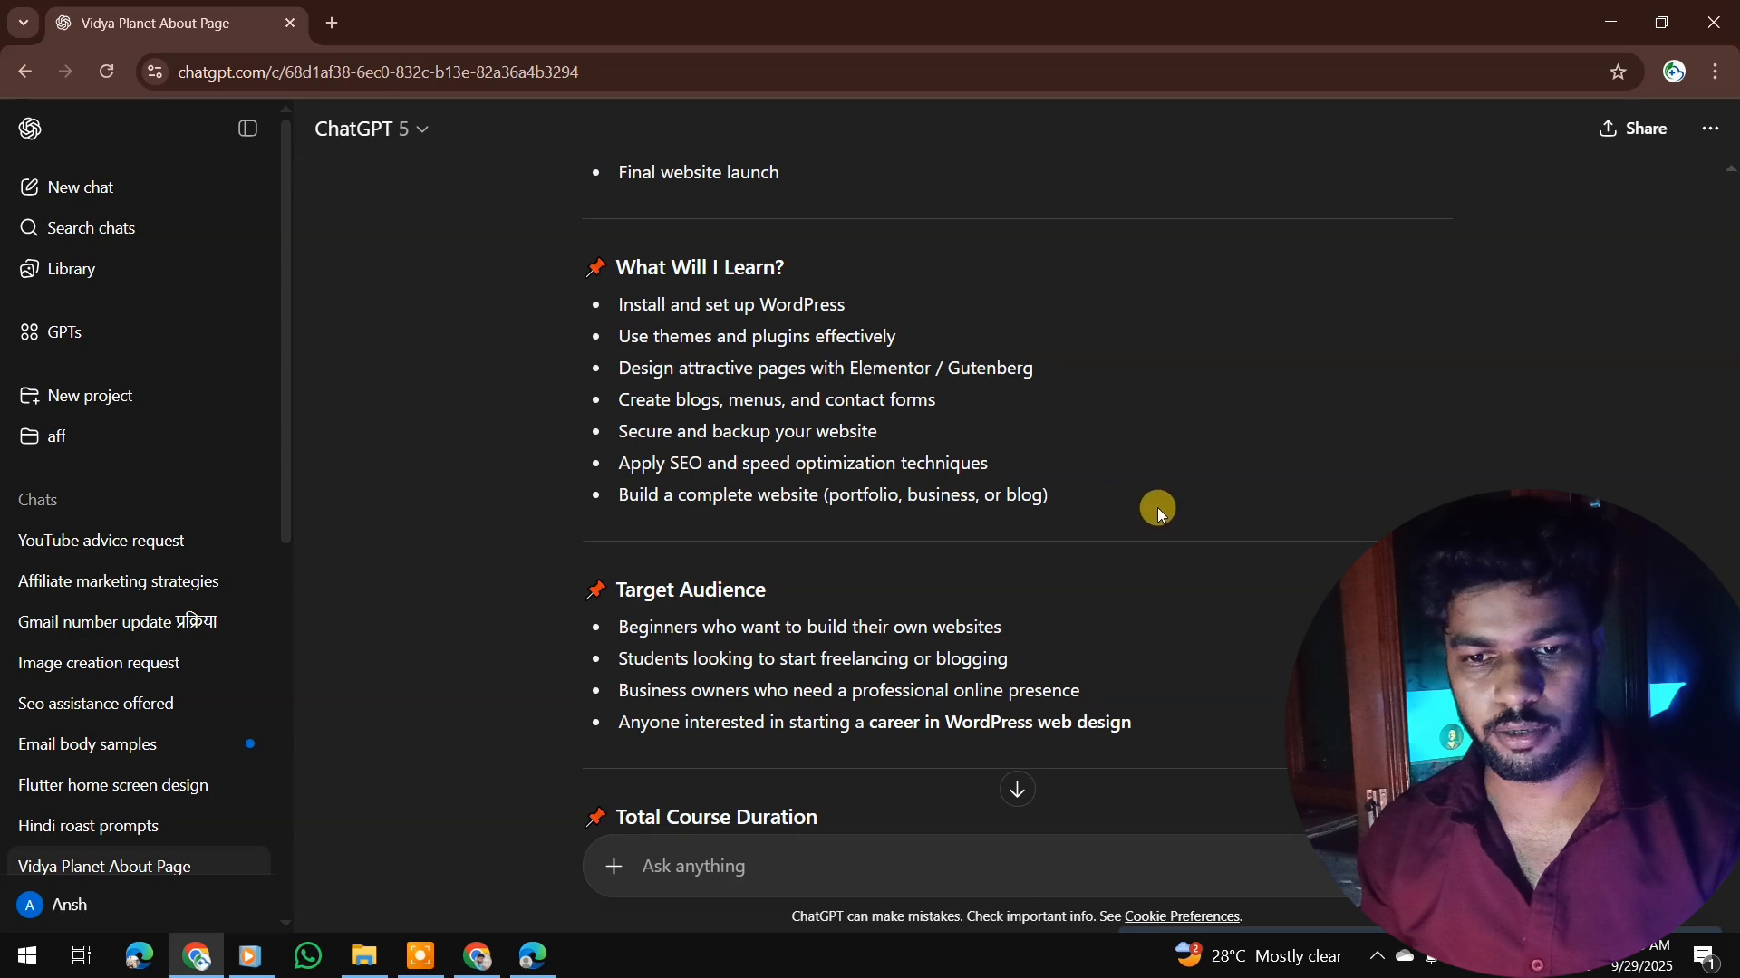
{"action": "left_click_drag", "start_coordinate": [1156, 504], "coordinate": [525, 322]}
{"action": "mouse_move", "coordinate": [524, 319]}
{"action": "left_mouse_down"}
{"action": "mouse_move", "coordinate": [546, 273]}
{"action": "mouse_move", "coordinate": [546, 298]}
{"action": "left_mouse_up"}
{"action": "key", "text": "ctrl+c"}
{"action": "key", "text": "alt+Tab"}
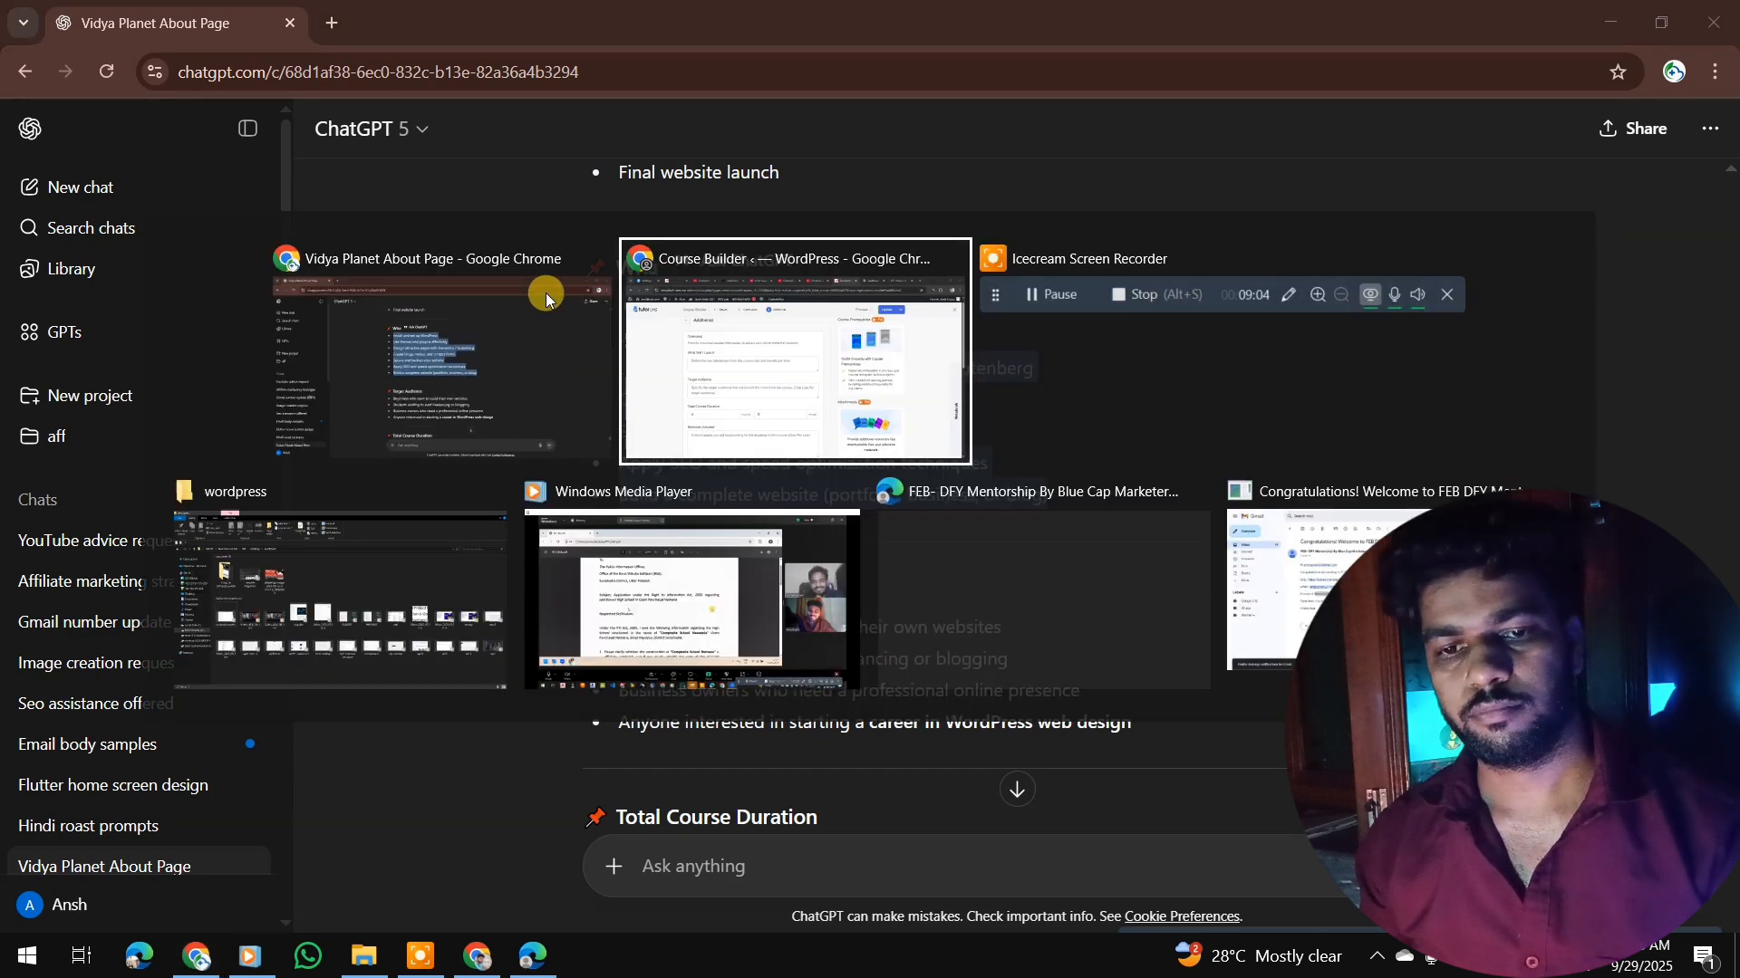
{"action": "left_click", "coordinate": [473, 435]}
{"action": "key", "text": "ctrl+v"}
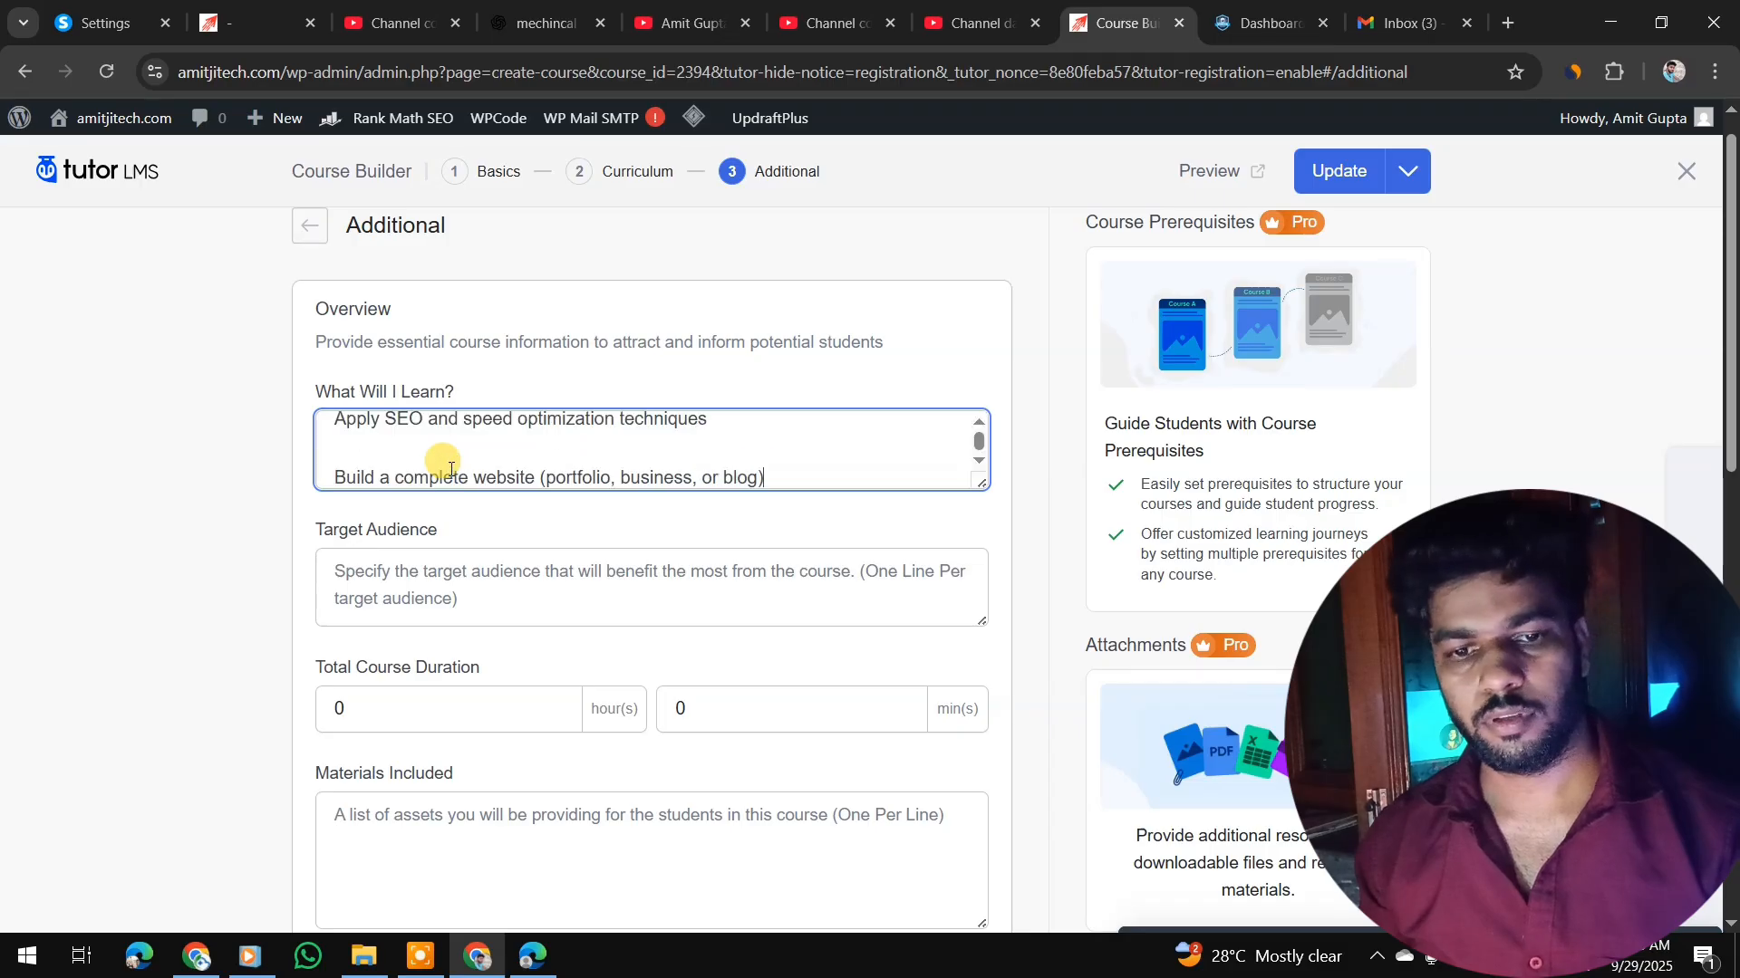
- Copy the Target Audience list from the ChatGPT reply and paste it into the course's Target Audience in Tutor LMS
{"action": "key", "text": "alt+Tab"}
{"action": "scroll", "coordinate": [1089, 754], "scroll_direction": "down", "scroll_amount": 3}
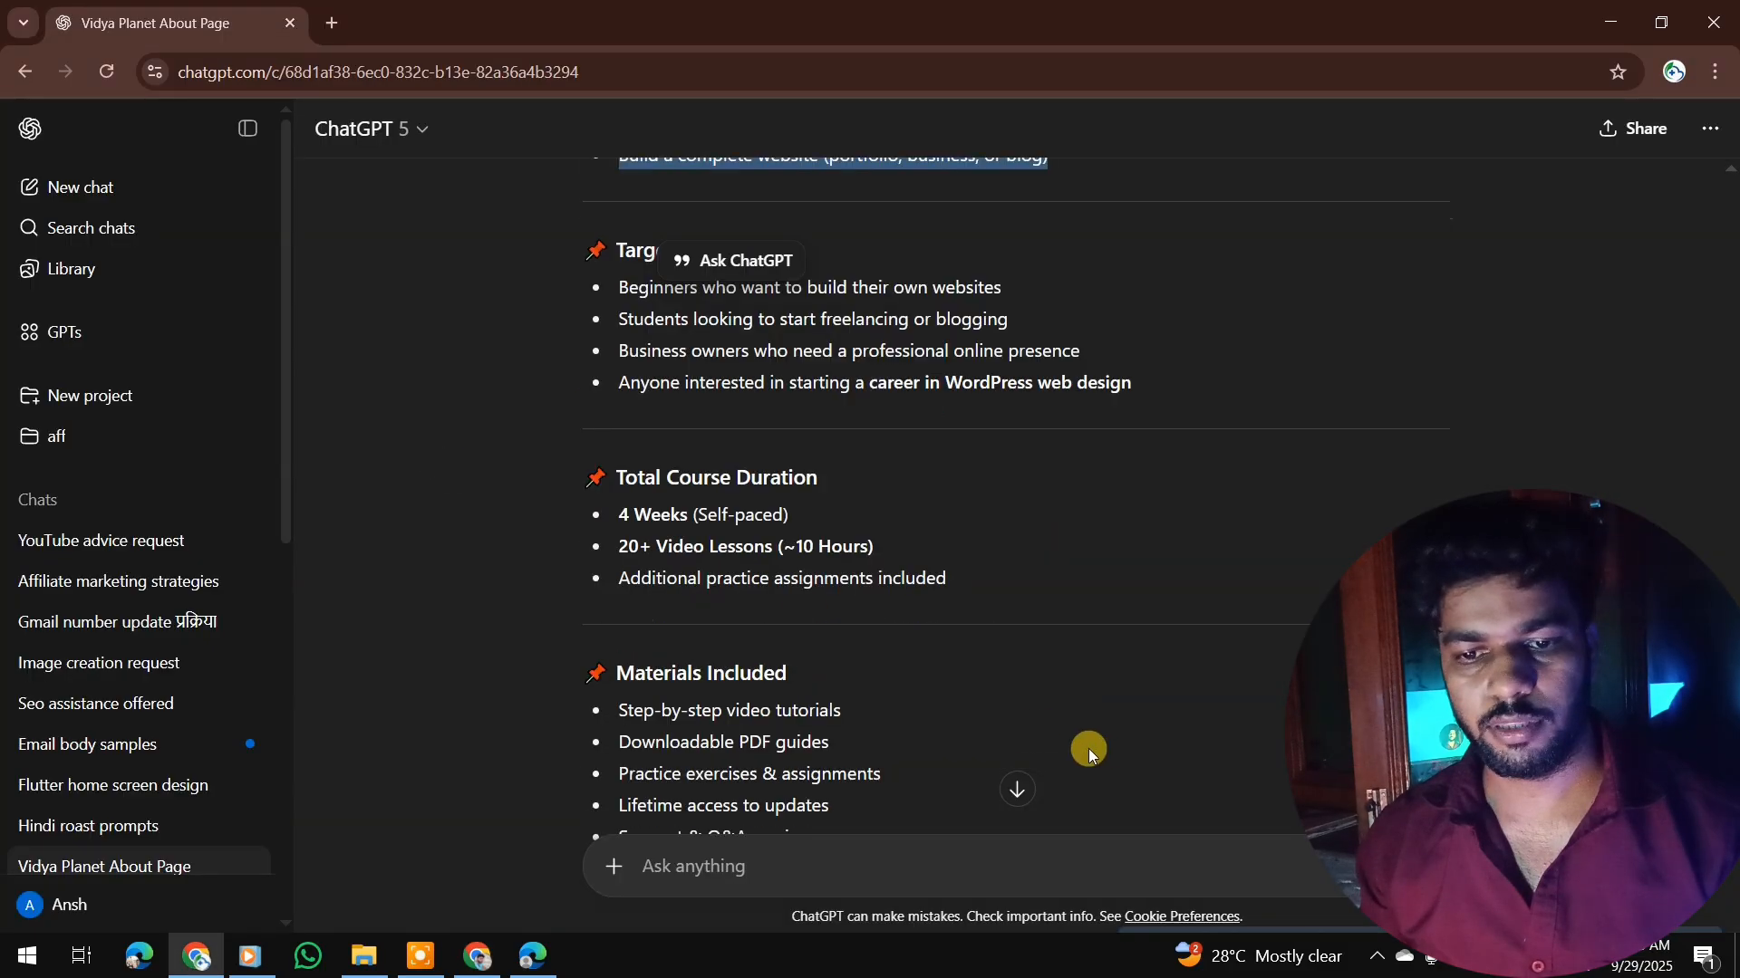
{"action": "left_click_drag", "start_coordinate": [1160, 384], "coordinate": [581, 285]}
{"action": "key", "text": "ctrl+c"}
{"action": "key", "text": "alt+Tab"}
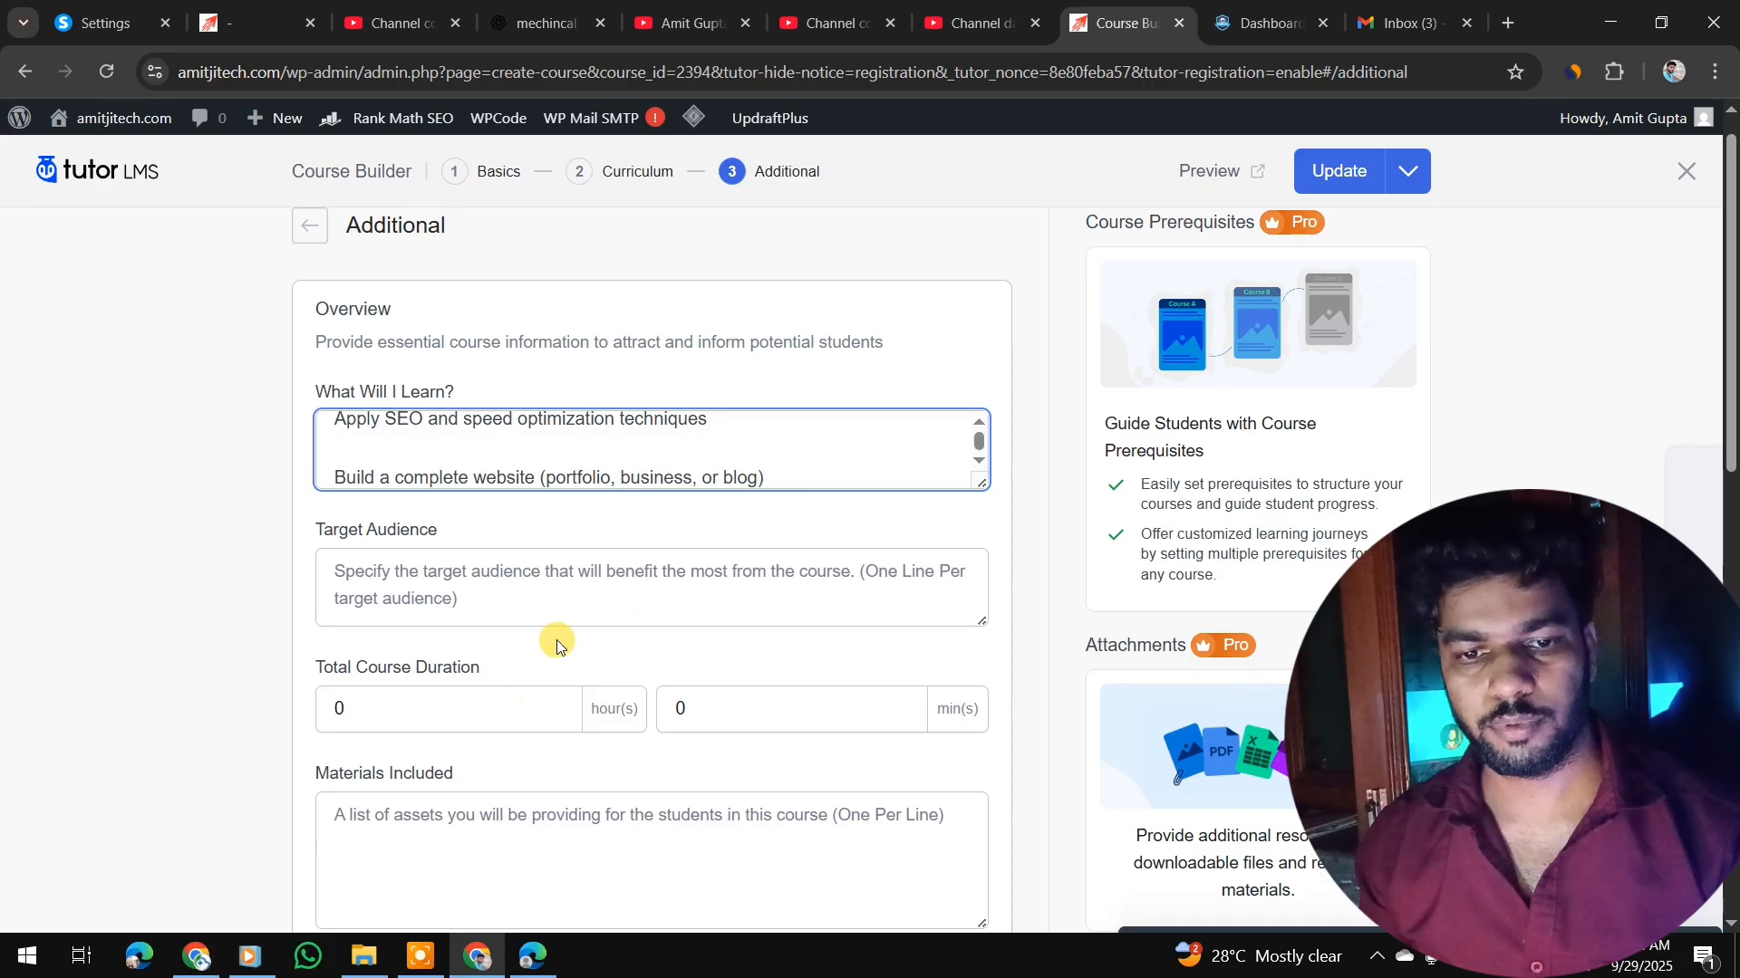
{"action": "left_click", "coordinate": [571, 587]}
{"action": "key", "text": "ctrl+v"}
- Check the suggested course duration in the ChatGPT reply and set the Total Course Duration in Tutor LMS to 20 hours
{"action": "key", "text": "alt+Tab"}
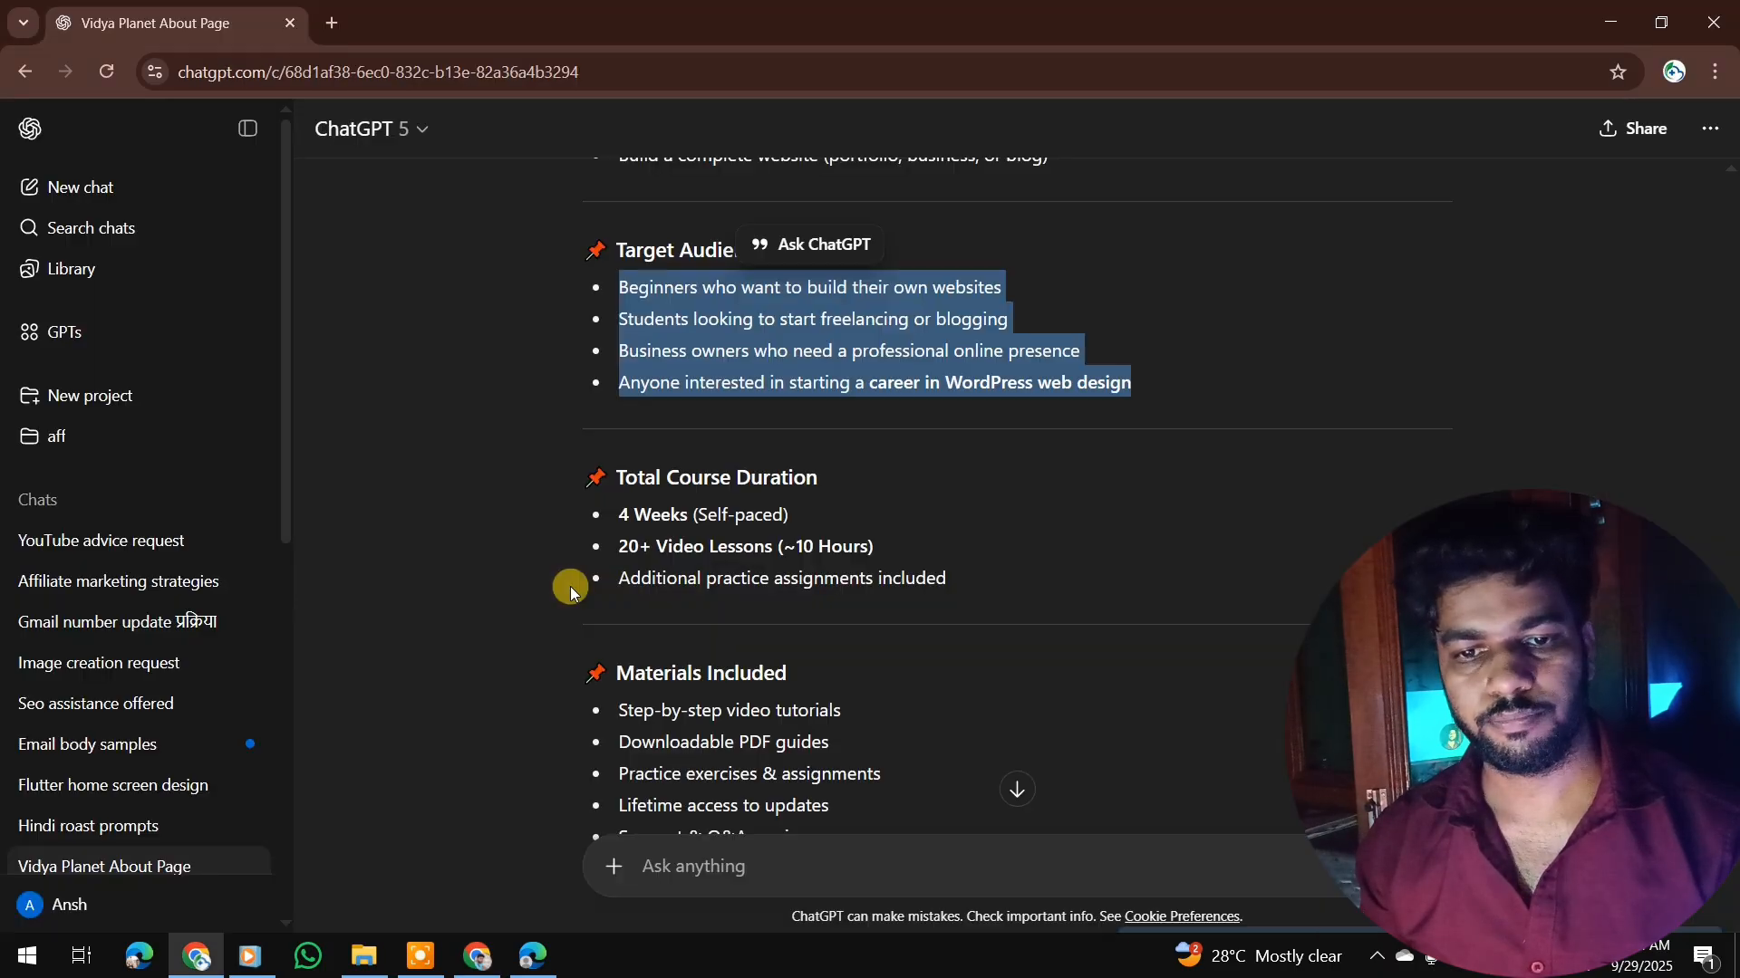
{"action": "scroll", "coordinate": [979, 584], "scroll_direction": "down", "scroll_amount": 1}
{"action": "triple_click", "coordinate": [975, 583]}
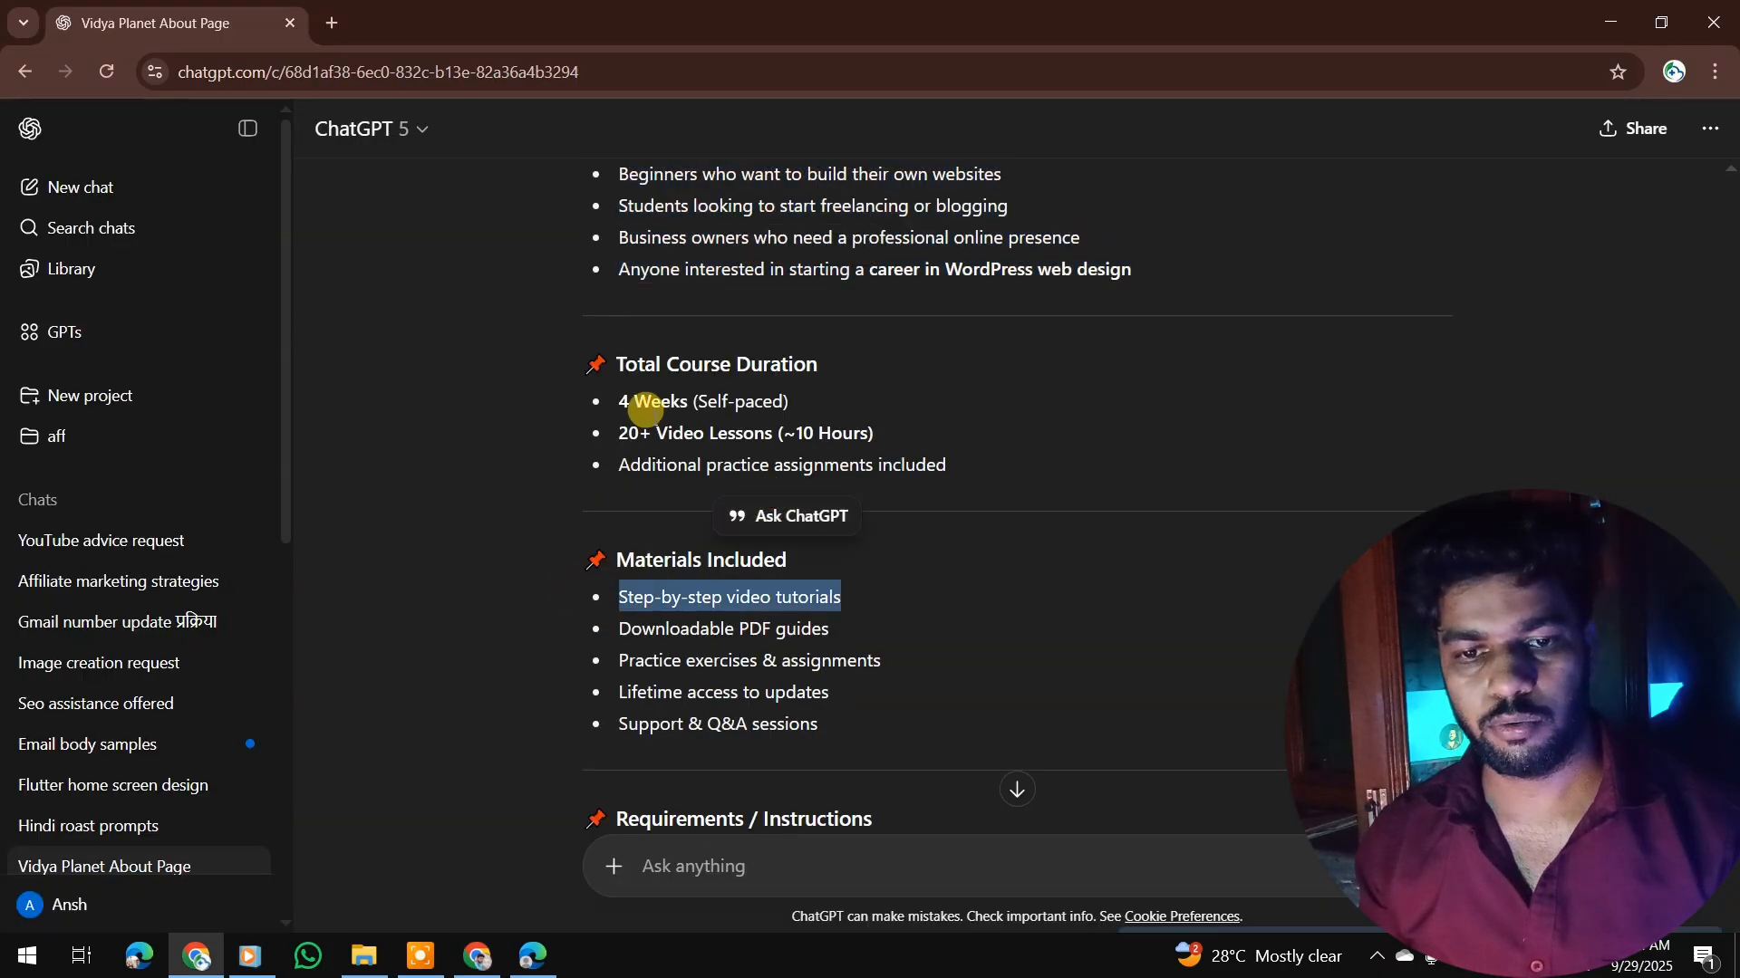
{"action": "key", "text": "alt+Tab"}
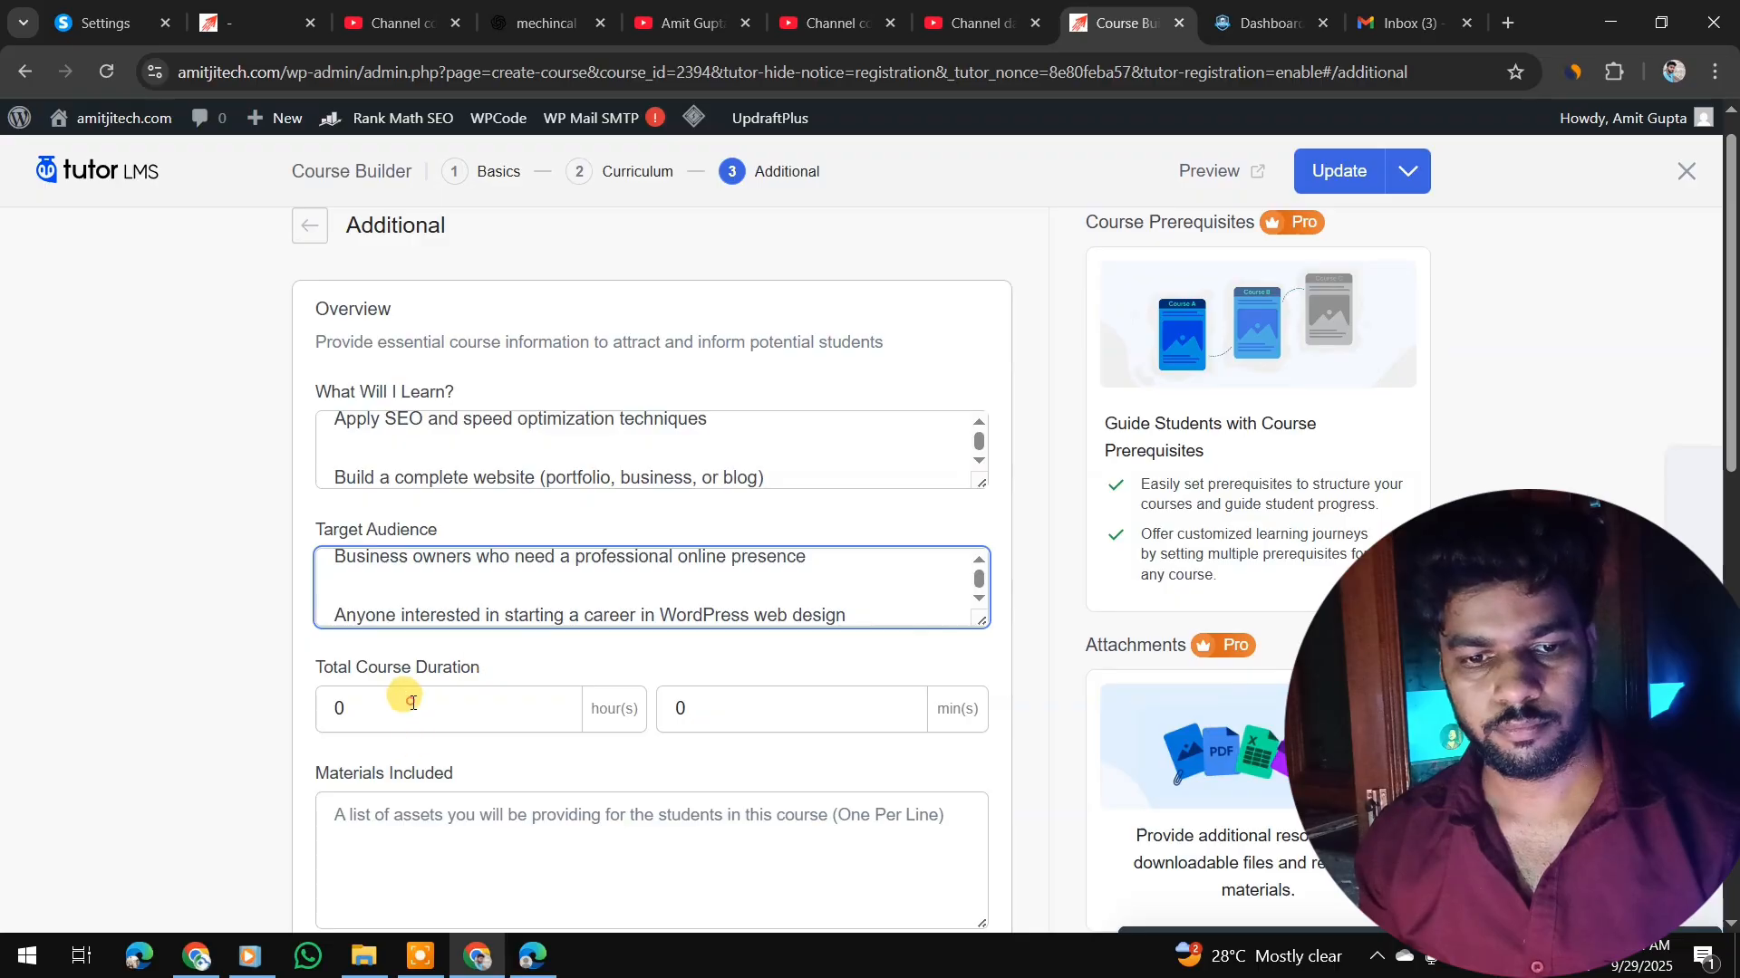
{"action": "left_click", "coordinate": [412, 703]}
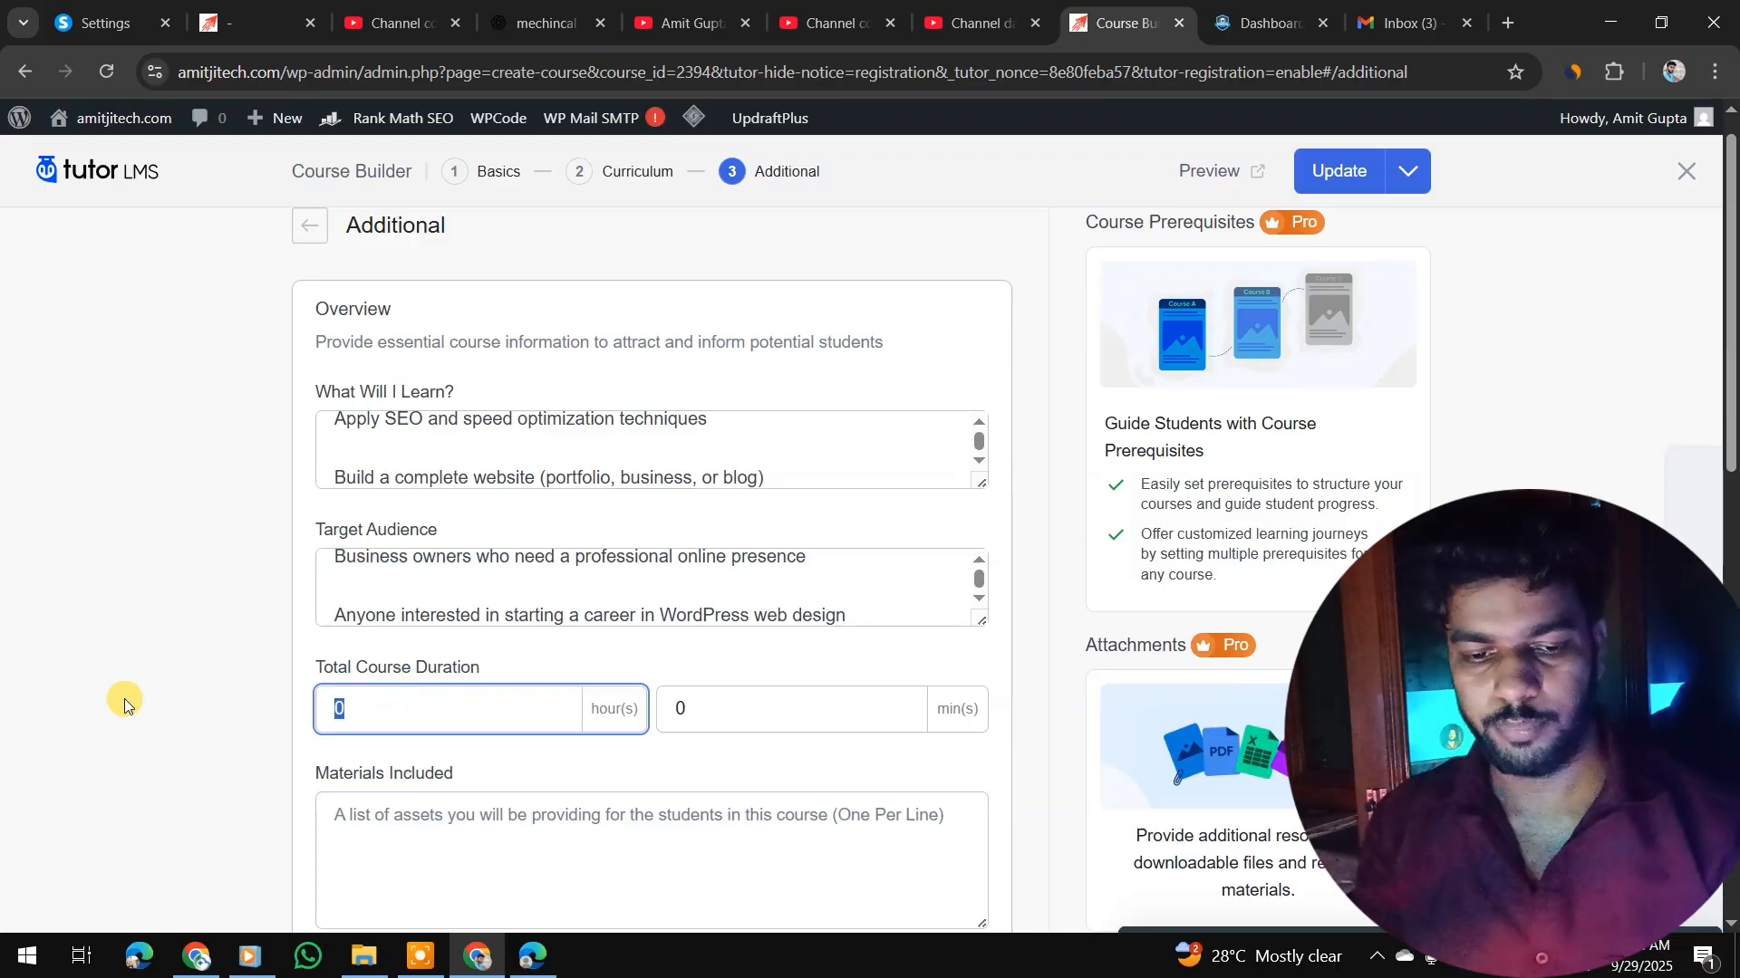
{"action": "type", "text": "20"}
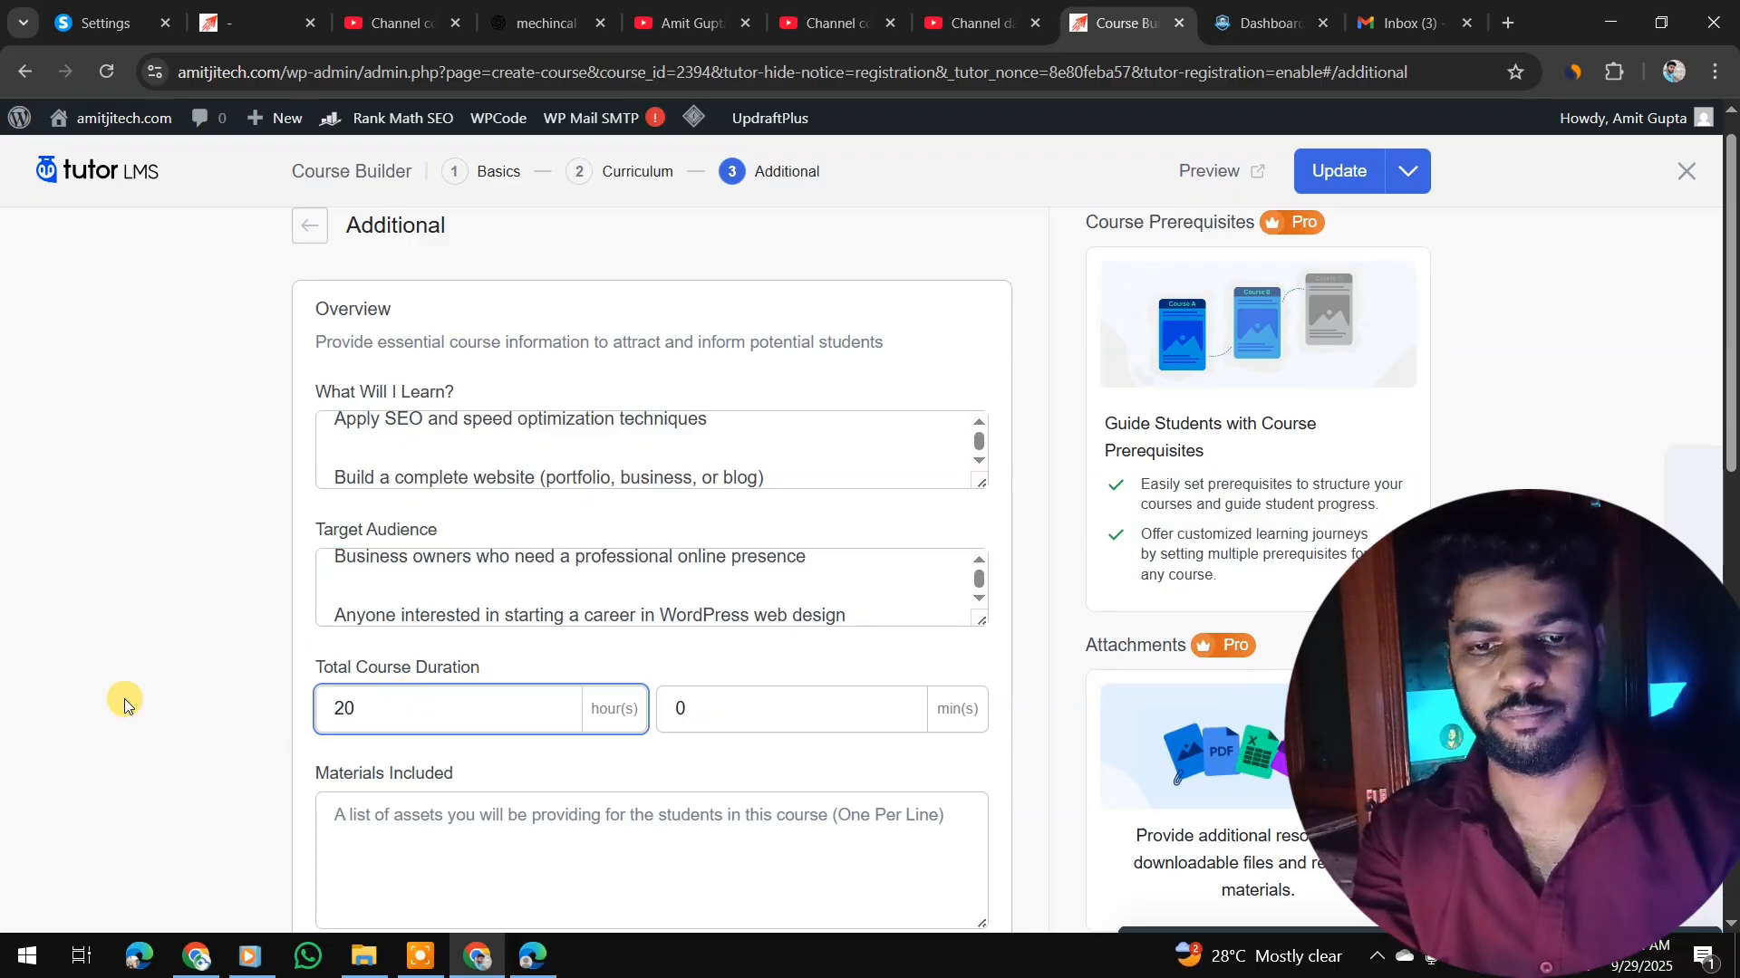
- Copy the Materials Included list from the ChatGPT reply and paste it into the course's Materials Included in Tutor LMS
{"action": "left_click", "coordinate": [407, 827]}
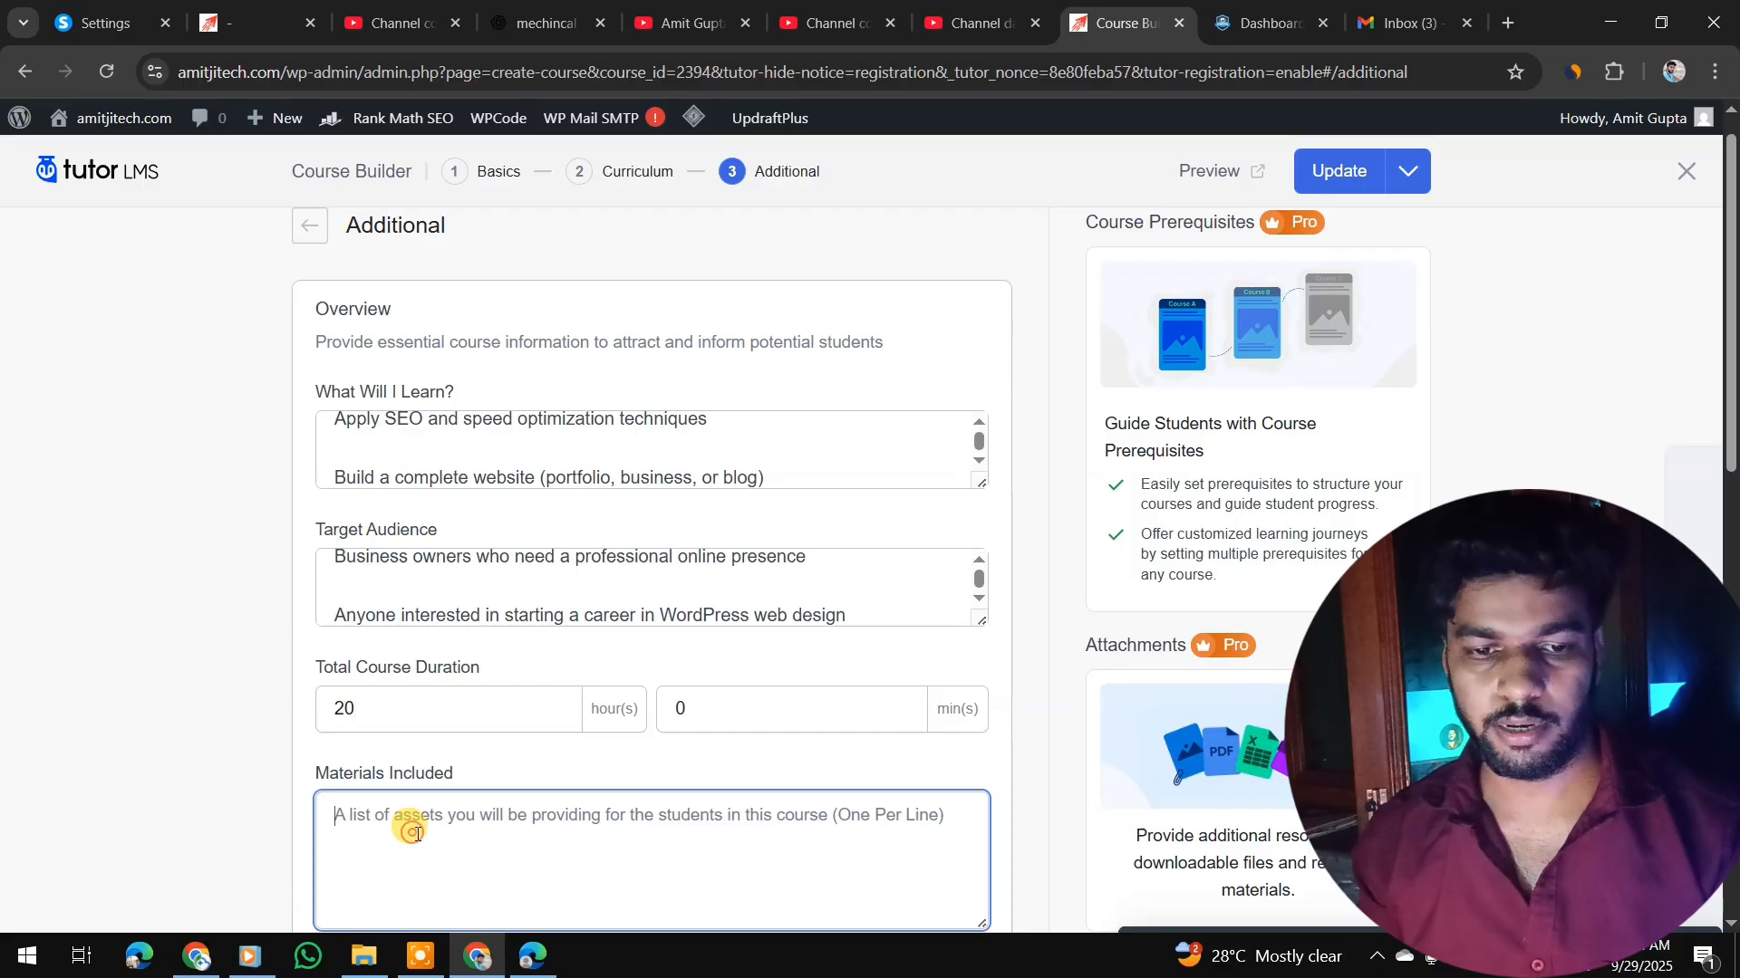
{"action": "key", "text": "alt+Tab"}
{"action": "scroll", "coordinate": [745, 662], "scroll_direction": "down", "scroll_amount": 5}
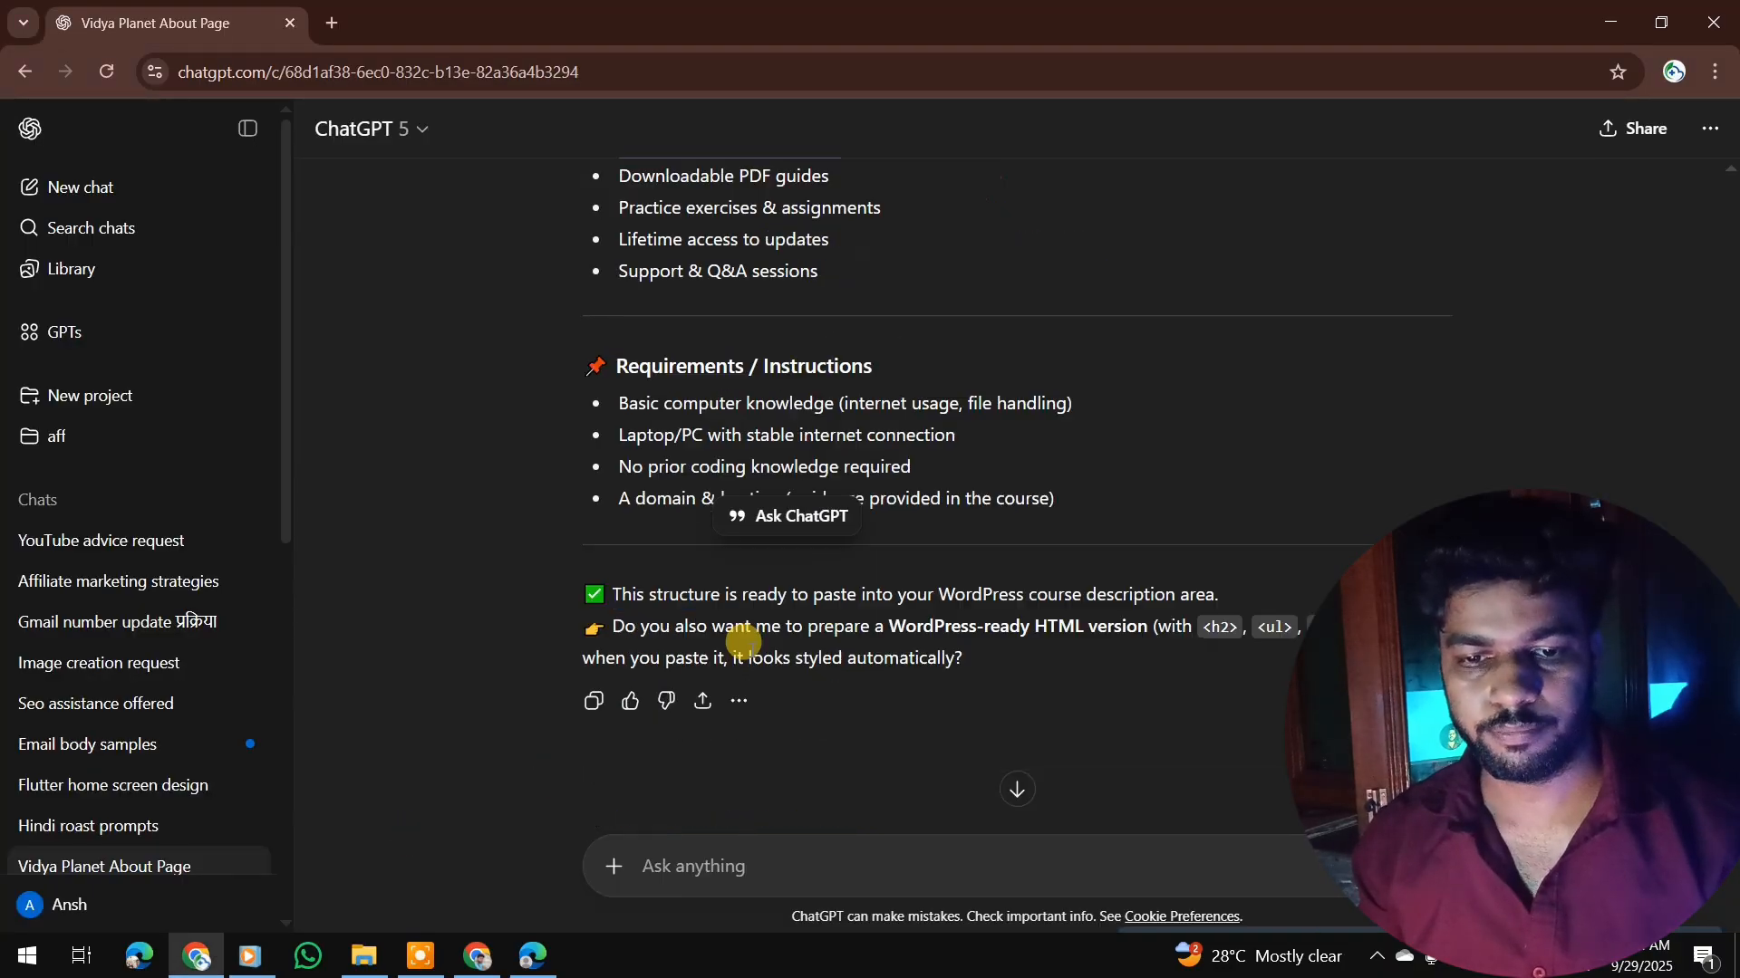
{"action": "left_click", "coordinate": [901, 306]}
{"action": "scroll", "coordinate": [888, 508], "scroll_direction": "up", "scroll_amount": 3}
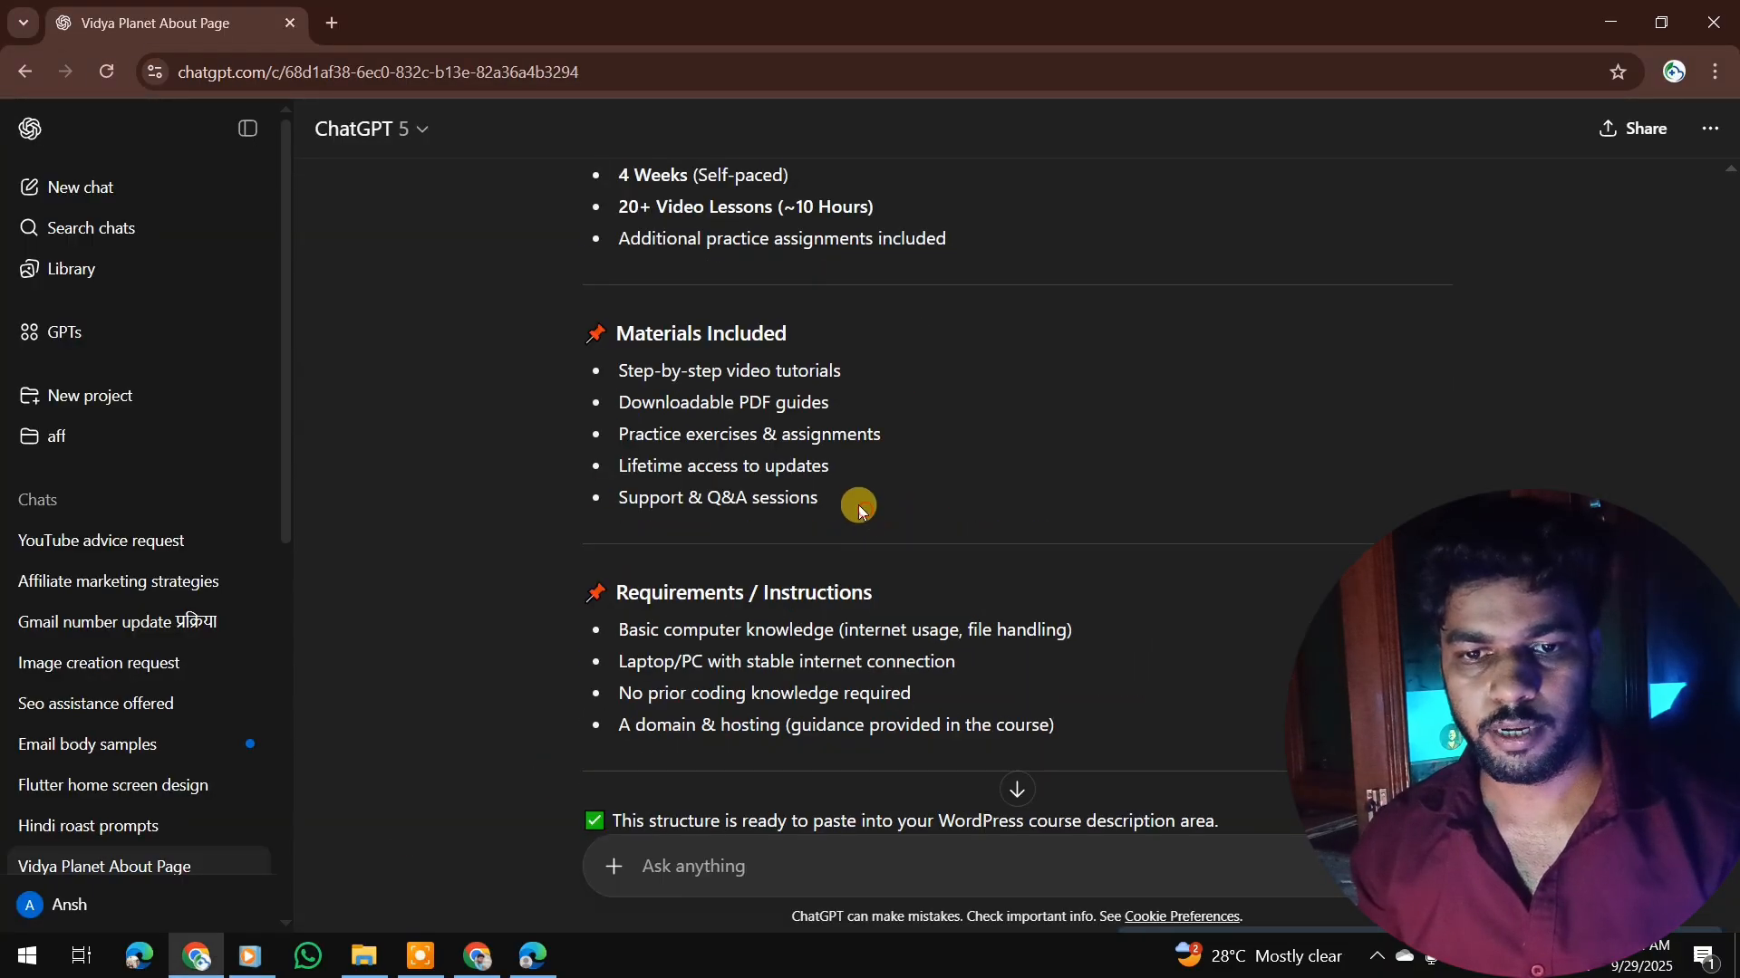
{"action": "left_click_drag", "start_coordinate": [857, 503], "coordinate": [621, 349]}
{"action": "key", "text": "alt+Tab"}
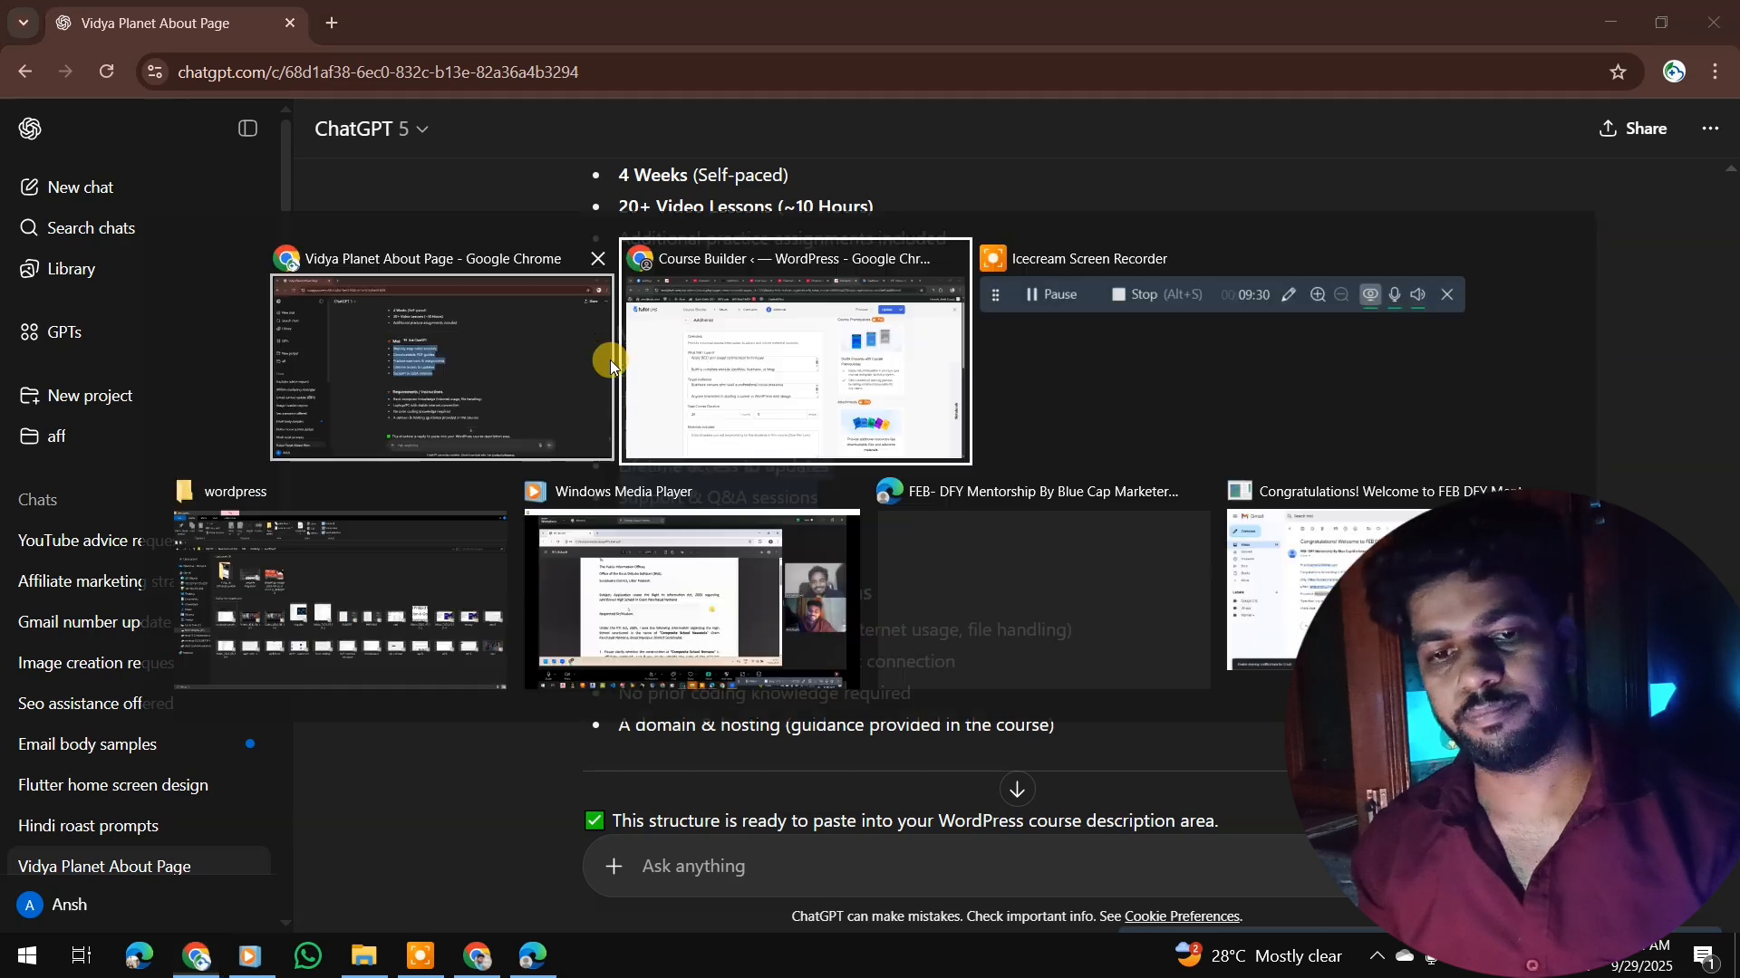
{"action": "key", "text": "ctrl+v"}
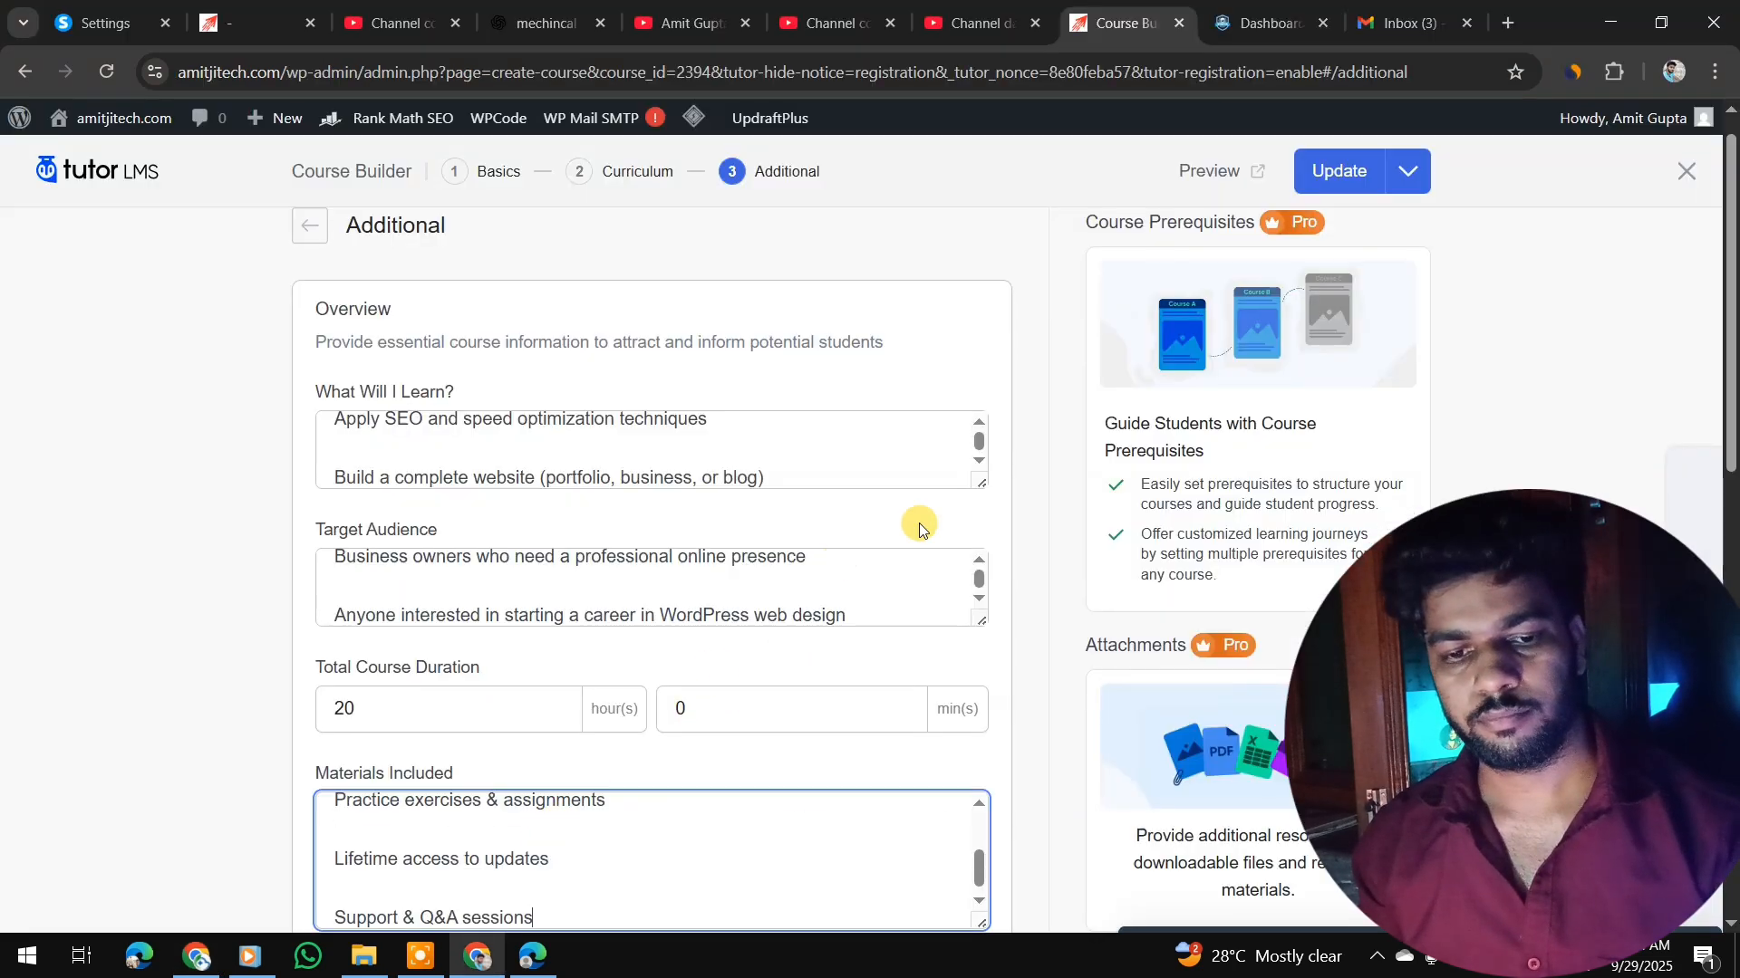
- Copy the Requirements / Instructions list from the ChatGPT reply and paste it into the course's Requirements/Instructions in Tutor LMS
{"action": "scroll", "coordinate": [920, 524], "scroll_direction": "down", "scroll_amount": 5}
{"action": "key", "text": "alt+Tab"}
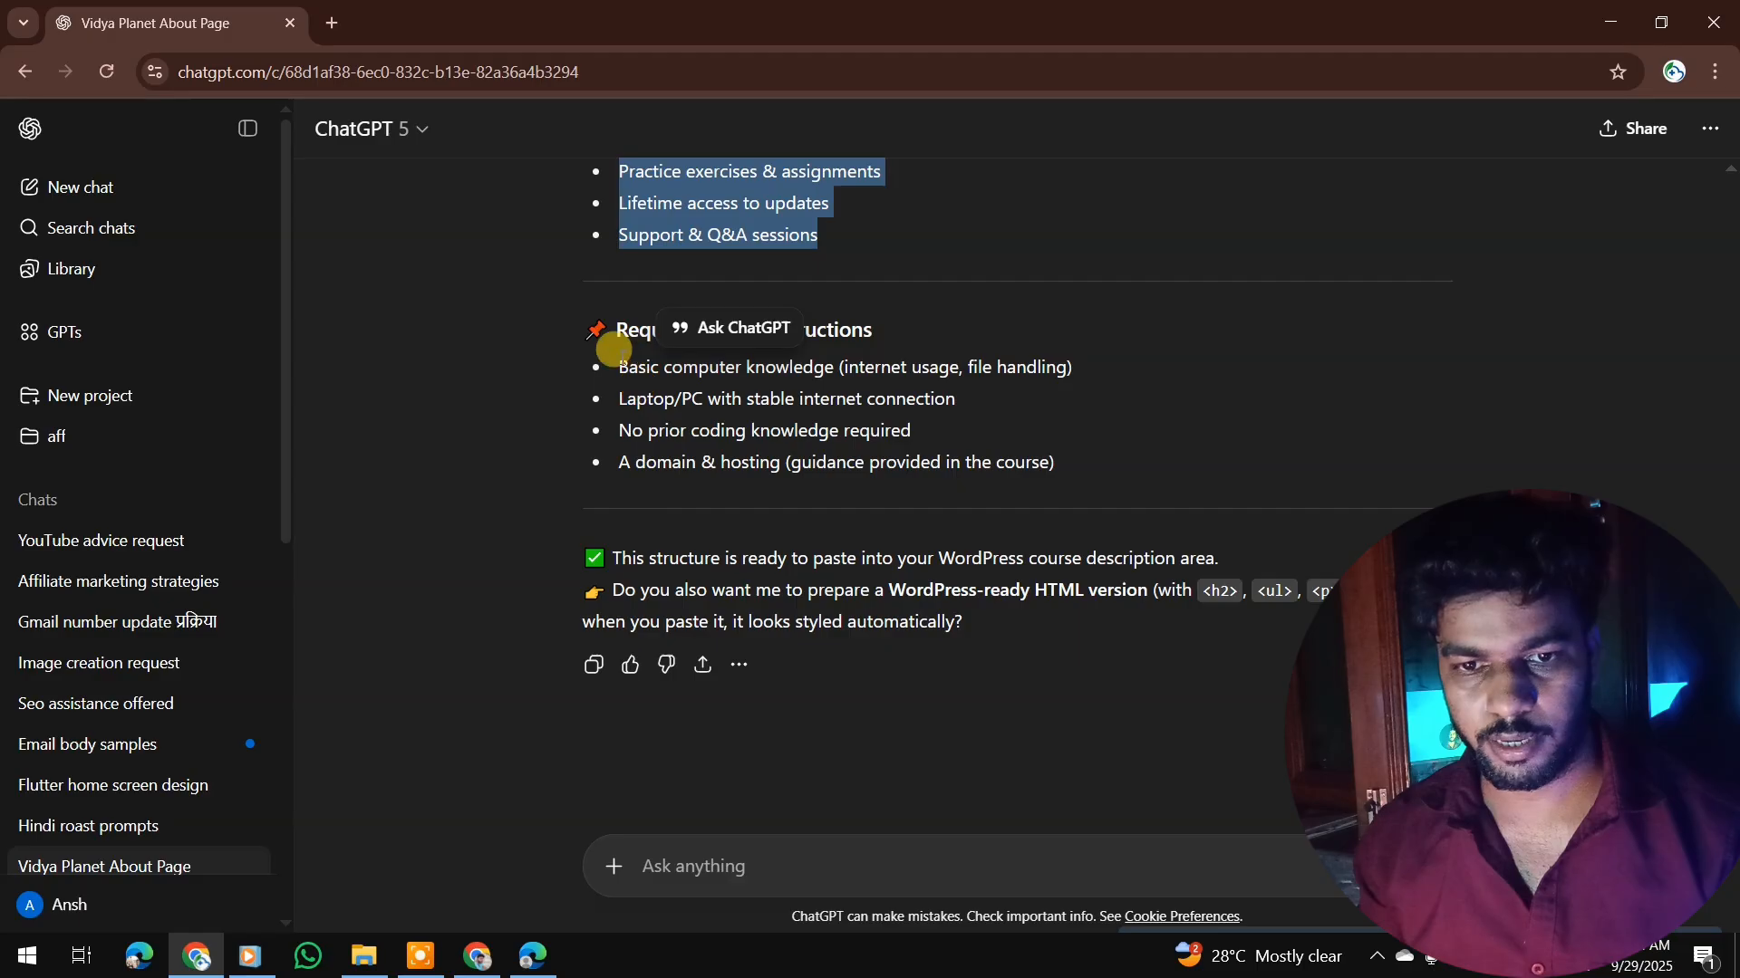
{"action": "left_click_drag", "start_coordinate": [614, 349], "coordinate": [1122, 455]}
{"action": "key", "text": "alt+Tab"}
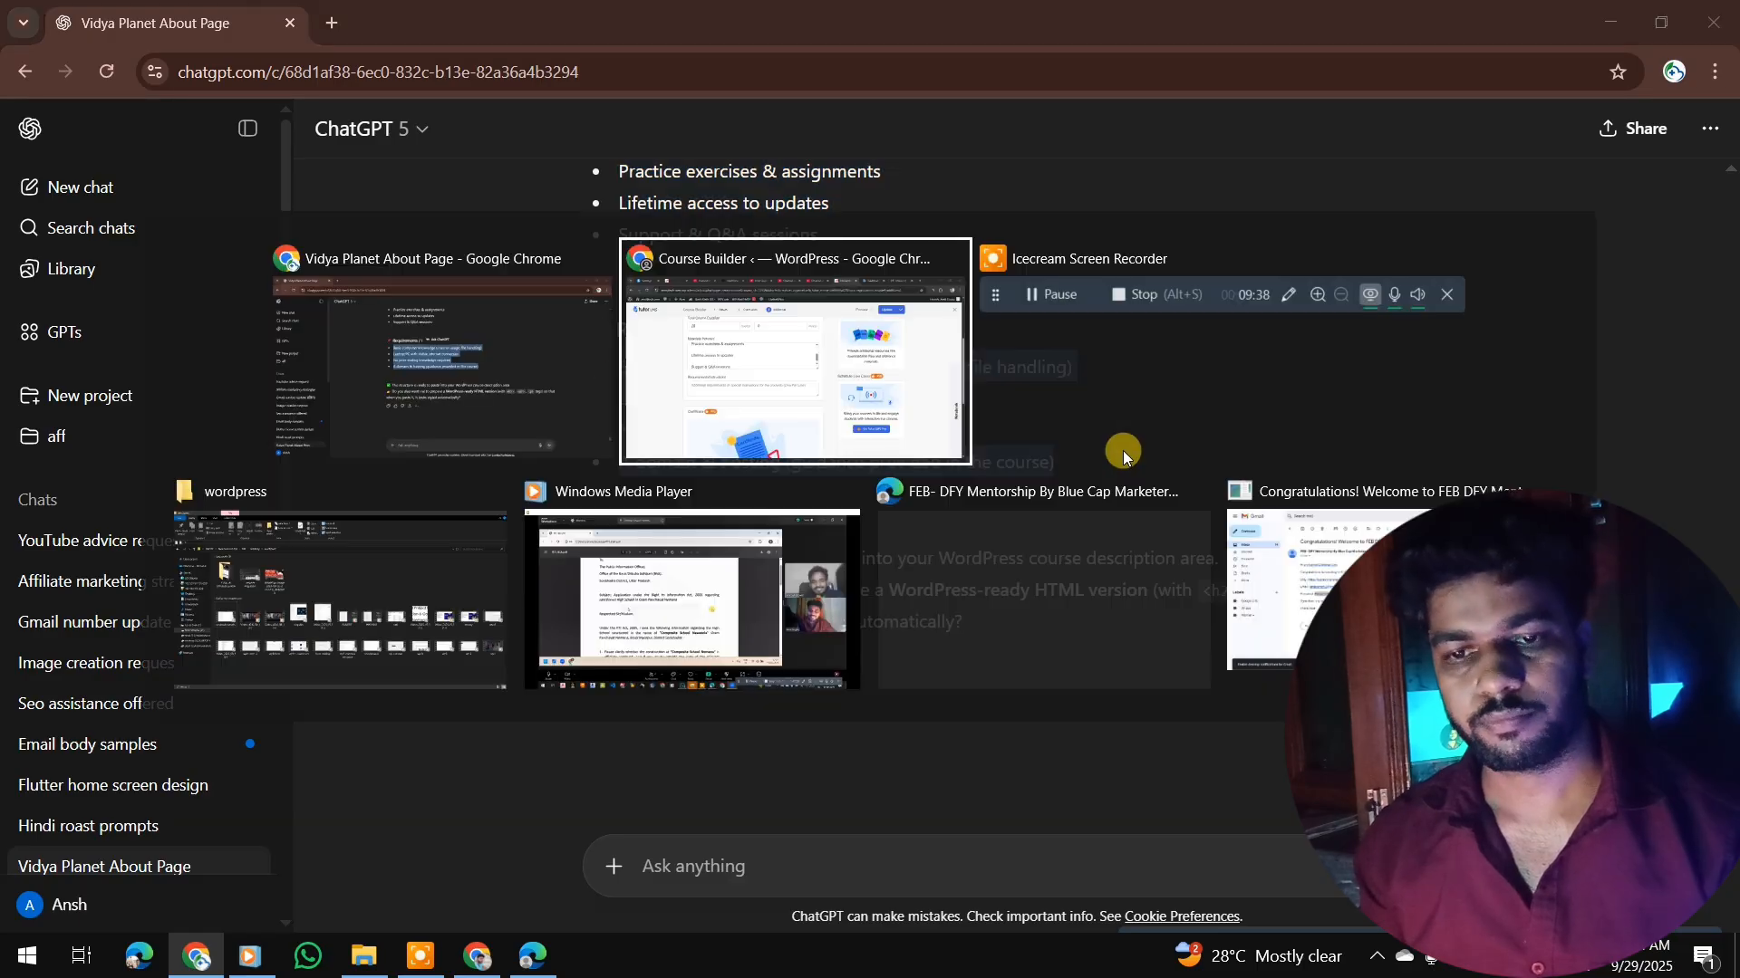
{"action": "left_click", "coordinate": [526, 589]}
{"action": "key", "text": "ctrl+v"}
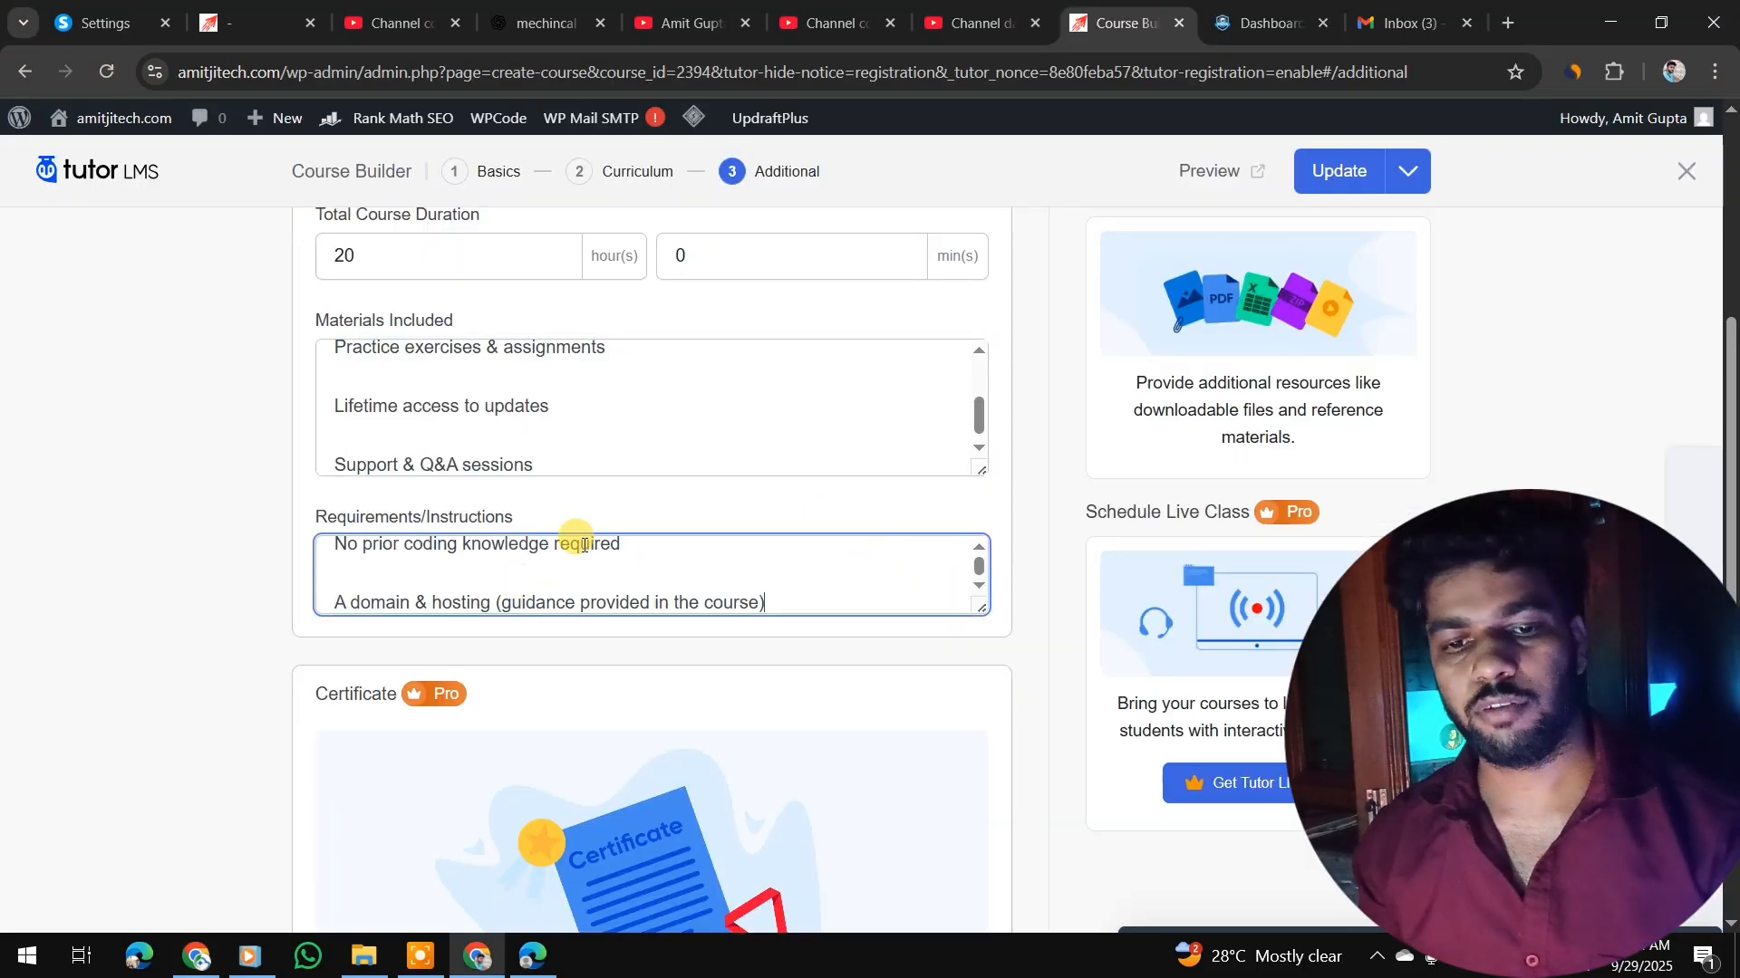
- Update the course from its Curriculum page and add a new topic
{"action": "left_click", "coordinate": [604, 181]}
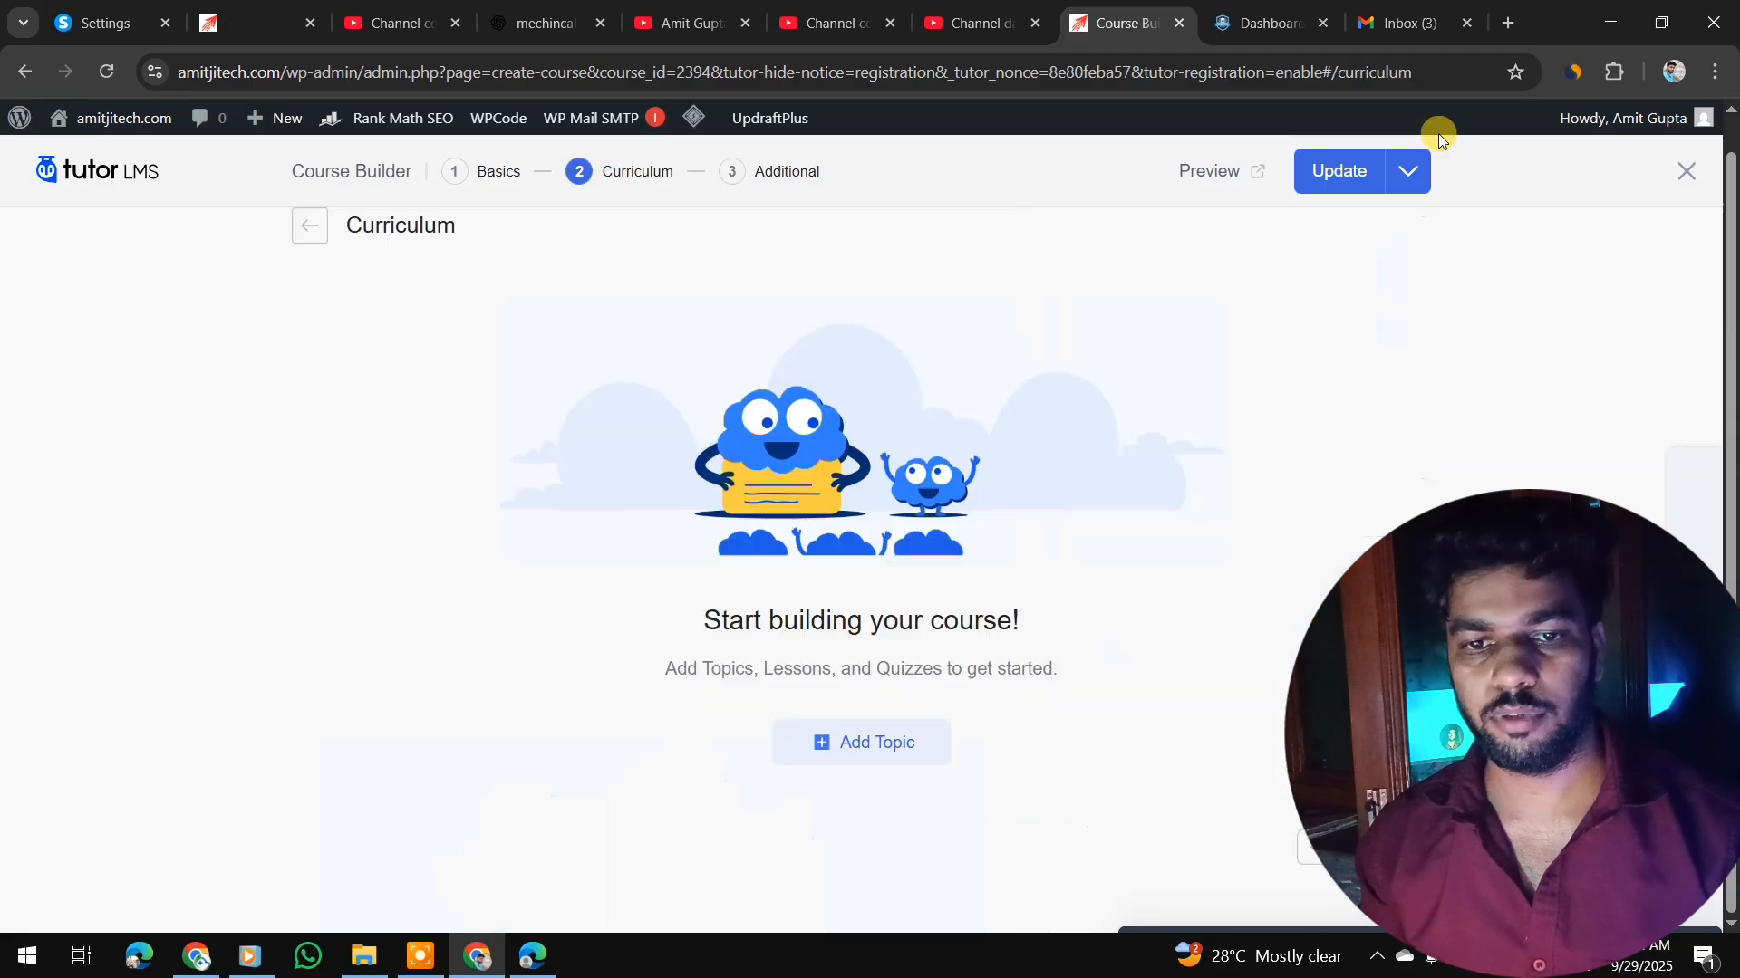
{"action": "left_click", "coordinate": [1301, 181]}
{"action": "left_click", "coordinate": [847, 747]}
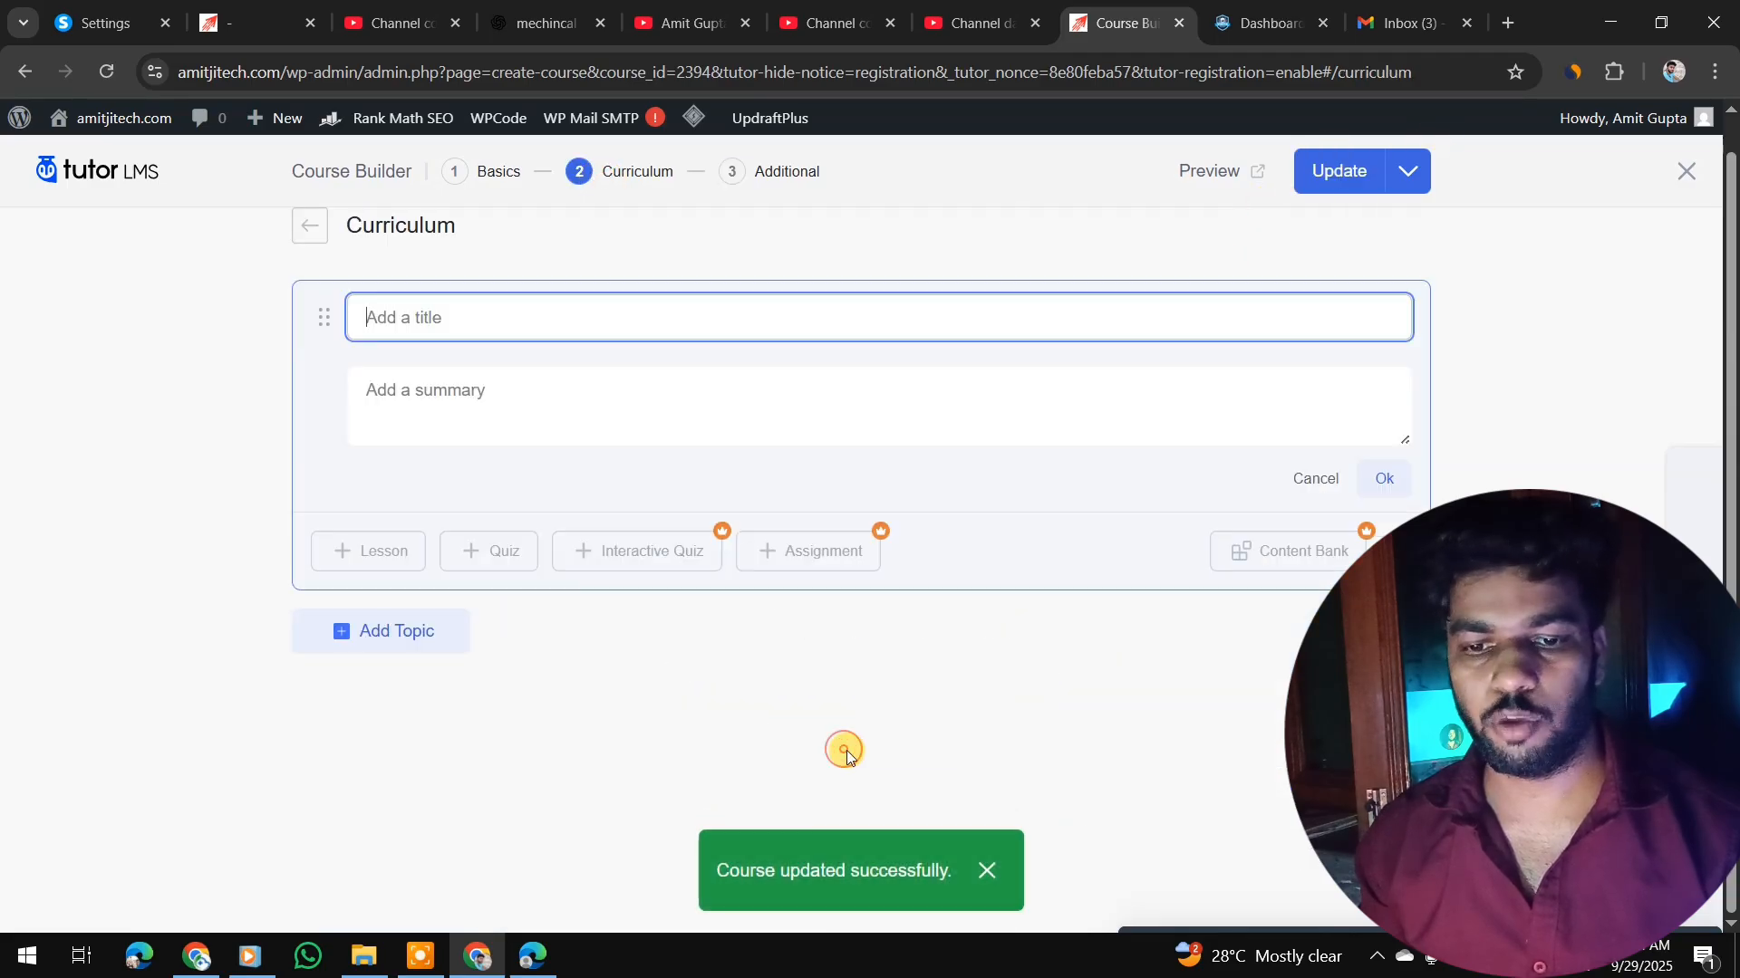
- Open the amitjitech_com YouTube channel in a new browser tab and copy the link of the "WordPress Introduction Tutorial for Beginners 2025" video
{"action": "left_click", "coordinate": [1506, 25]}
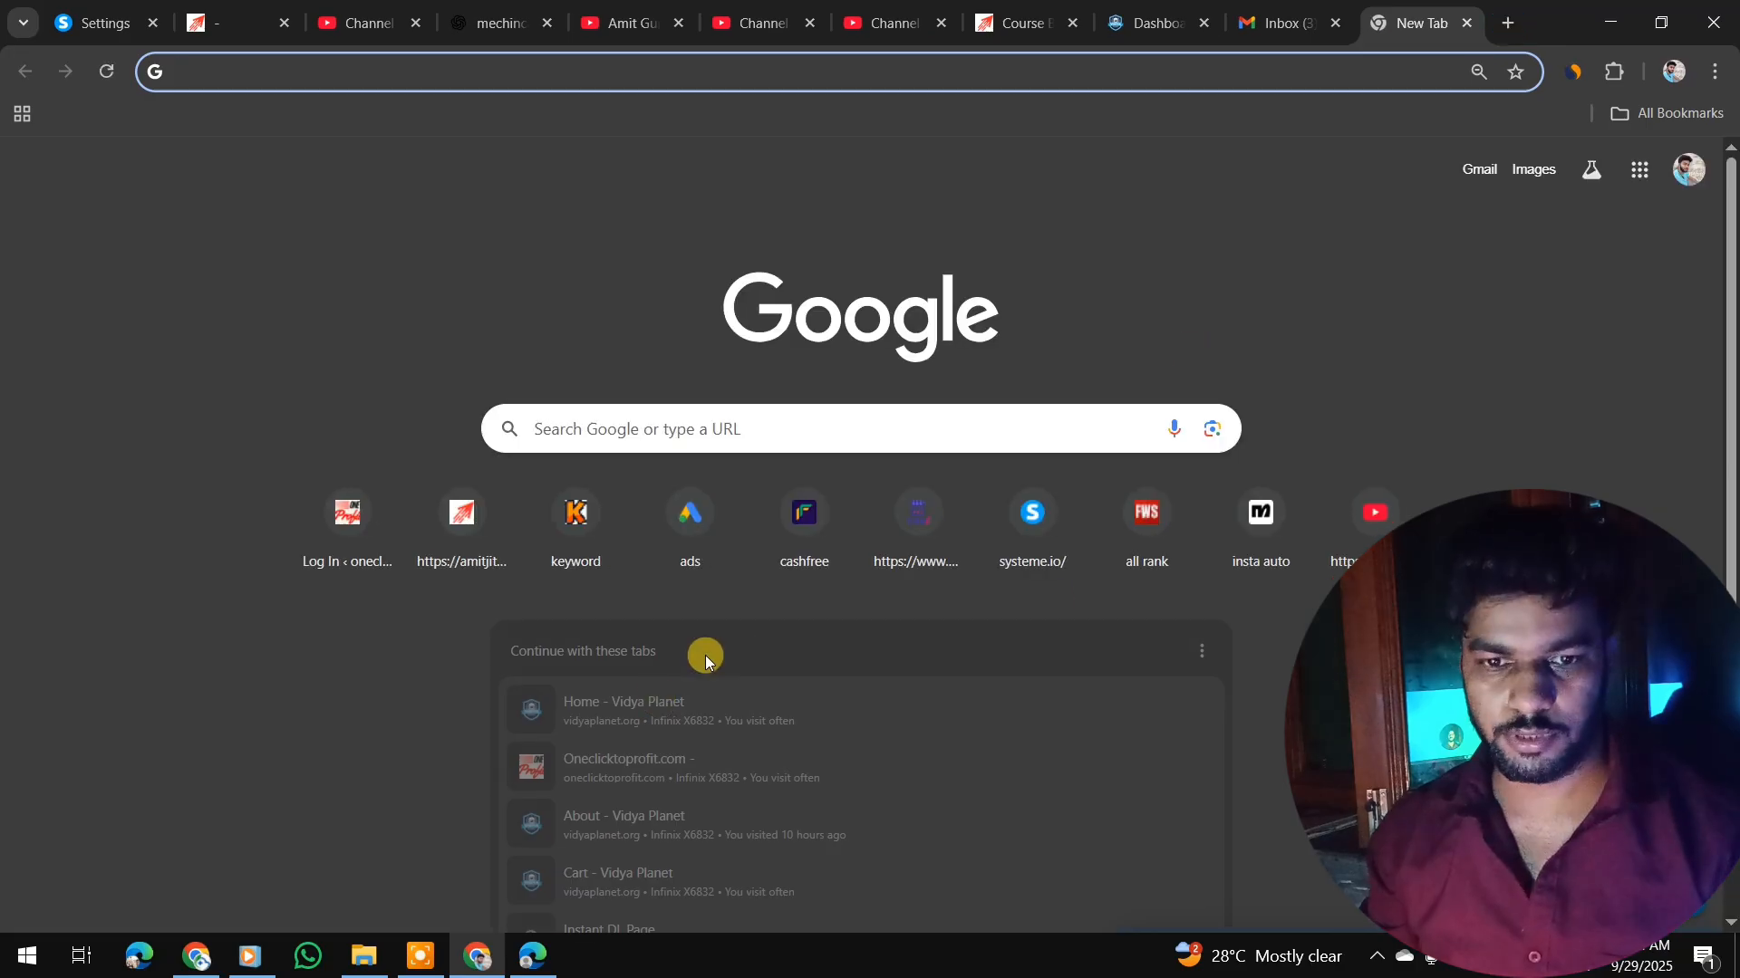
{"action": "left_click", "coordinate": [1374, 516]}
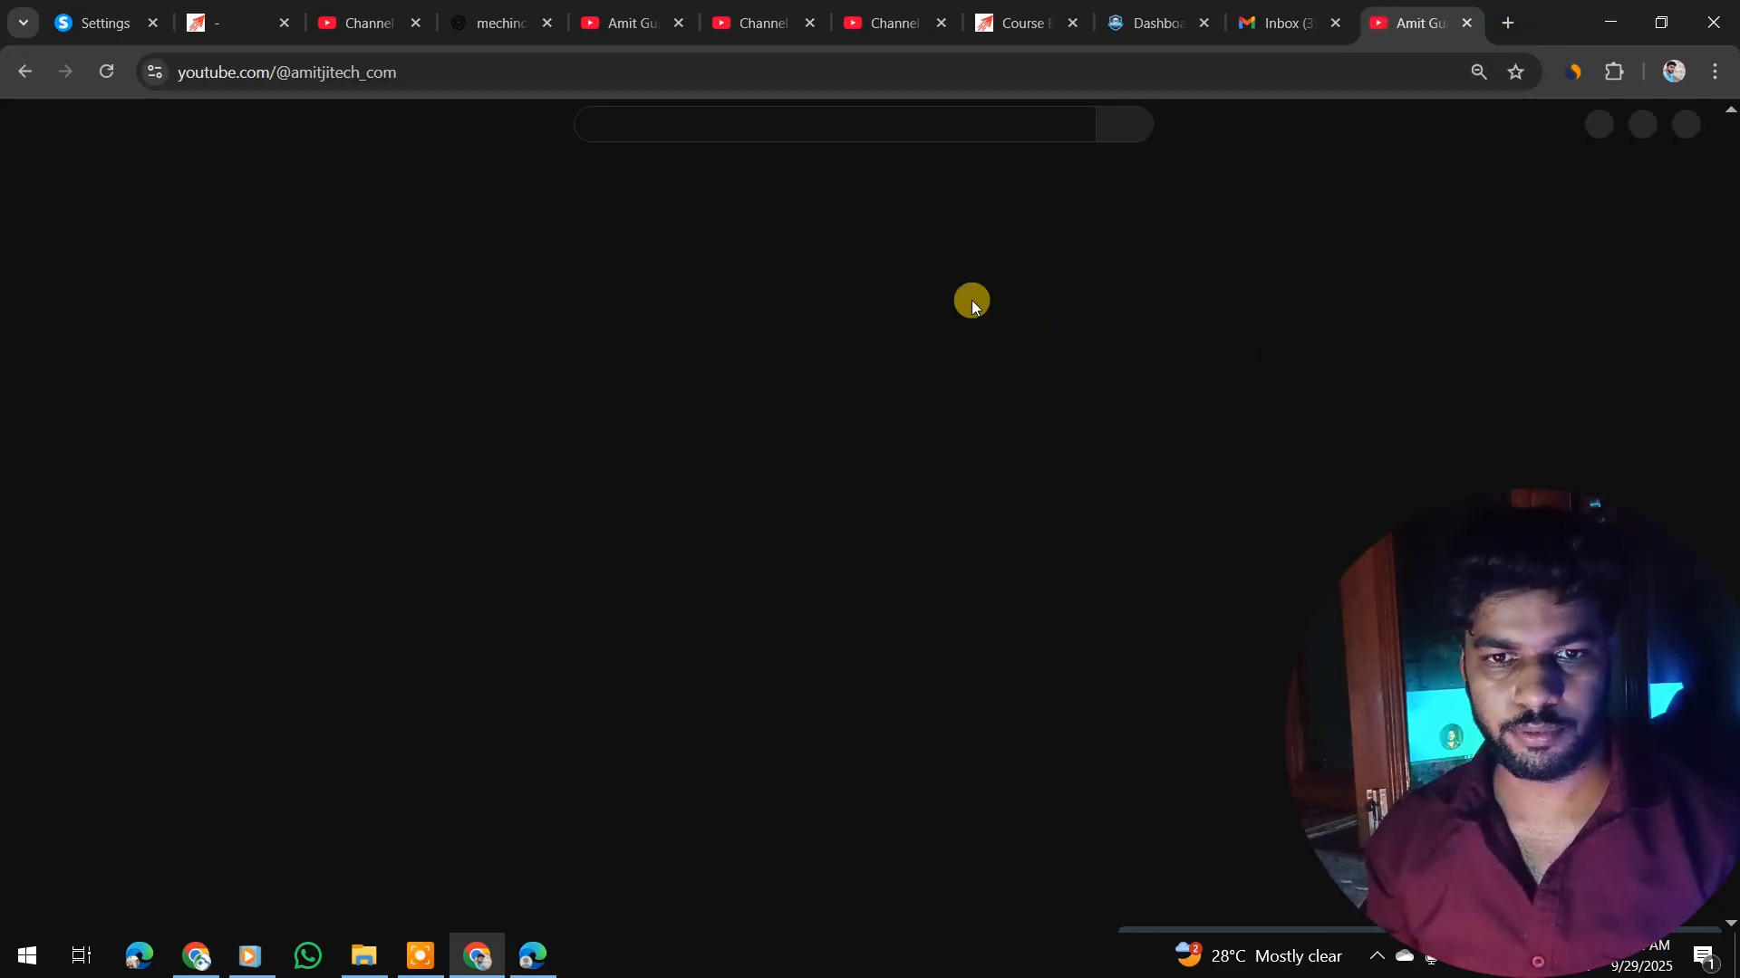
{"action": "scroll", "coordinate": [634, 544], "scroll_direction": "down", "scroll_amount": 2}
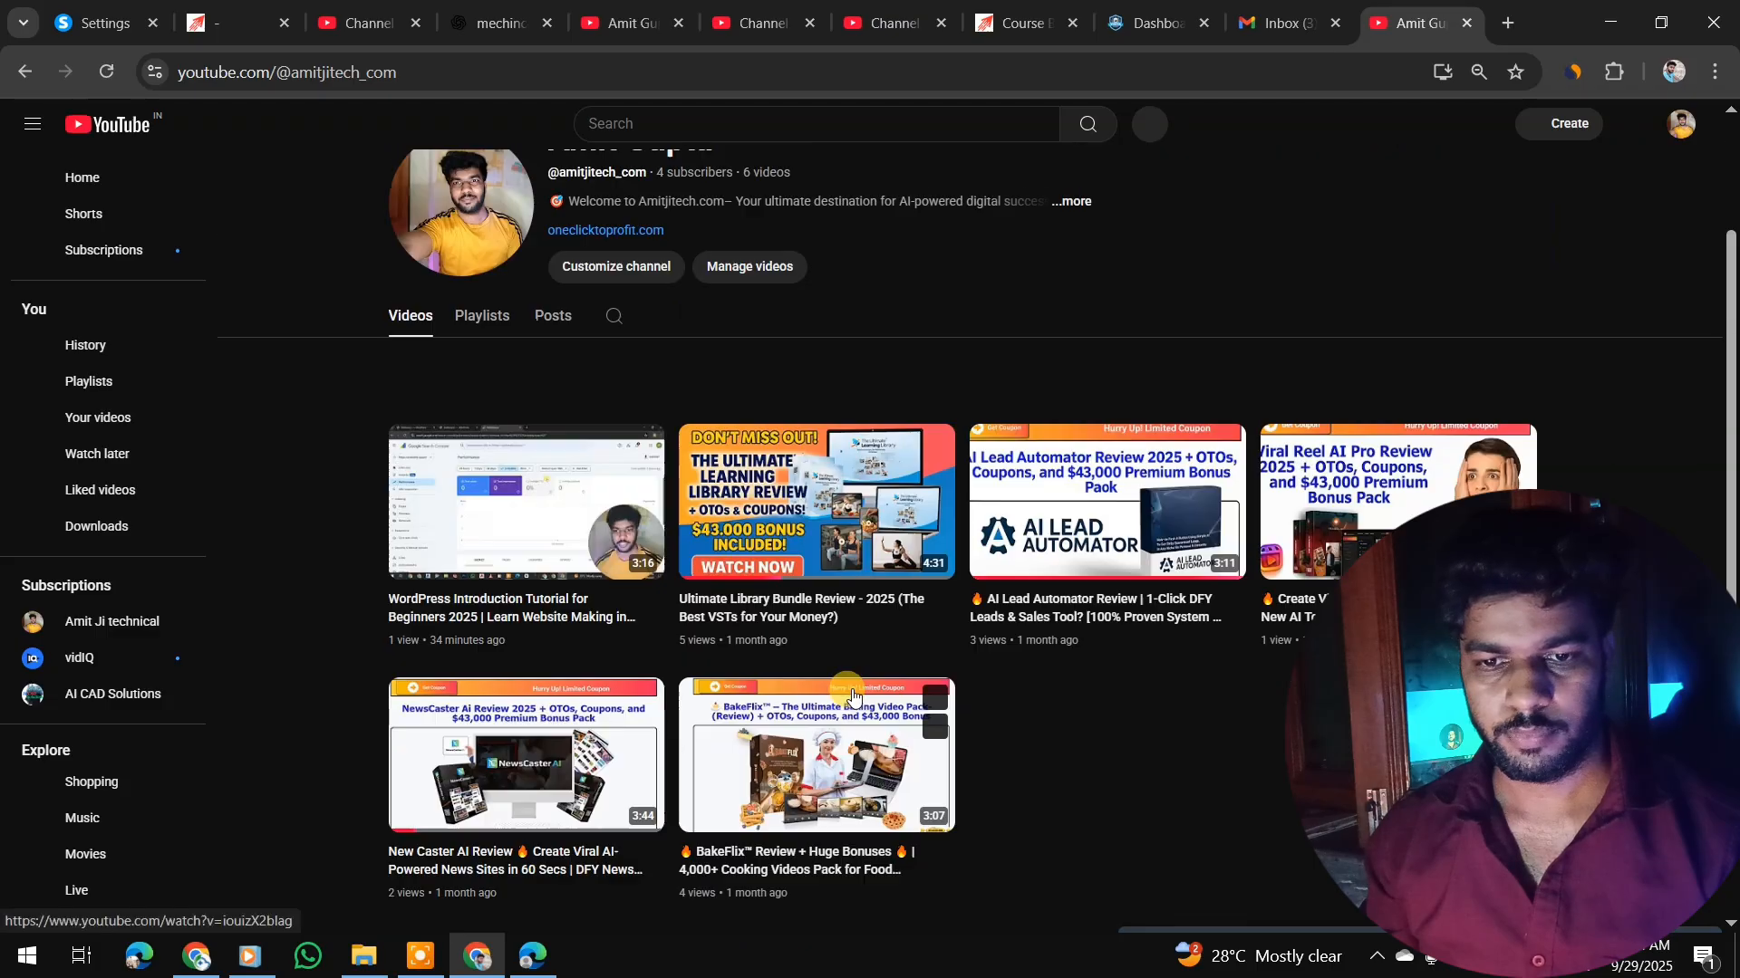
{"action": "scroll", "coordinate": [589, 580], "scroll_direction": "up", "scroll_amount": 1}
{"action": "right_click", "coordinate": [549, 603]}
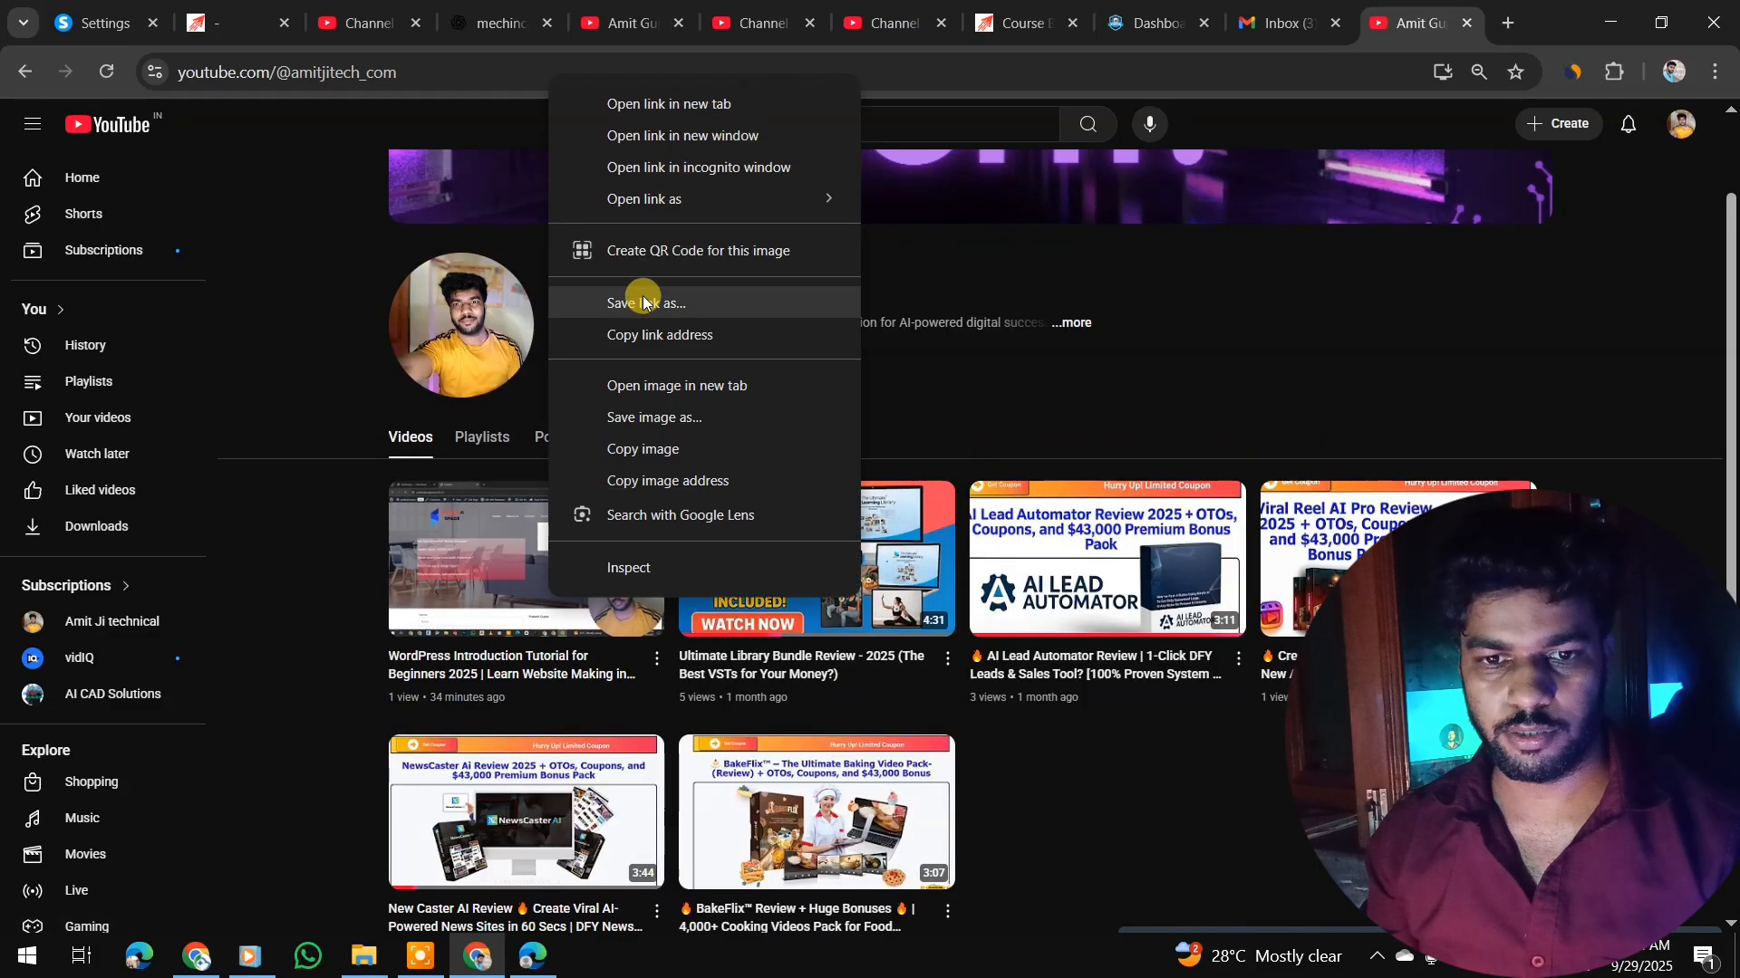
{"action": "left_click", "coordinate": [666, 333]}
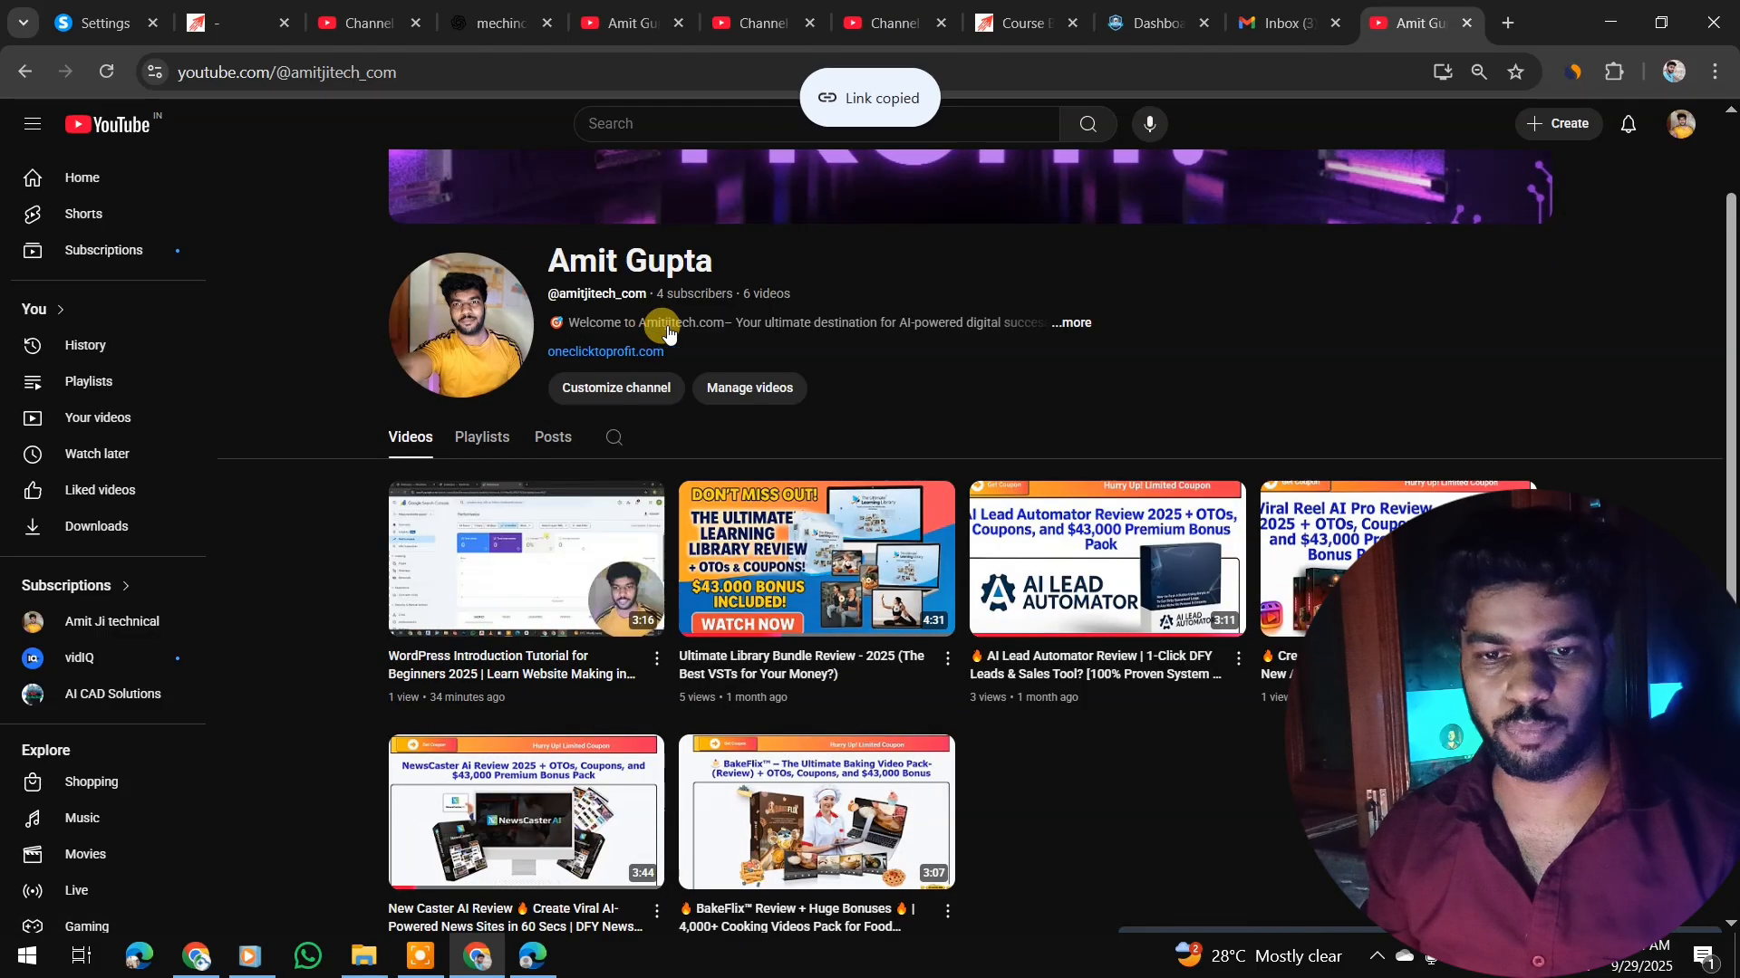
- Return to the Course Builder and title the new topic "WordPress Website Building: From Beginner to Pro" using the clipboard history
{"action": "left_click", "coordinate": [1611, 37]}
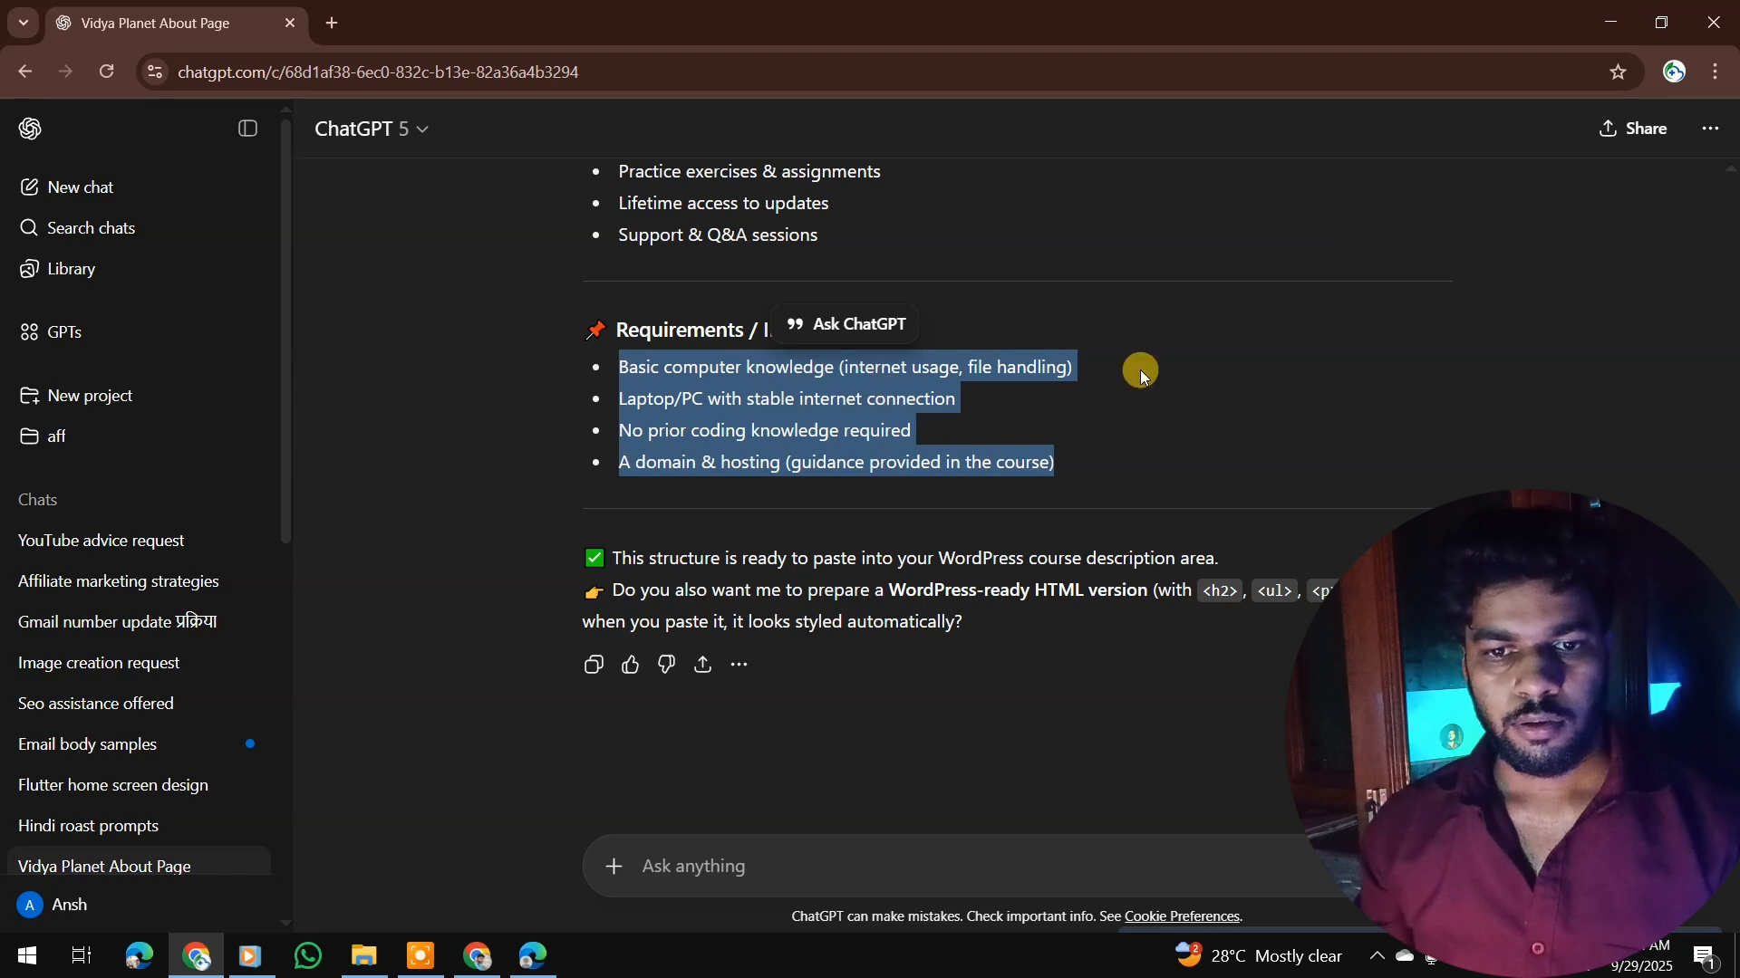
{"action": "left_click", "coordinate": [1611, 23]}
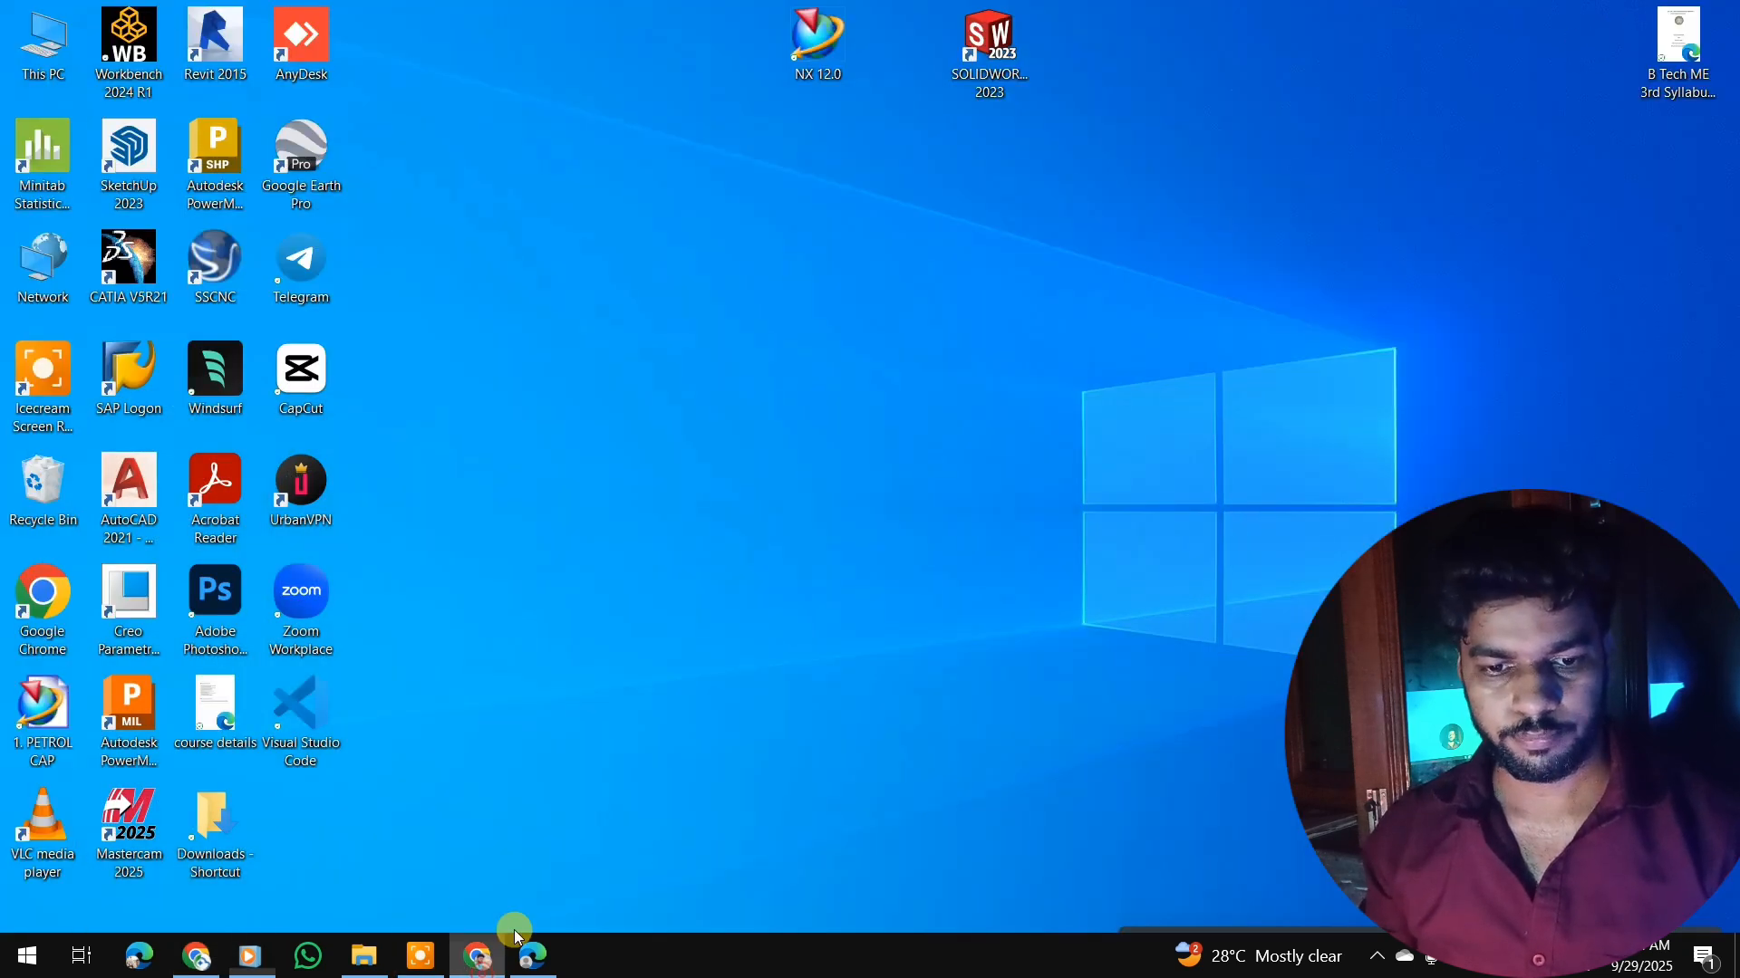
{"action": "left_click", "coordinate": [480, 953]}
{"action": "left_click", "coordinate": [1021, 18]}
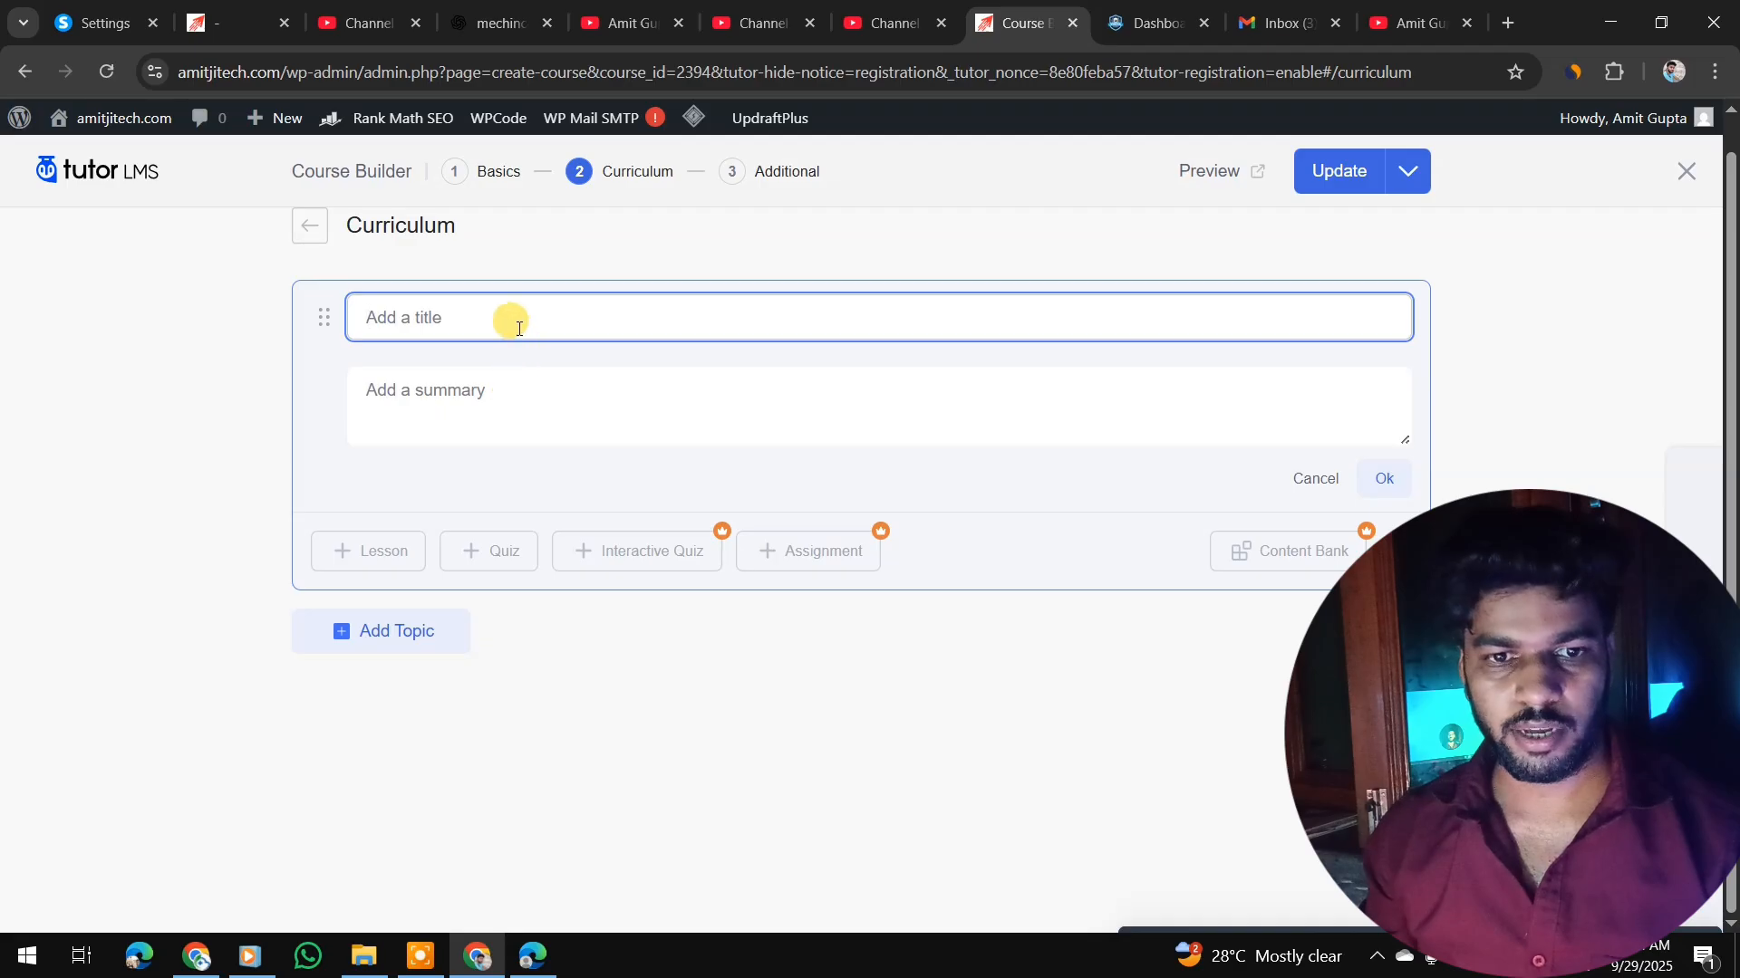
{"action": "key", "text": "super+v"}
{"action": "scroll", "coordinate": [617, 601], "scroll_direction": "down", "scroll_amount": 5}
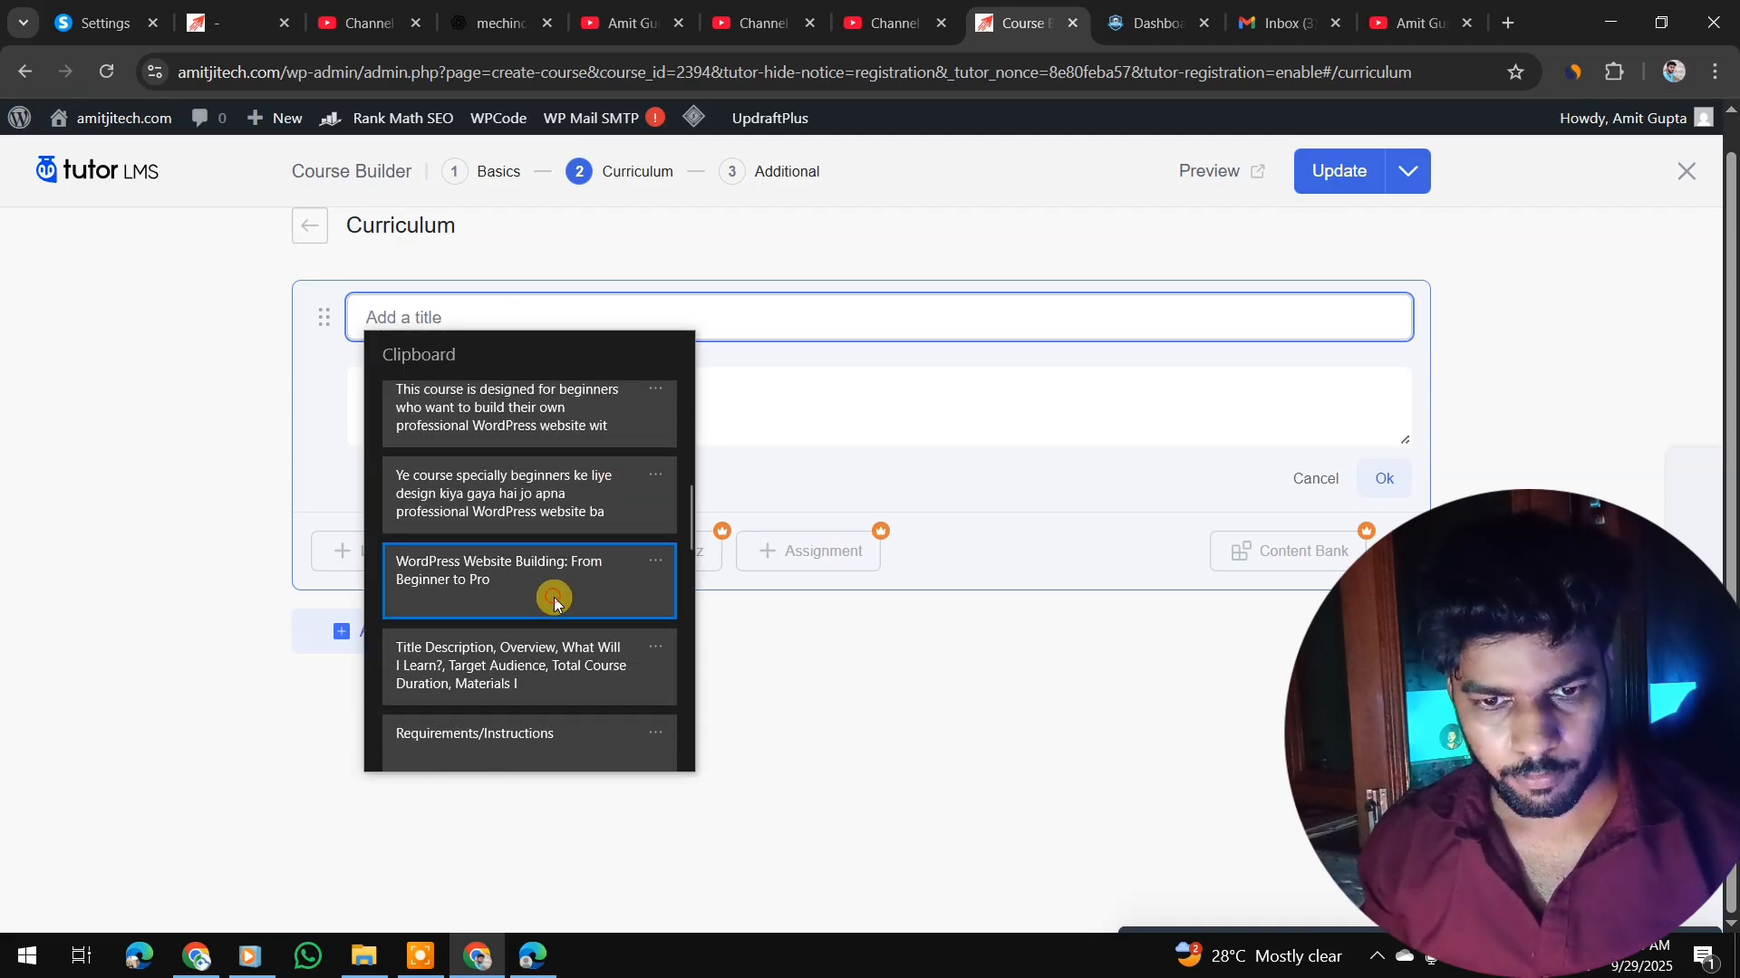
{"action": "left_click", "coordinate": [552, 596]}
- Copy the Overview list from the ChatGPT reply into the topic's summary and confirm the topic
{"action": "left_click", "coordinate": [547, 429]}
{"action": "key", "text": "super+v"}
{"action": "scroll", "coordinate": [625, 720], "scroll_direction": "down", "scroll_amount": 5}
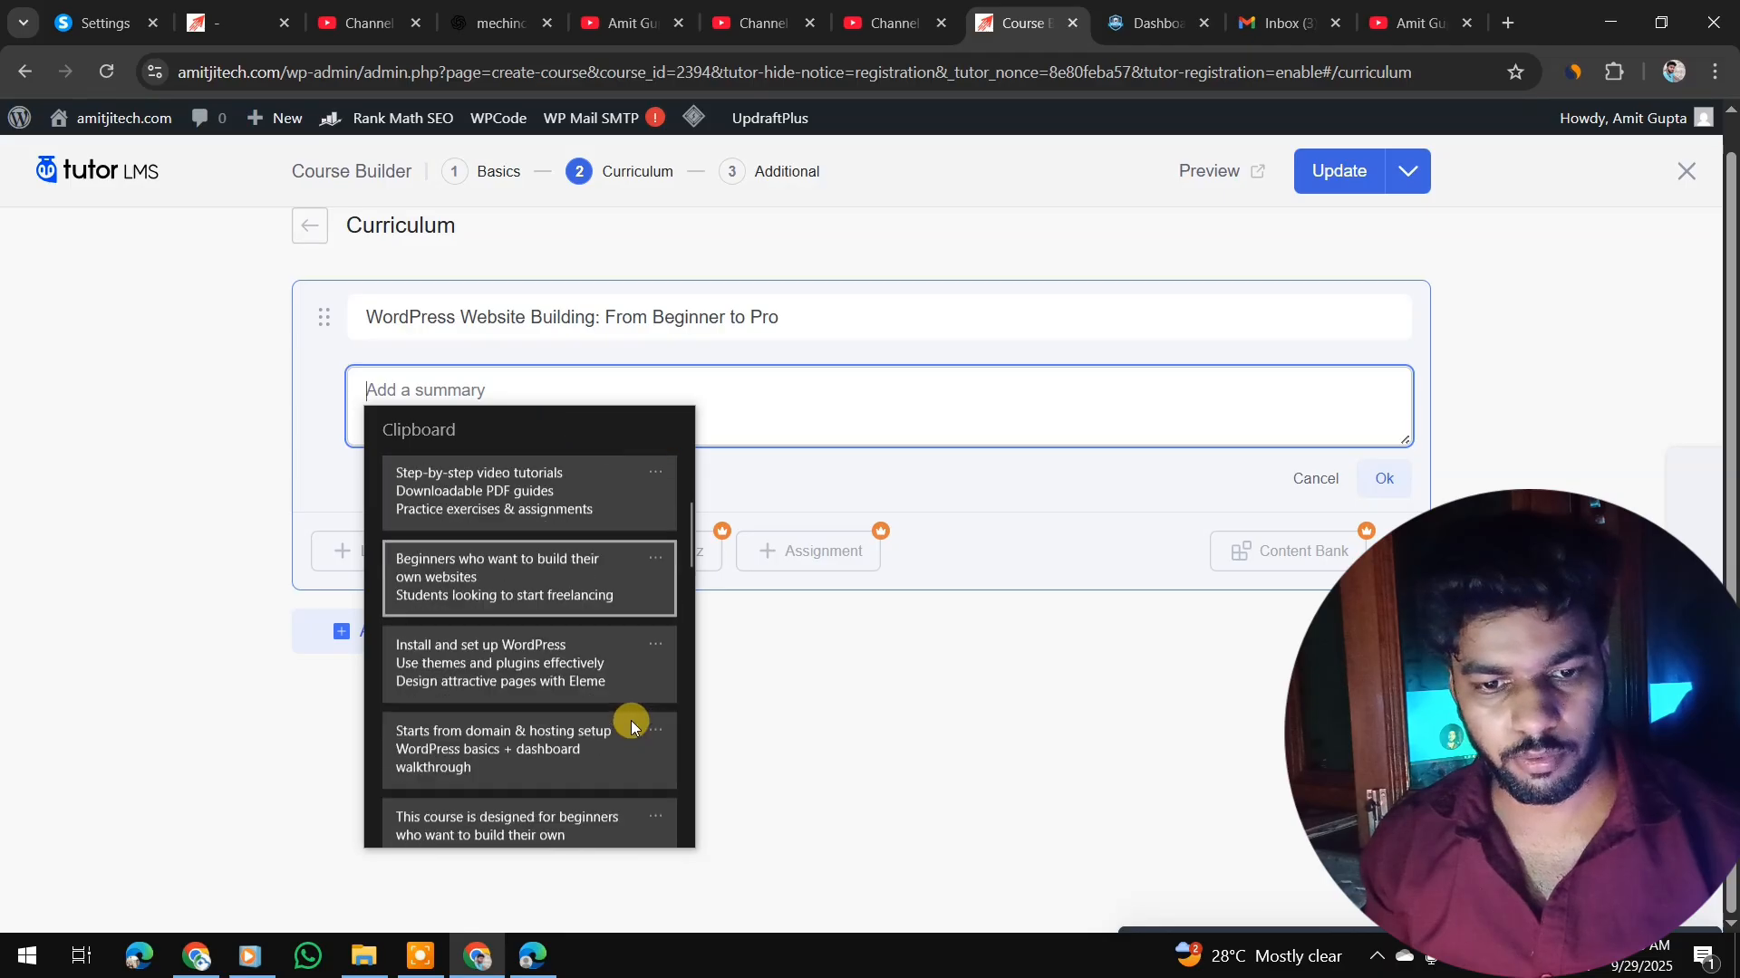
{"action": "scroll", "coordinate": [569, 741], "scroll_direction": "up", "scroll_amount": 3}
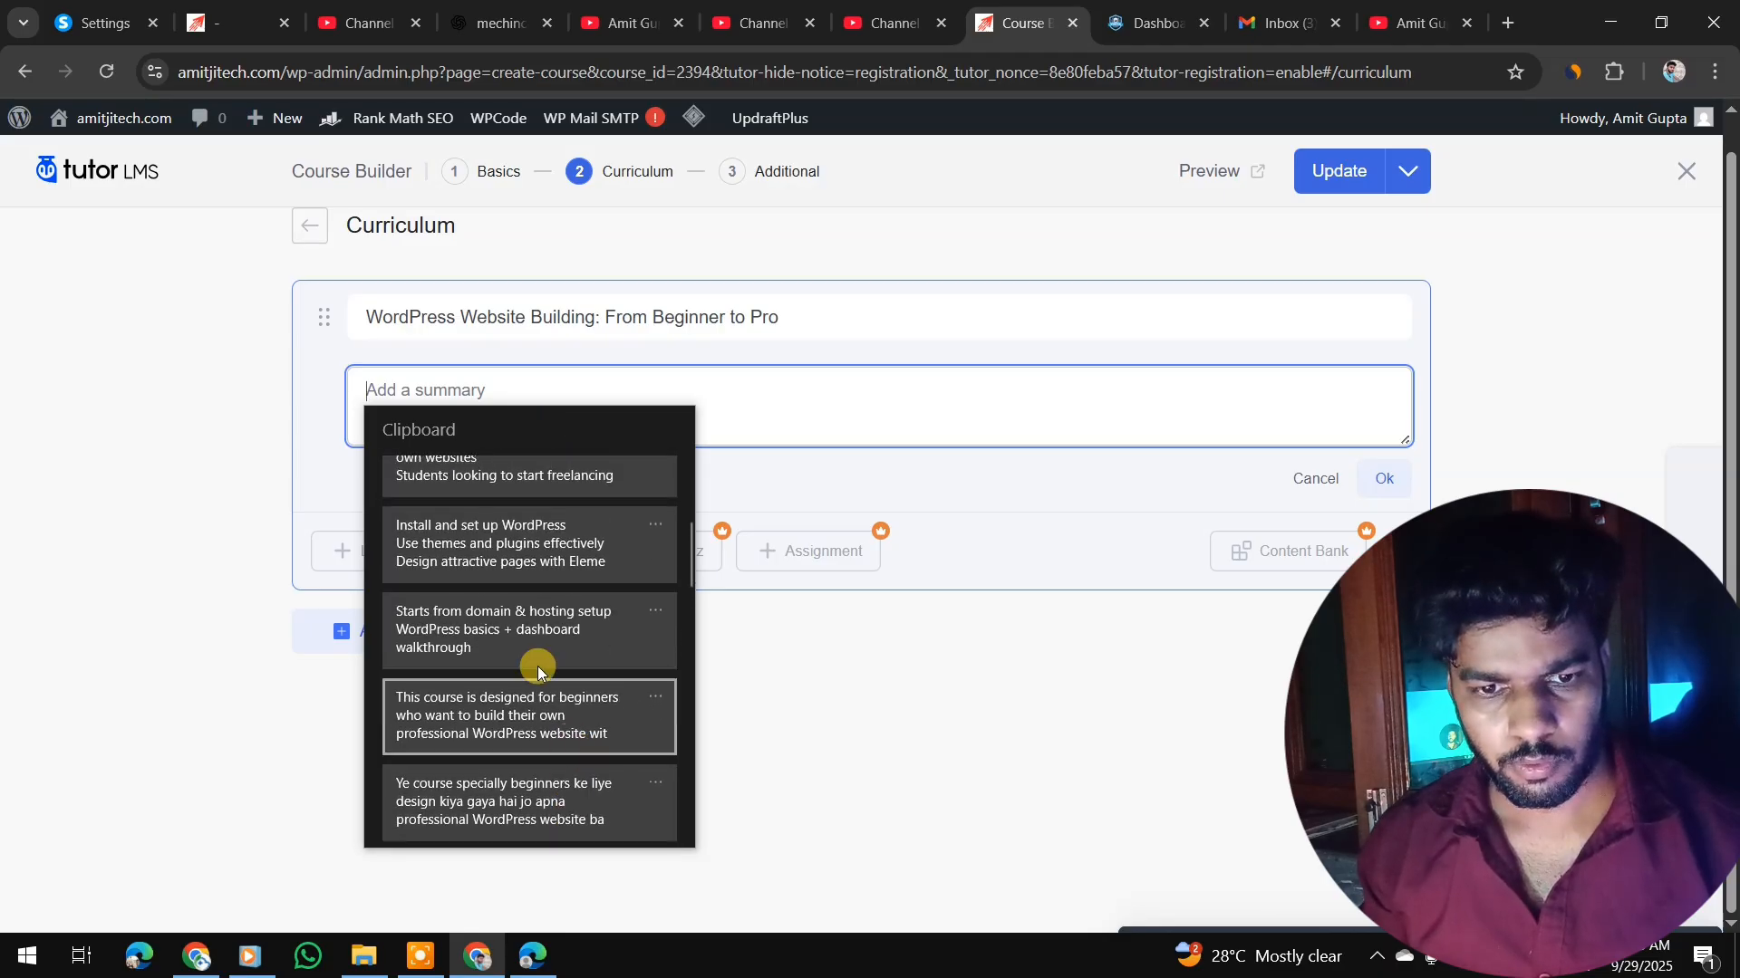
{"action": "key", "text": "alt+Tab"}
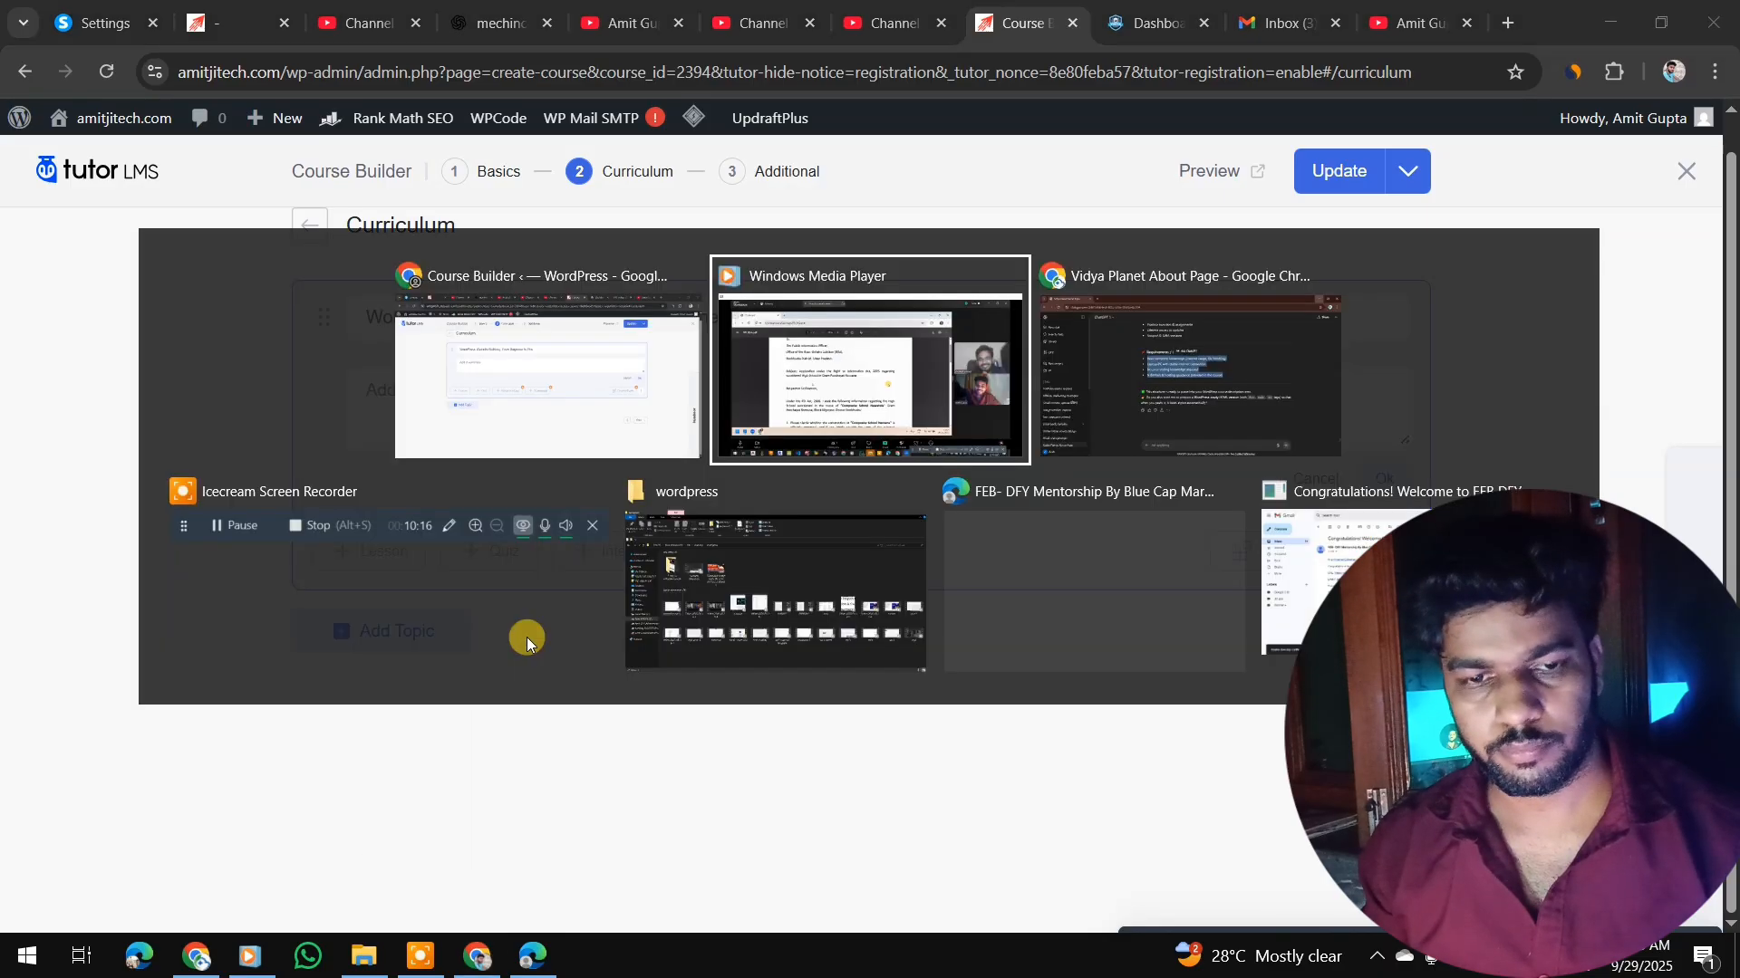
{"action": "key", "text": "alt+Tab"}
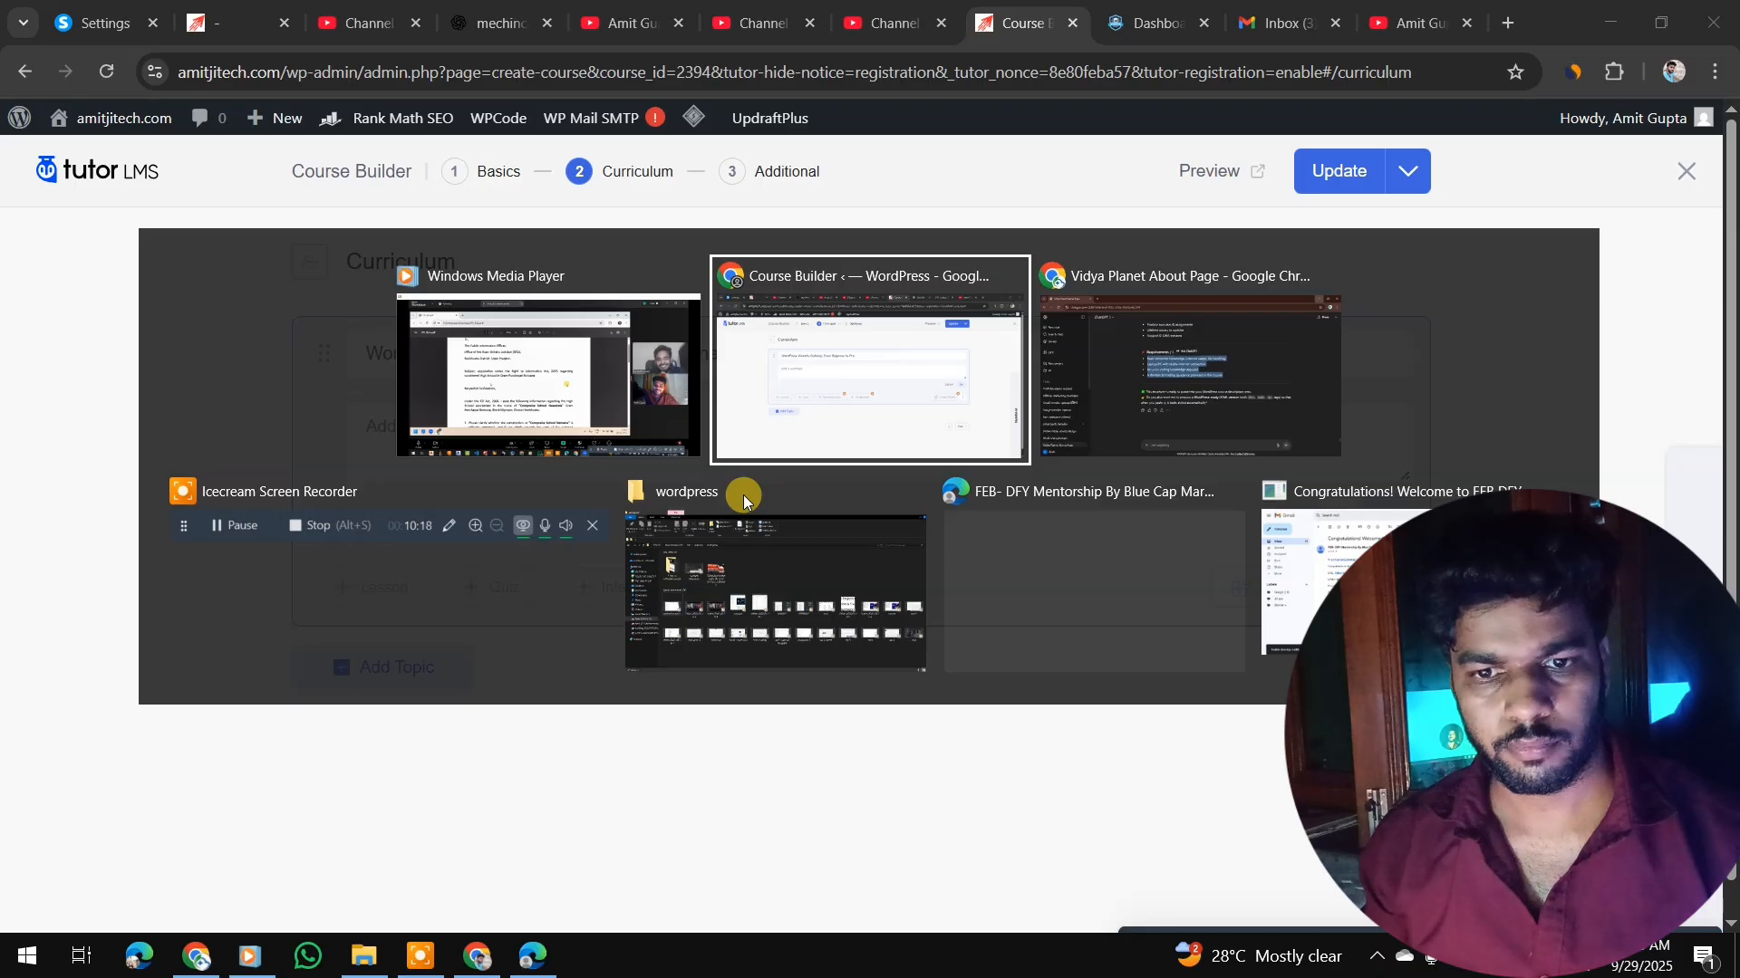
{"action": "key", "text": "alt+Tab"}
{"action": "key", "text": "alt+Tab"}
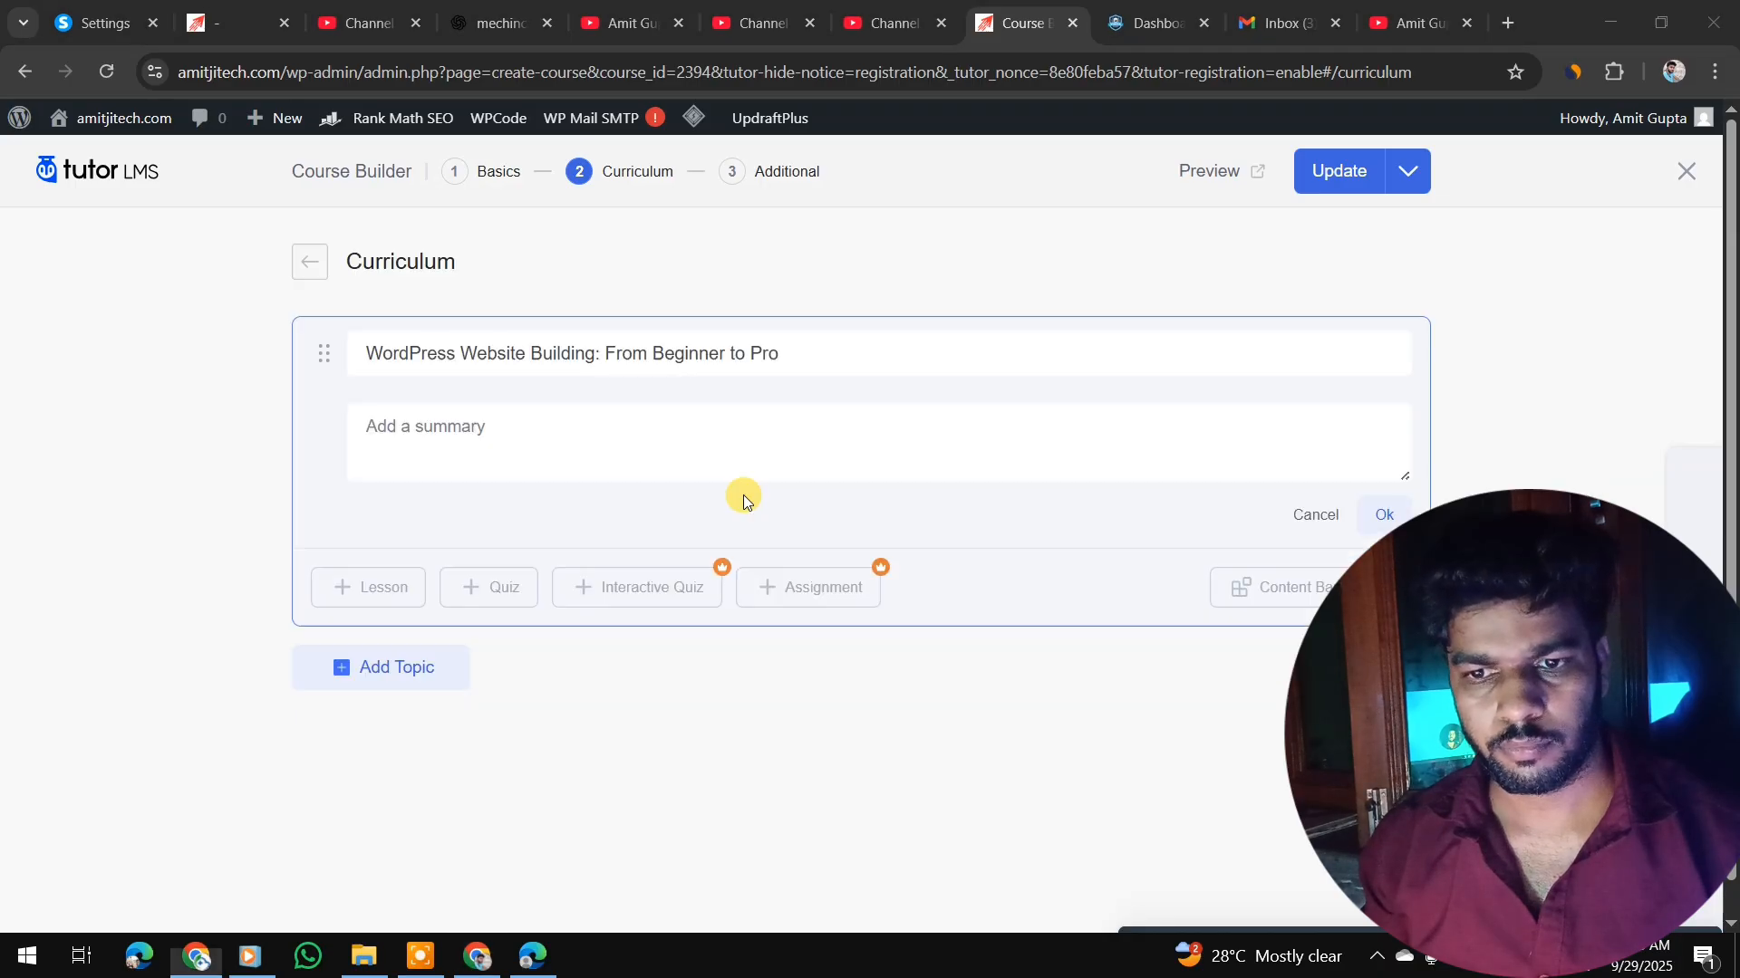
{"action": "scroll", "coordinate": [817, 416], "scroll_direction": "up", "scroll_amount": 15}
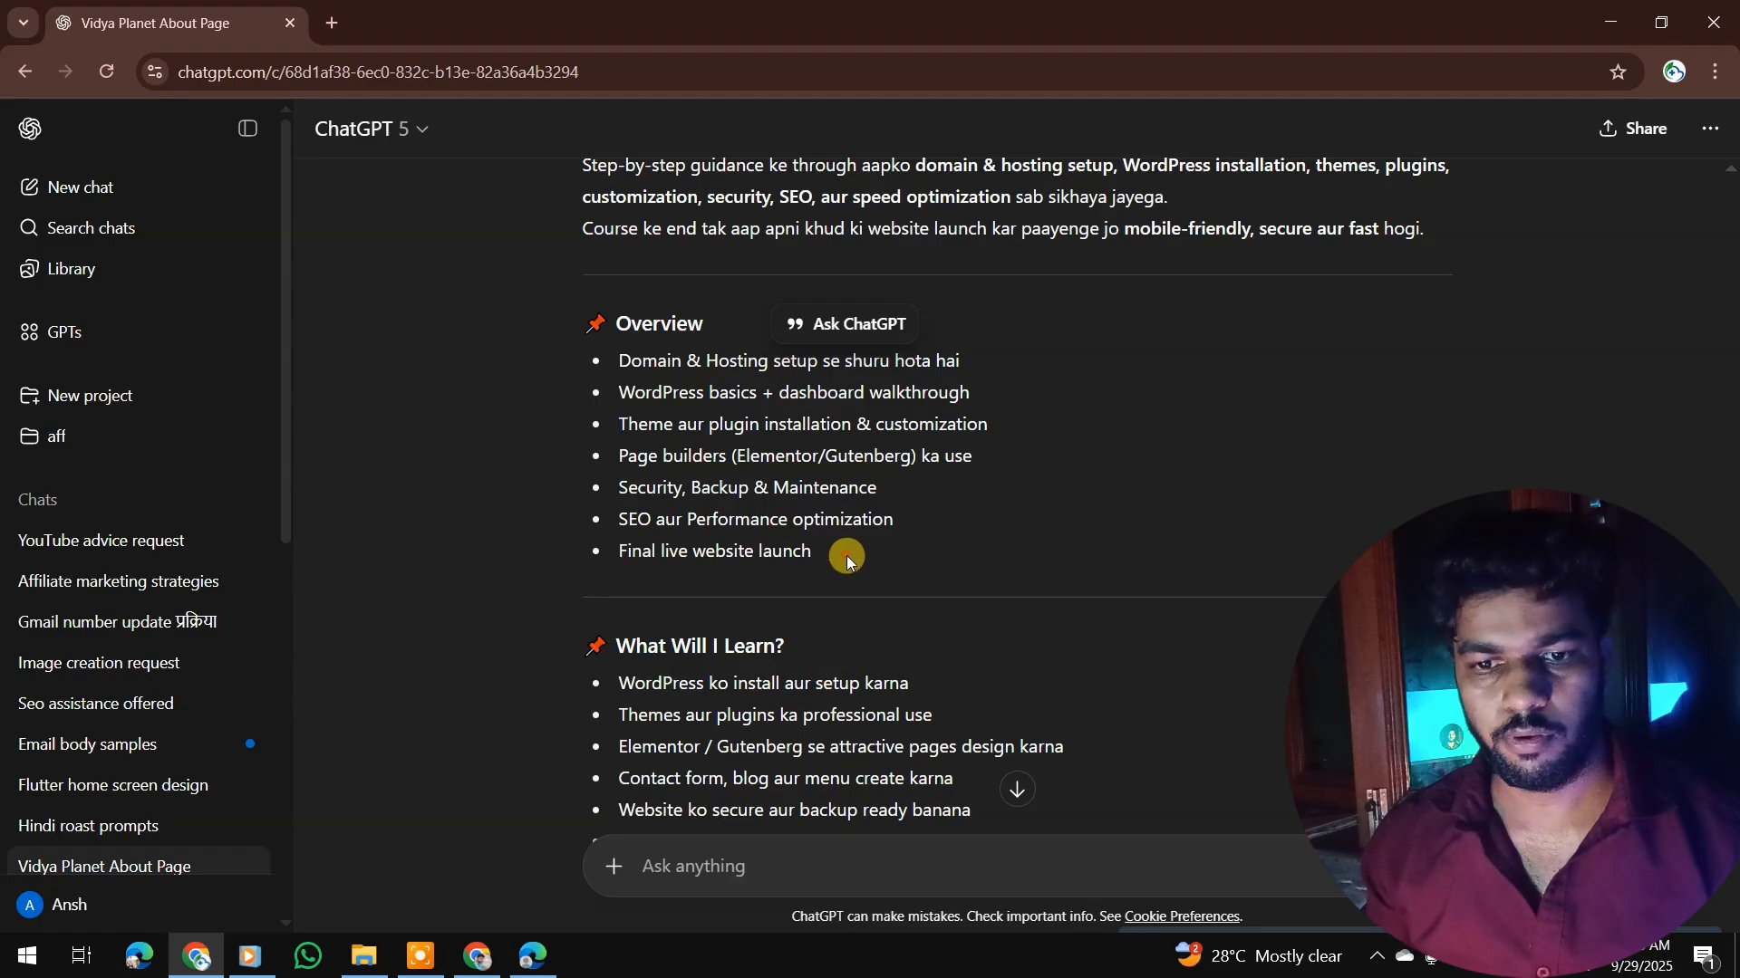
{"action": "left_click_drag", "start_coordinate": [845, 553], "coordinate": [590, 374]}
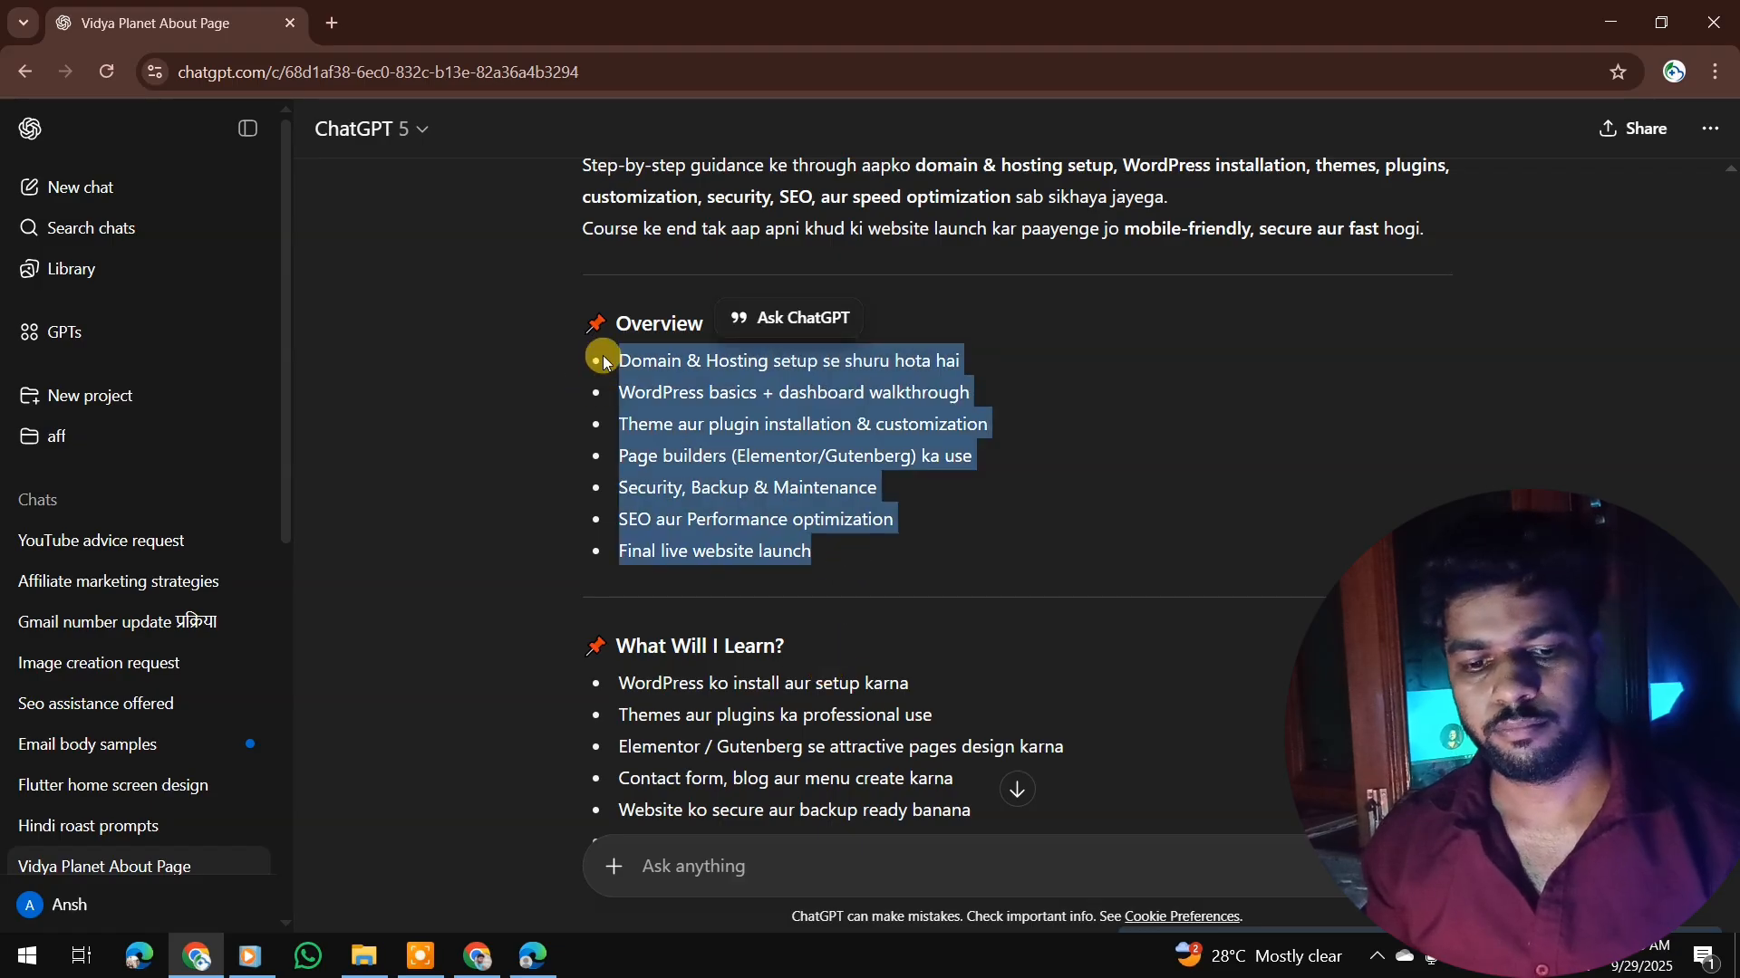
{"action": "key", "text": "alt+Tab"}
{"action": "key", "text": "ctrl+v"}
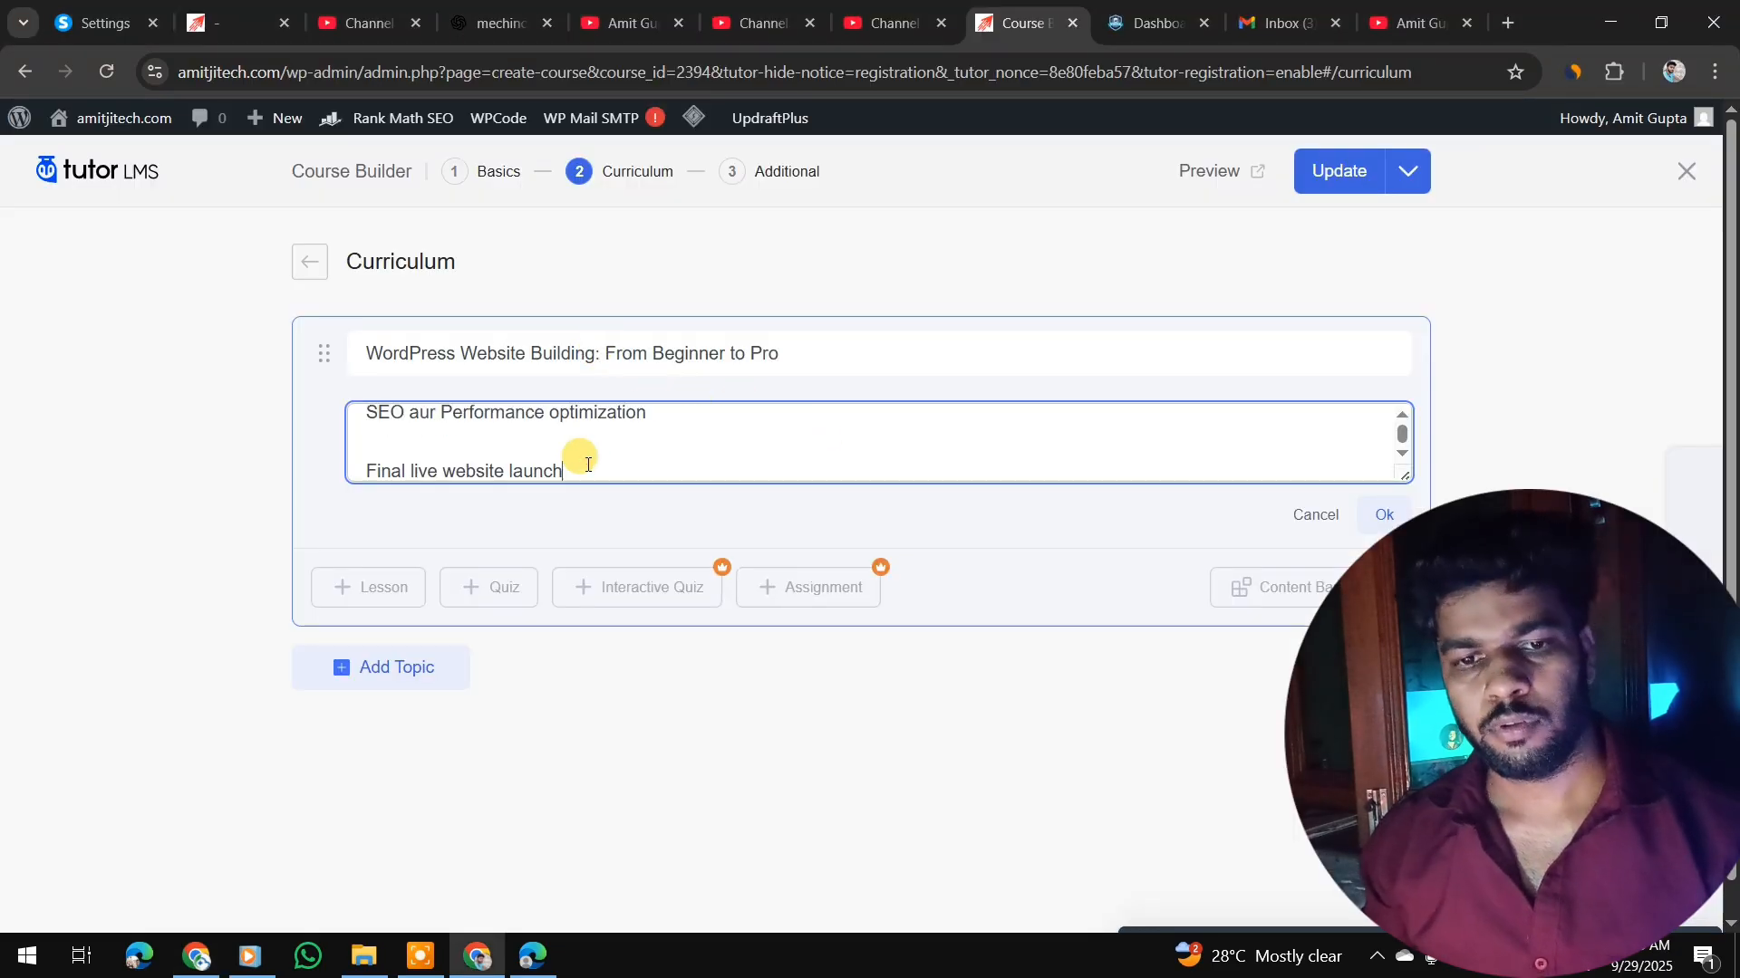
{"action": "left_click", "coordinate": [1364, 512]}
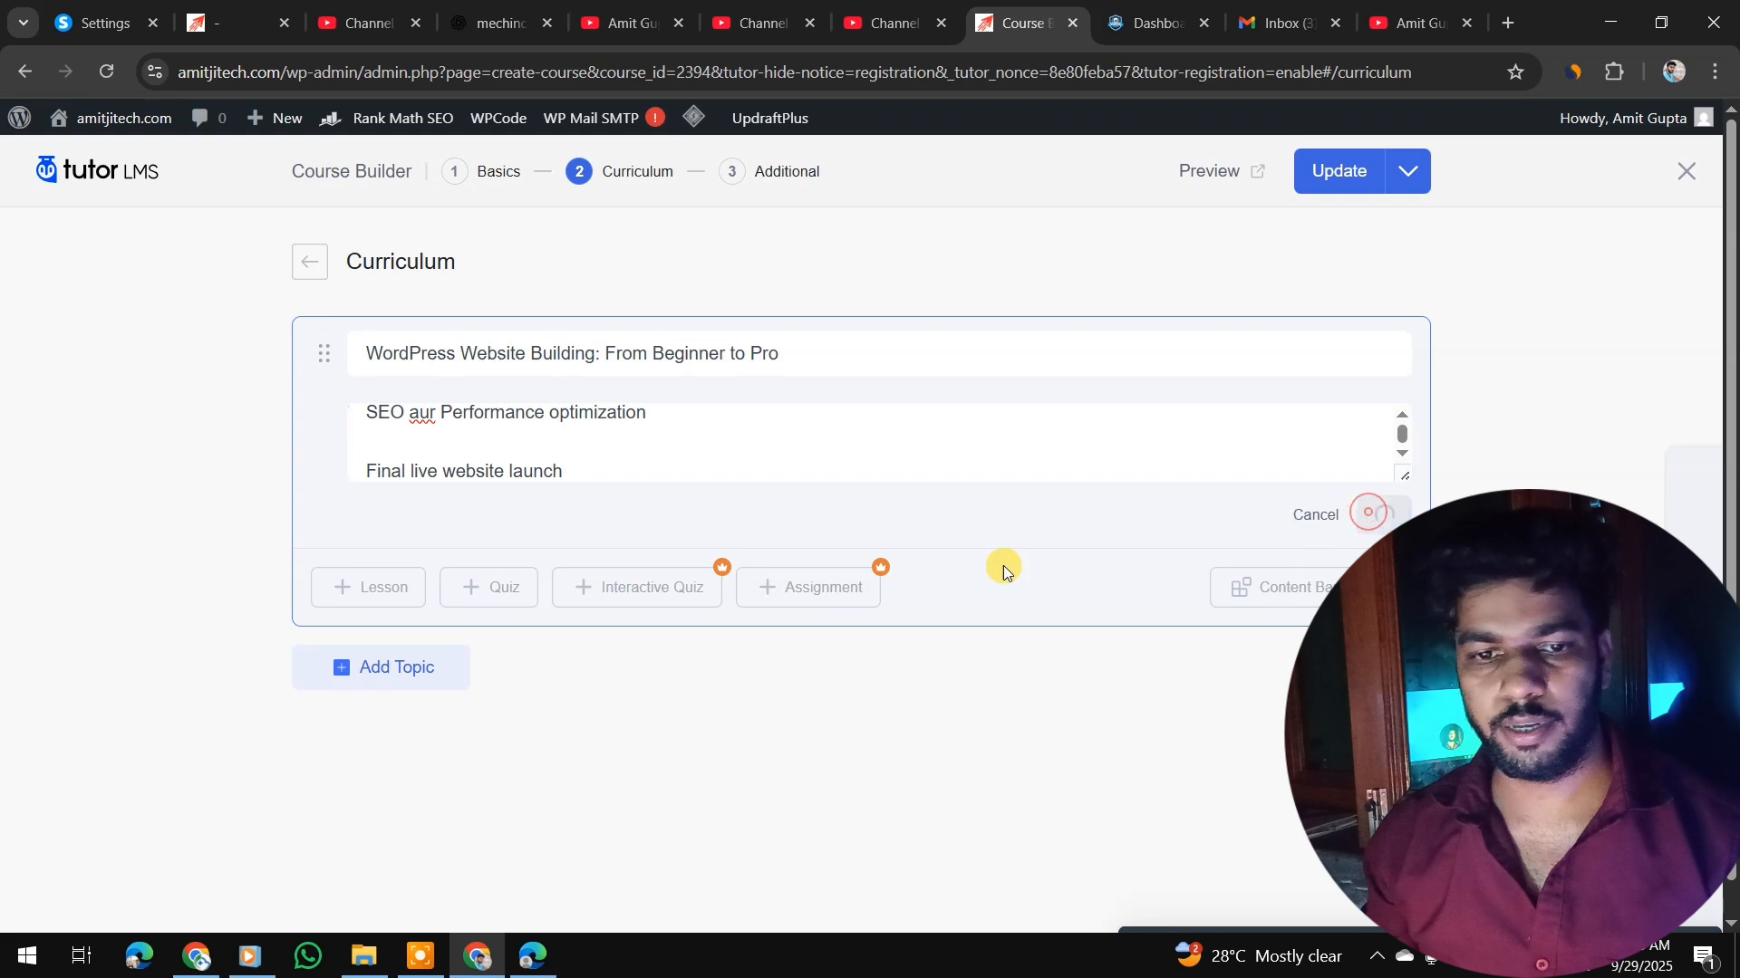
- Create a lesson named "ep 1" in the topic with the copied YouTube video link and a 1-hour playback time, and save it
{"action": "left_click", "coordinate": [382, 498]}
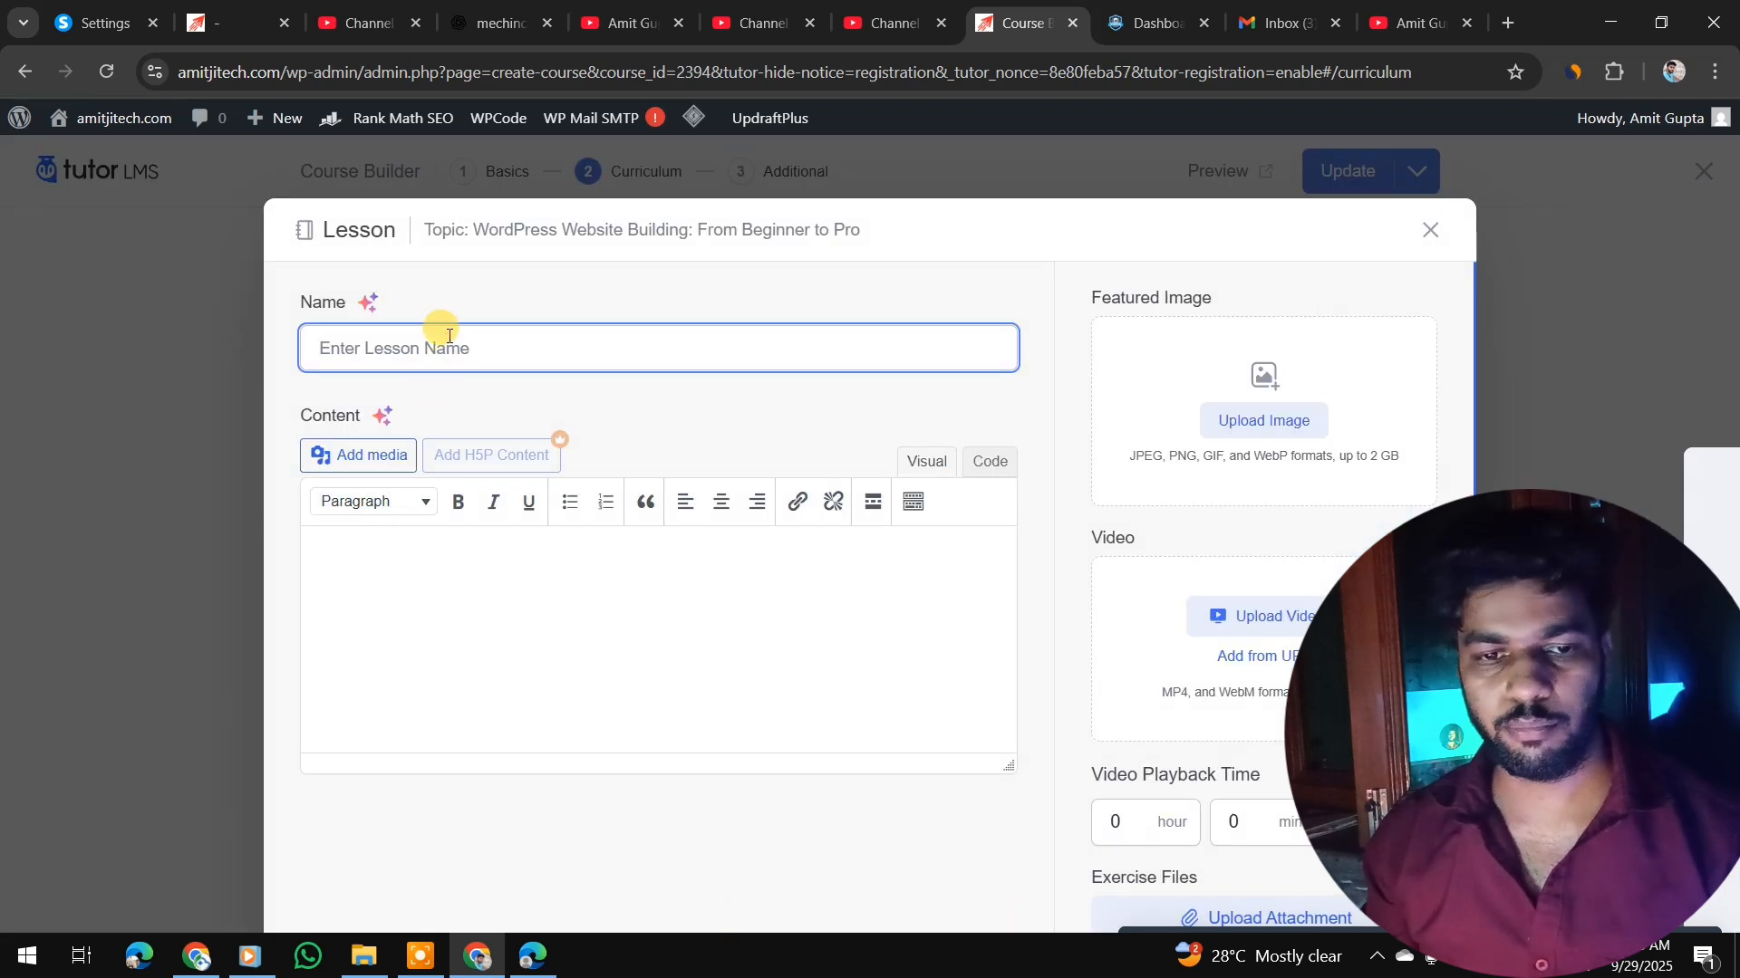
{"action": "type", "text": "ep 1"}
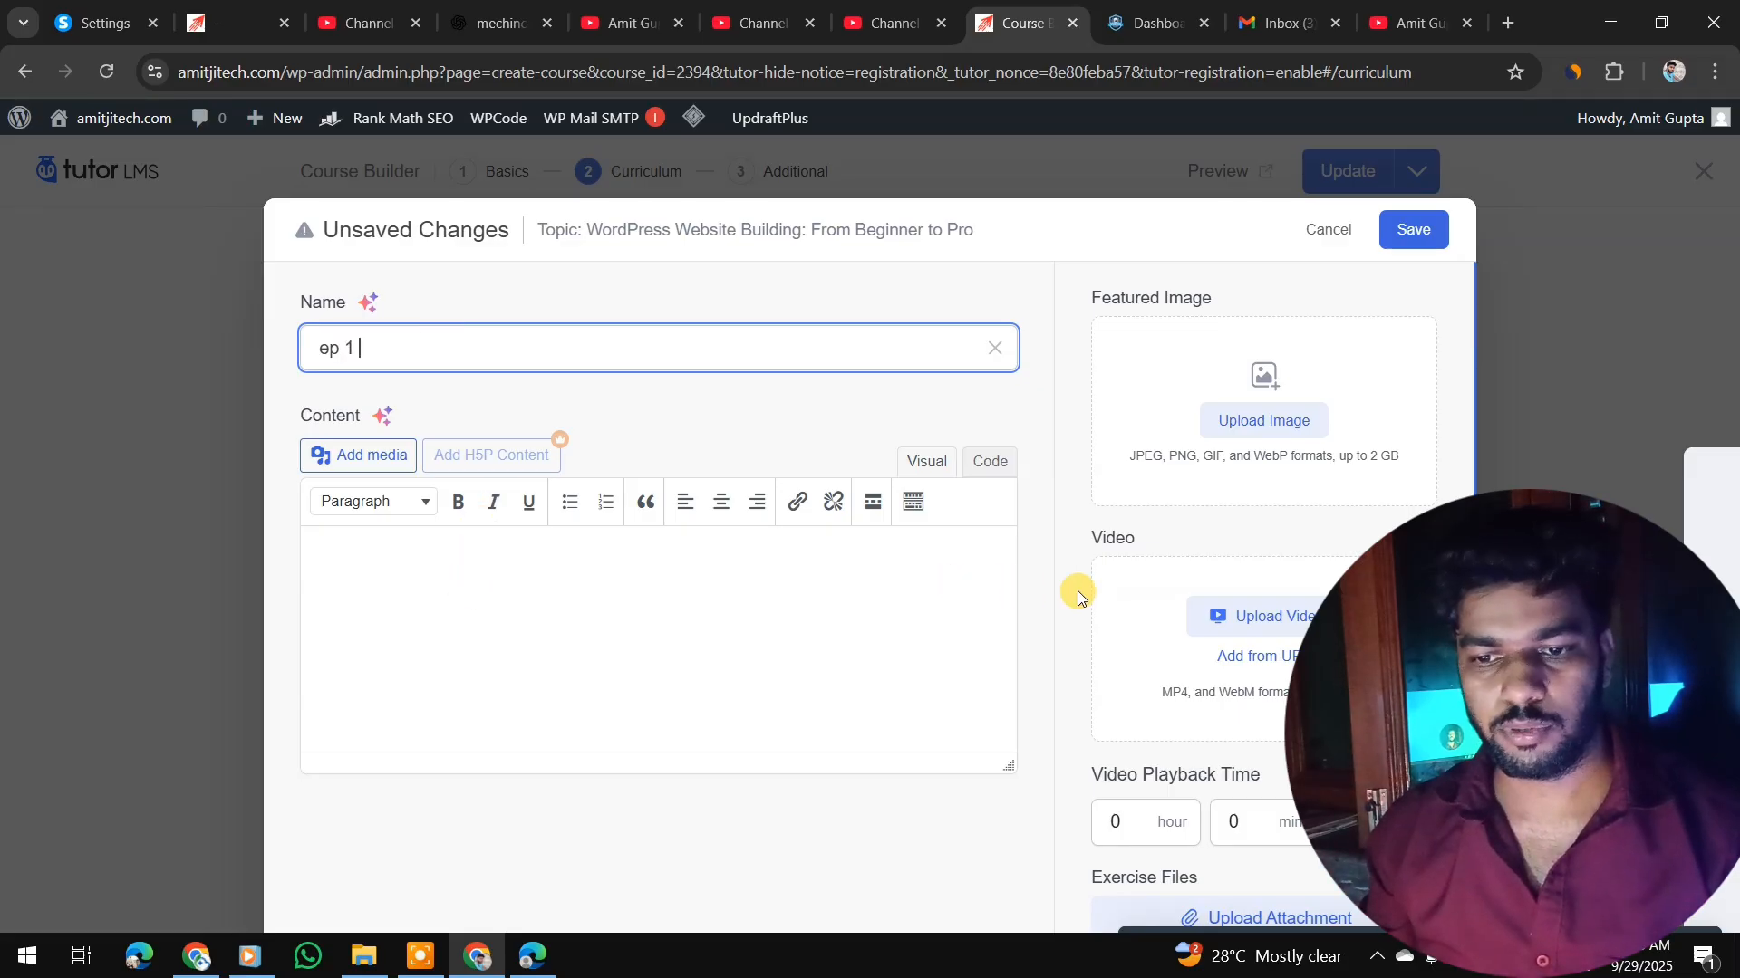
{"action": "left_click", "coordinate": [1288, 654]}
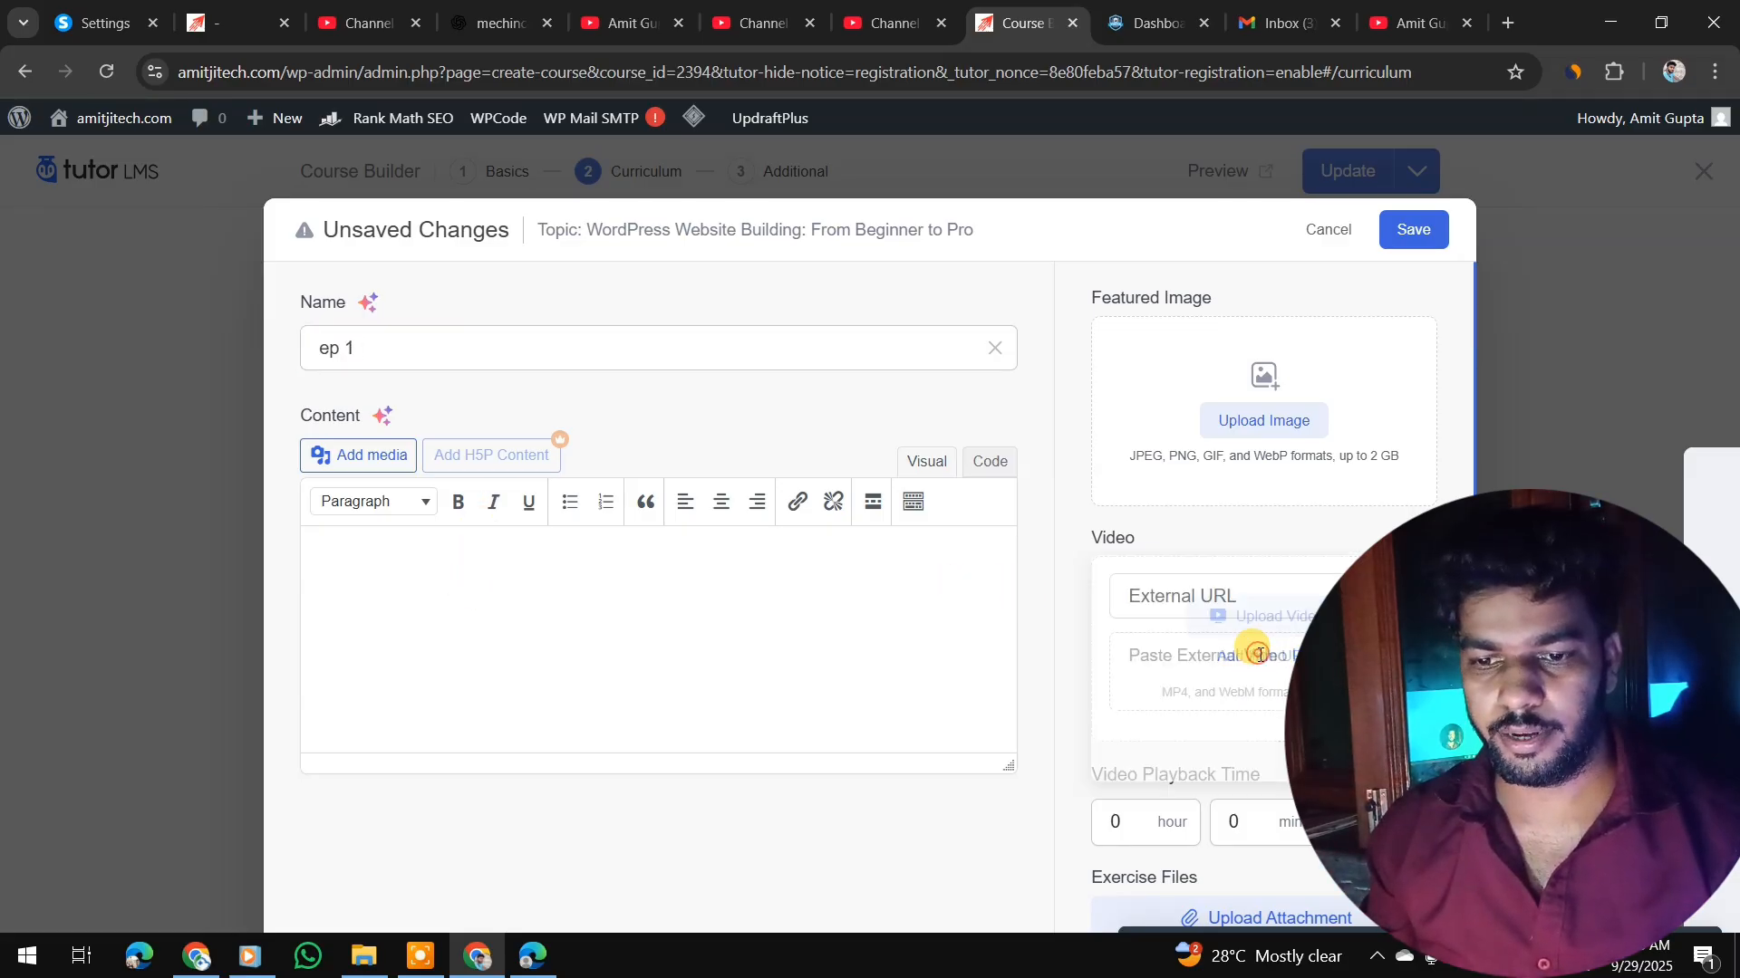
{"action": "left_click", "coordinate": [1304, 598]}
{"action": "left_click", "coordinate": [1189, 715]}
{"action": "left_click", "coordinate": [1201, 676]}
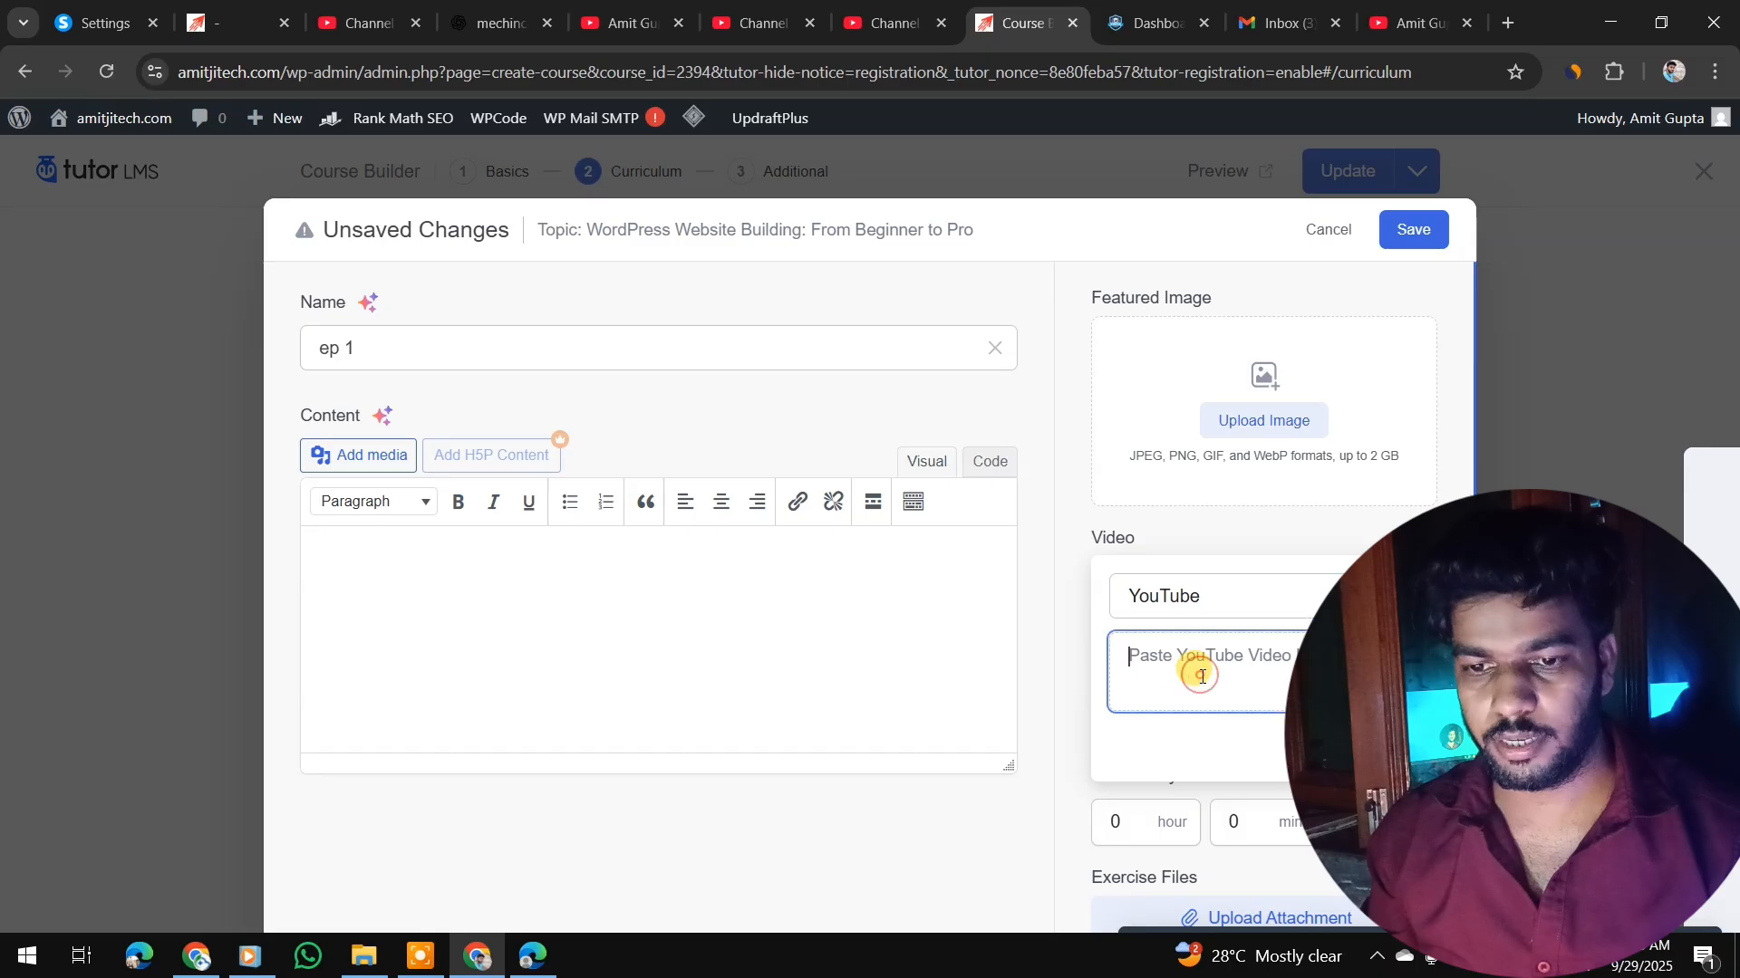
{"action": "key", "text": "super+v"}
{"action": "left_click", "coordinate": [1228, 409]}
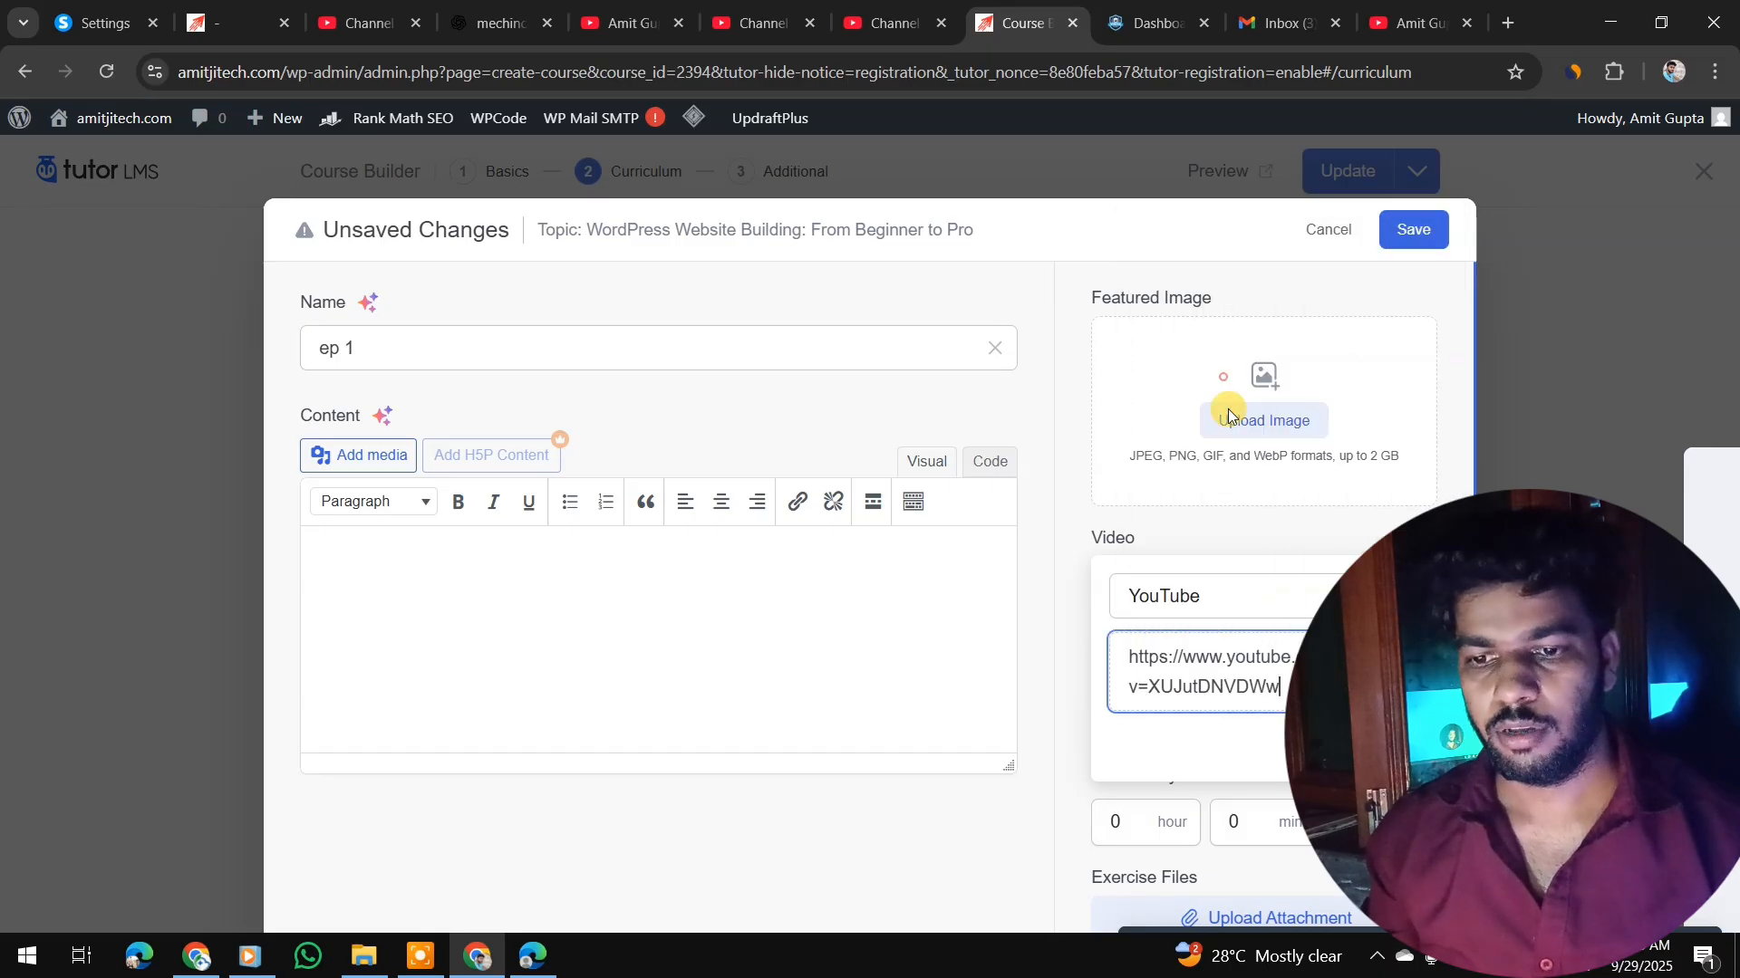
{"action": "left_click", "coordinate": [1396, 748]}
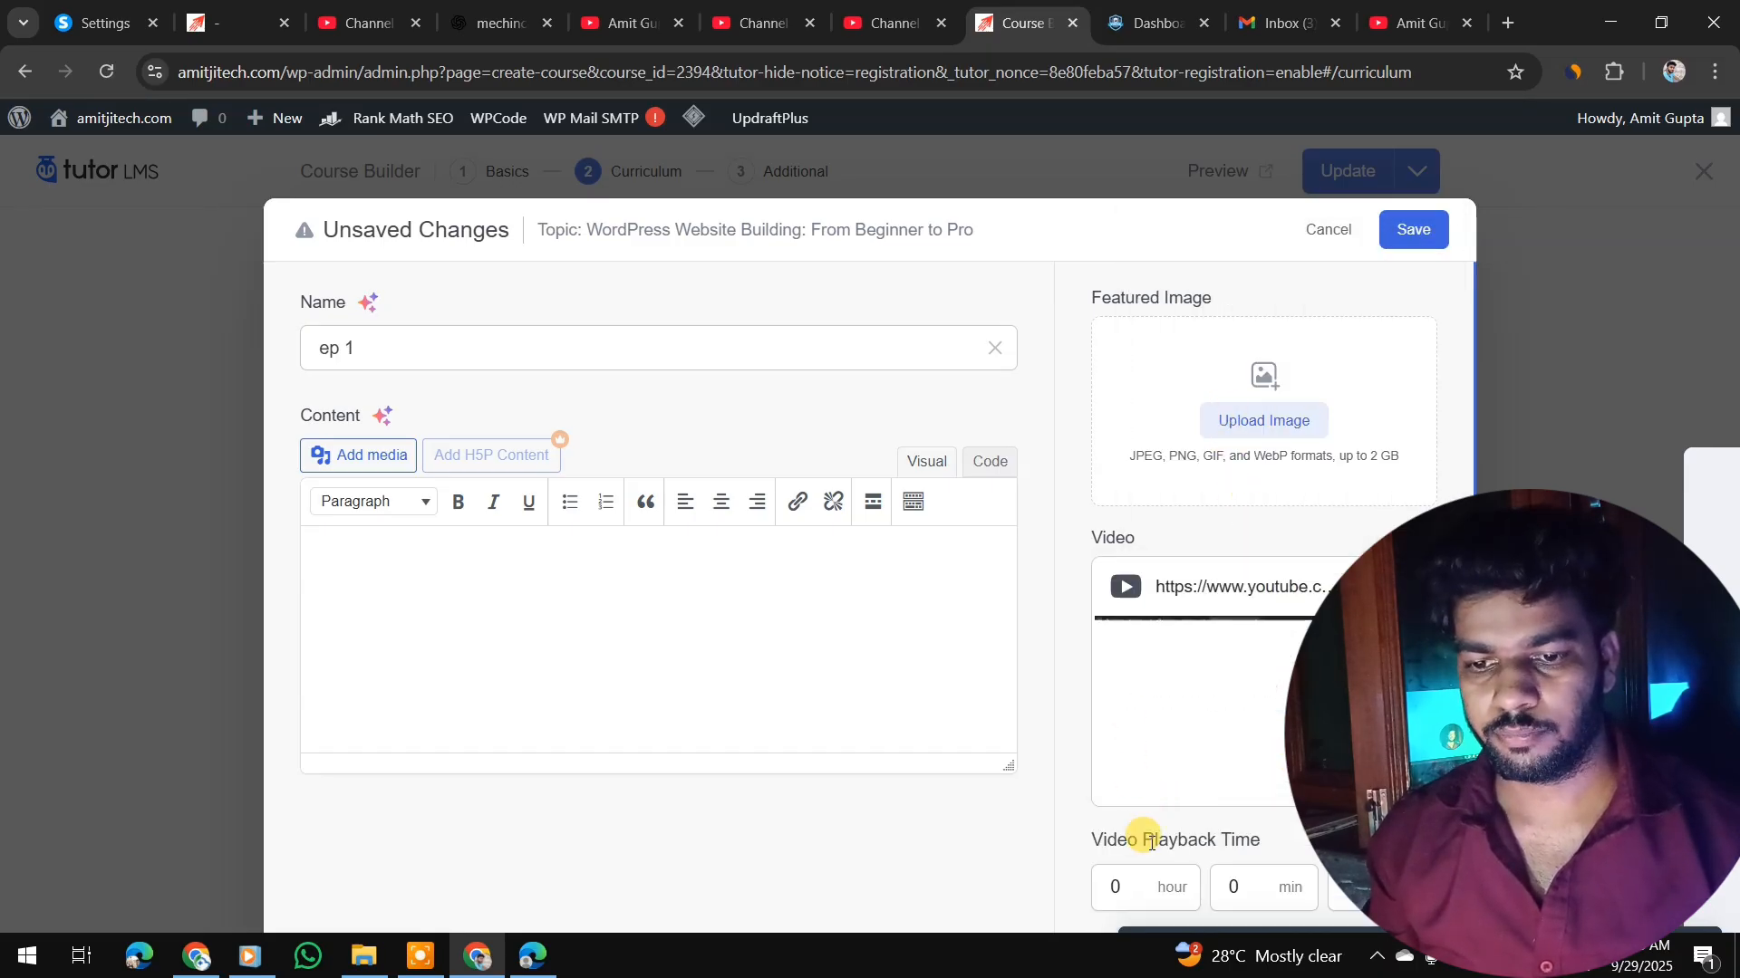
{"action": "type", "text": "1"}
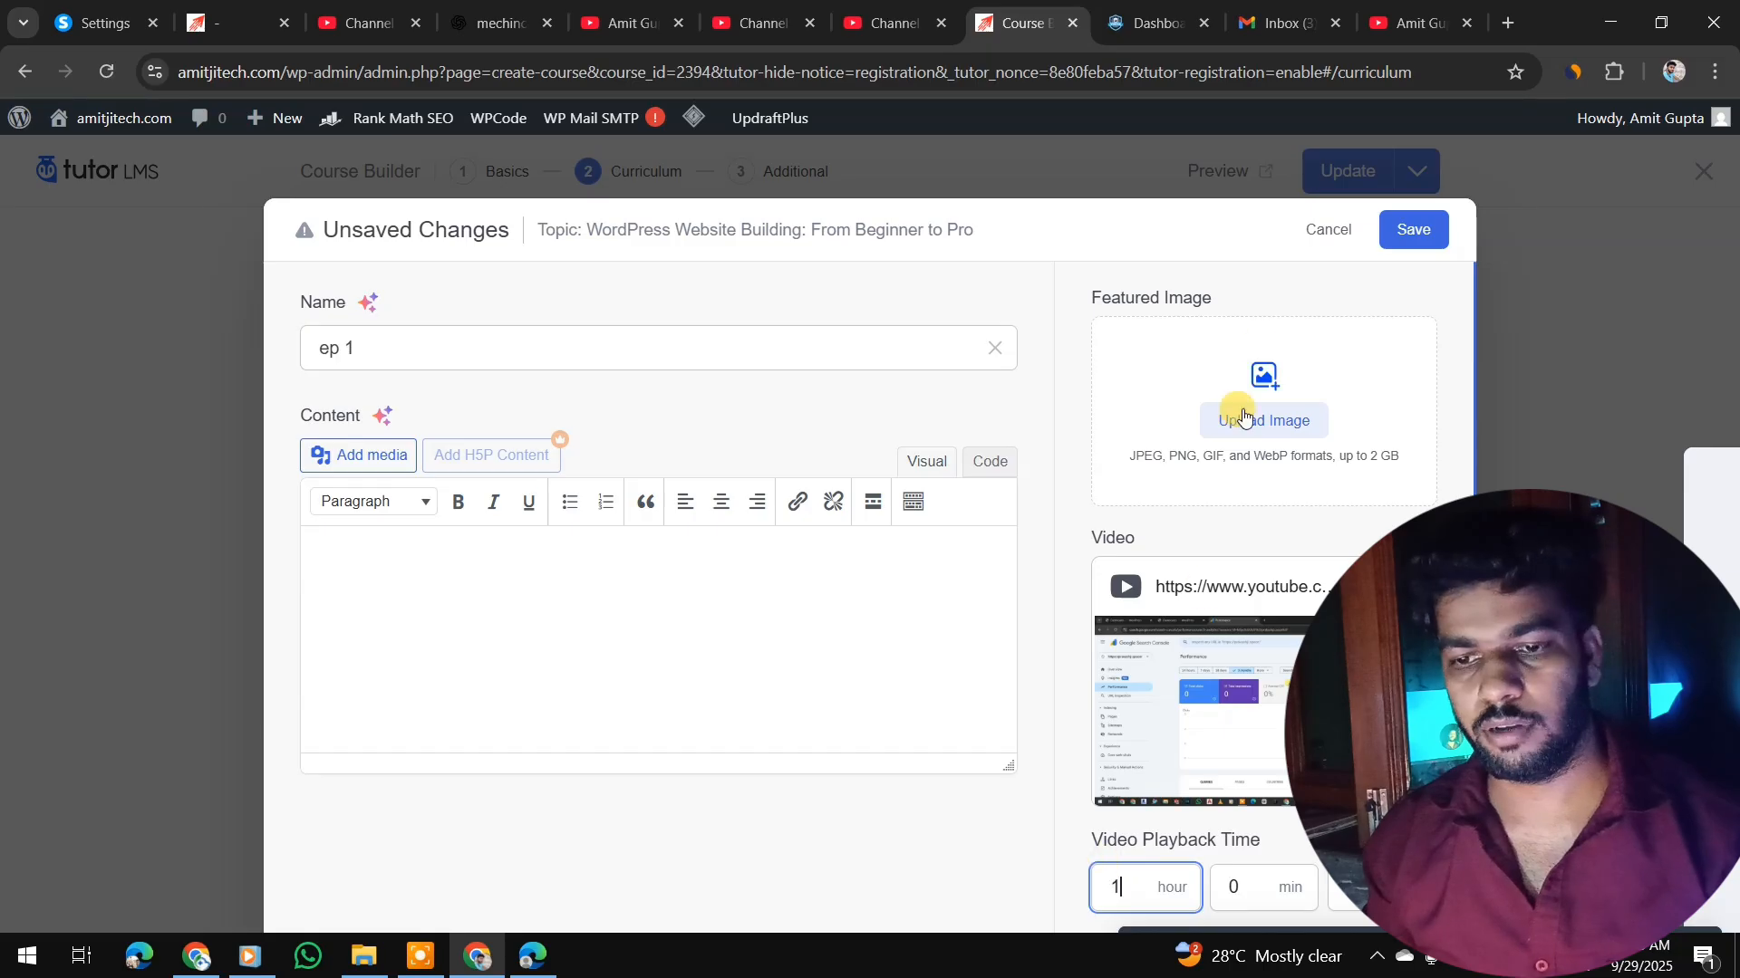
{"action": "left_click", "coordinate": [1376, 233]}
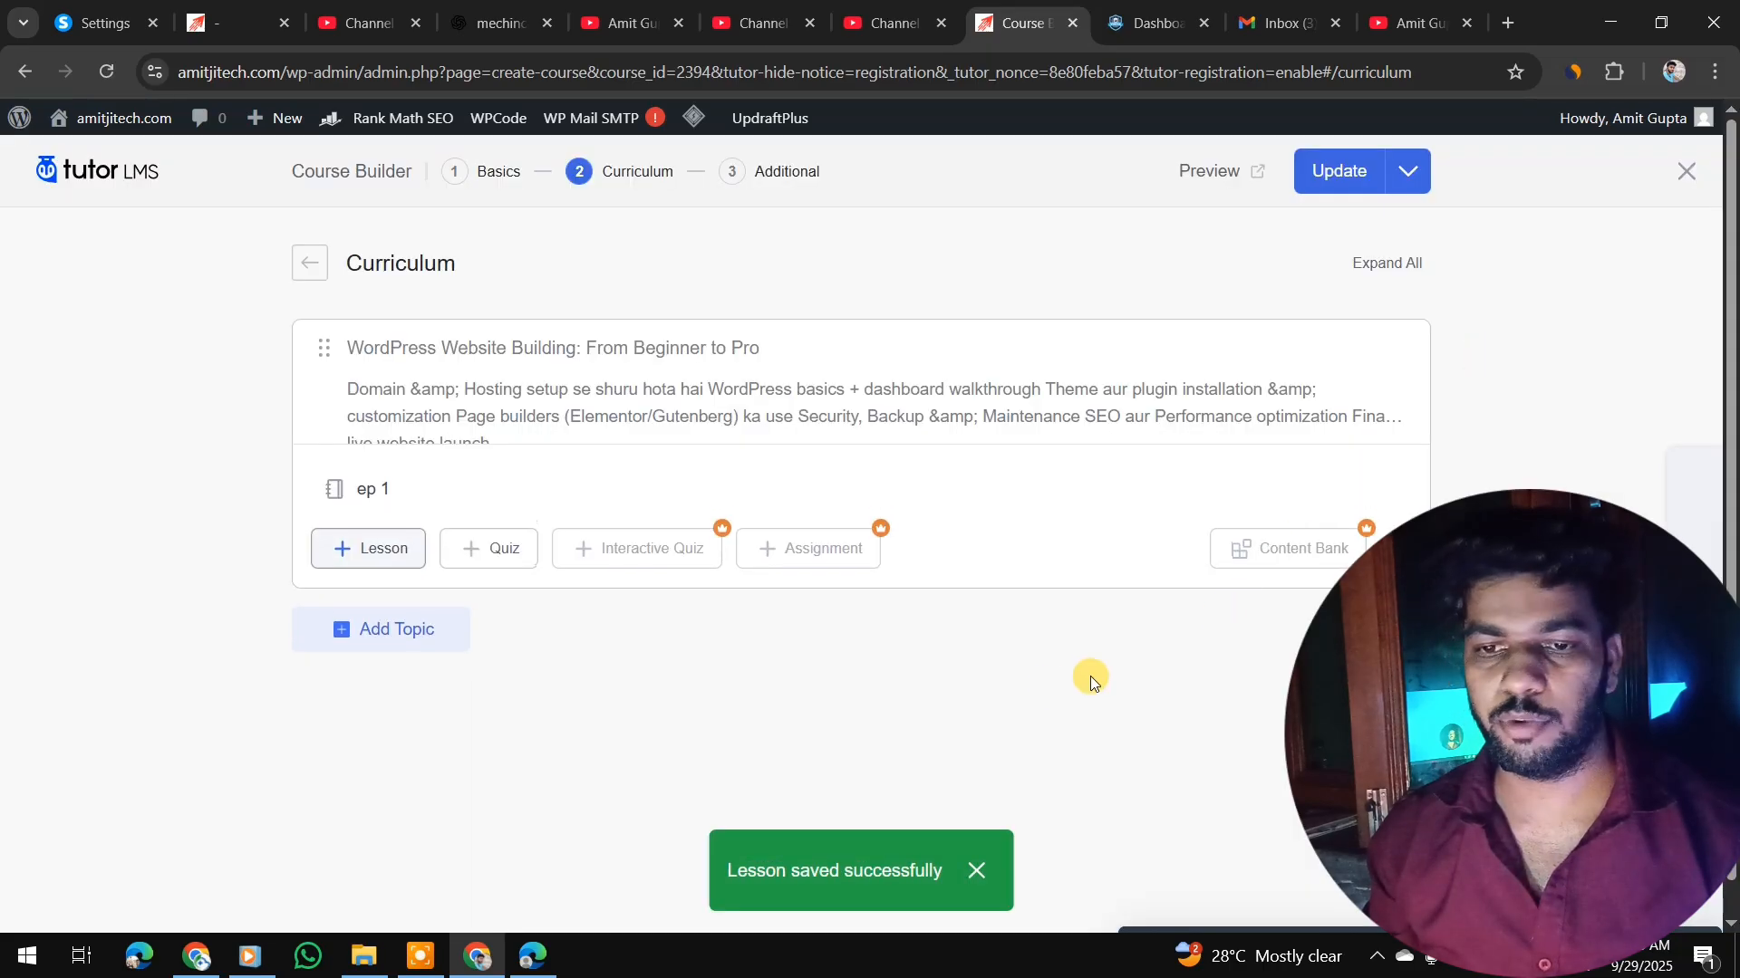
- Create a lesson named "ep2" with the YouTube video link from the clipboard history, save it, and update the course
{"action": "left_click", "coordinate": [351, 550]}
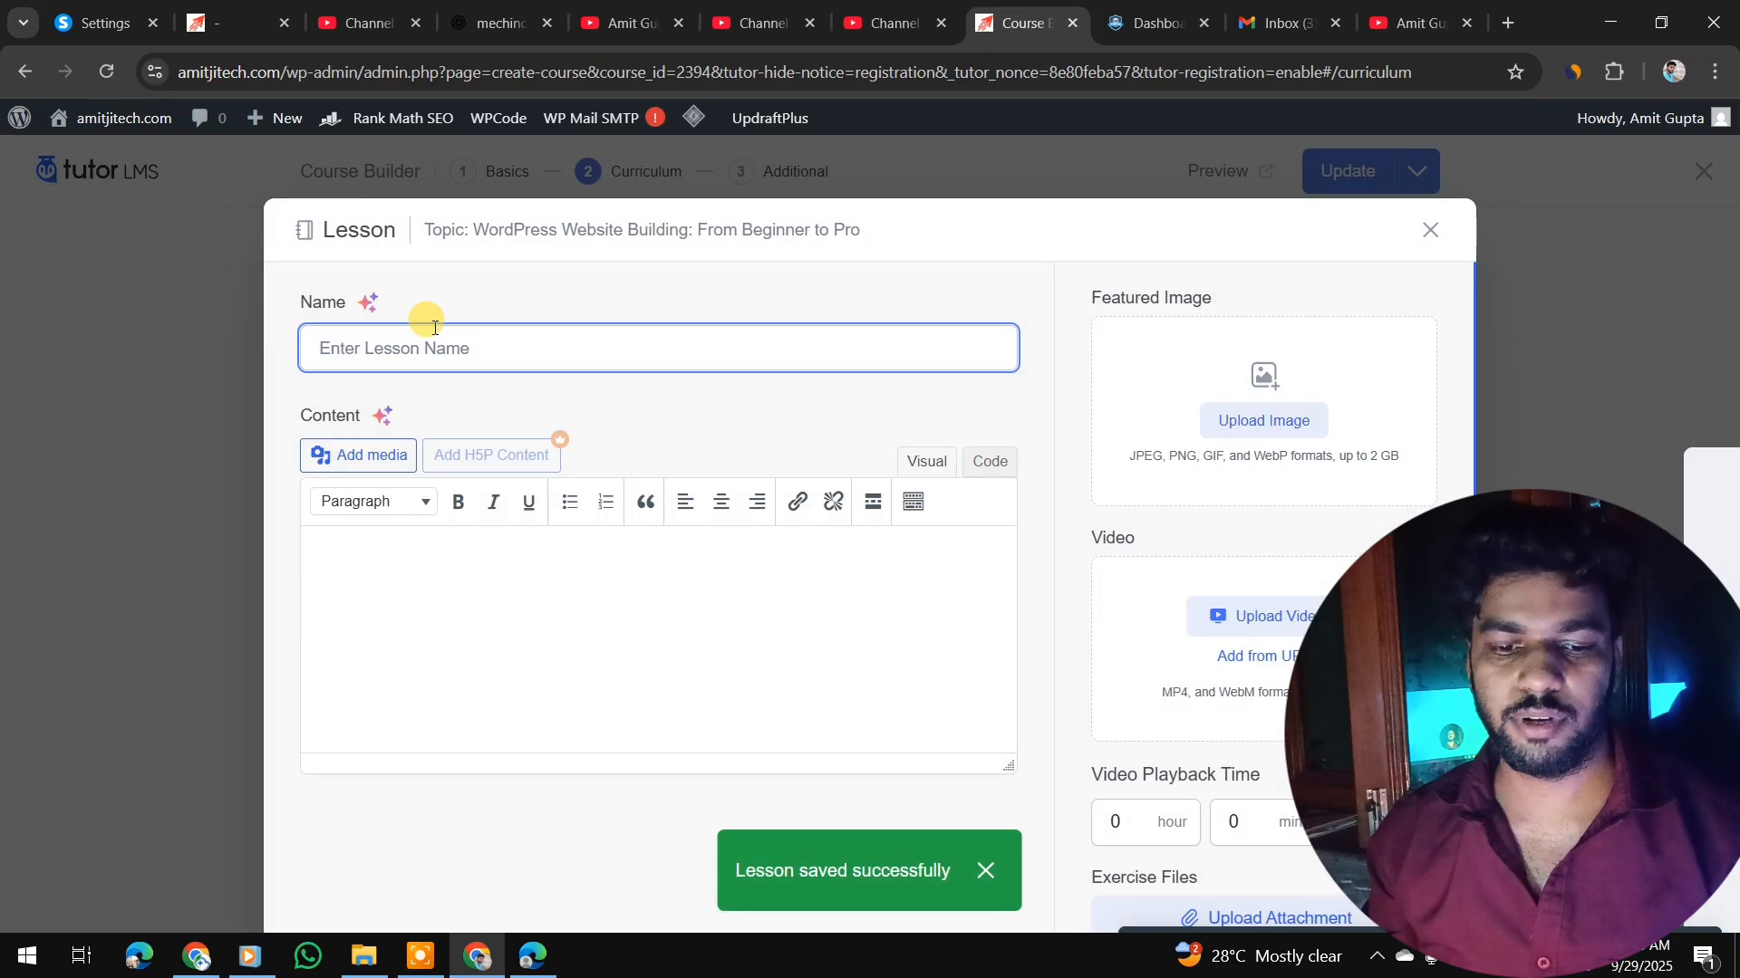
{"action": "type", "text": "ep2"}
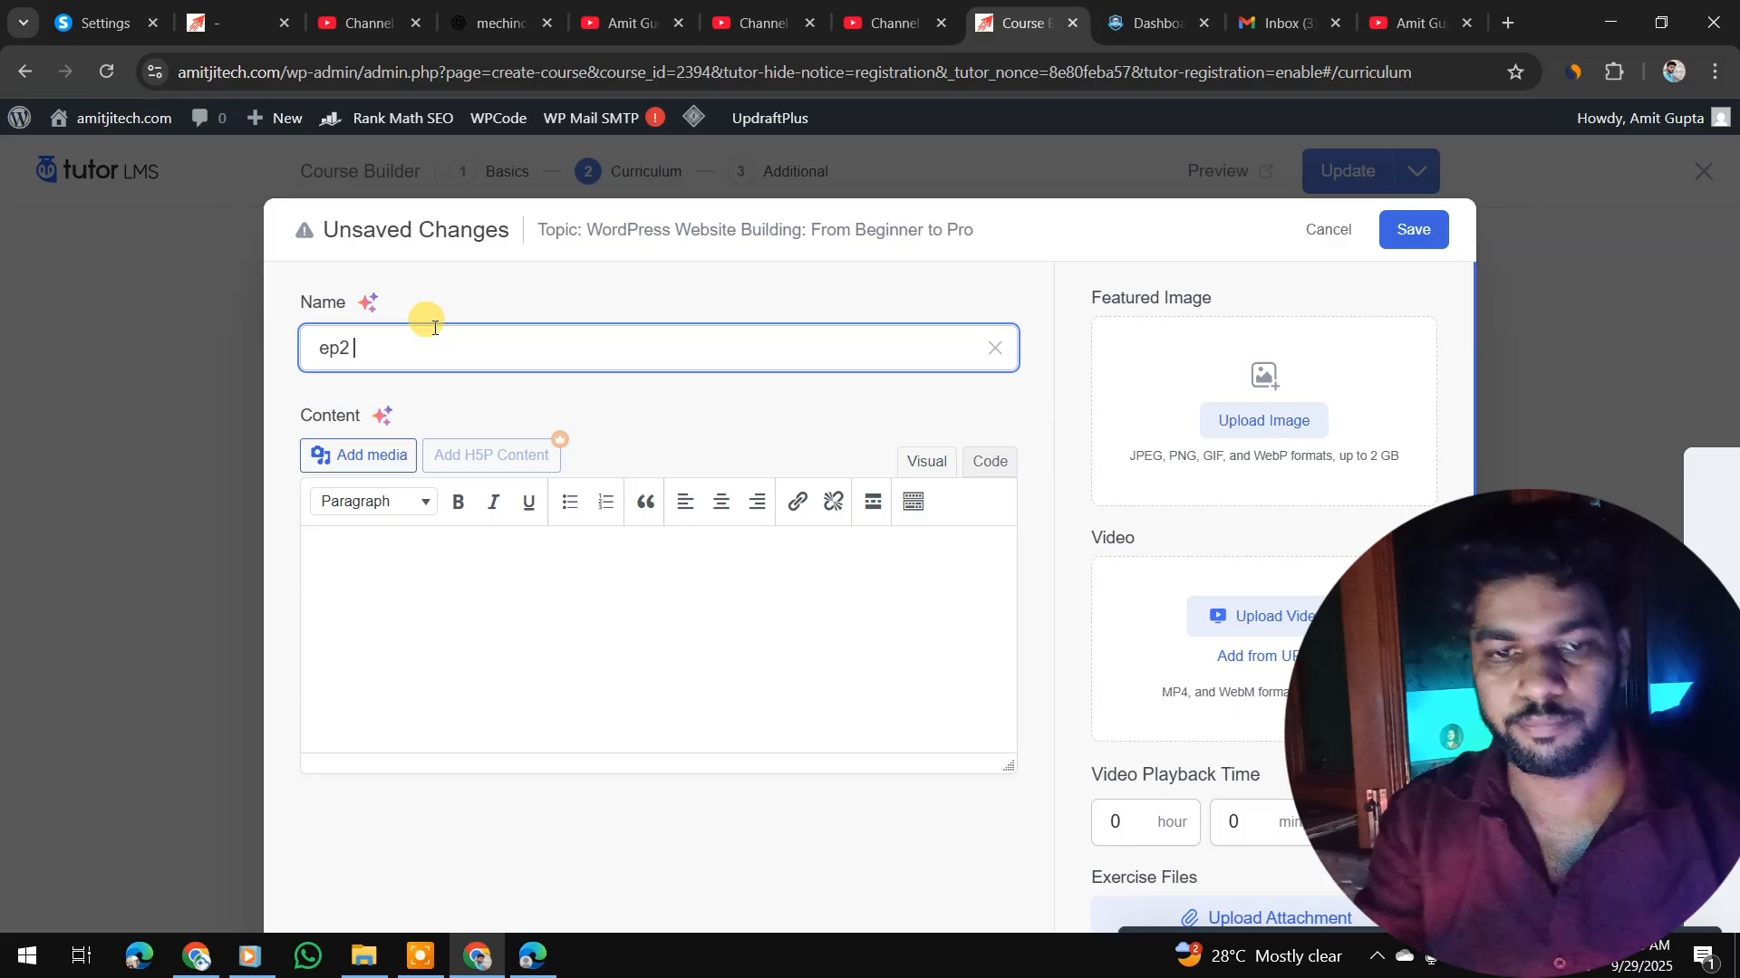
{"action": "left_click", "coordinate": [1276, 668]}
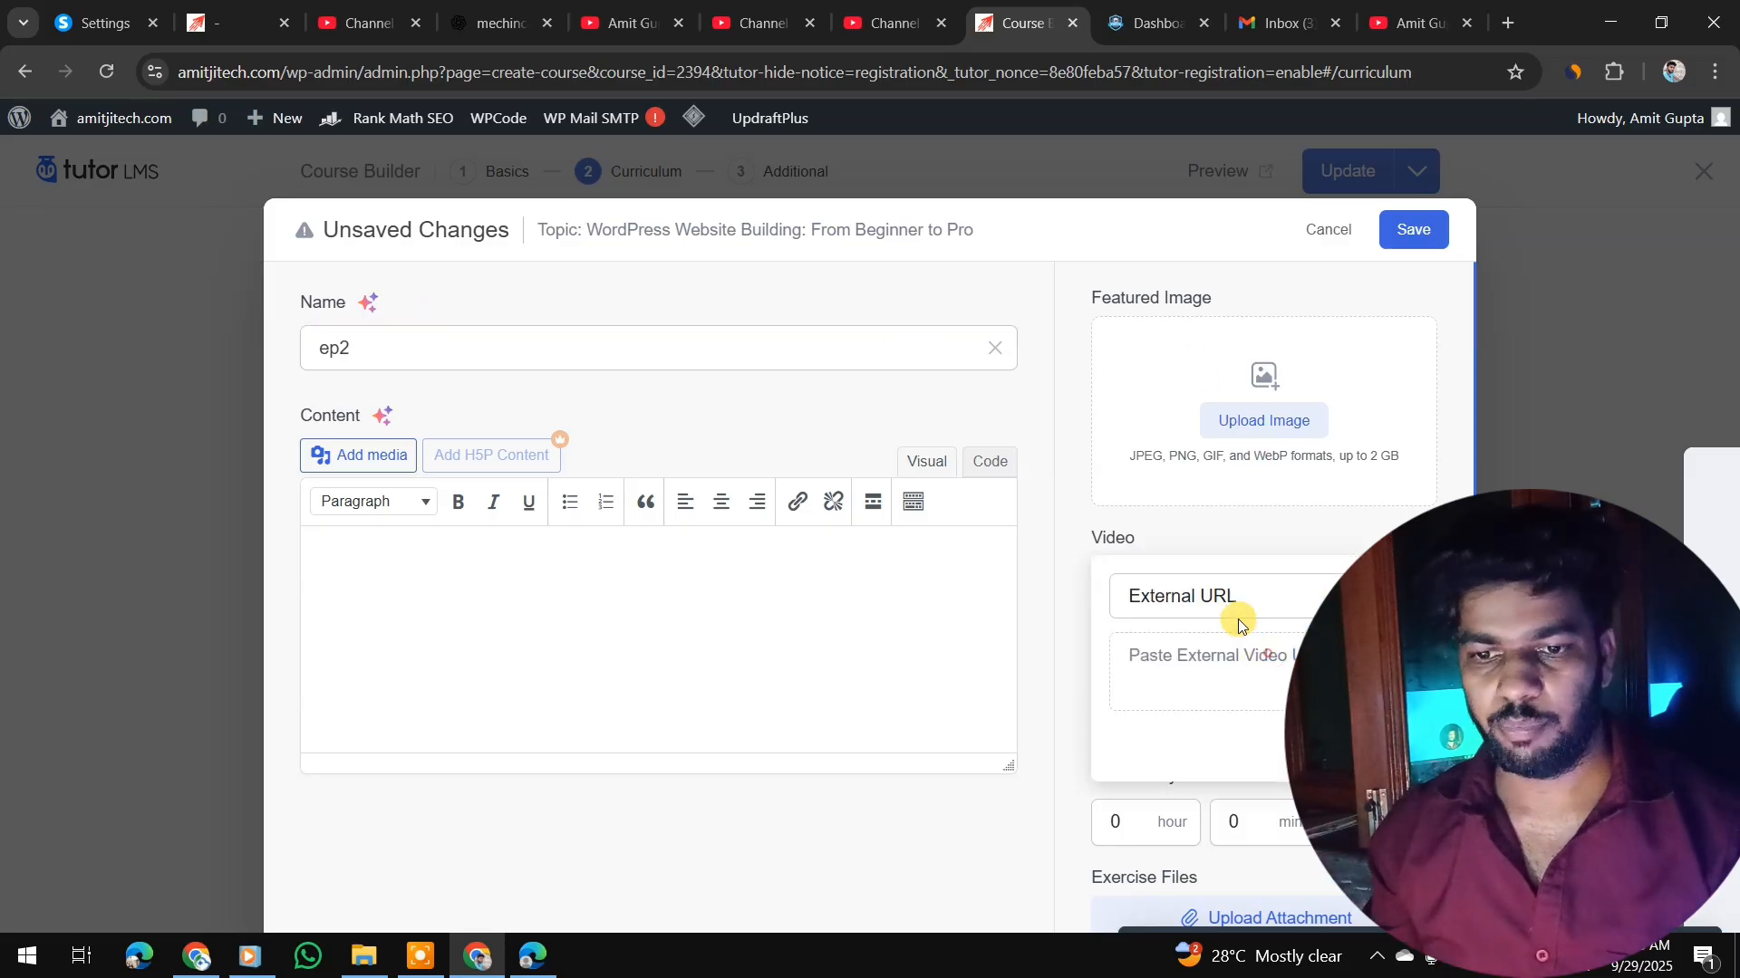
{"action": "left_click", "coordinate": [1223, 599]}
{"action": "left_click", "coordinate": [1191, 708]}
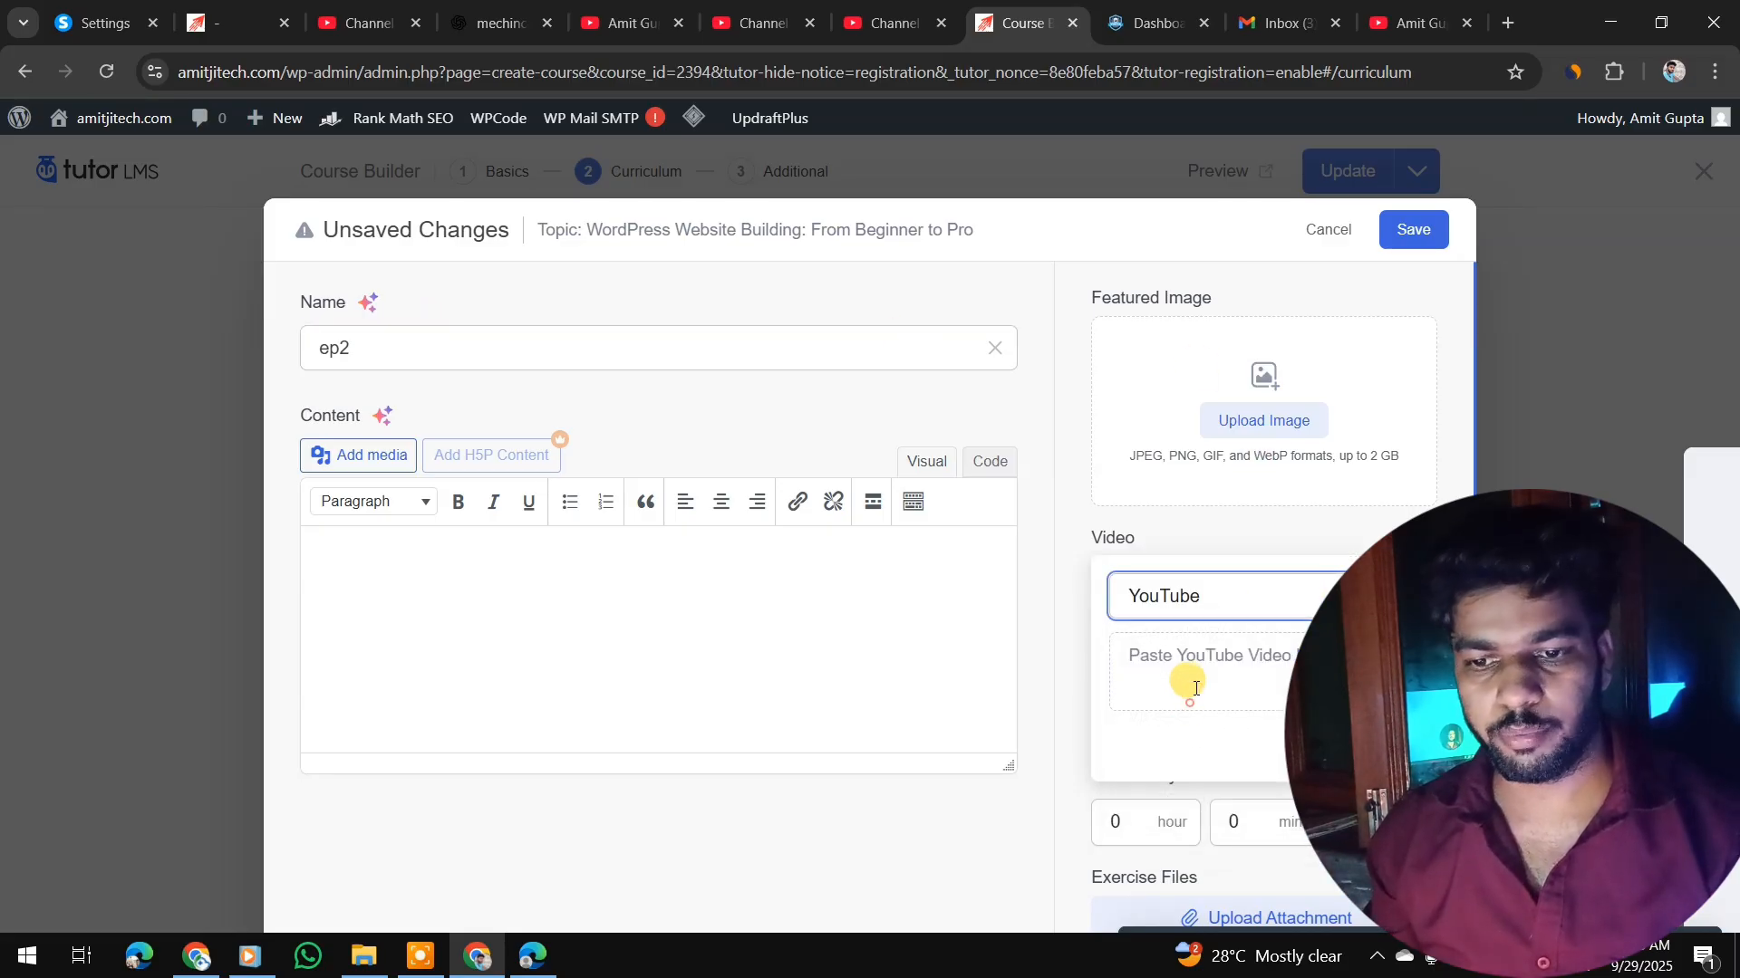
{"action": "left_click", "coordinate": [1195, 680]}
{"action": "key", "text": "super+v"}
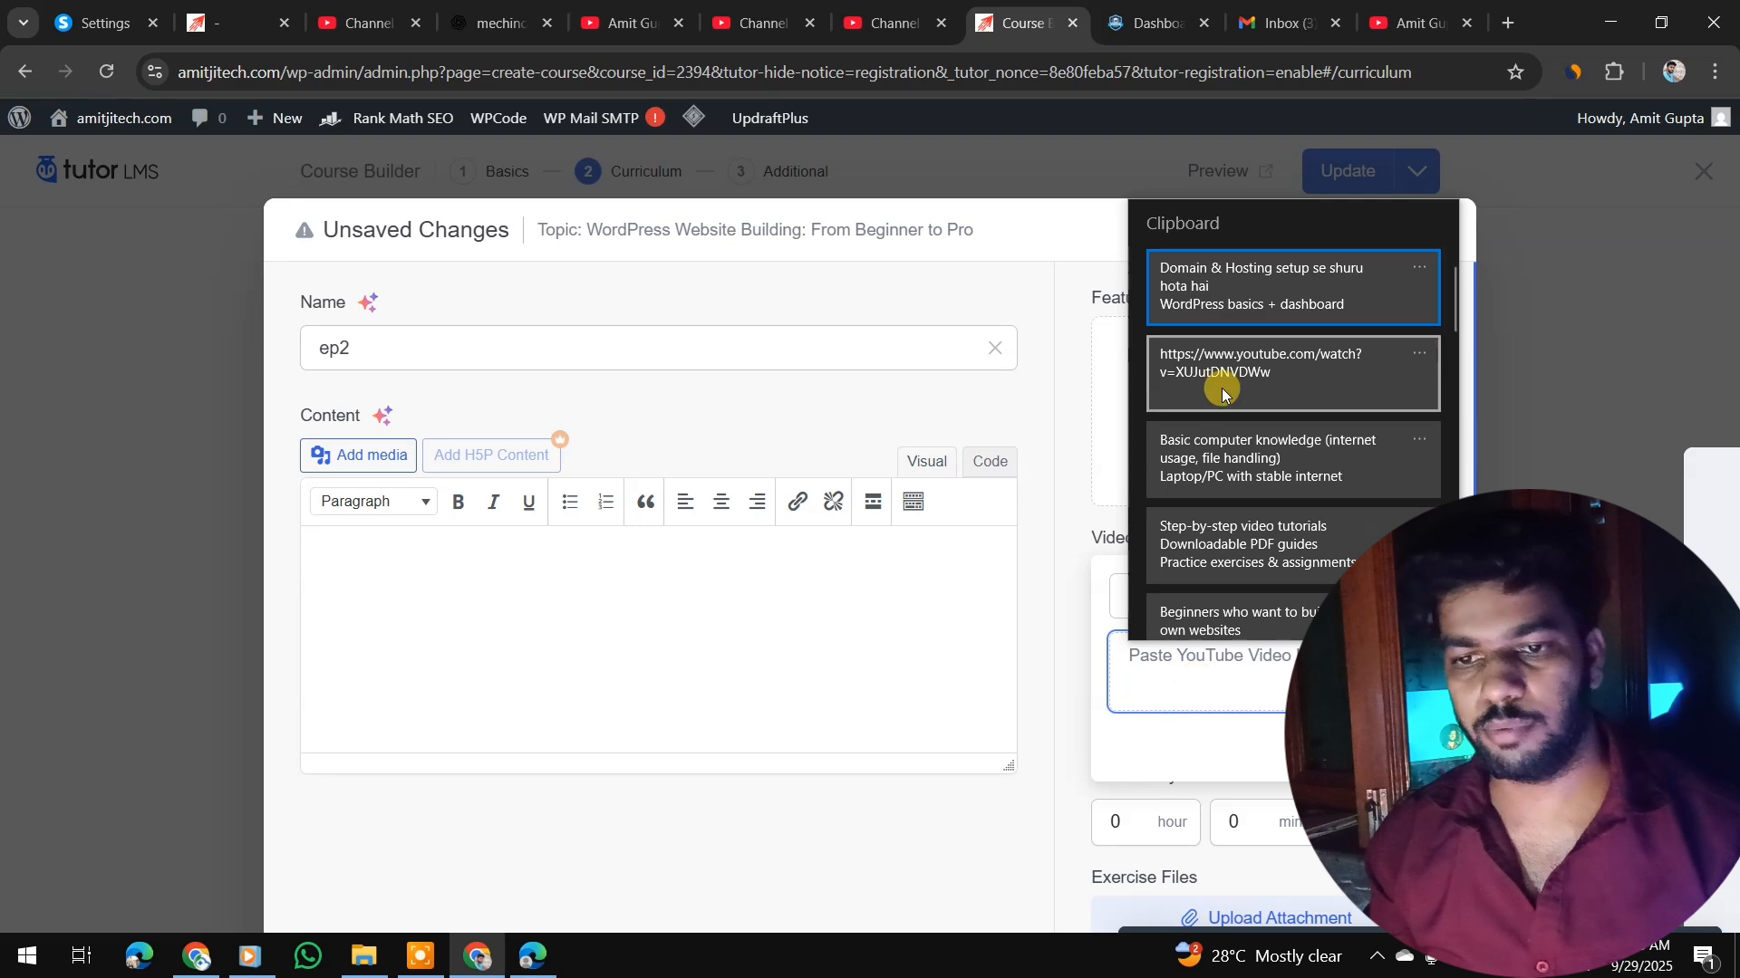
{"action": "left_click", "coordinate": [1216, 382]}
{"action": "left_click", "coordinate": [1387, 234]}
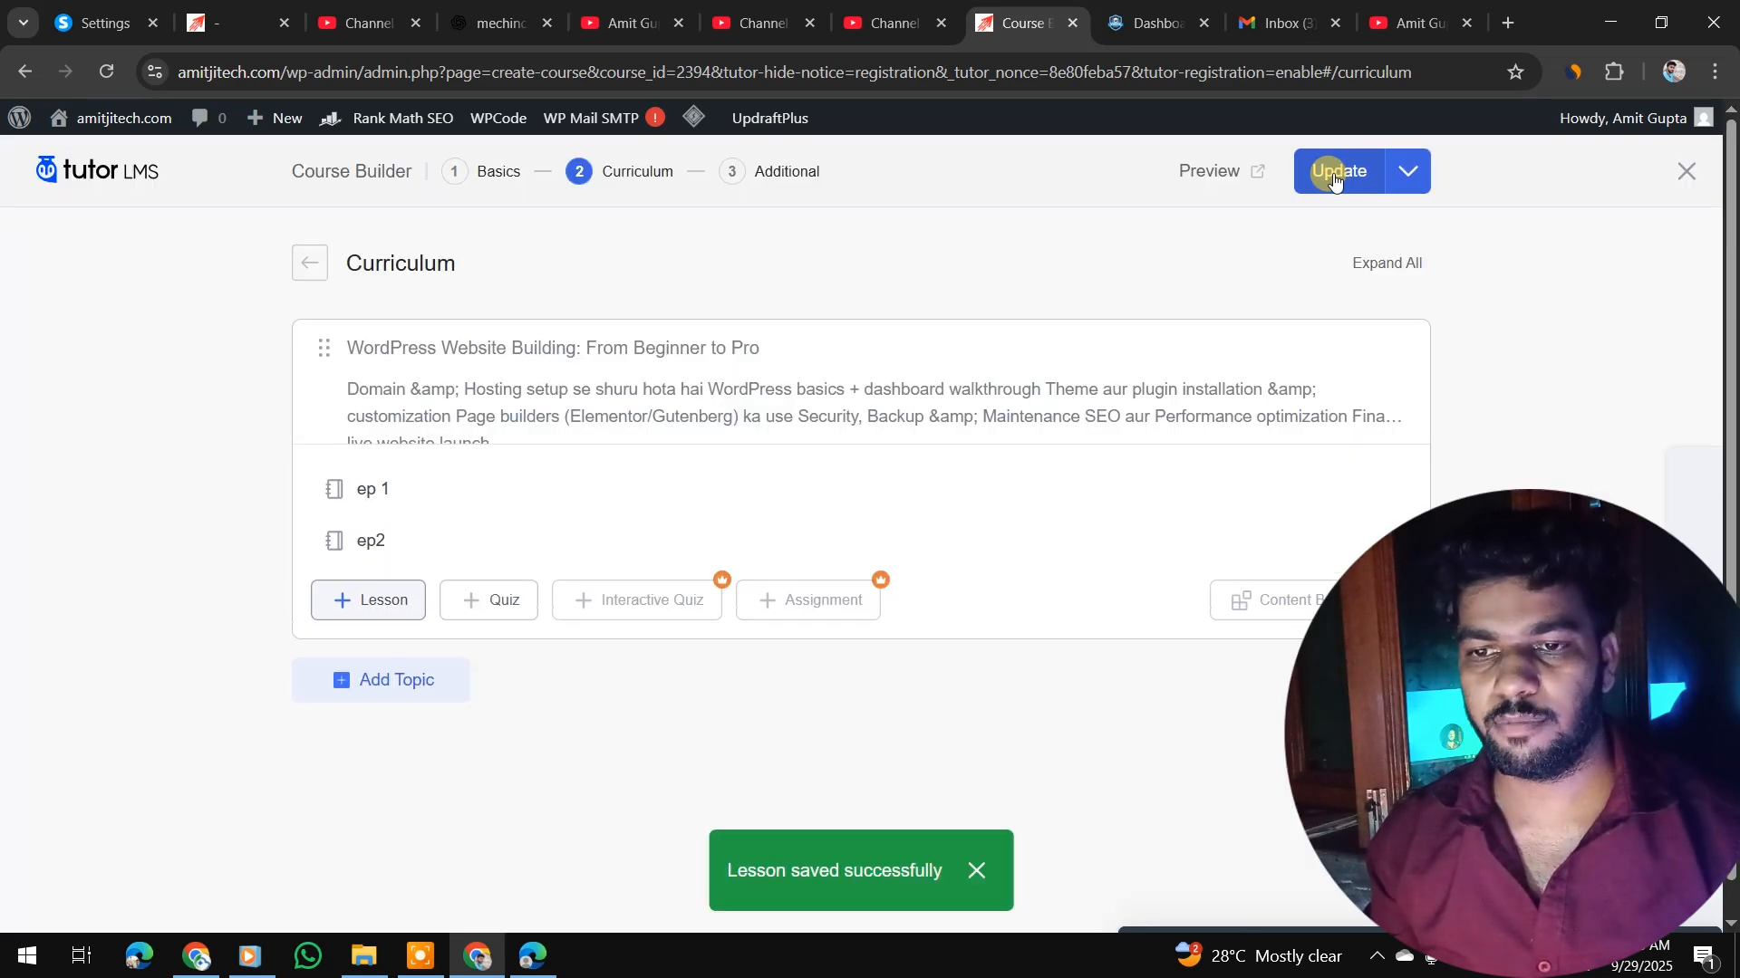
{"action": "left_click", "coordinate": [1333, 178]}
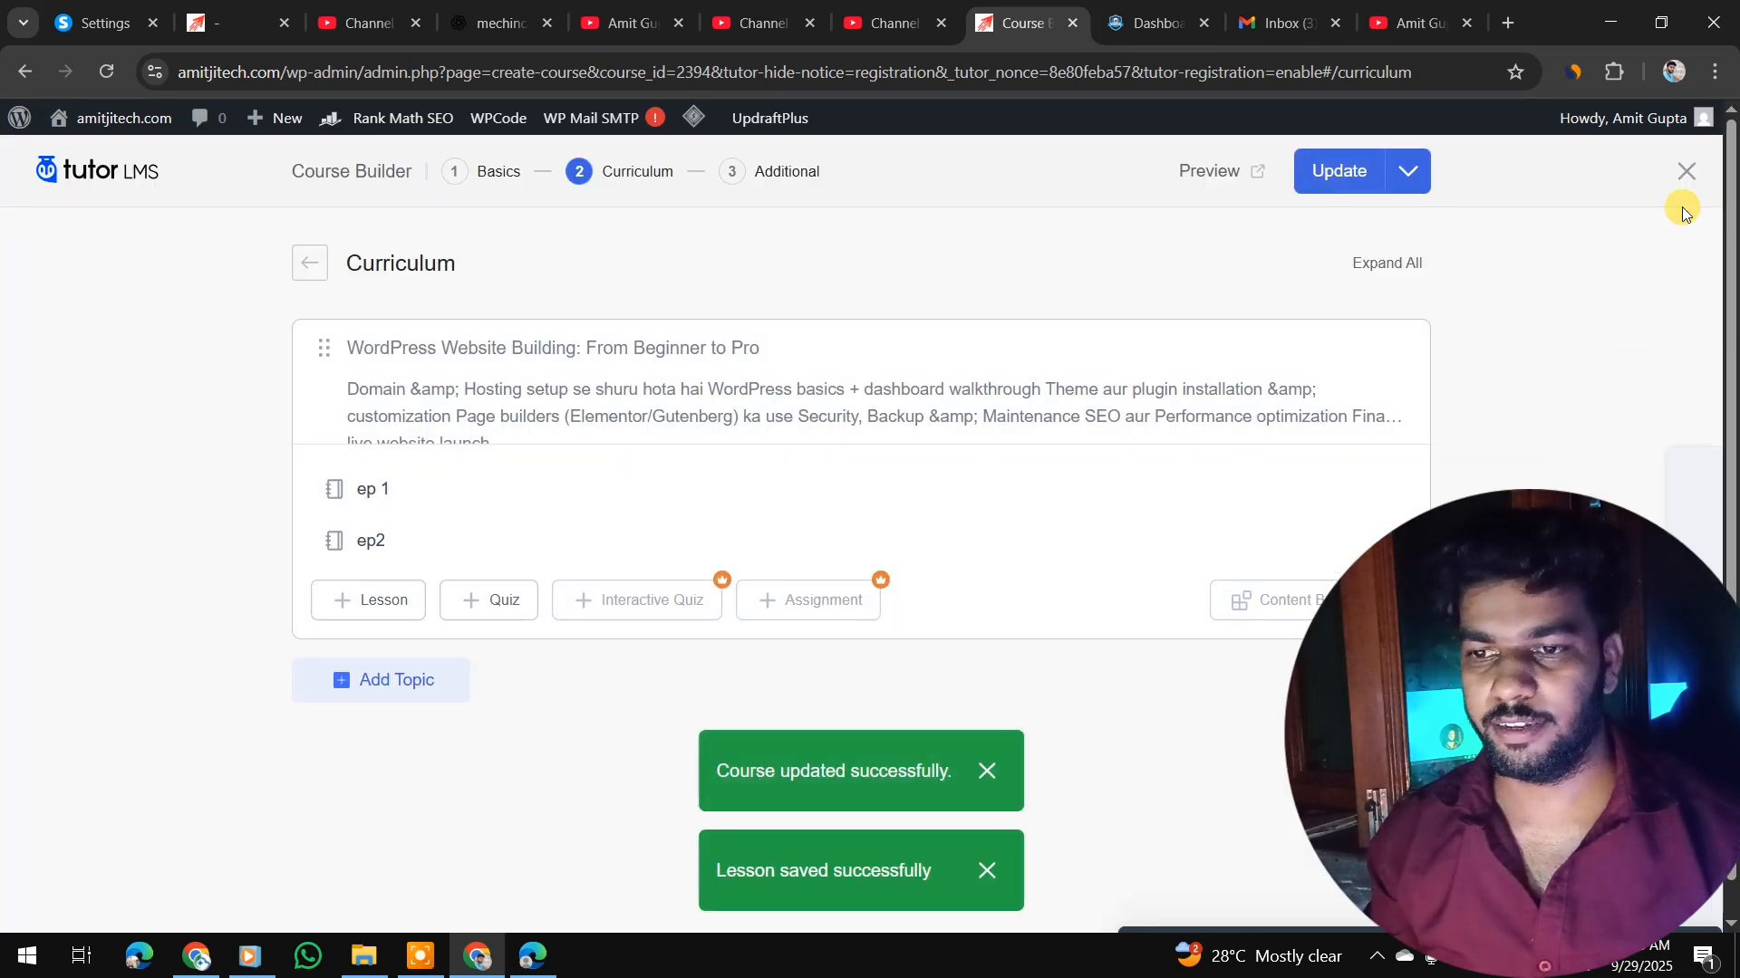
- Preview the course page and examine its description, learning outcomes, materials, requirements and course content
{"action": "left_click", "coordinate": [1221, 176]}
{"action": "scroll", "coordinate": [1121, 306], "scroll_direction": "down", "scroll_amount": 3}
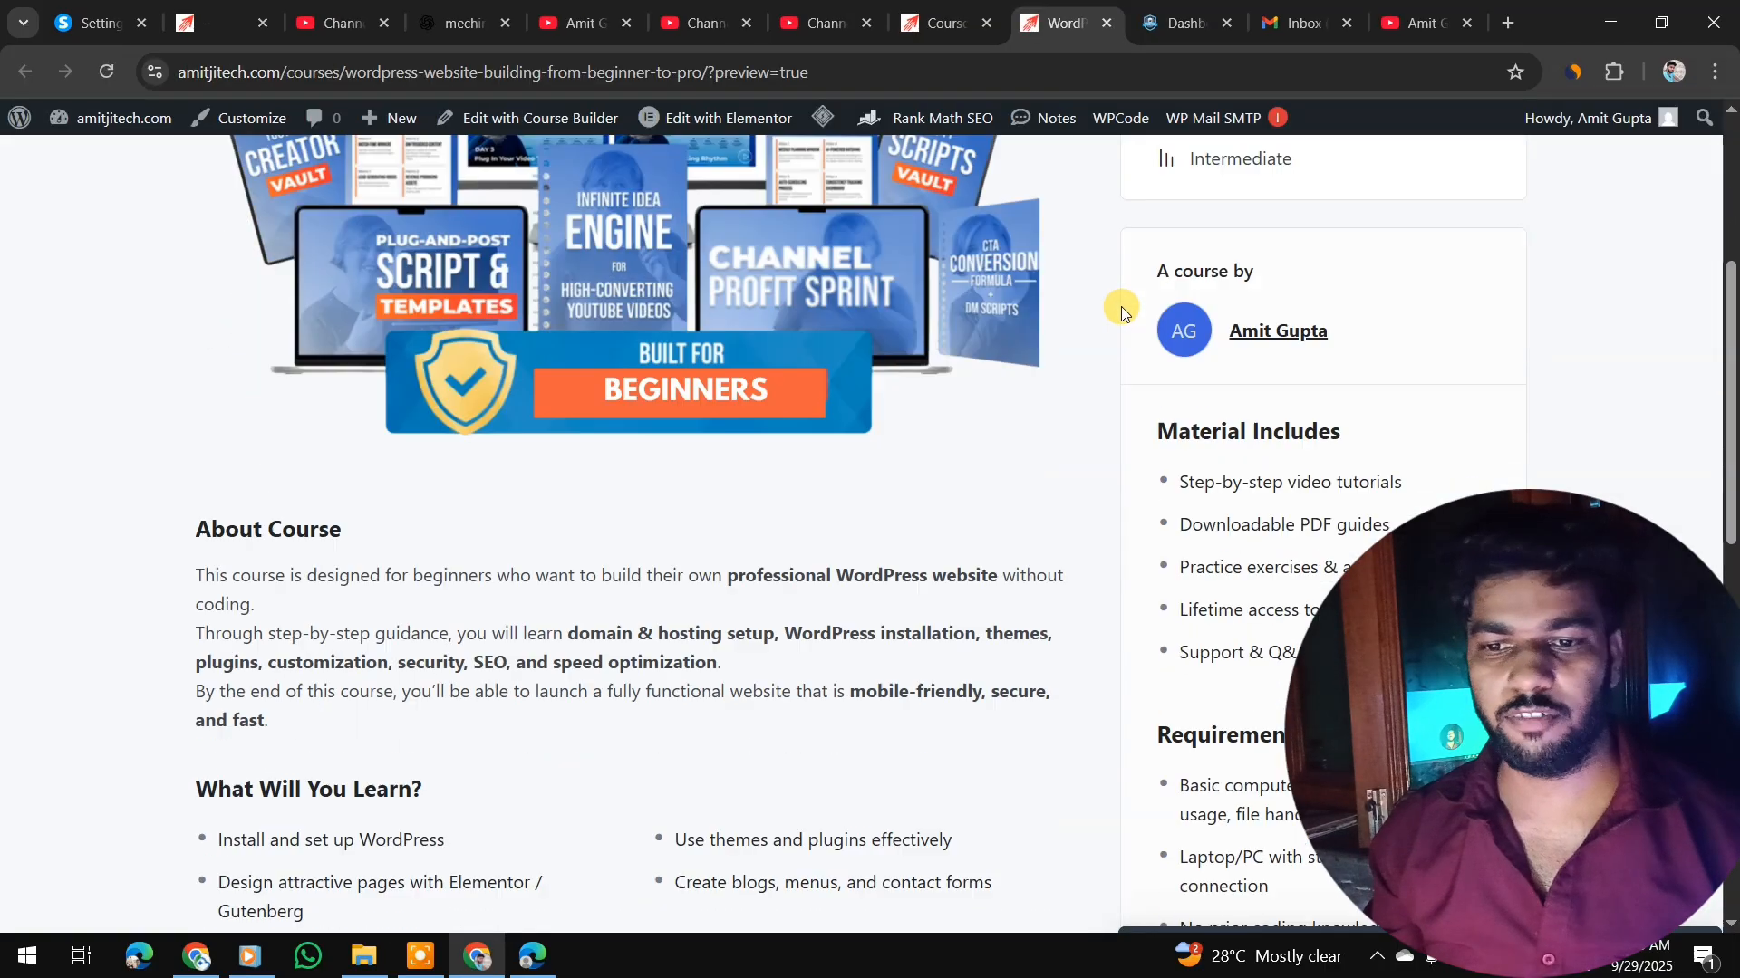
{"action": "scroll", "coordinate": [1122, 307], "scroll_direction": "up", "scroll_amount": 3}
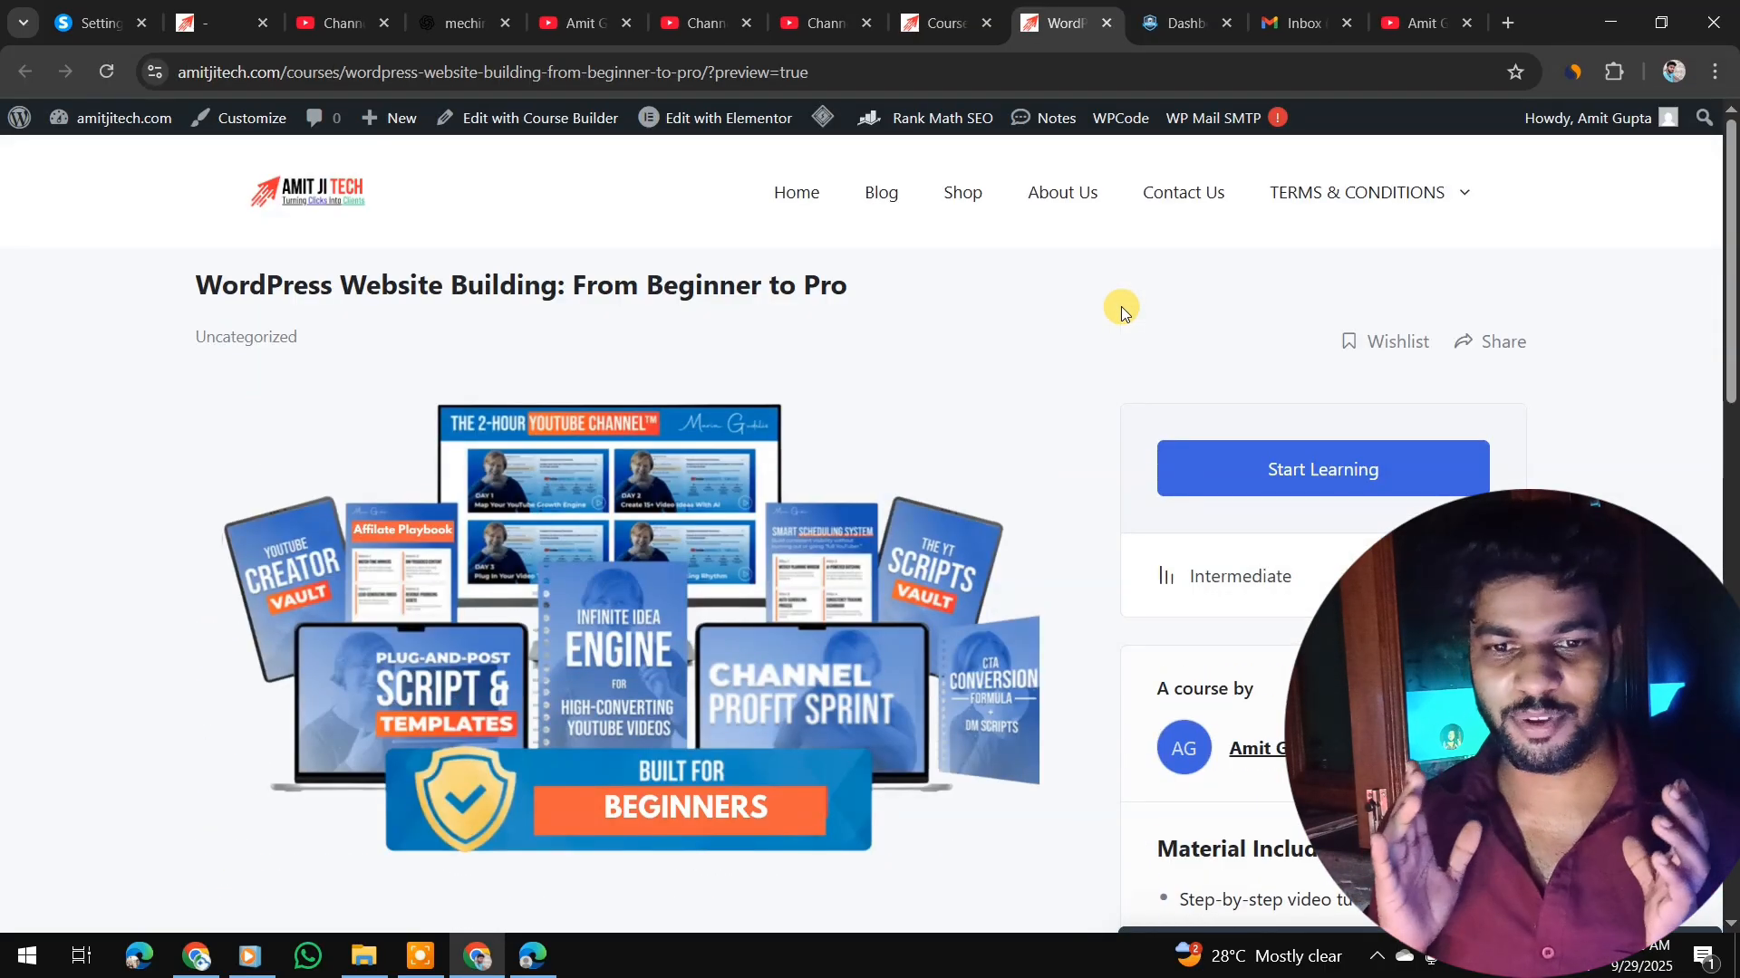
{"action": "scroll", "coordinate": [1122, 306], "scroll_direction": "down", "scroll_amount": 15}
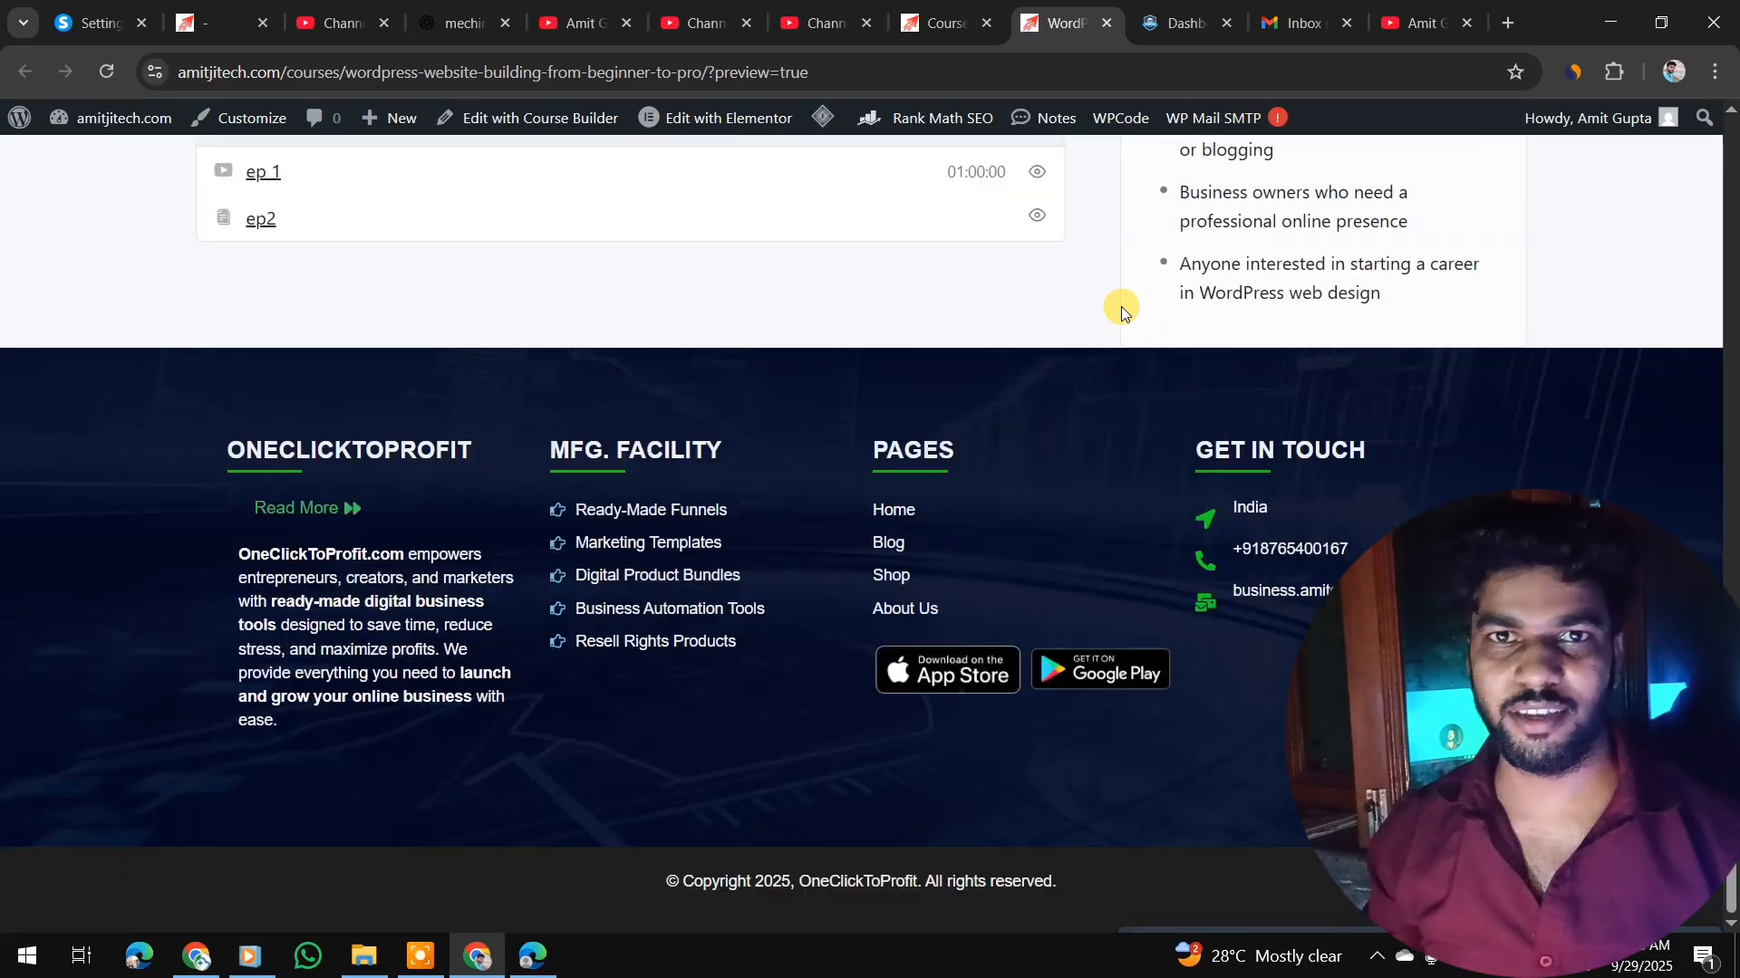
{"action": "scroll", "coordinate": [1121, 306], "scroll_direction": "up", "scroll_amount": 10}
{"action": "scroll", "coordinate": [1121, 306], "scroll_direction": "up", "scroll_amount": 8}
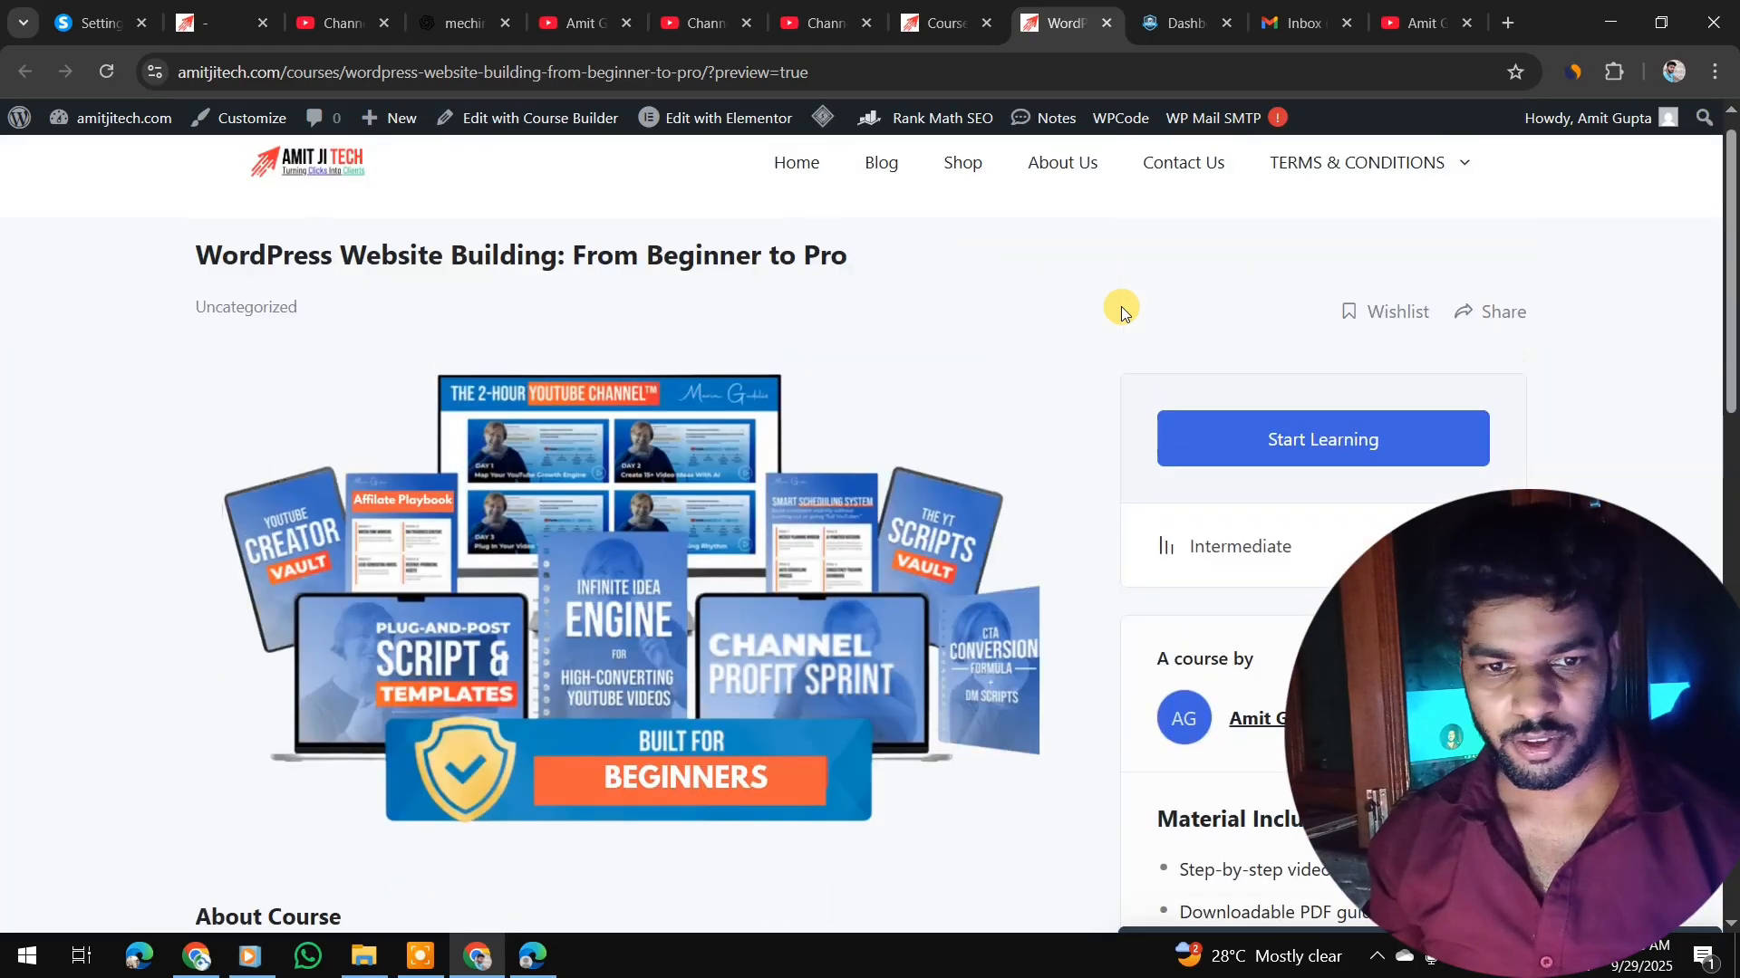
{"action": "scroll", "coordinate": [637, 552], "scroll_direction": "down", "scroll_amount": 3}
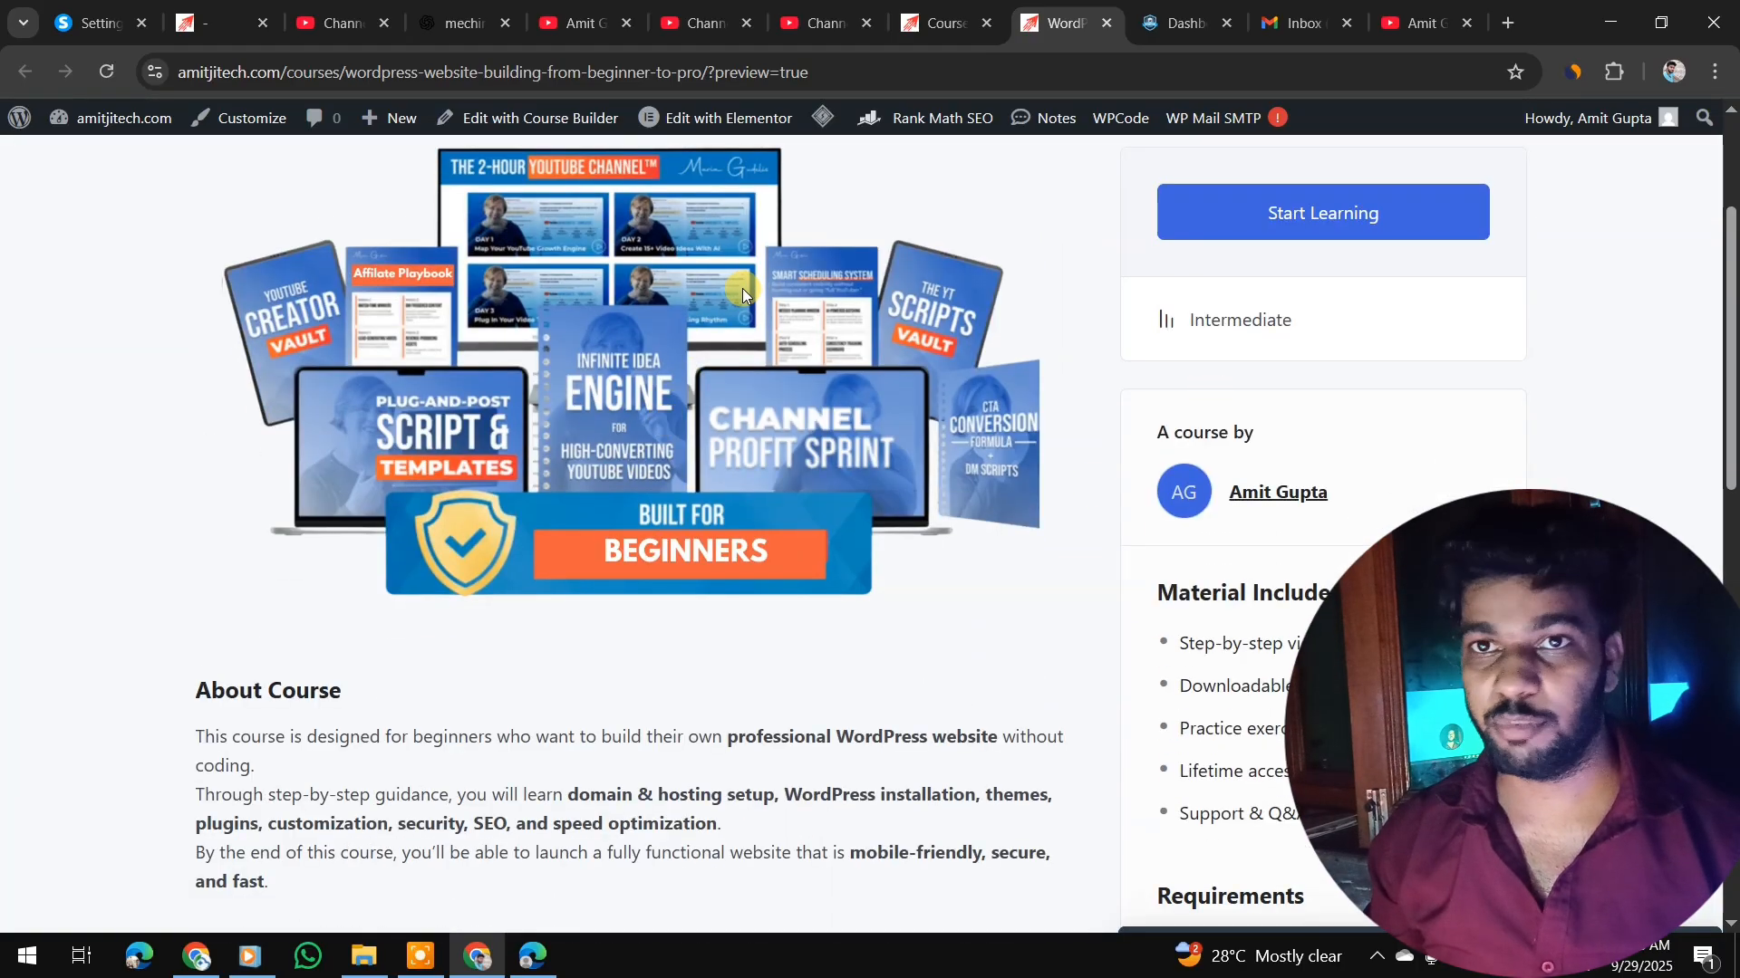
{"action": "scroll", "coordinate": [991, 225], "scroll_direction": "down", "scroll_amount": 1}
{"action": "scroll", "coordinate": [1409, 367], "scroll_direction": "up", "scroll_amount": 1}
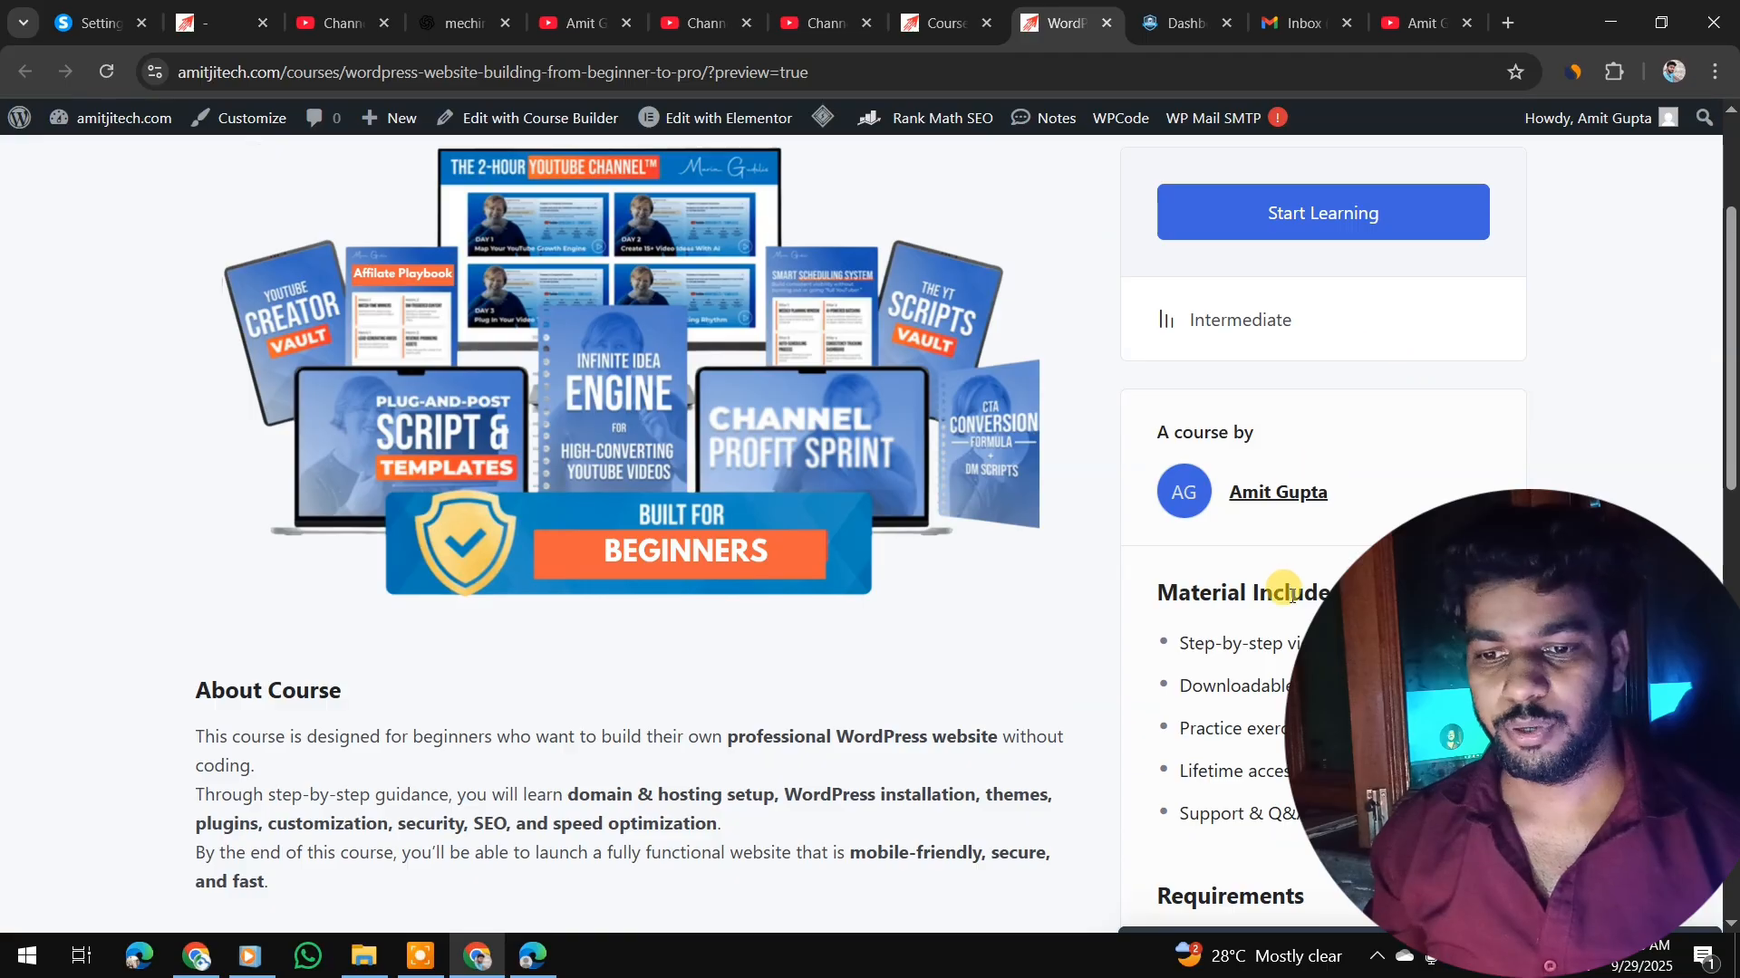
{"action": "scroll", "coordinate": [1268, 585], "scroll_direction": "down", "scroll_amount": 5}
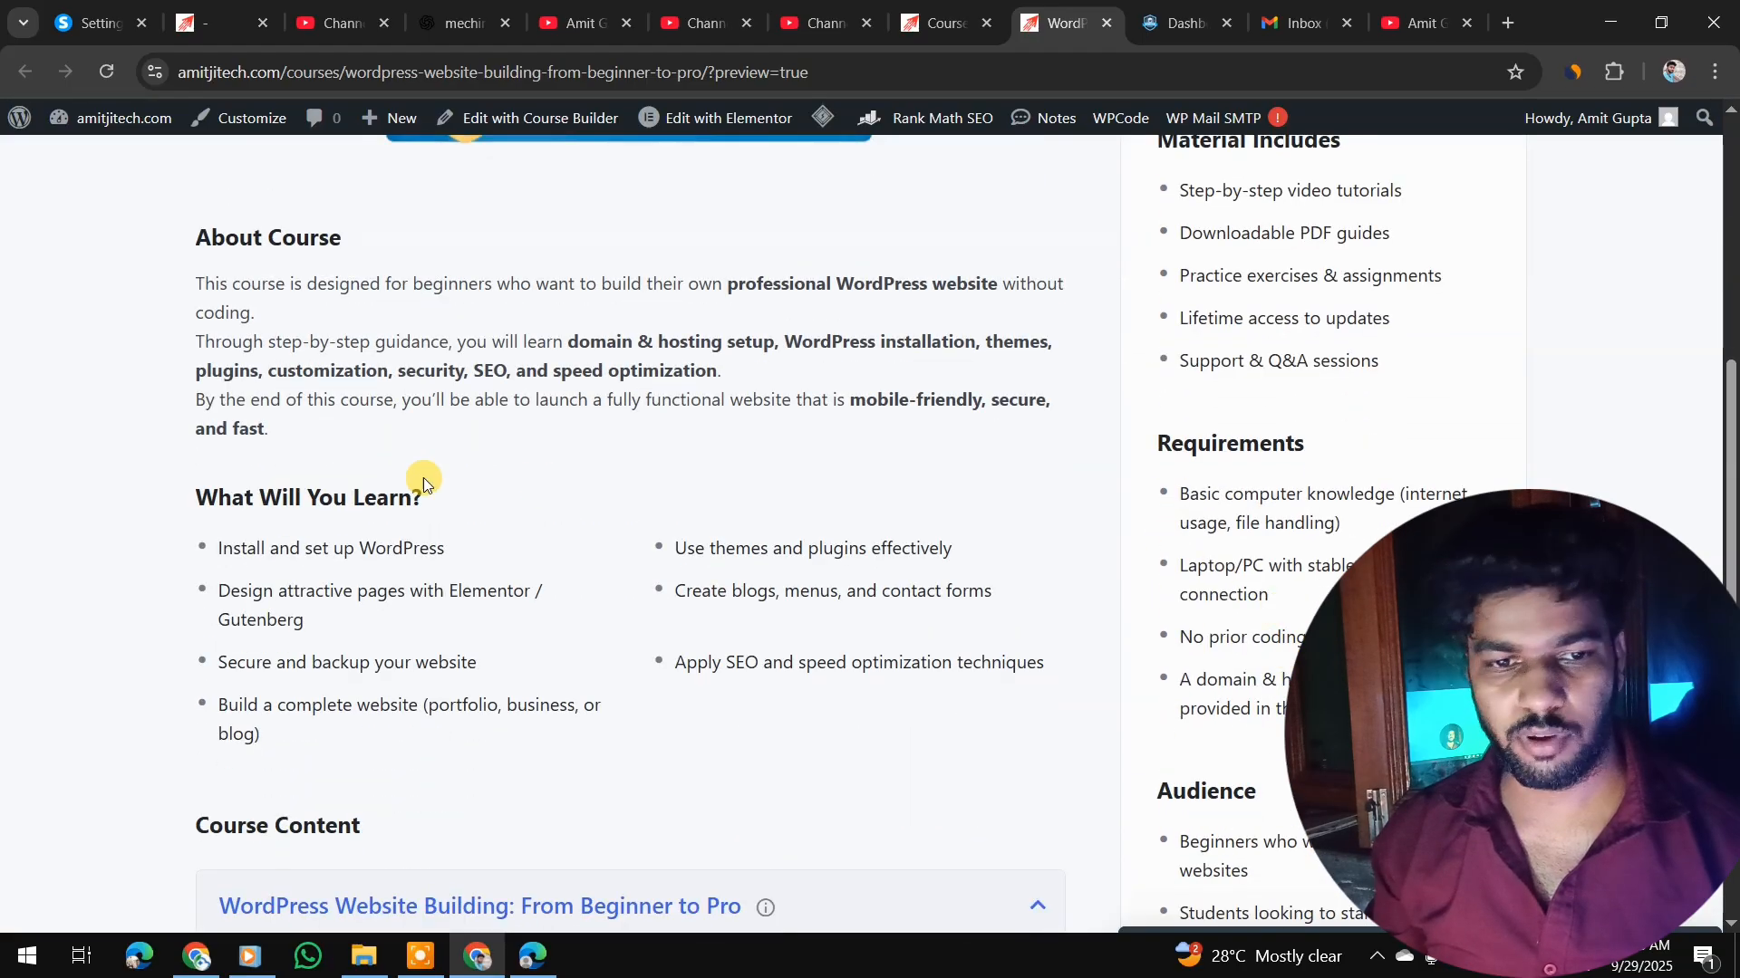
{"action": "scroll", "coordinate": [544, 684], "scroll_direction": "down", "scroll_amount": 3}
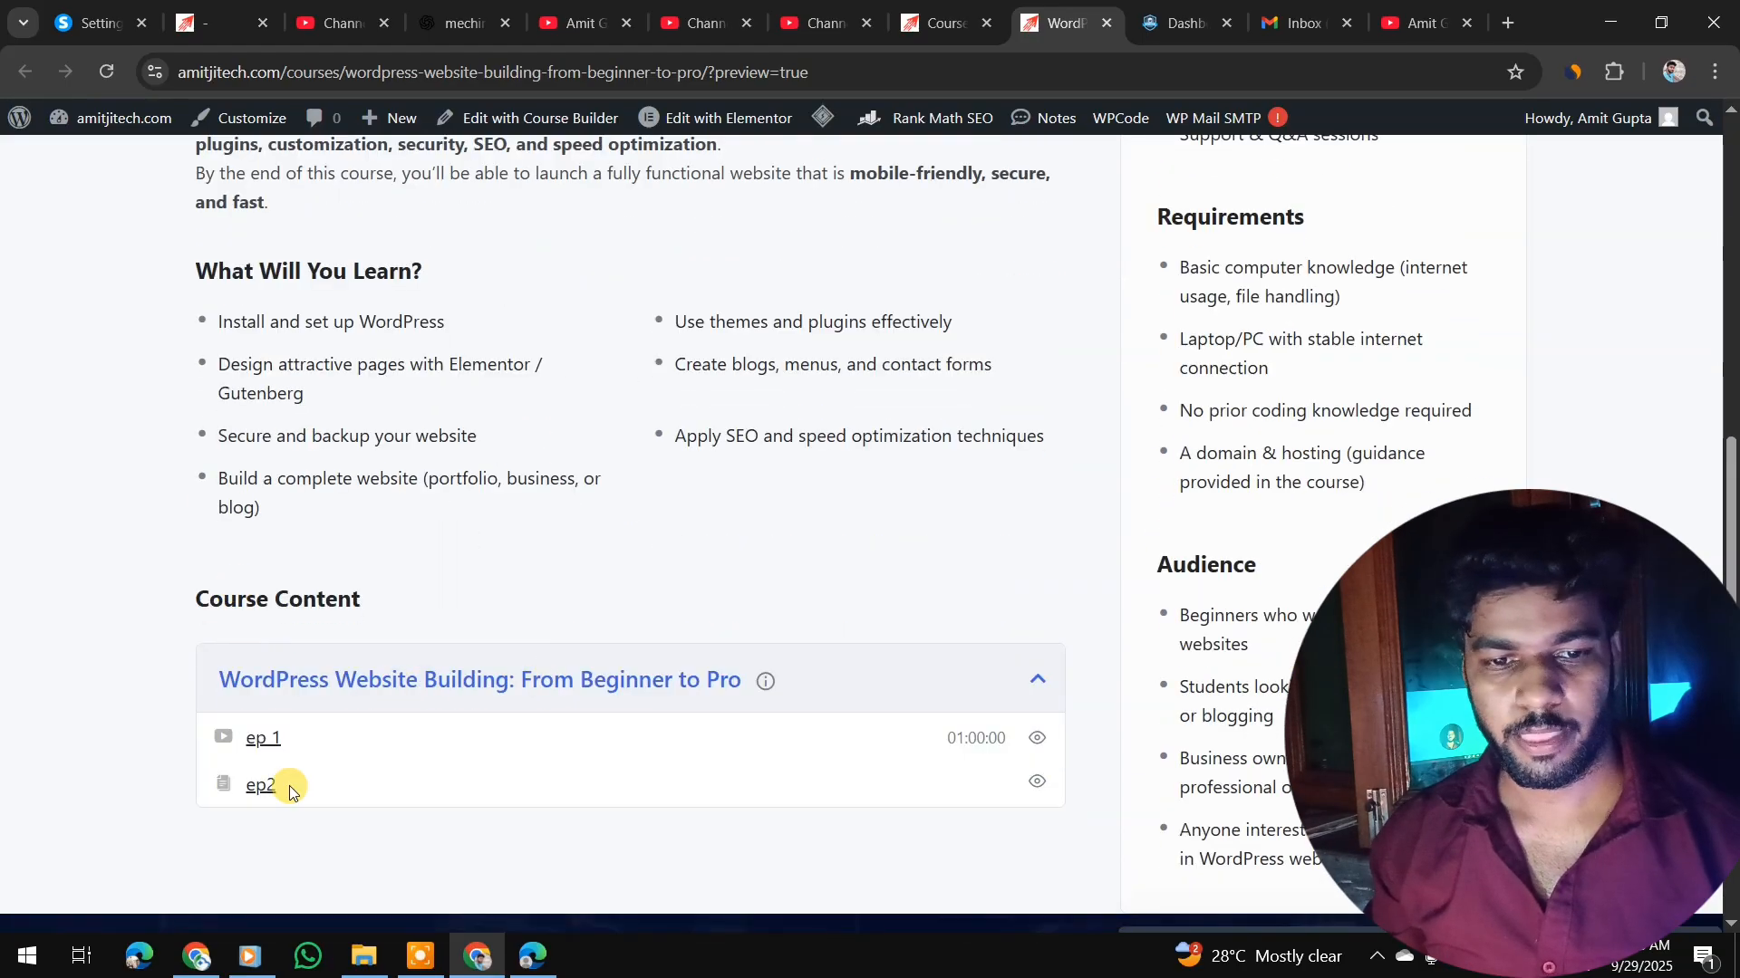
- Open the ep 1 and ep2 lessons from the course content to check how they display
{"action": "left_click", "coordinate": [254, 736]}
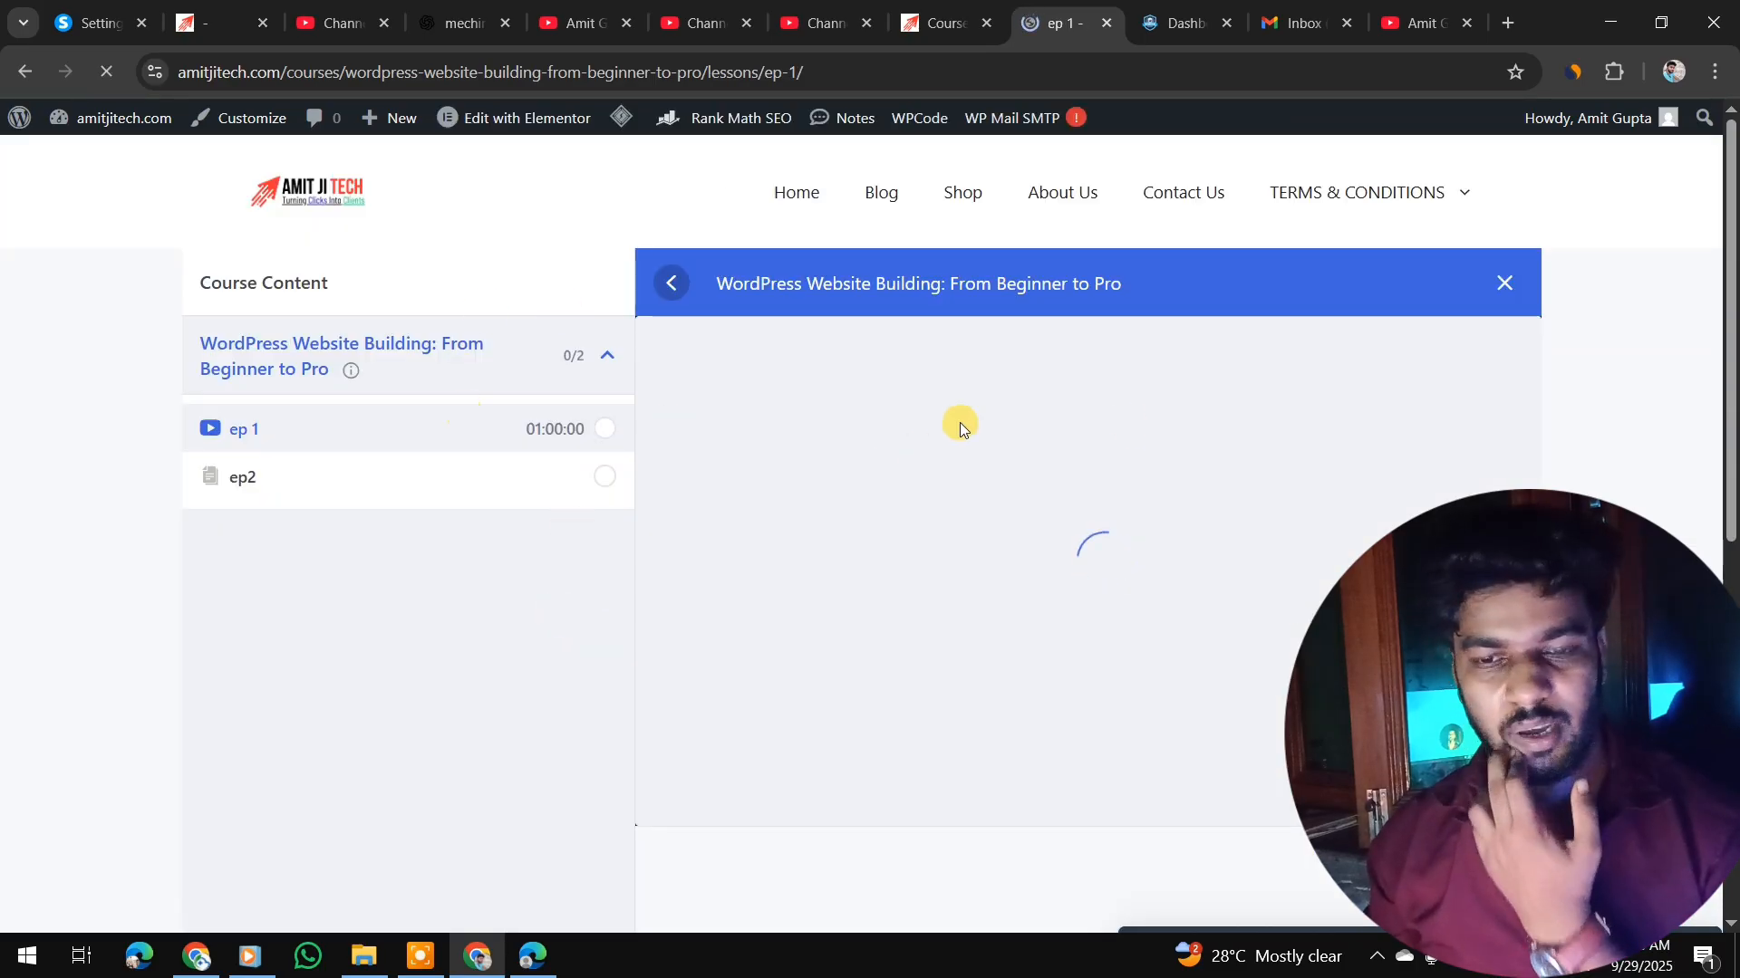
{"action": "left_click", "coordinate": [245, 473]}
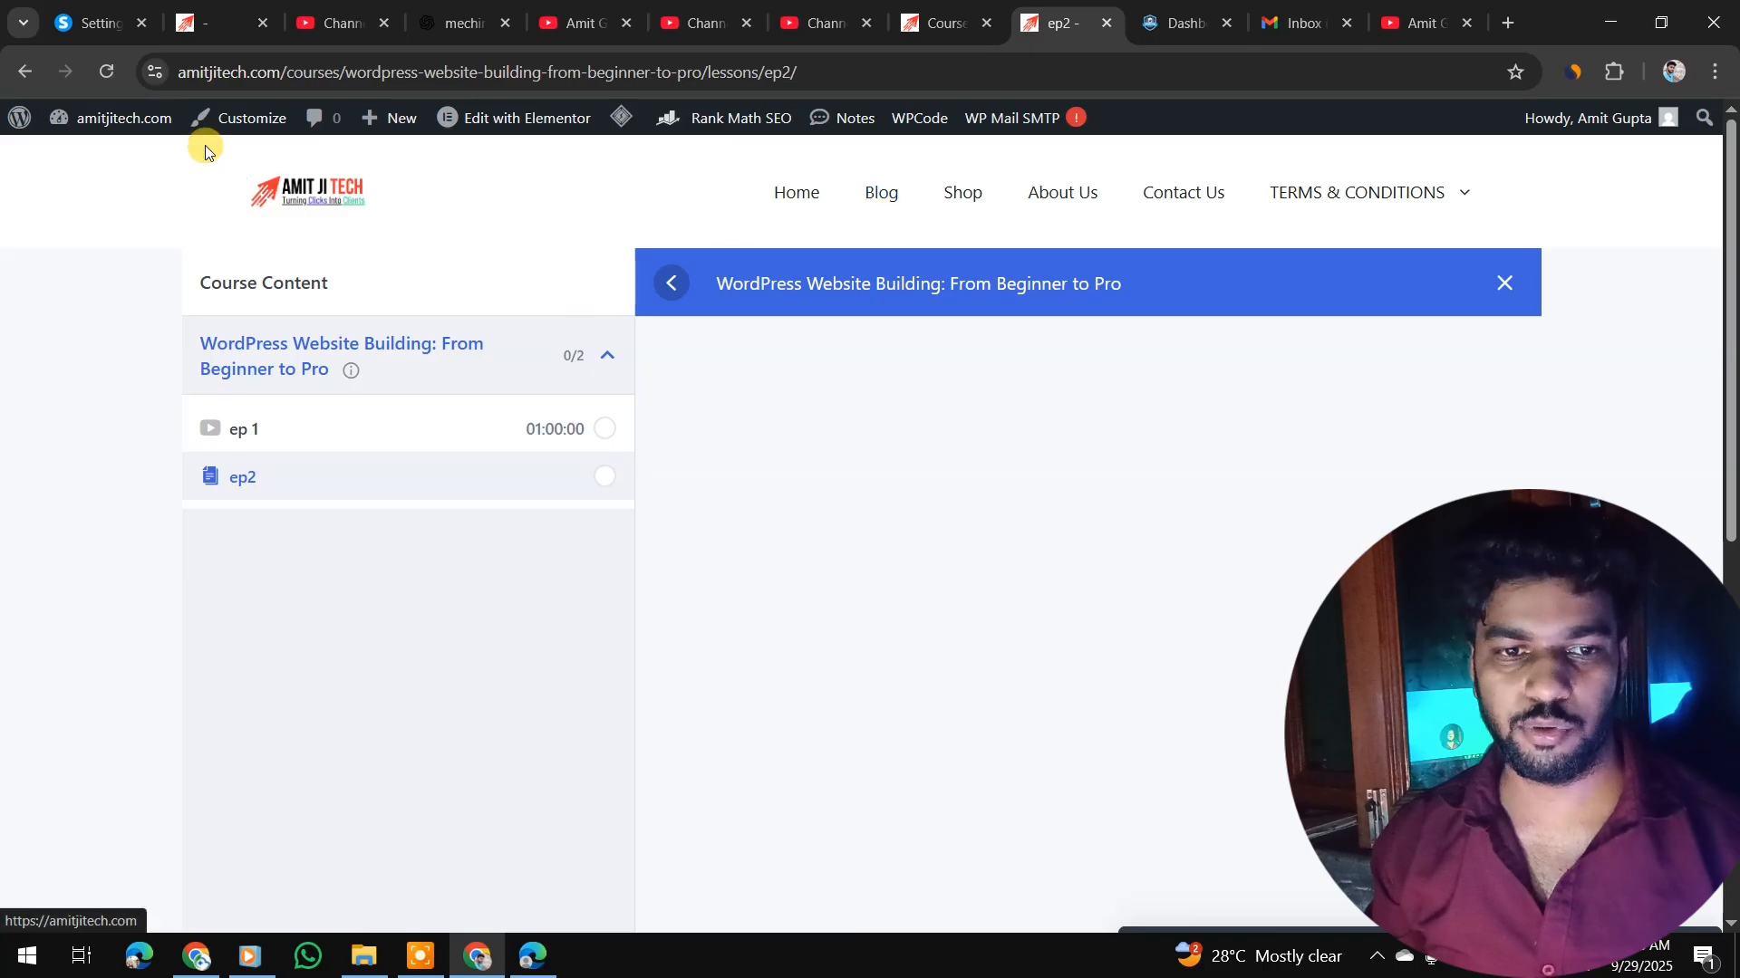
- Return to the WordPress dashboard and look through the list of all site pages
{"action": "left_click", "coordinate": [122, 121]}
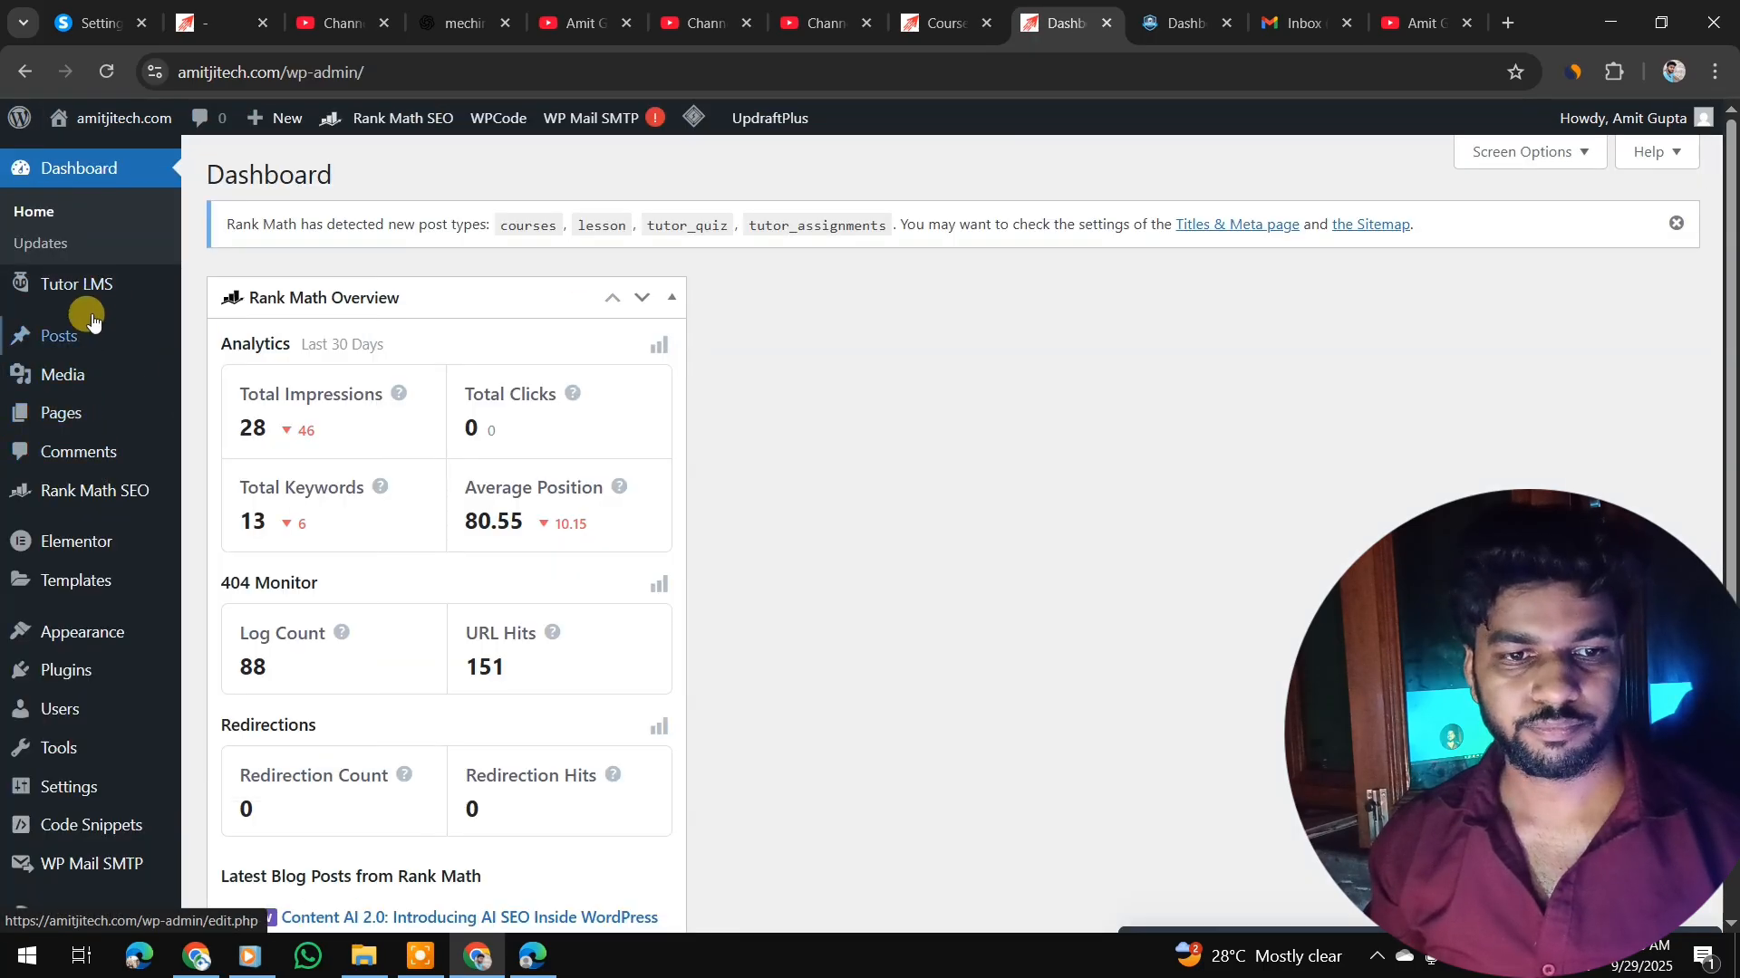
{"action": "left_click", "coordinate": [91, 413]}
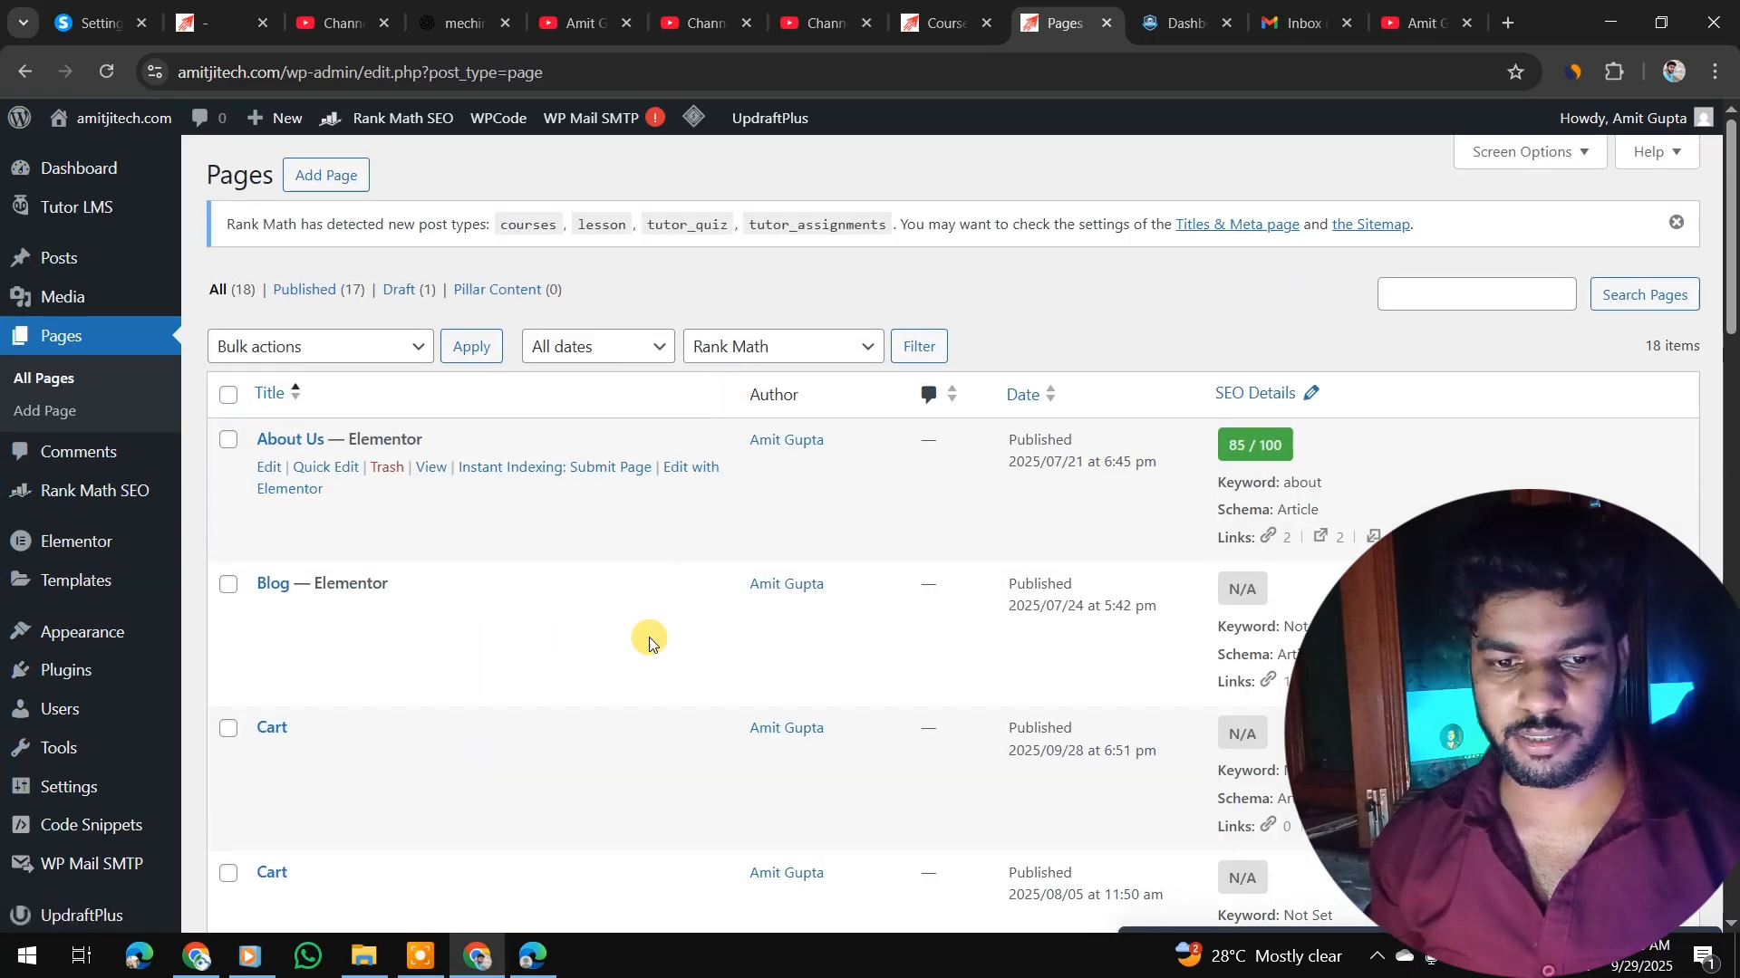
{"action": "scroll", "coordinate": [601, 591], "scroll_direction": "down", "scroll_amount": 7}
{"action": "scroll", "coordinate": [625, 672], "scroll_direction": "down", "scroll_amount": 9}
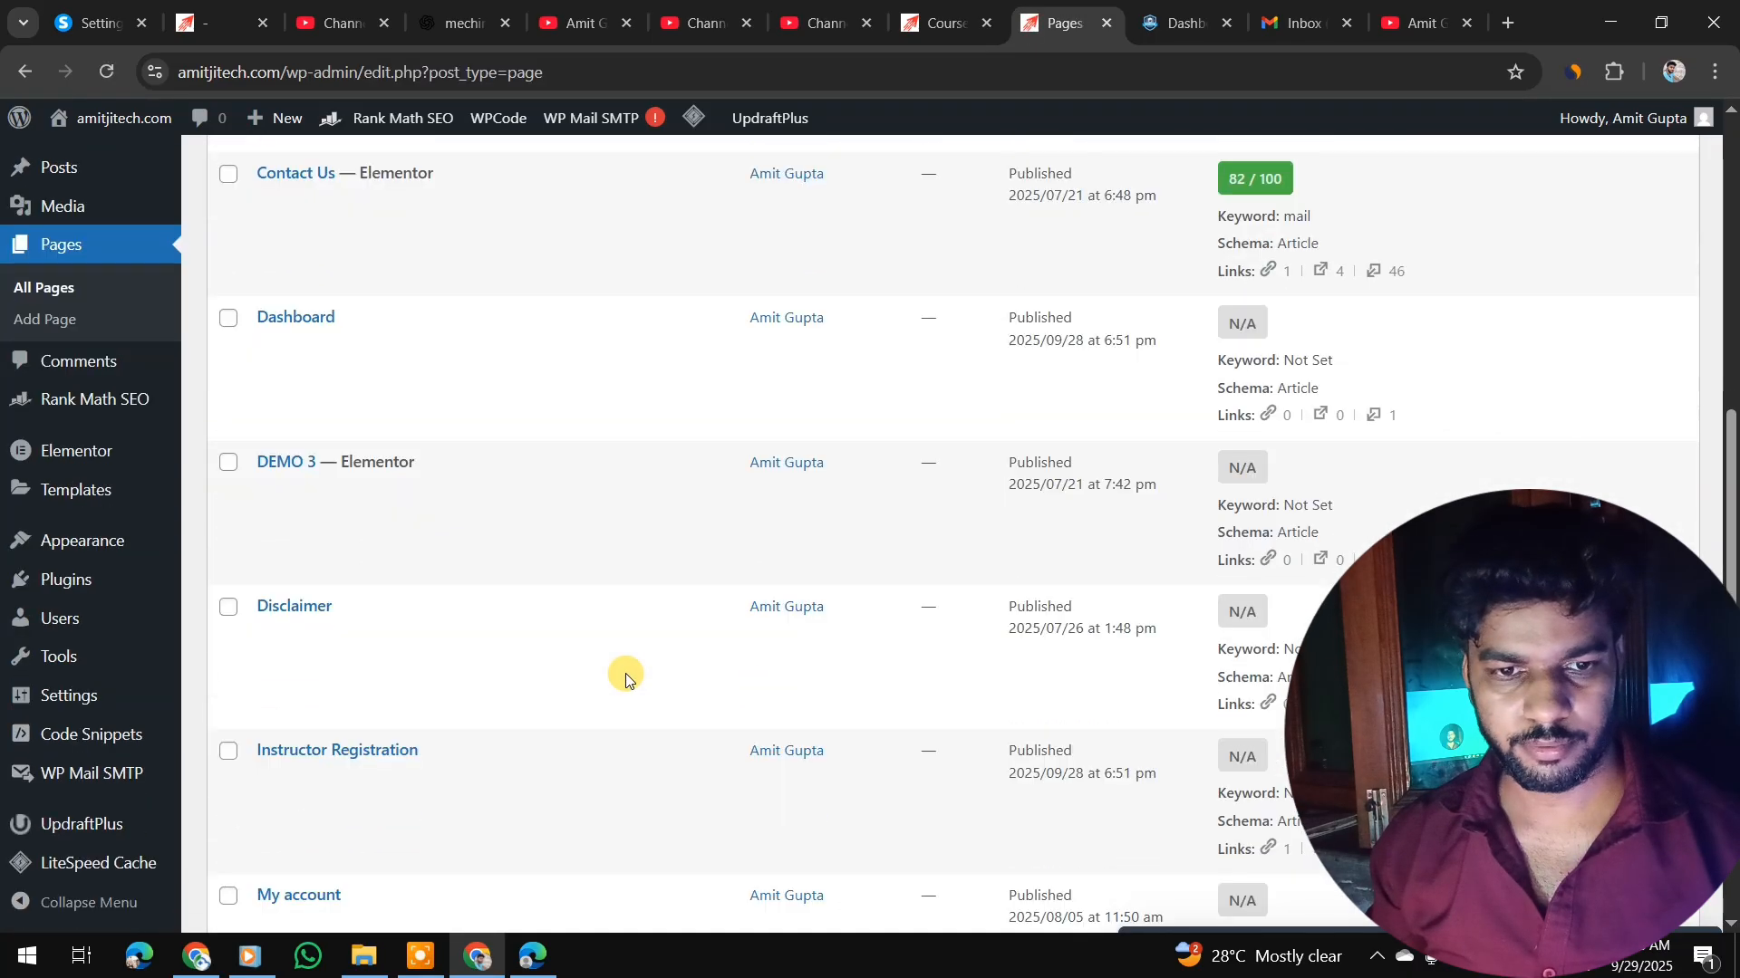
{"action": "scroll", "coordinate": [625, 673], "scroll_direction": "down", "scroll_amount": 4}
{"action": "scroll", "coordinate": [625, 672], "scroll_direction": "up", "scroll_amount": 18}
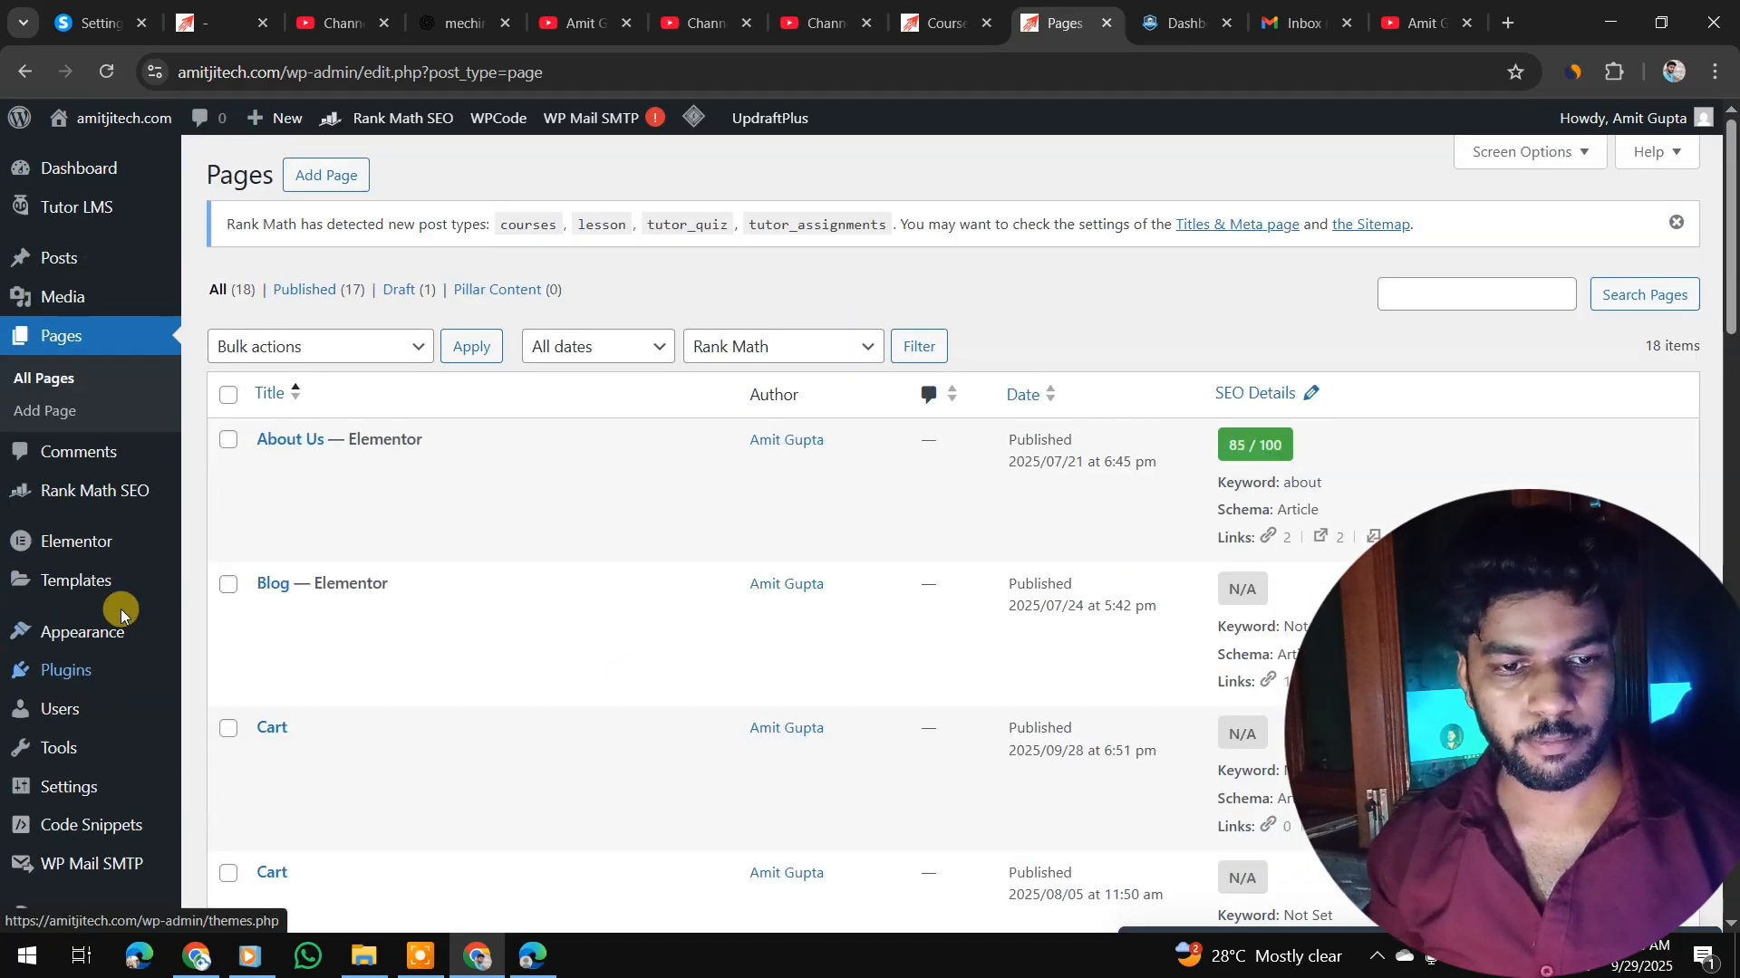
- Open the editor for the site's Primary Menu and show the courses available as menu items
{"action": "left_click", "coordinate": [86, 631]}
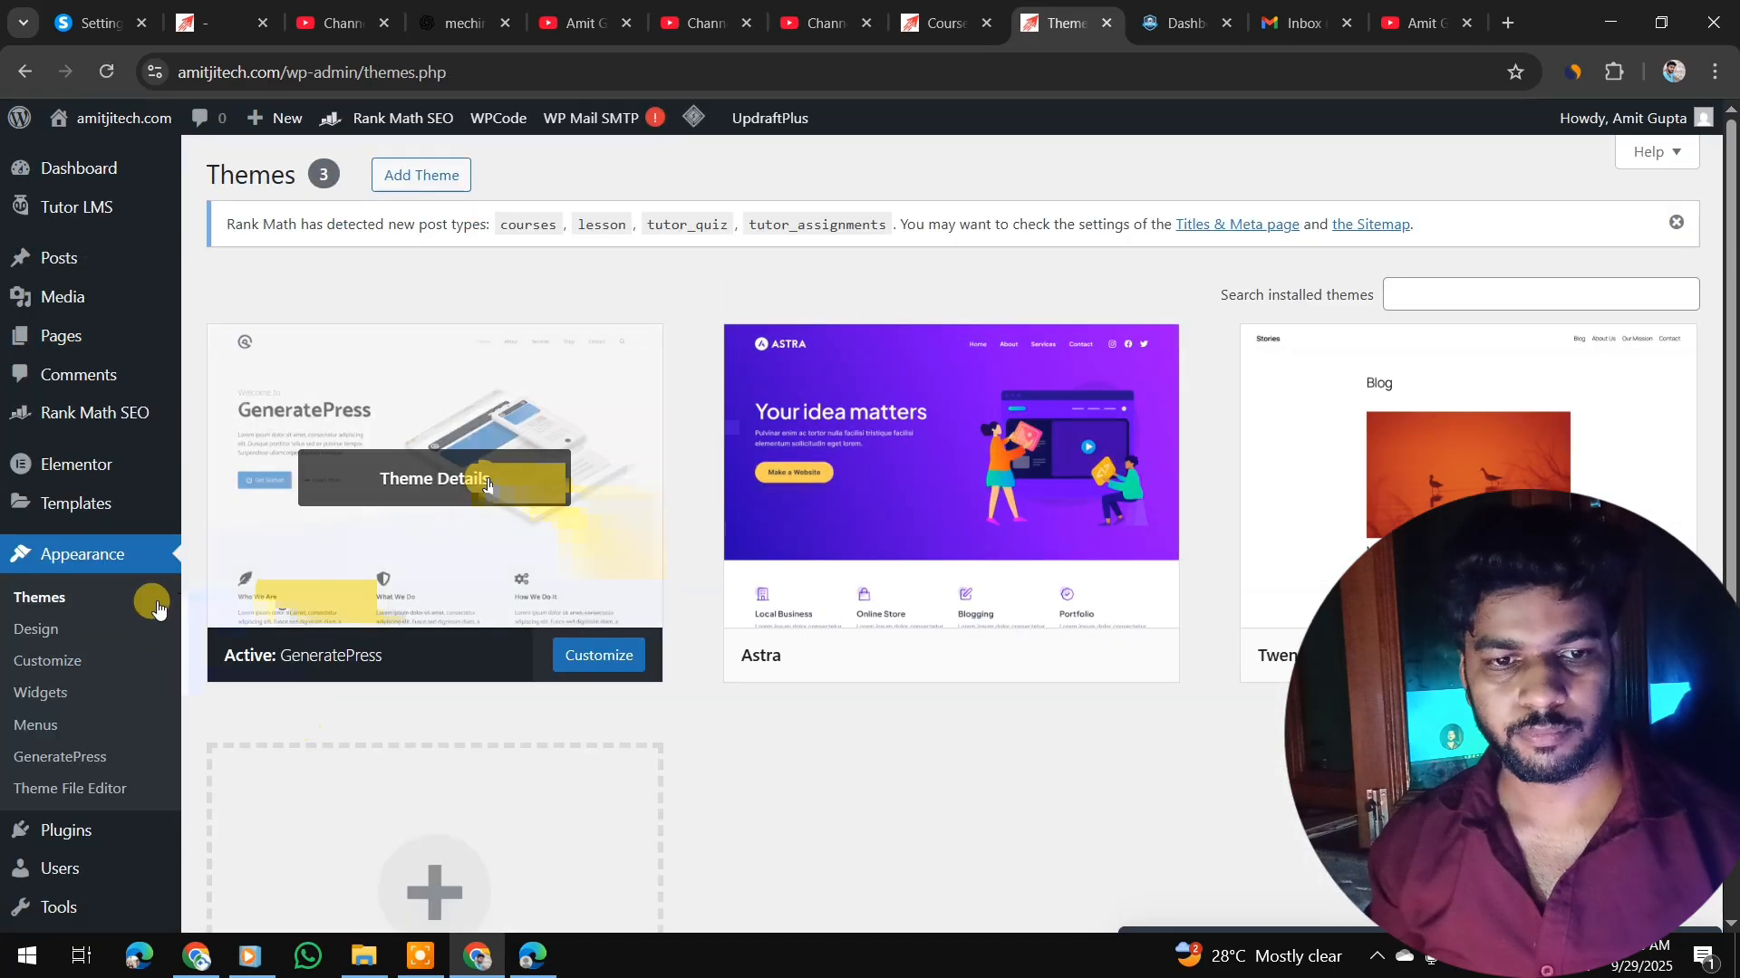
{"action": "left_click", "coordinate": [50, 728]}
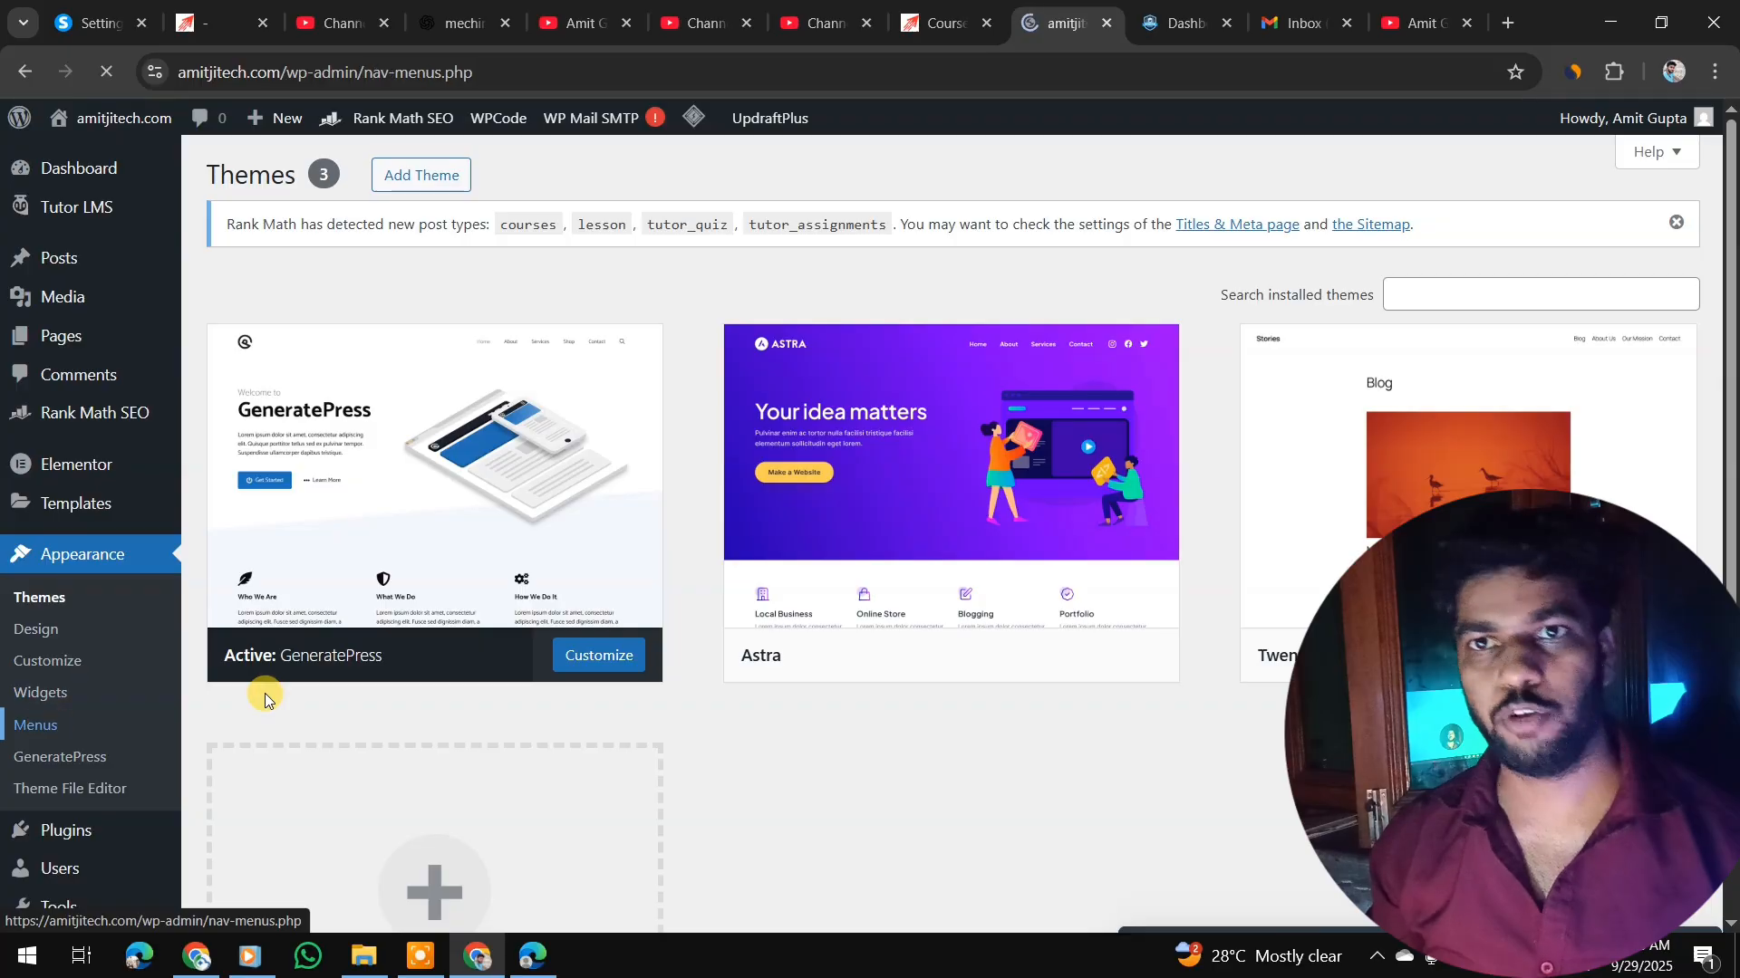
{"action": "scroll", "coordinate": [575, 661], "scroll_direction": "down", "scroll_amount": 3}
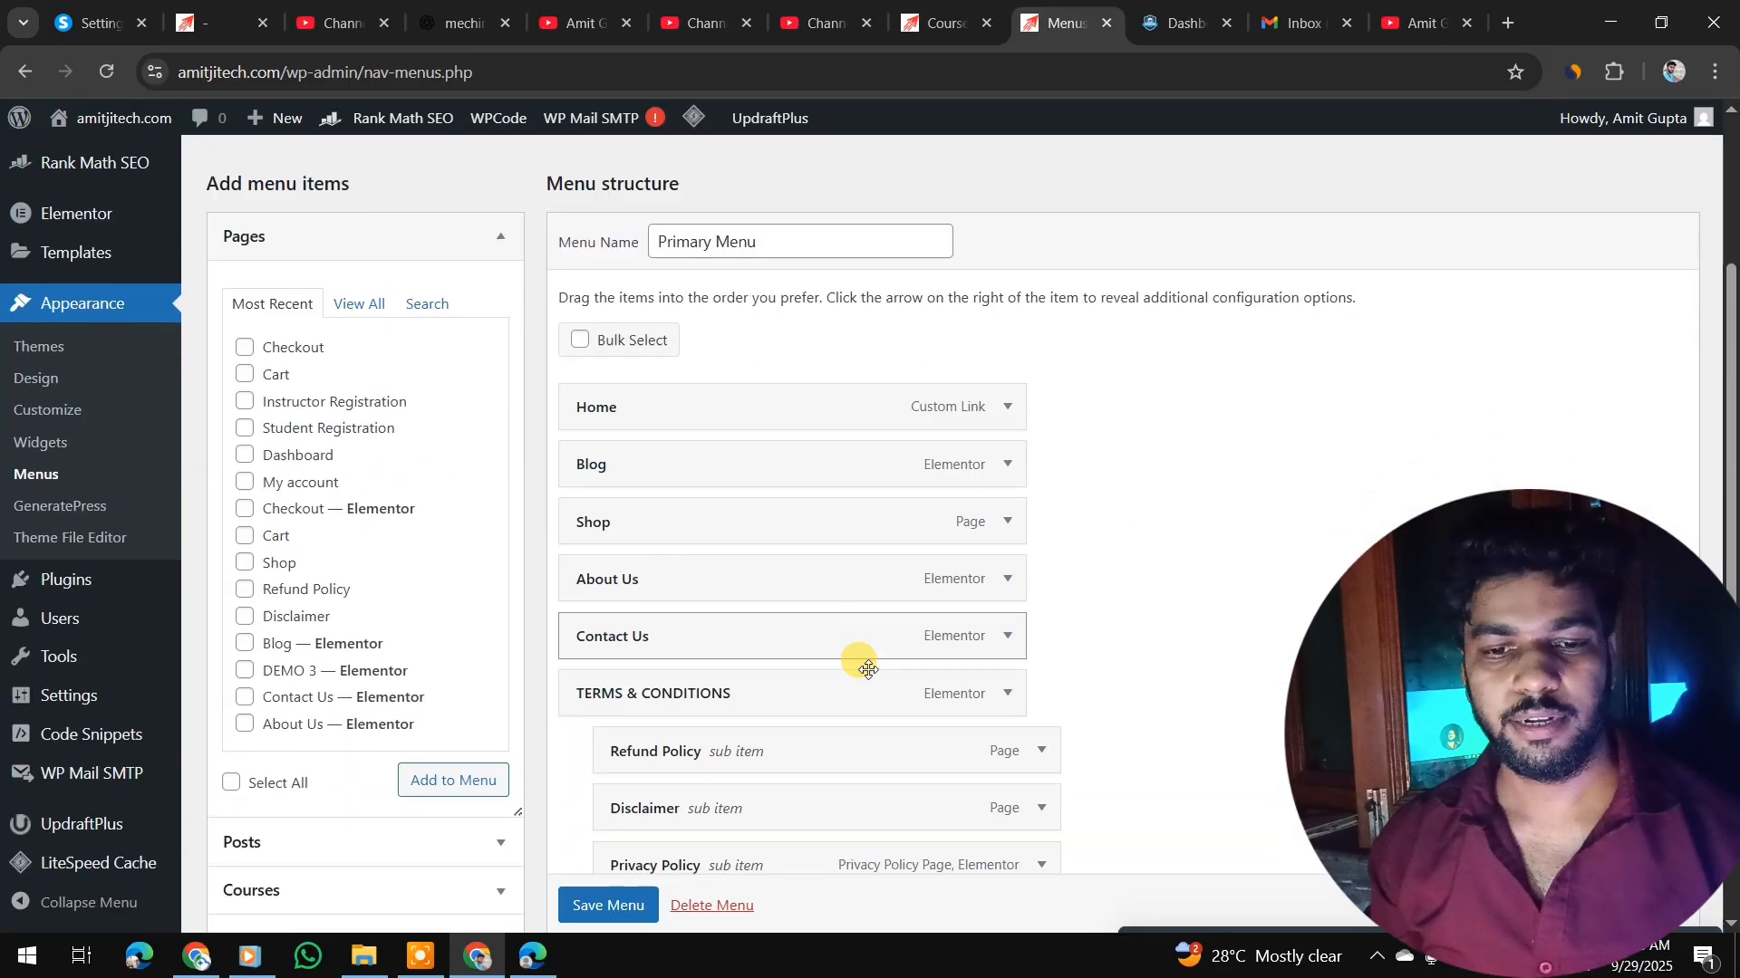
{"action": "scroll", "coordinate": [868, 669], "scroll_direction": "down", "scroll_amount": 2}
{"action": "scroll", "coordinate": [363, 390], "scroll_direction": "down", "scroll_amount": 3}
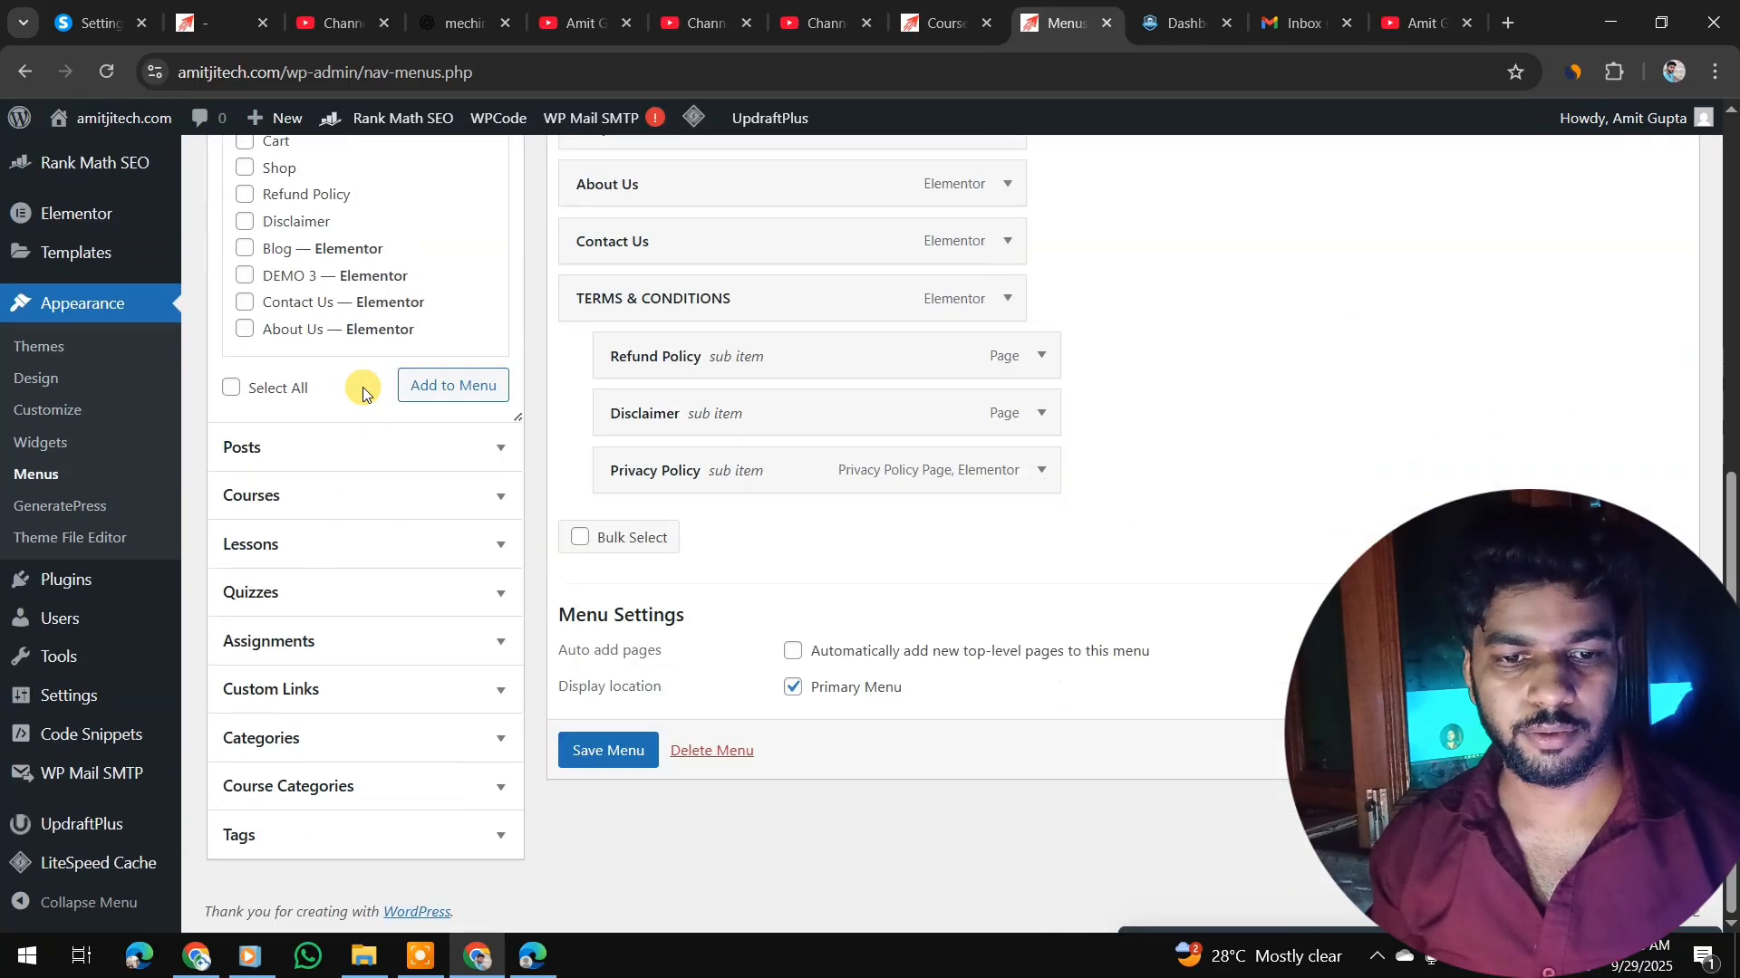
{"action": "left_click", "coordinate": [495, 504]}
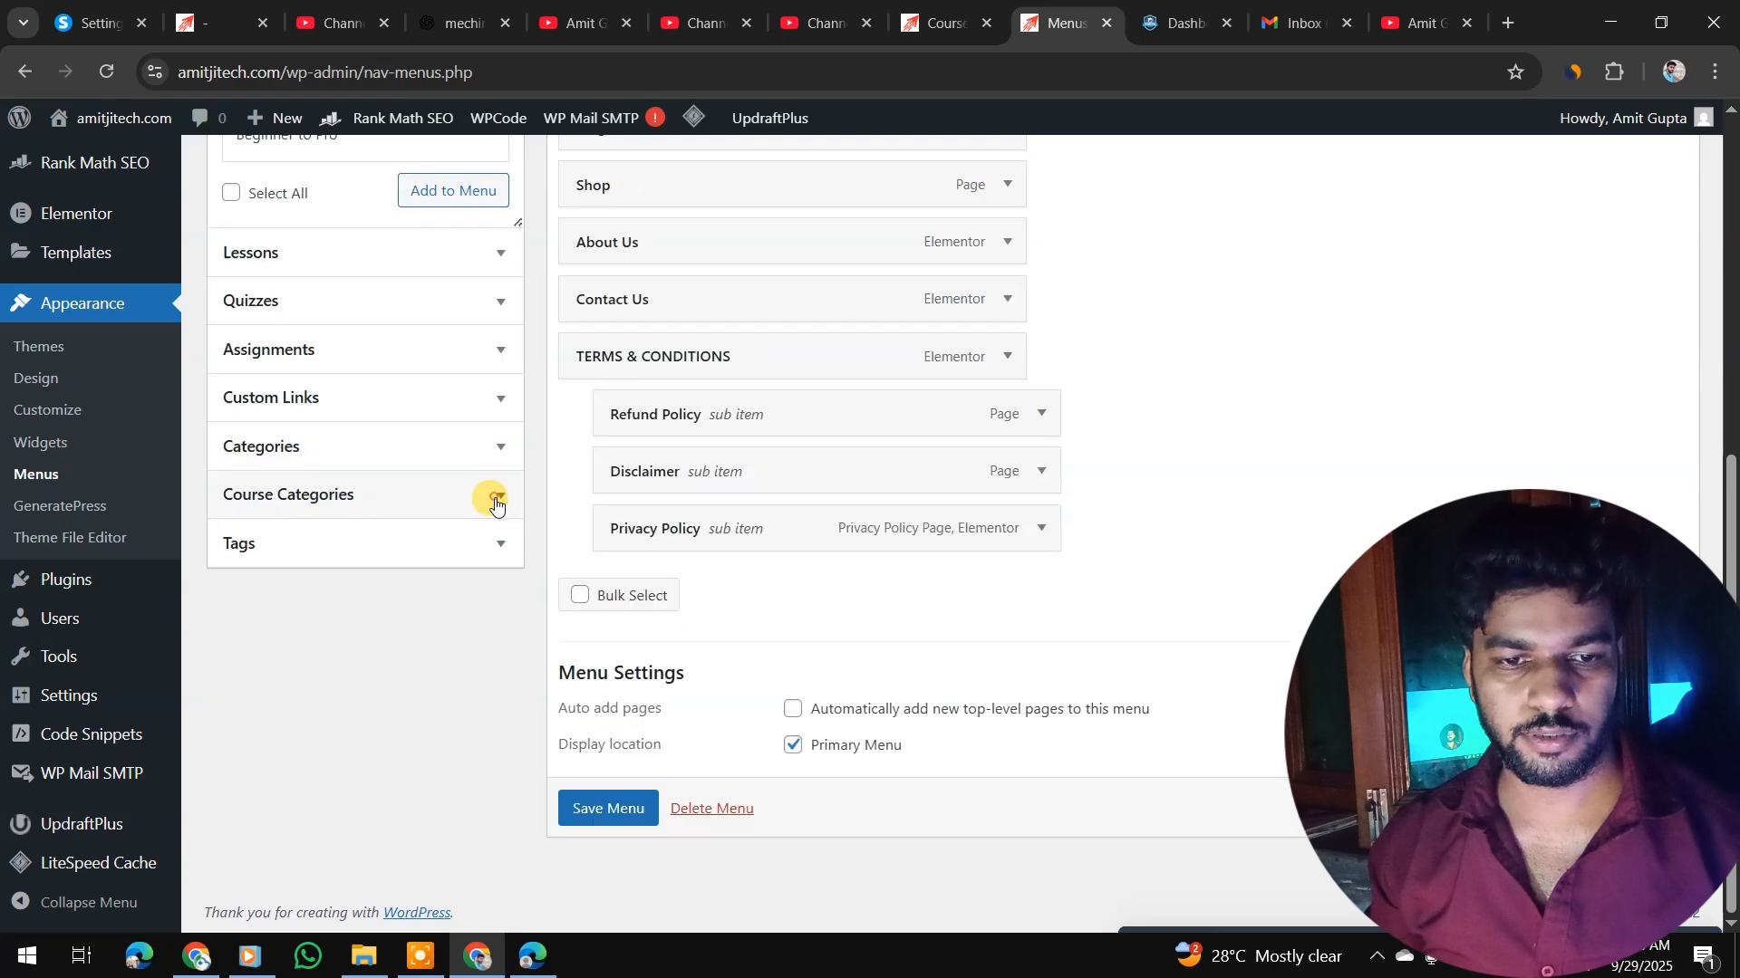
{"action": "scroll", "coordinate": [425, 512], "scroll_direction": "up", "scroll_amount": 3}
{"action": "scroll", "coordinate": [389, 524], "scroll_direction": "up", "scroll_amount": 5}
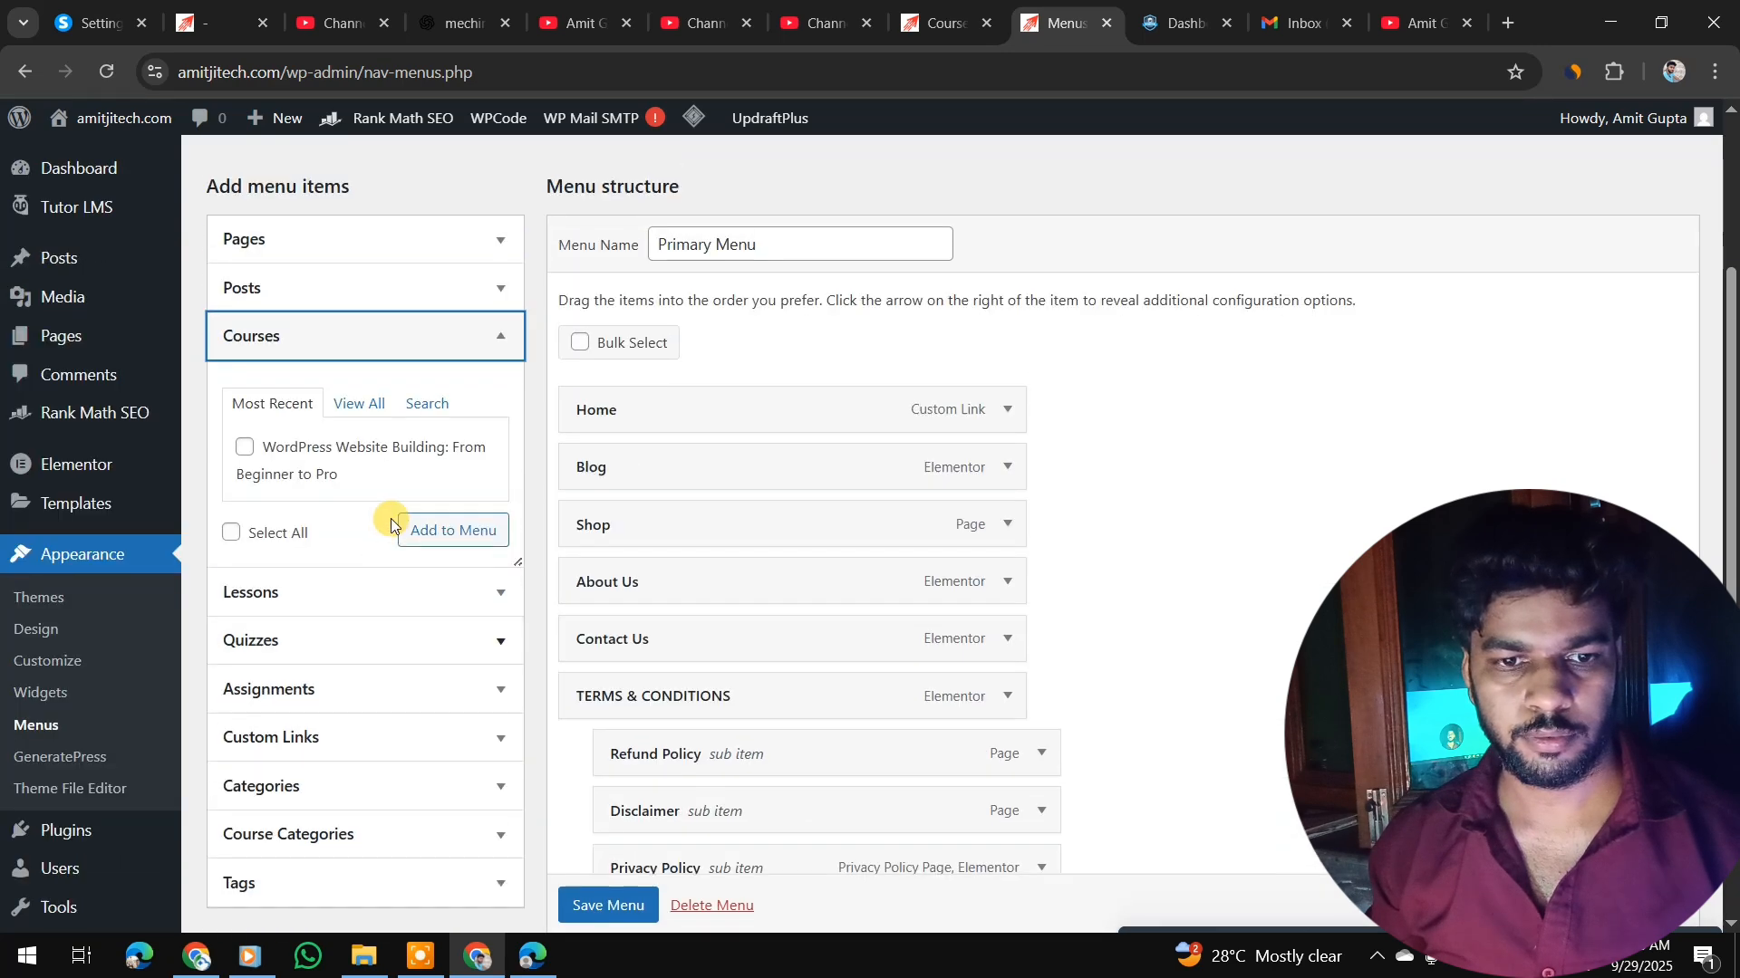
- Add the Dashboard and Student Registration pages to the Primary Menu and nest Student Registration under Dashboard
{"action": "left_click", "coordinate": [451, 520]}
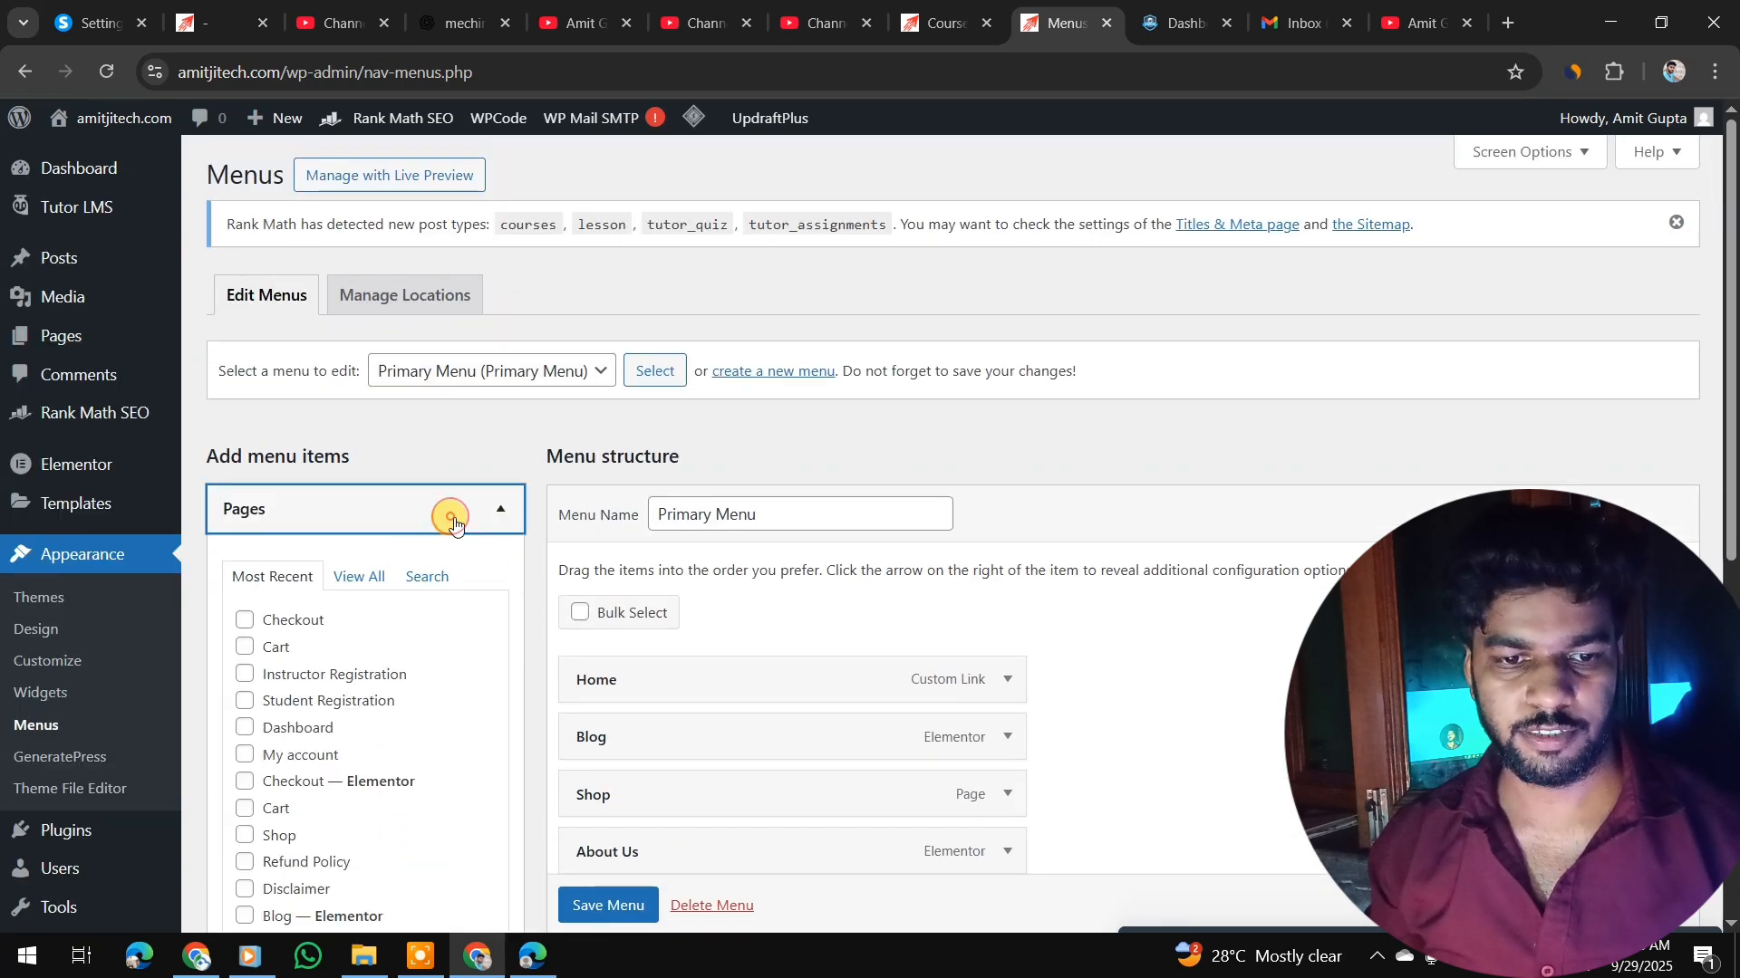
{"action": "scroll", "coordinate": [374, 623], "scroll_direction": "down", "scroll_amount": 1}
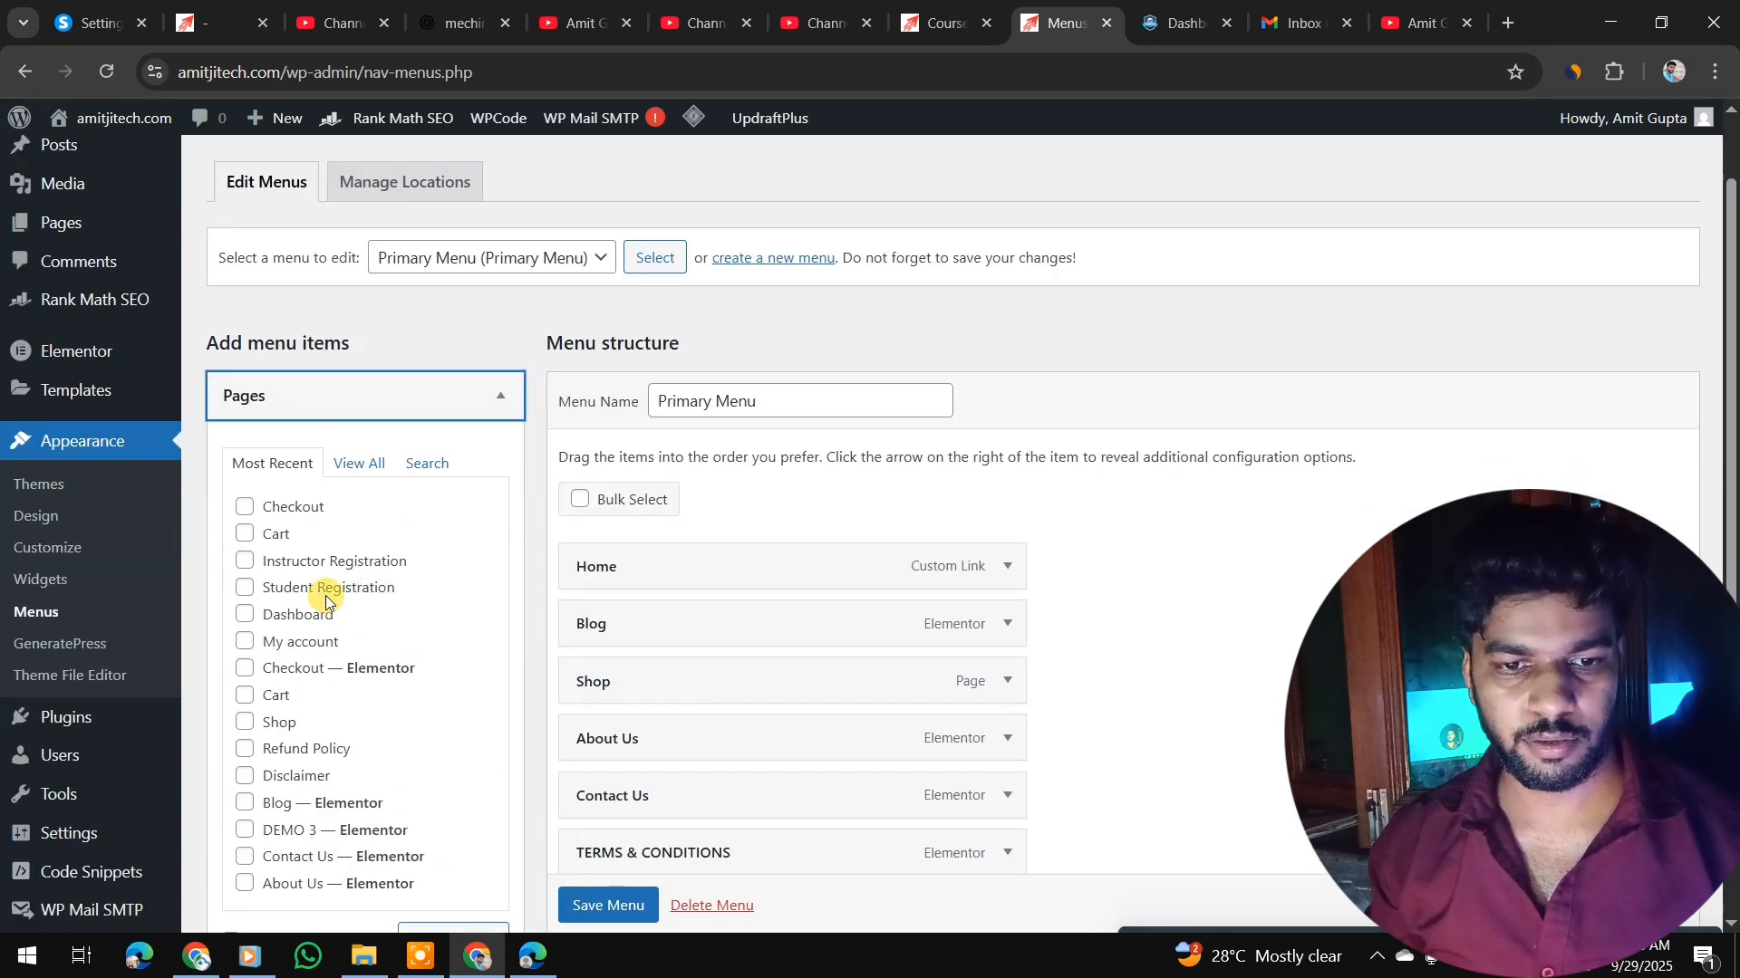
{"action": "left_click", "coordinate": [241, 615]}
{"action": "scroll", "coordinate": [302, 715], "scroll_direction": "down", "scroll_amount": 1}
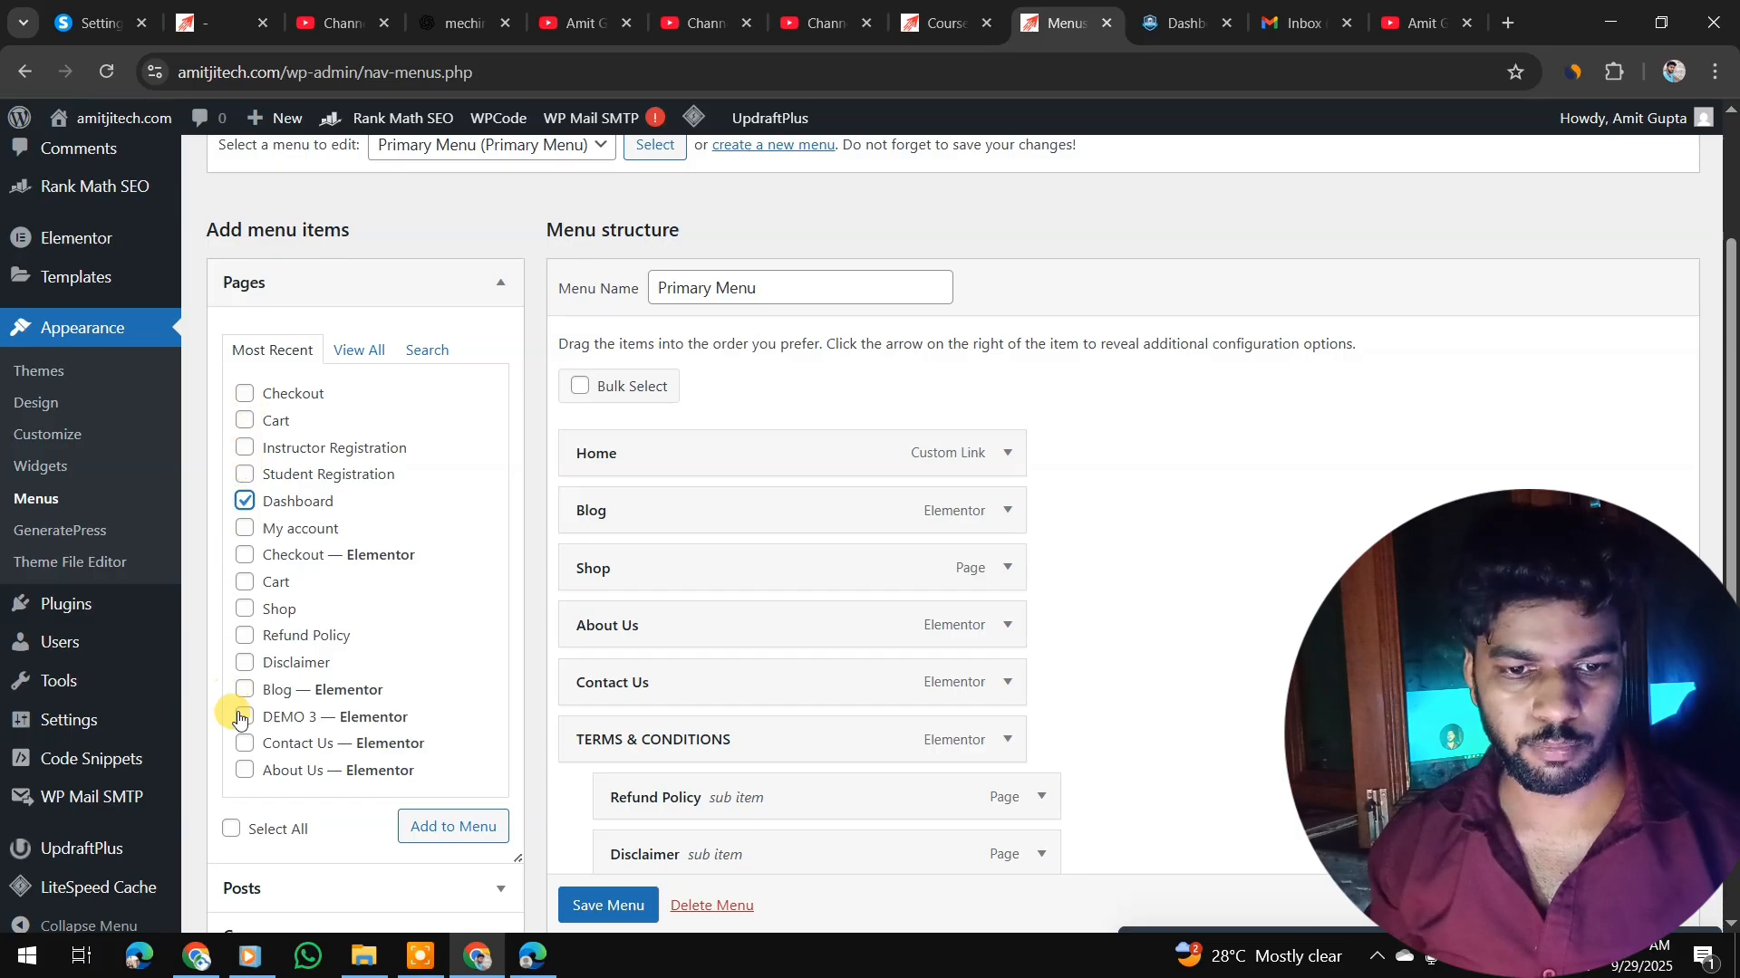
{"action": "left_click", "coordinate": [360, 353]}
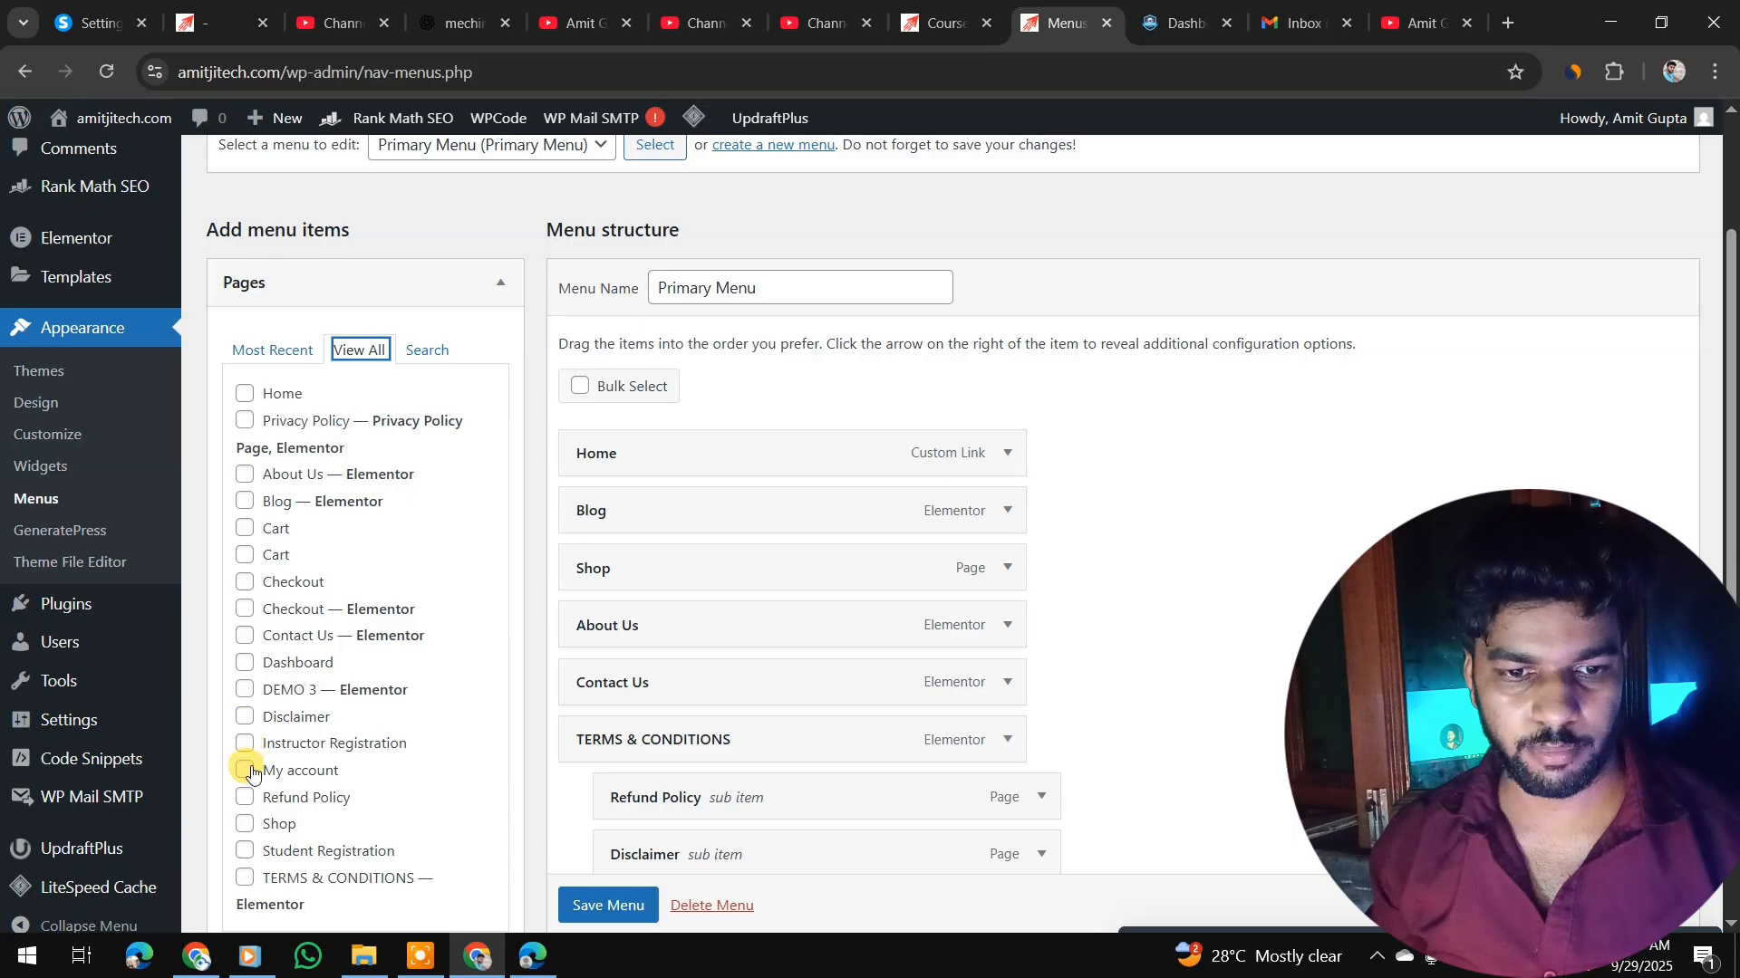
{"action": "scroll", "coordinate": [254, 698], "scroll_direction": "down", "scroll_amount": 1}
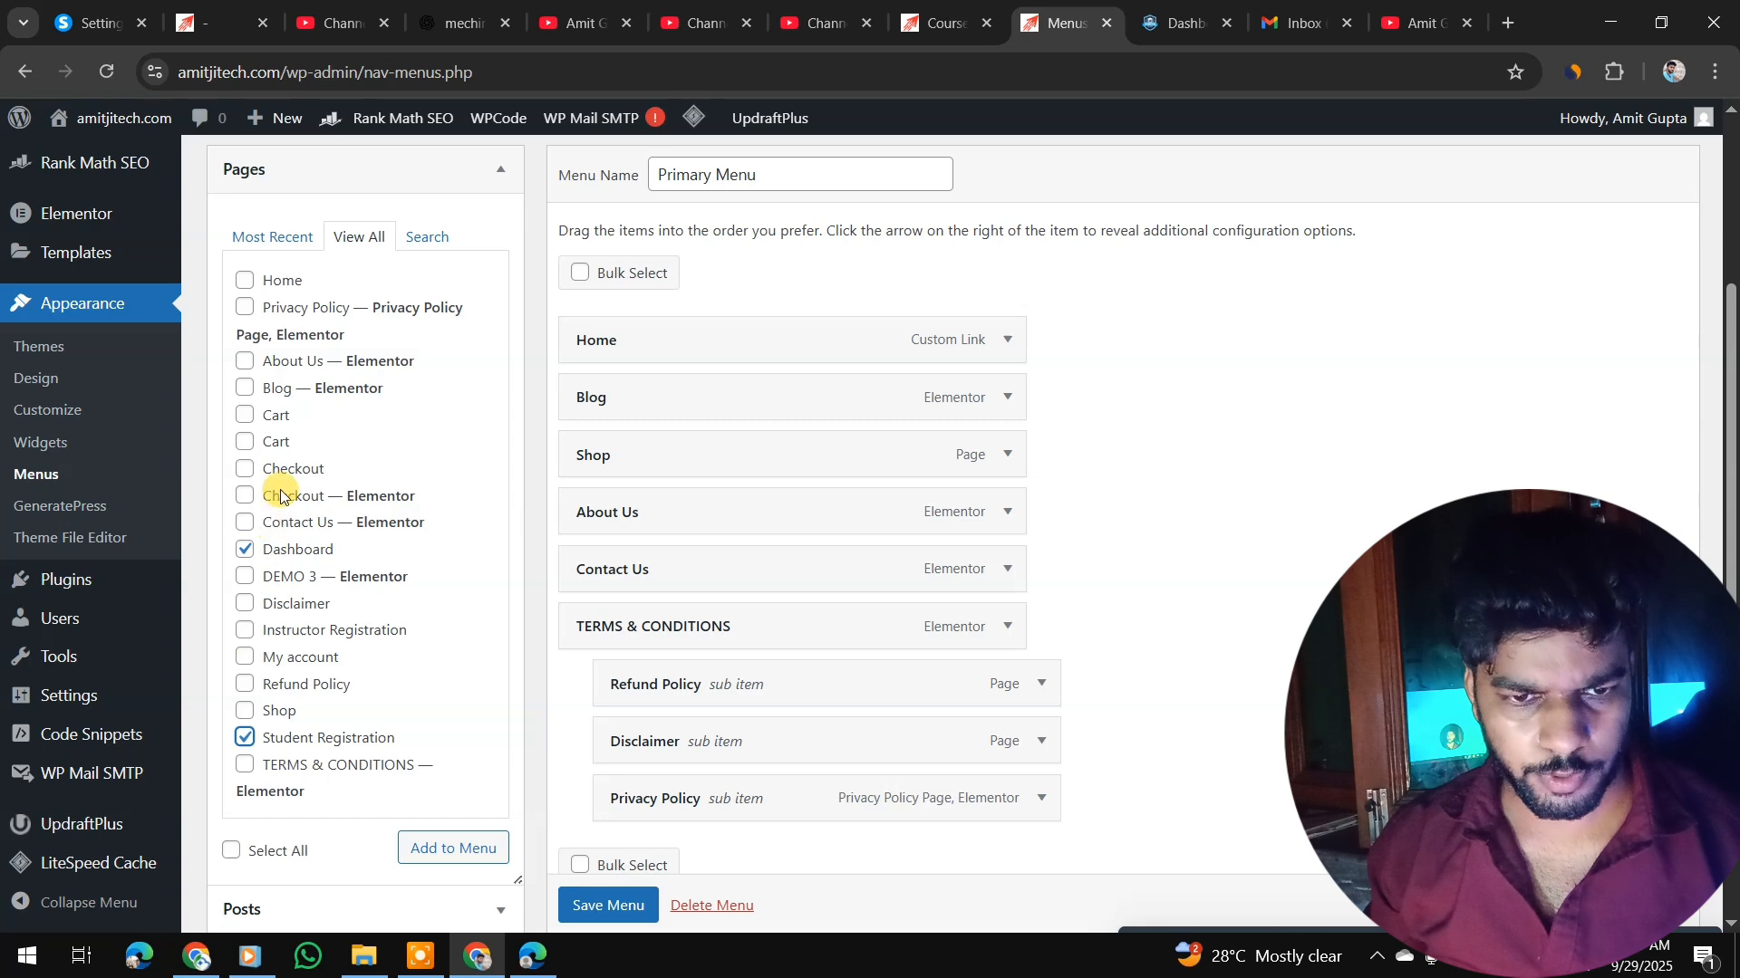
{"action": "left_click", "coordinate": [453, 842]}
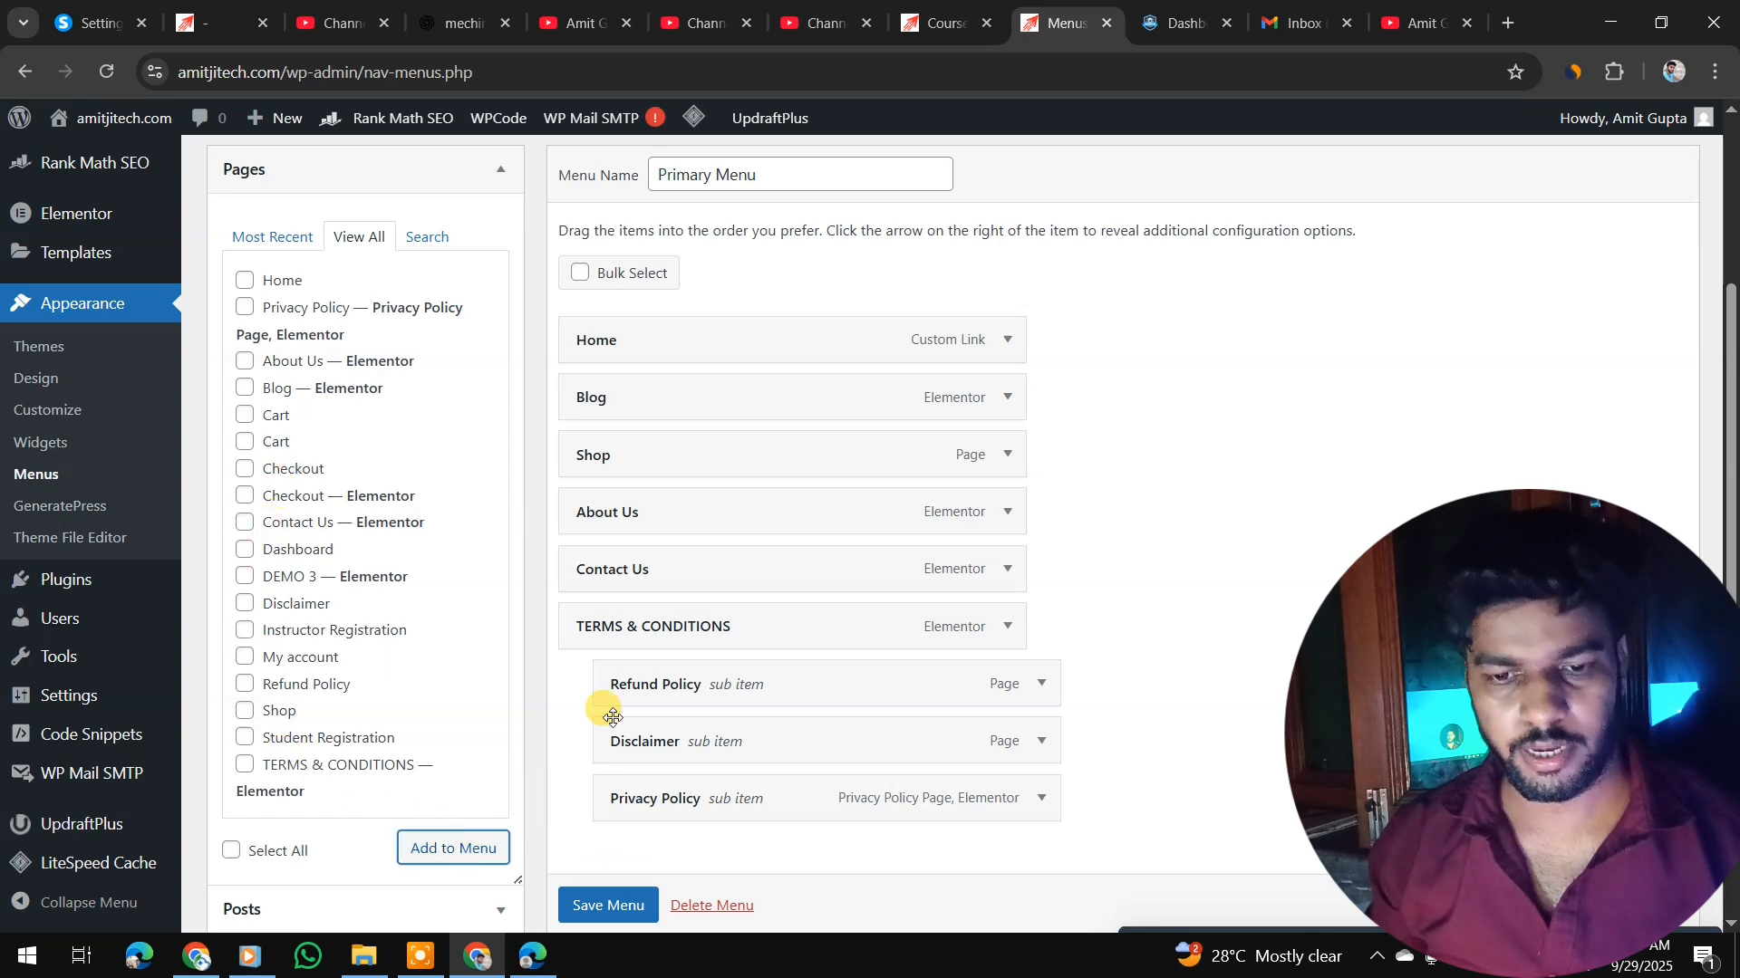
{"action": "scroll", "coordinate": [613, 706], "scroll_direction": "down", "scroll_amount": 5}
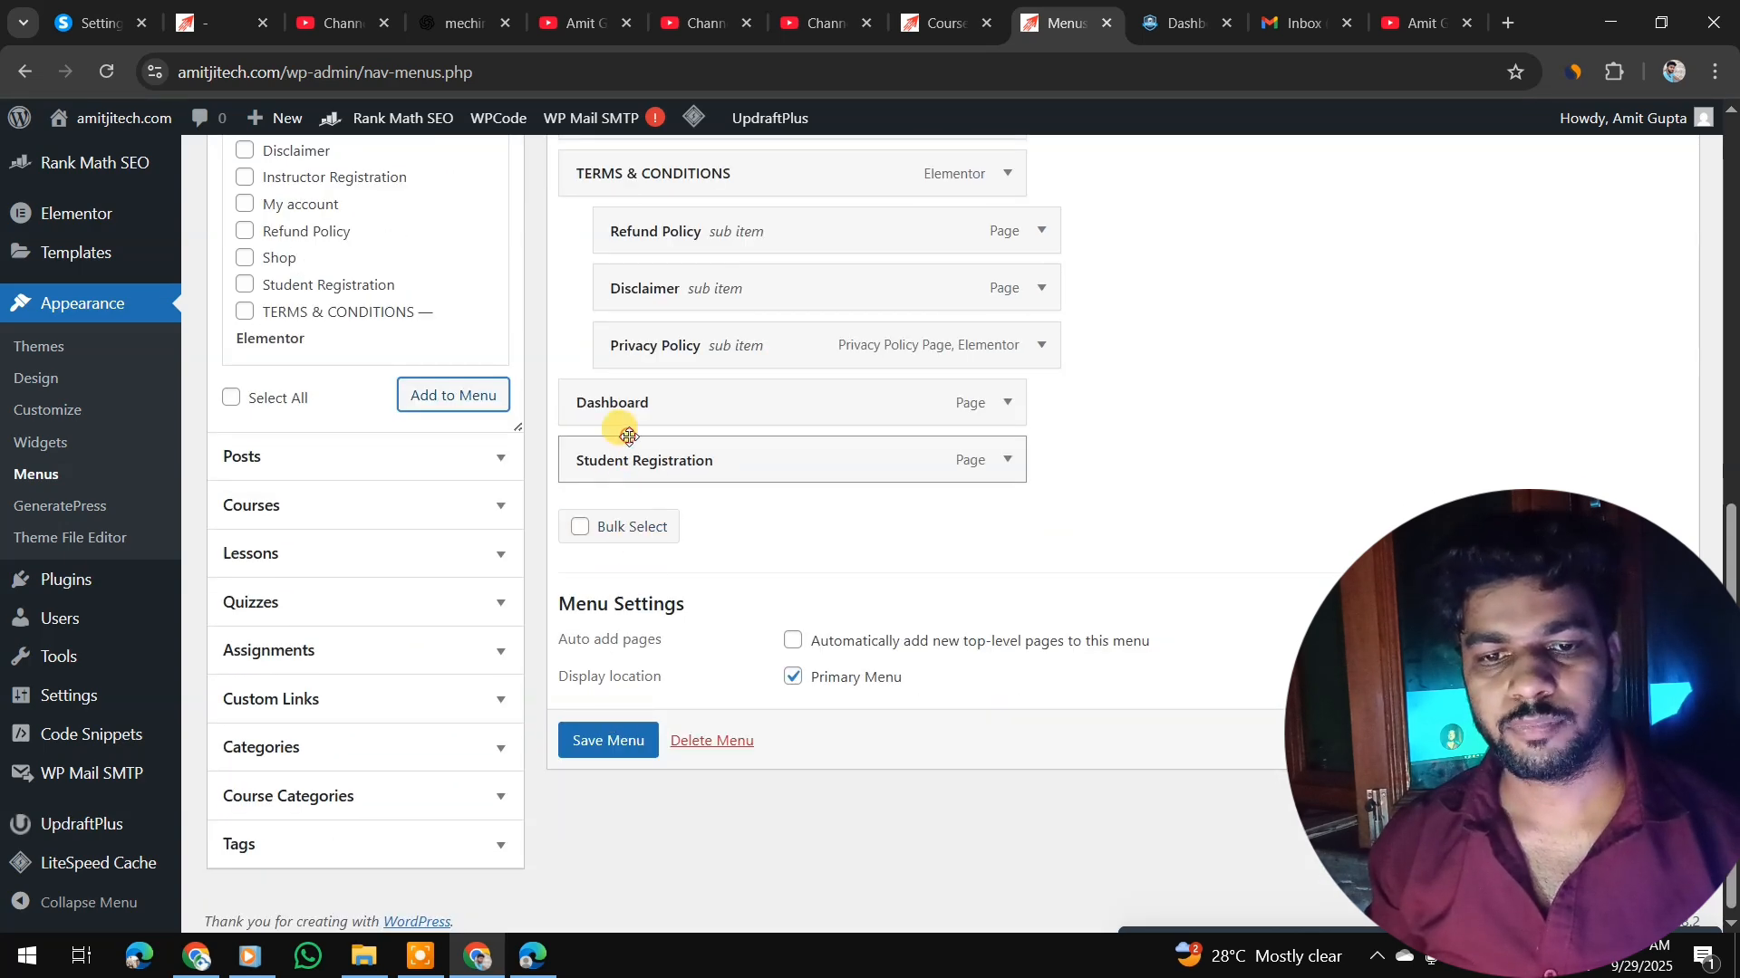
{"action": "left_click_drag", "start_coordinate": [628, 436], "coordinate": [654, 403]}
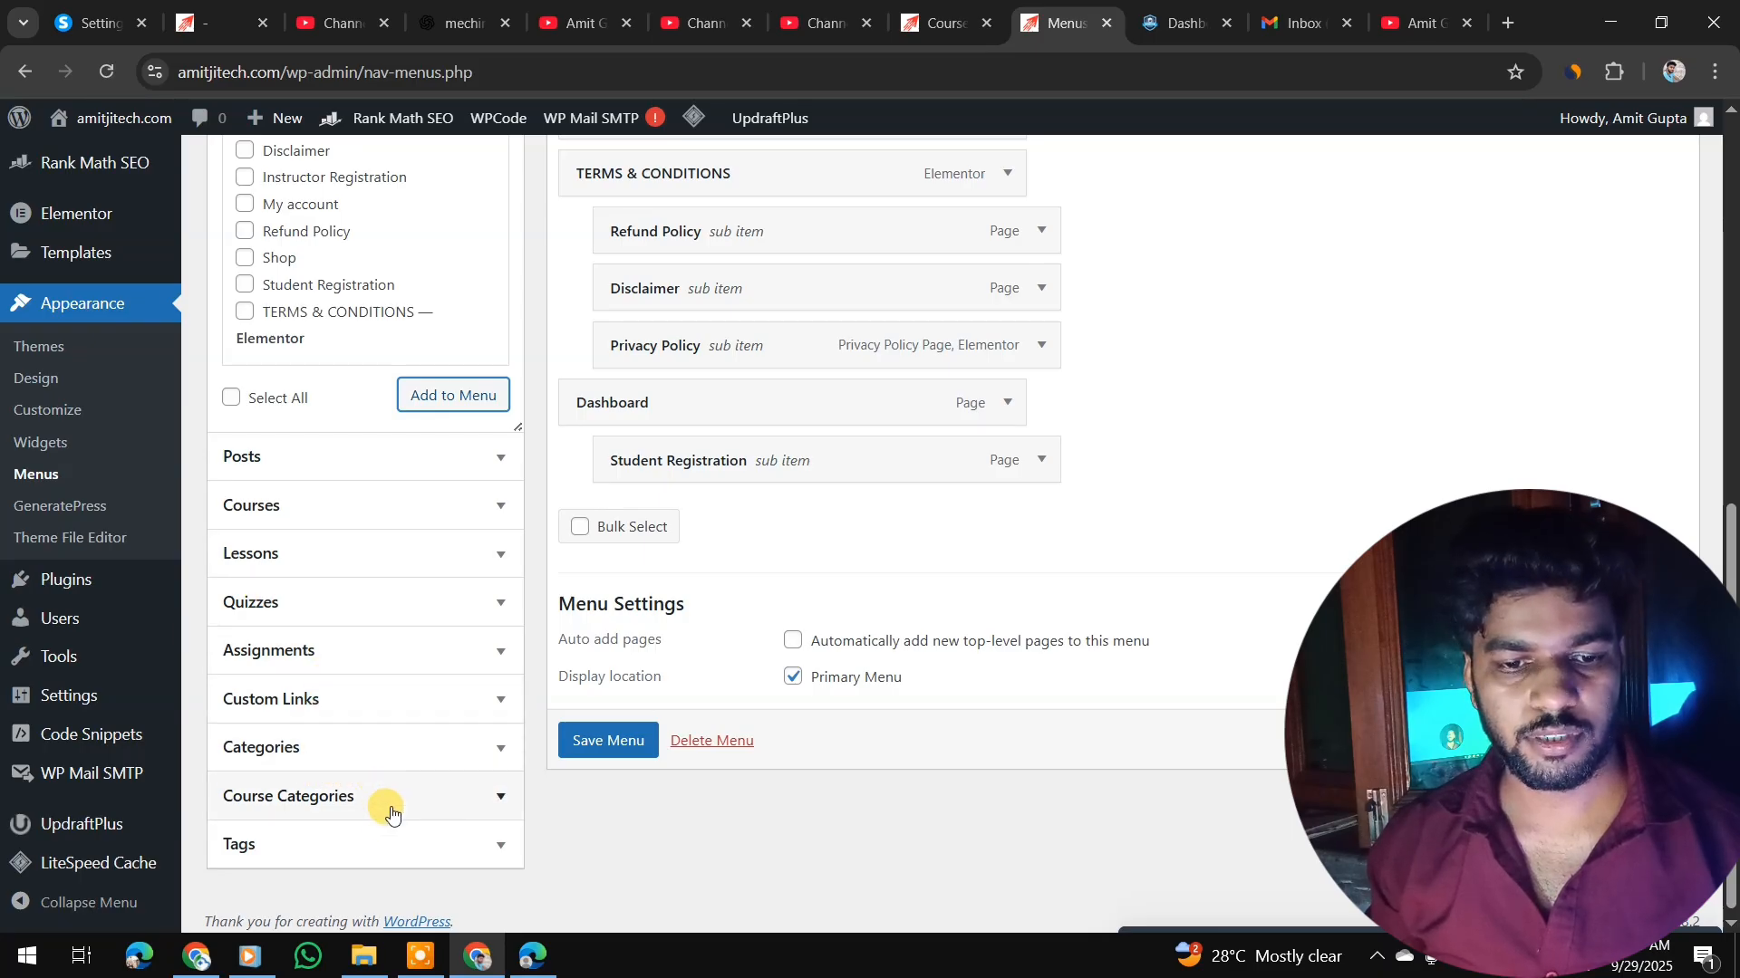
- Look through the course categories, custom links, assignments, quizzes, lessons and courses available as menu items
{"action": "left_click", "coordinate": [494, 801]}
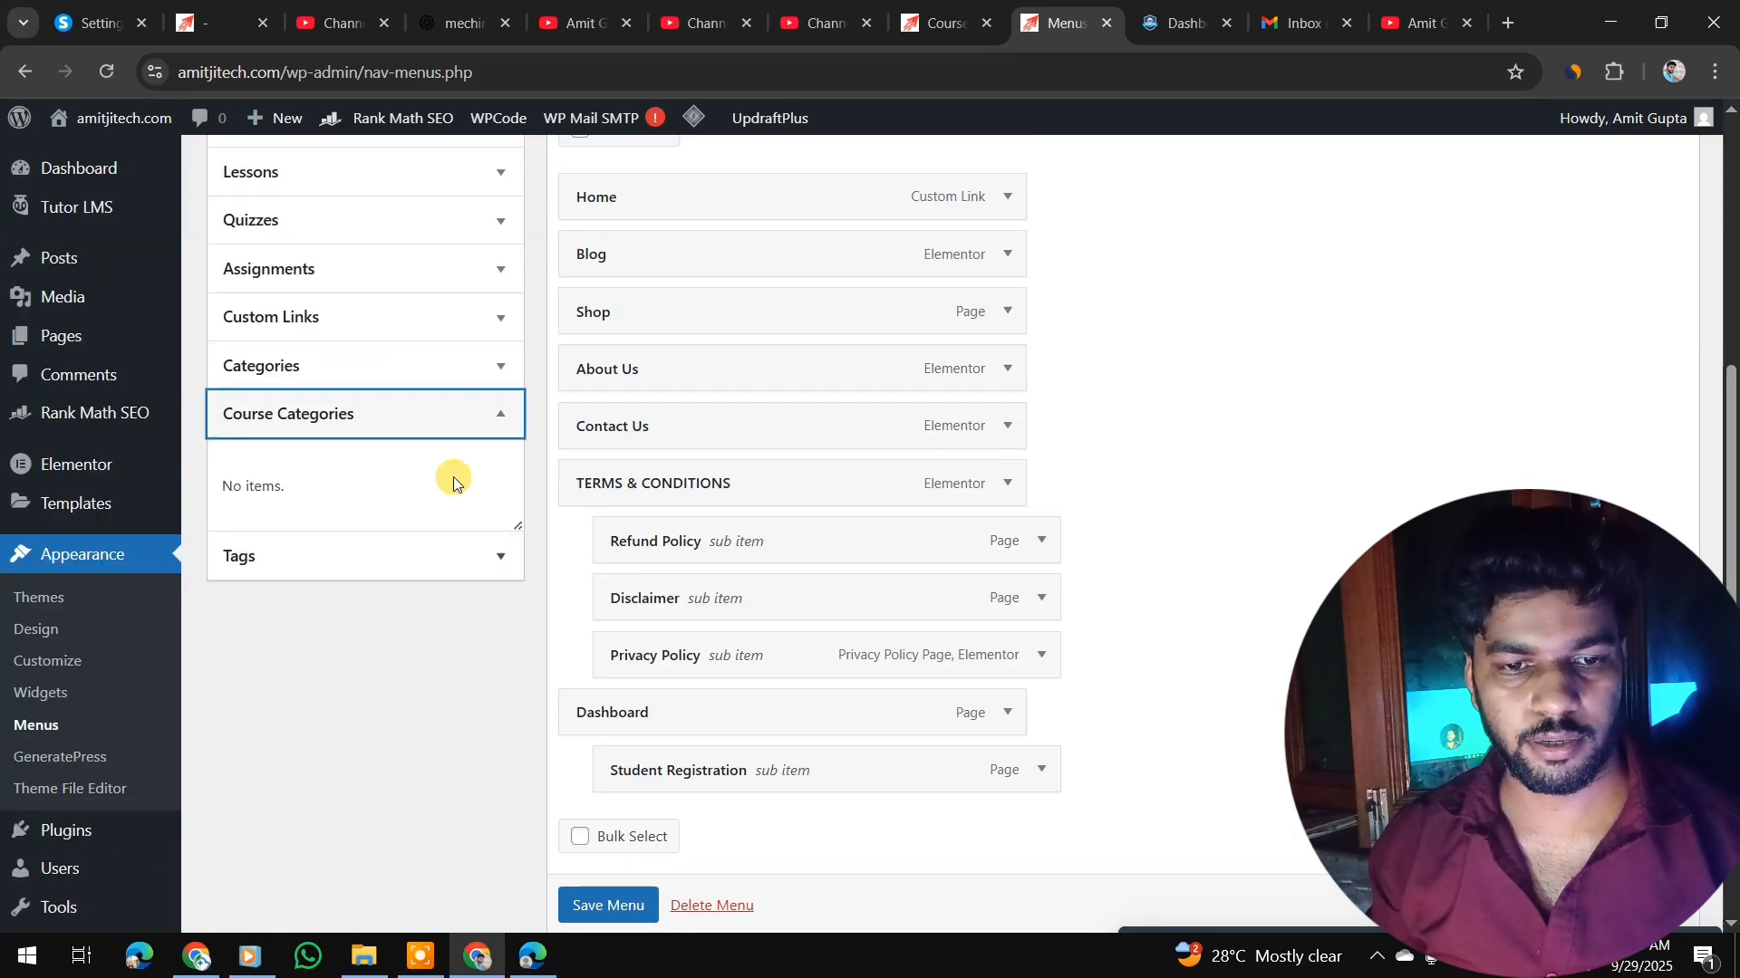
{"action": "left_click", "coordinate": [487, 322]}
{"action": "scroll", "coordinate": [489, 362], "scroll_direction": "up", "scroll_amount": 1}
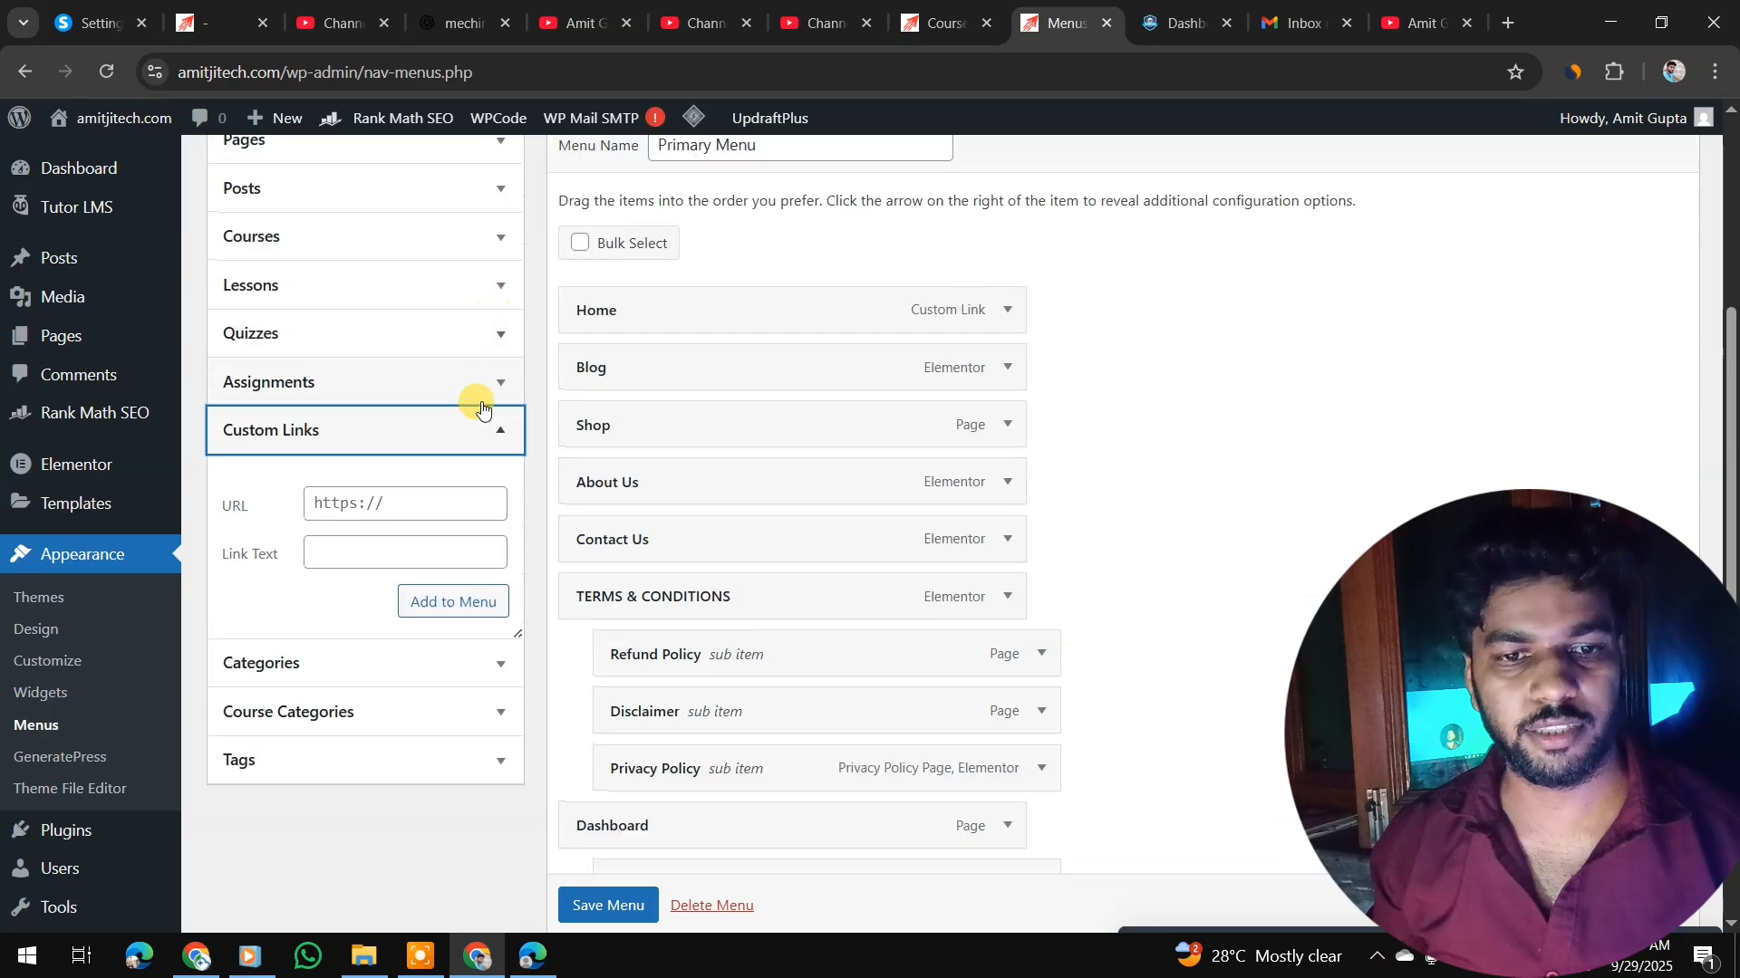
{"action": "left_click", "coordinate": [497, 377]}
{"action": "left_click", "coordinate": [498, 338]}
{"action": "left_click", "coordinate": [496, 287]}
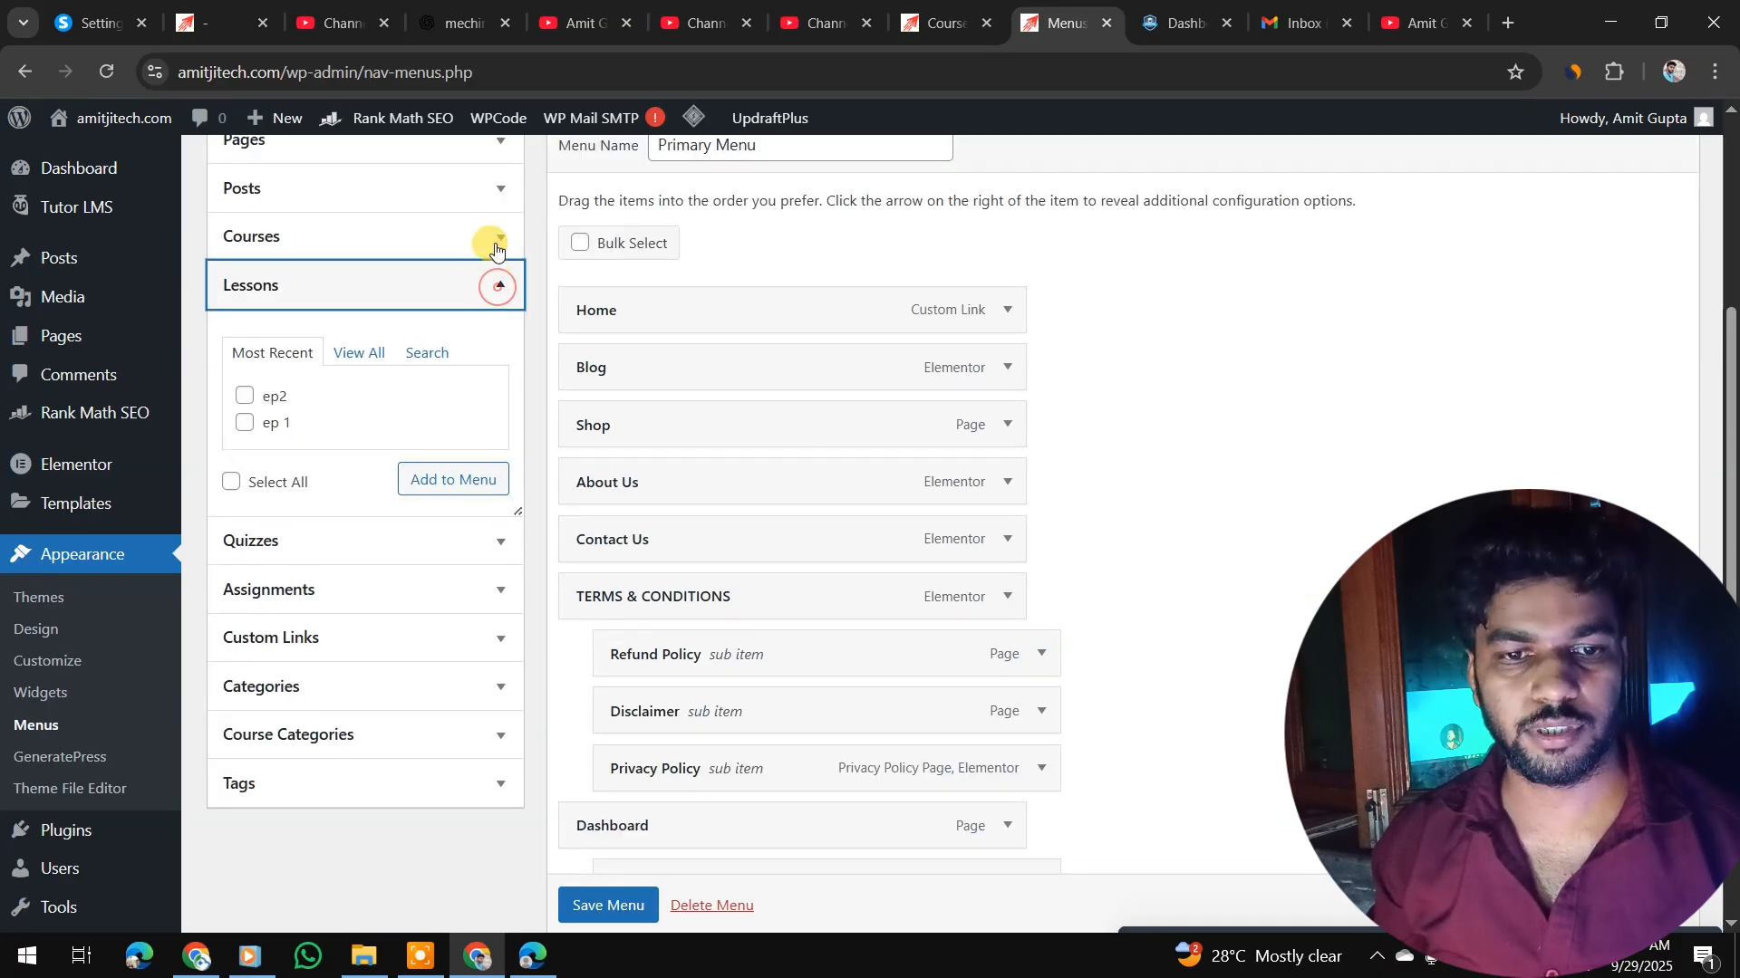
{"action": "left_click", "coordinate": [495, 235]}
{"action": "scroll", "coordinate": [490, 318], "scroll_direction": "up", "scroll_amount": 2}
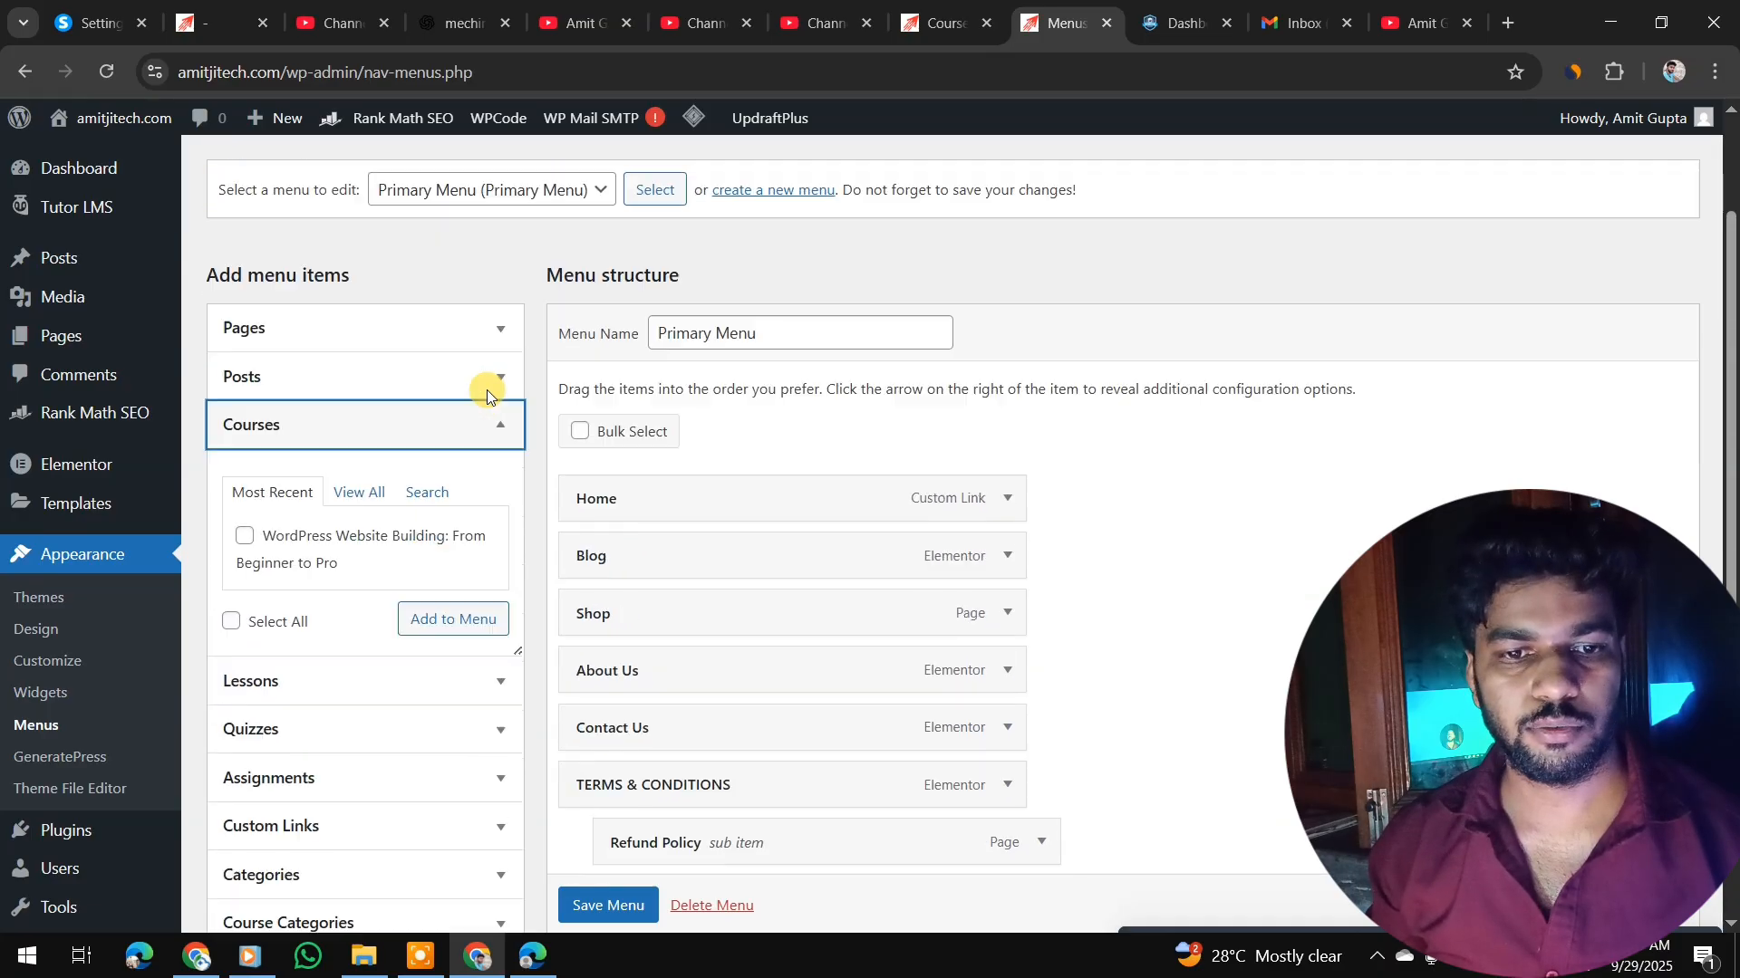
{"action": "scroll", "coordinate": [666, 553], "scroll_direction": "down", "scroll_amount": 1}
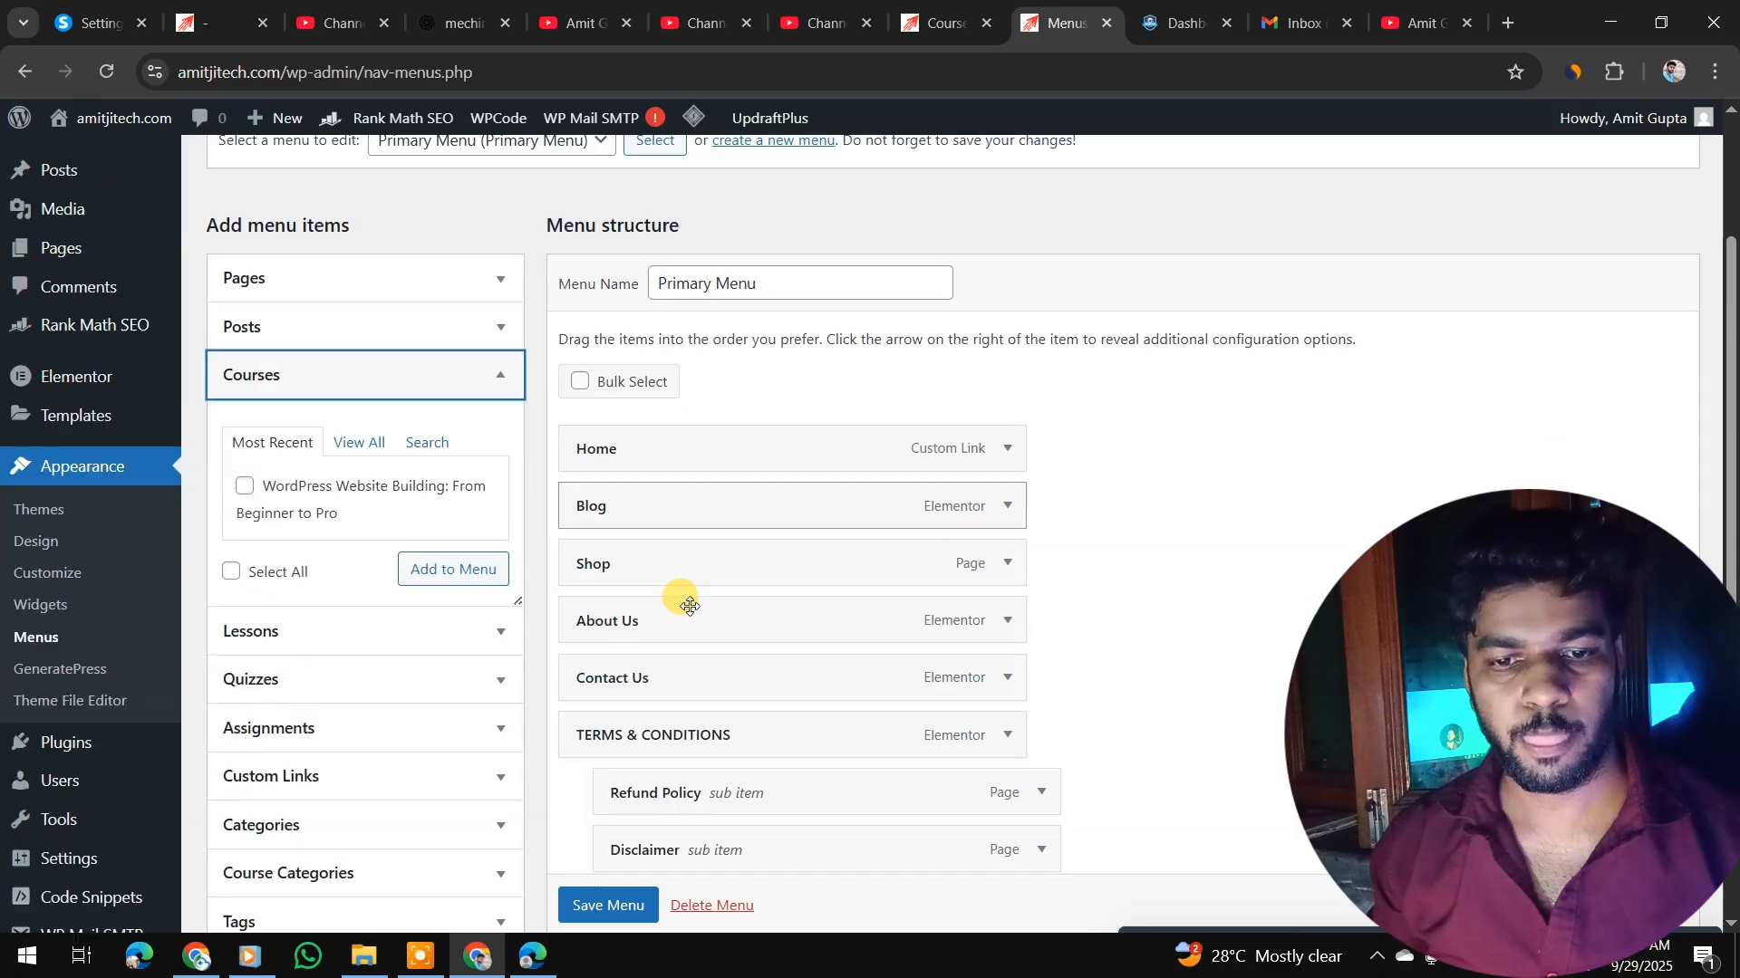
- Save the Primary Menu and review its structure from Home down to the nested Student Registration item
{"action": "scroll", "coordinate": [544, 543], "scroll_direction": "up", "scroll_amount": 2}
{"action": "left_click", "coordinate": [580, 905]}
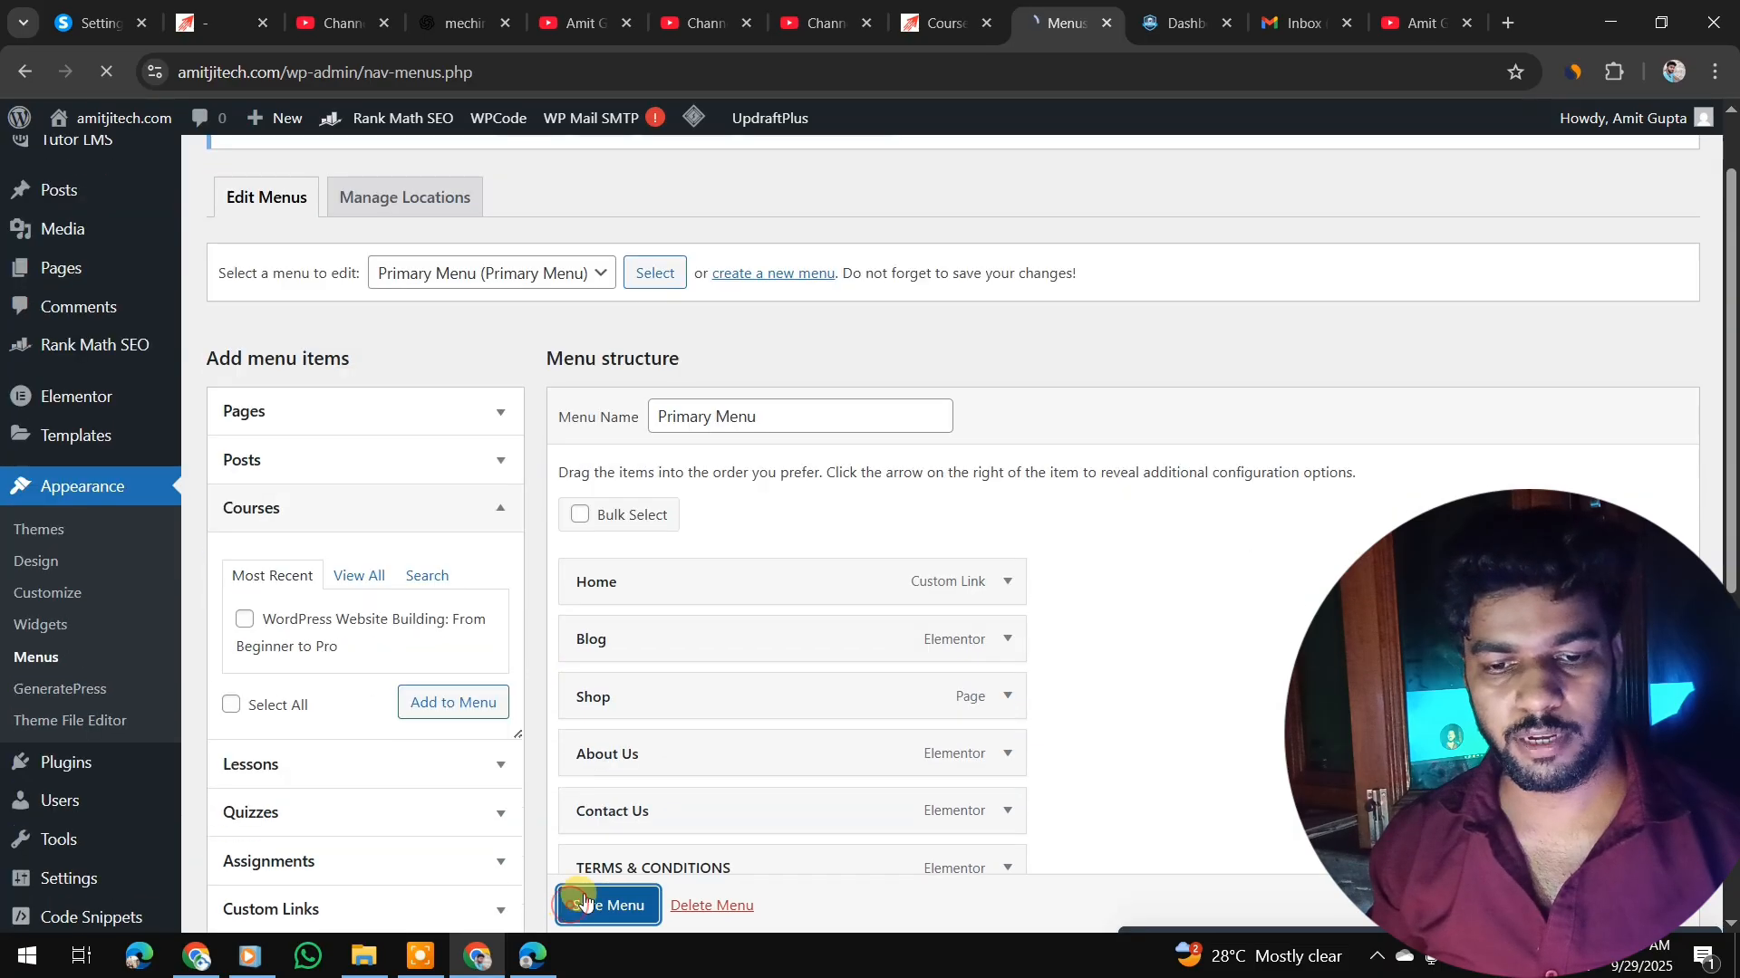
{"action": "scroll", "coordinate": [807, 609], "scroll_direction": "down", "scroll_amount": 3}
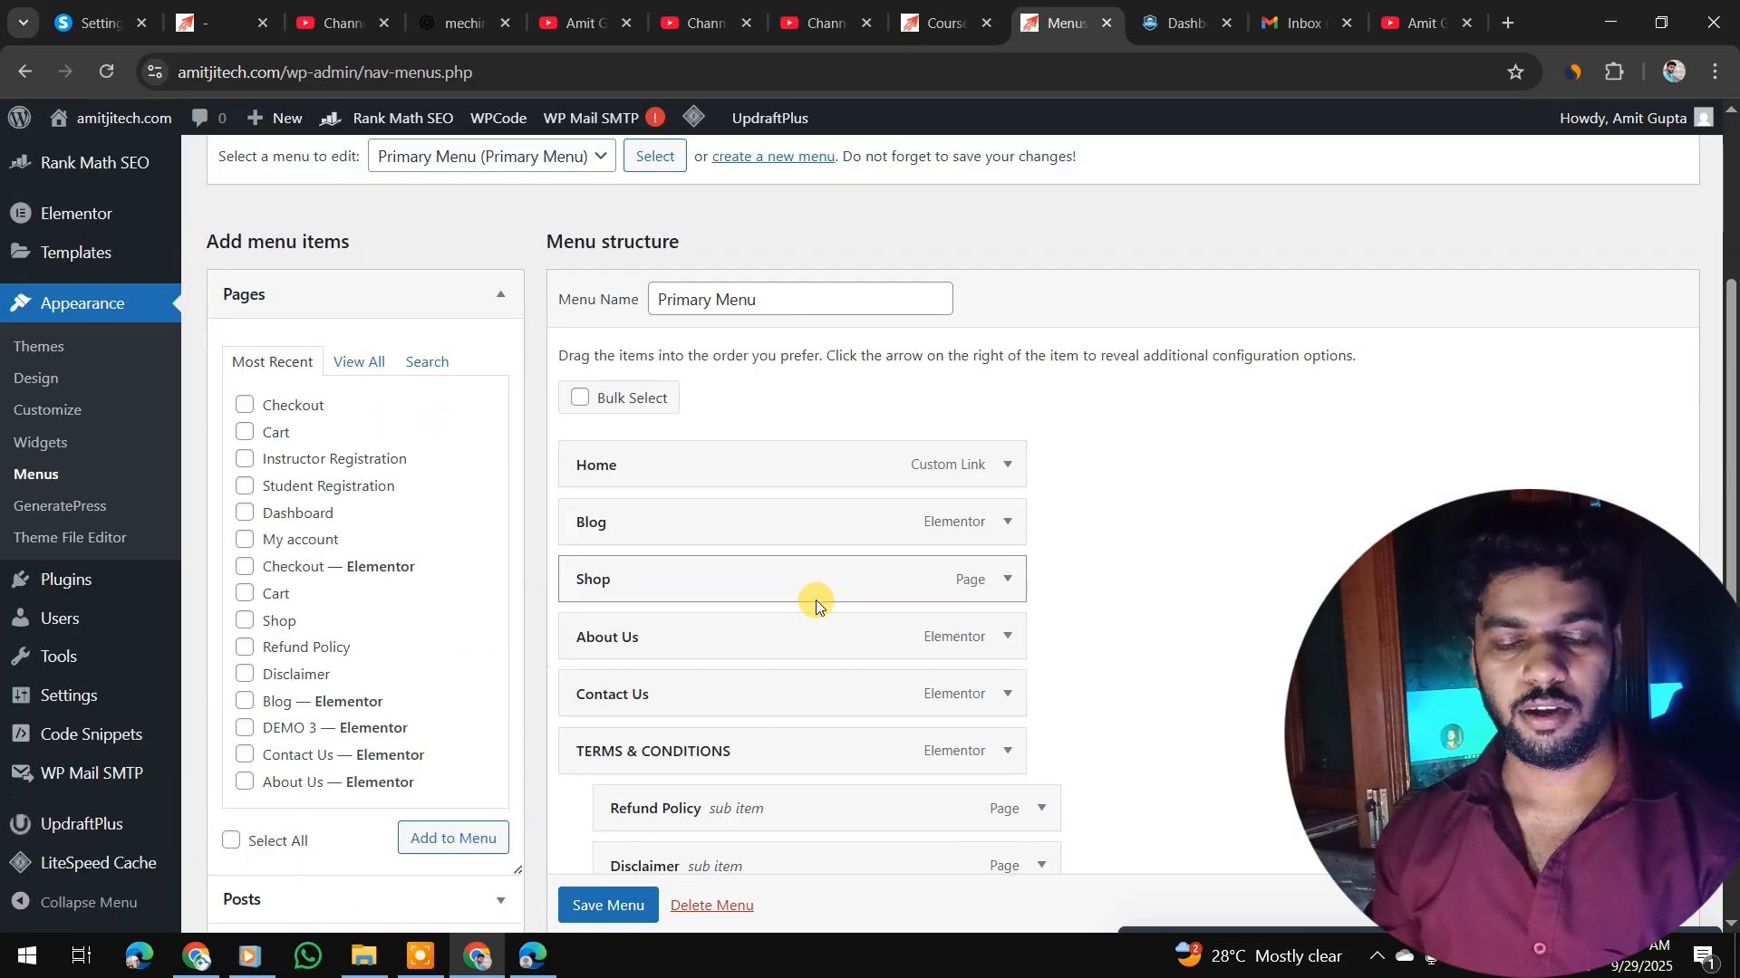
{"action": "scroll", "coordinate": [803, 569], "scroll_direction": "down", "scroll_amount": 5}
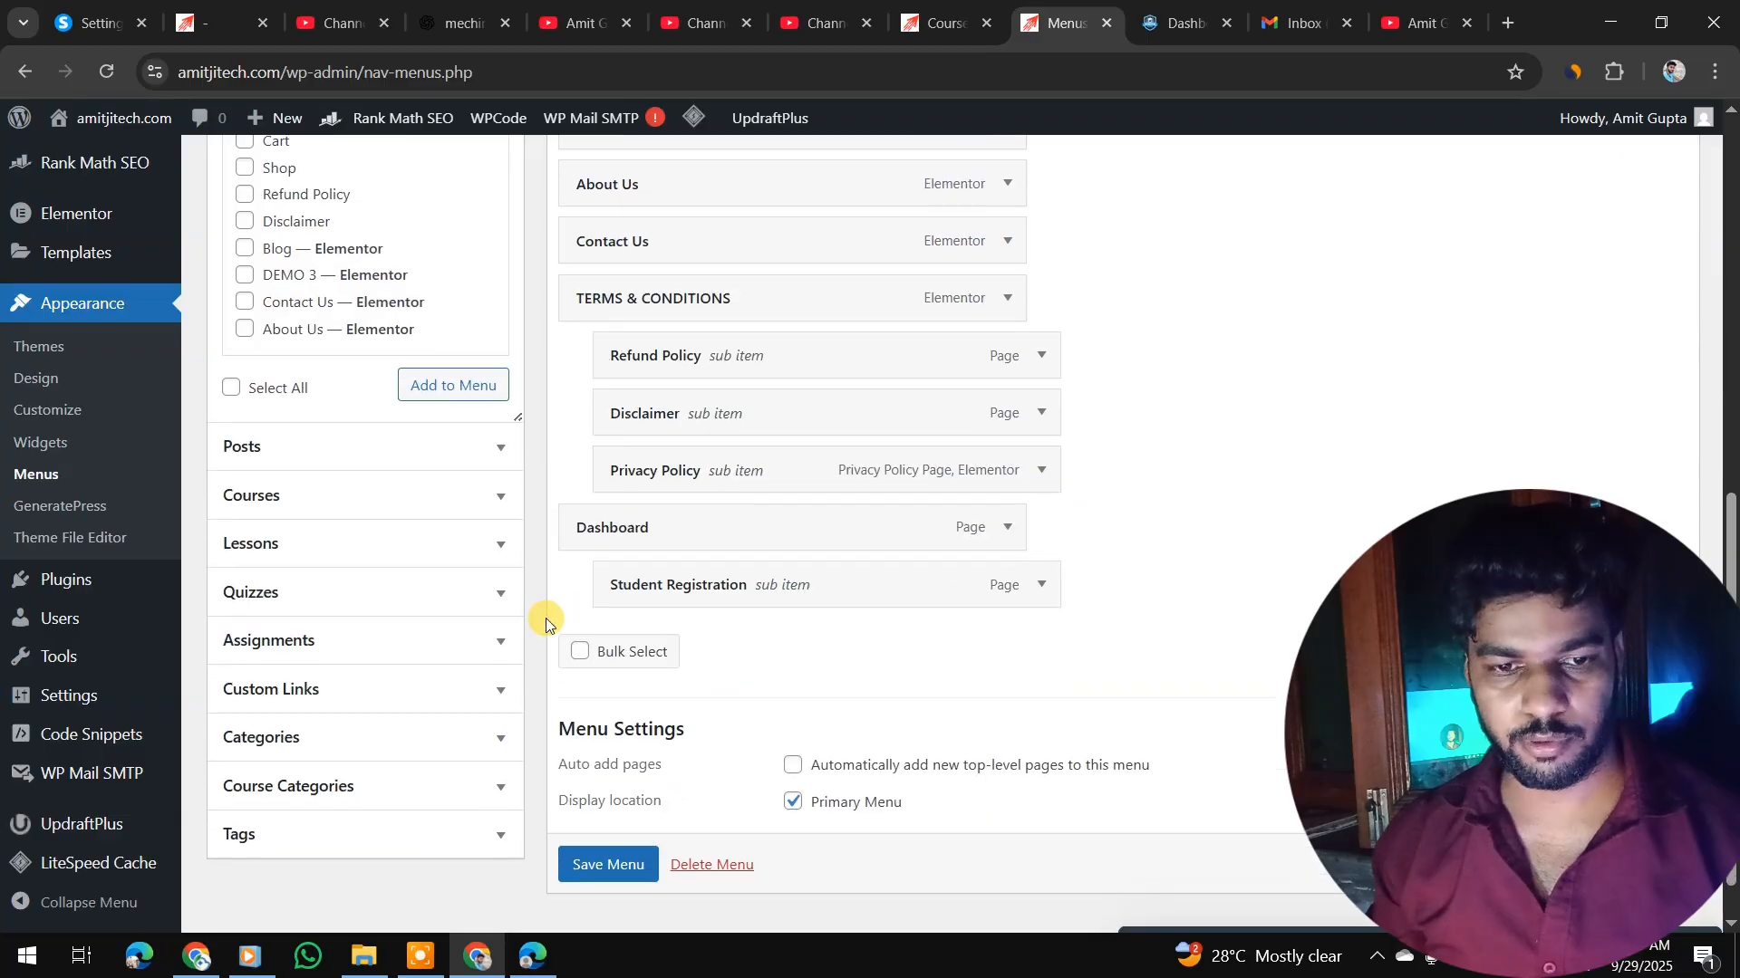
{"action": "scroll", "coordinate": [806, 726], "scroll_direction": "up", "scroll_amount": 6}
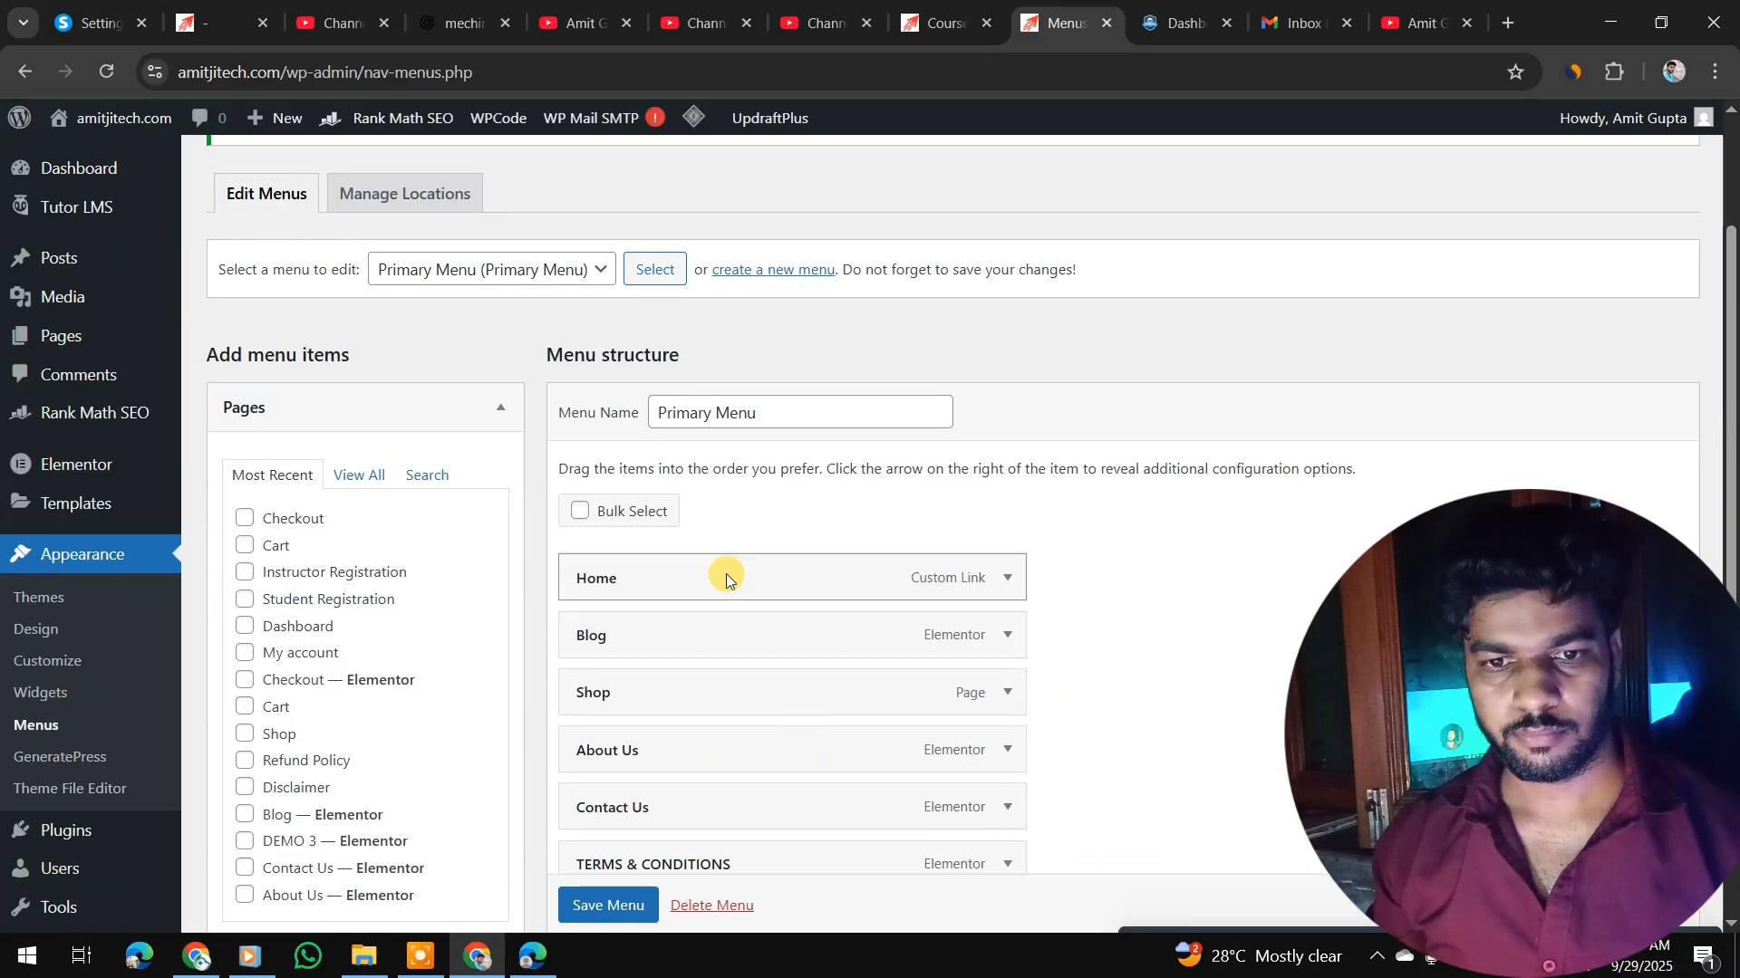
{"action": "scroll", "coordinate": [688, 516], "scroll_direction": "down", "scroll_amount": 5}
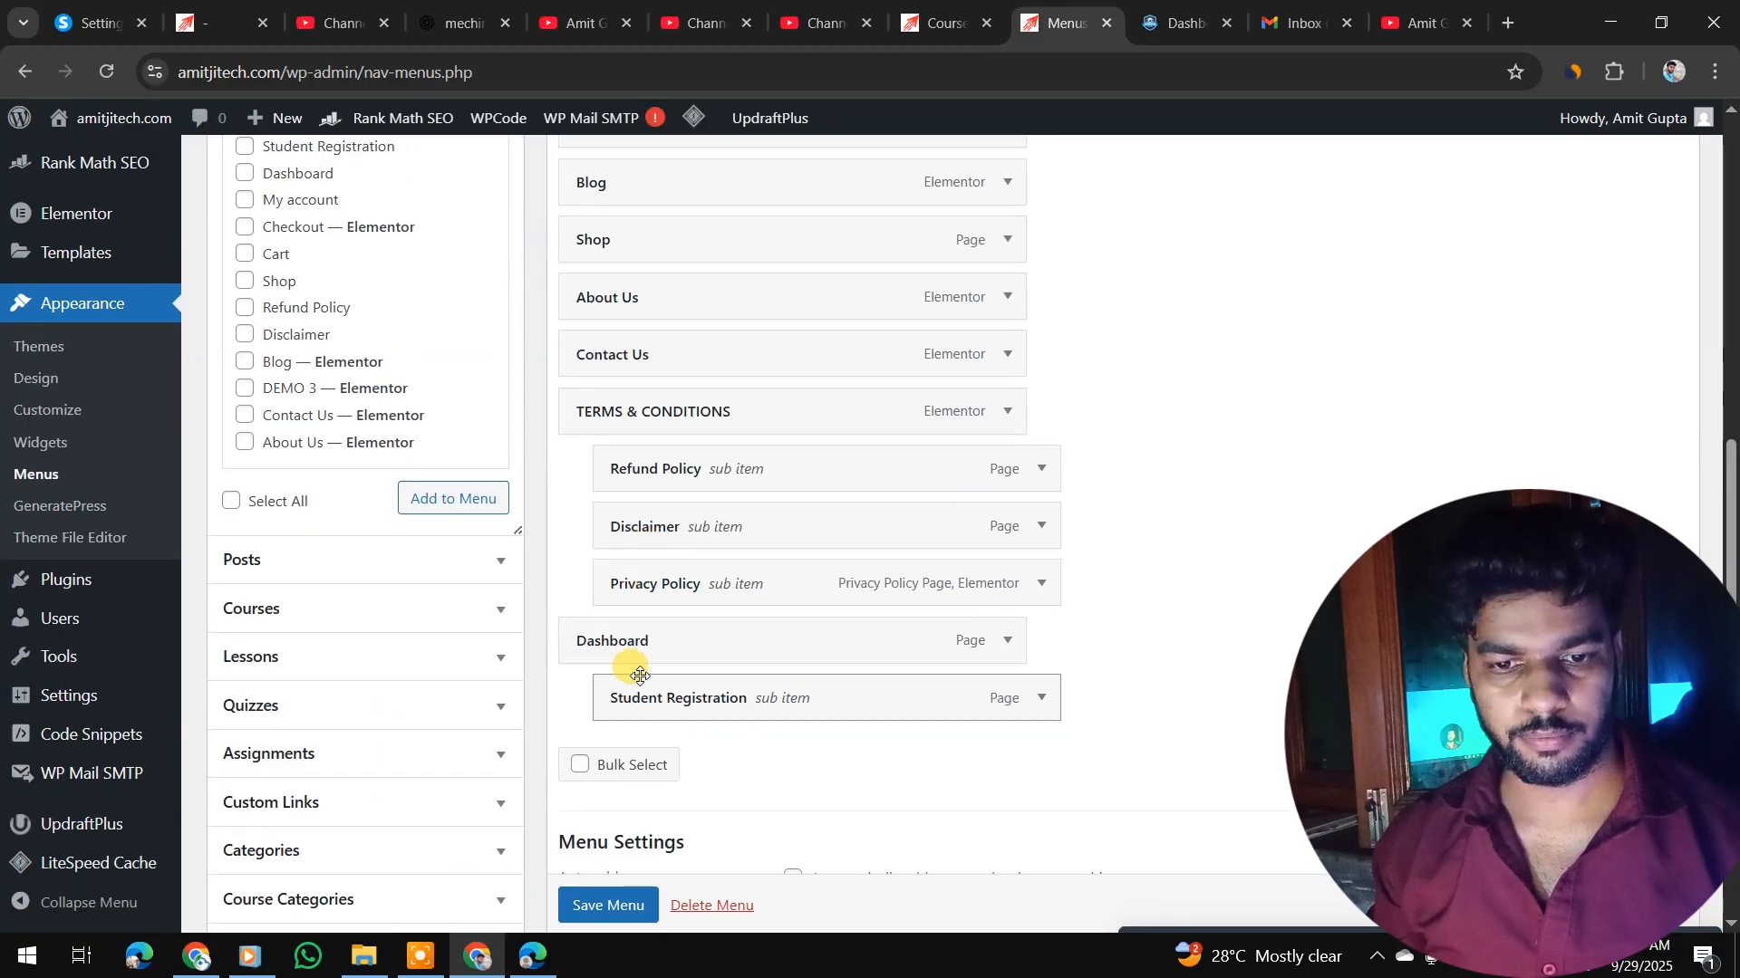
- Examine the full list of posts and the courses that can be added as menu items, and review the menu structure again
{"action": "left_click", "coordinate": [446, 567]}
{"action": "scroll", "coordinate": [381, 453], "scroll_direction": "up", "scroll_amount": 4}
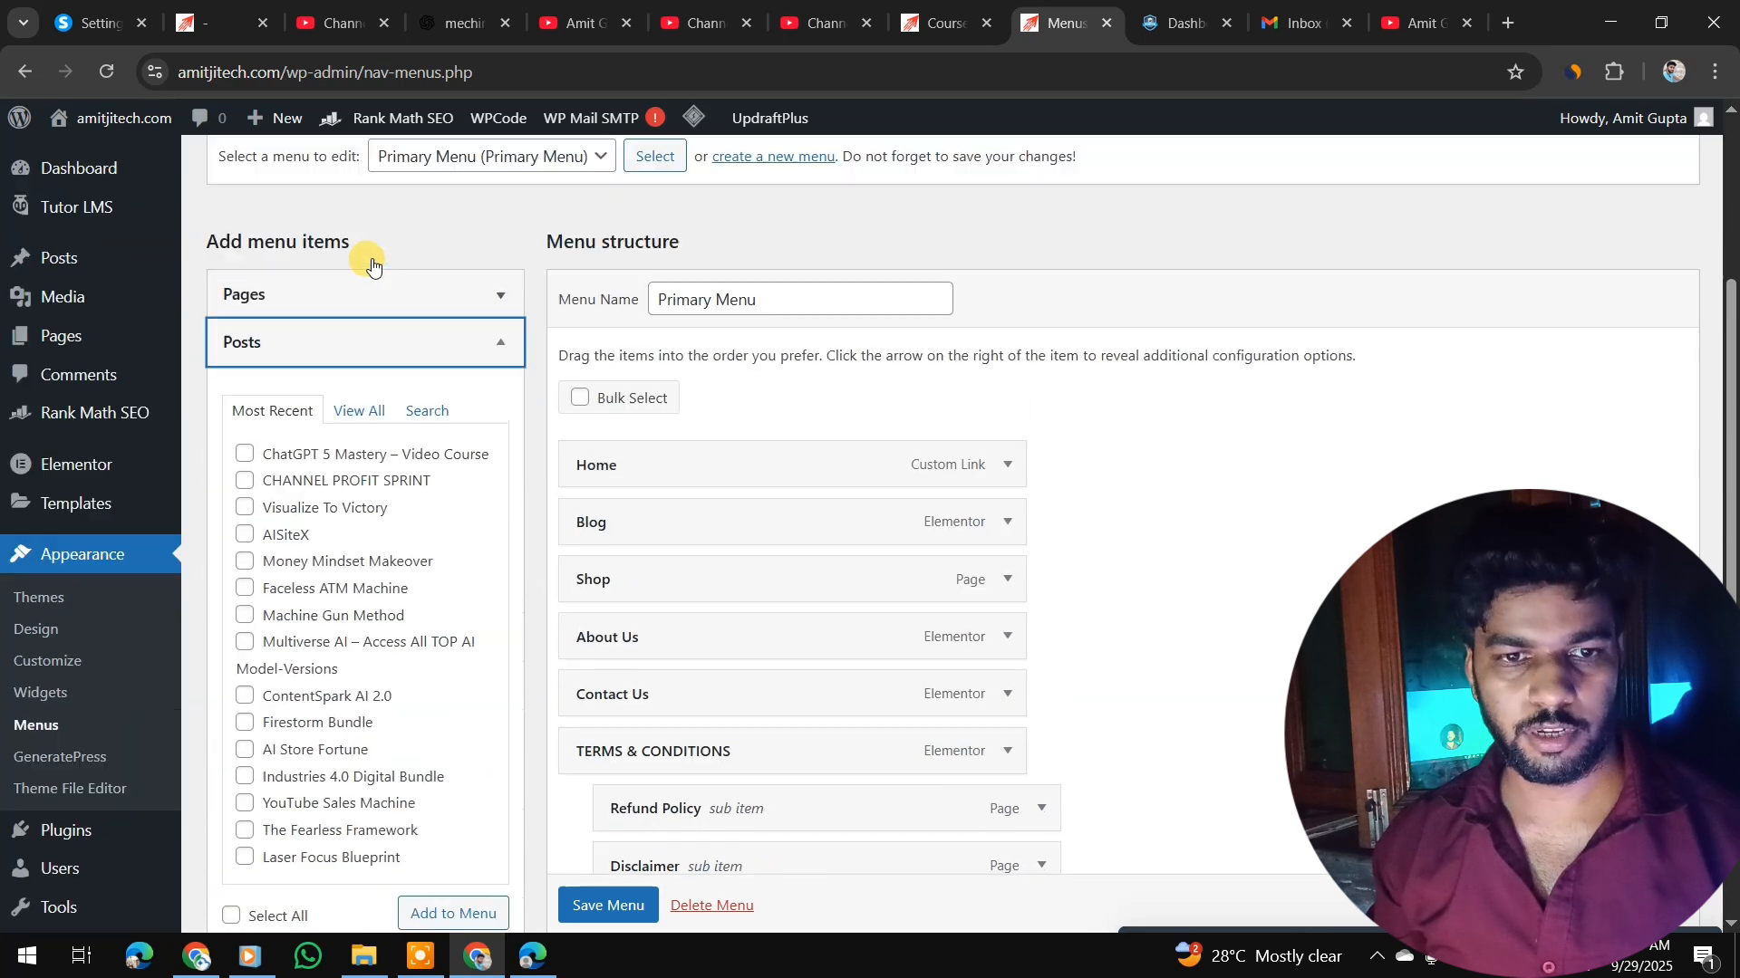
{"action": "left_click", "coordinate": [371, 412]}
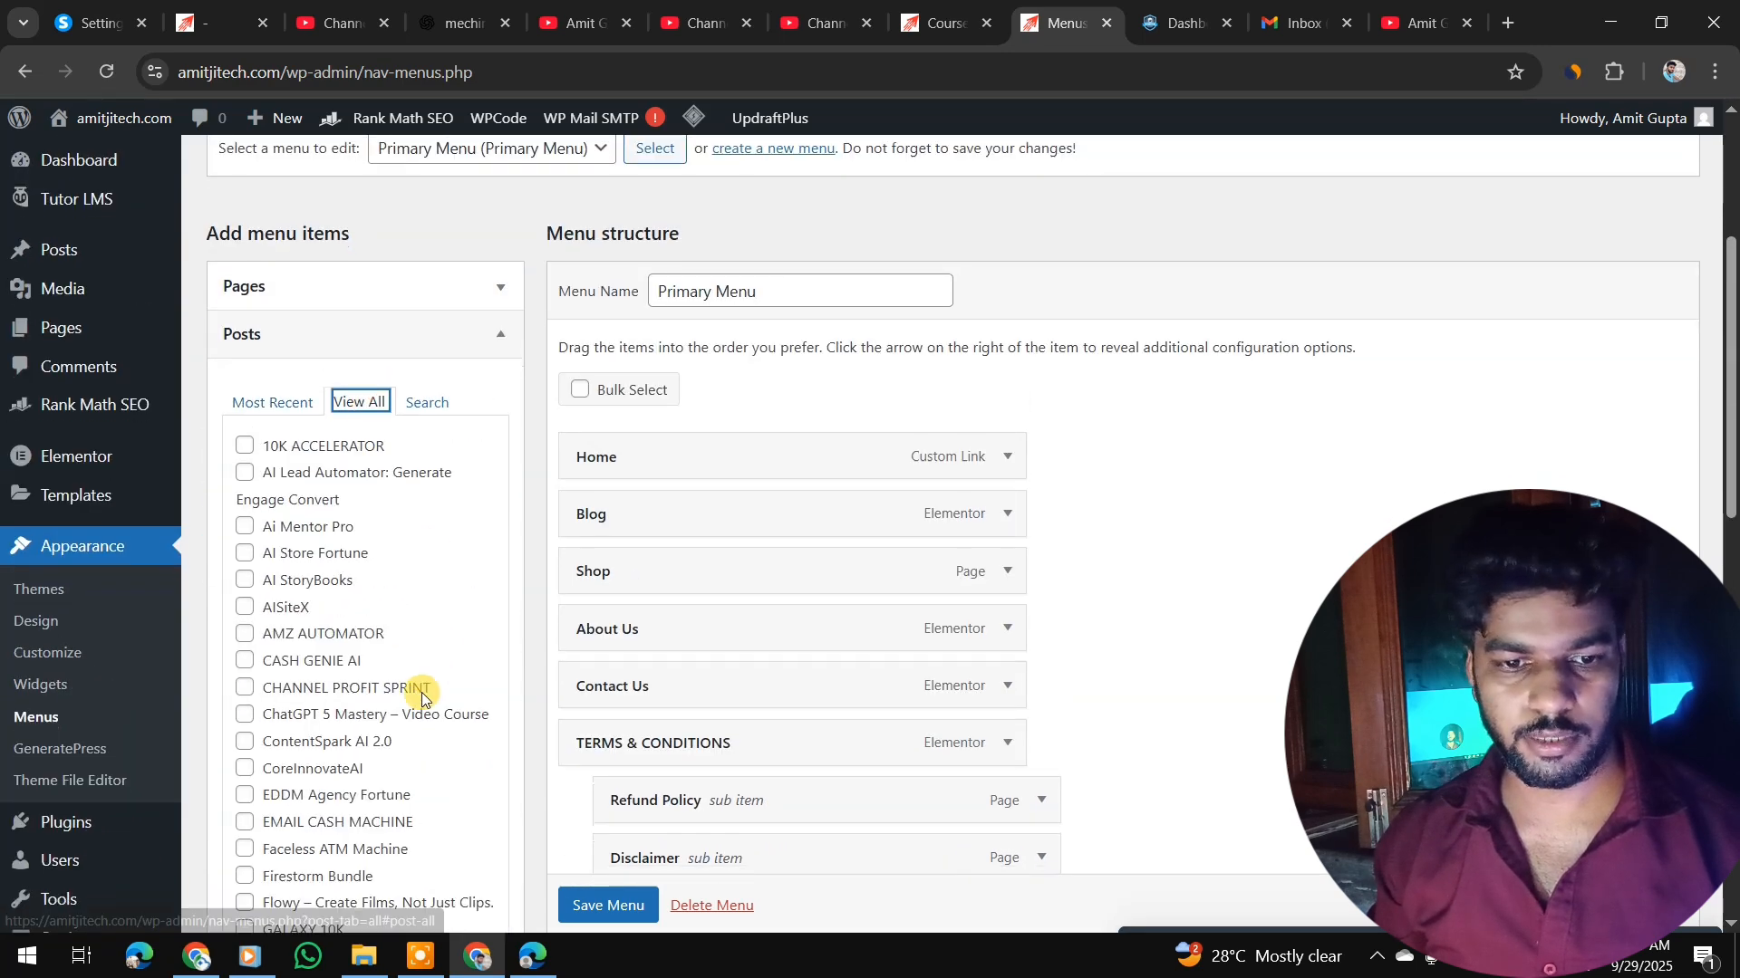
{"action": "scroll", "coordinate": [422, 692], "scroll_direction": "down", "scroll_amount": 10}
{"action": "scroll", "coordinate": [421, 692], "scroll_direction": "down", "scroll_amount": 4}
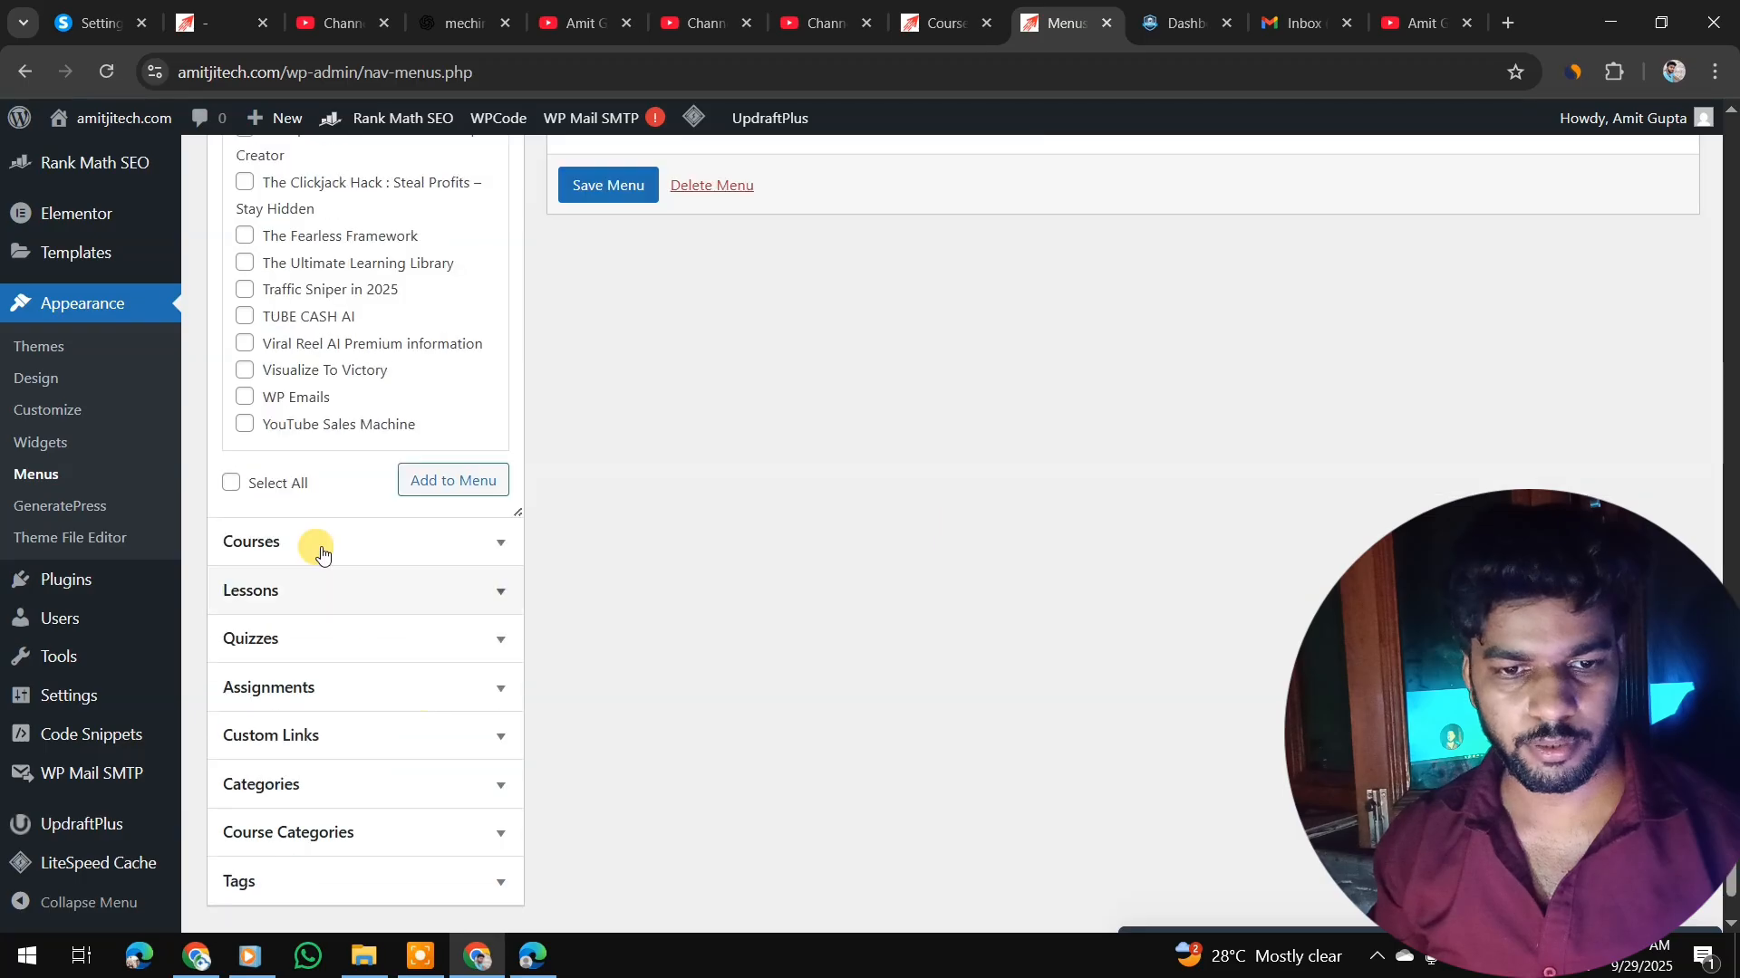
{"action": "left_click", "coordinate": [469, 538]}
{"action": "scroll", "coordinate": [408, 530], "scroll_direction": "up", "scroll_amount": 3}
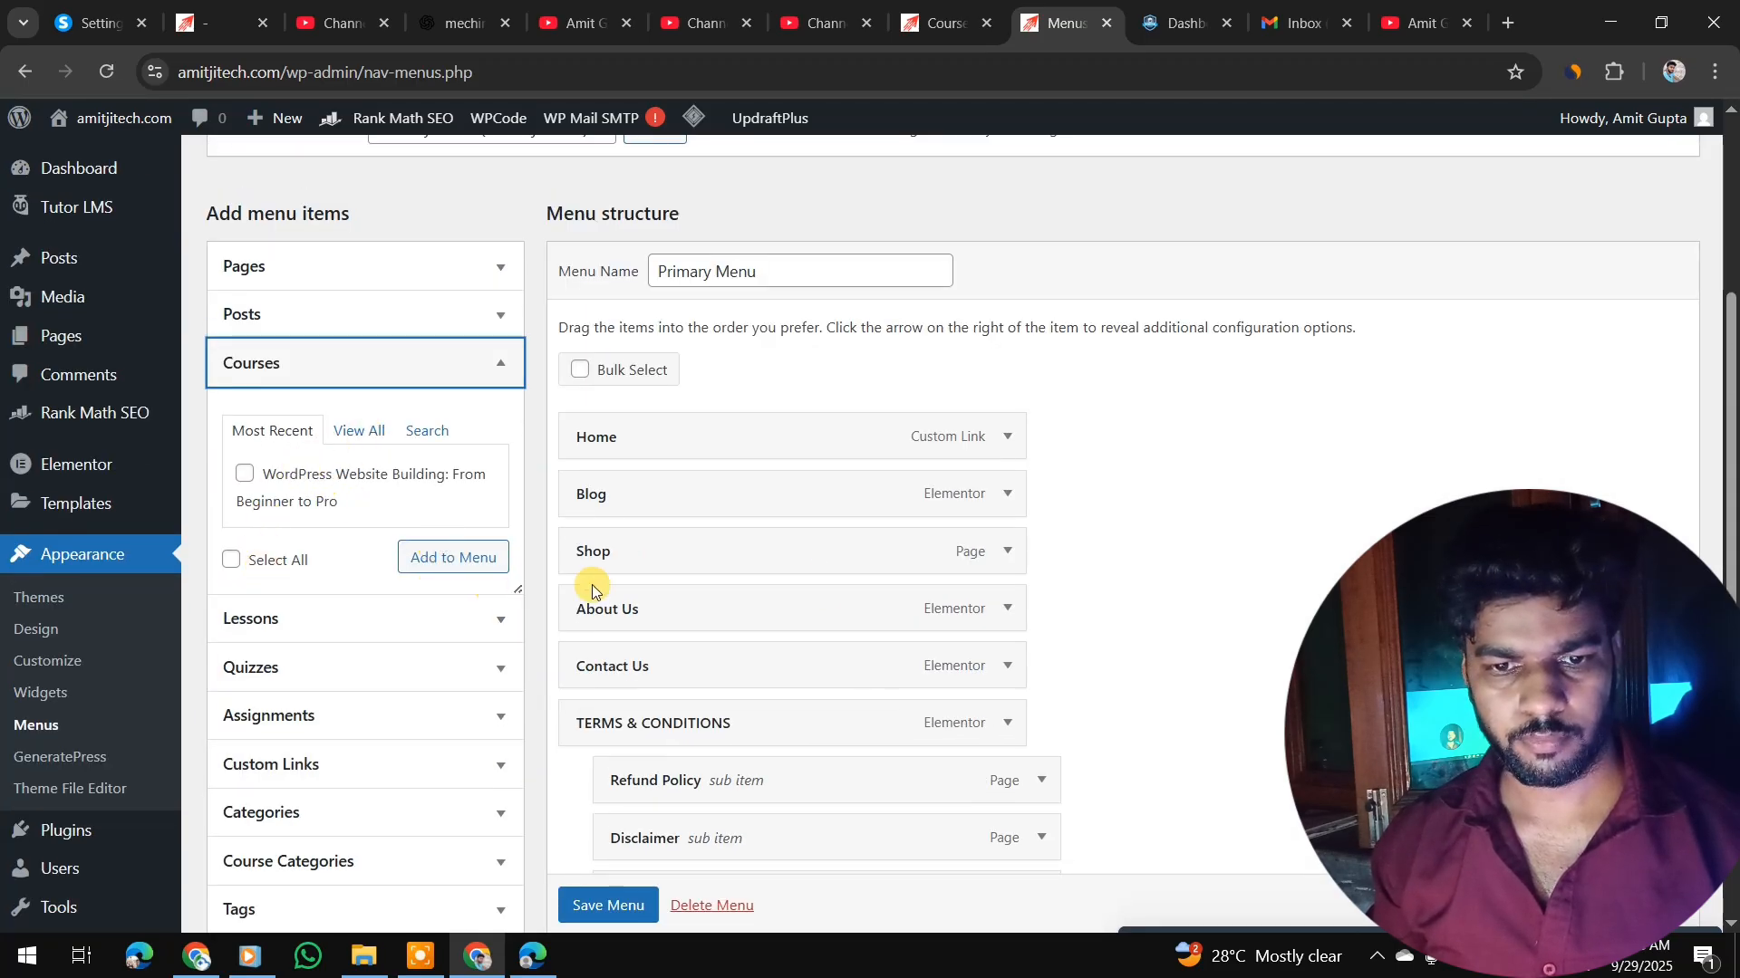
{"action": "scroll", "coordinate": [1150, 575], "scroll_direction": "down", "scroll_amount": 5}
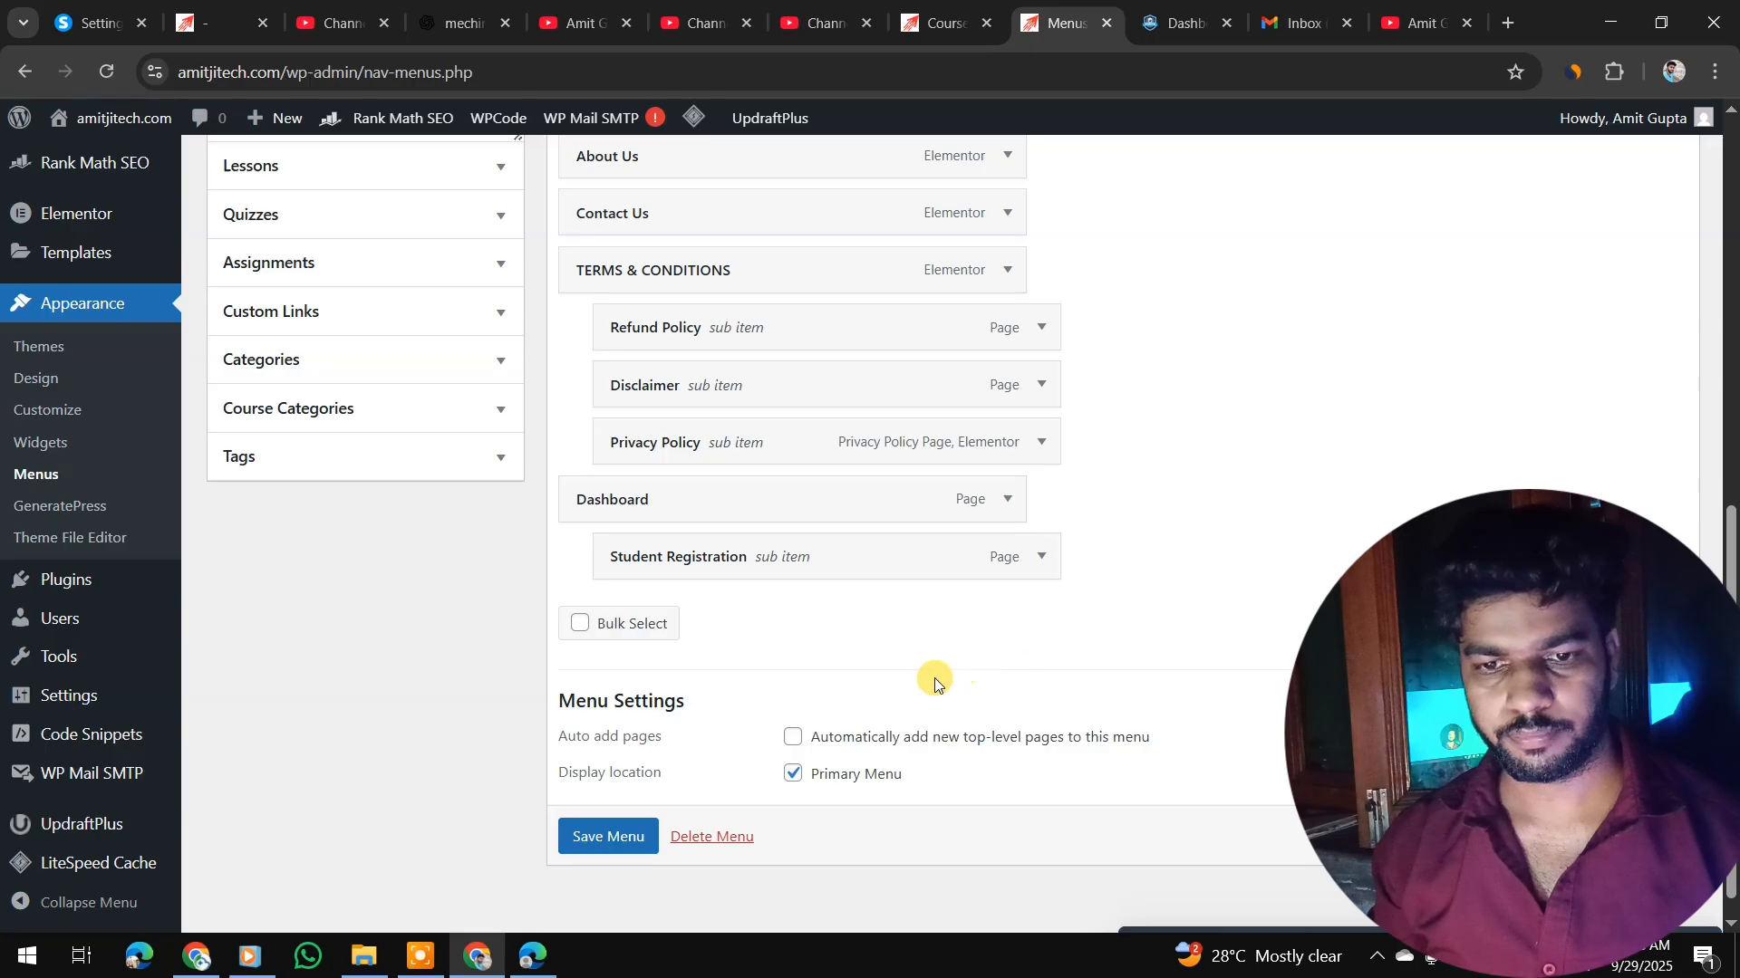
{"action": "scroll", "coordinate": [649, 531], "scroll_direction": "up", "scroll_amount": 1}
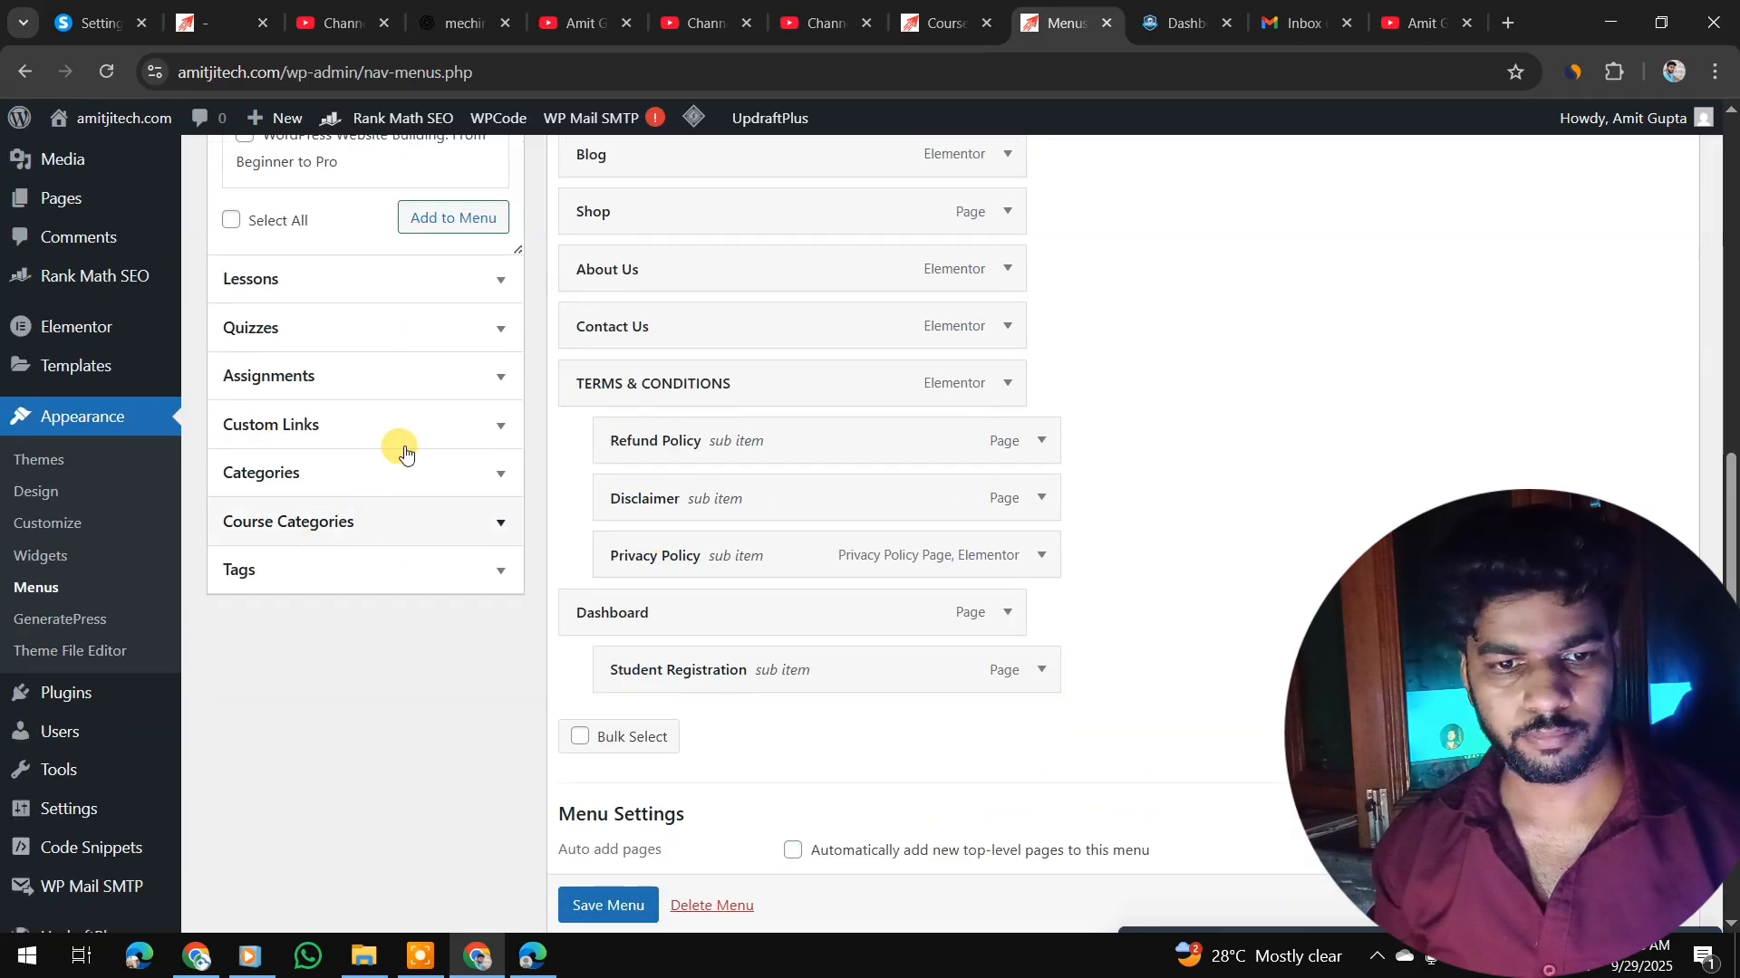
- Save the Primary Menu, open the Dashboard page from the live site's navigation and look through its contents
{"action": "left_click", "coordinate": [593, 906]}
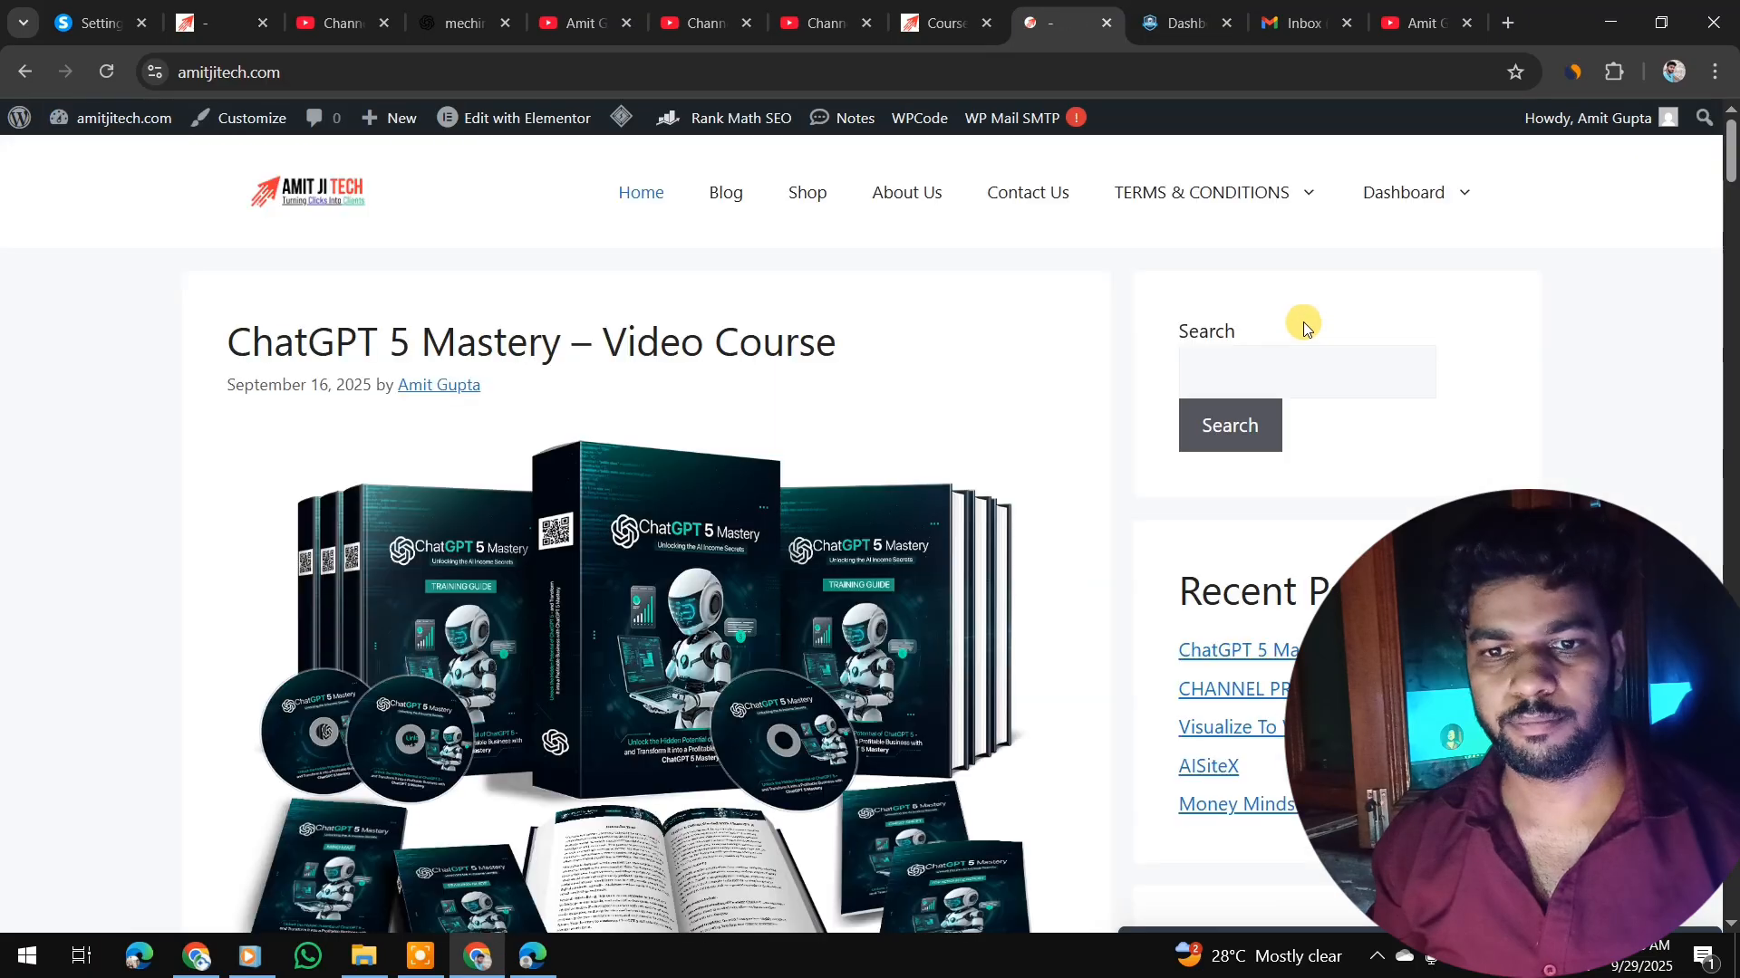
{"action": "left_click", "coordinate": [1381, 194]}
{"action": "scroll", "coordinate": [769, 534], "scroll_direction": "down", "scroll_amount": 1}
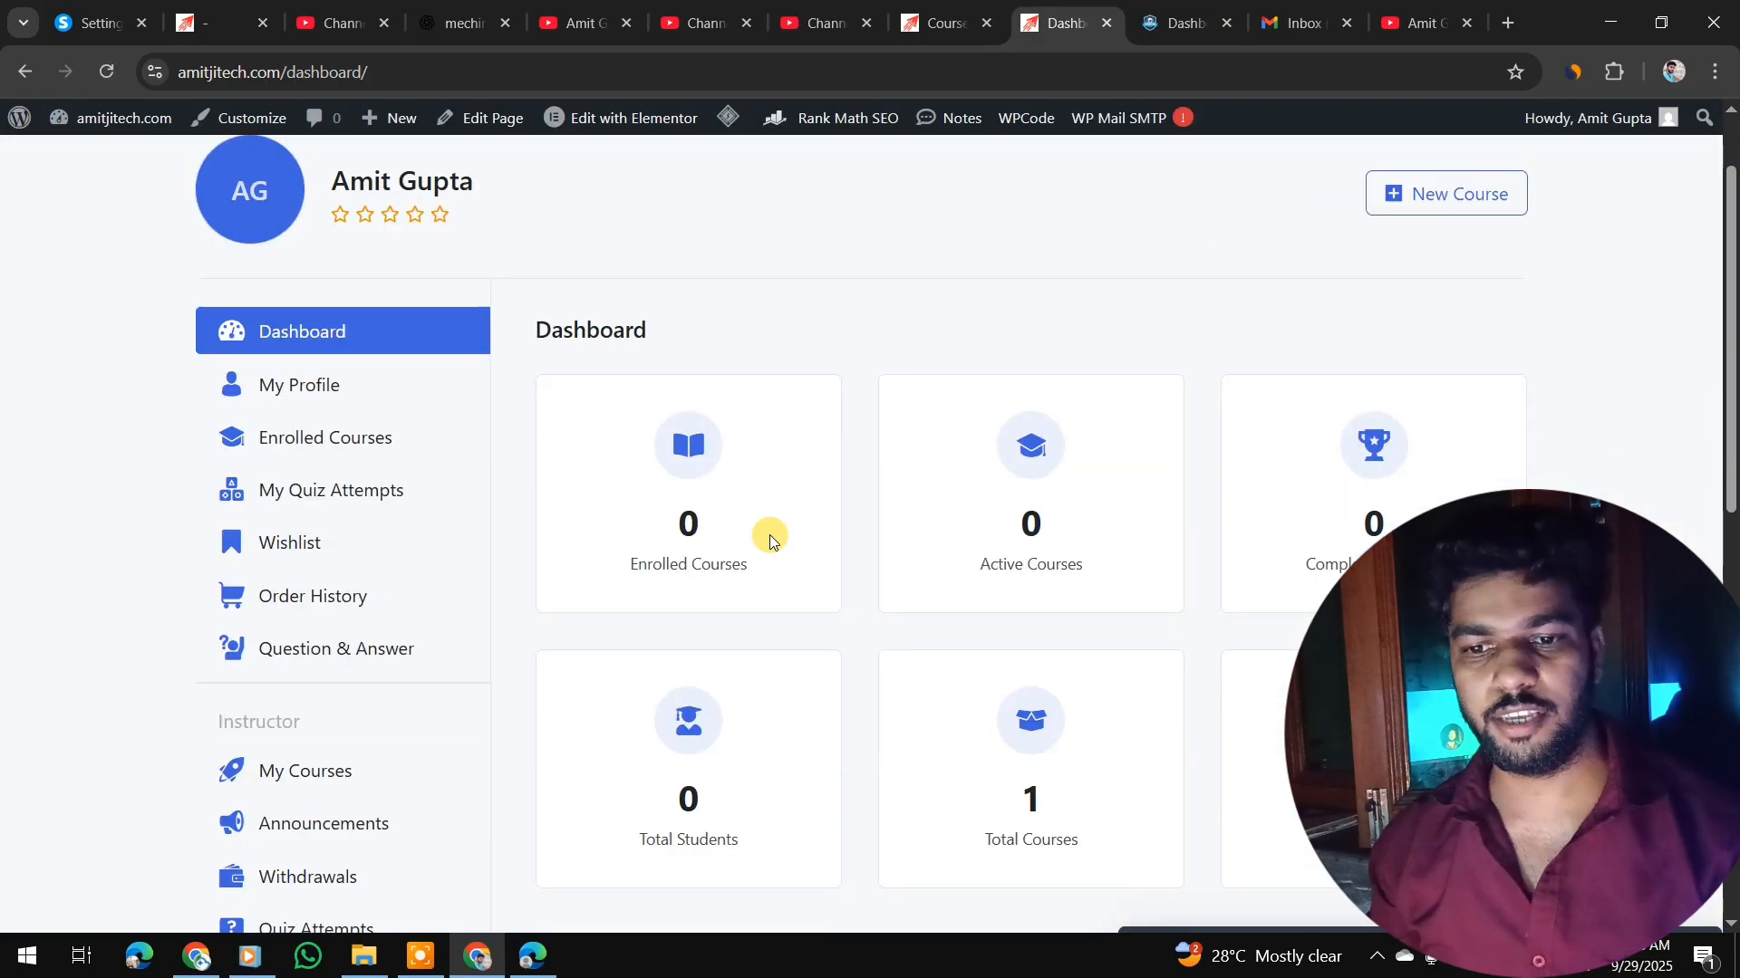
{"action": "scroll", "coordinate": [769, 537], "scroll_direction": "down", "scroll_amount": 5}
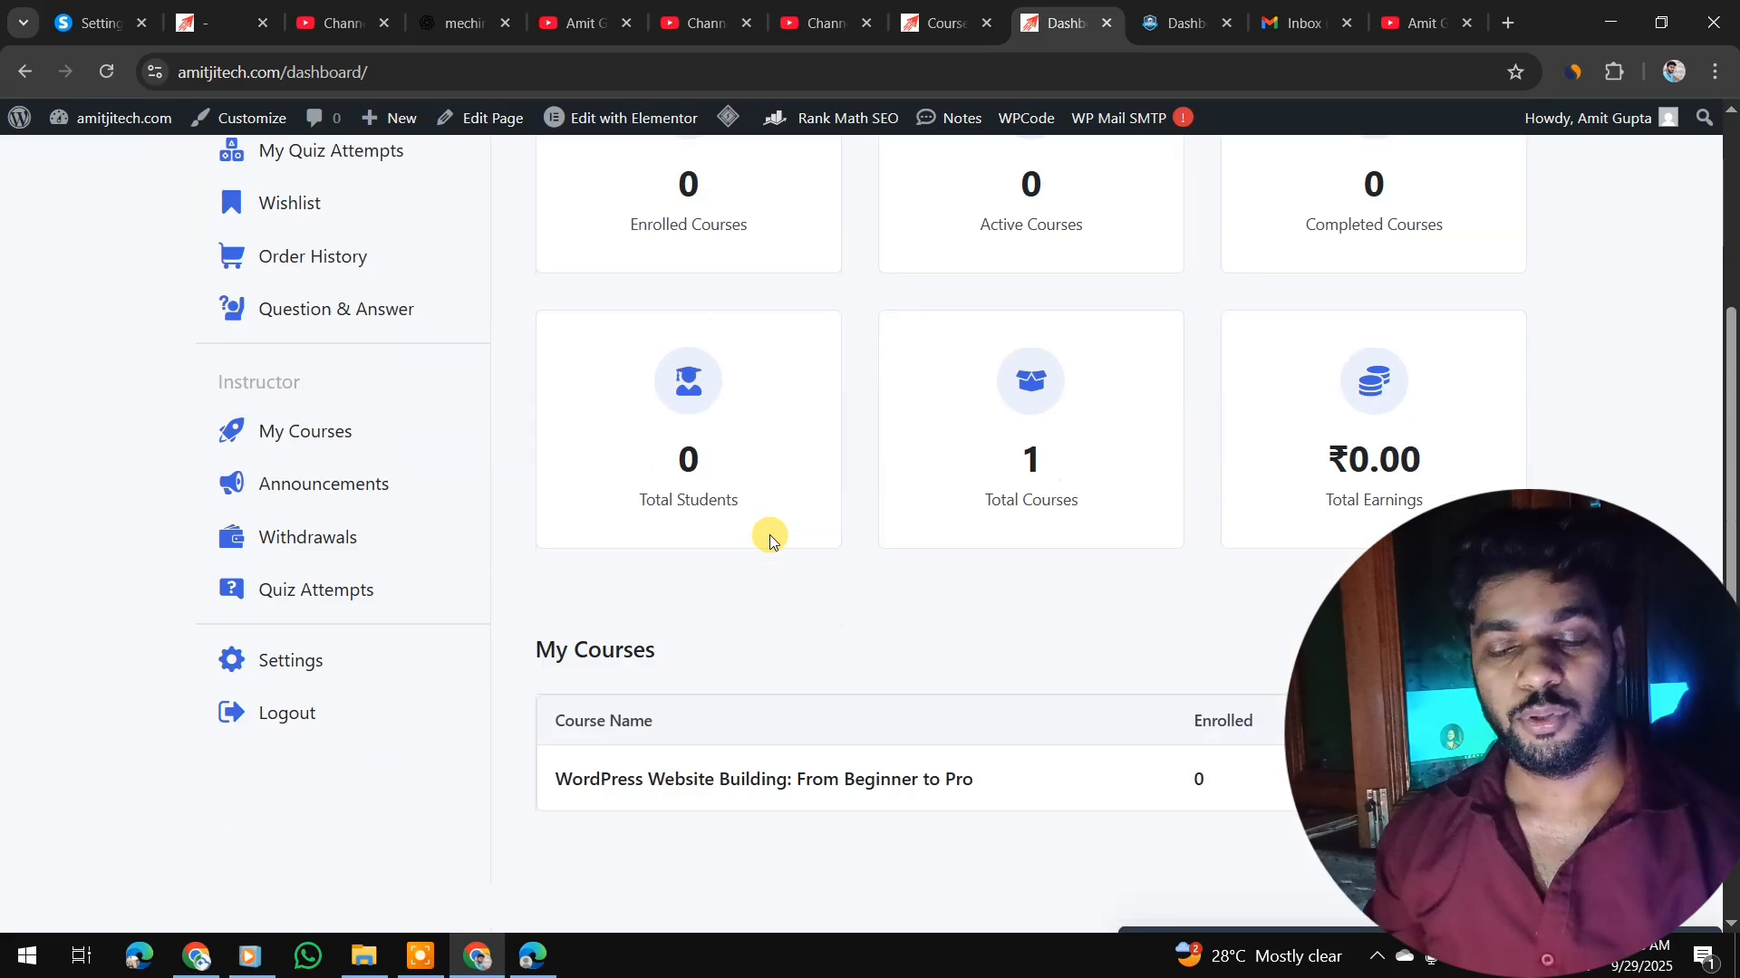
{"action": "scroll", "coordinate": [769, 537], "scroll_direction": "up", "scroll_amount": 3}
{"action": "scroll", "coordinate": [770, 535], "scroll_direction": "up", "scroll_amount": 4}
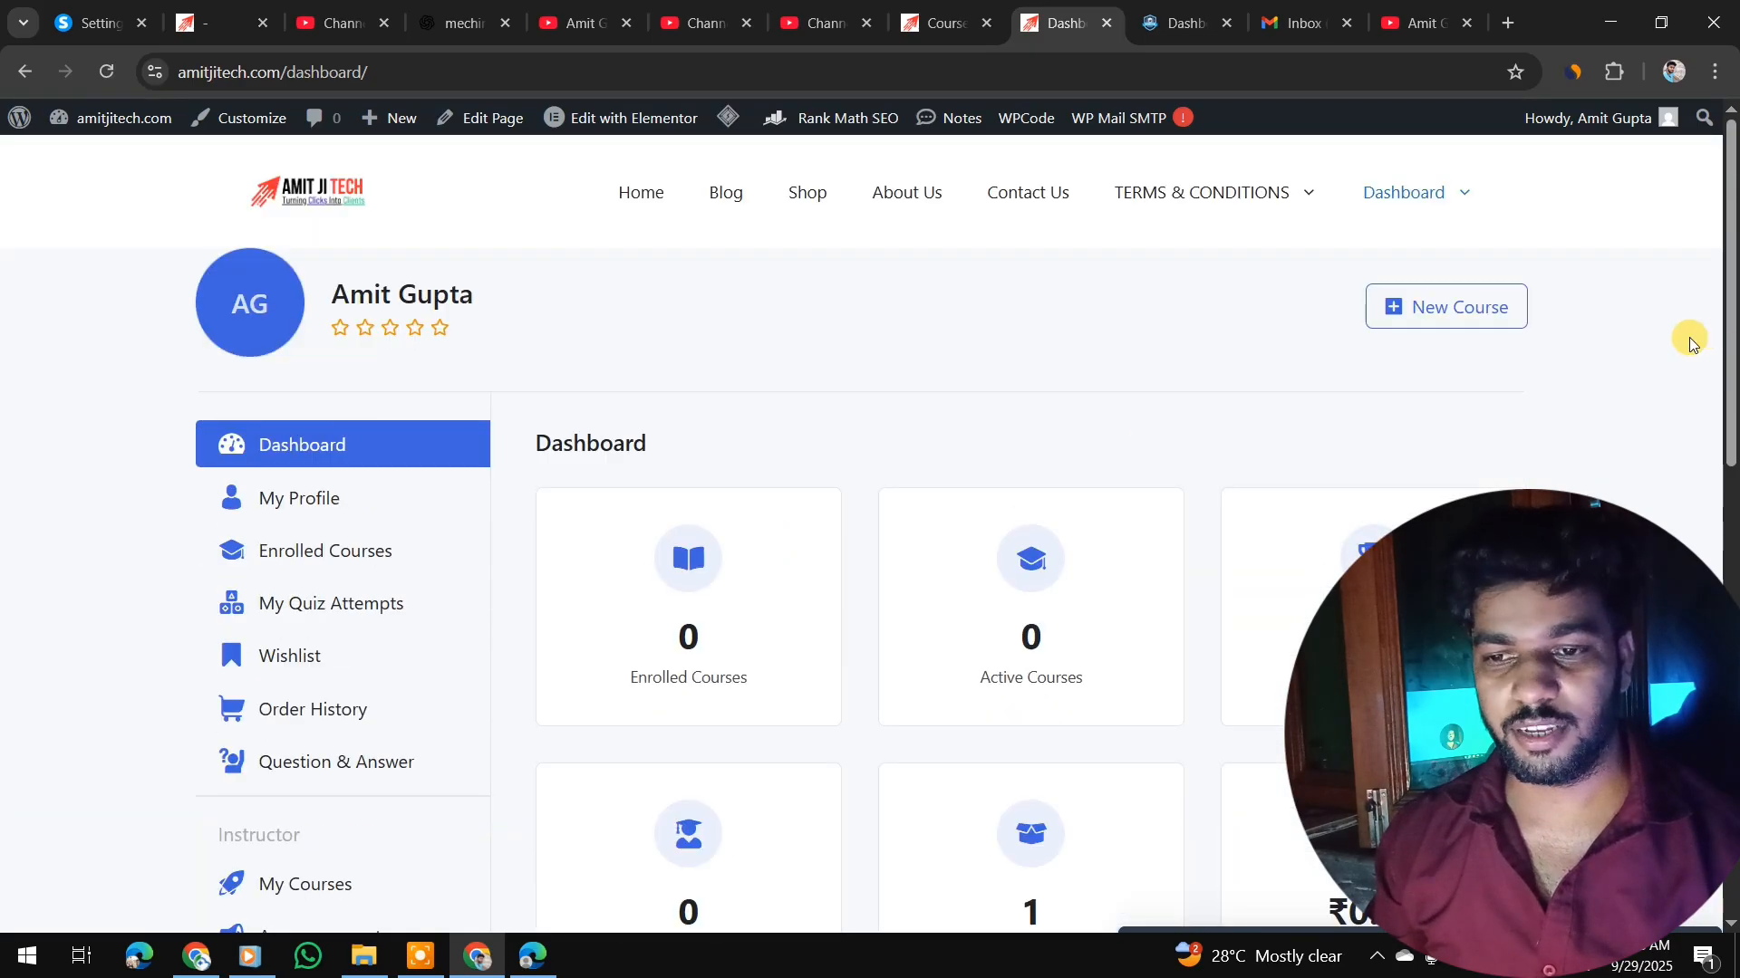
{"action": "left_click", "coordinate": [458, 64]}
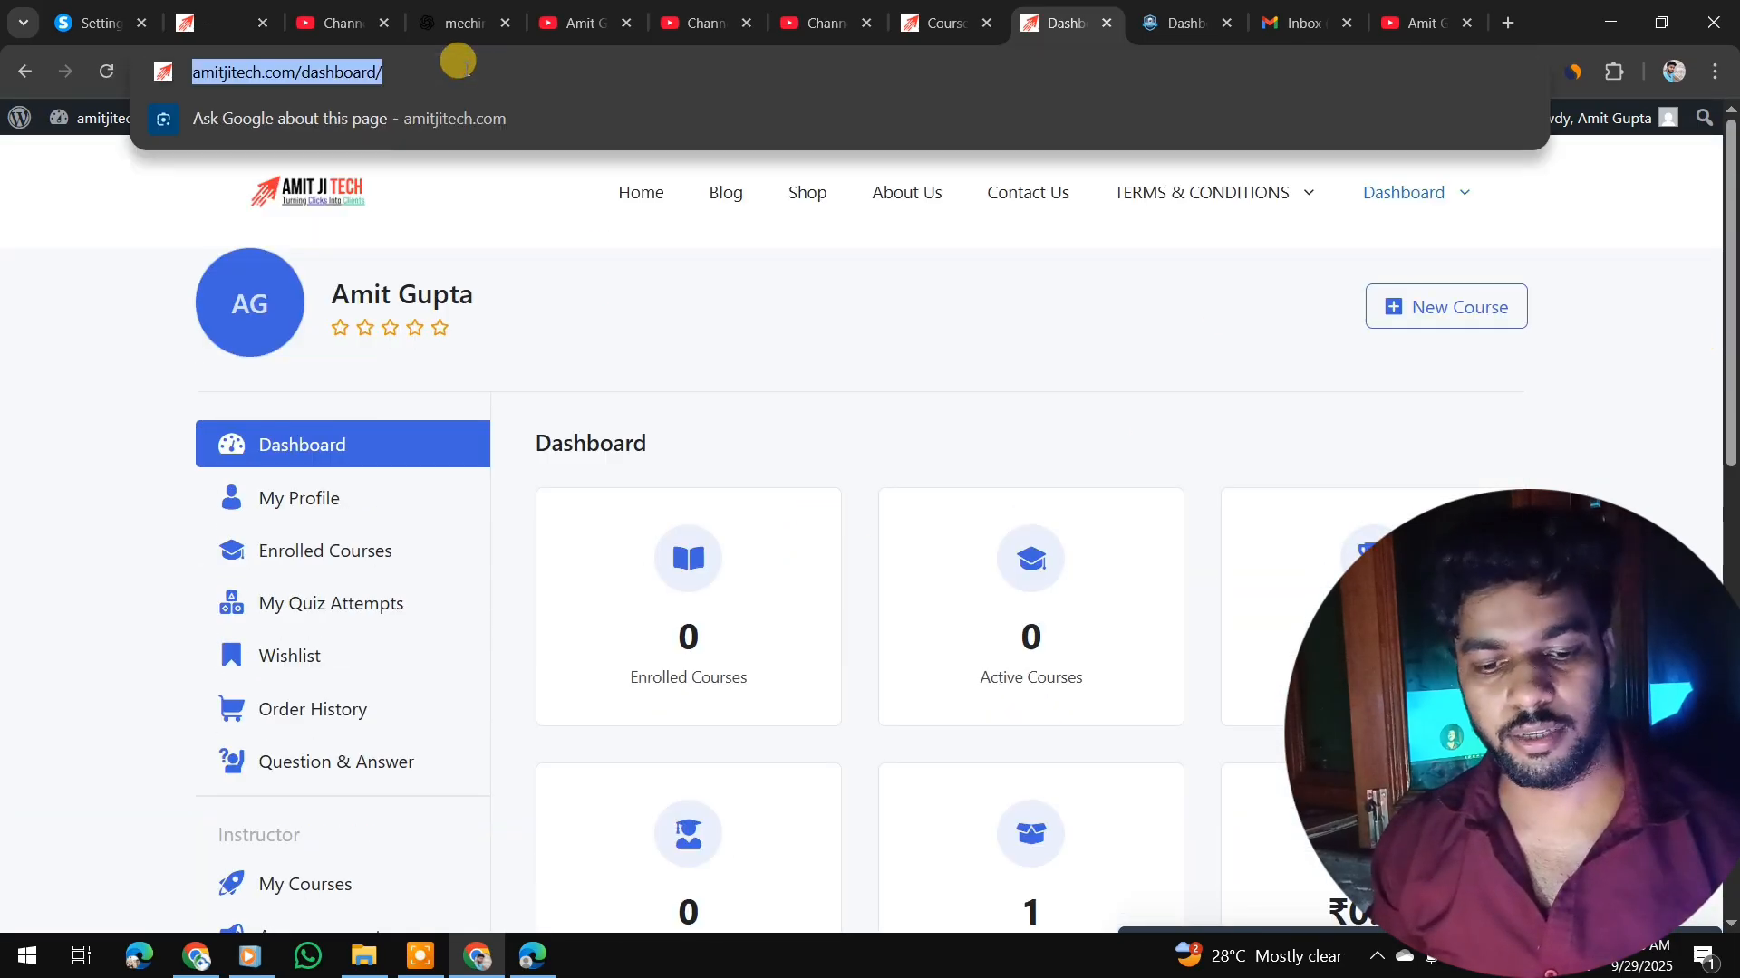
{"action": "key", "text": "Escape"}
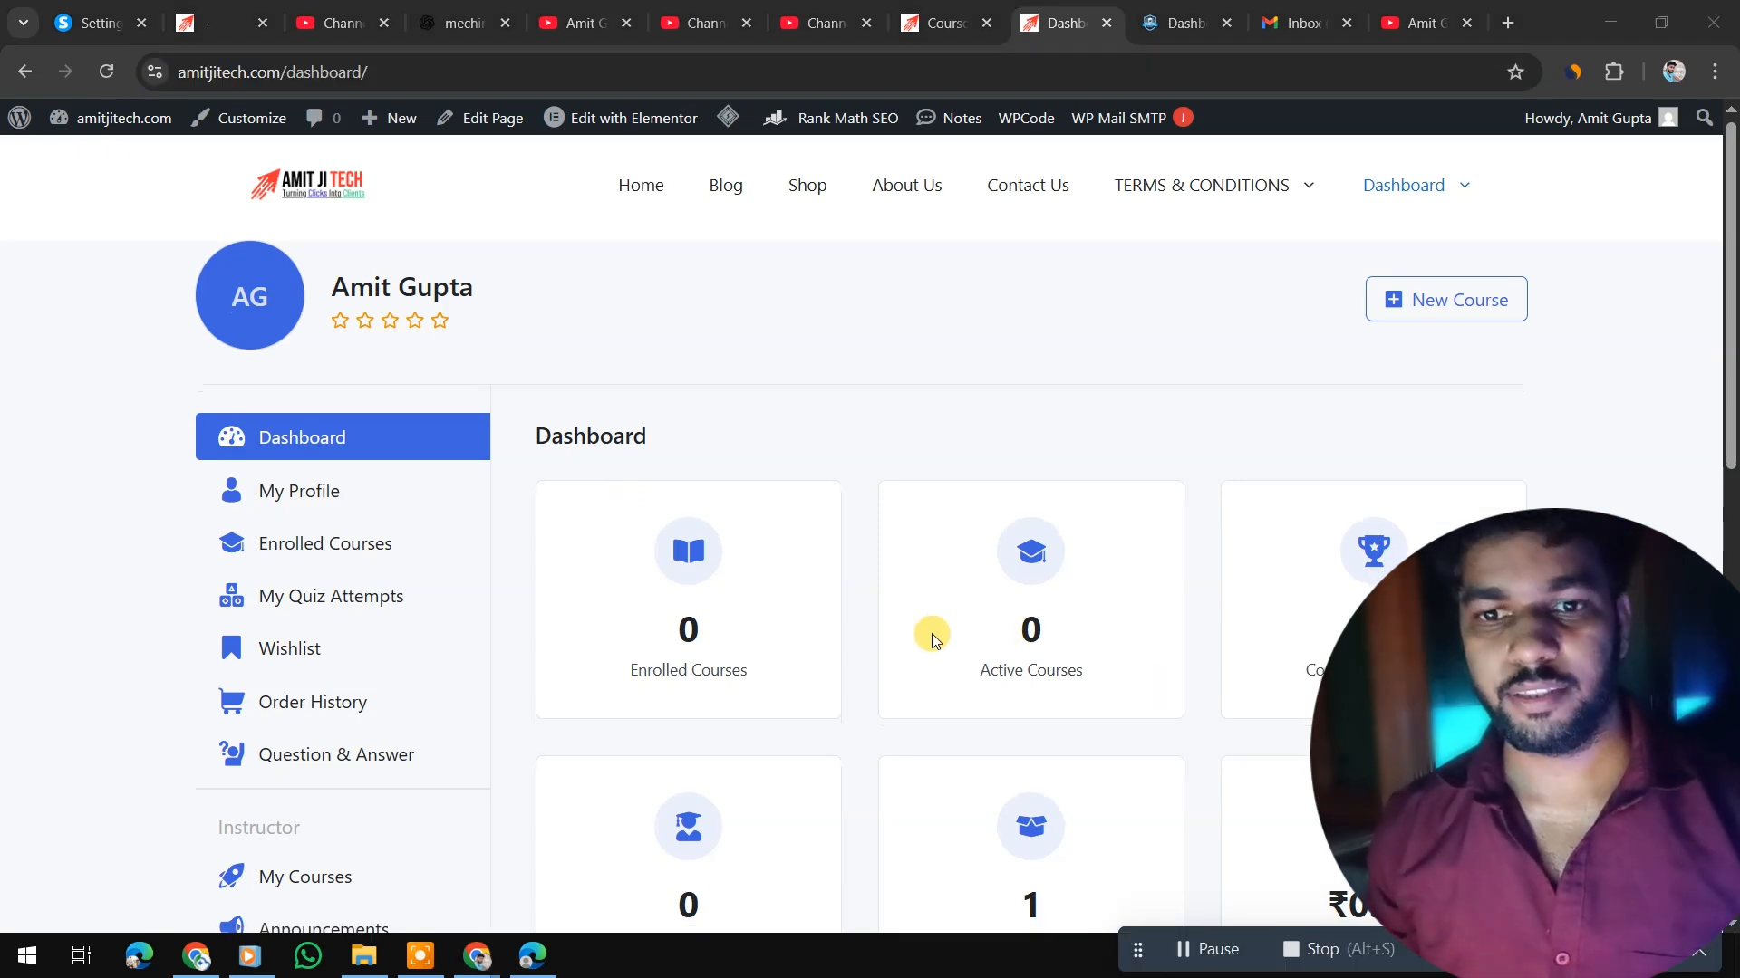
{"action": "scroll", "coordinate": [931, 633], "scroll_direction": "down", "scroll_amount": 15}
{"action": "scroll", "coordinate": [931, 633], "scroll_direction": "up", "scroll_amount": 15}
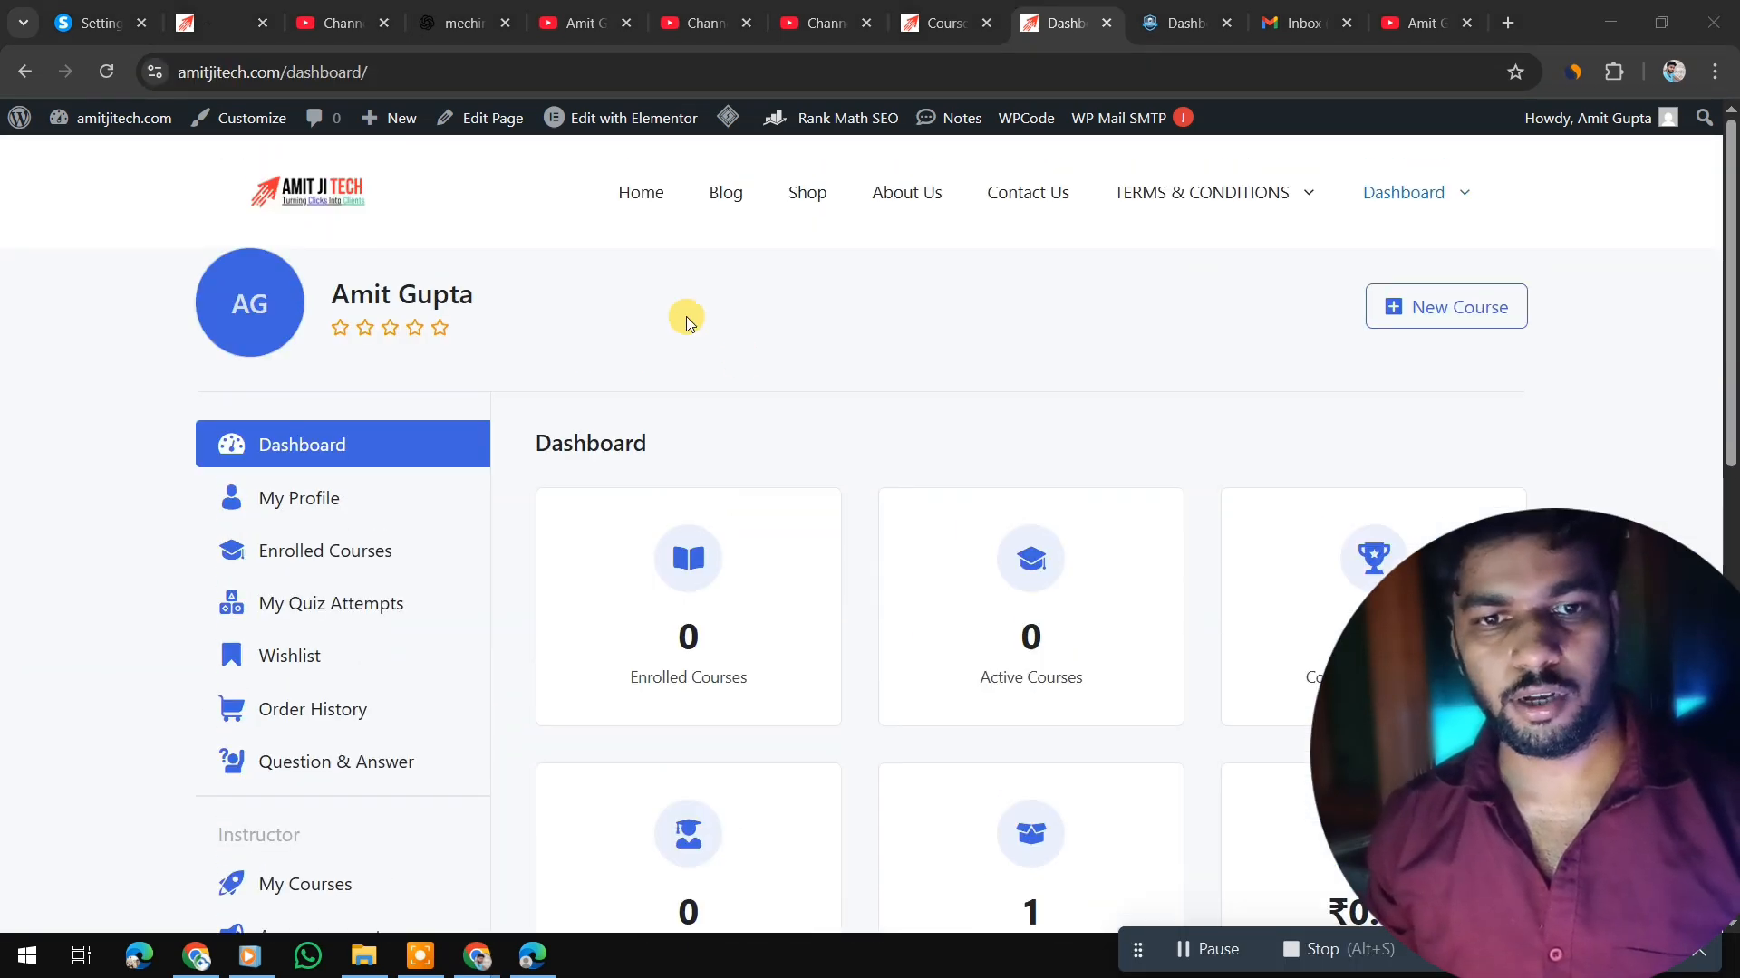
- Copy the Dashboard page's address and open it in the new tab of Microsoft Edge
{"action": "left_click", "coordinate": [392, 60]}
{"action": "key", "text": "ctrl+a"}
{"action": "key", "text": "ctrl+c"}
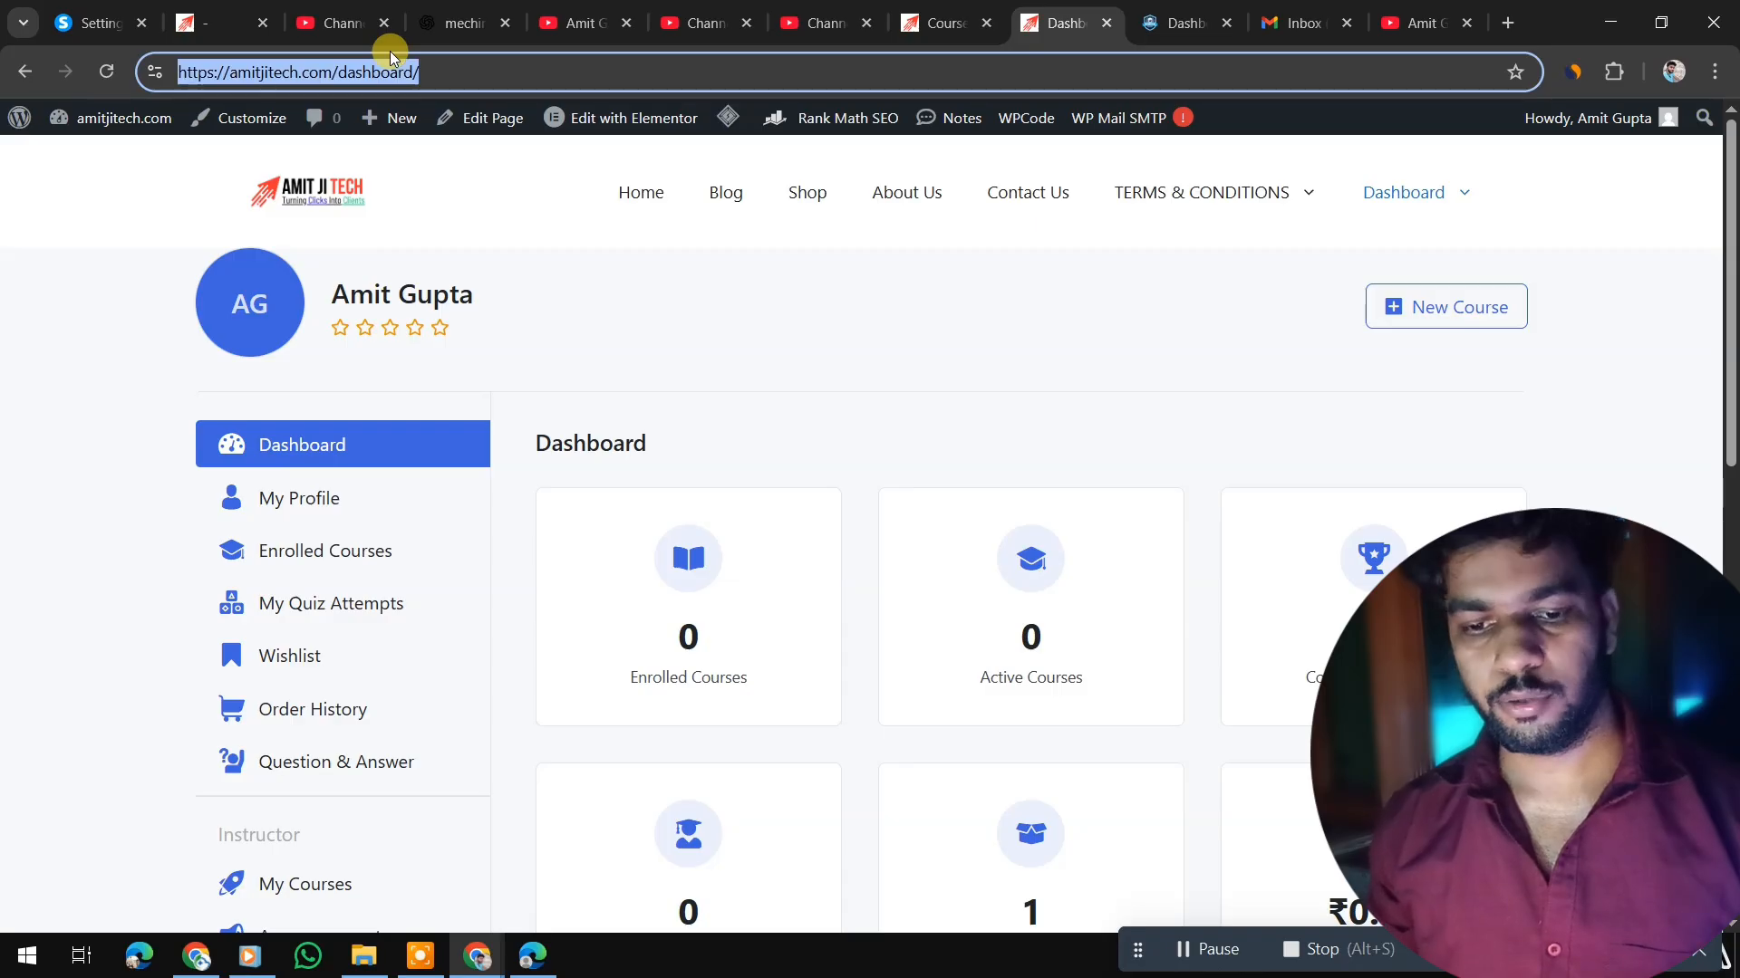
{"action": "left_click", "coordinate": [544, 953]}
{"action": "left_click", "coordinate": [612, 18]}
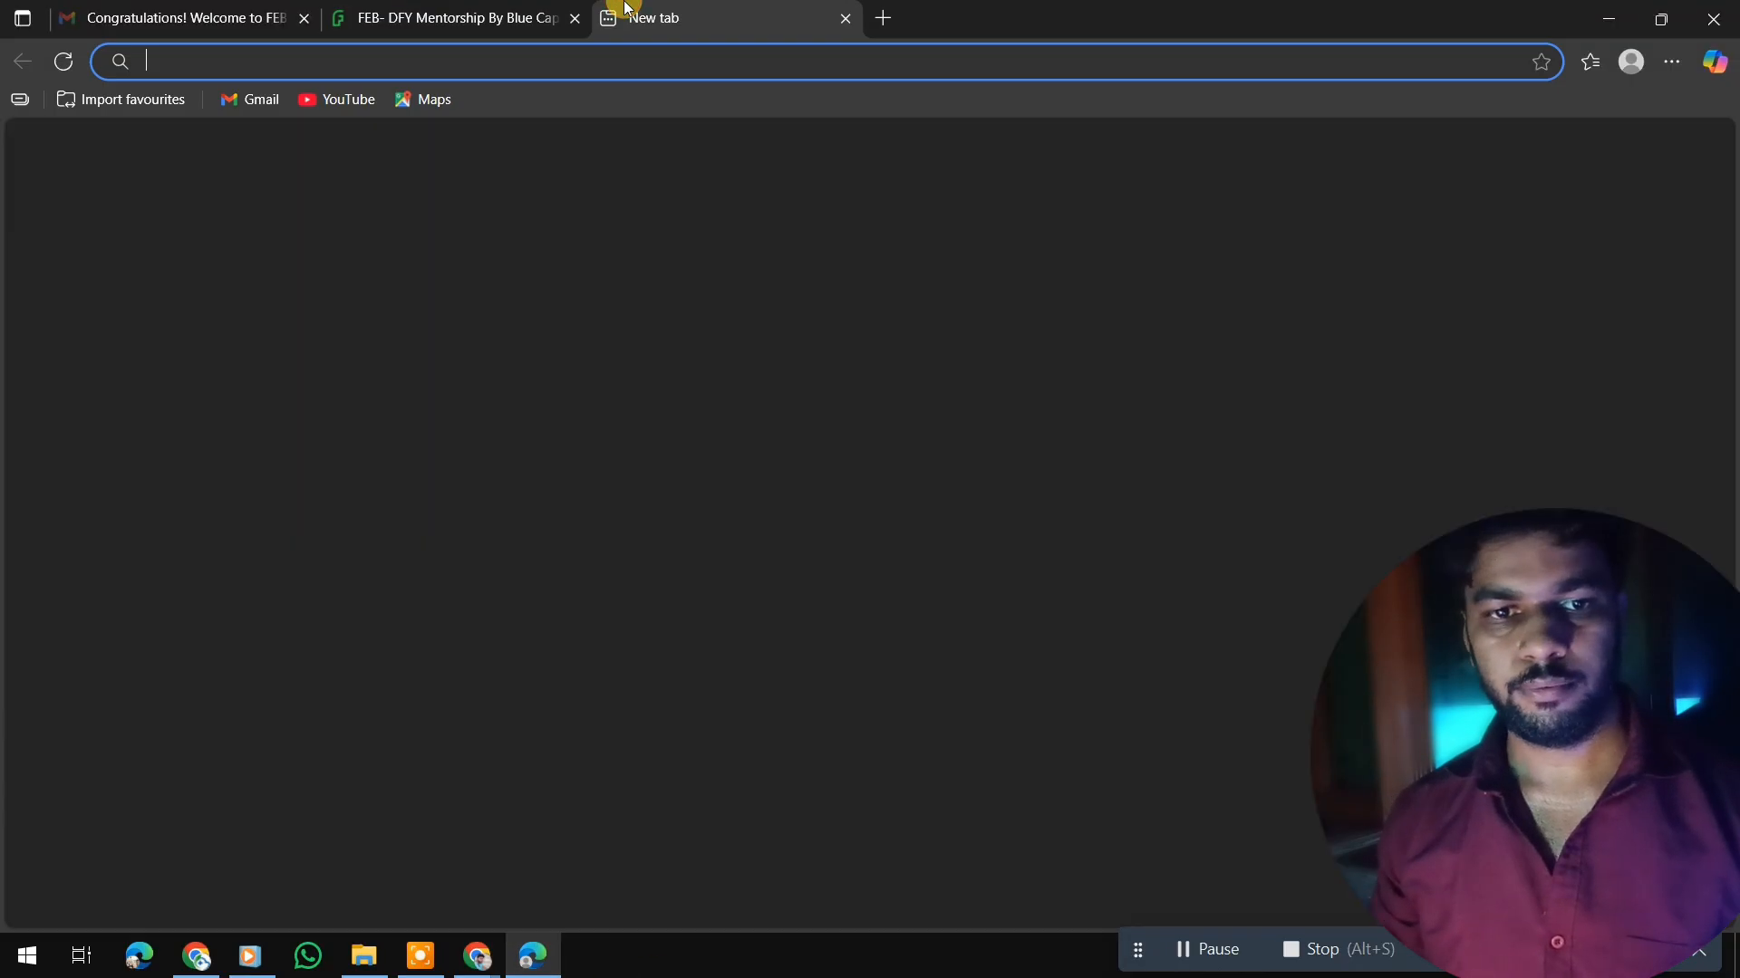
{"action": "key", "text": "ctrl+v"}
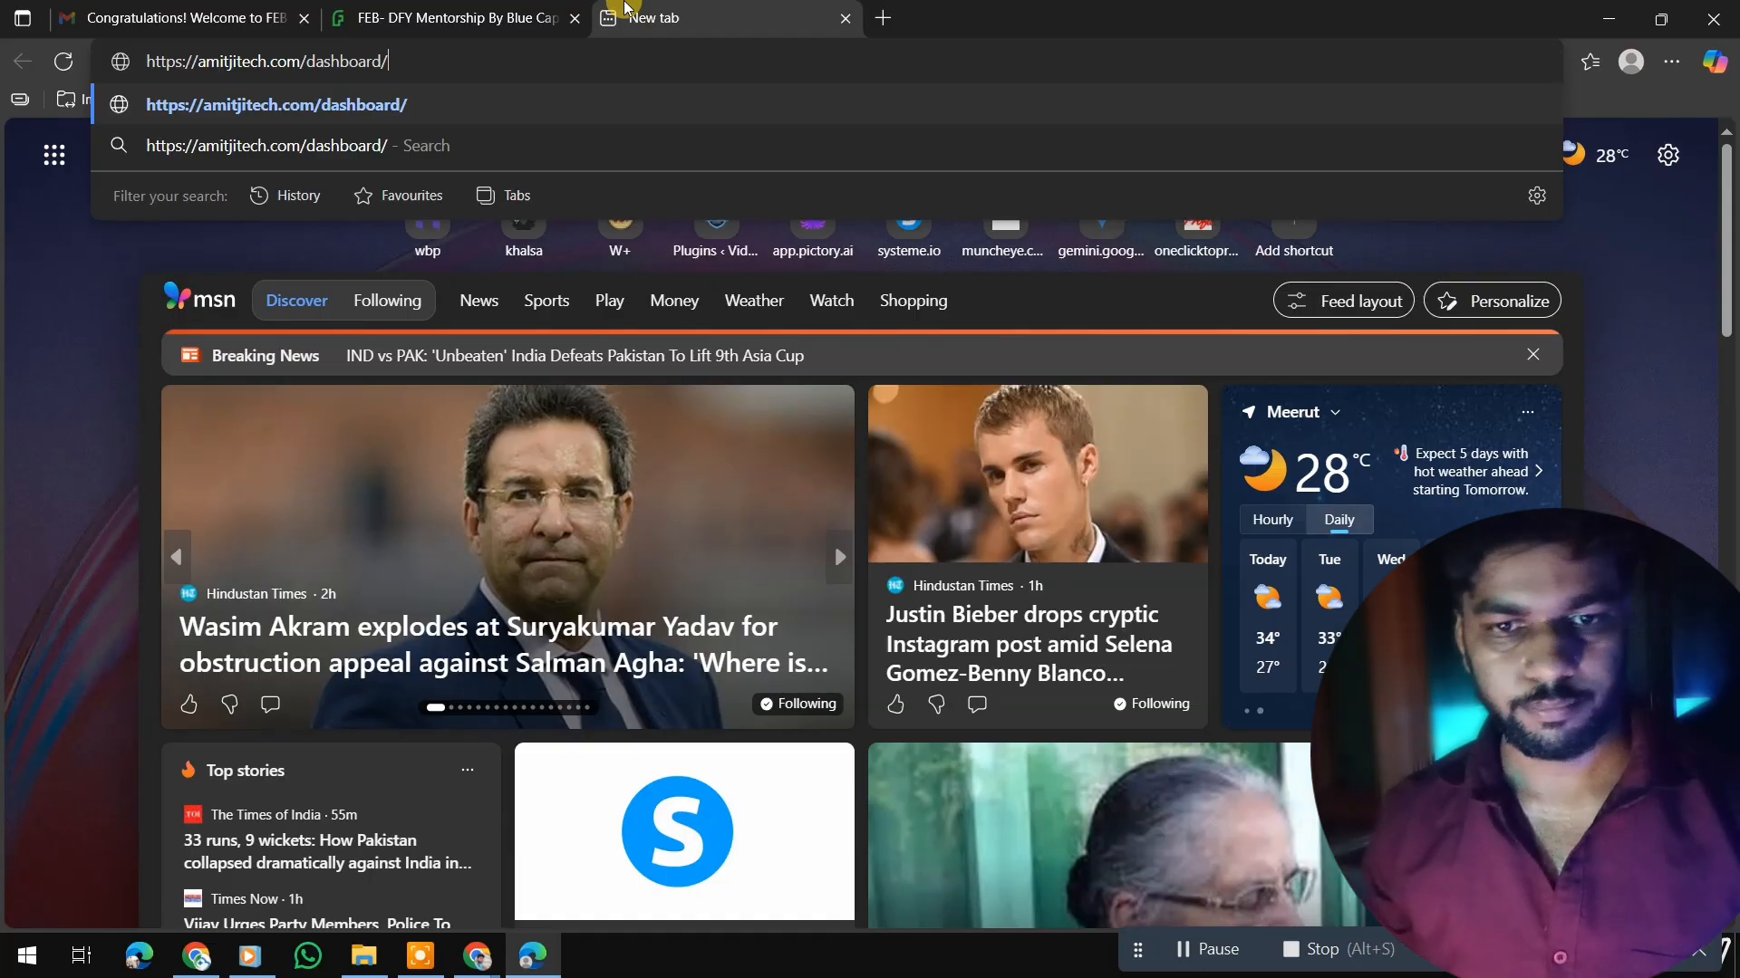
{"action": "key", "text": "Return"}
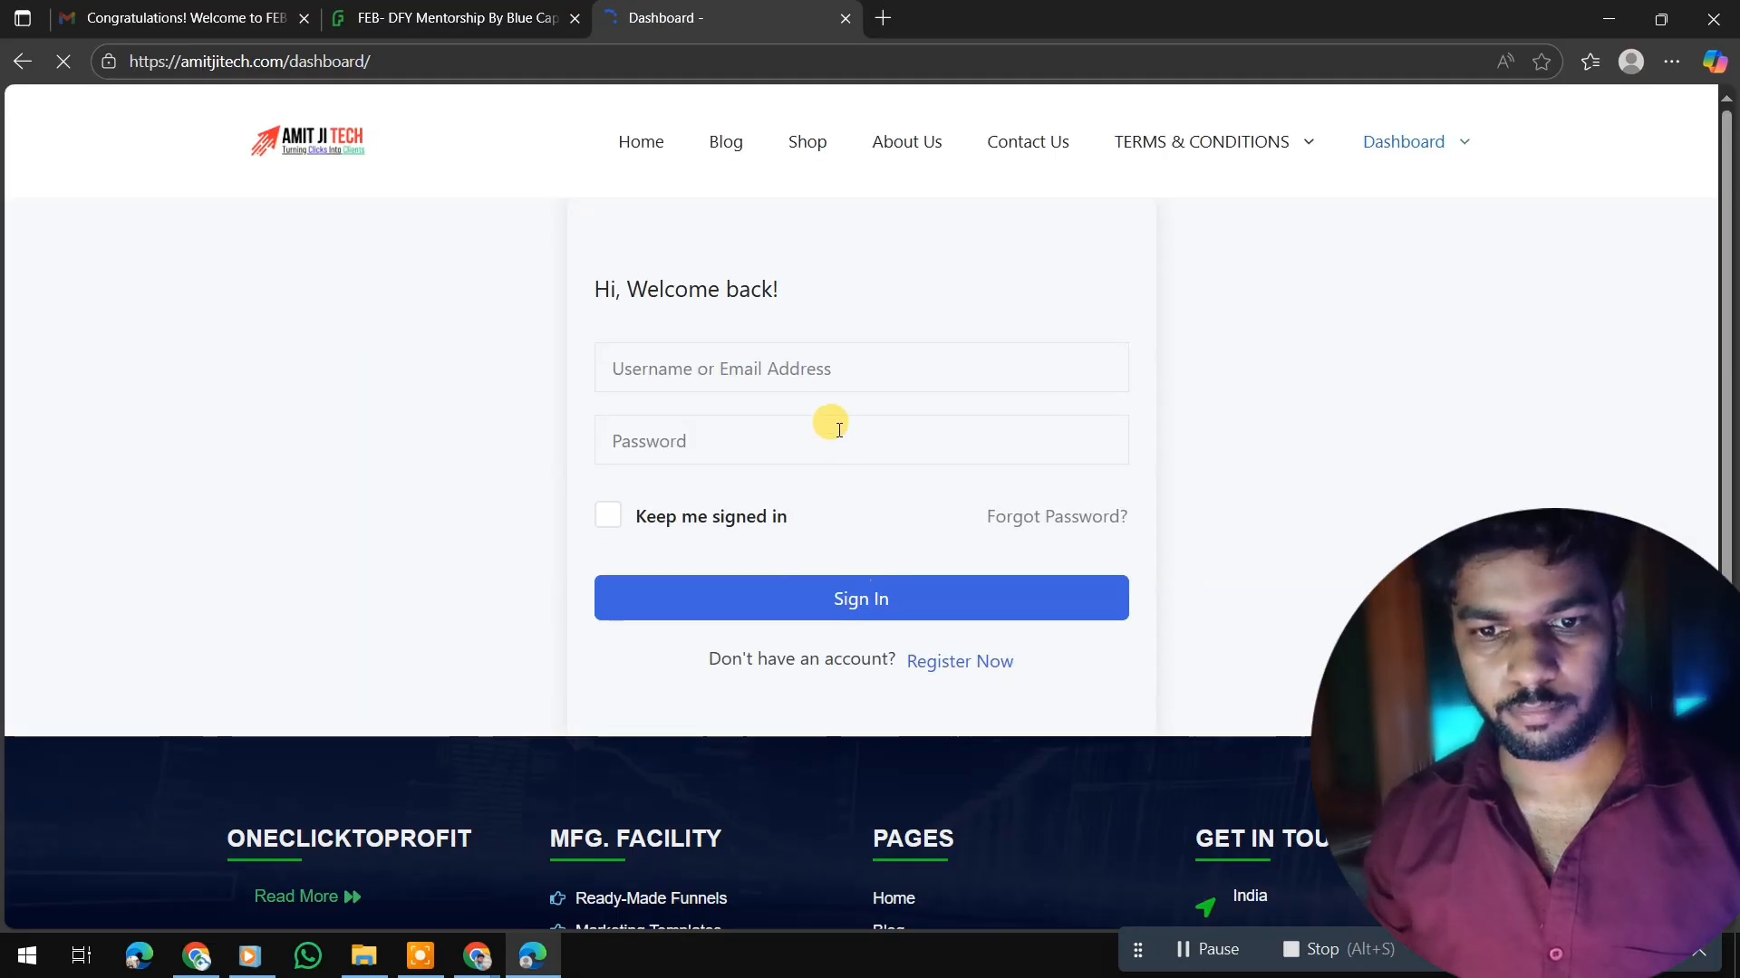
- Open the student registration form from the sign-in page and fill in the first name, last name, user name and e-mail from the saved info
{"action": "left_click", "coordinate": [821, 379]}
{"action": "left_click", "coordinate": [1111, 335]}
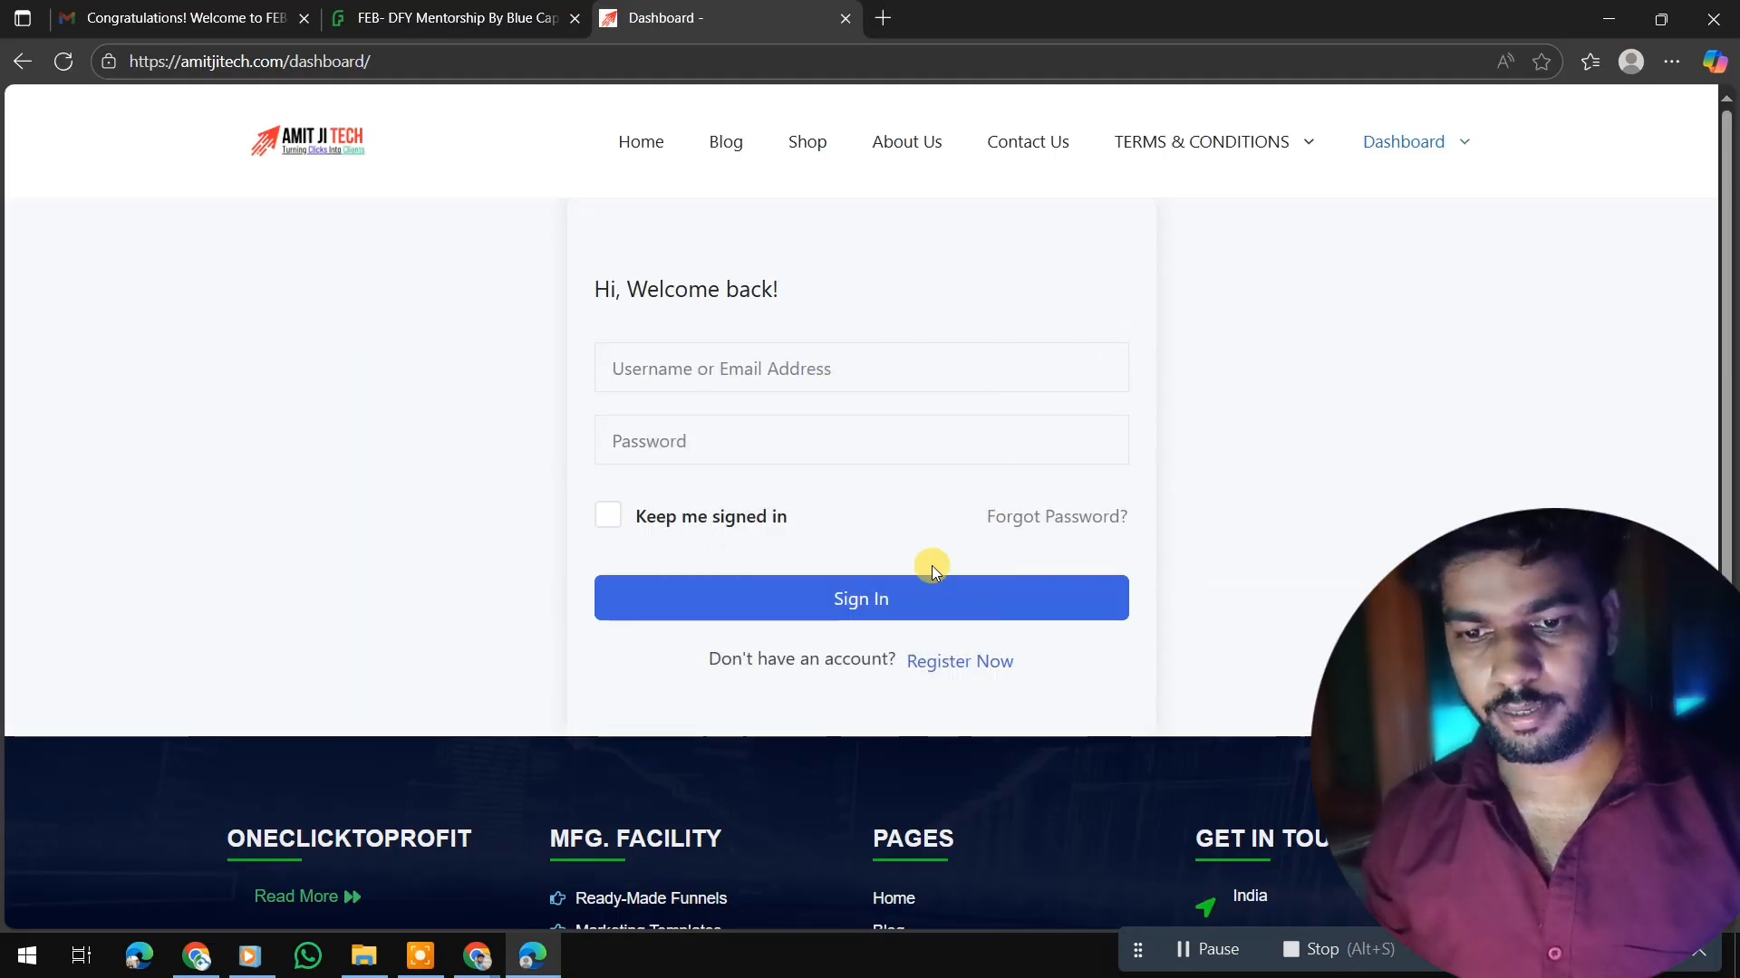
{"action": "left_click", "coordinate": [960, 663]}
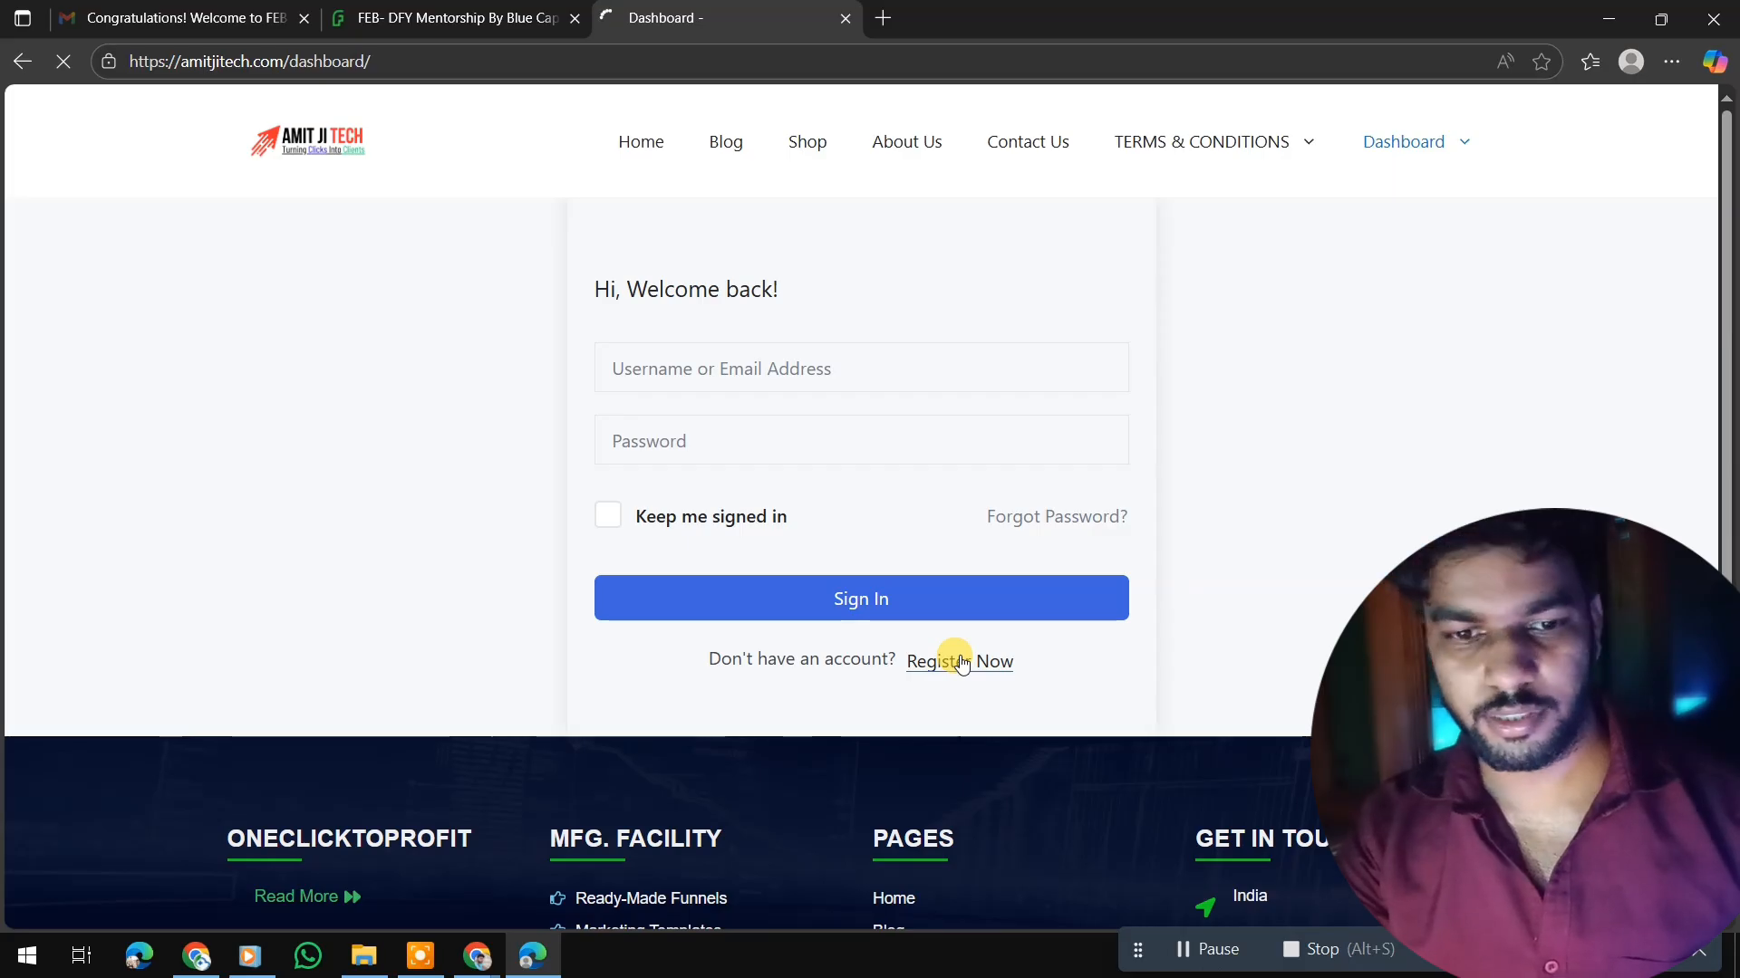
{"action": "left_click", "coordinate": [641, 504]}
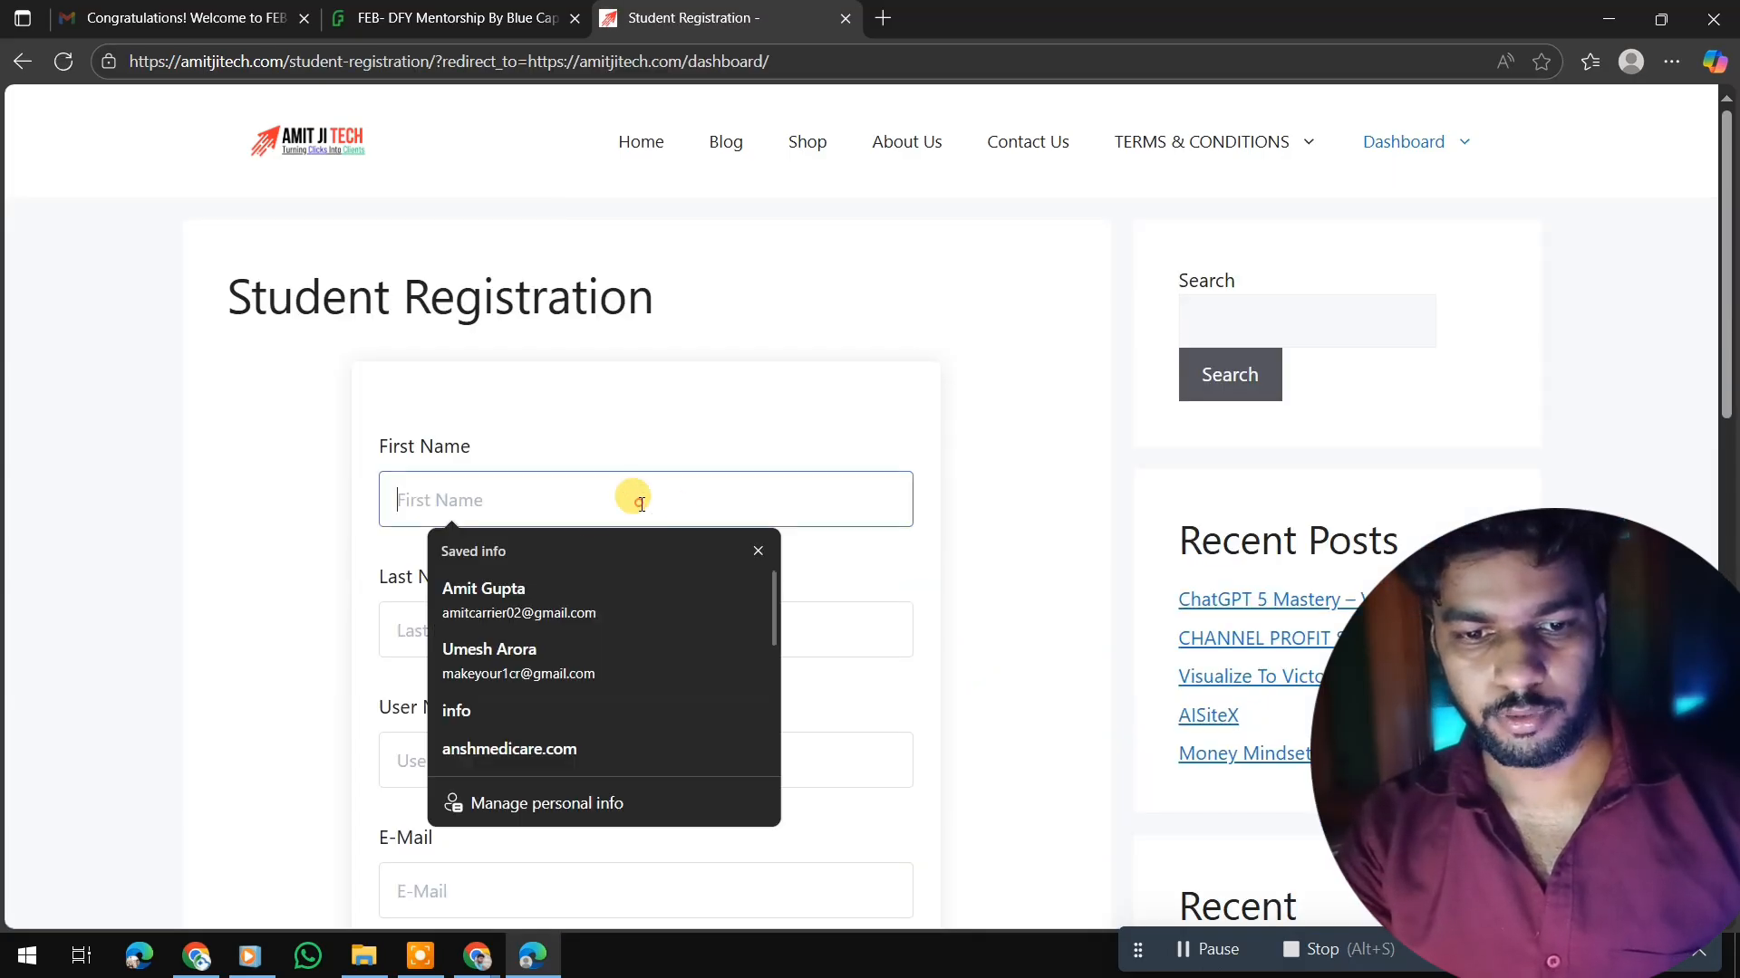
{"action": "left_click", "coordinate": [528, 605]}
{"action": "scroll", "coordinate": [672, 699], "scroll_direction": "down", "scroll_amount": 3}
{"action": "scroll", "coordinate": [672, 699], "scroll_direction": "down", "scroll_amount": 1}
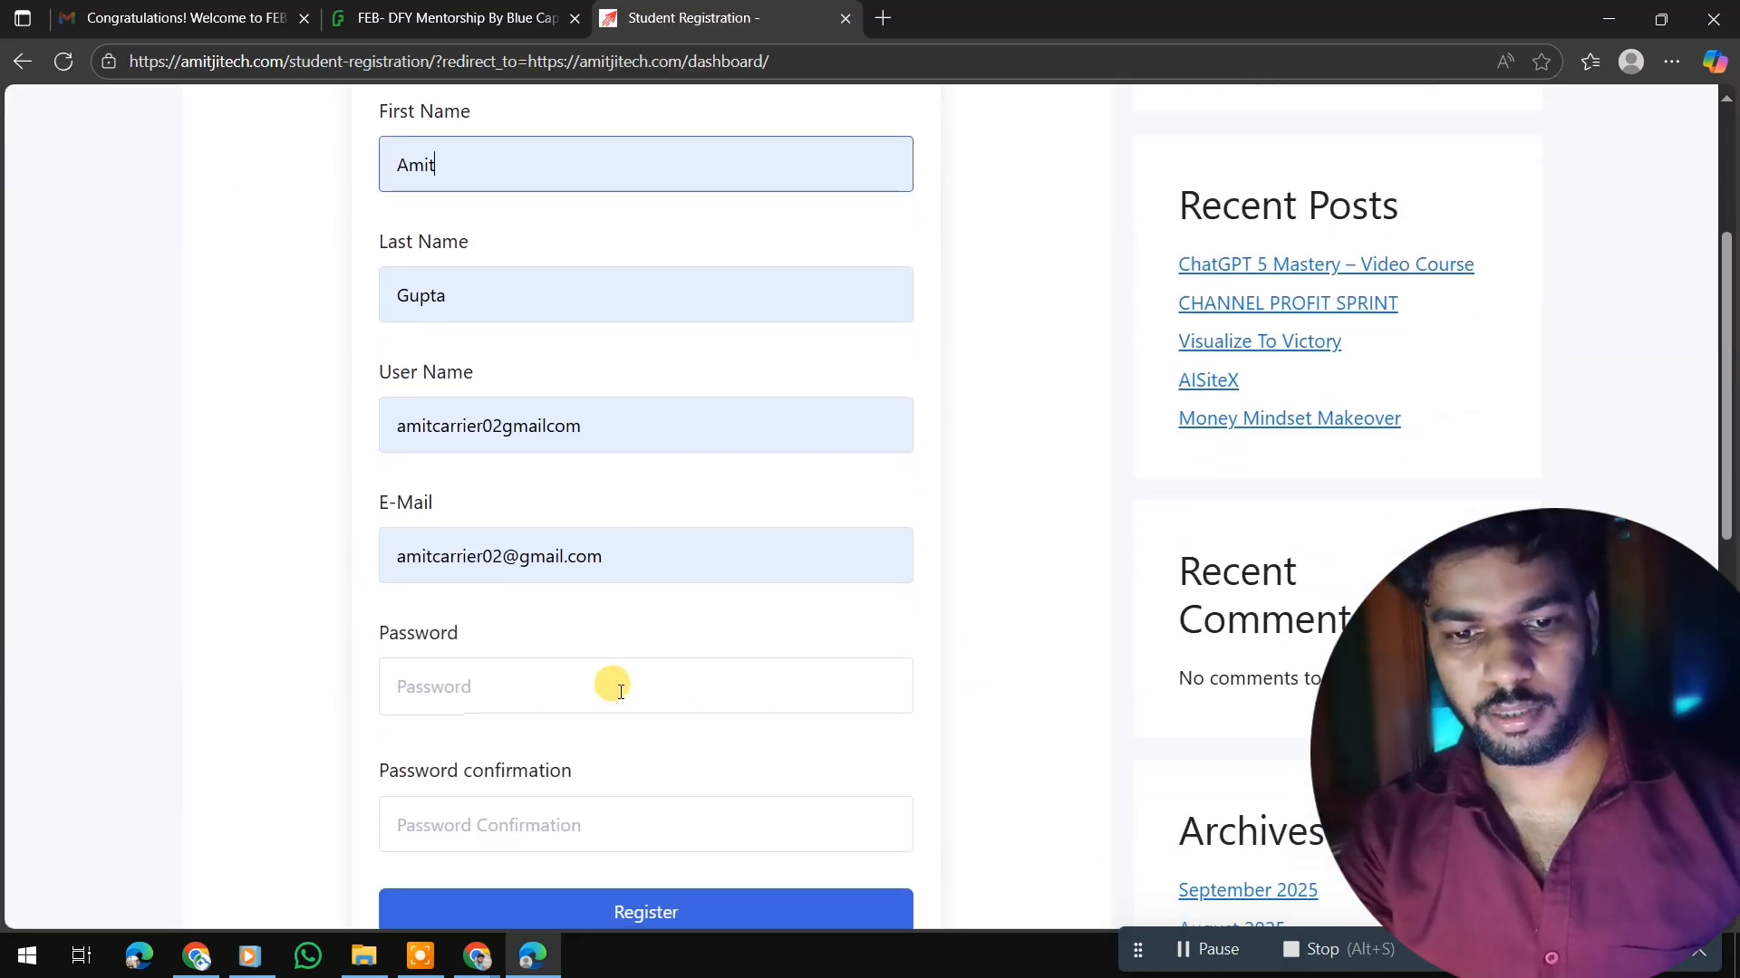
- Fill the password and password confirmation with the suggested strong password and register the student account
{"action": "left_click", "coordinate": [619, 688]}
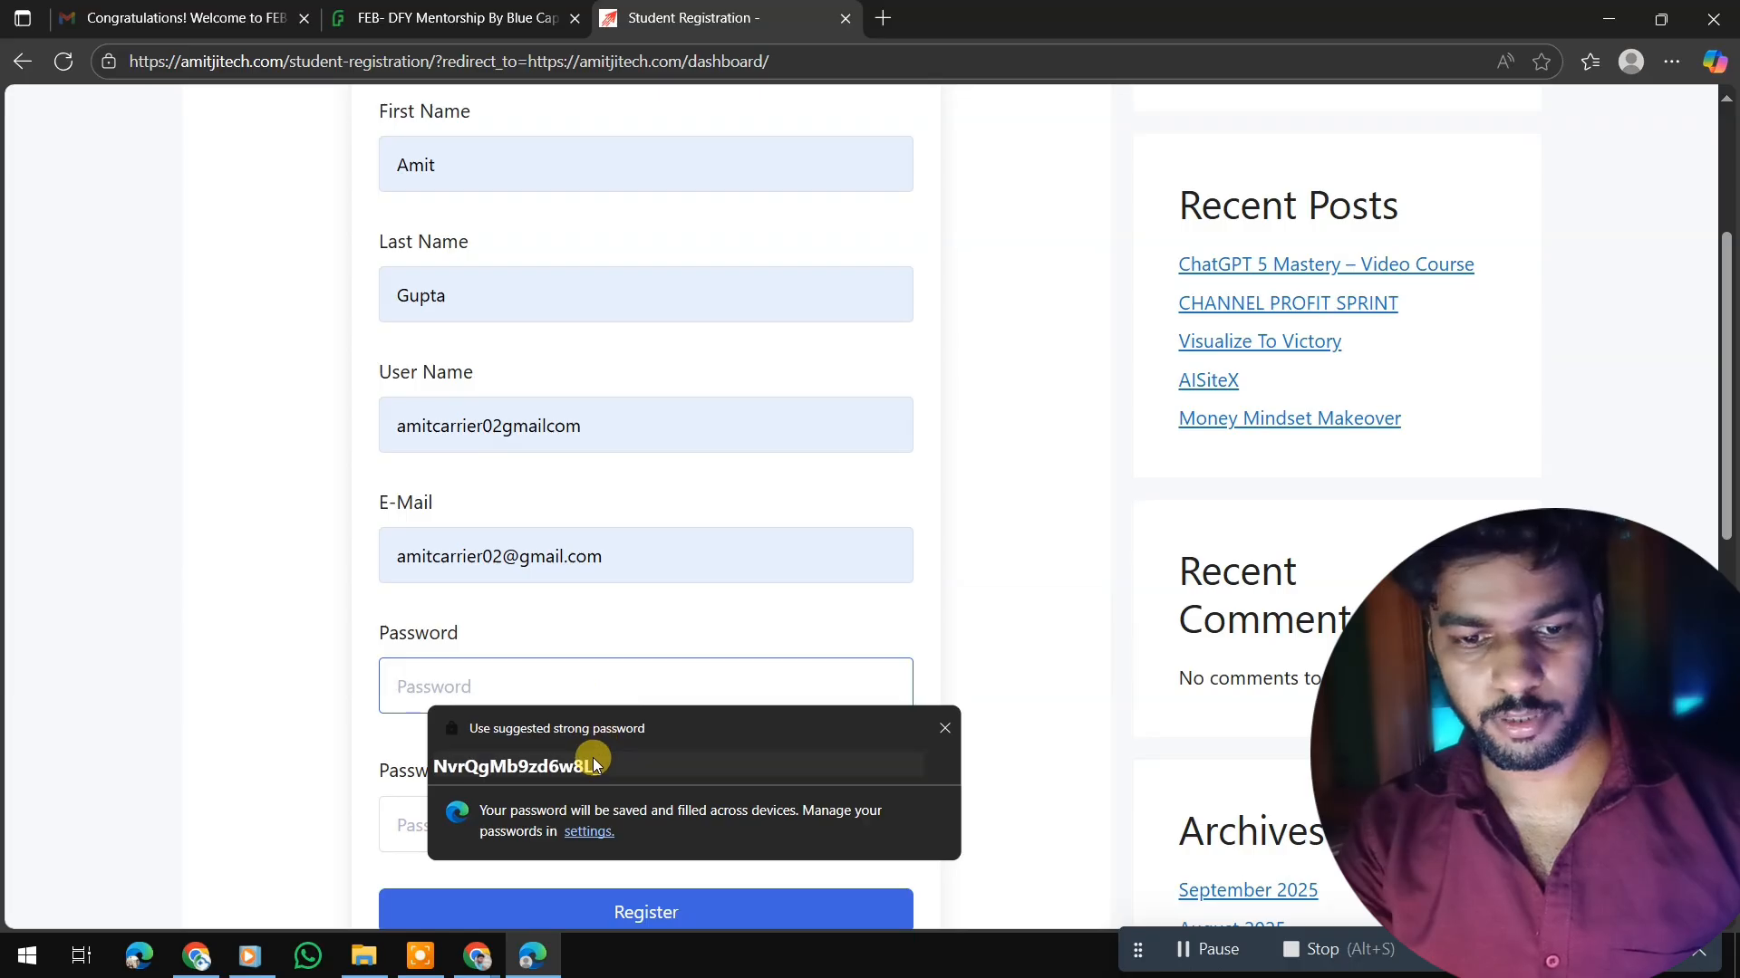
{"action": "left_click", "coordinate": [517, 767]}
{"action": "scroll", "coordinate": [564, 764], "scroll_direction": "down", "scroll_amount": 2}
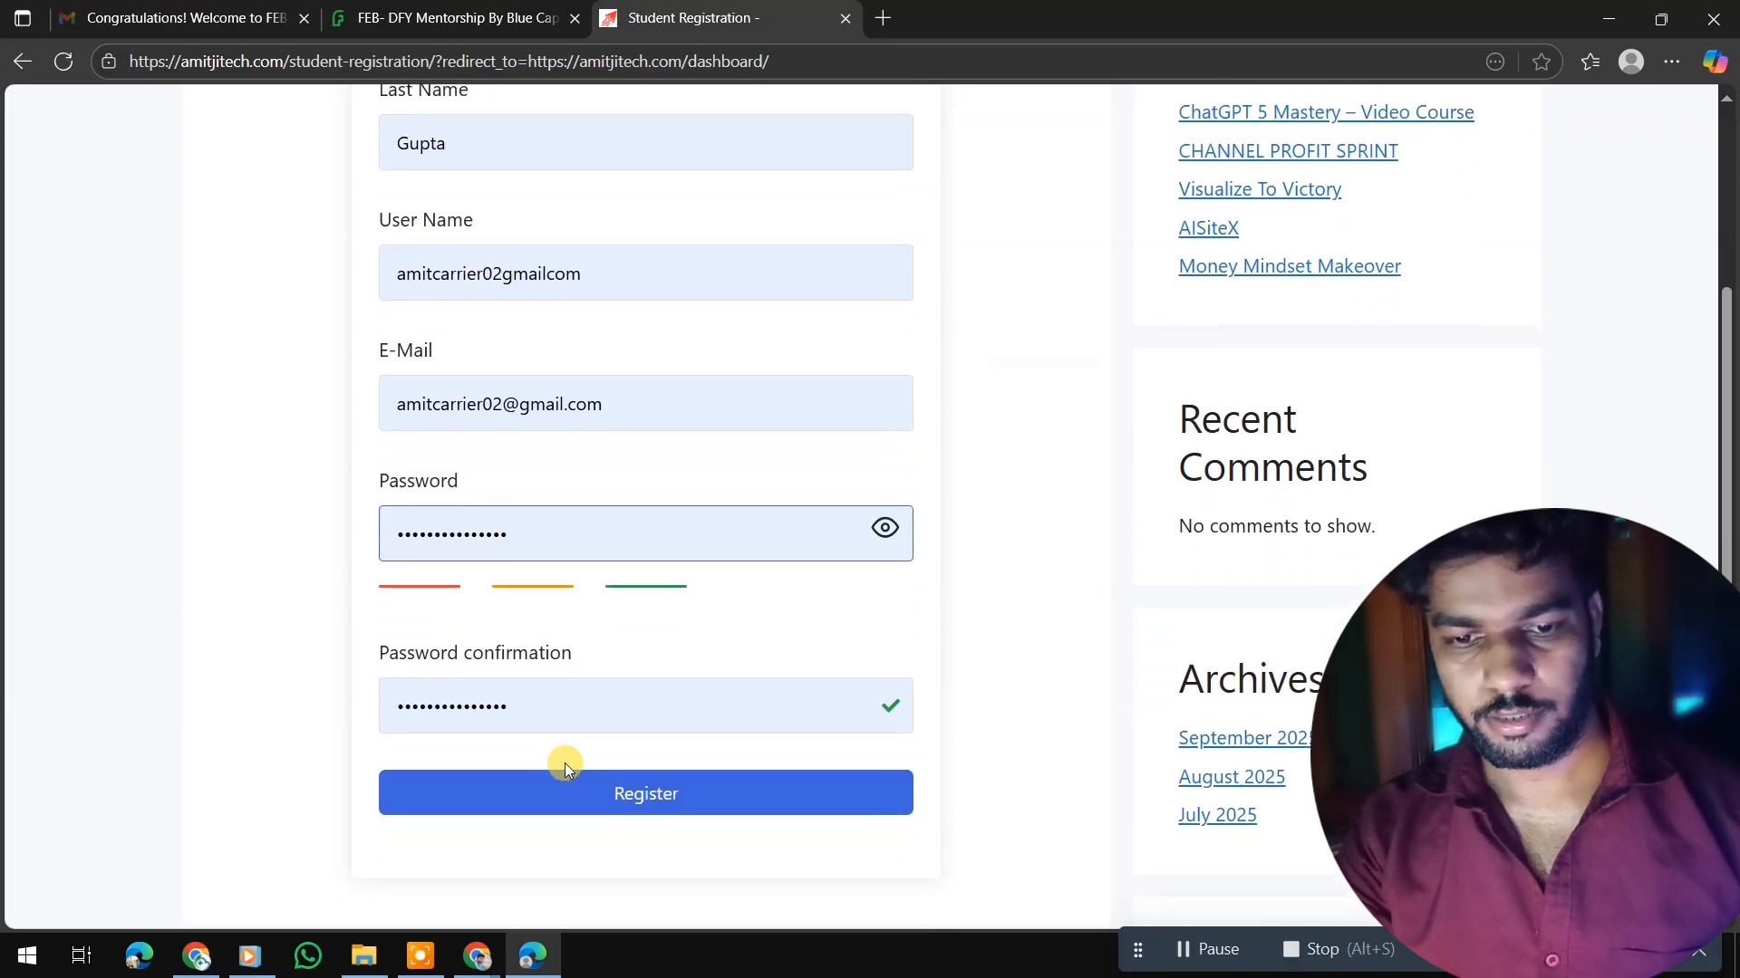
{"action": "left_click", "coordinate": [675, 809]}
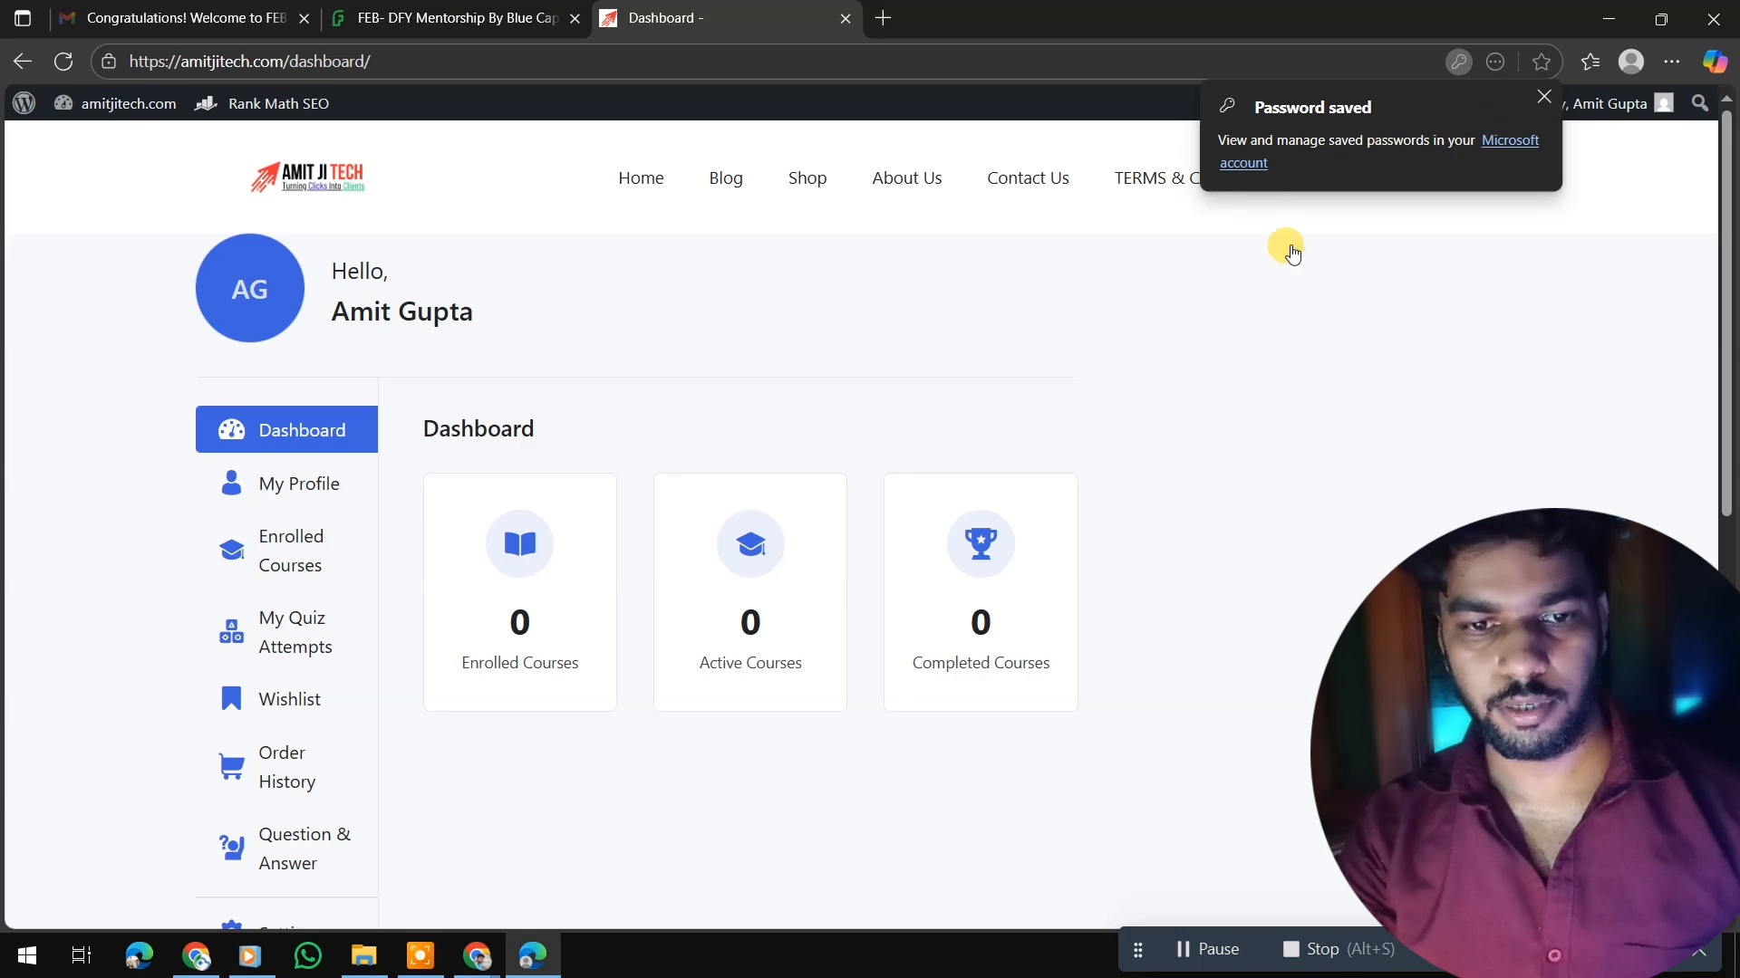
- Look through the new student's dashboard and the My Profile page
{"action": "scroll", "coordinate": [901, 489], "scroll_direction": "down", "scroll_amount": 3}
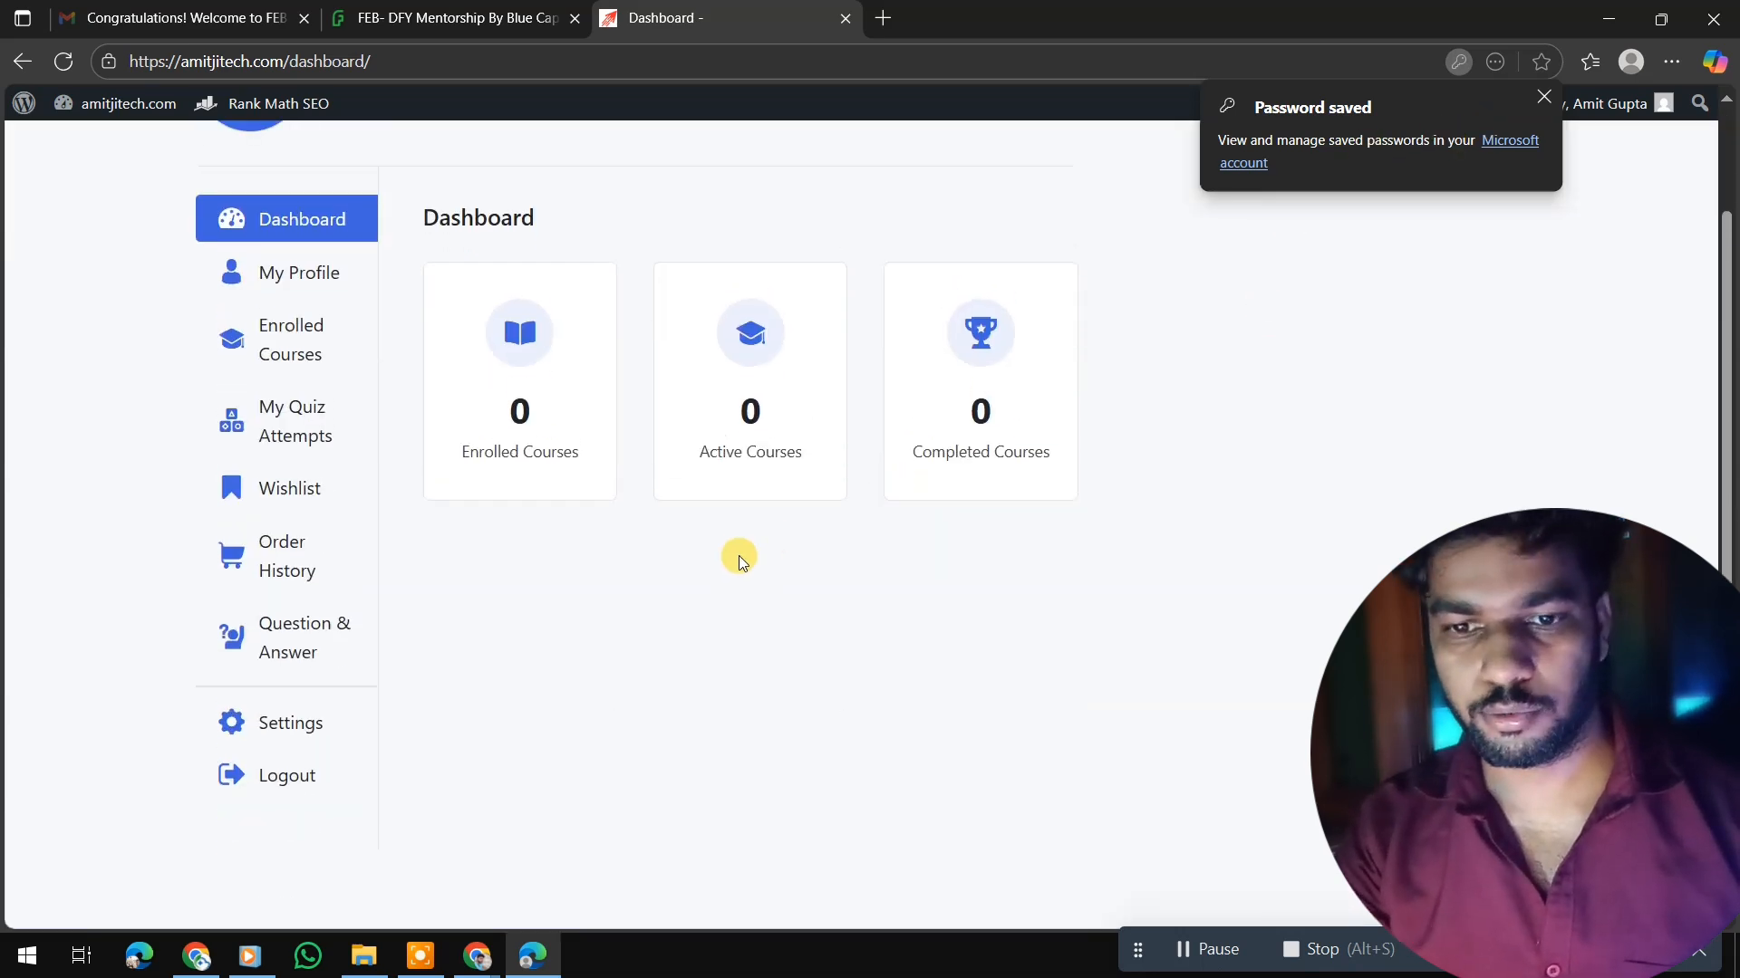
{"action": "scroll", "coordinate": [737, 556], "scroll_direction": "down", "scroll_amount": 2}
{"action": "scroll", "coordinate": [737, 556], "scroll_direction": "up", "scroll_amount": 2}
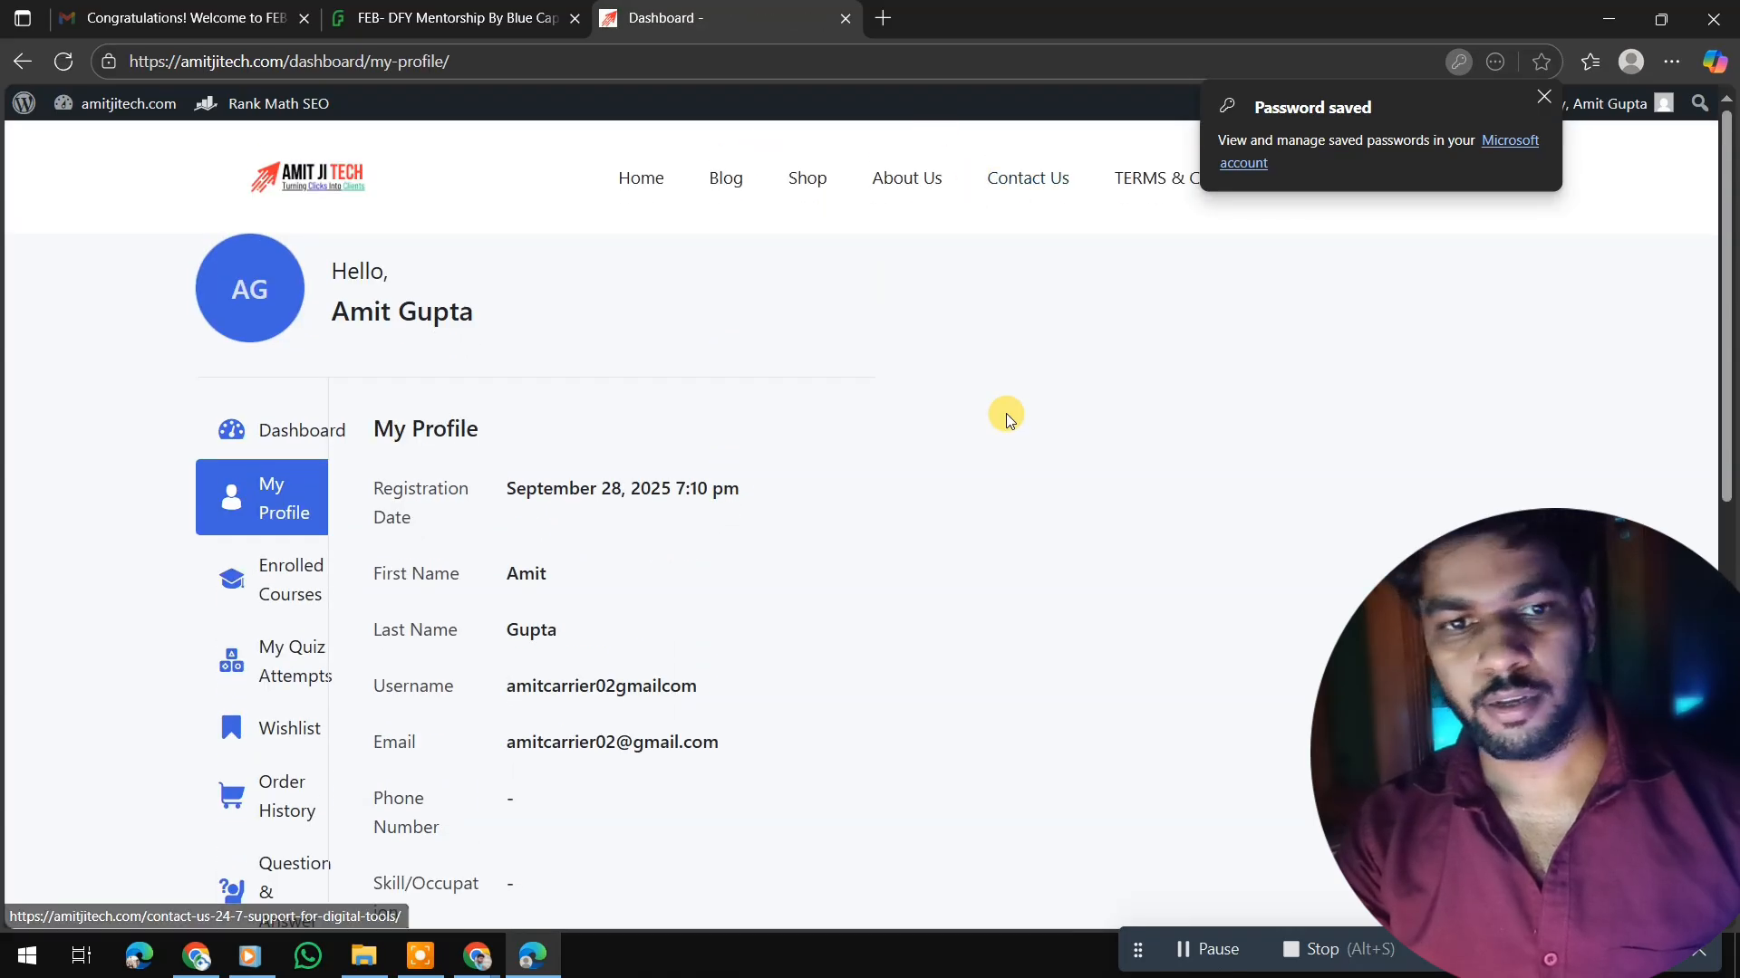
- Switch between the administrator's dashboard in Chrome and the student's profile in Edge, ending on the dashboard in the Chrome incognito window
{"action": "left_click", "coordinate": [1609, 20]}
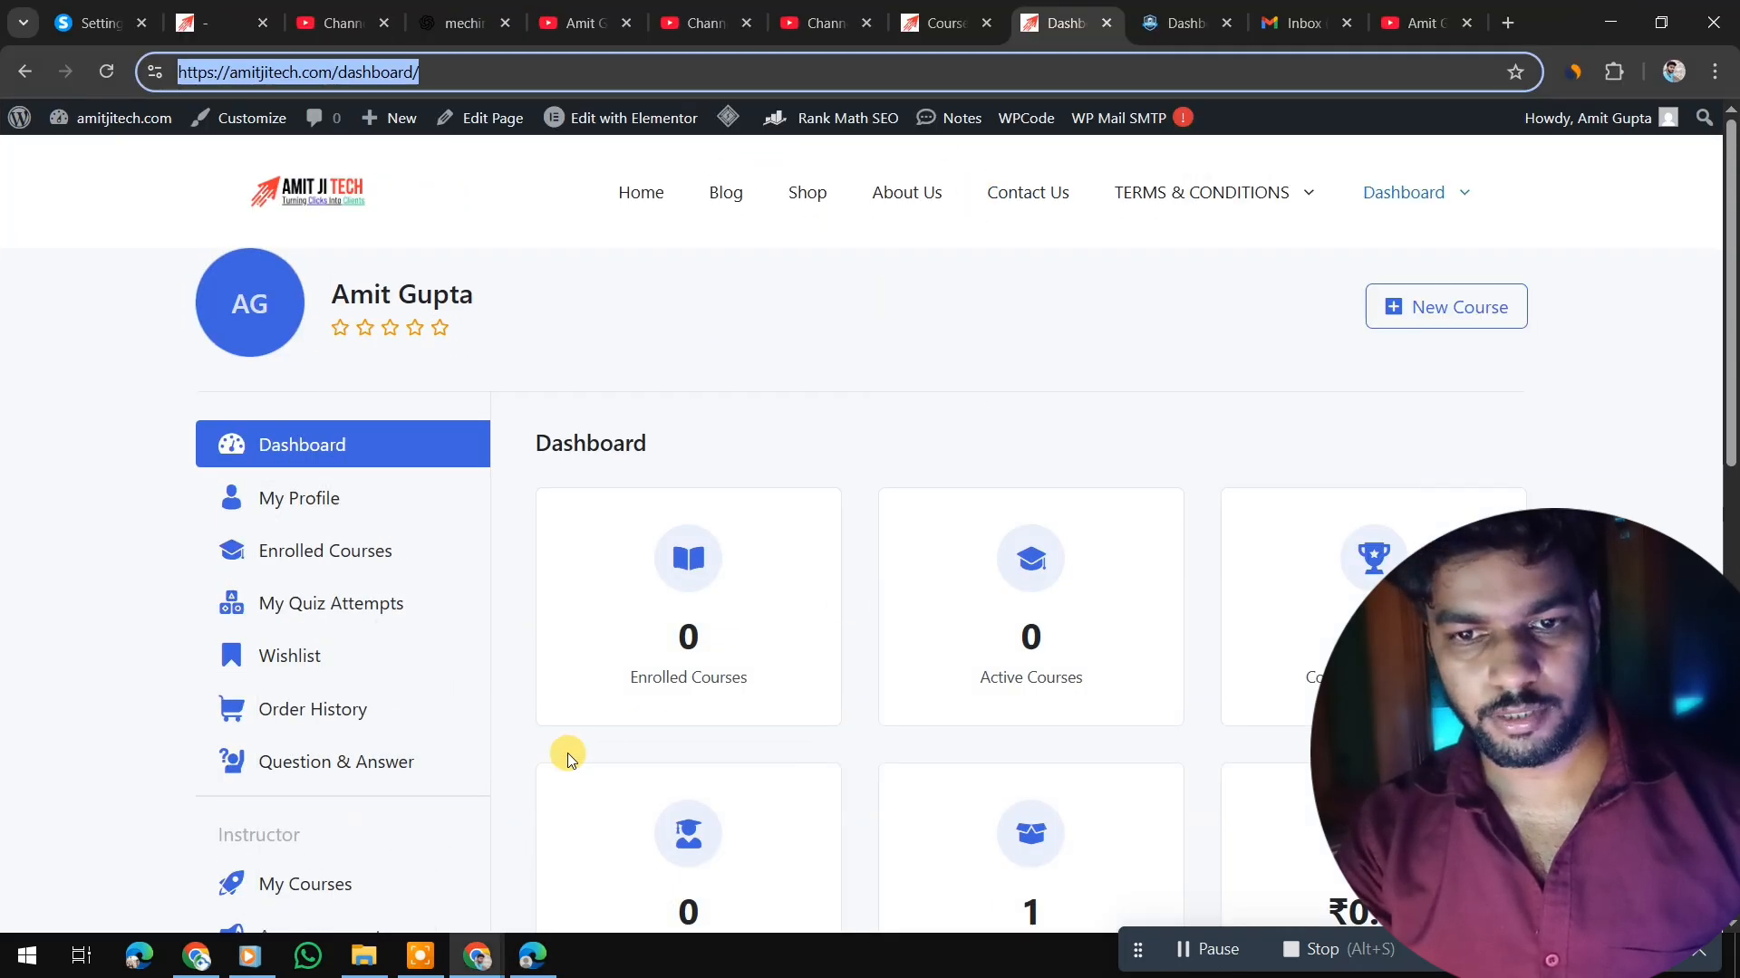
{"action": "left_click", "coordinate": [533, 956]}
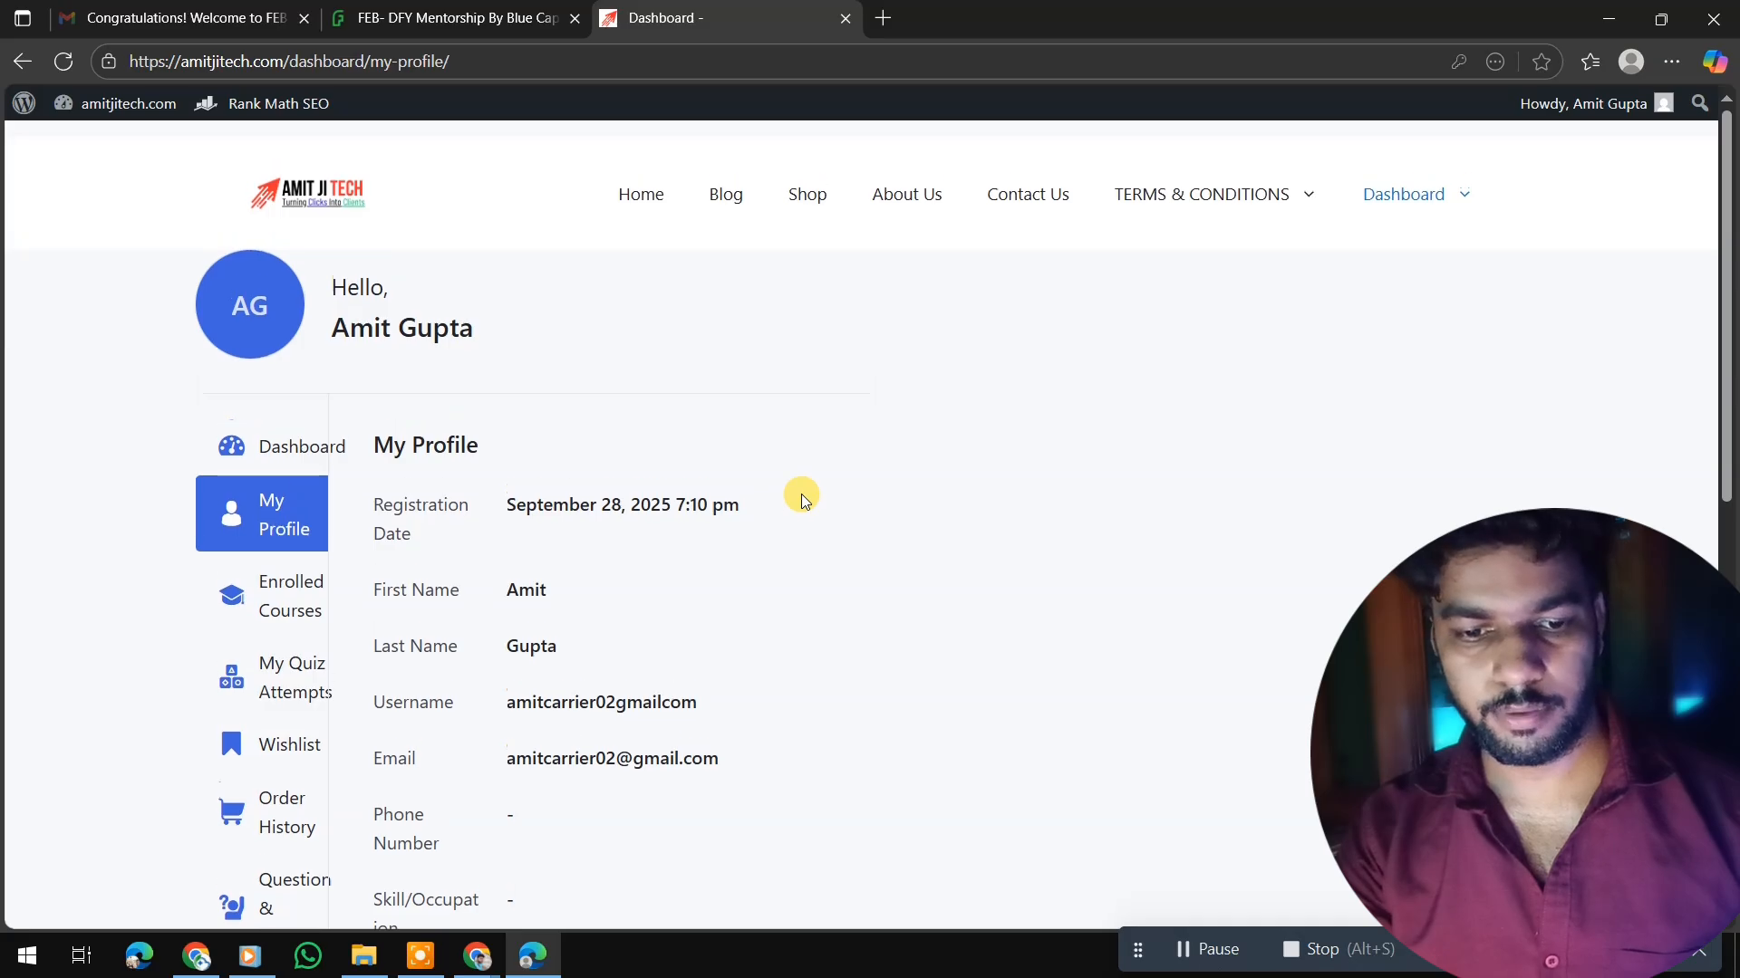
{"action": "left_click", "coordinate": [497, 938]}
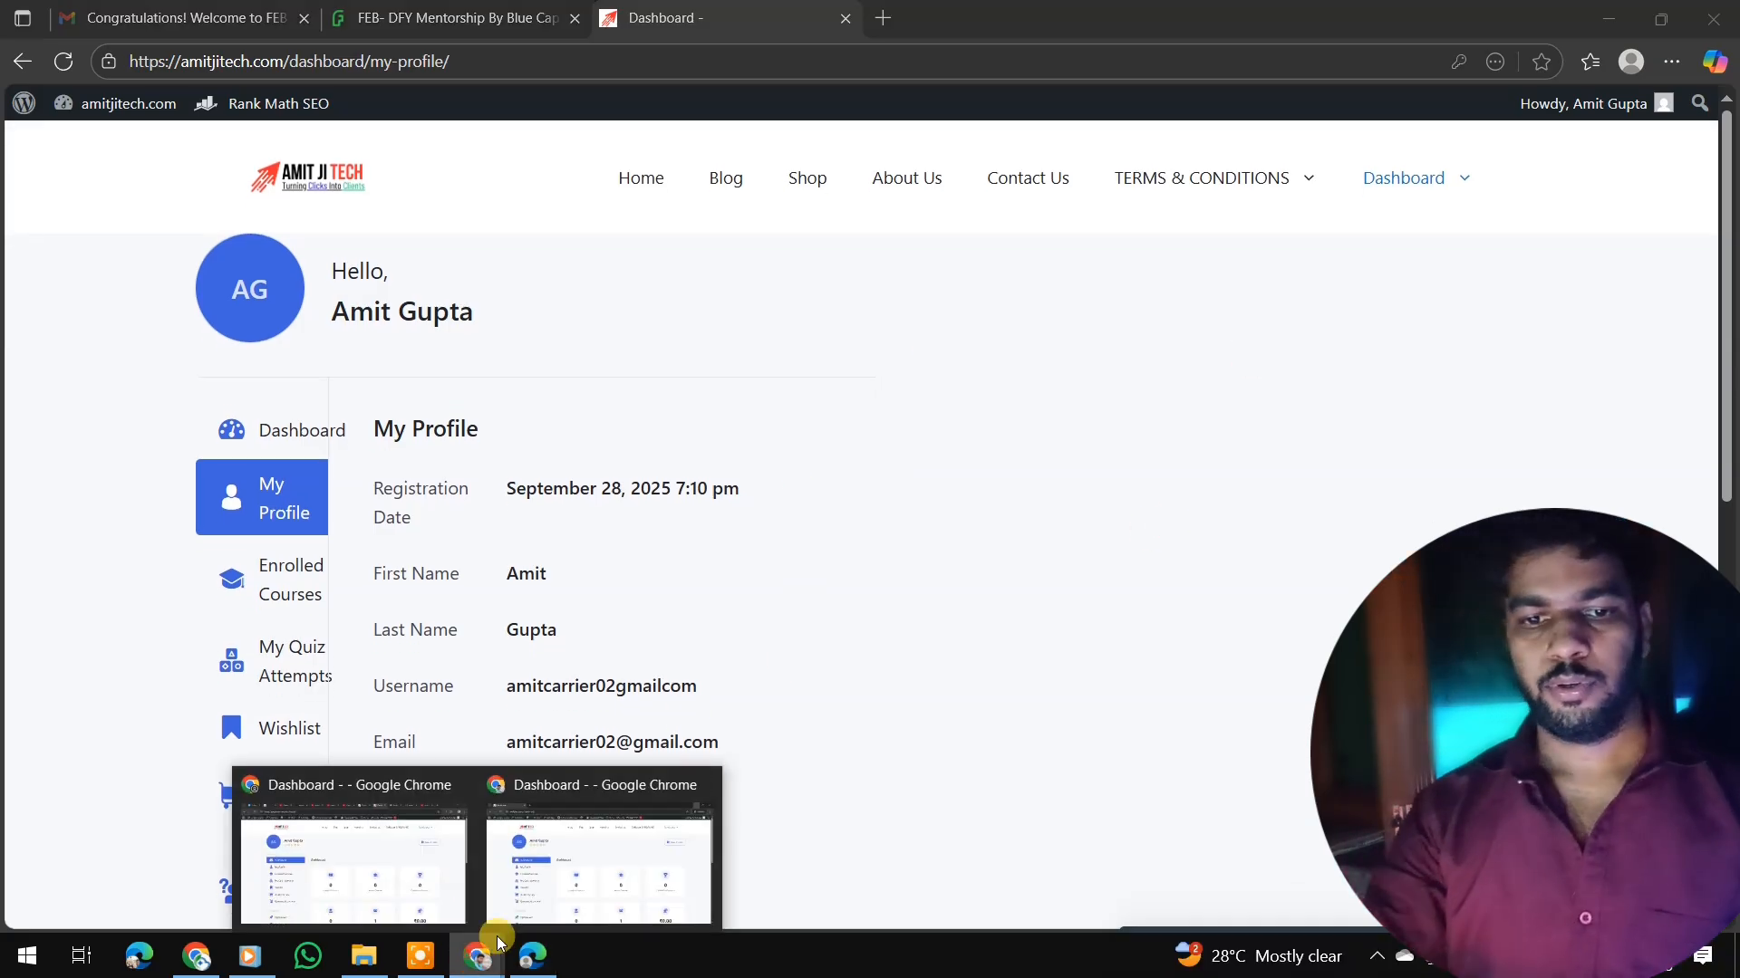
{"action": "left_click", "coordinate": [542, 806]}
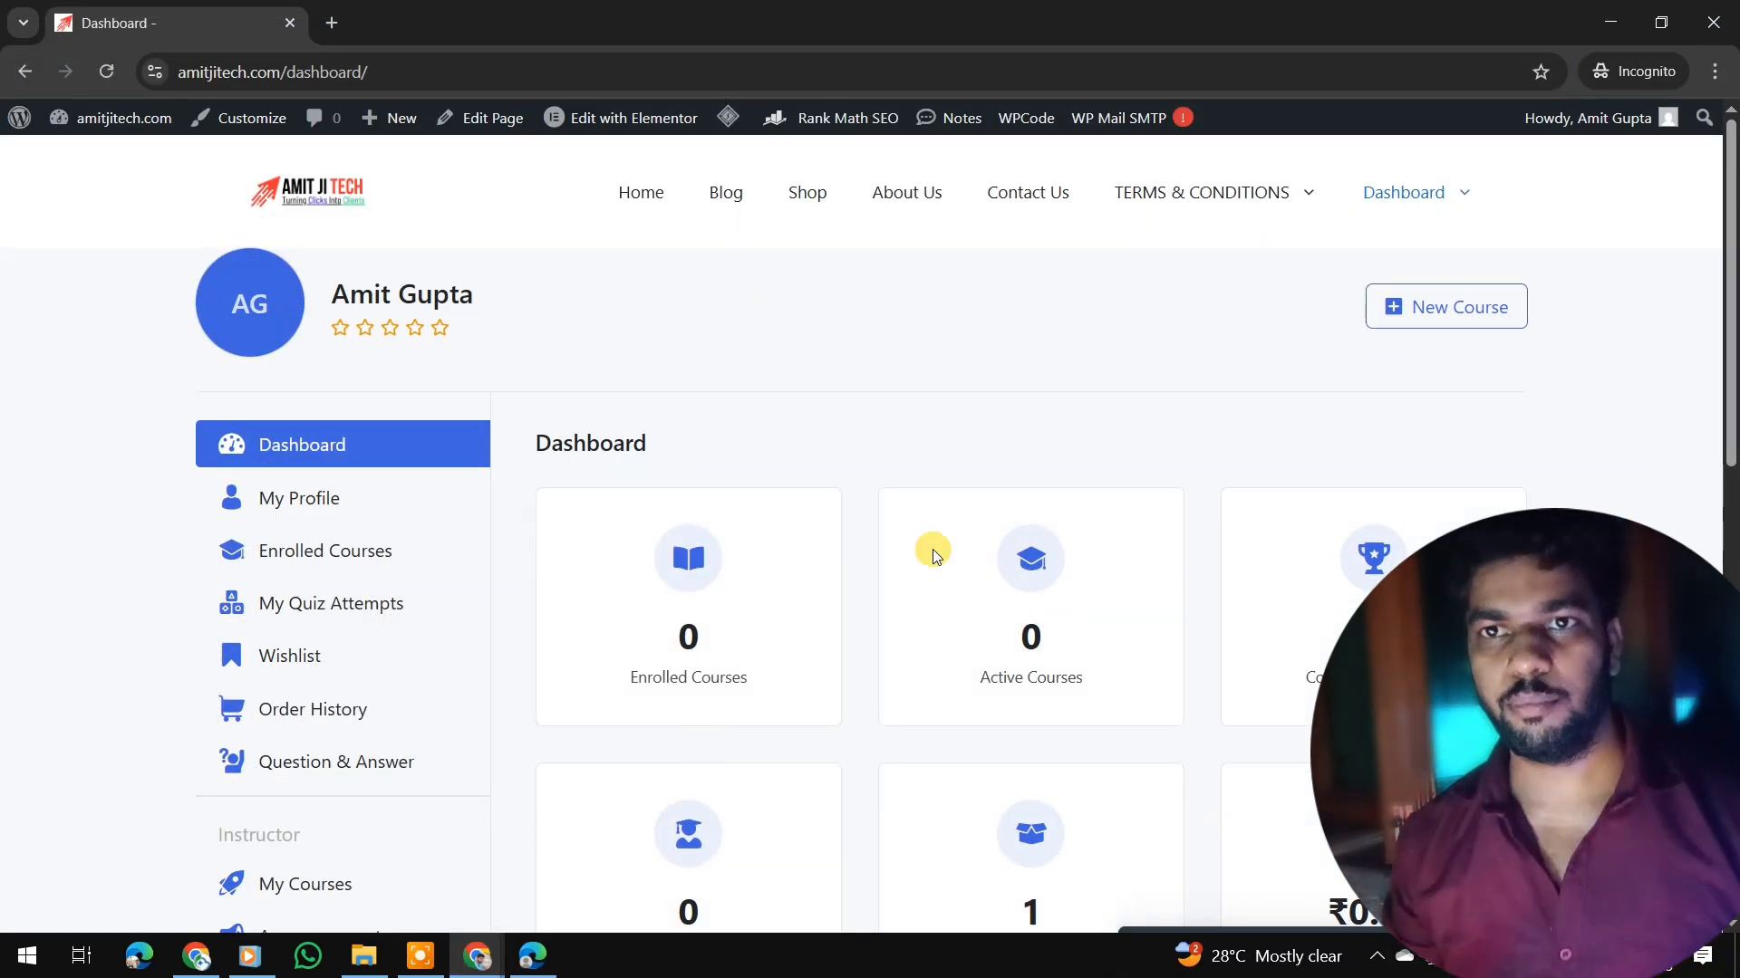